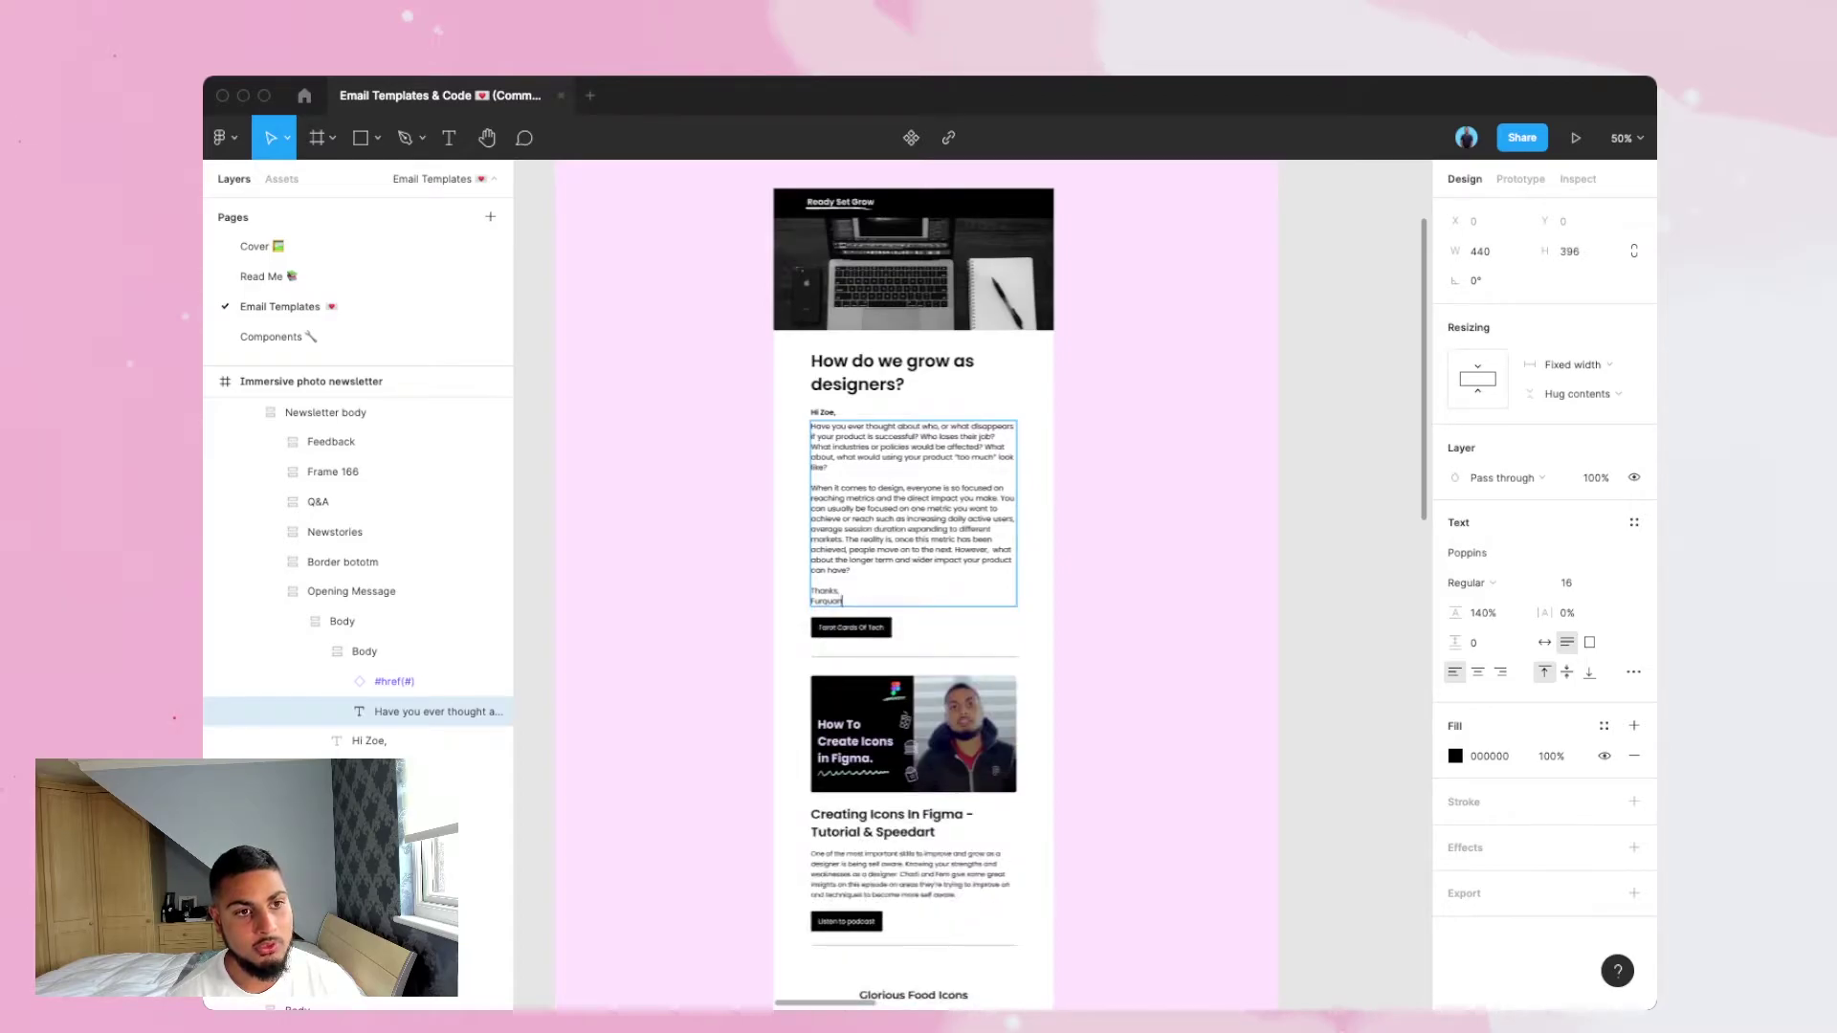
Examine the Immersive photo newsletter's header and opening message, continuing across to the Branded Newsletter template.
scroll(914, 584, up, 1)
scroll(913, 584, down, 2)
scroll(871, 478, down, 1)
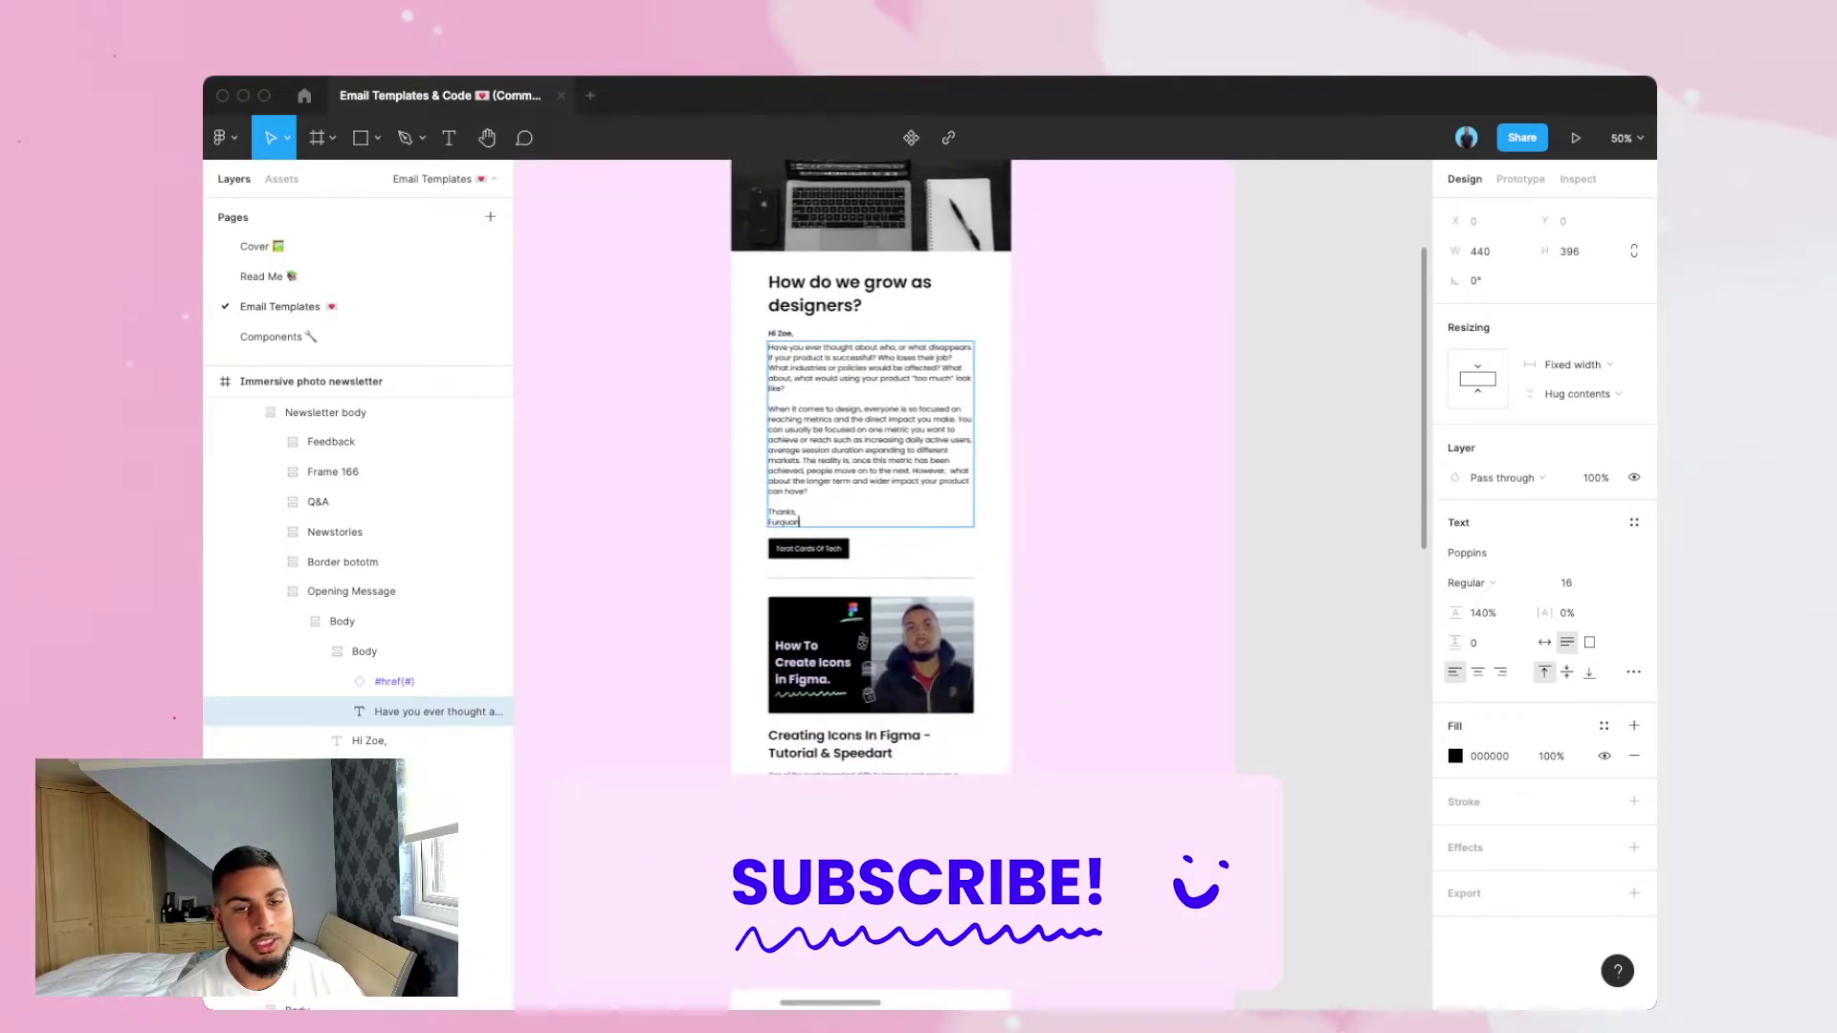
scroll(871, 478, right, 1)
scroll(823, 478, up, 2)
scroll(822, 478, left, 1)
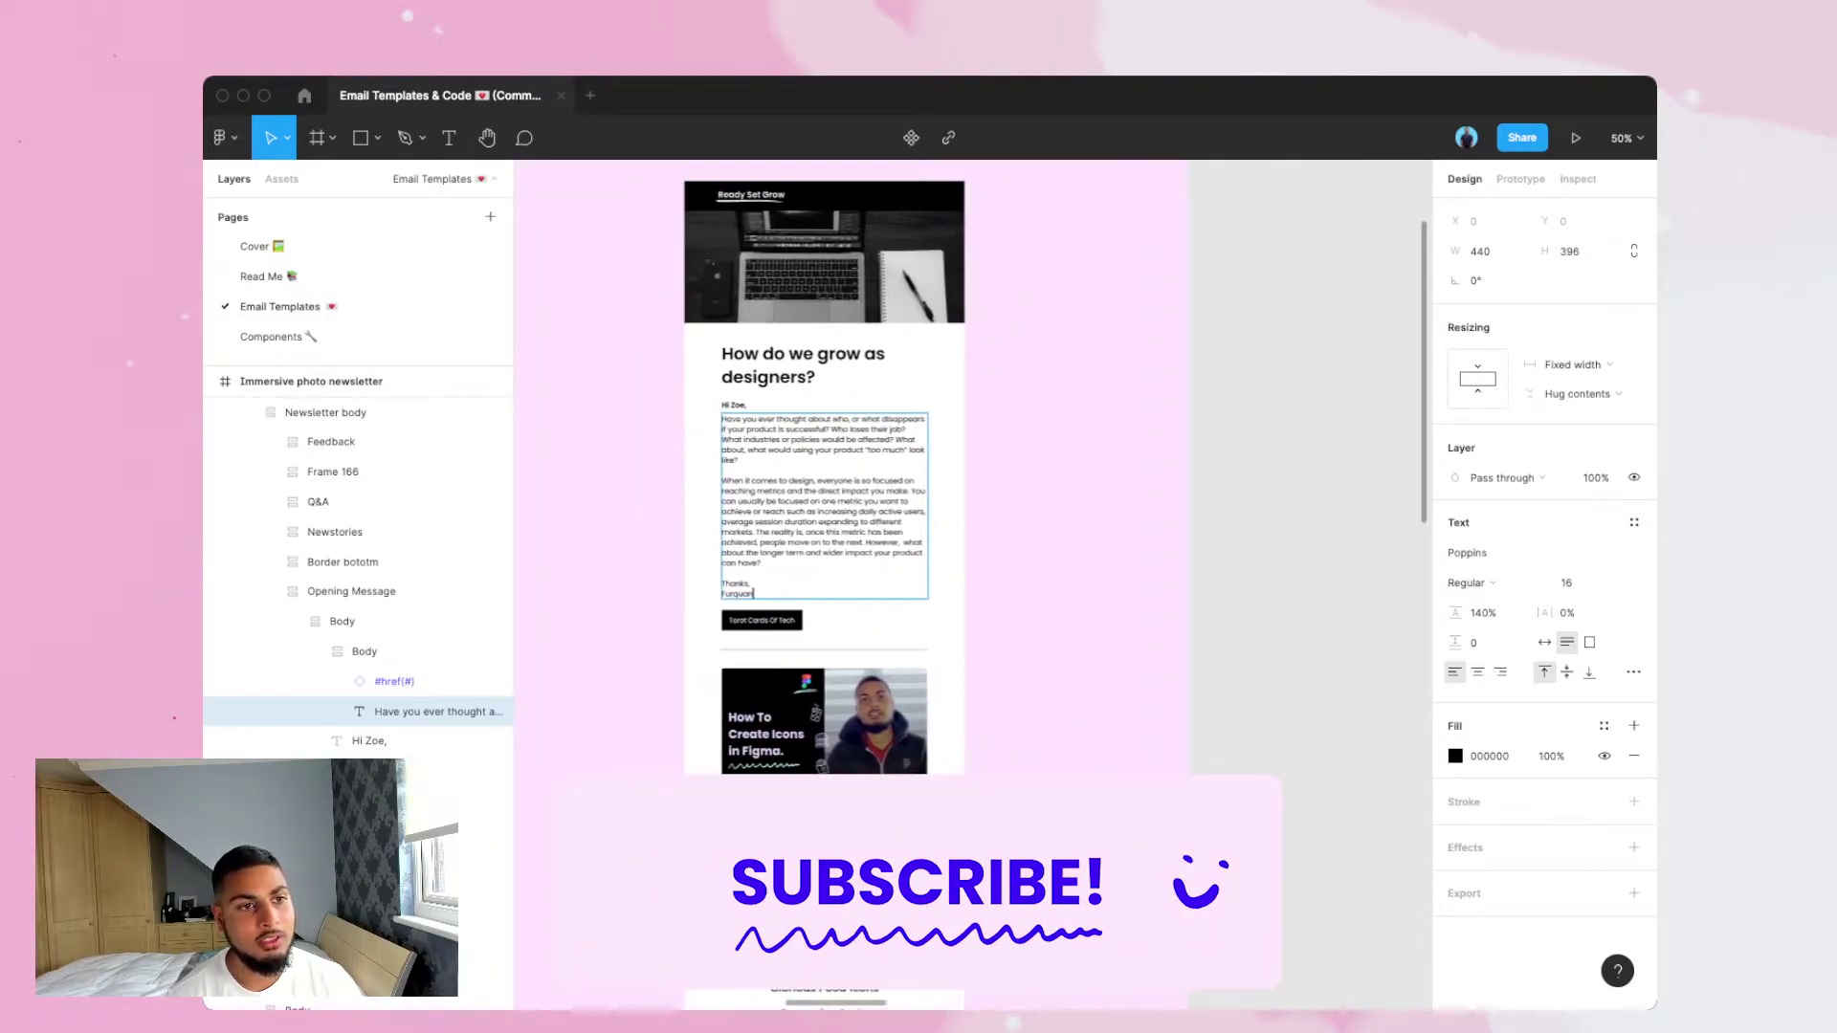
scroll(823, 478, up, 1)
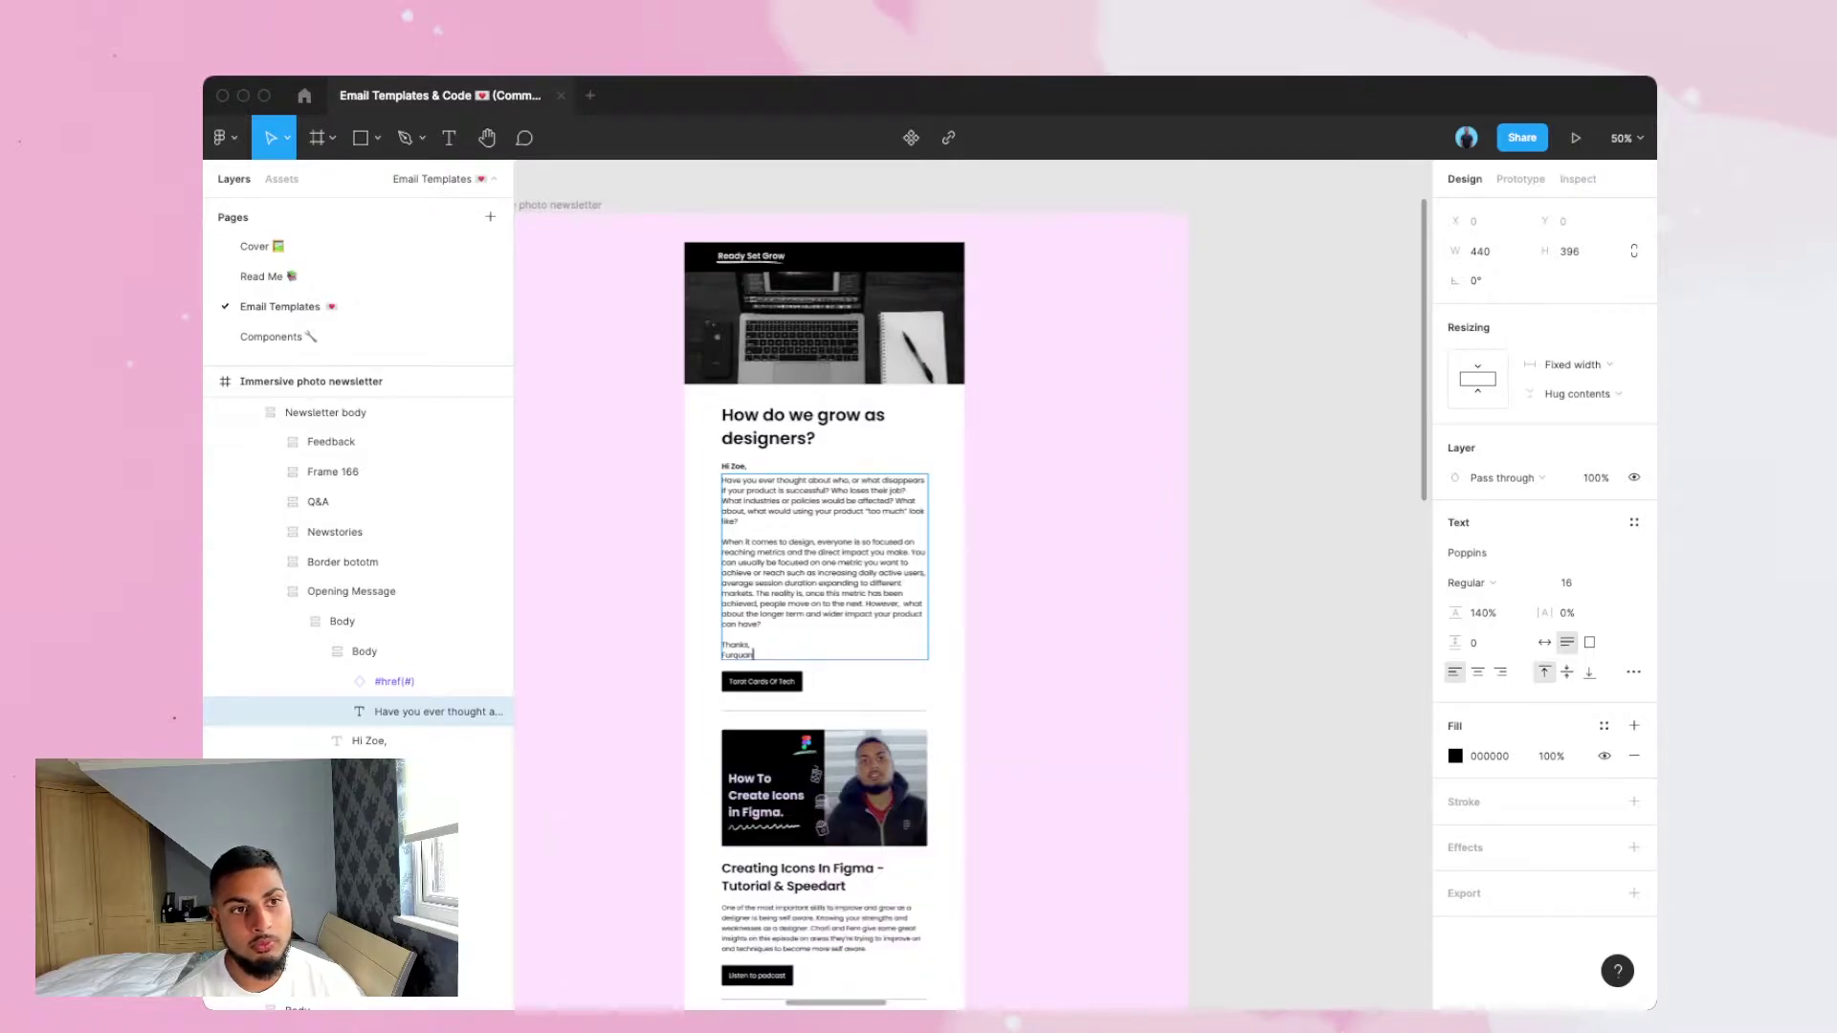
scroll(971, 583, right, 5)
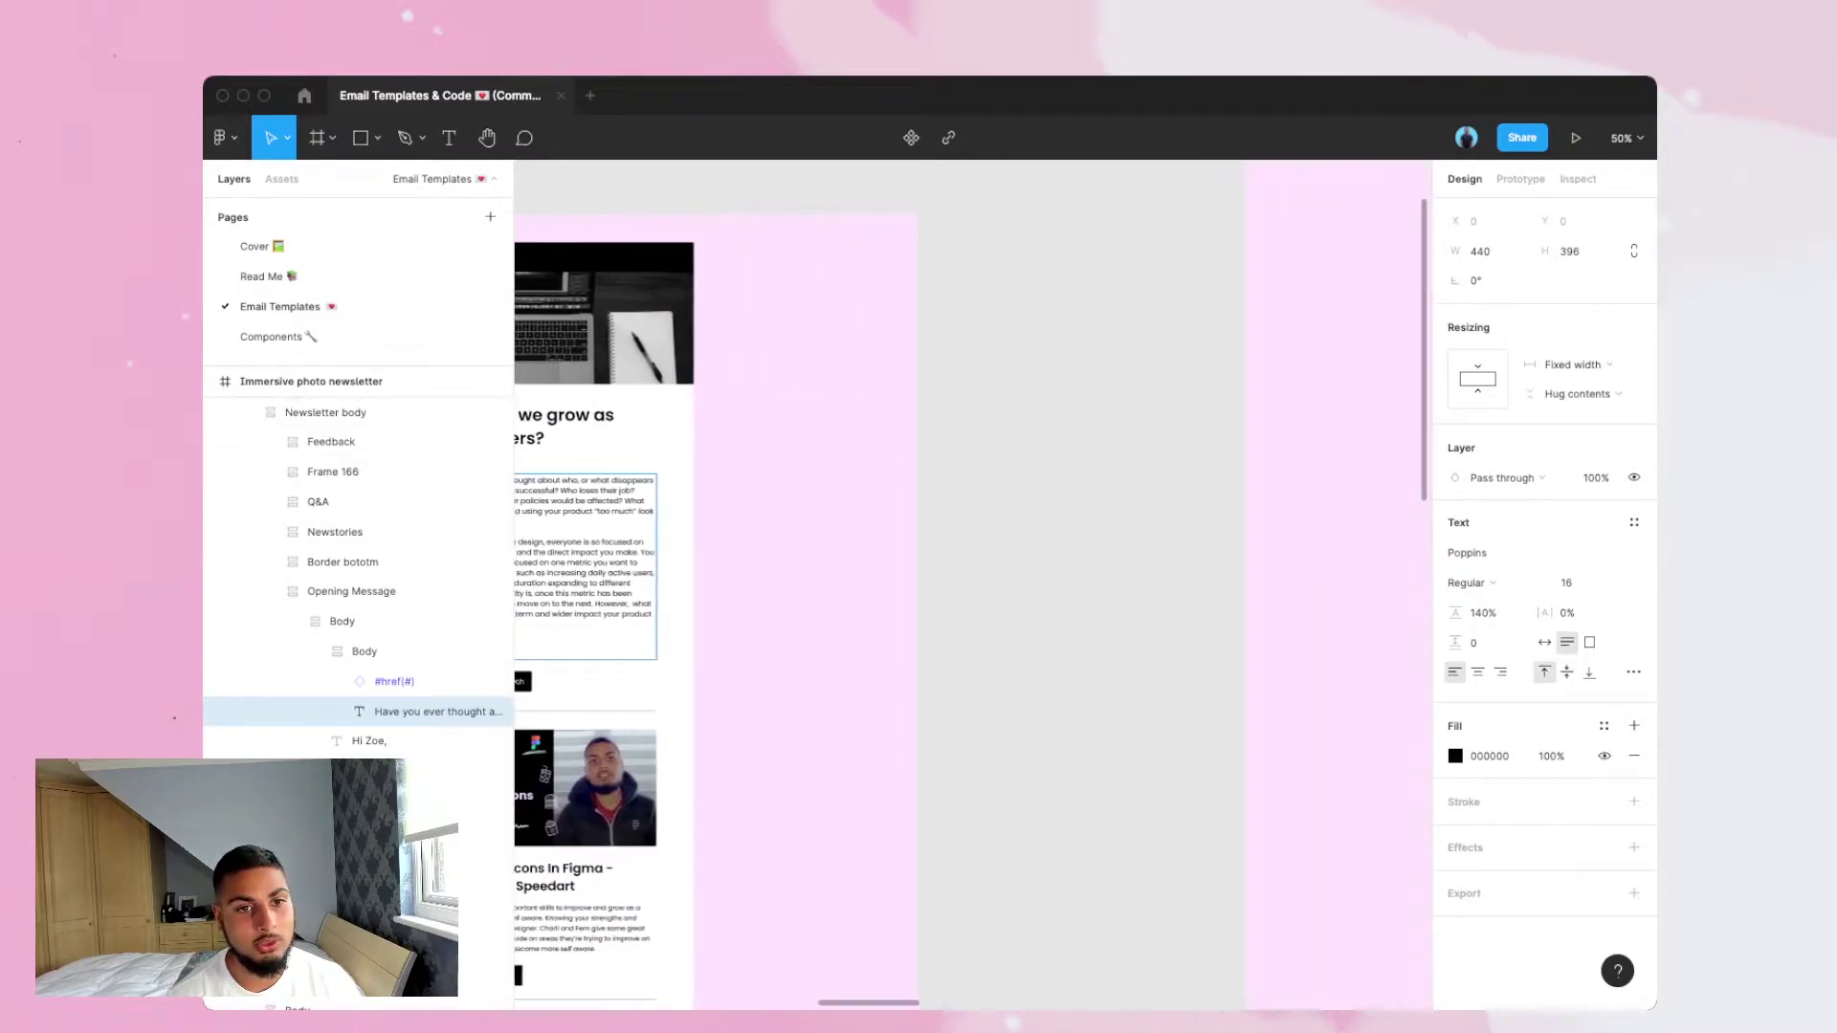
scroll(966, 574, right, 10)
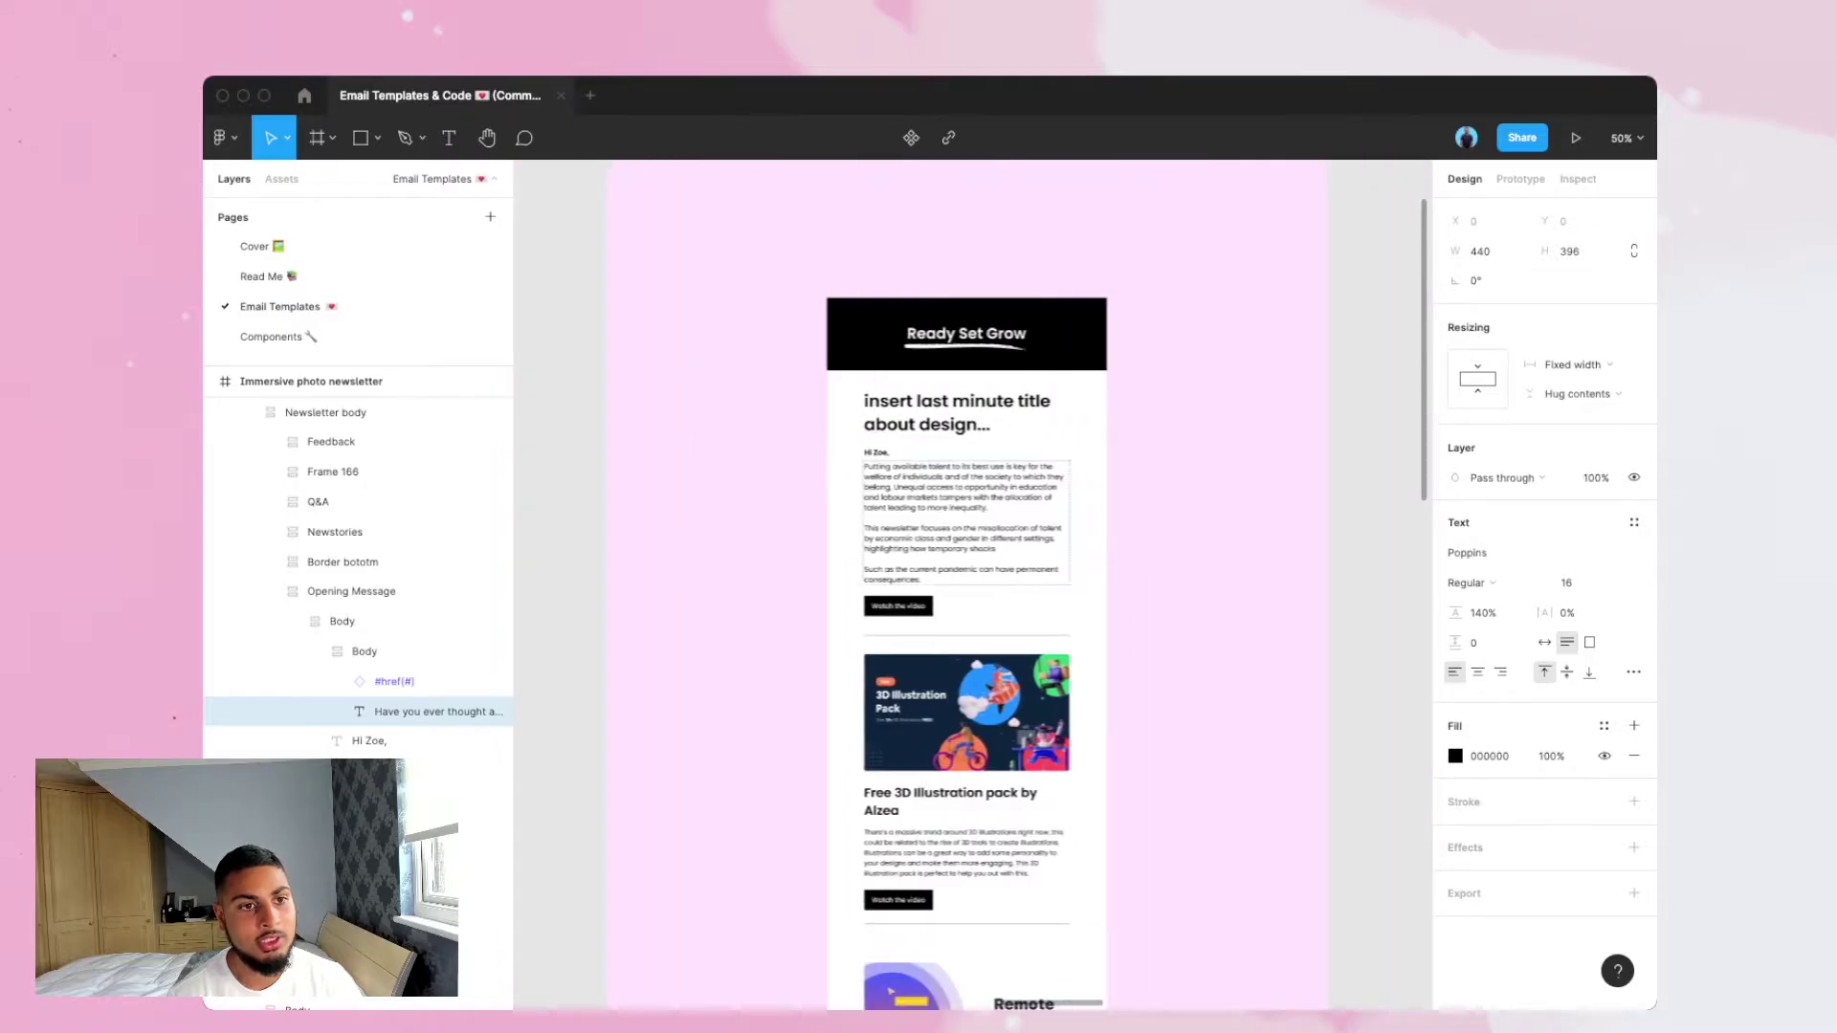
Try pasting a duplicate of the body copy at its end in the Branded Newsletter's opening message, and undo it.
click(925, 549)
key(ctrl+a)
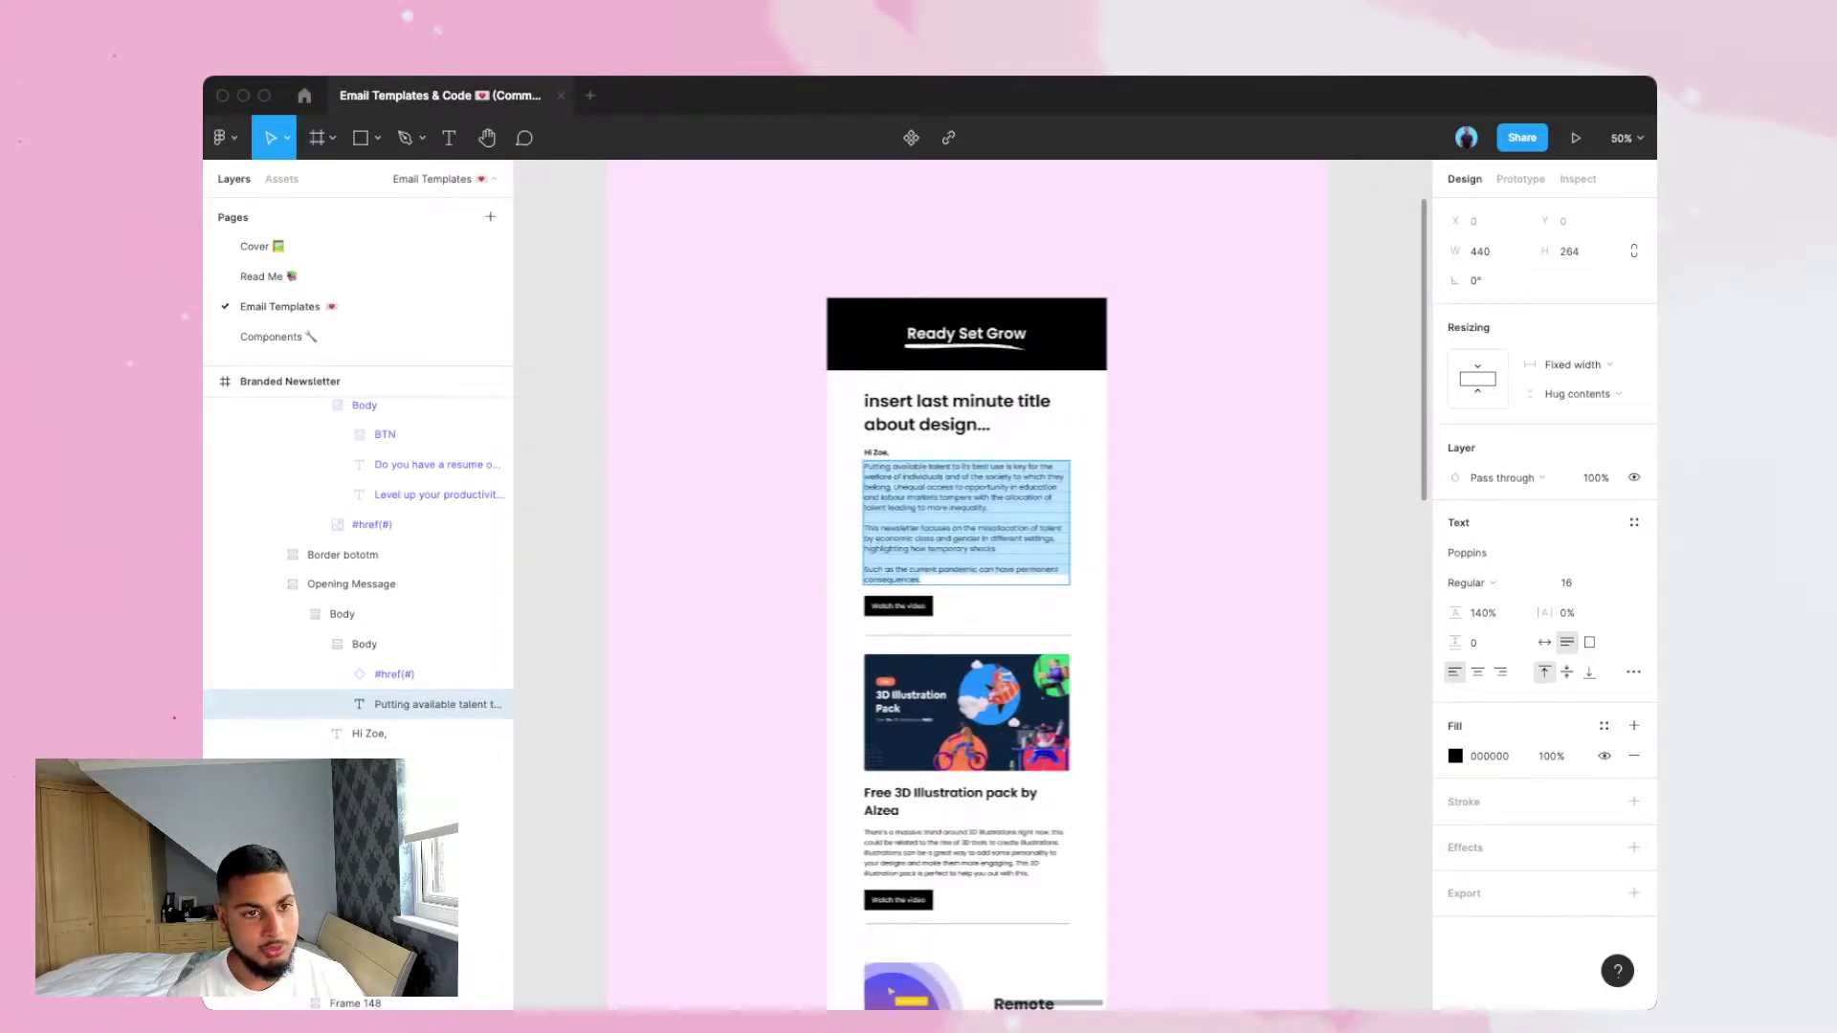
key(ctrl+v)
key(ctrl+z)
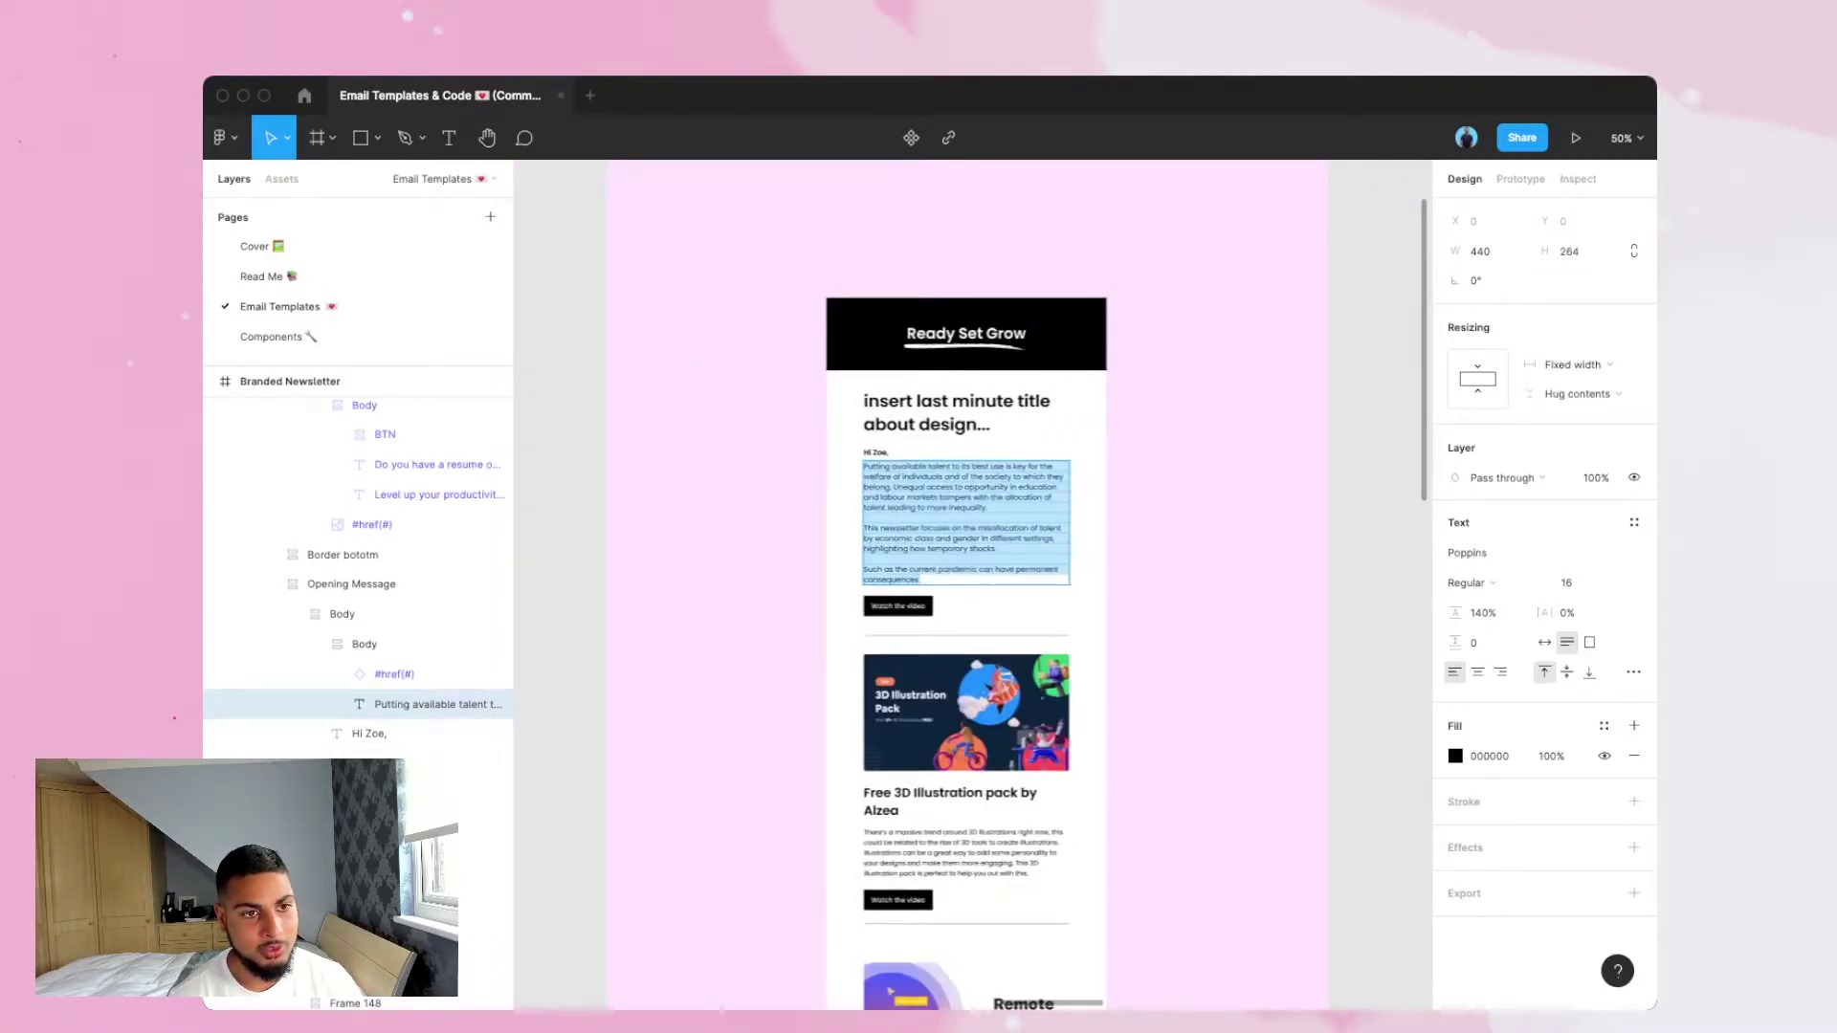
key(Right)
text(Putting available talent to its best use is key for the welfare of individuals and of the society to which they belong. Unequal access to opportunity in education and labour markets tampers with the allocation of talent leading to more inequality.  This newsletter focuses on the misallocation of talent by economic class and gender in different settings, highlighting how temporary shocks  Such as the current pandemic can have permanent consequences.)
scroll(966, 574, down, 3)
scroll(966, 574, down, 1)
key(ctrl+z)
key(ctrl+c)
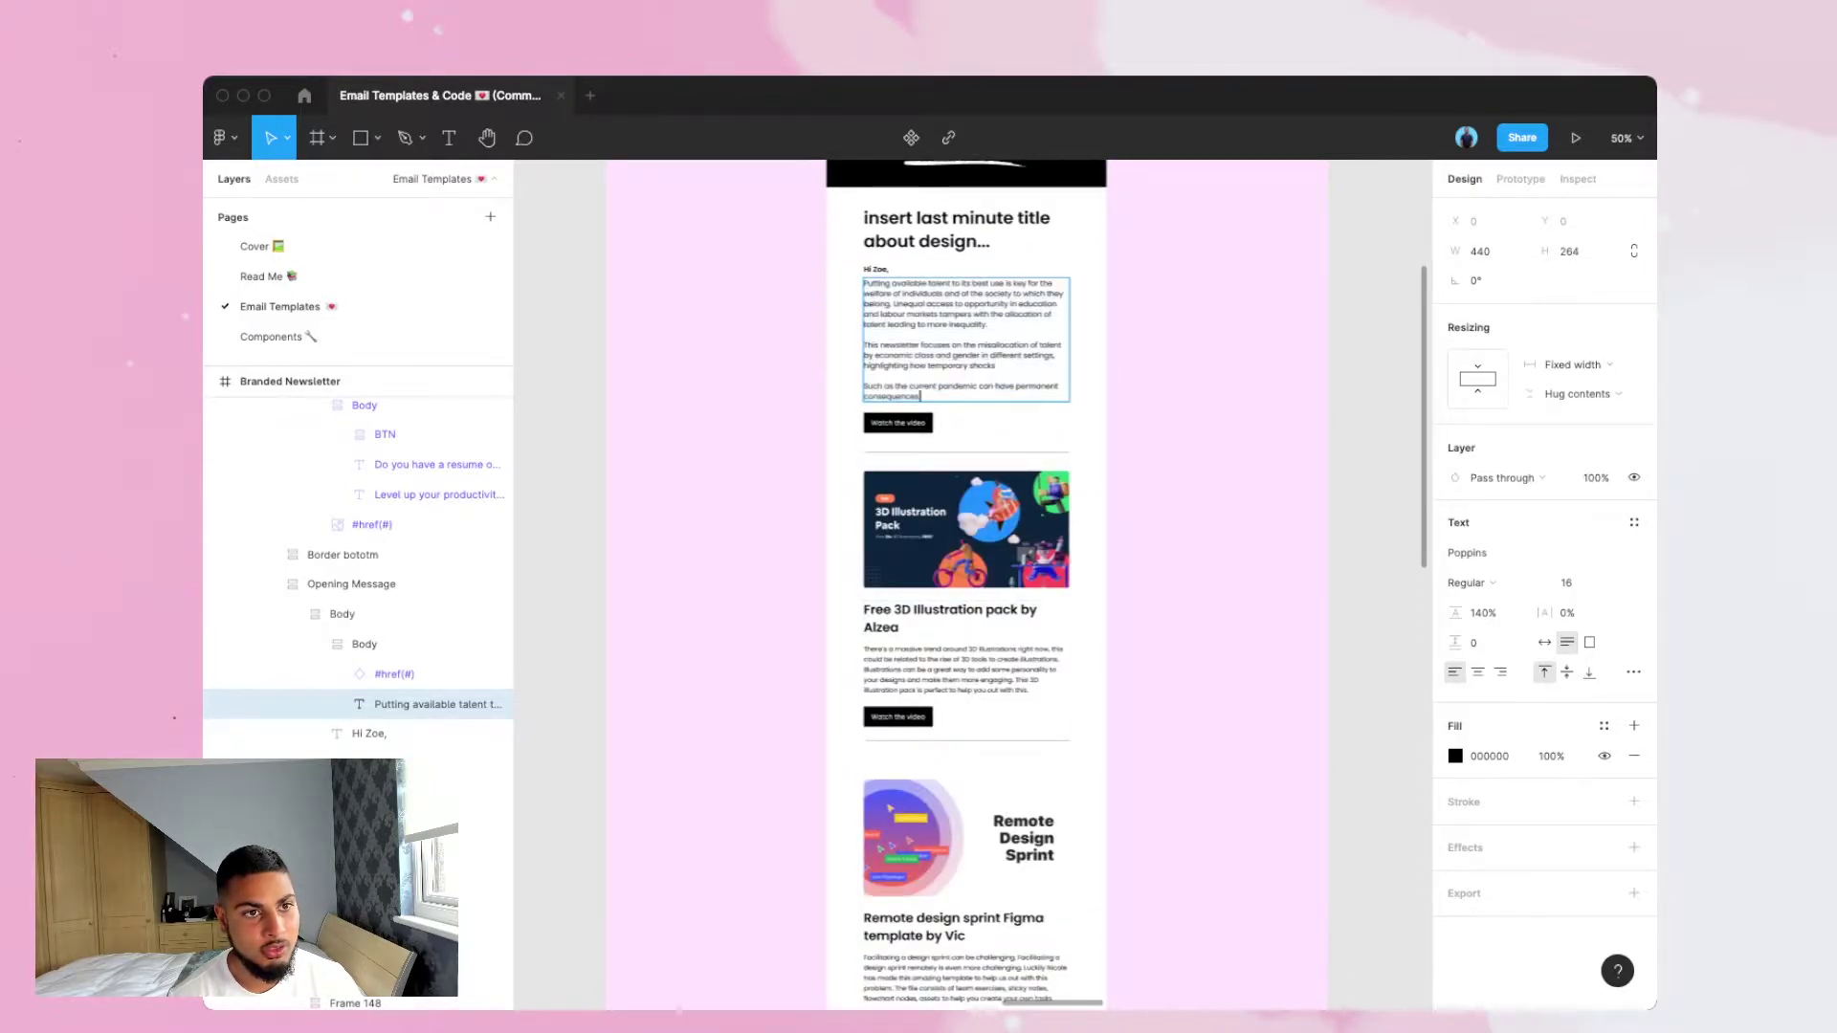
key(Right)
key(ctrl+v)
key(ctrl+z)
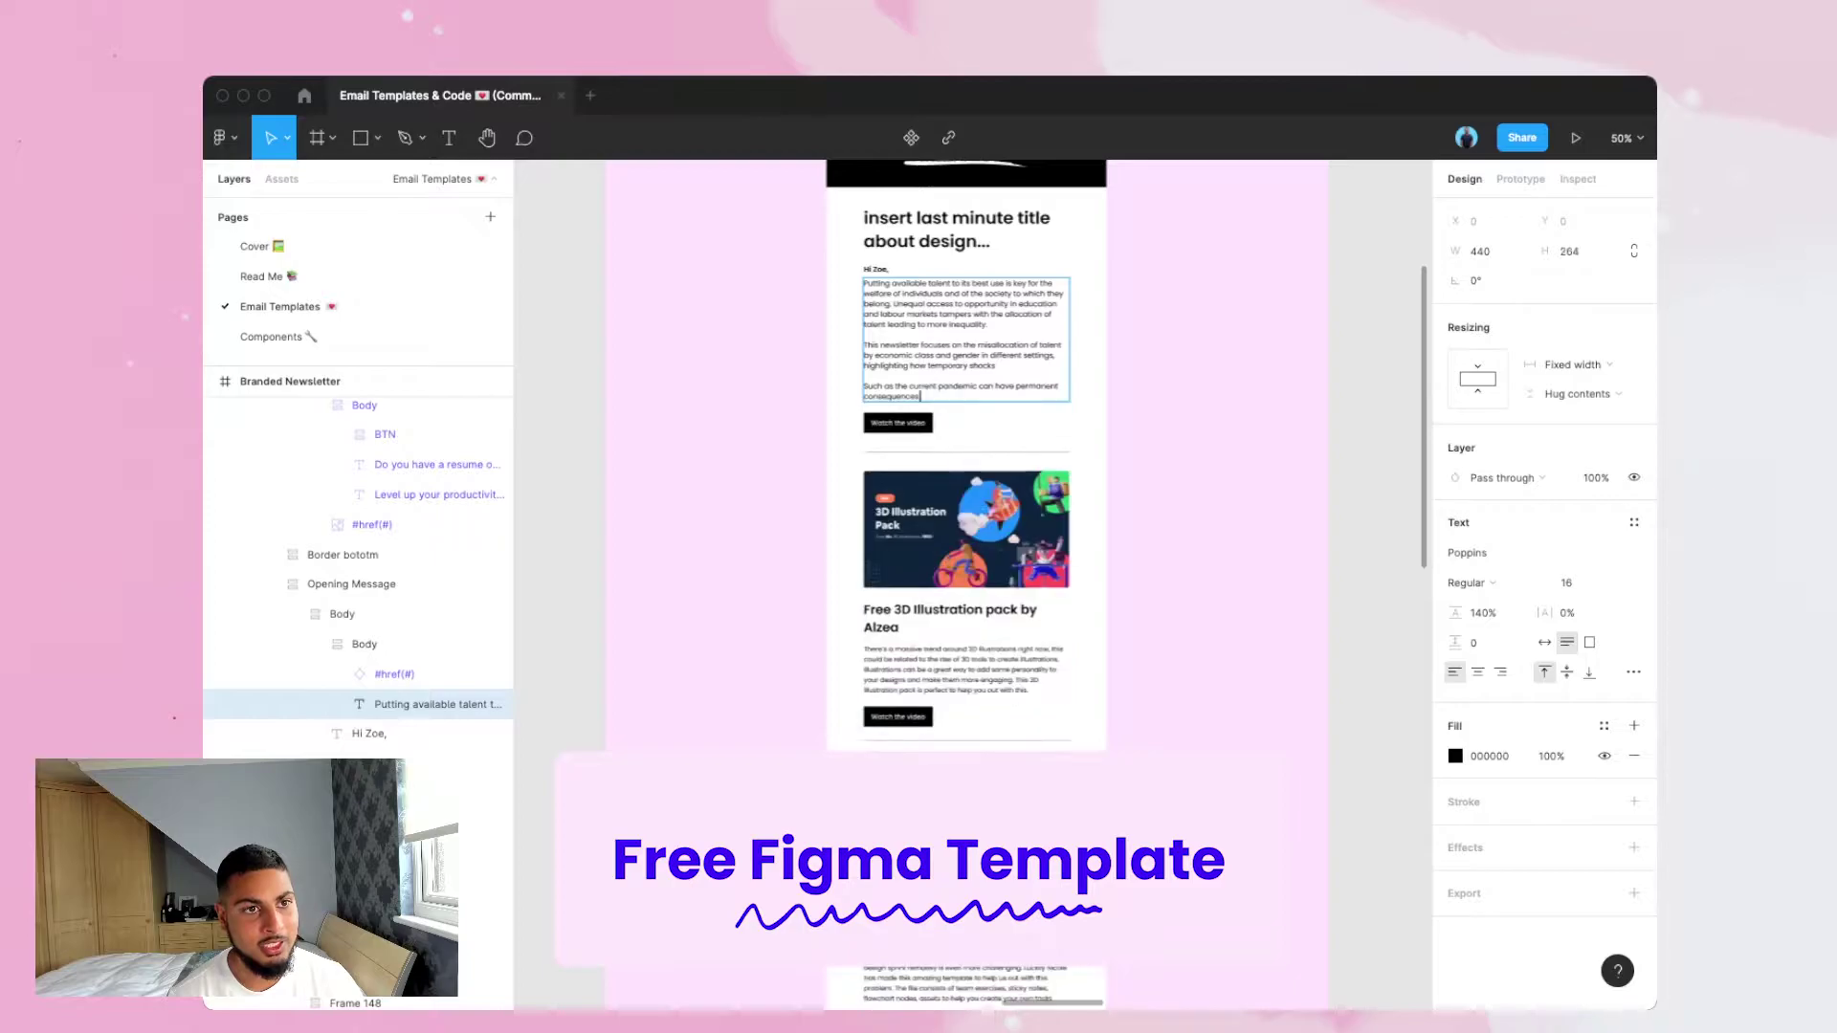
Test the Engaging Promo layout by repeatedly pasting extra copy after its body text and undoing each paste.
scroll(966, 516, right, 8)
scroll(1052, 517, up, 3)
double_click(1052, 520)
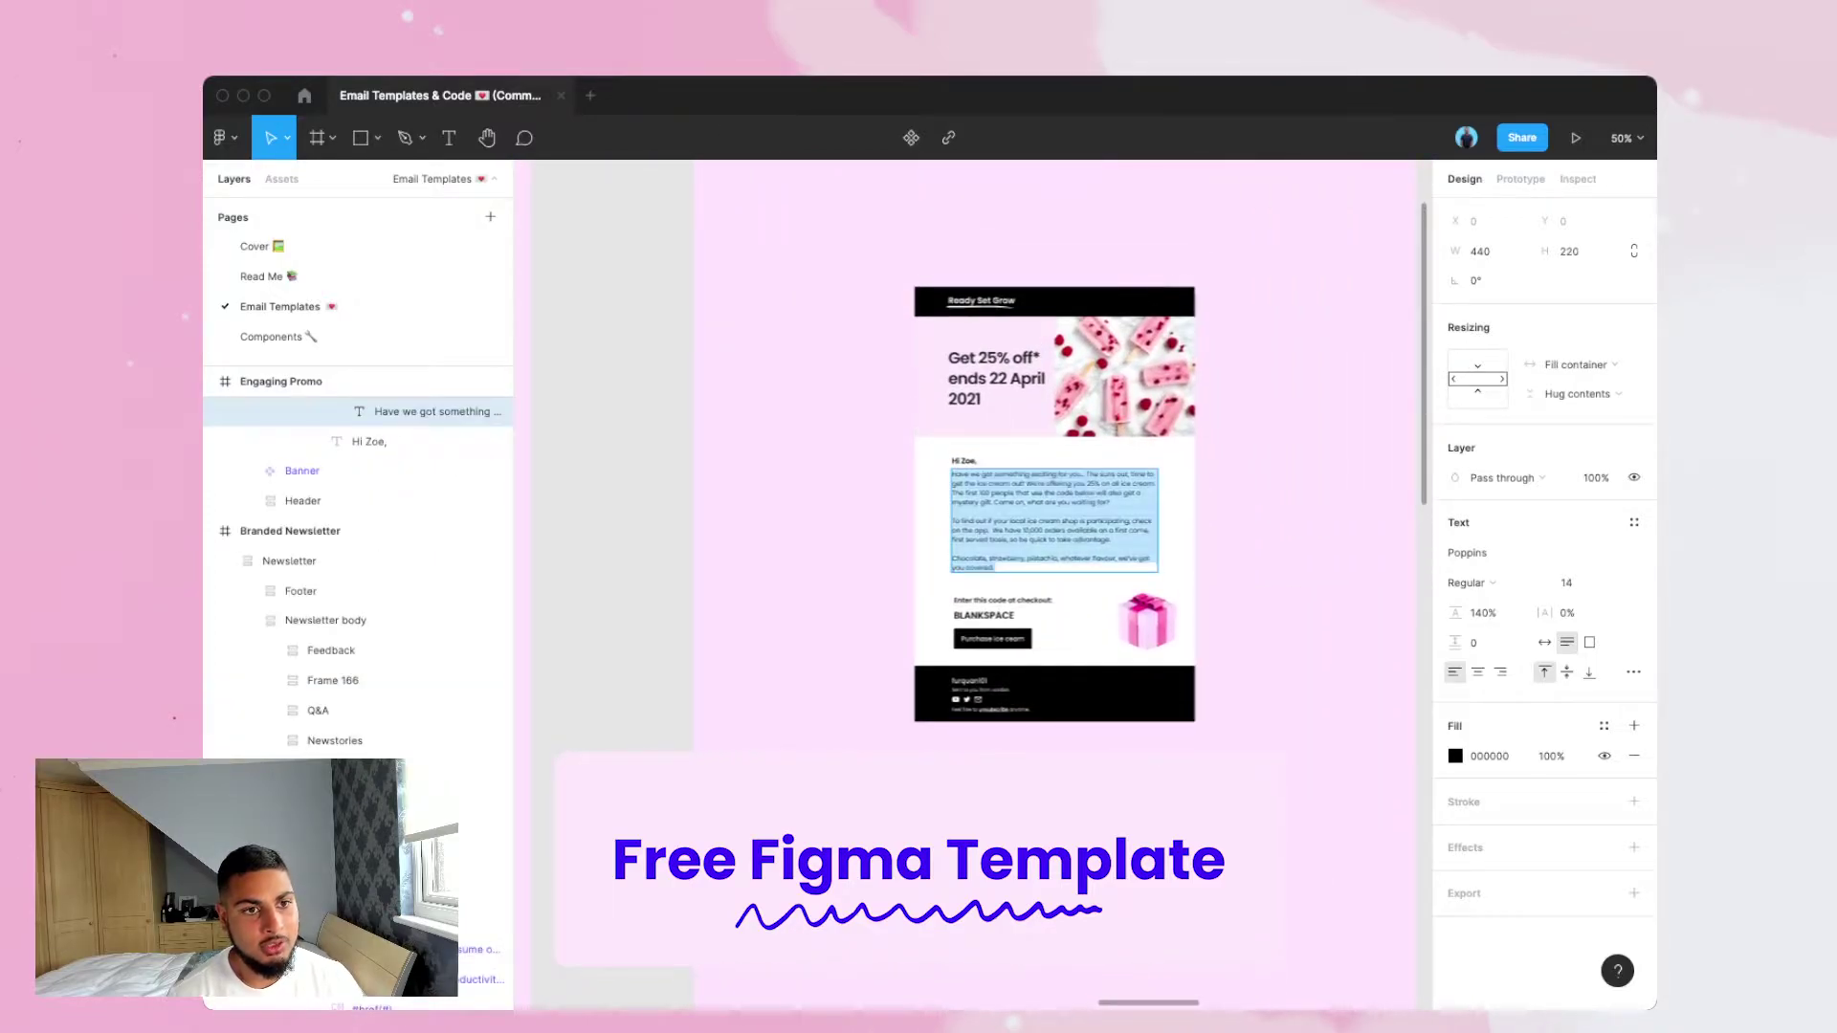
key(Right)
key(ctrl+v)
key(ctrl+z)
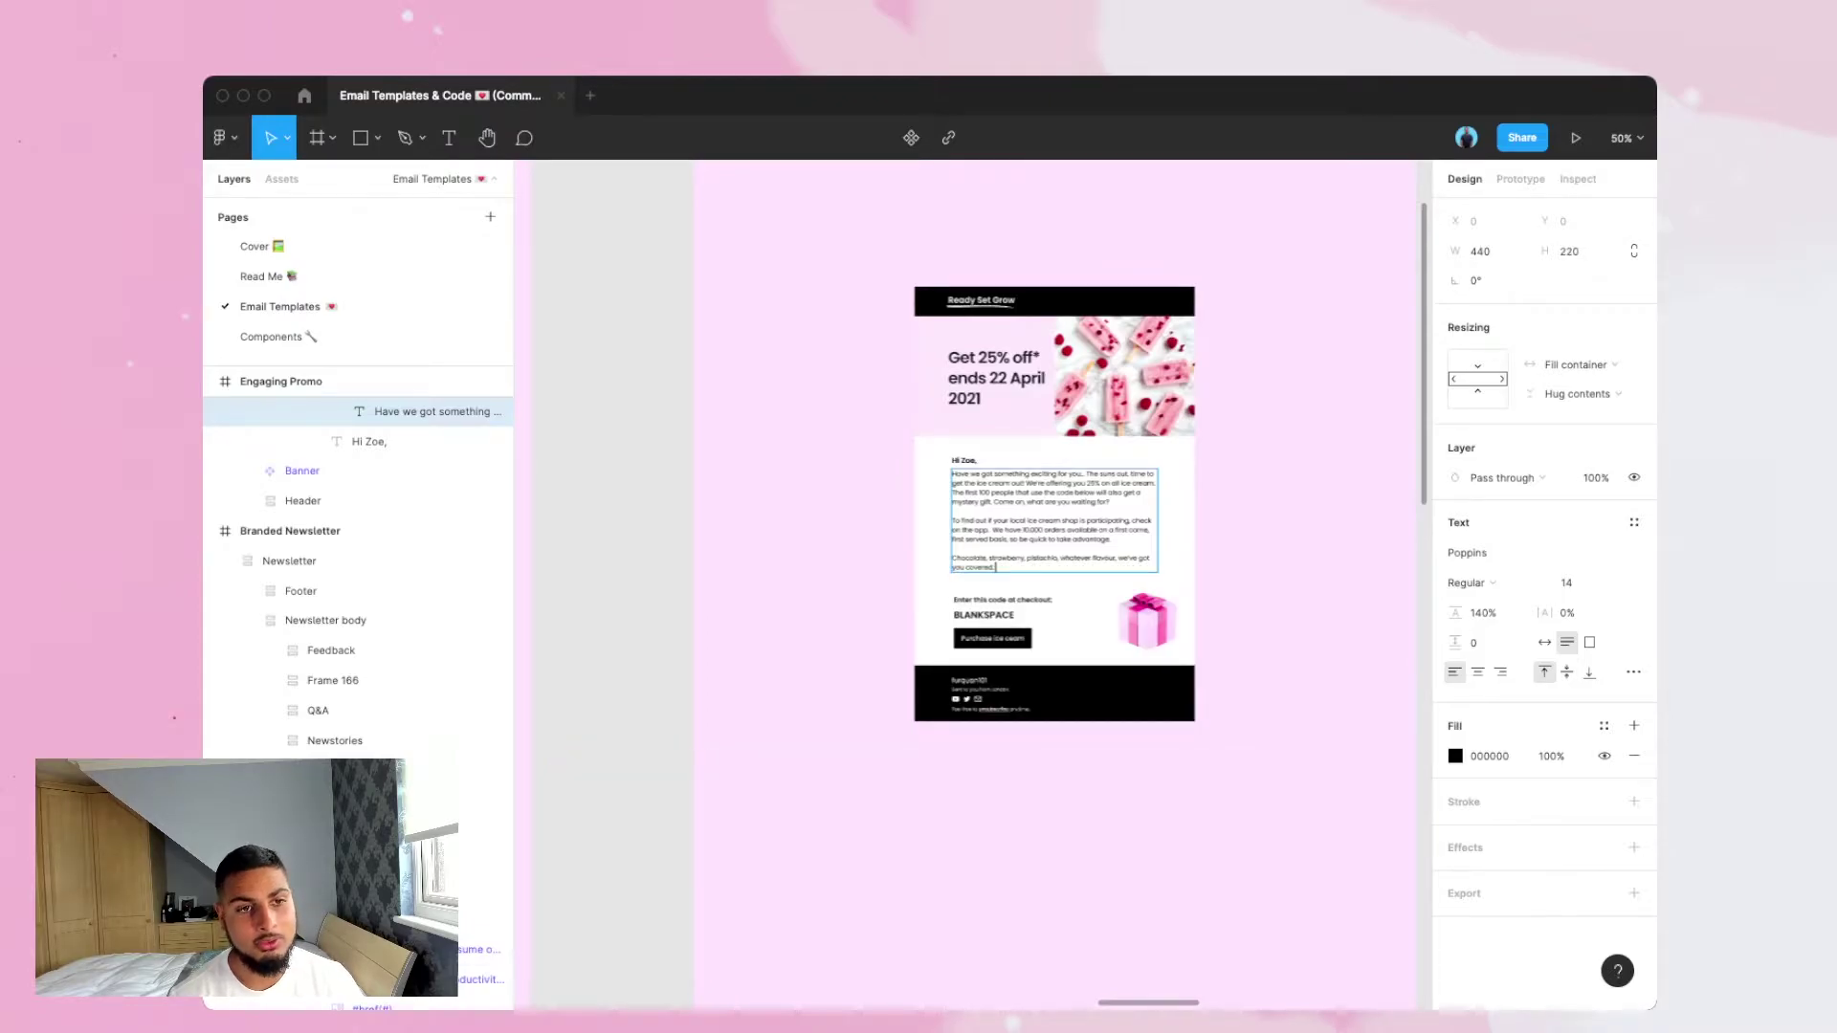
key(ctrl+v)
key(ctrl+z)
key(ctrl+v)
key(ctrl+z)
Try pasting two extra copies of text into the body message of the cupcake promo email, and undo both.
scroll(973, 583, right, 12)
click(756, 620)
key(super+a)
click(846, 641)
key(super+v)
key(super+v)
key(super+z)
key(super+z)
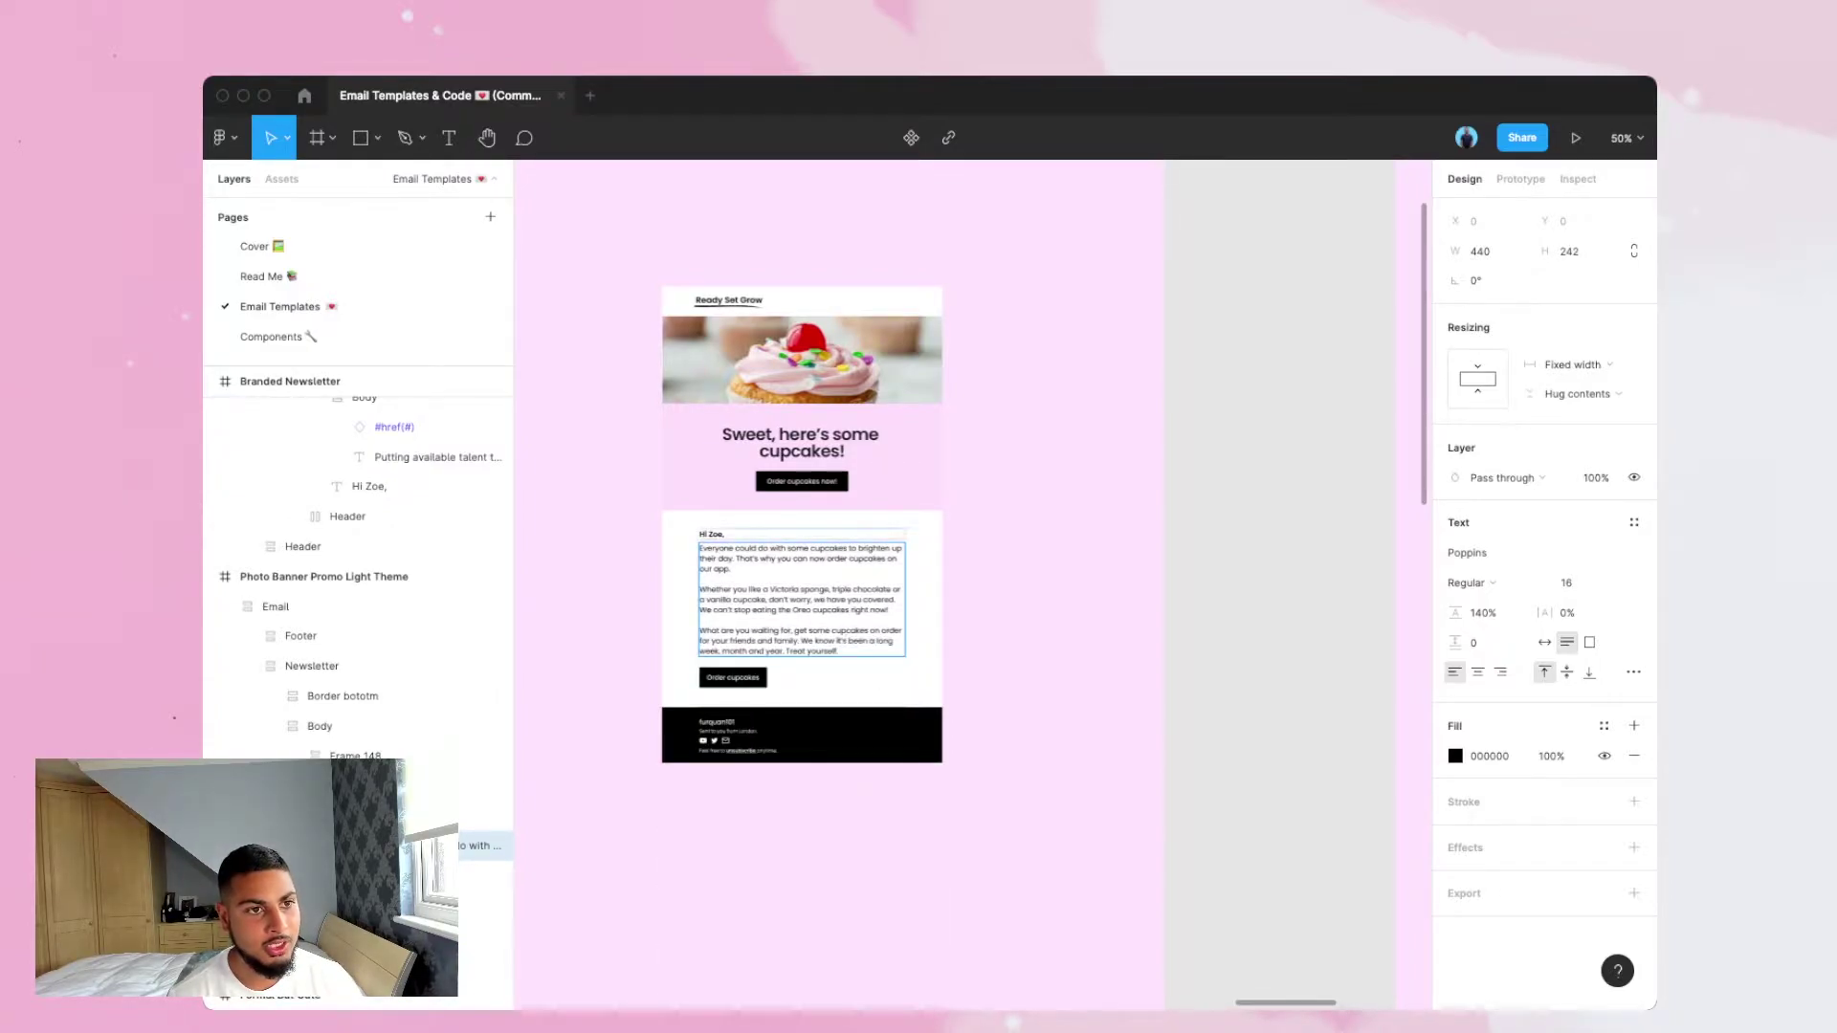
Try pasting duplicates of the "Sweet, here's some cupcakes!" heading after itself in the promo banner, and undo them.
double_click(813, 444)
key(ctrl+c)
click(846, 452)
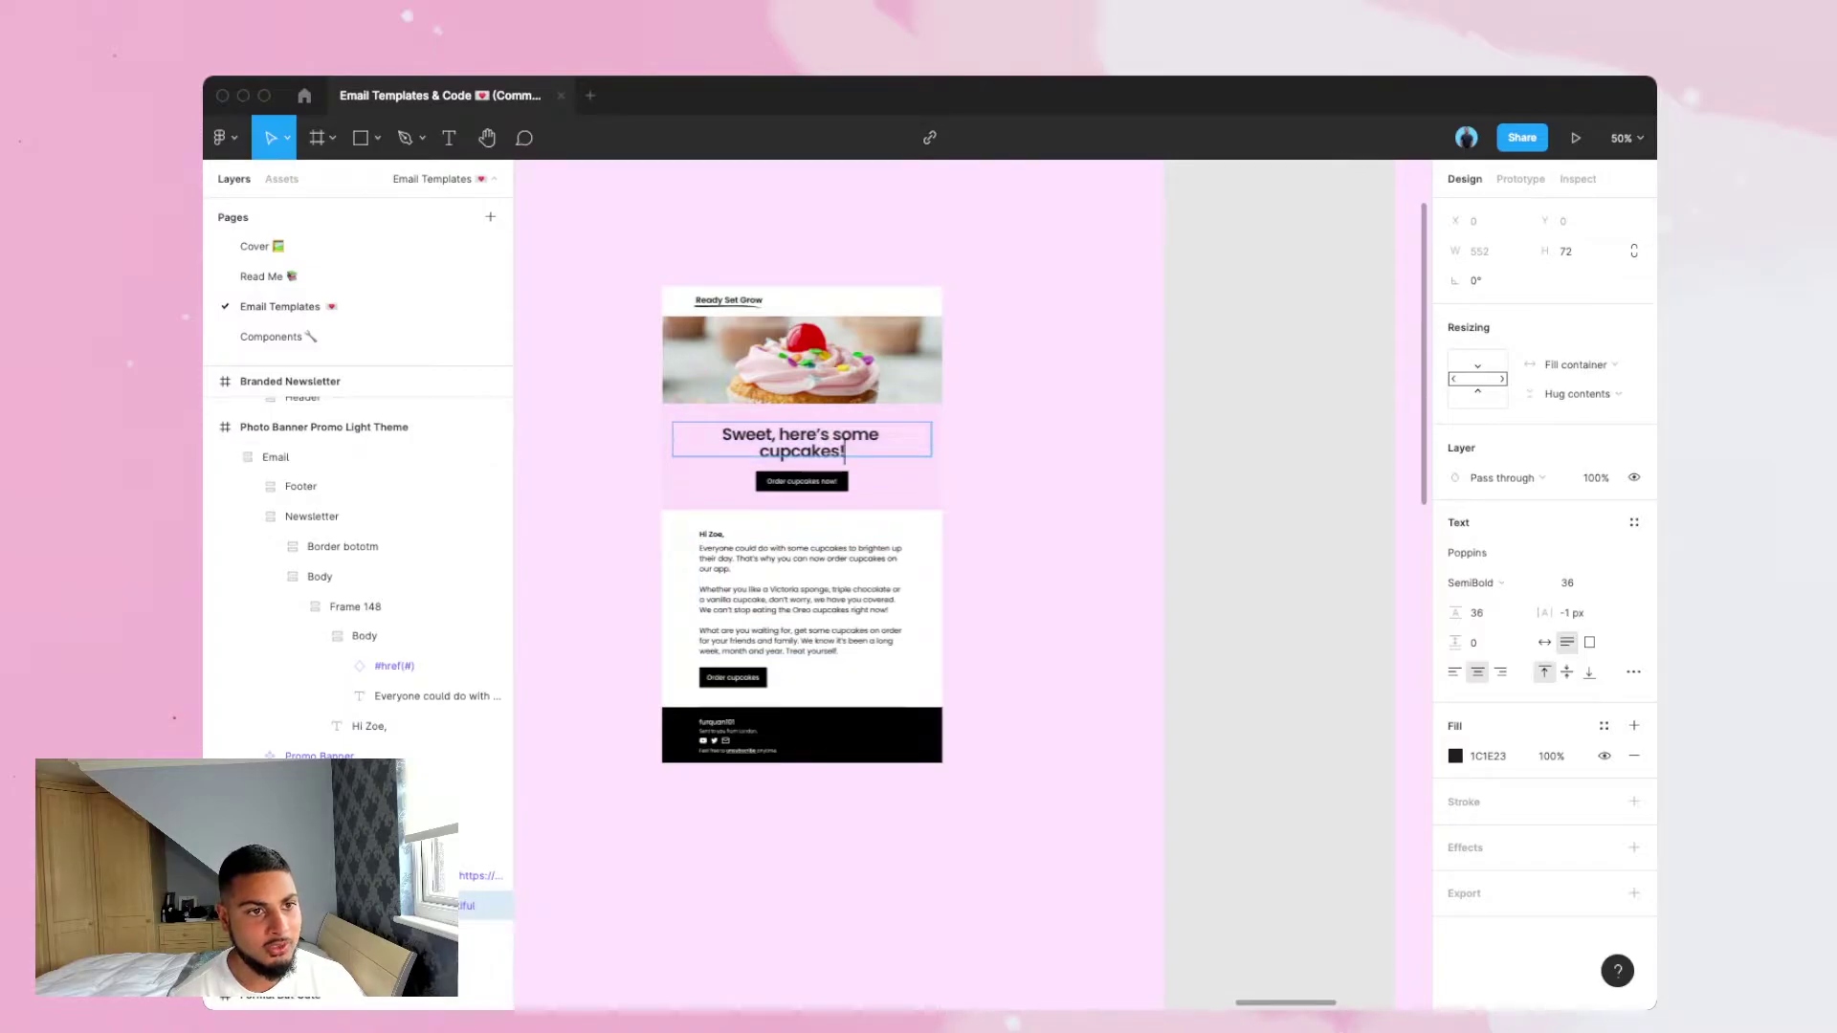
key(ctrl+v)
key(ctrl+v)
key(ctrl+z)
key(ctrl+z)
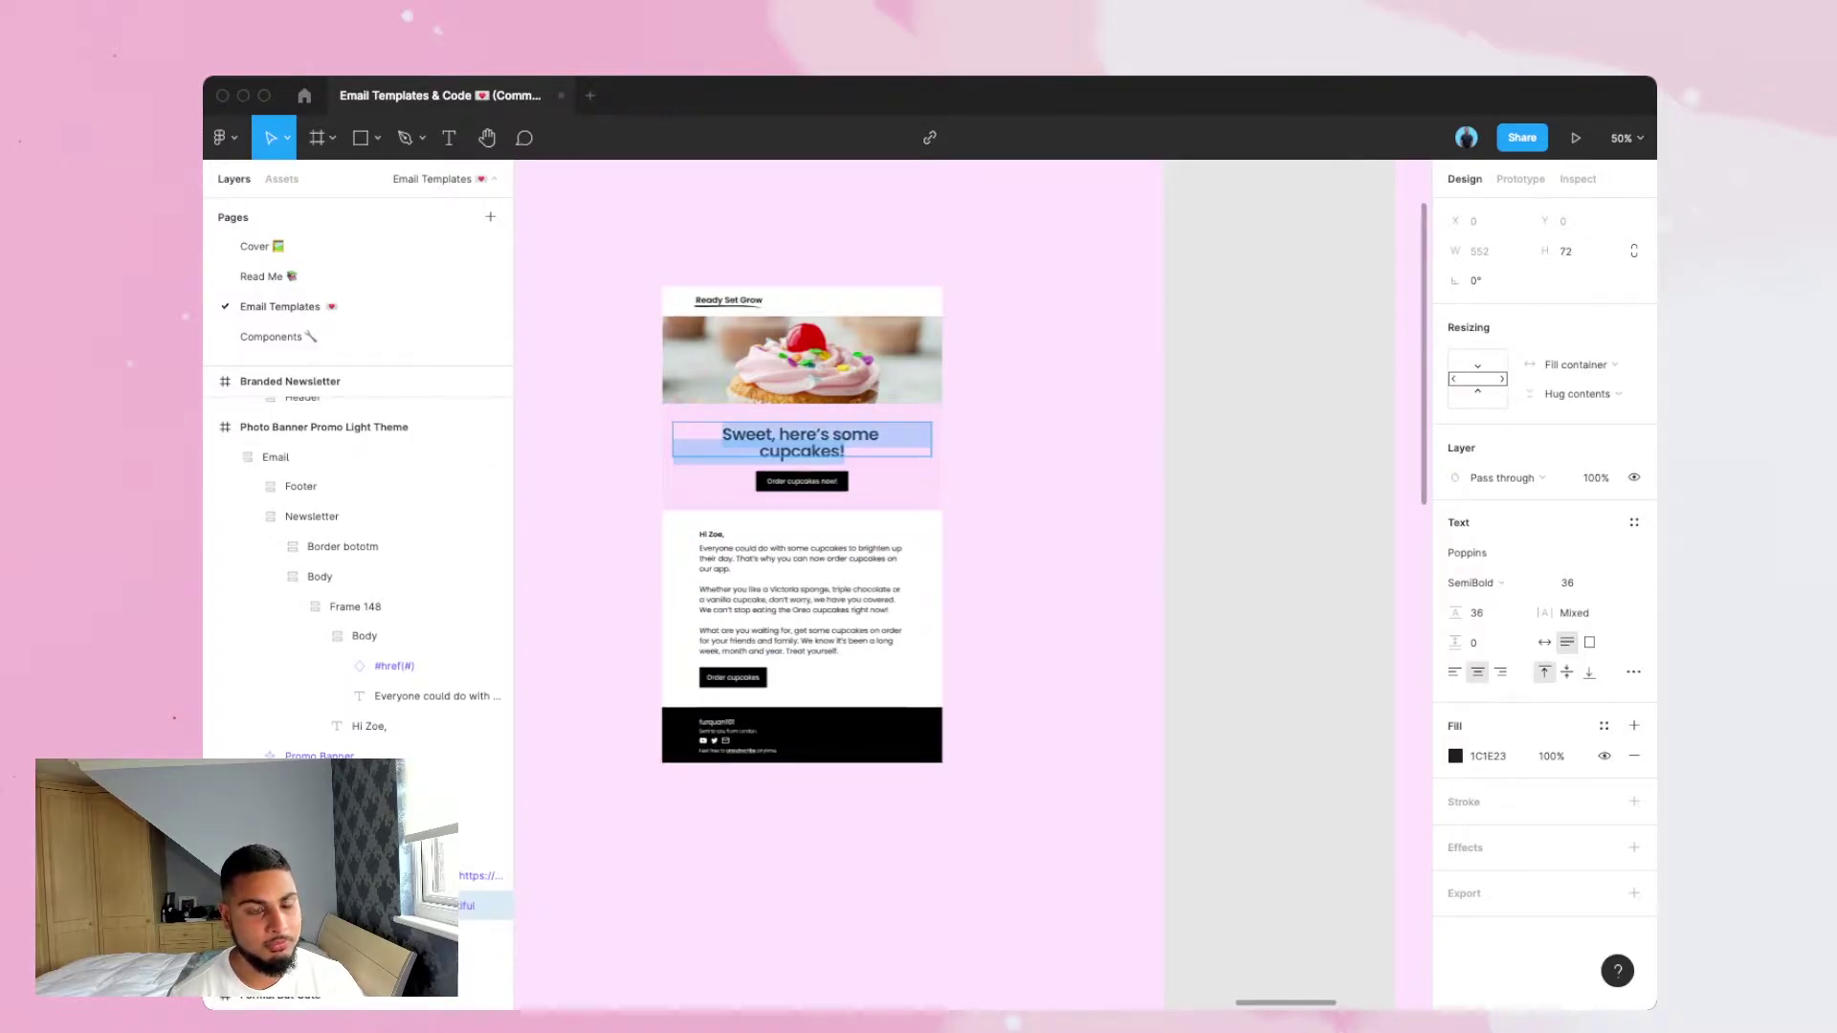
Return to the Immersive photo newsletter and inspect the auto layout of its Newsletter body and Opening Message frames.
scroll(972, 584, left, 15)
scroll(972, 584, left, 10)
scroll(972, 583, right, 6)
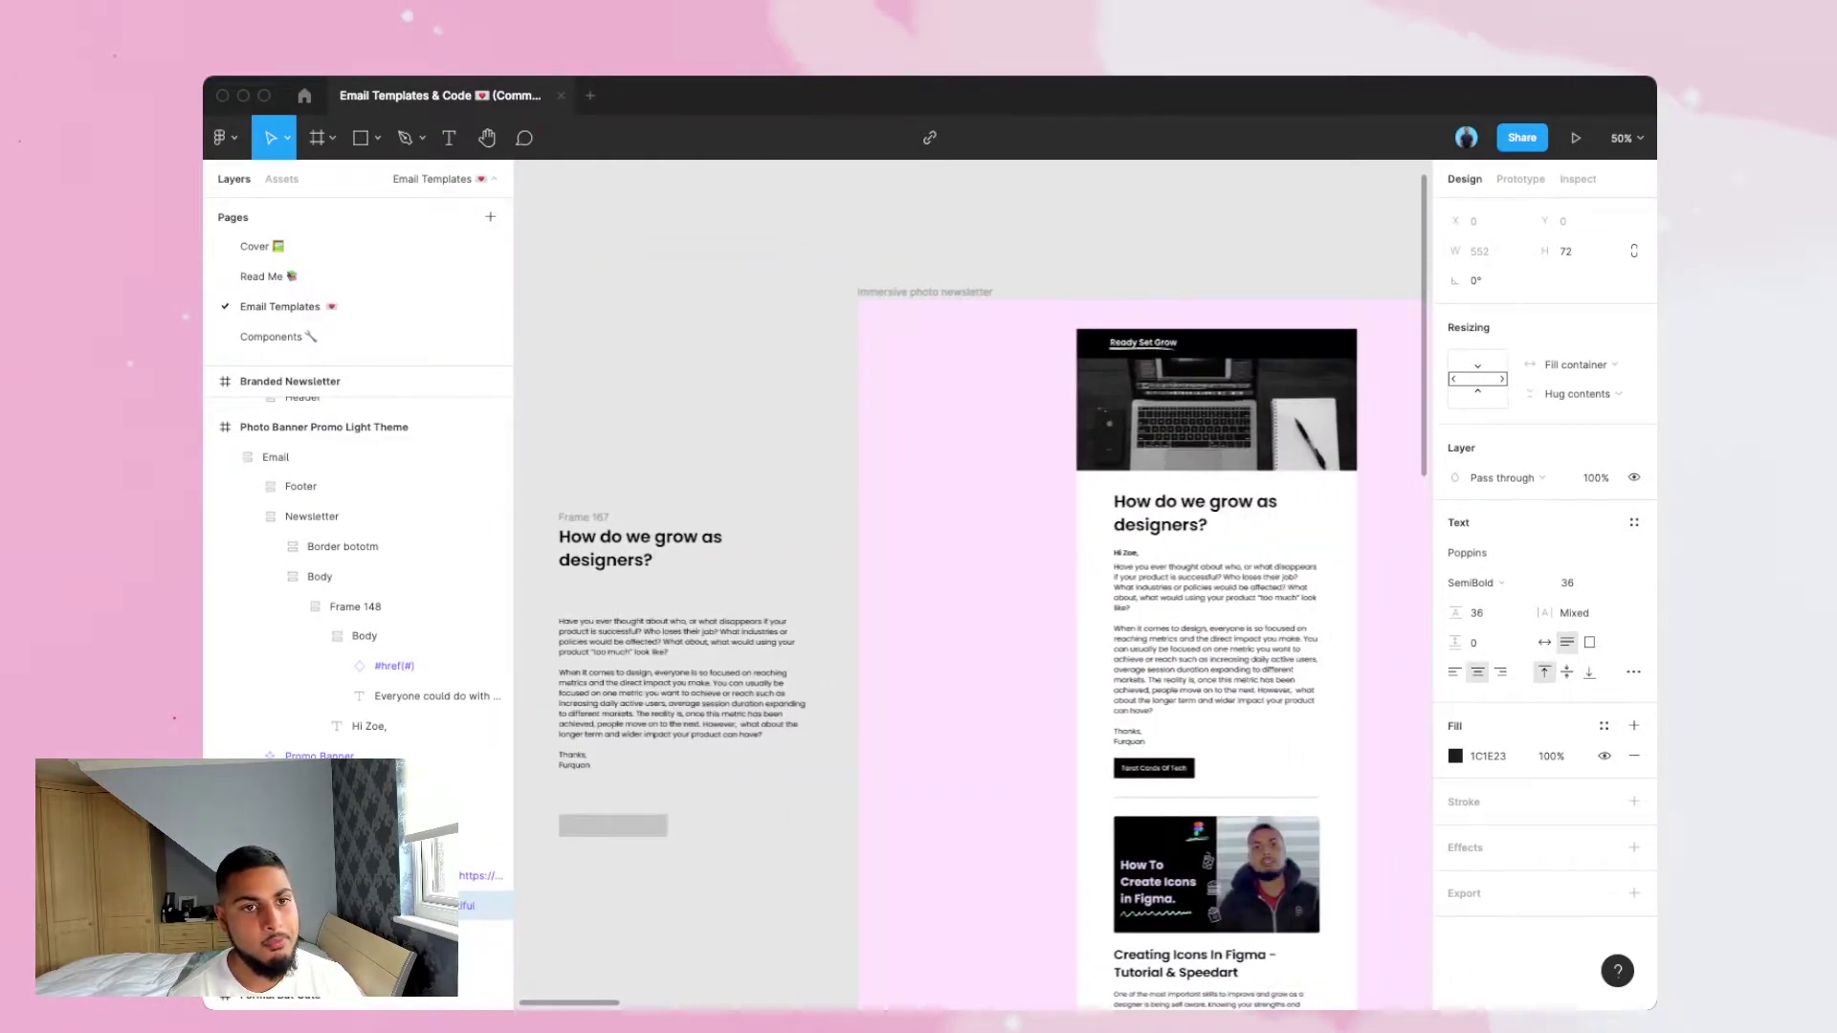
scroll(972, 583, down, 2)
scroll(972, 584, right, 2)
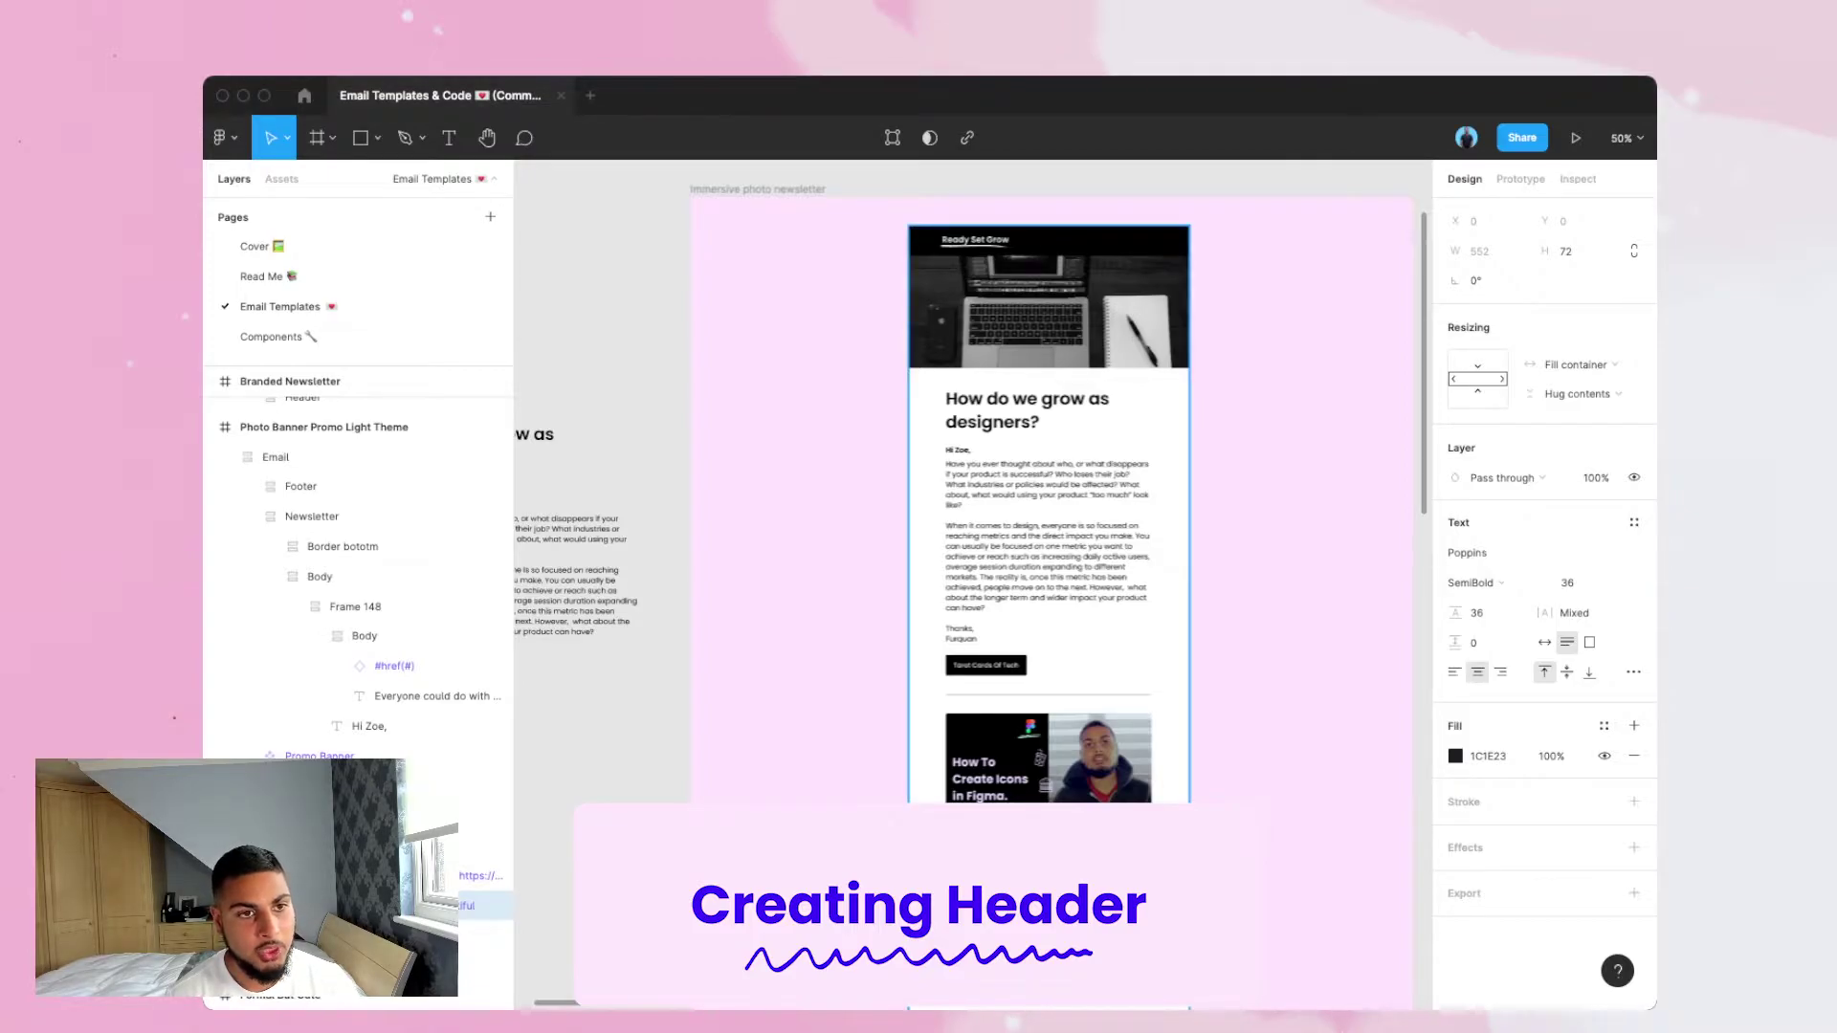
scroll(972, 584, left, 1)
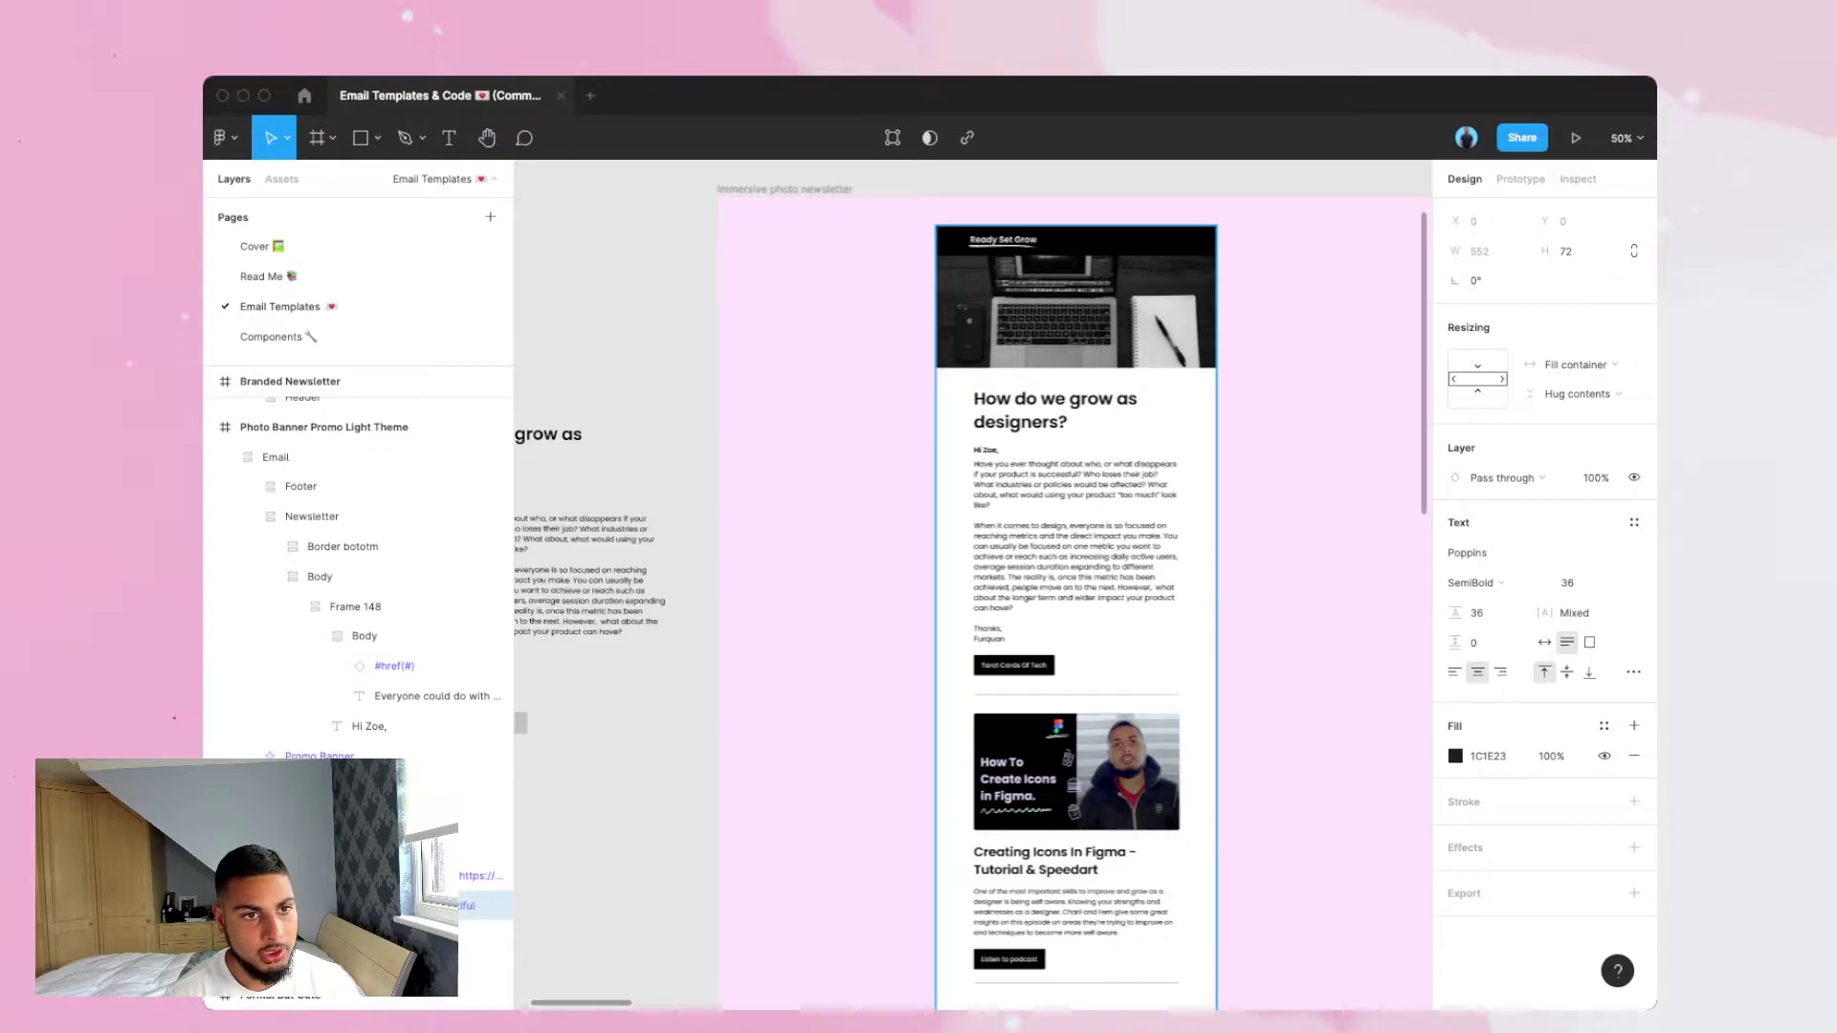
double_click(1076, 574)
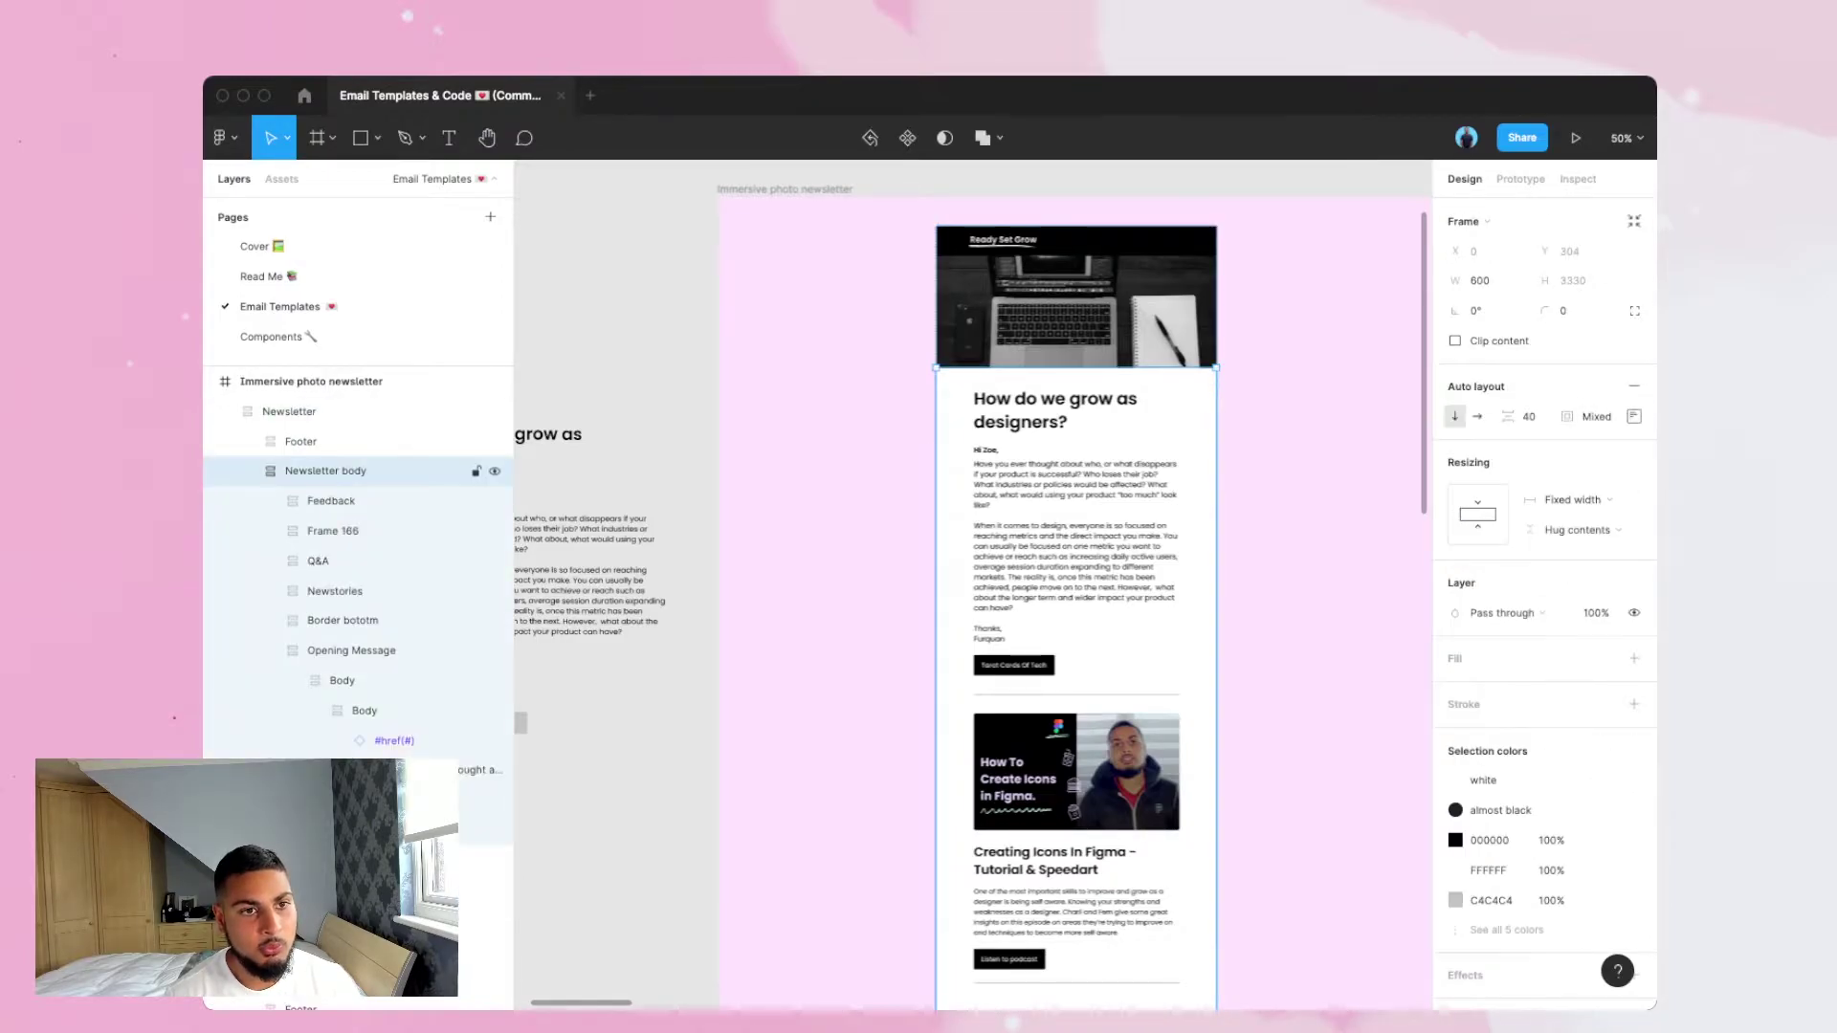
double_click(1076, 531)
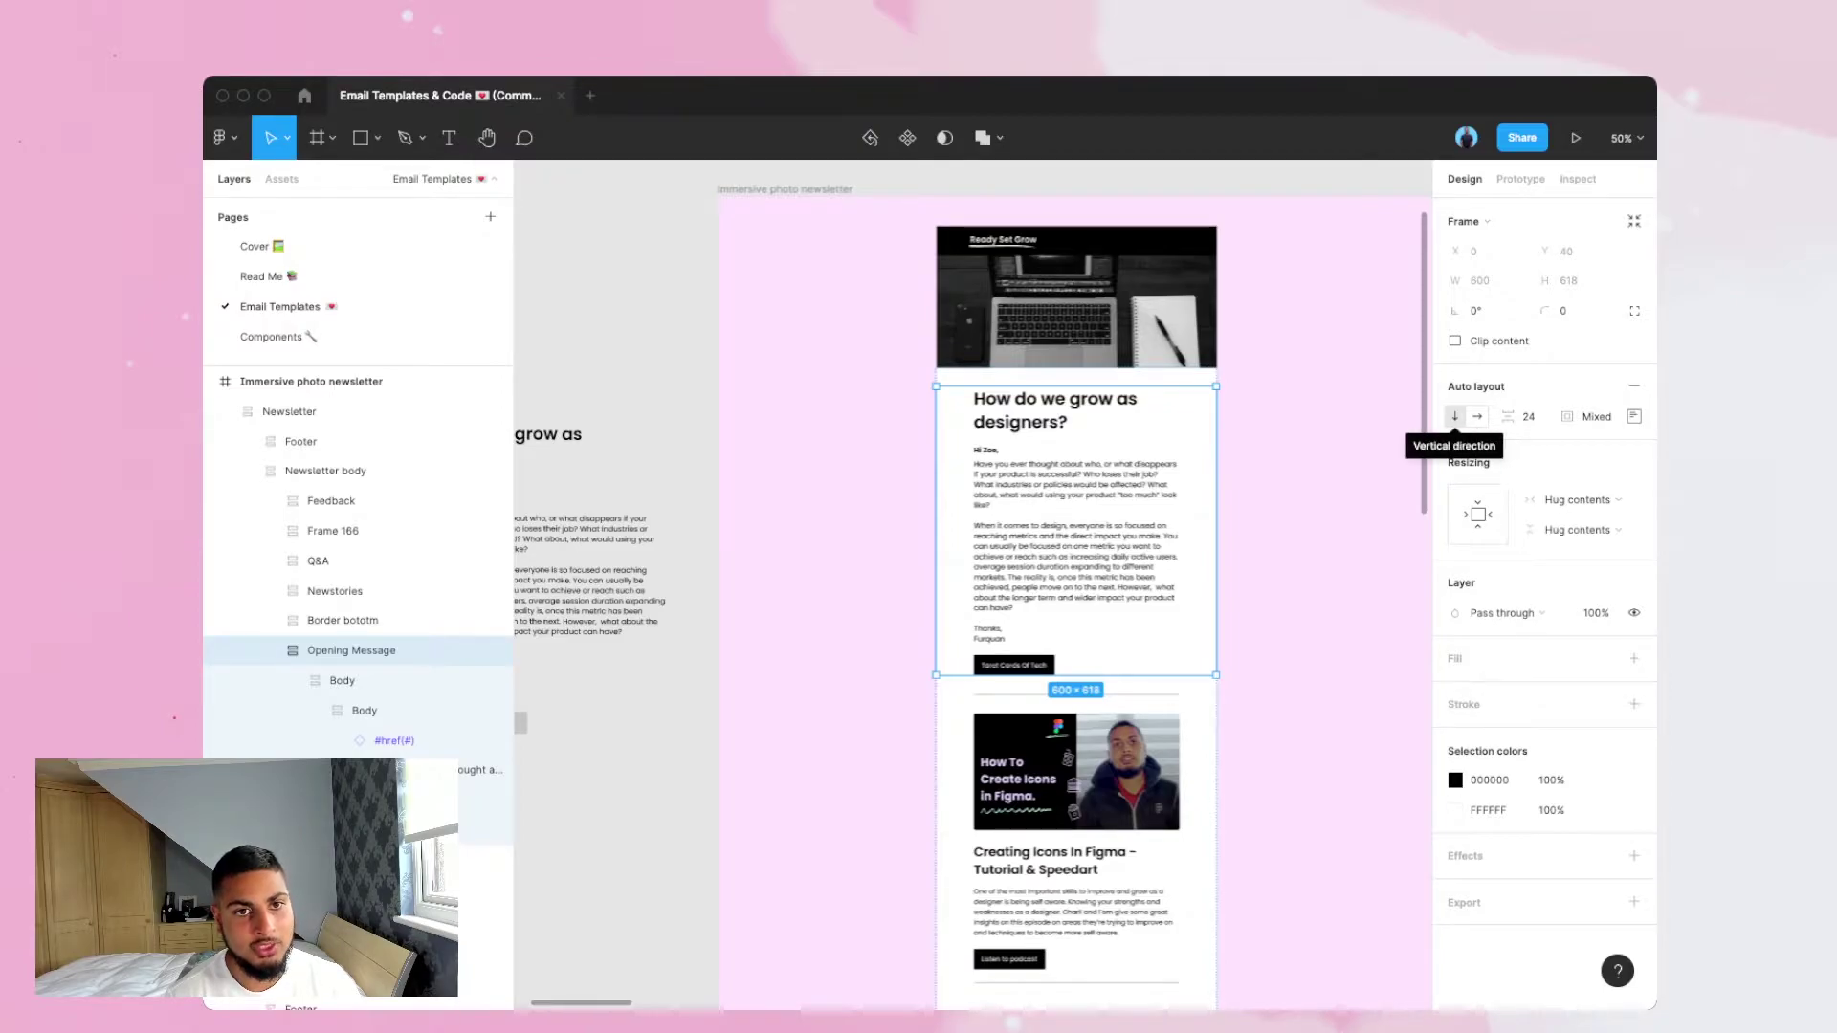
scroll(1076, 574, down, 2)
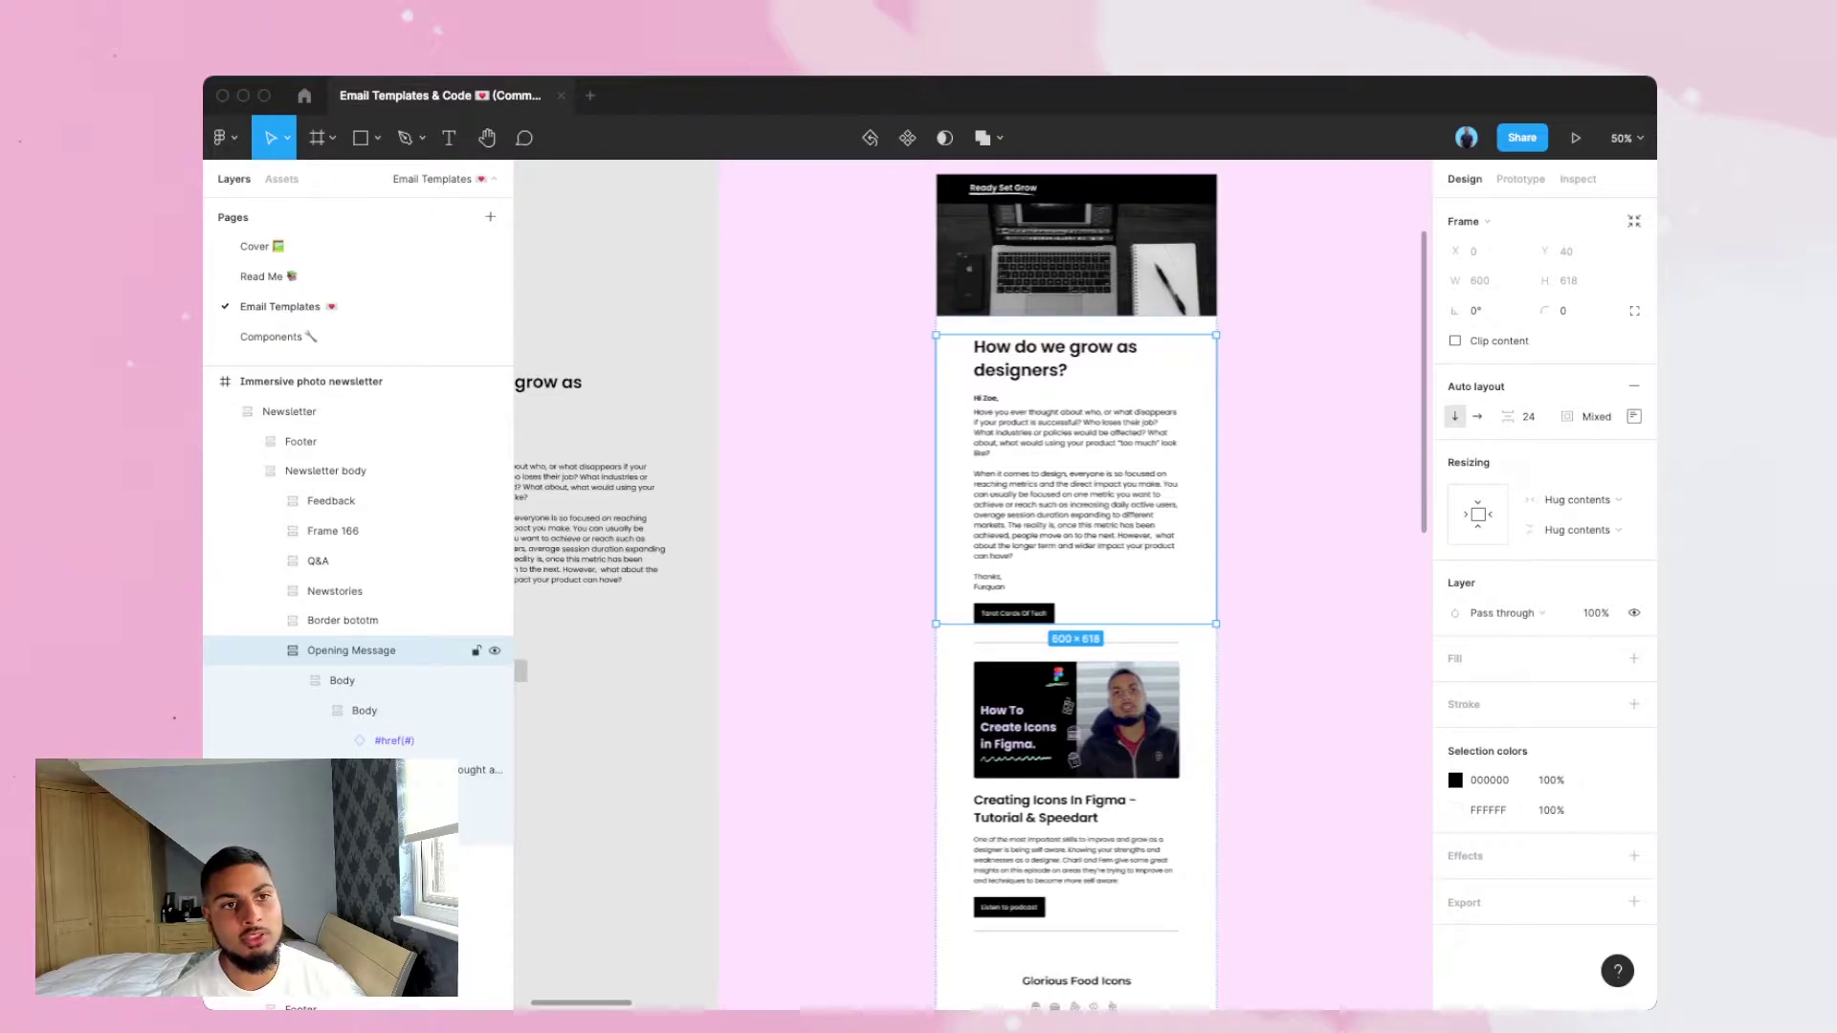
Try pasting duplicate body copy into the Immersive photo newsletter's opening message, undo the pastes and leave text editing.
double_click(1076, 505)
double_click(1076, 505)
double_click(1076, 505)
double_click(1076, 505)
key(ctrl+c)
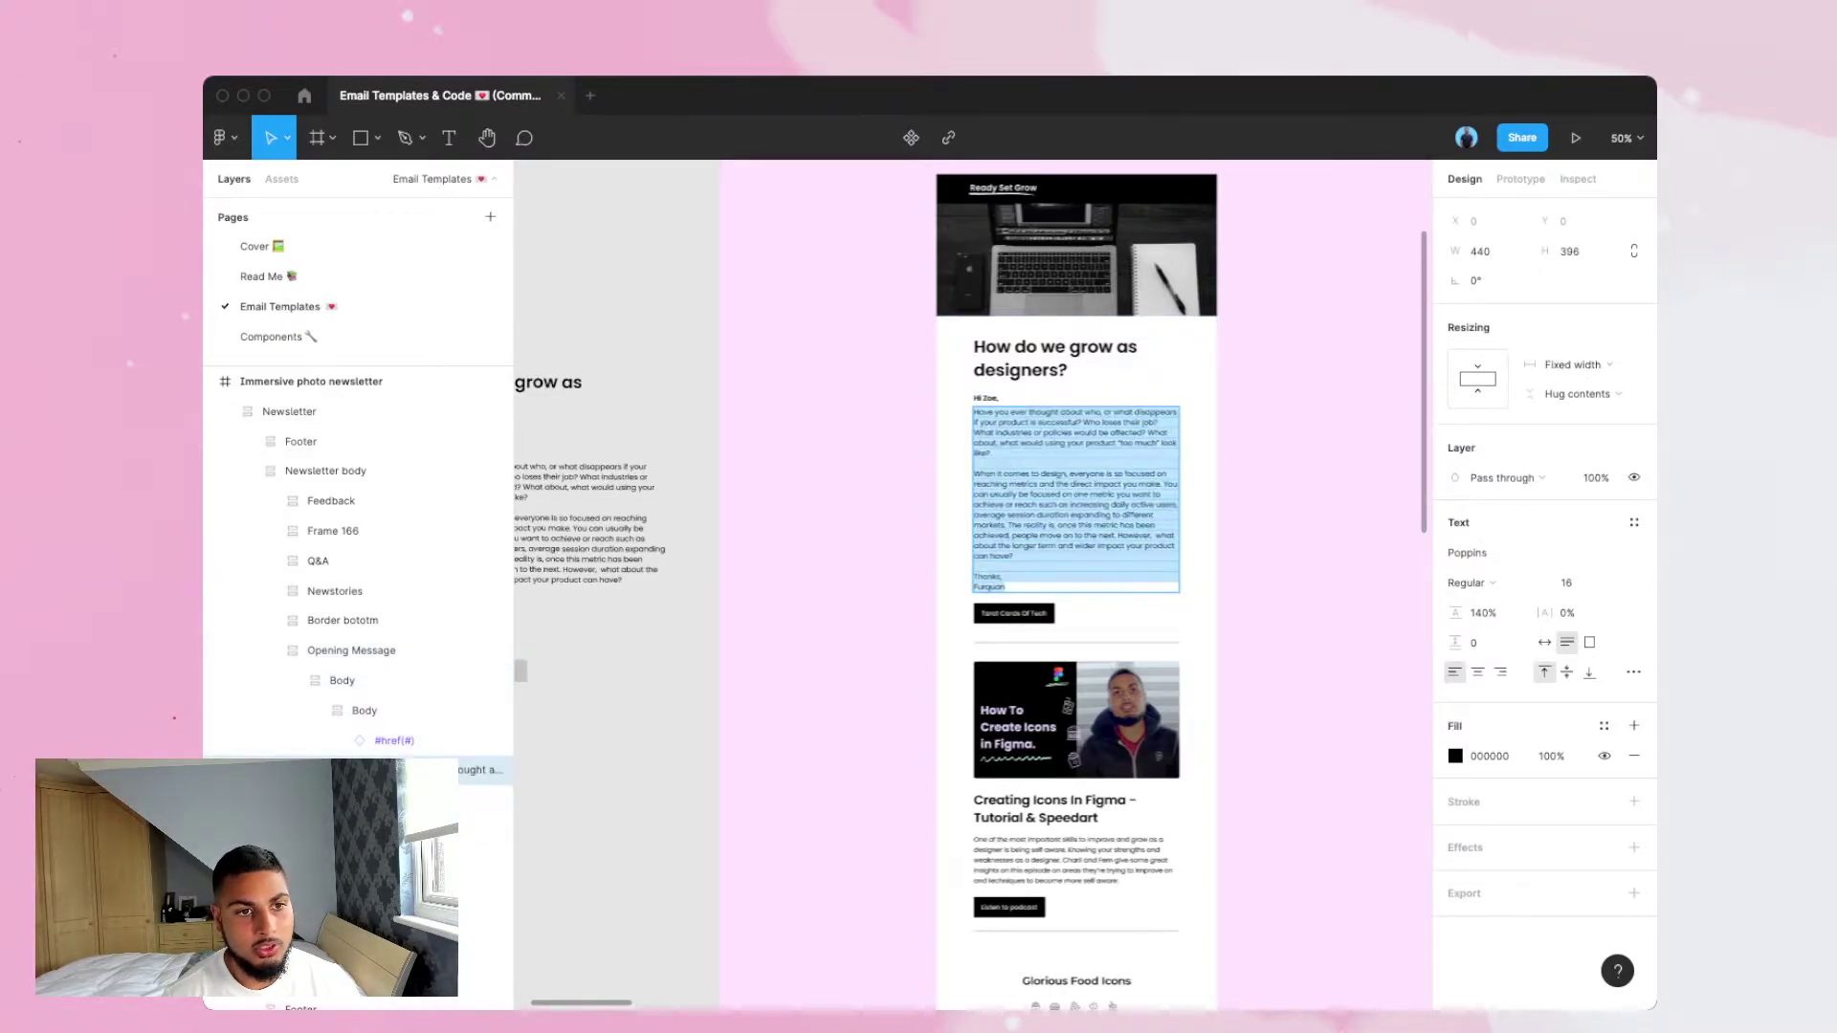
key(Right)
key(ctrl+v)
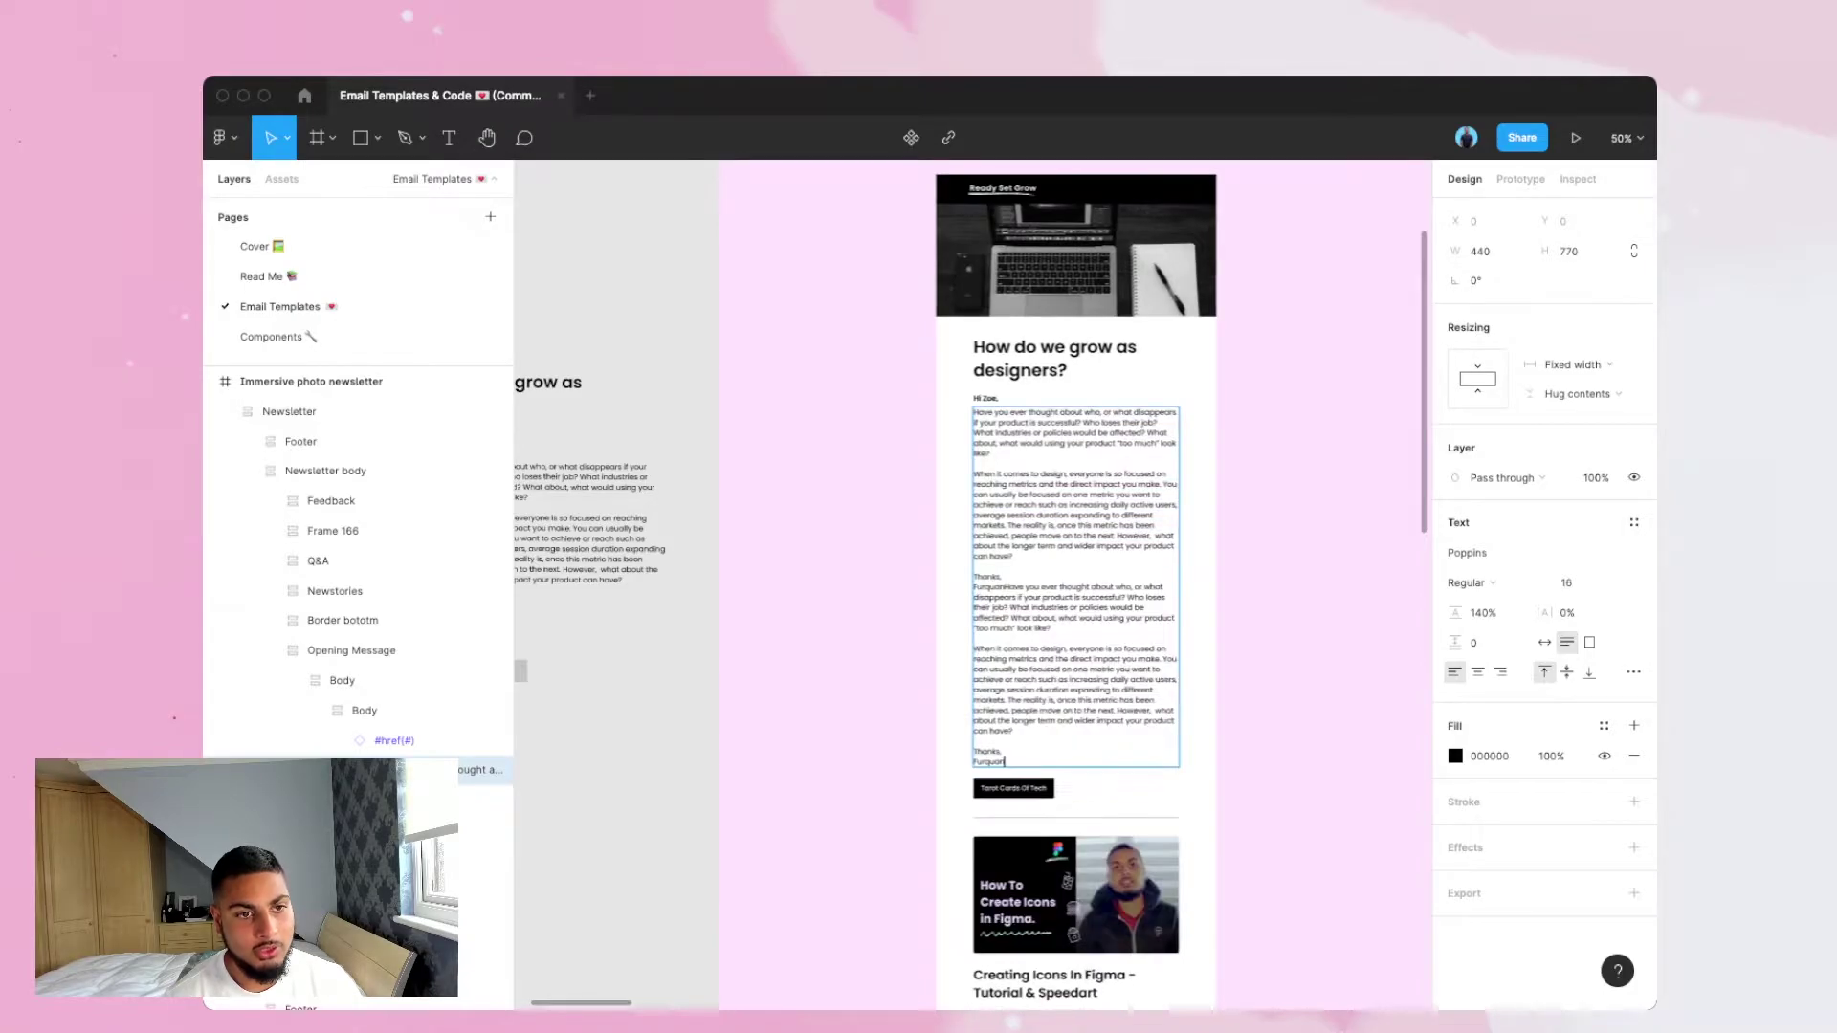
key(ctrl+v)
key(ctrl+z)
key(ctrl+z)
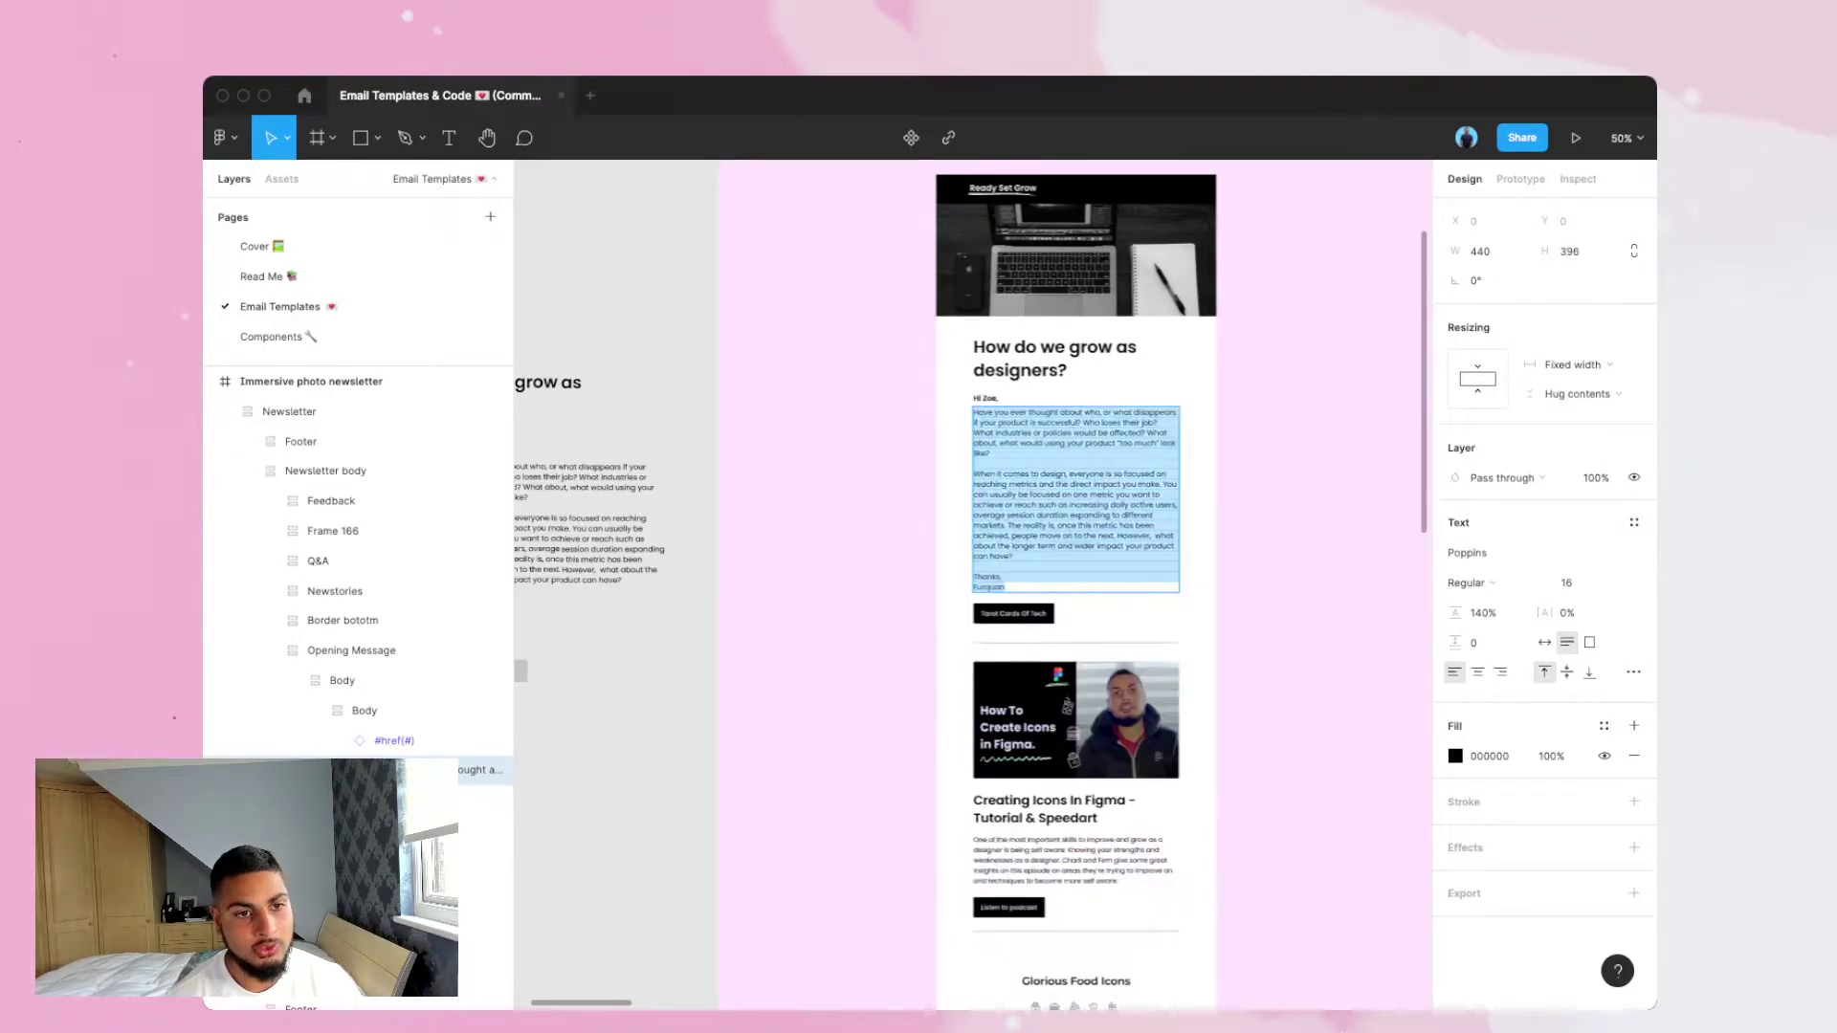
scroll(885, 593, left, 3)
key(Escape)
scroll(669, 565, left, 6)
key(Escape)
scroll(669, 564, right, 6)
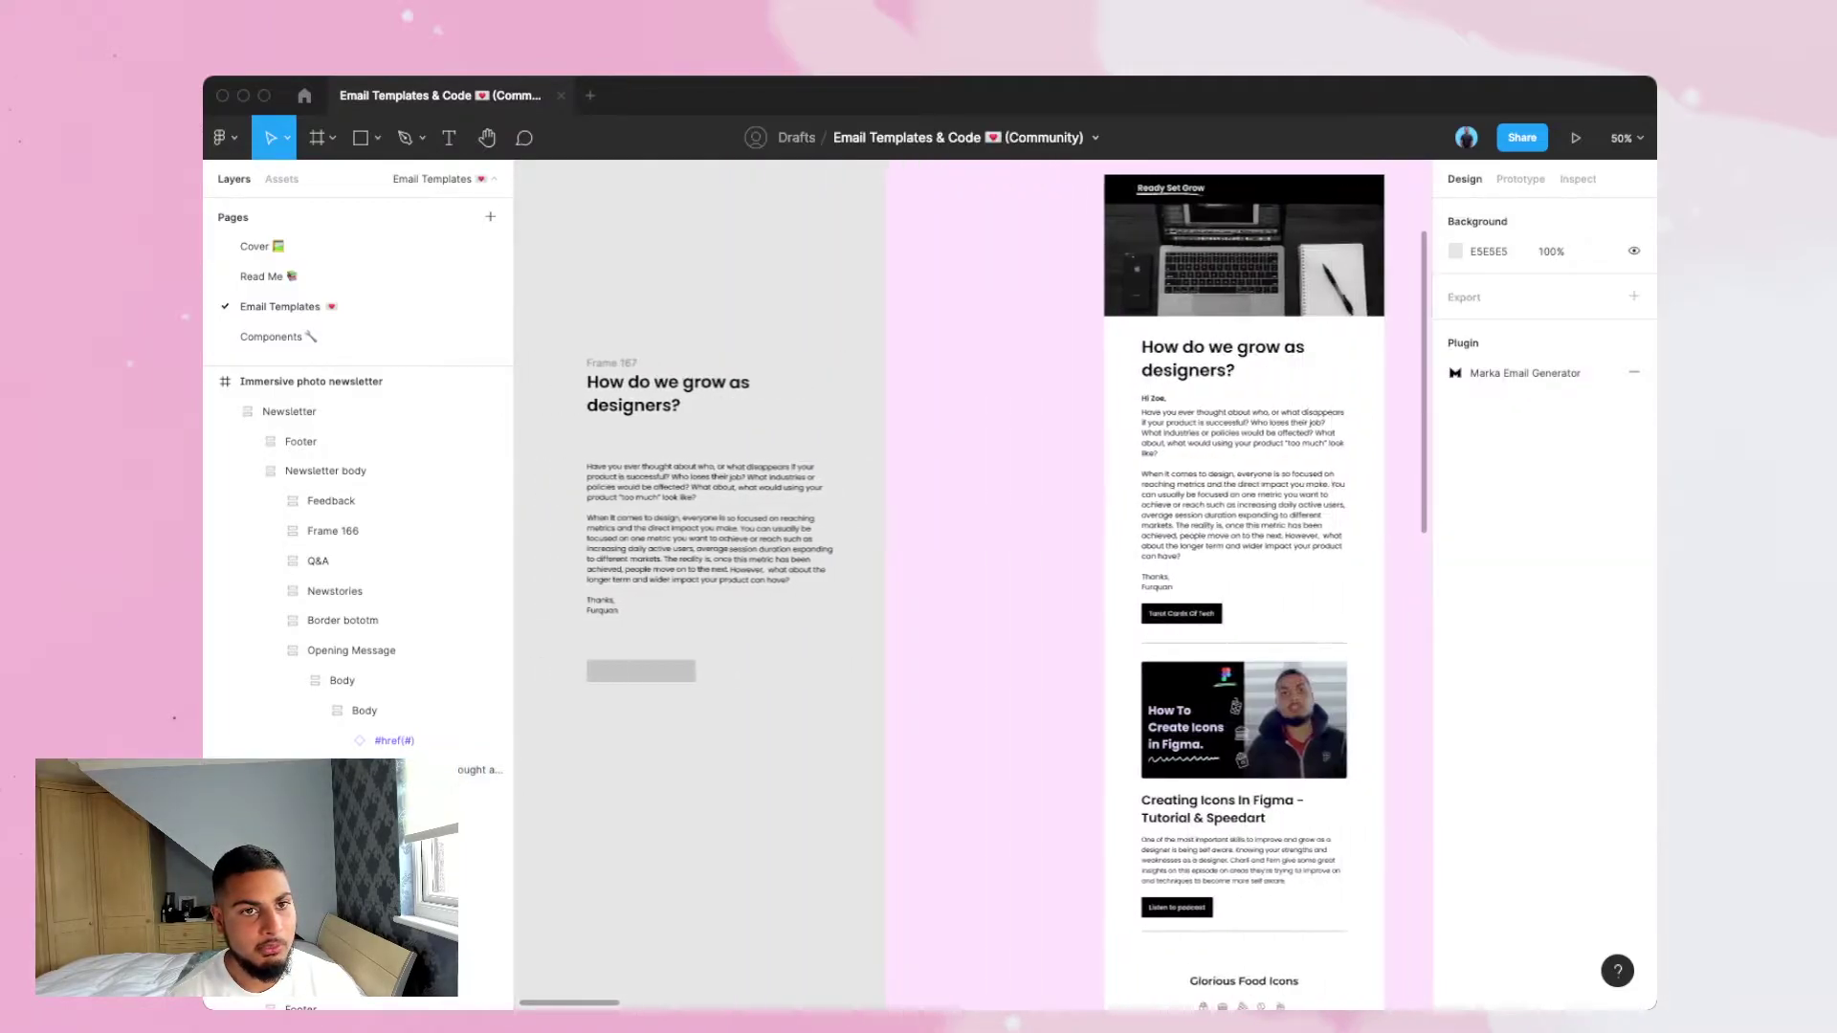
scroll(842, 541, left, 3)
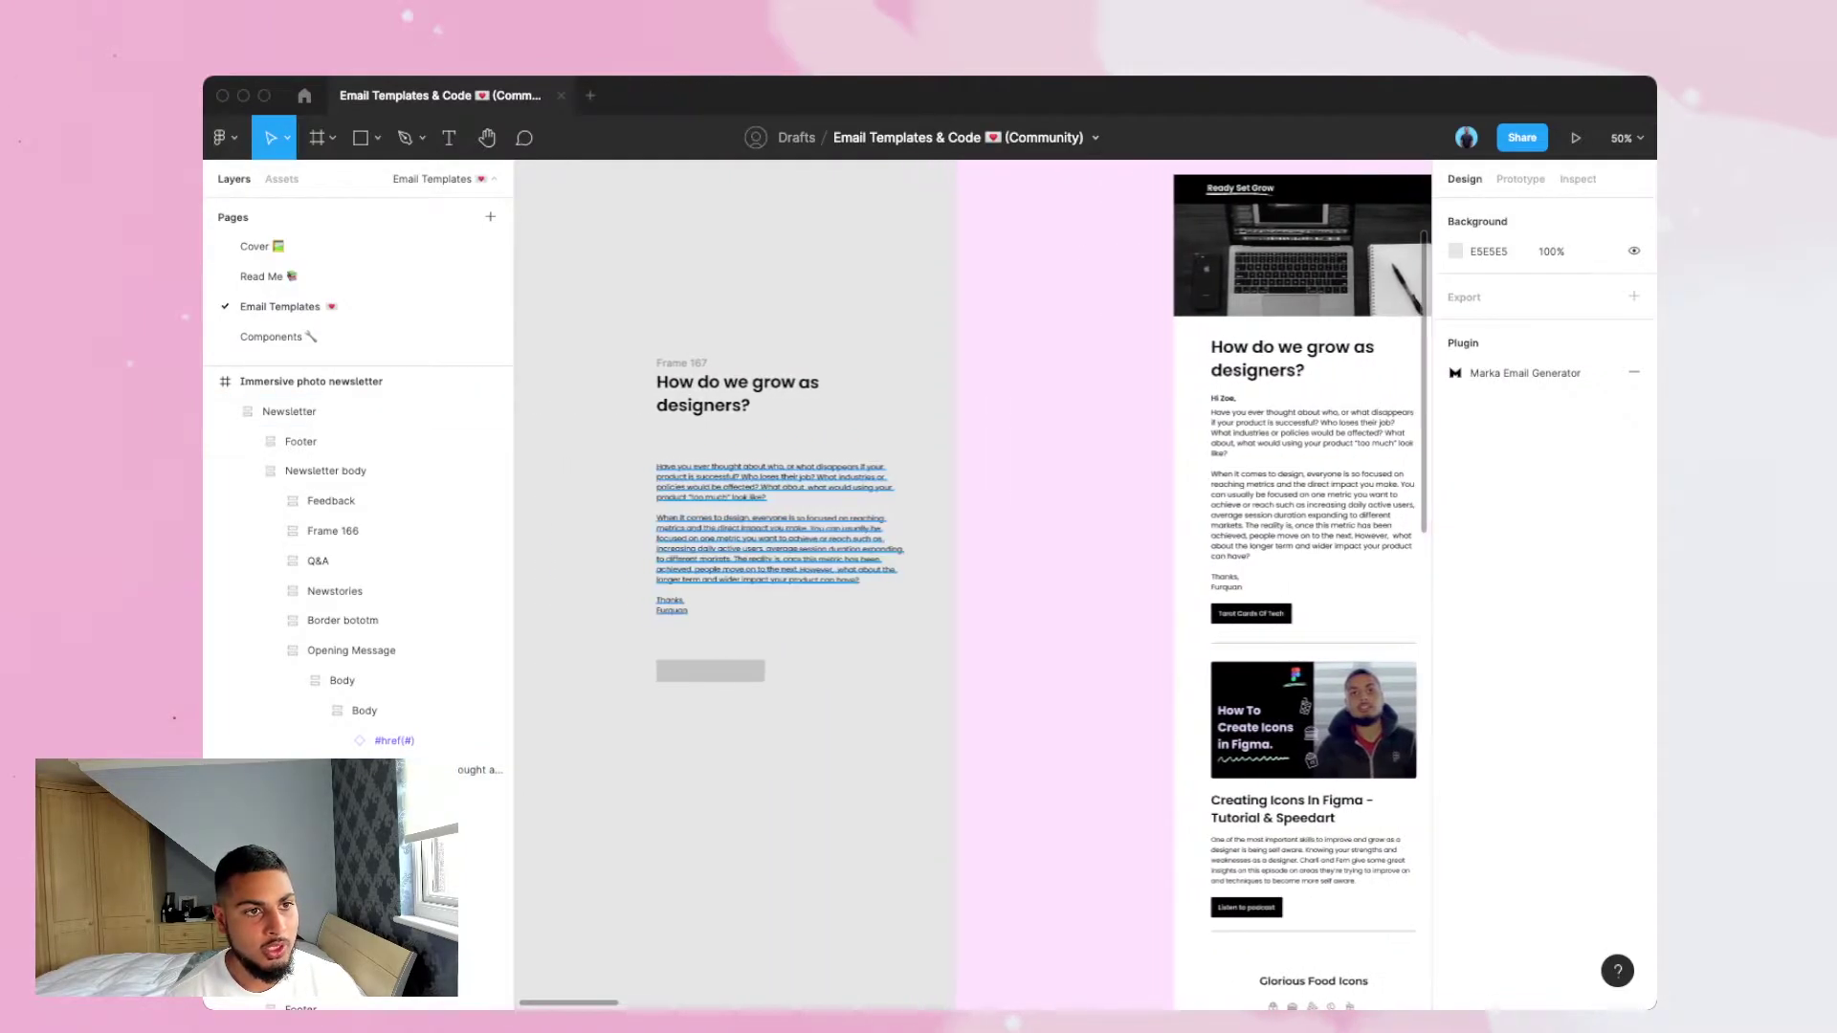
click(783, 538)
key(Escape)
scroll(957, 593, down, 3)
key(r)
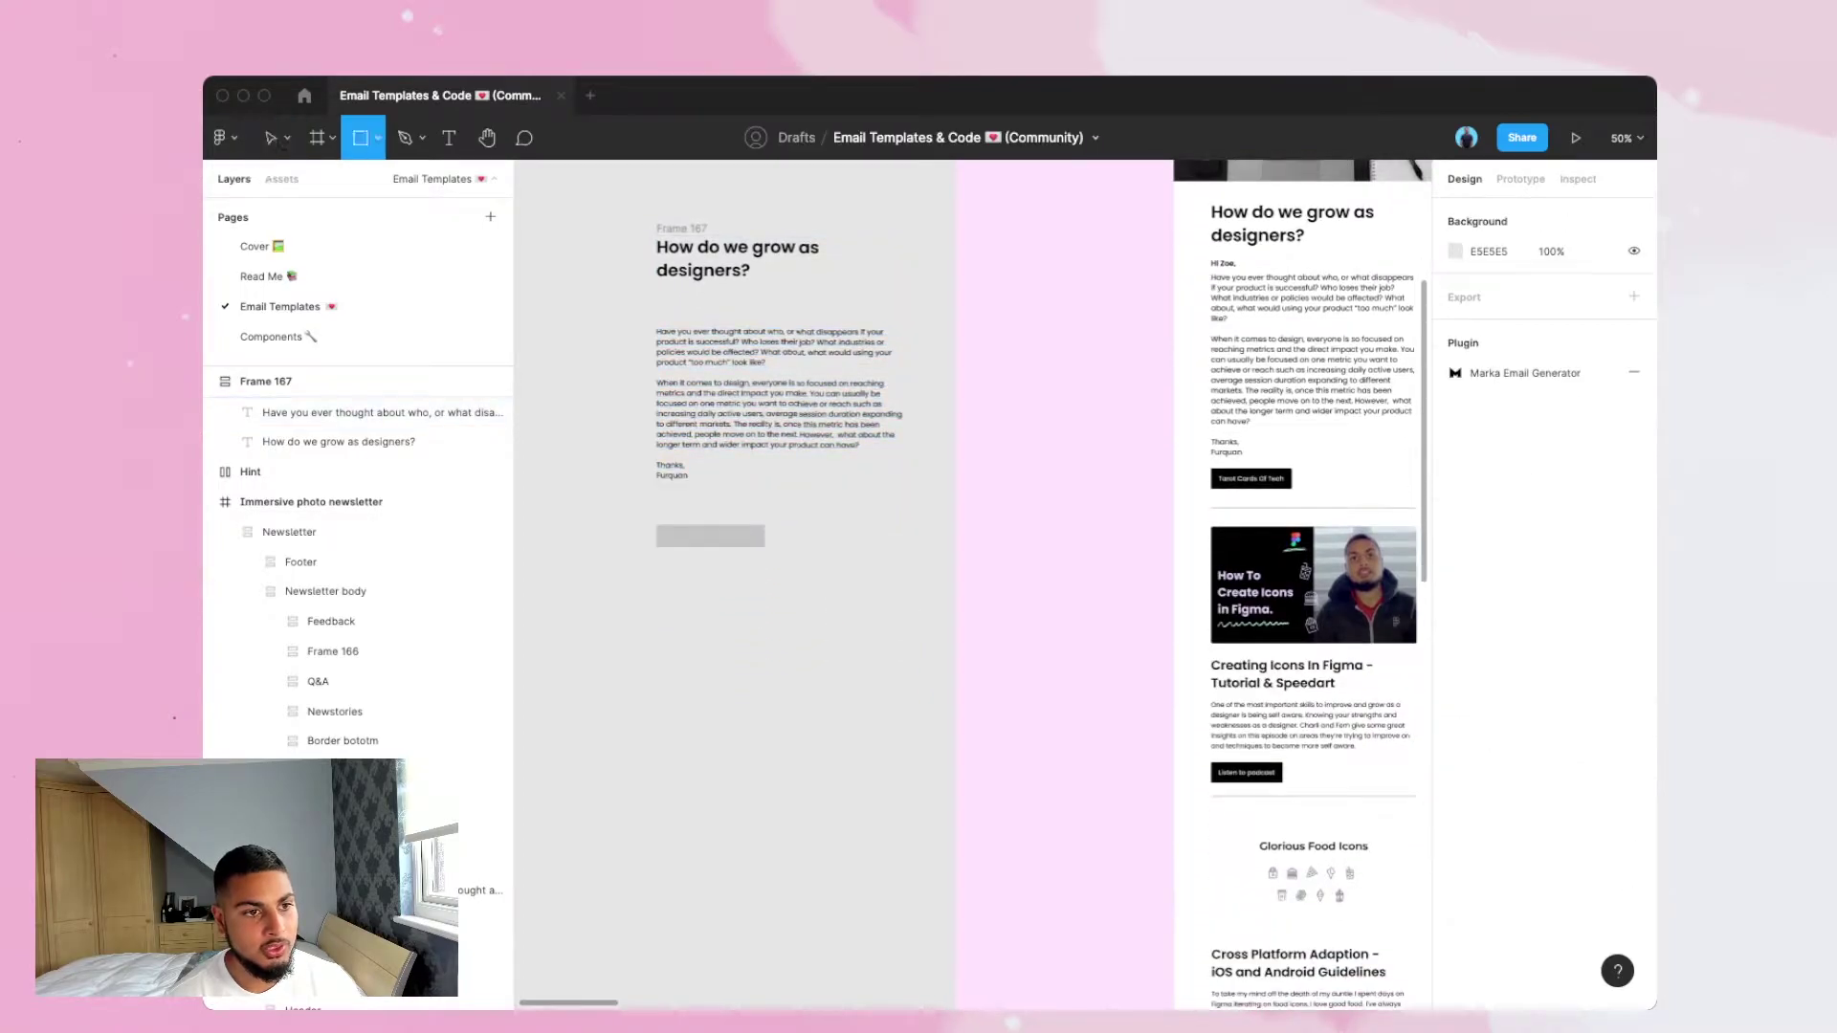
drag(662, 638, 861, 719)
key(Escape)
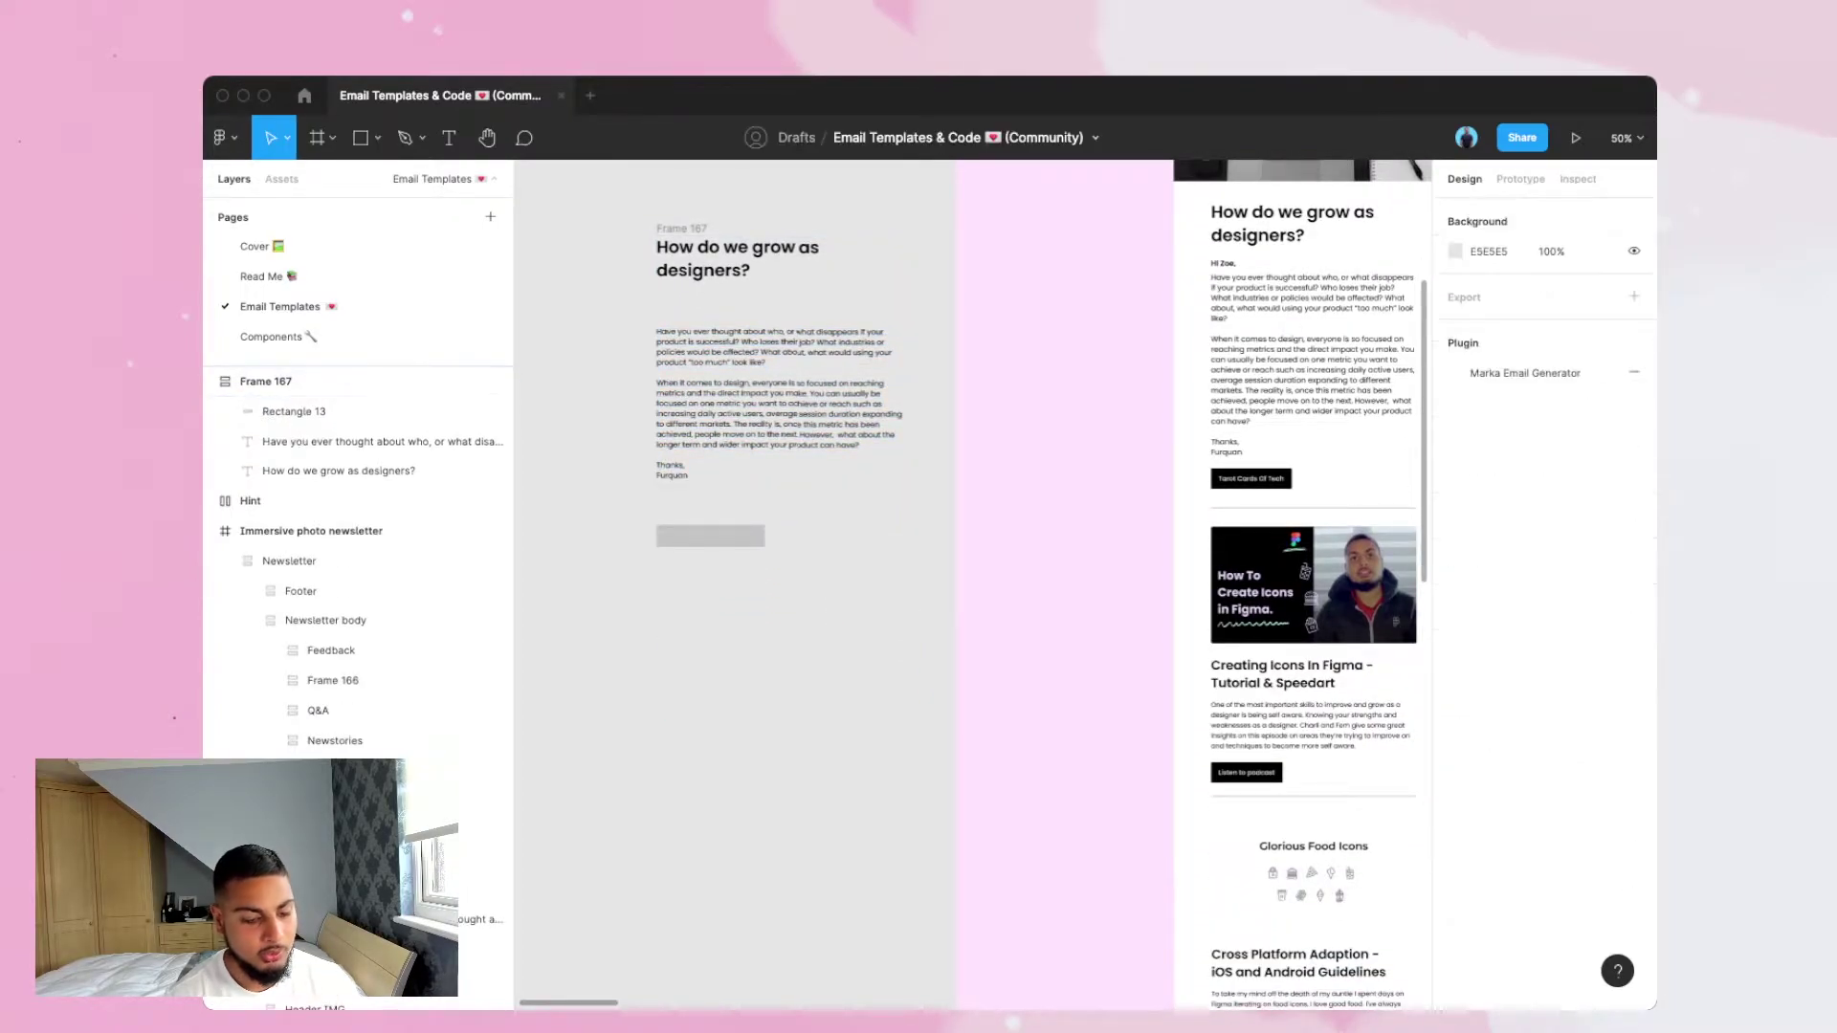
Create a text box about 418 by 138 on the empty canvas below Frame 167, containing the placeholder "dasdasas".
key(t)
drag(638, 666, 833, 730)
text(dasdasas)
Replace the placeholder text below Frame 167 with the body copy copied from the Immersive photo newsletter's opening message.
double_click(1260, 401)
key(super+a)
key(super+c)
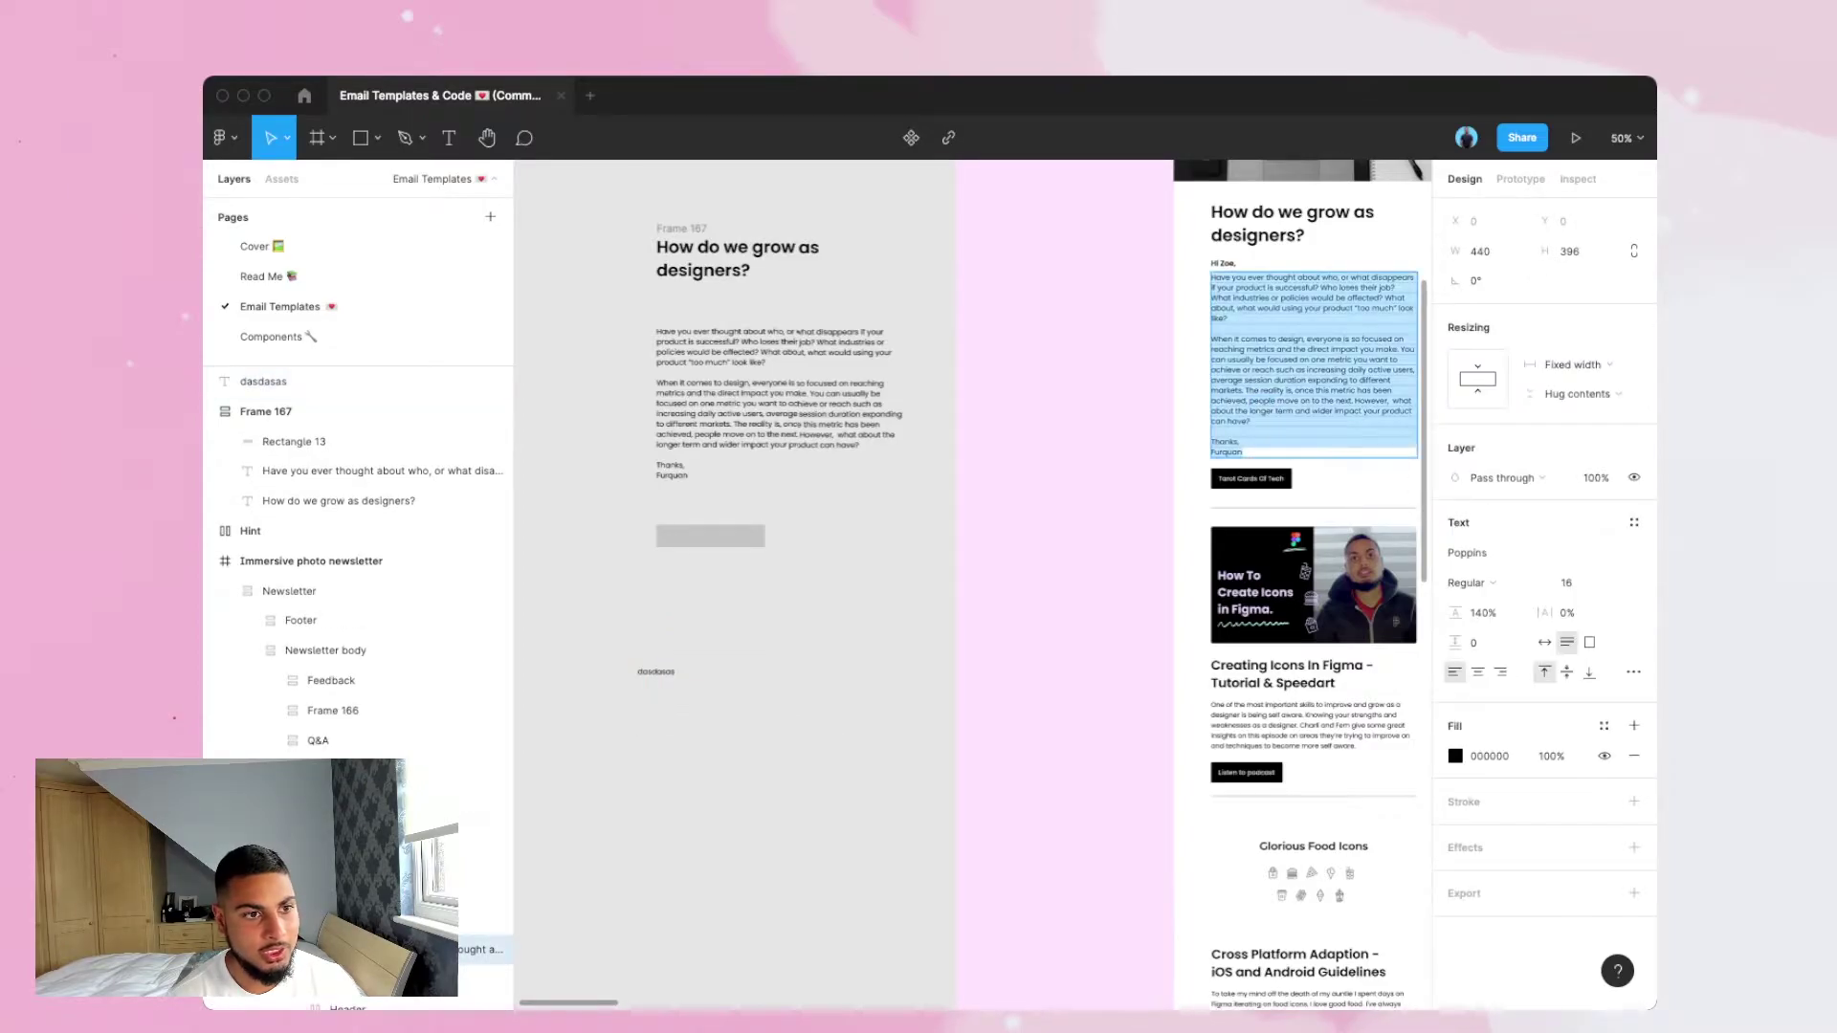
double_click(657, 673)
key(super+v)
key(Escape)
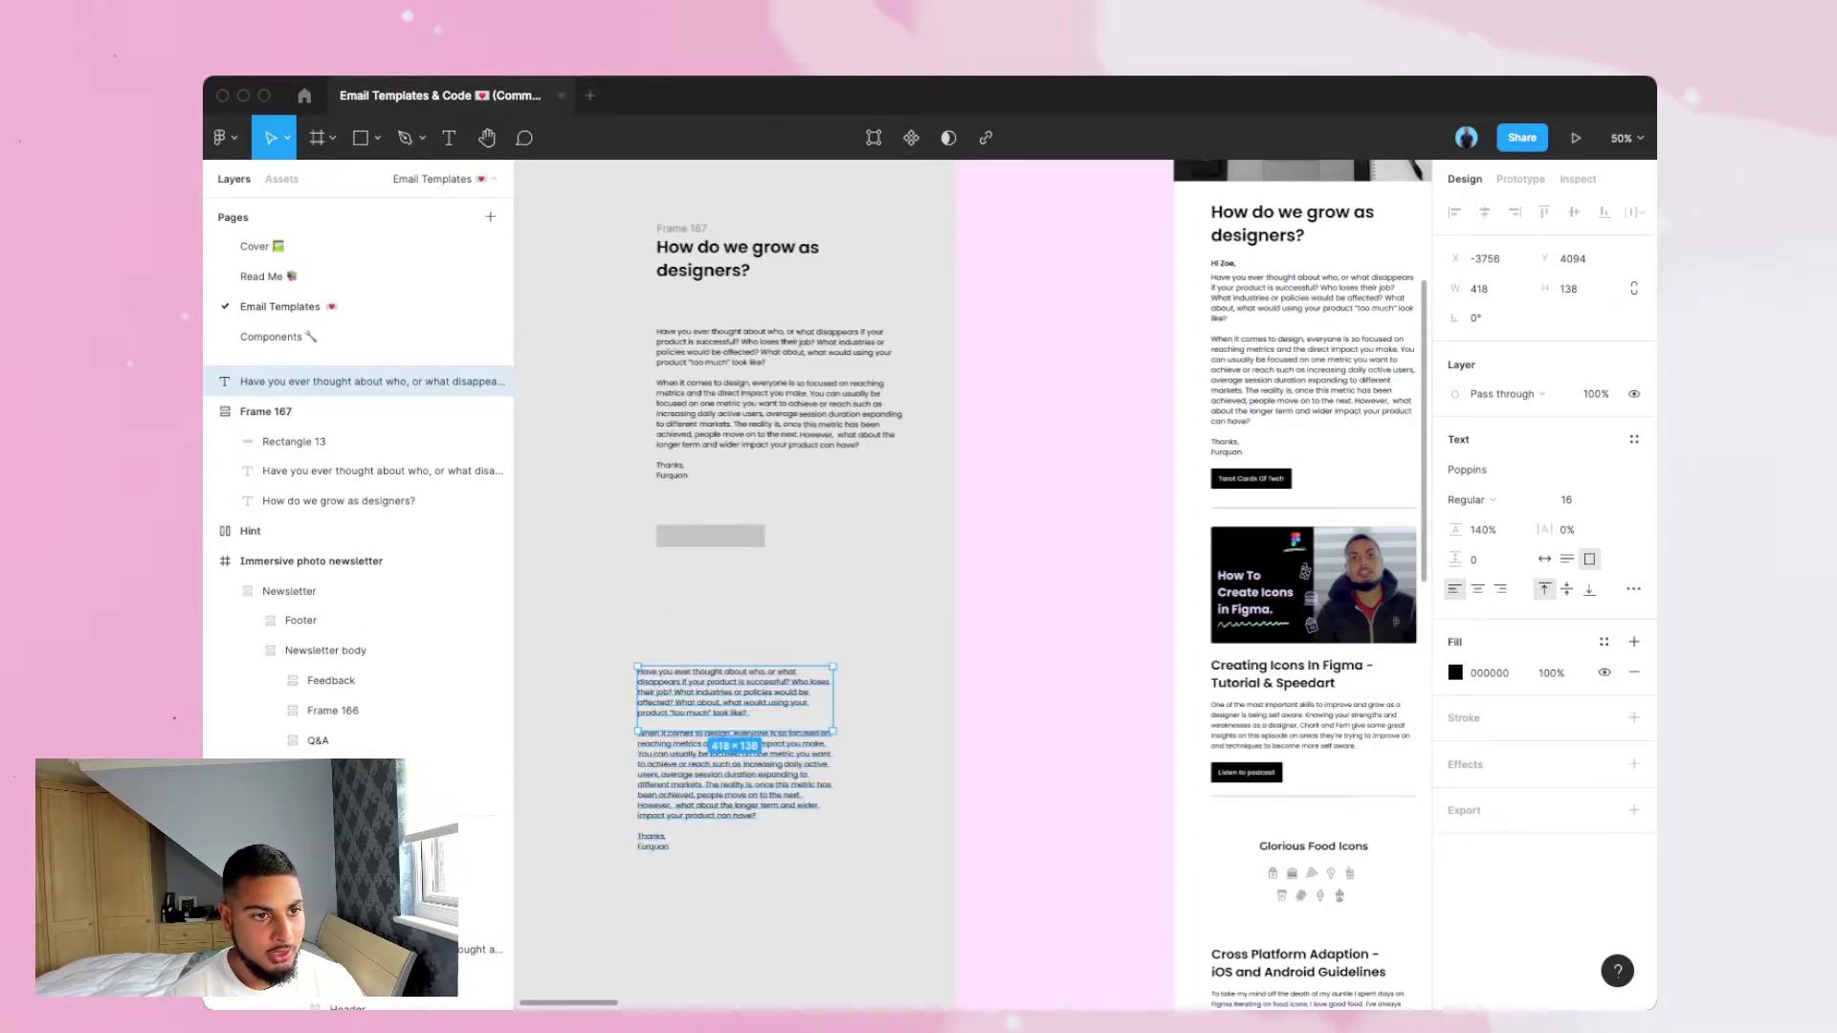
Draw a small rectangle as a button placeholder directly beneath the pasted body text below Frame 167.
click(875, 660)
click(735, 701)
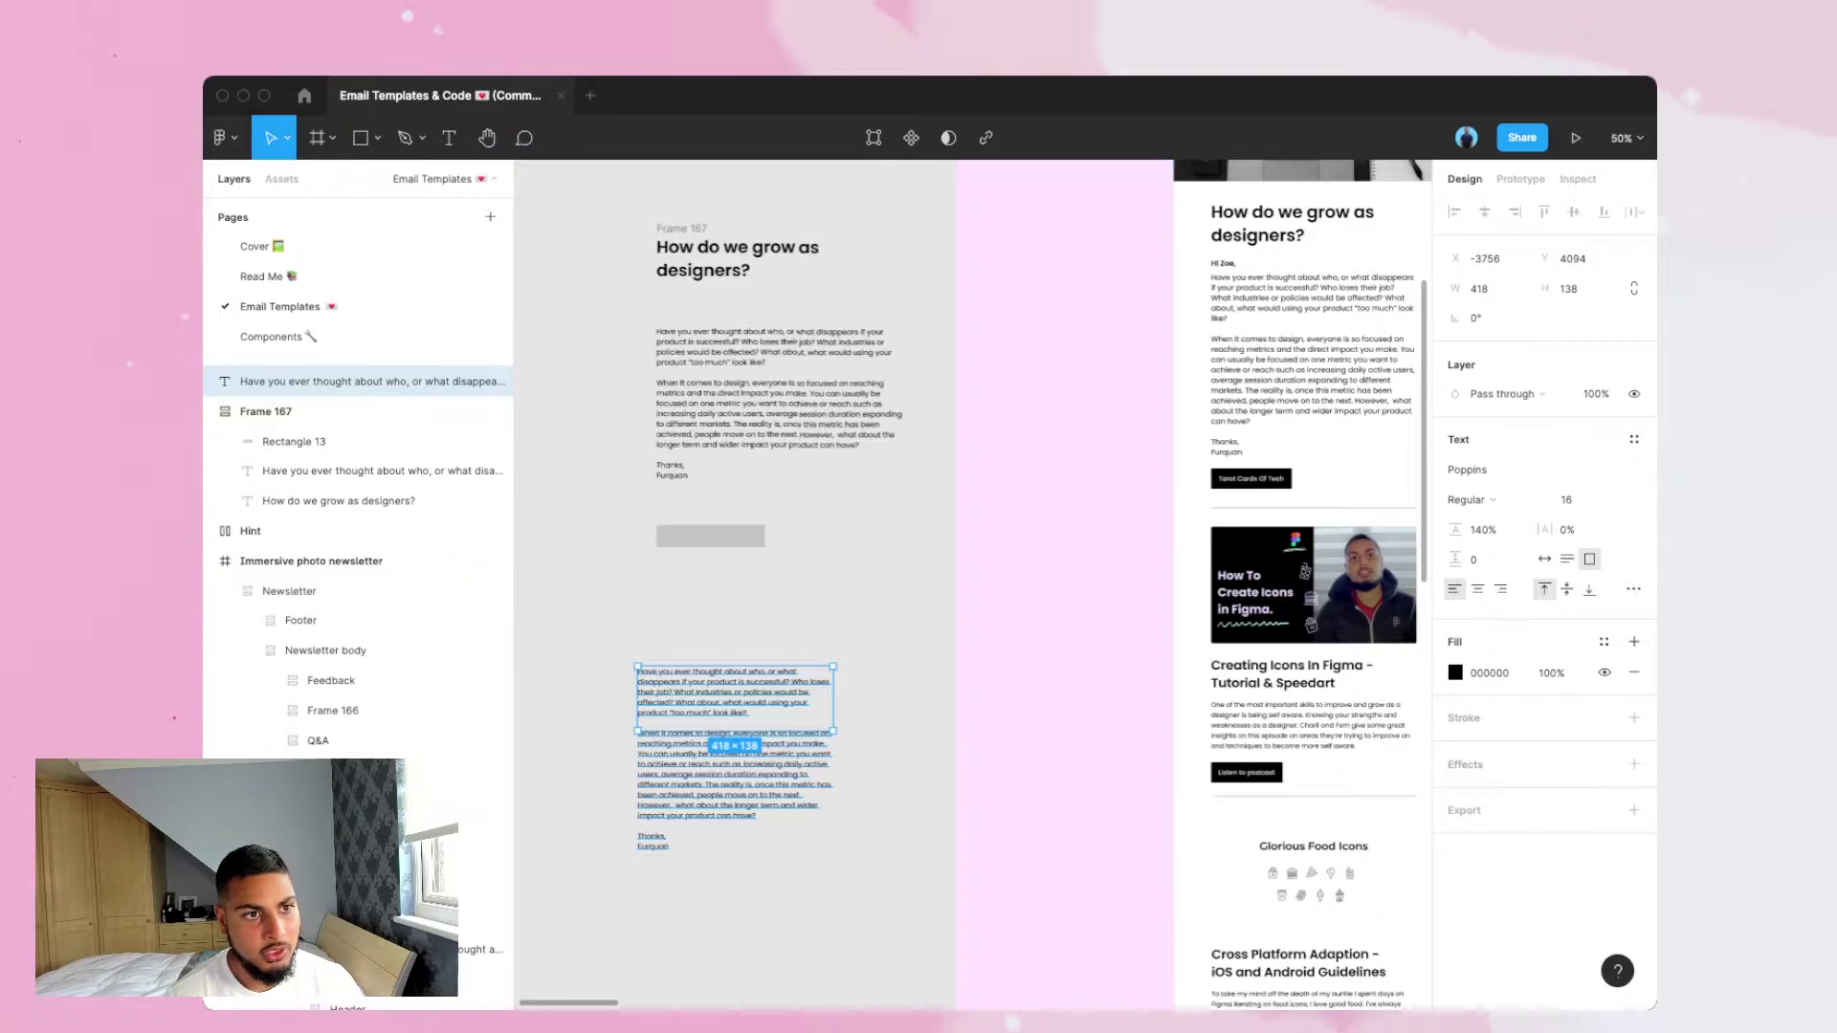
key(Escape)
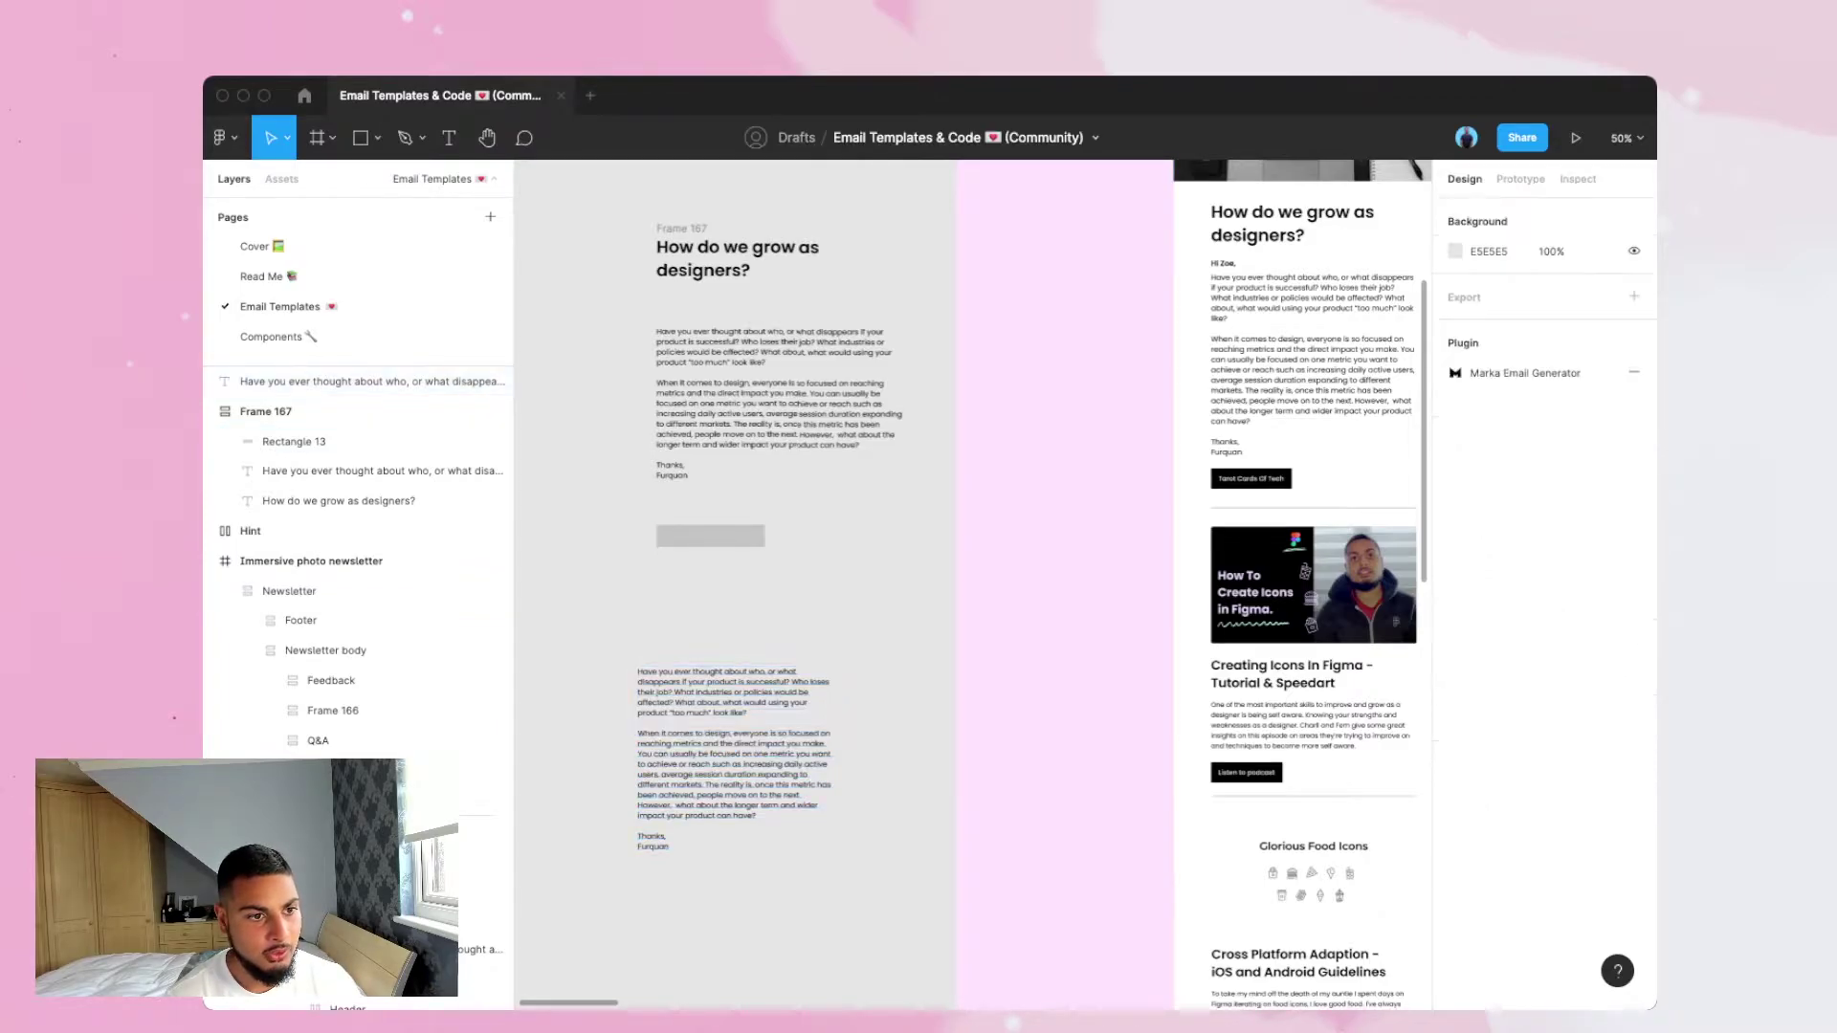
click(735, 701)
scroll(735, 701, down, 2)
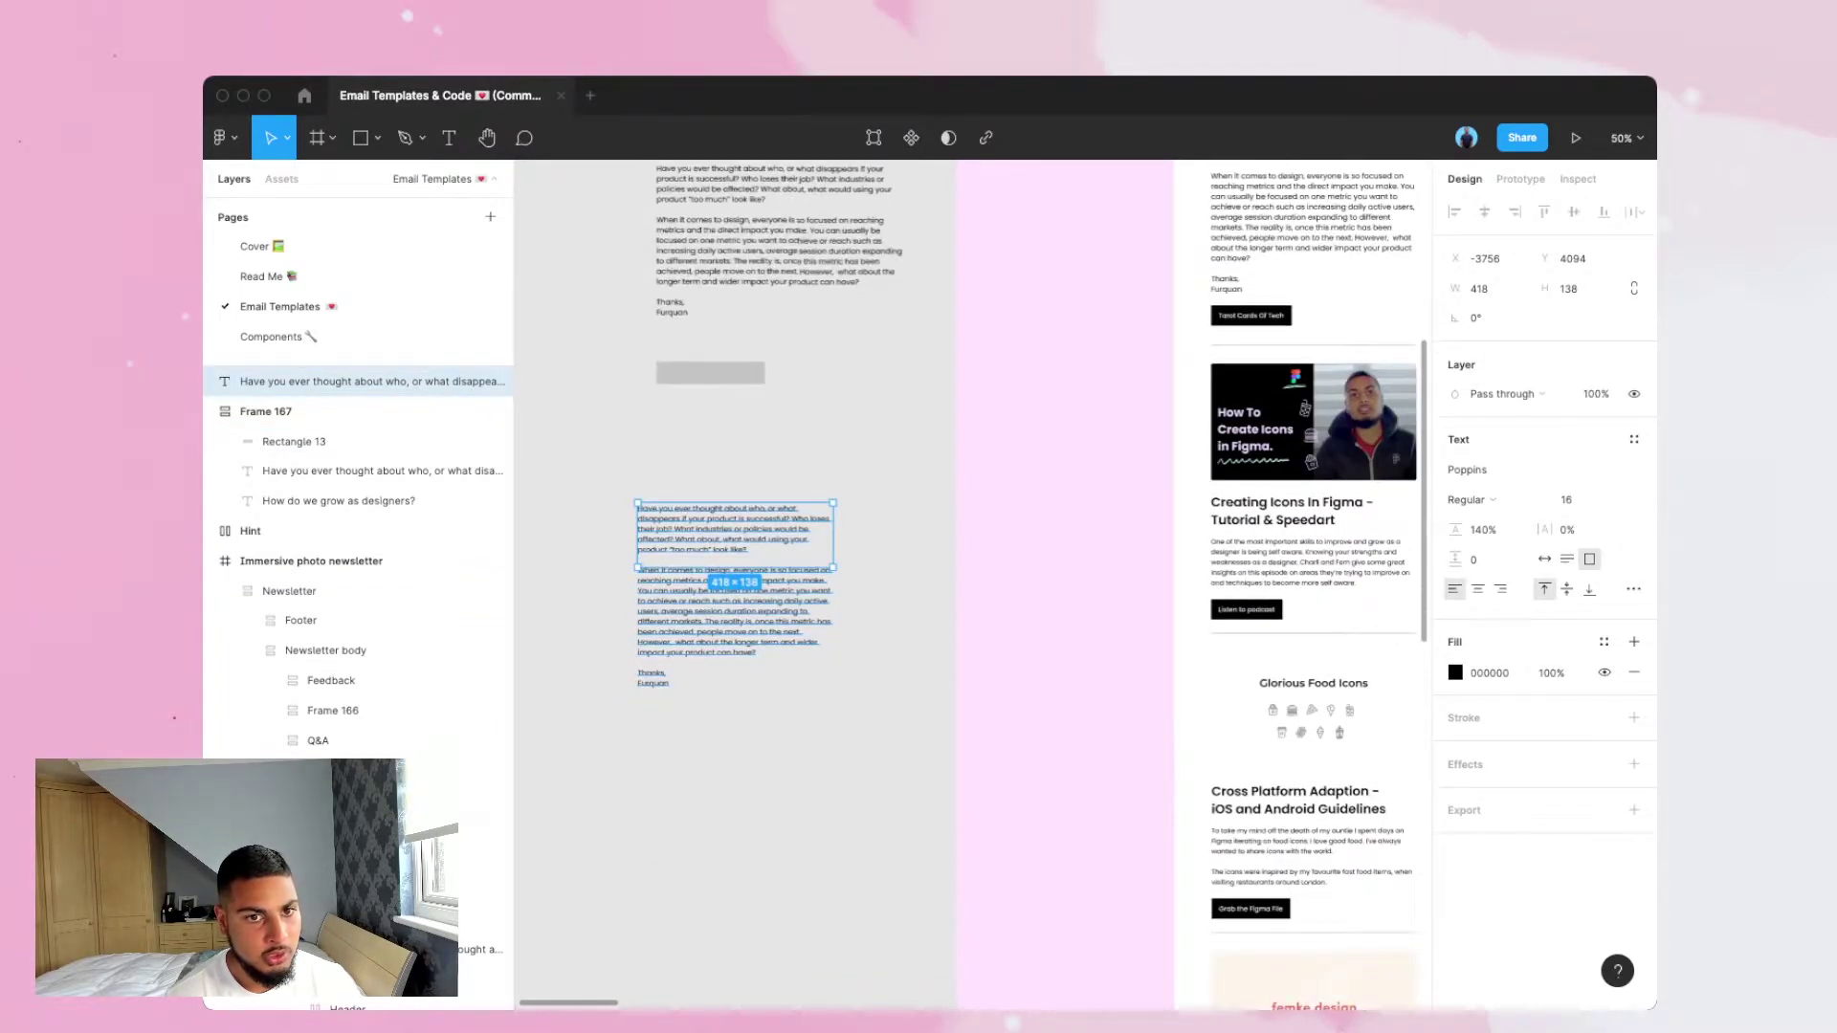
key(r)
drag(638, 707, 744, 734)
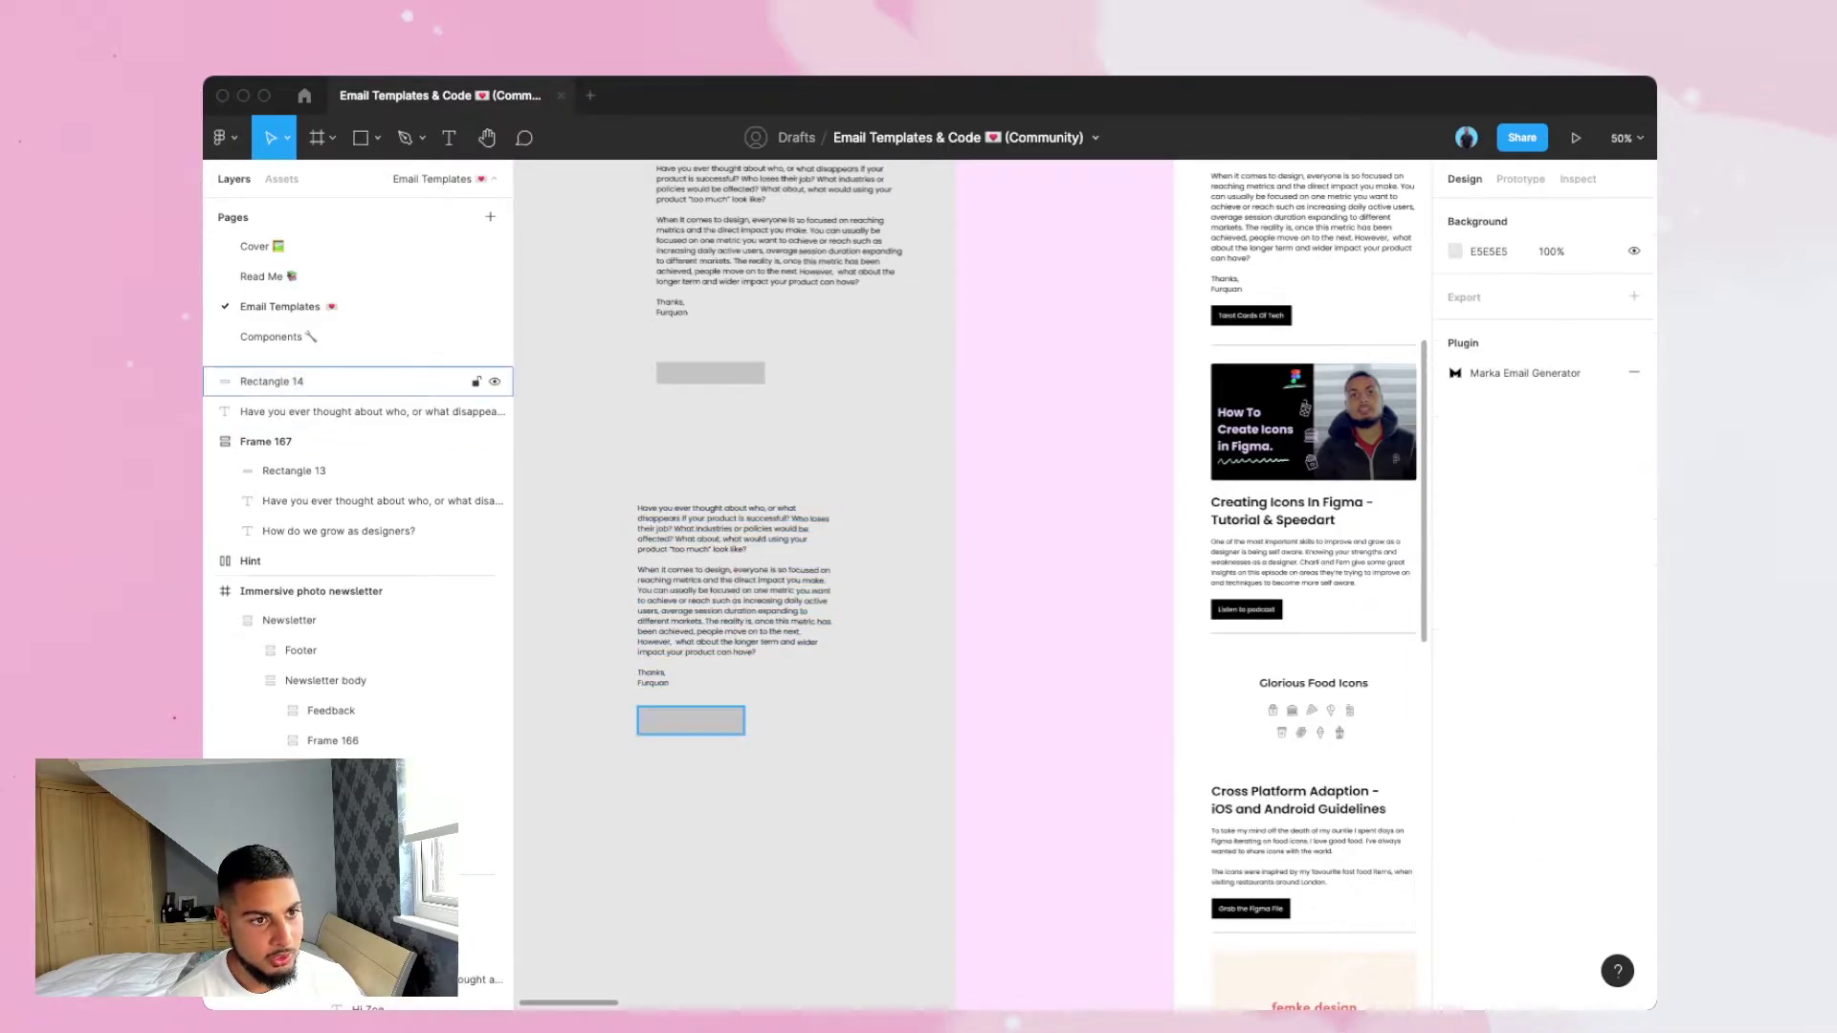
Duplicate Frame 167's "How do we grow as designers?" heading and place the copy directly above the pasted body text.
scroll(727, 612, up, 3)
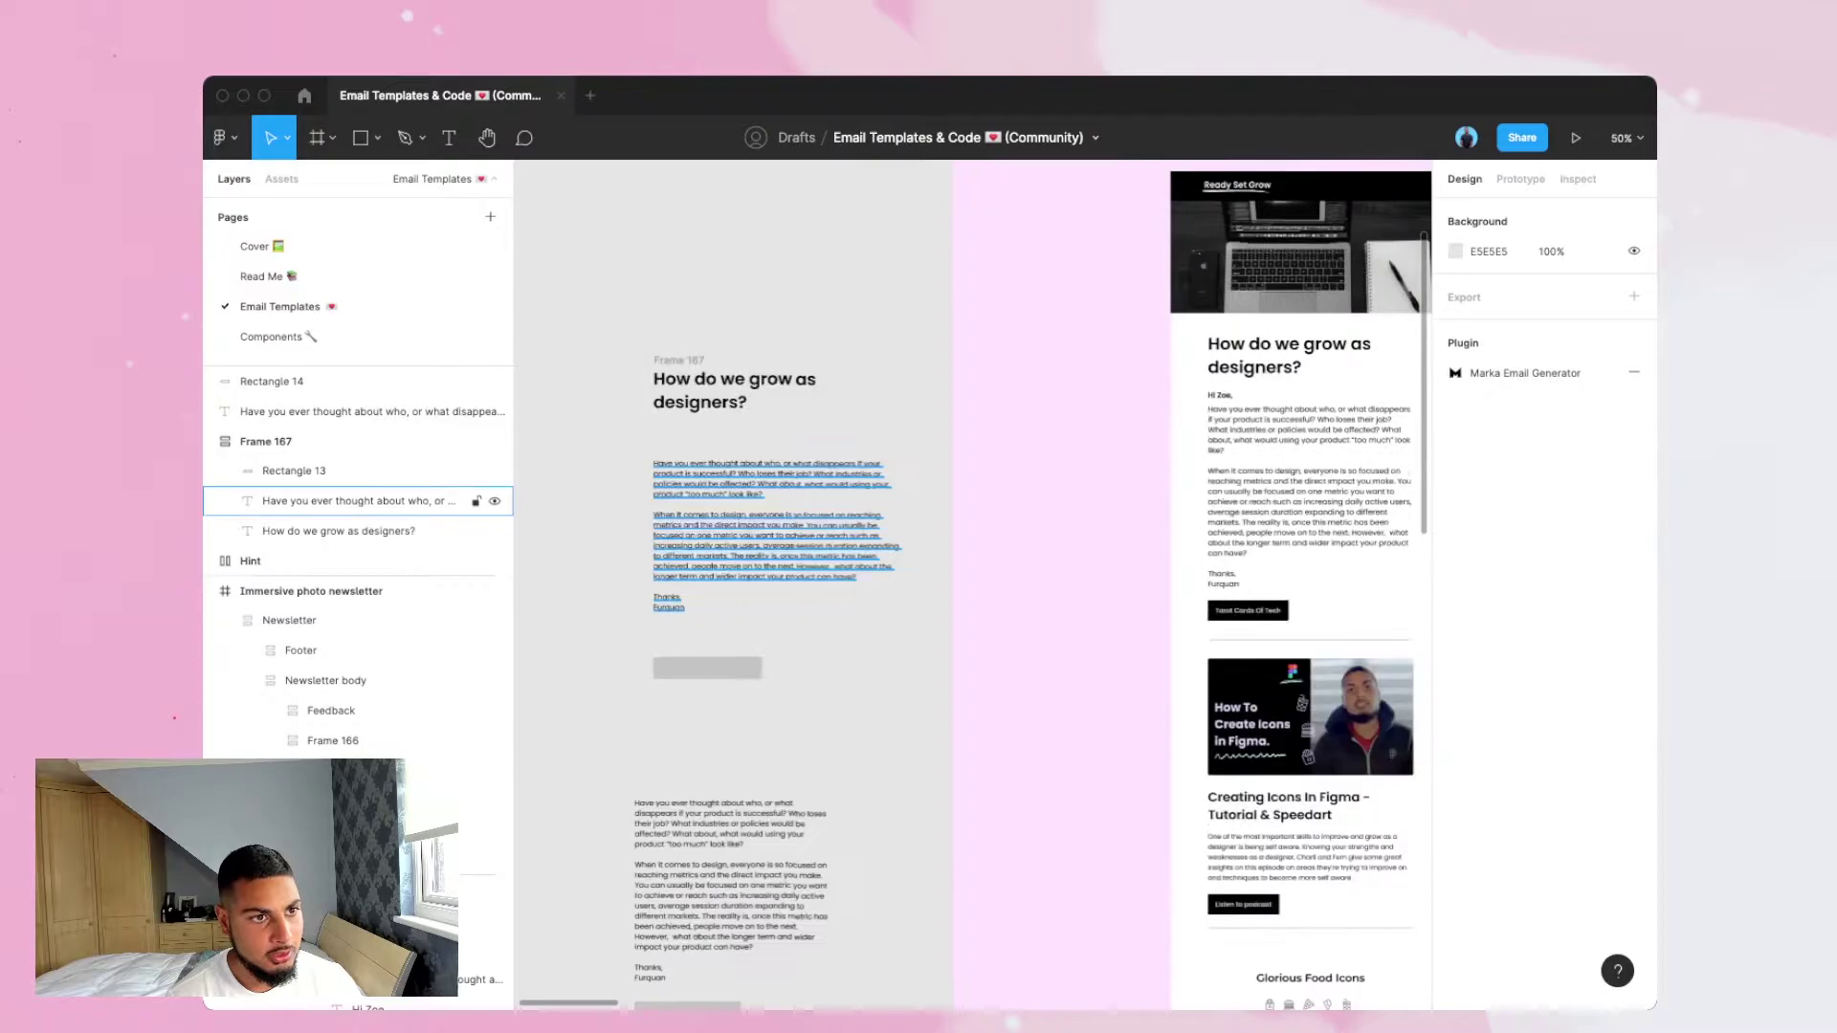
click(737, 393)
drag(737, 392, 711, 772)
scroll(710, 772, down, 1)
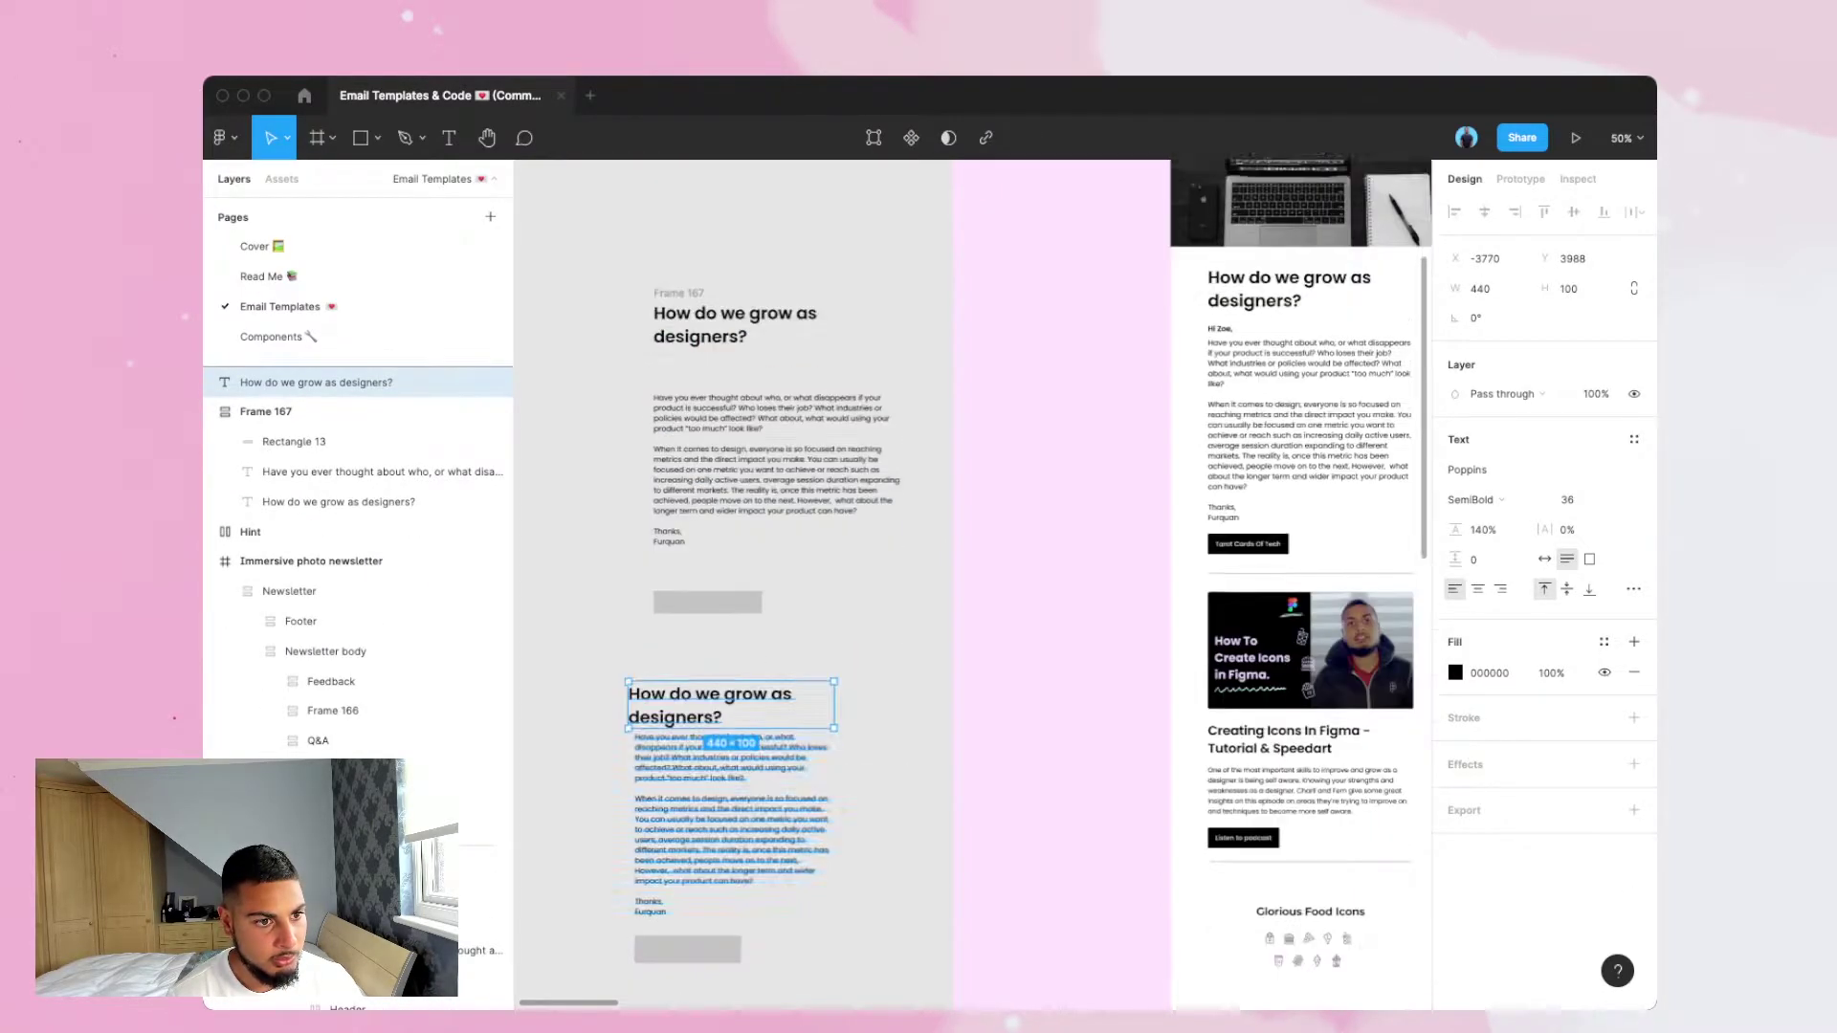
Combine the duplicated heading, body text and button placeholder below Frame 167 into one vertical auto layout frame.
scroll(687, 692, down, 3)
key(Escape)
click(688, 693)
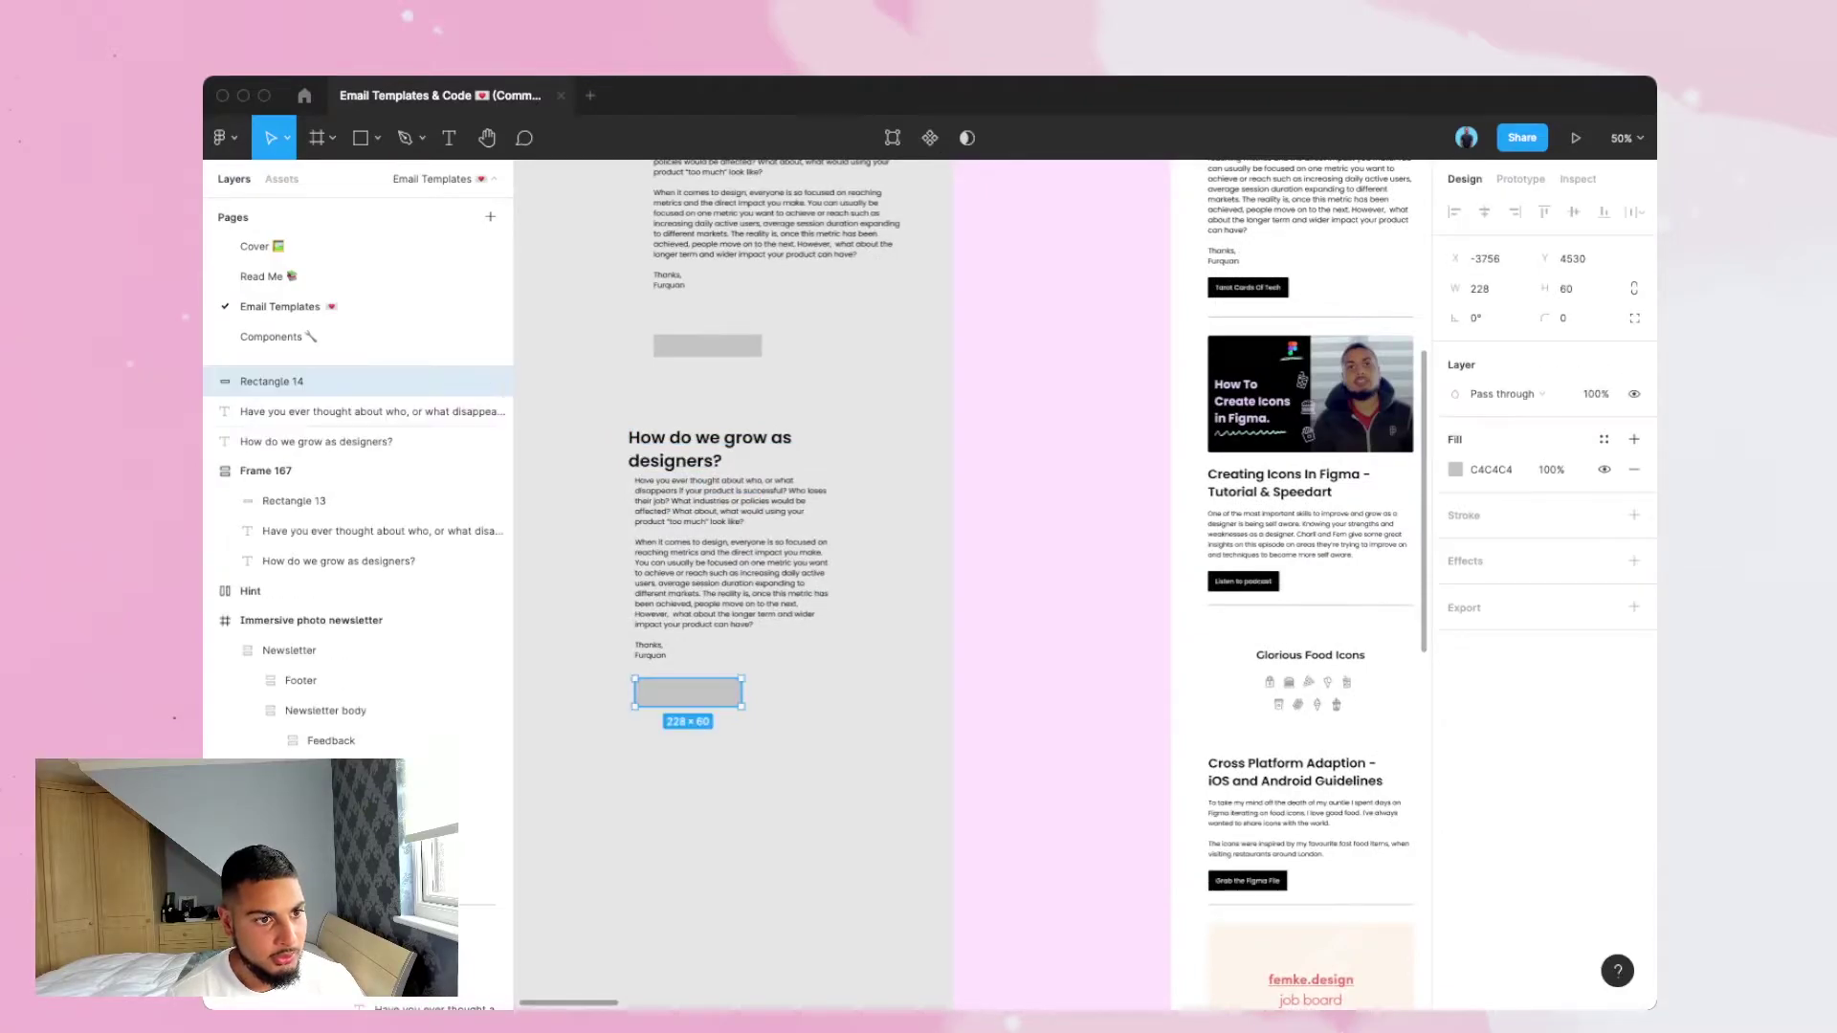
click(711, 563)
shift+click(711, 455)
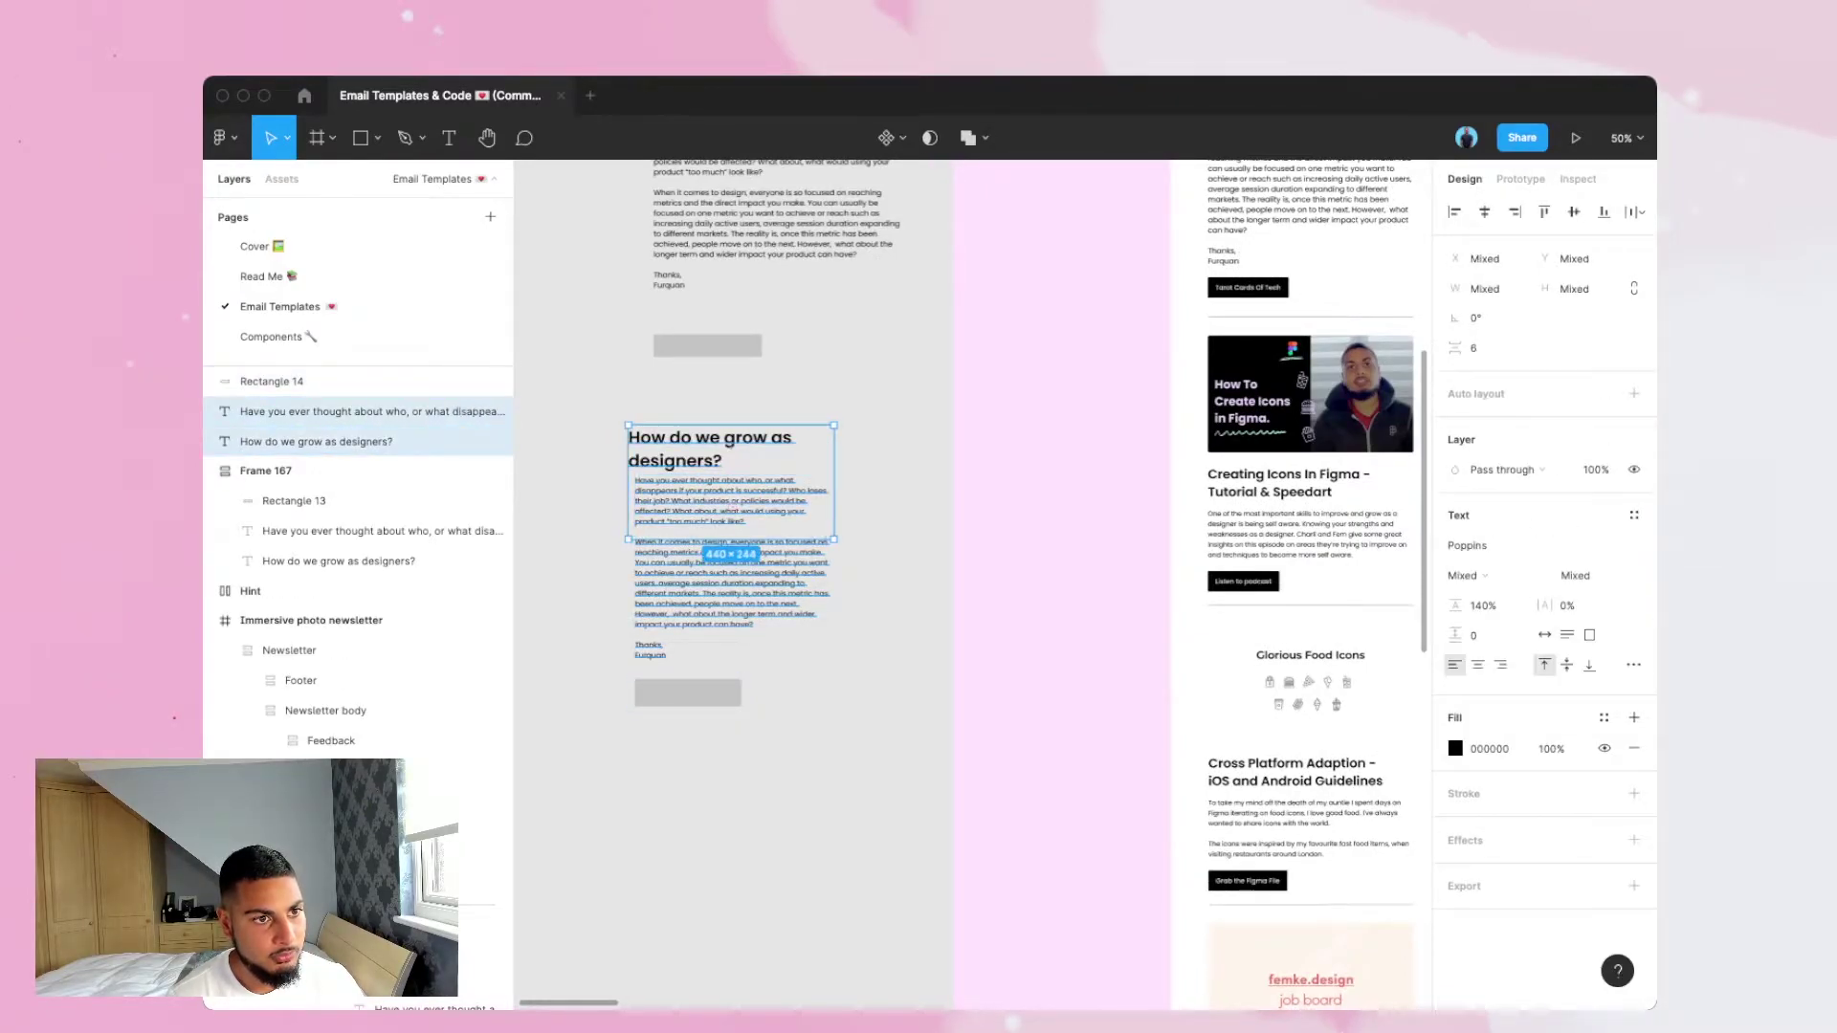
shift+click(688, 692)
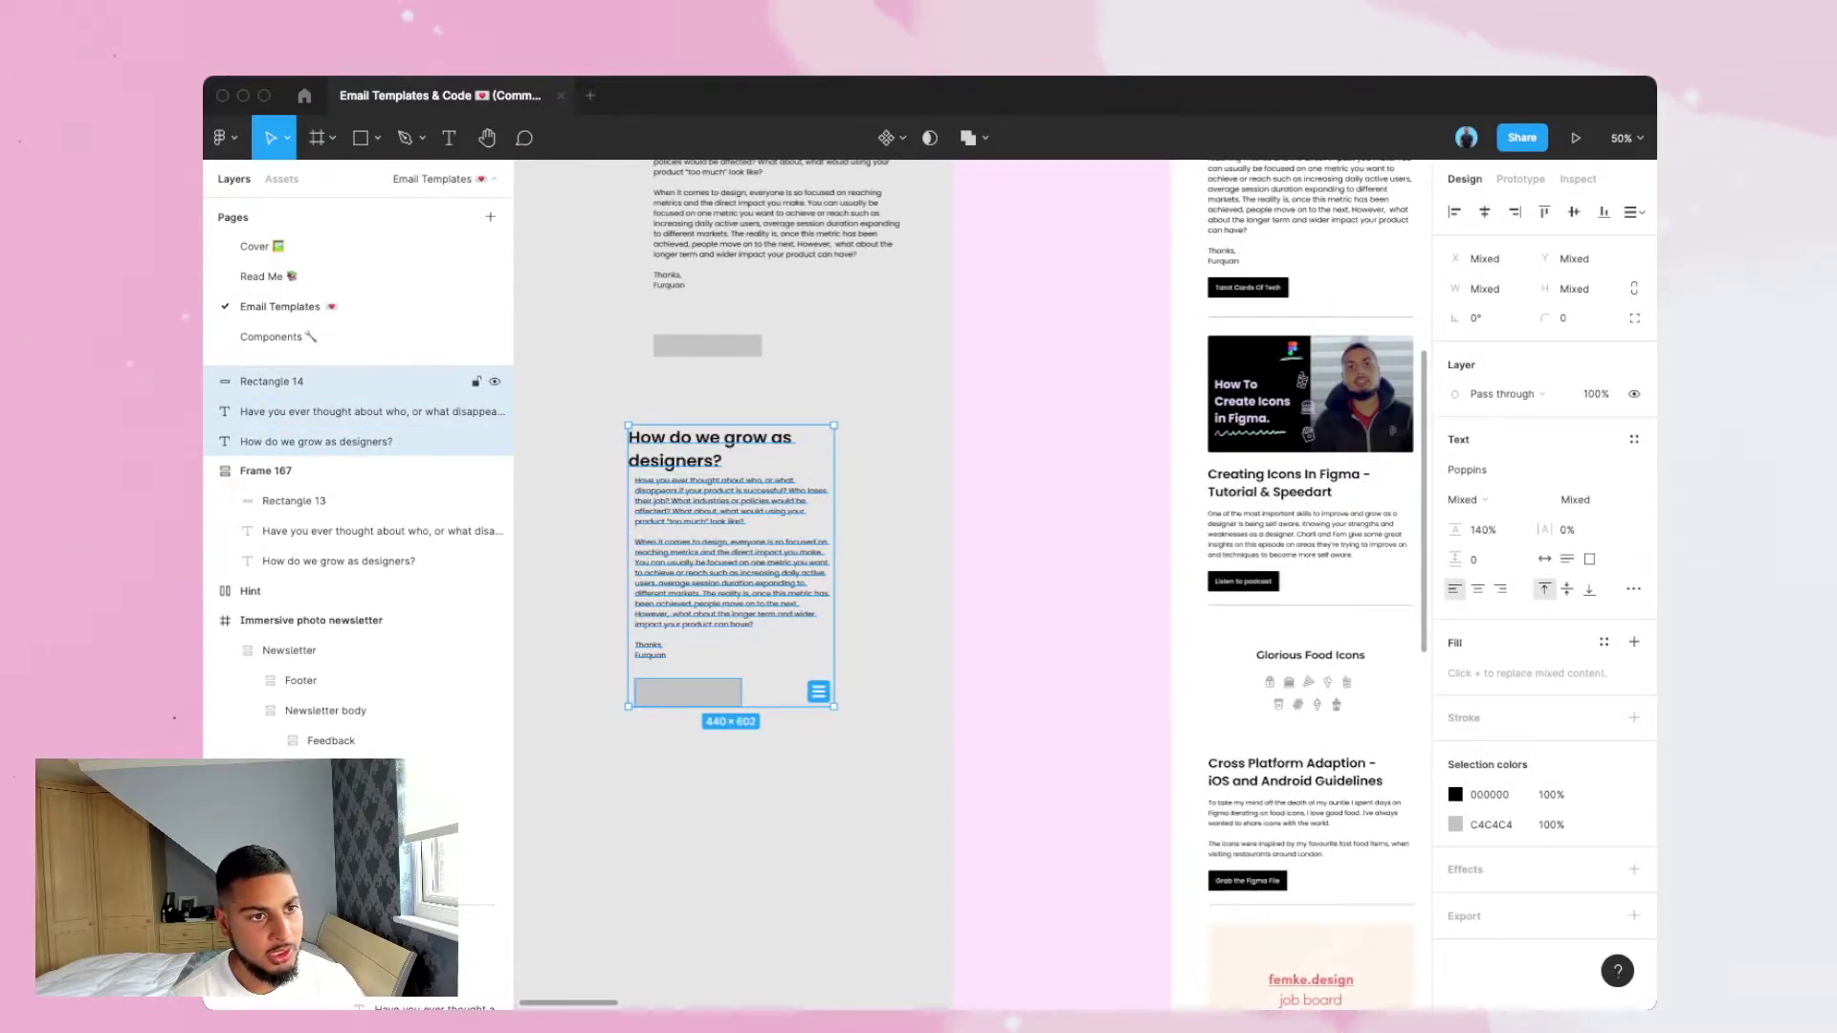
key(shift+a)
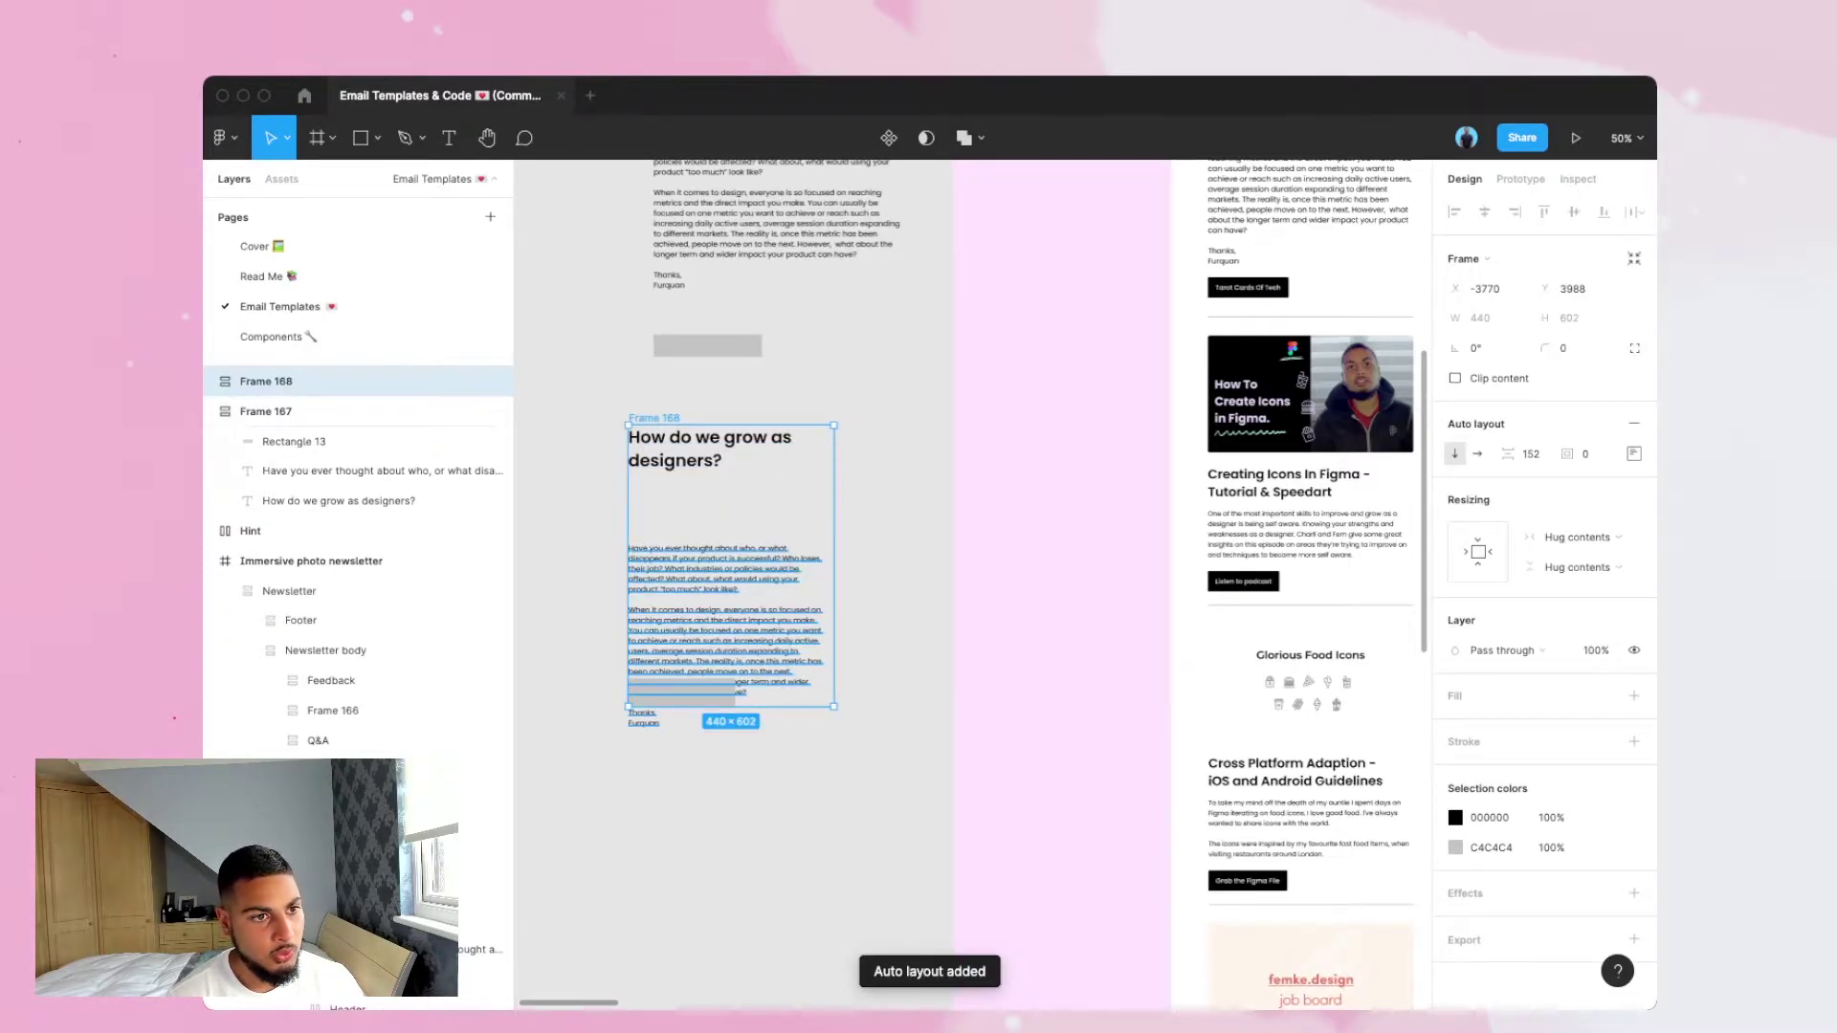
Set the body text's vertical resizing in Frame 168 to Hug contents.
click(725, 576)
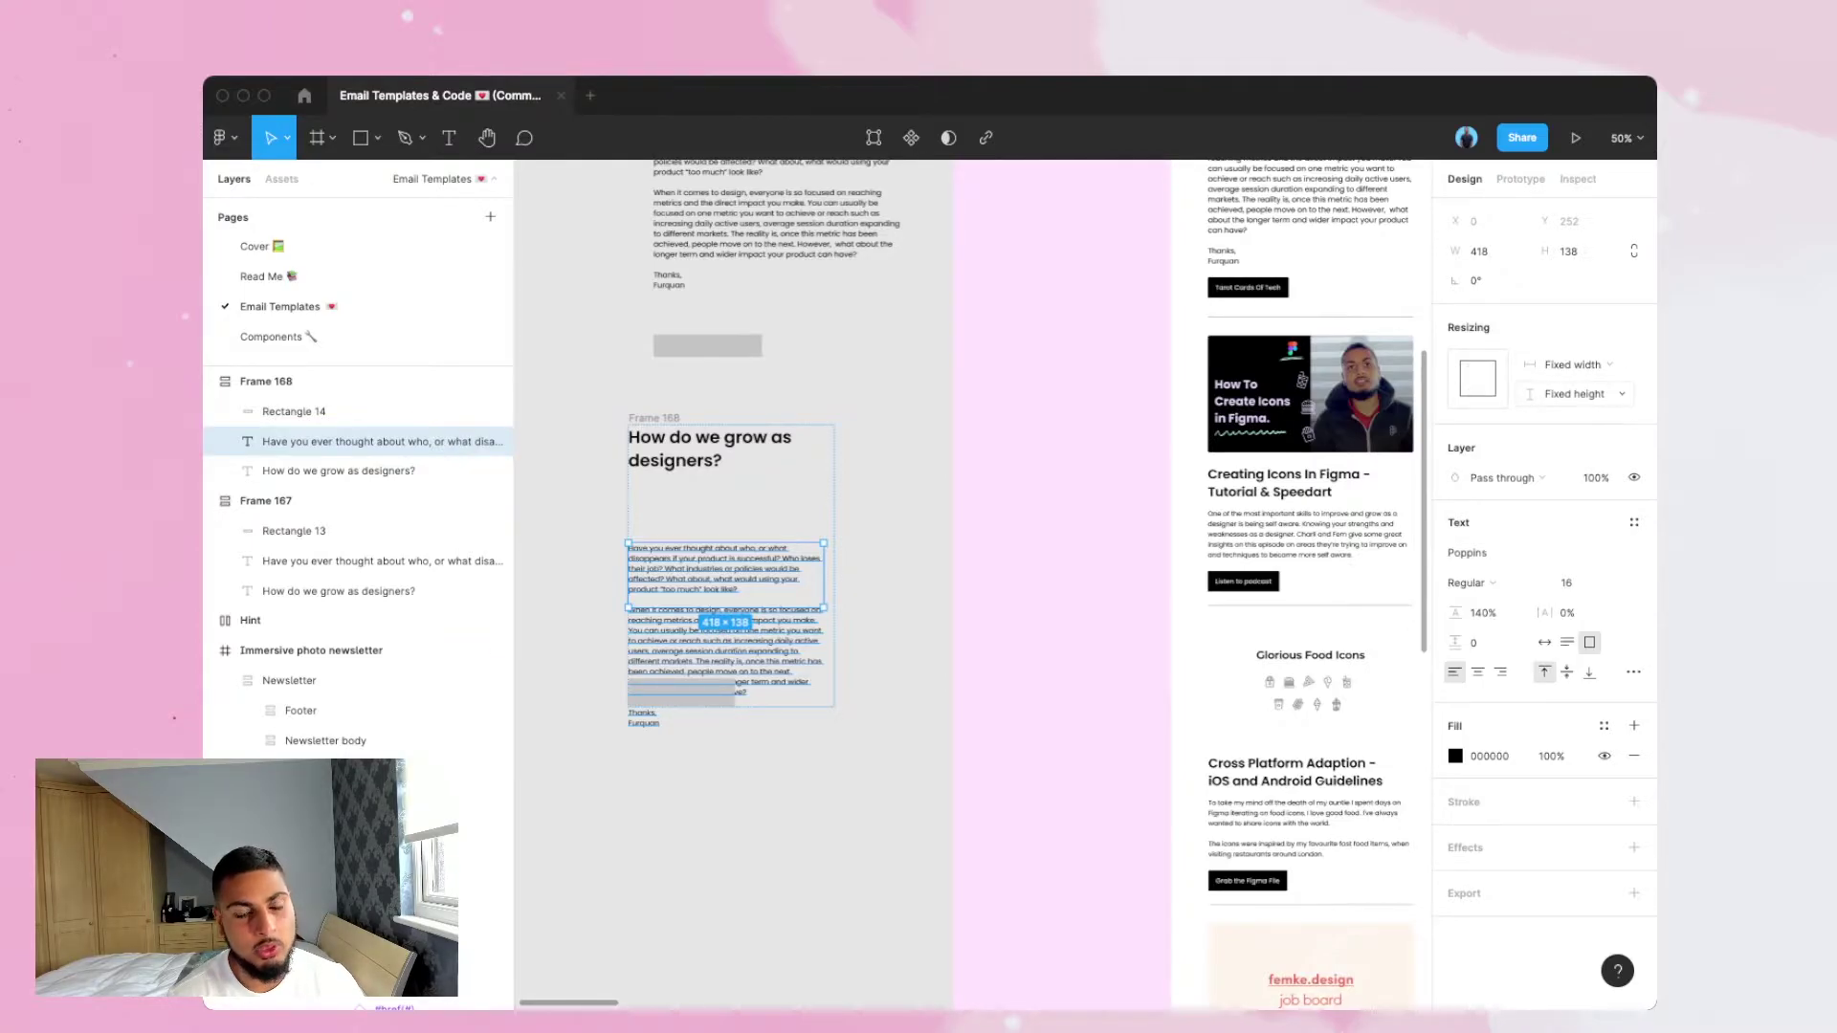
click(1574, 393)
click(1580, 415)
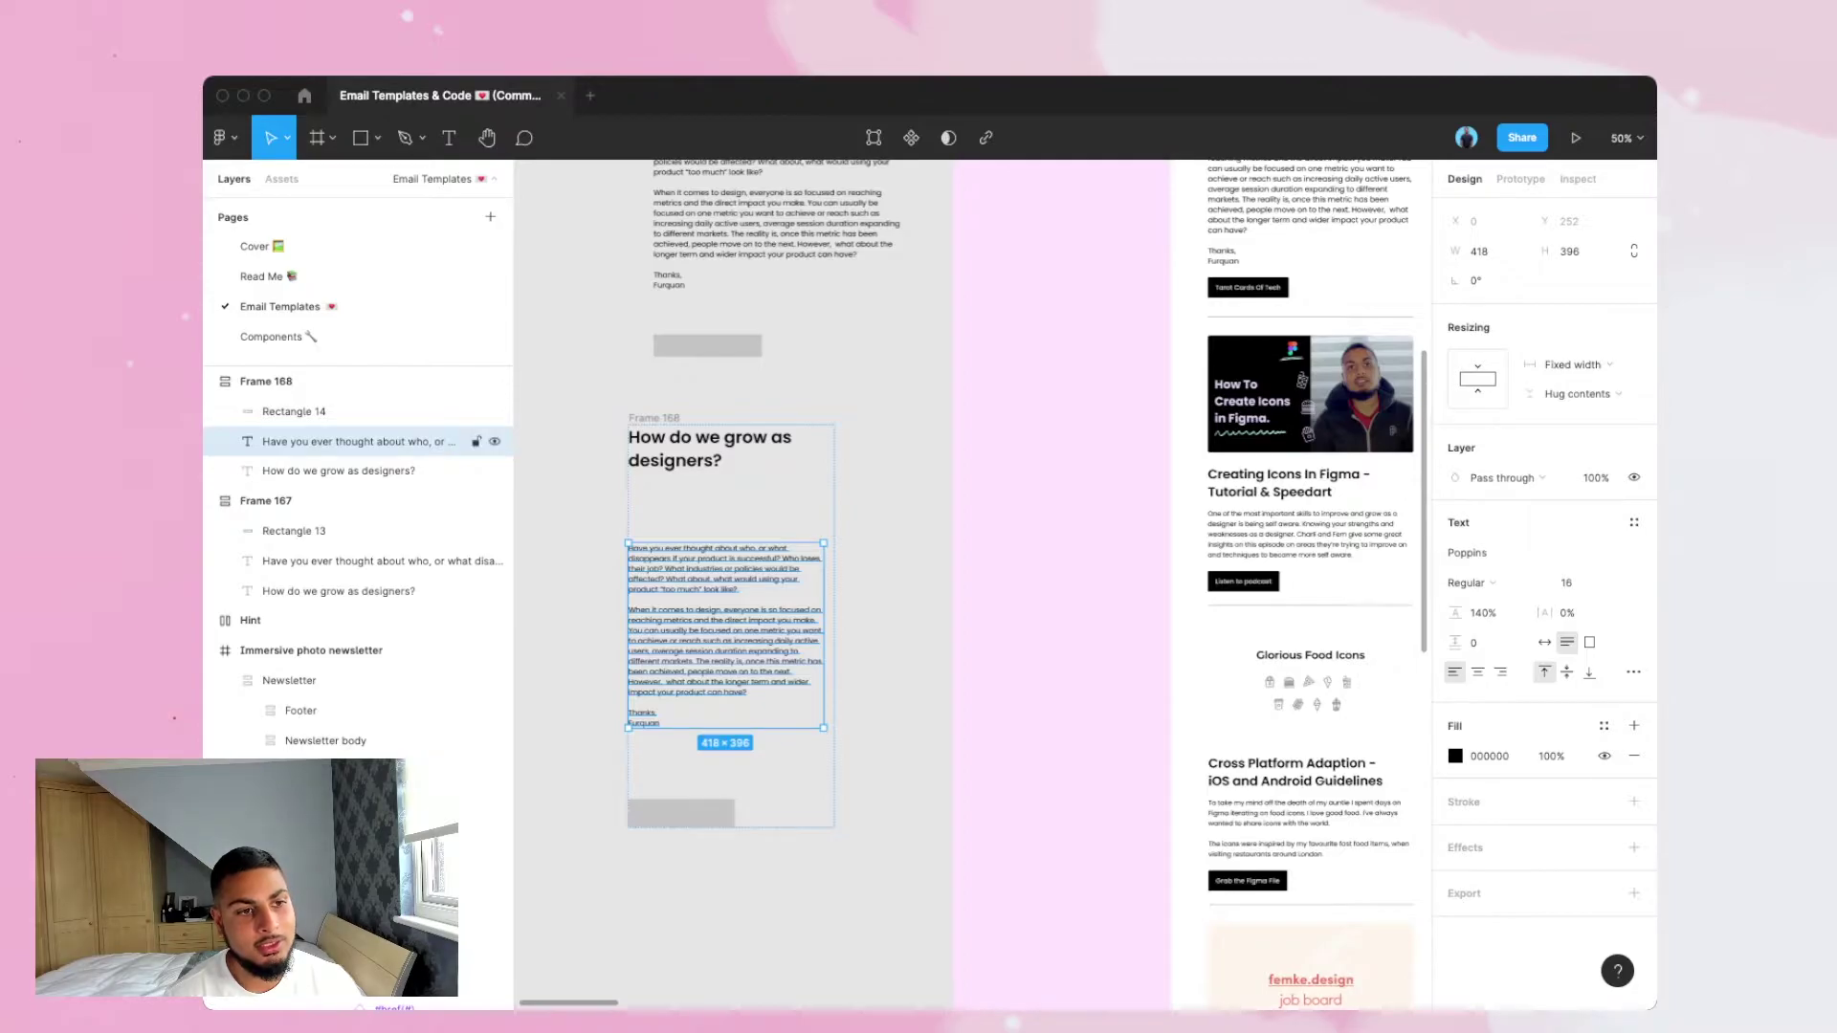
Paste extra copies of the sign-off lines at the end of Frame 168's body text to test the resizing.
key(Return)
key(Right)
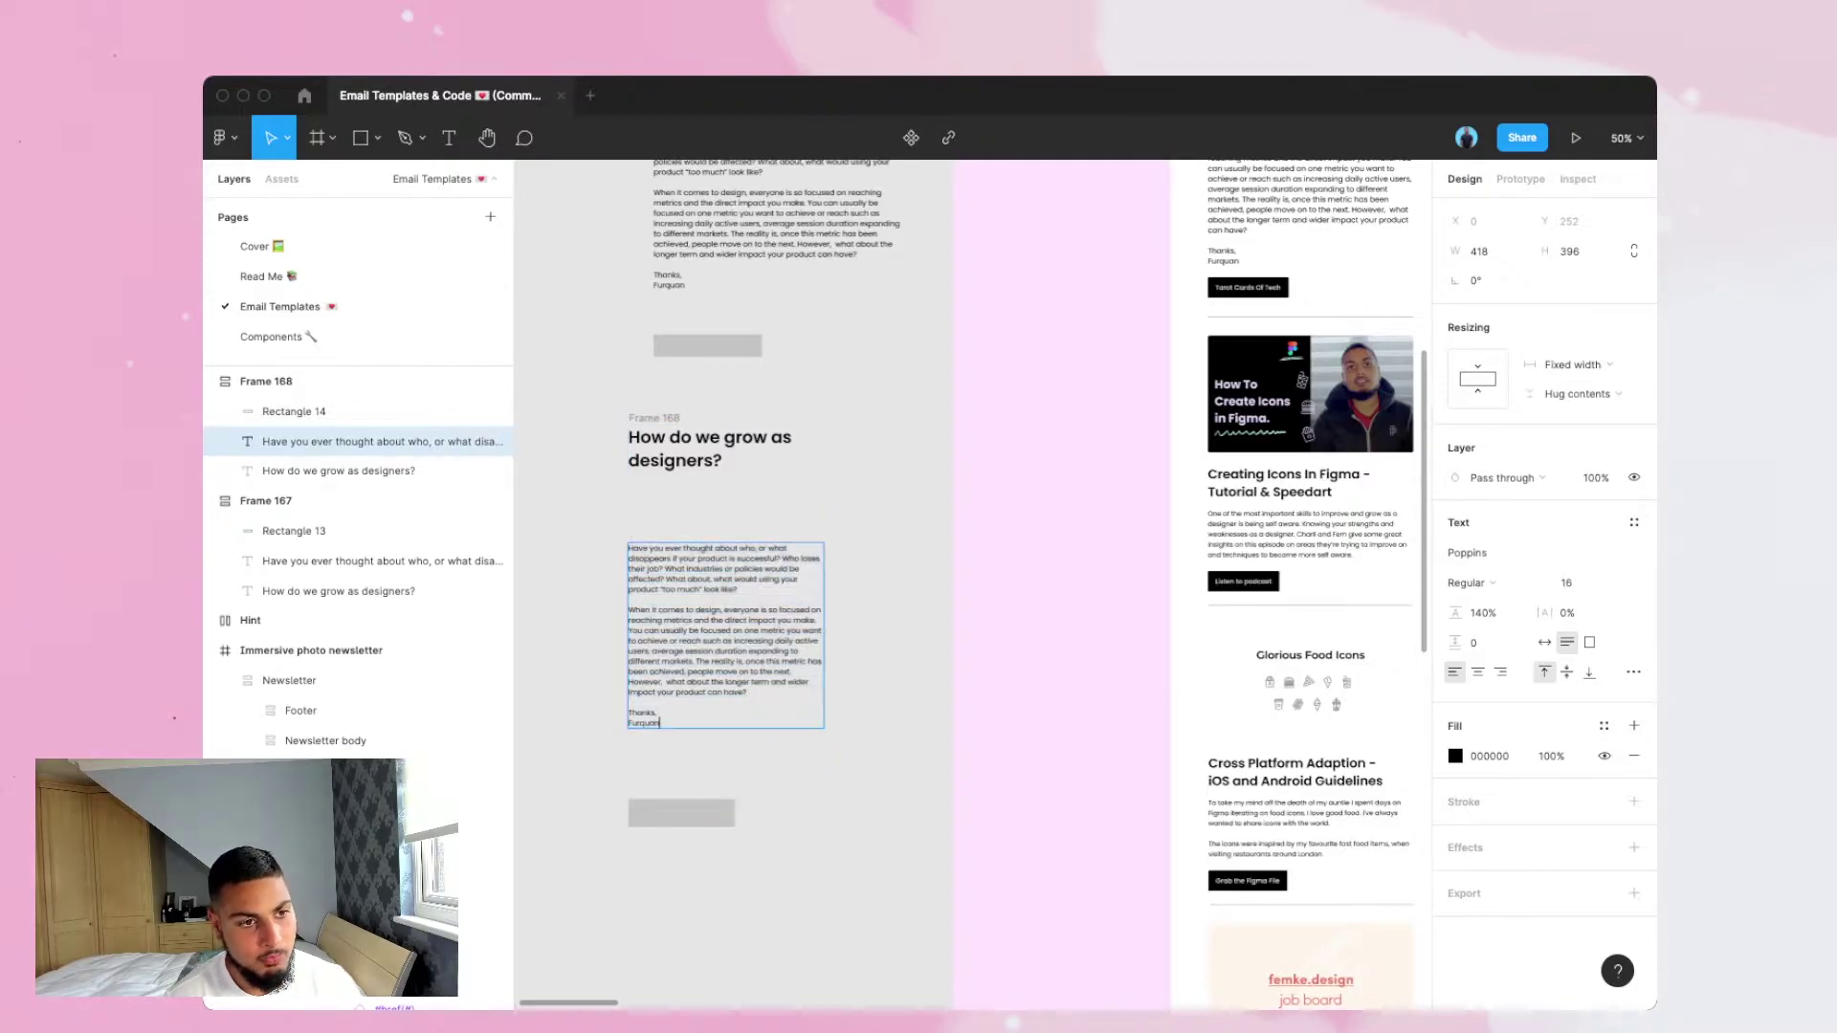
key(shift+Up)
key(shift+Up)
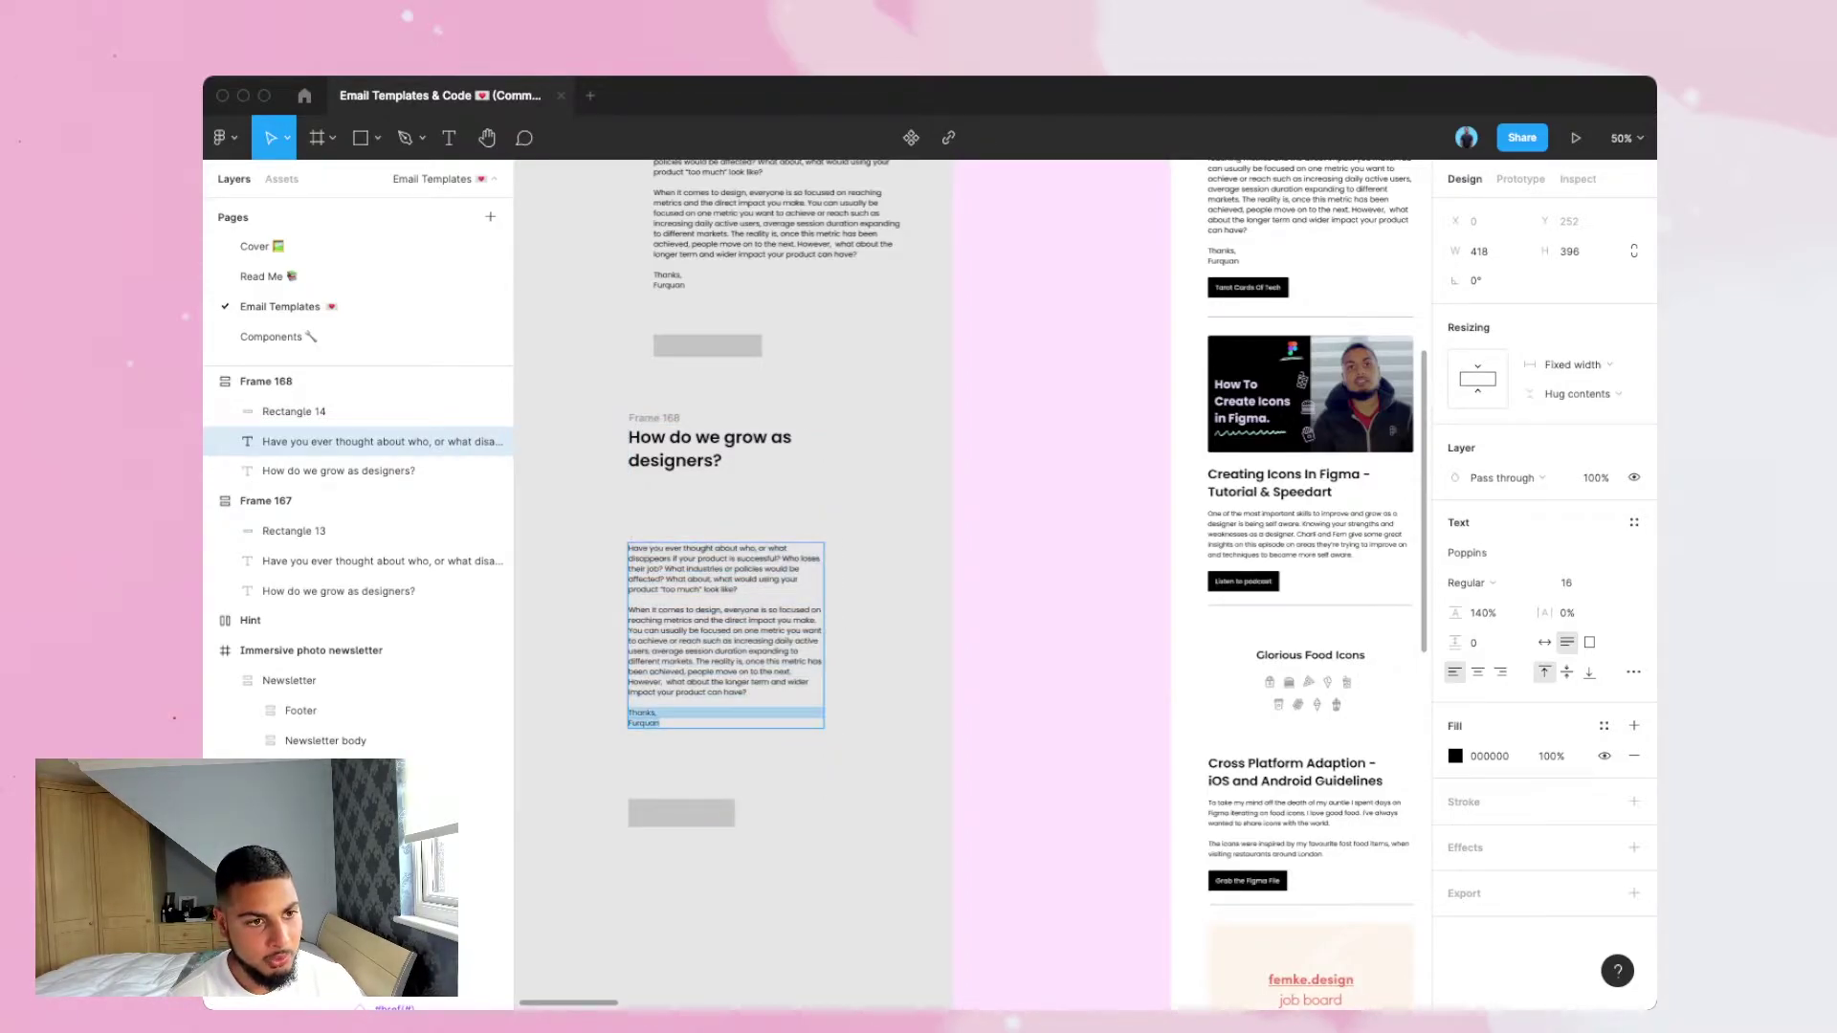
key(Right)
key(ctrl+v)
key(ctrl+v)
key(ctrl+v)
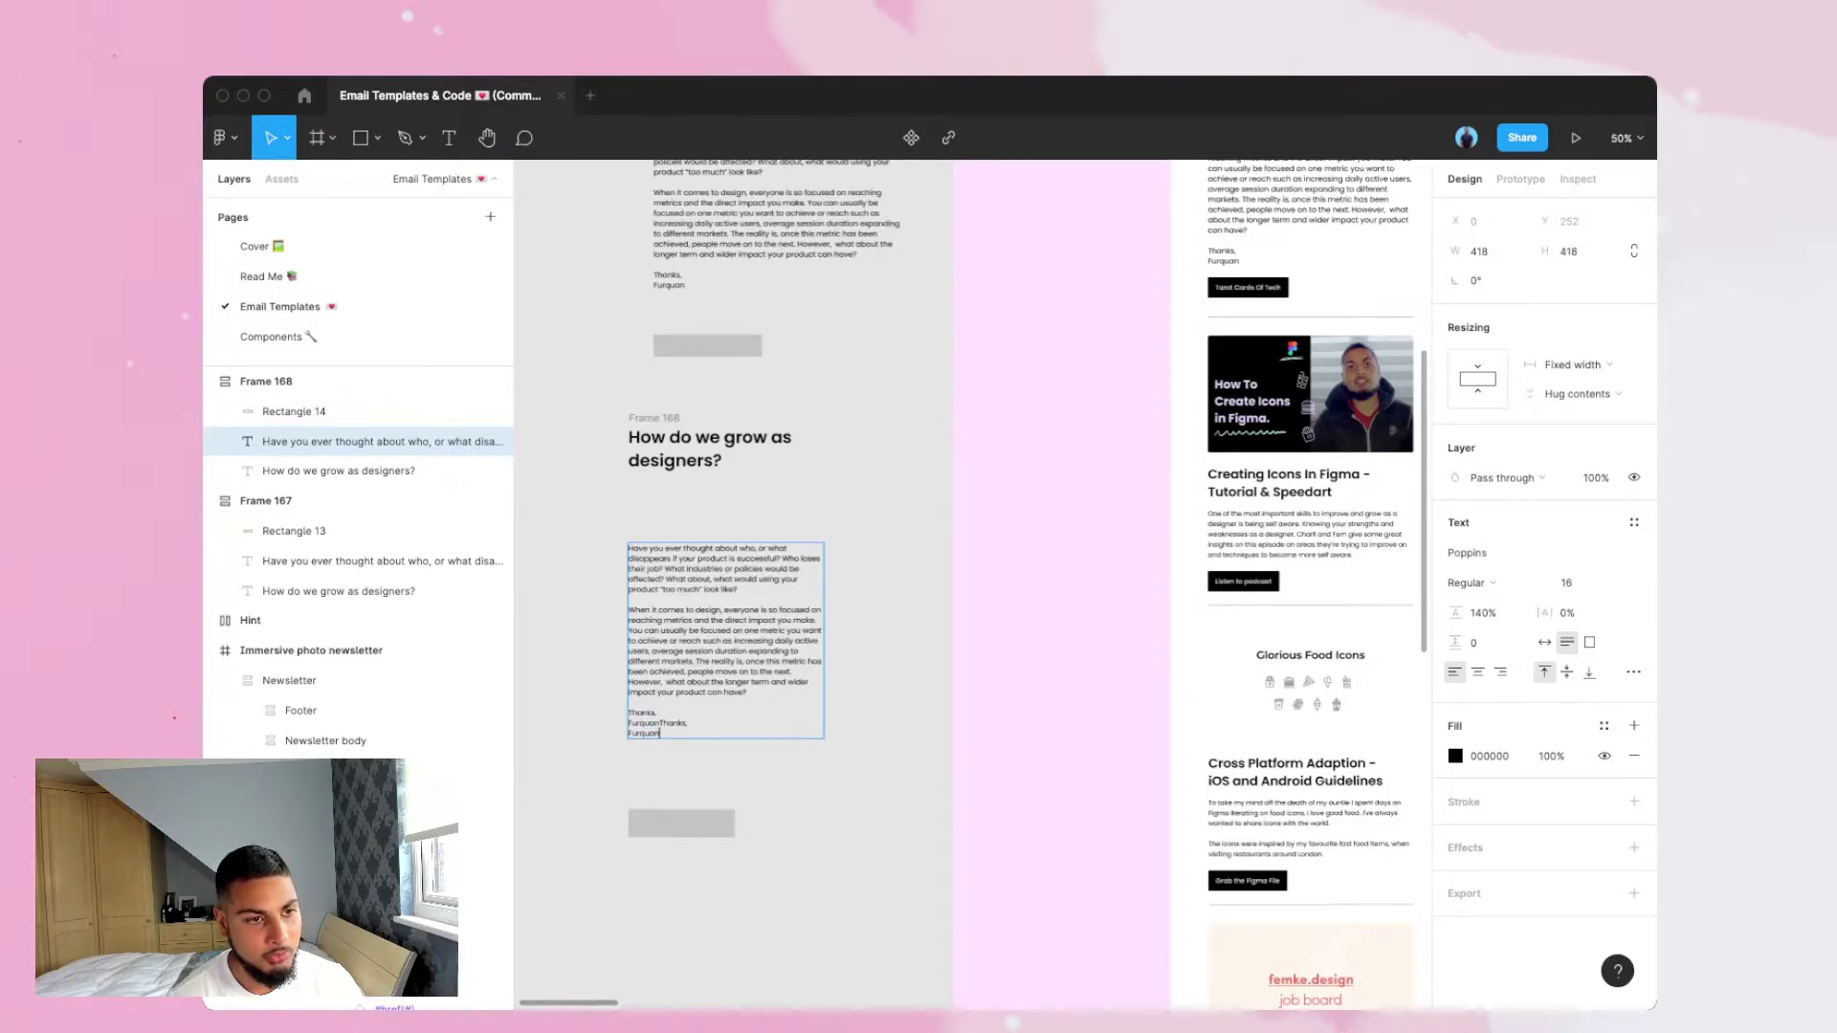
Undo the sign-off lines pasted into Frame 168's body text and leave text editing.
key(ctrl+z)
key(ctrl+z)
key(ctrl+z)
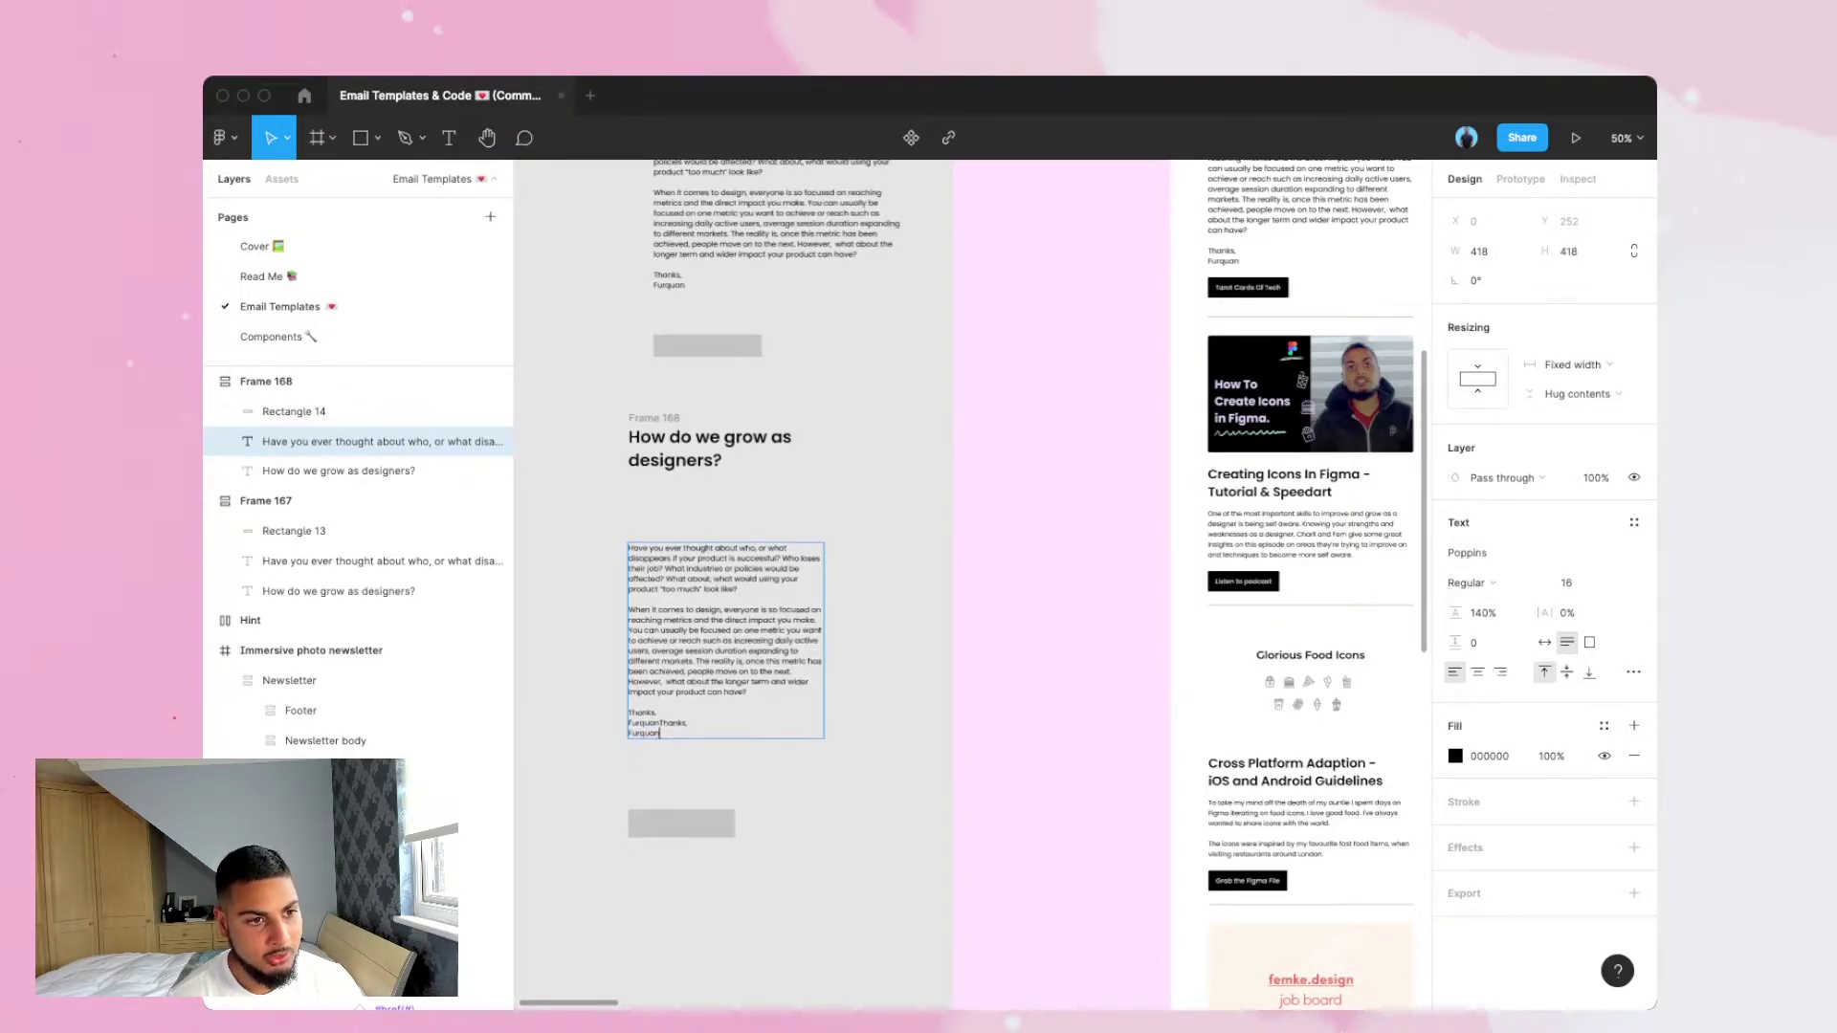
key(Escape)
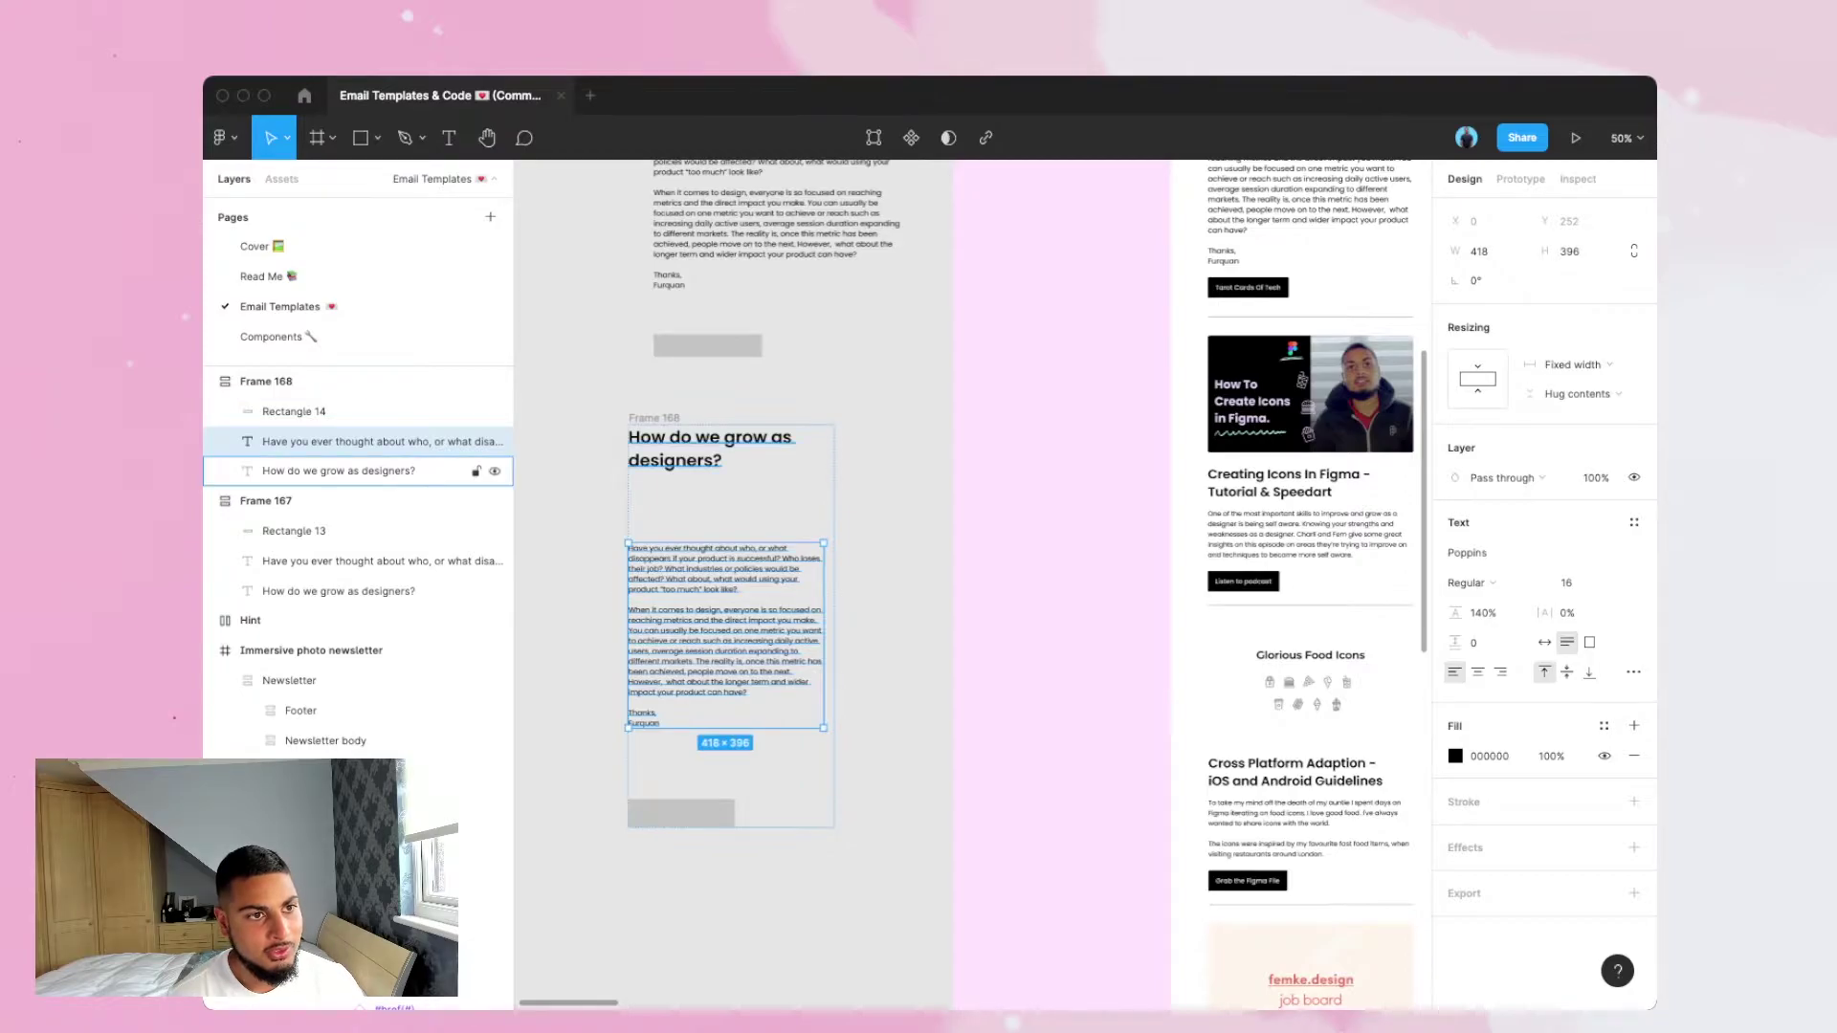
Set the spacing between items in Frame 168's auto layout to 40.
key(Escape)
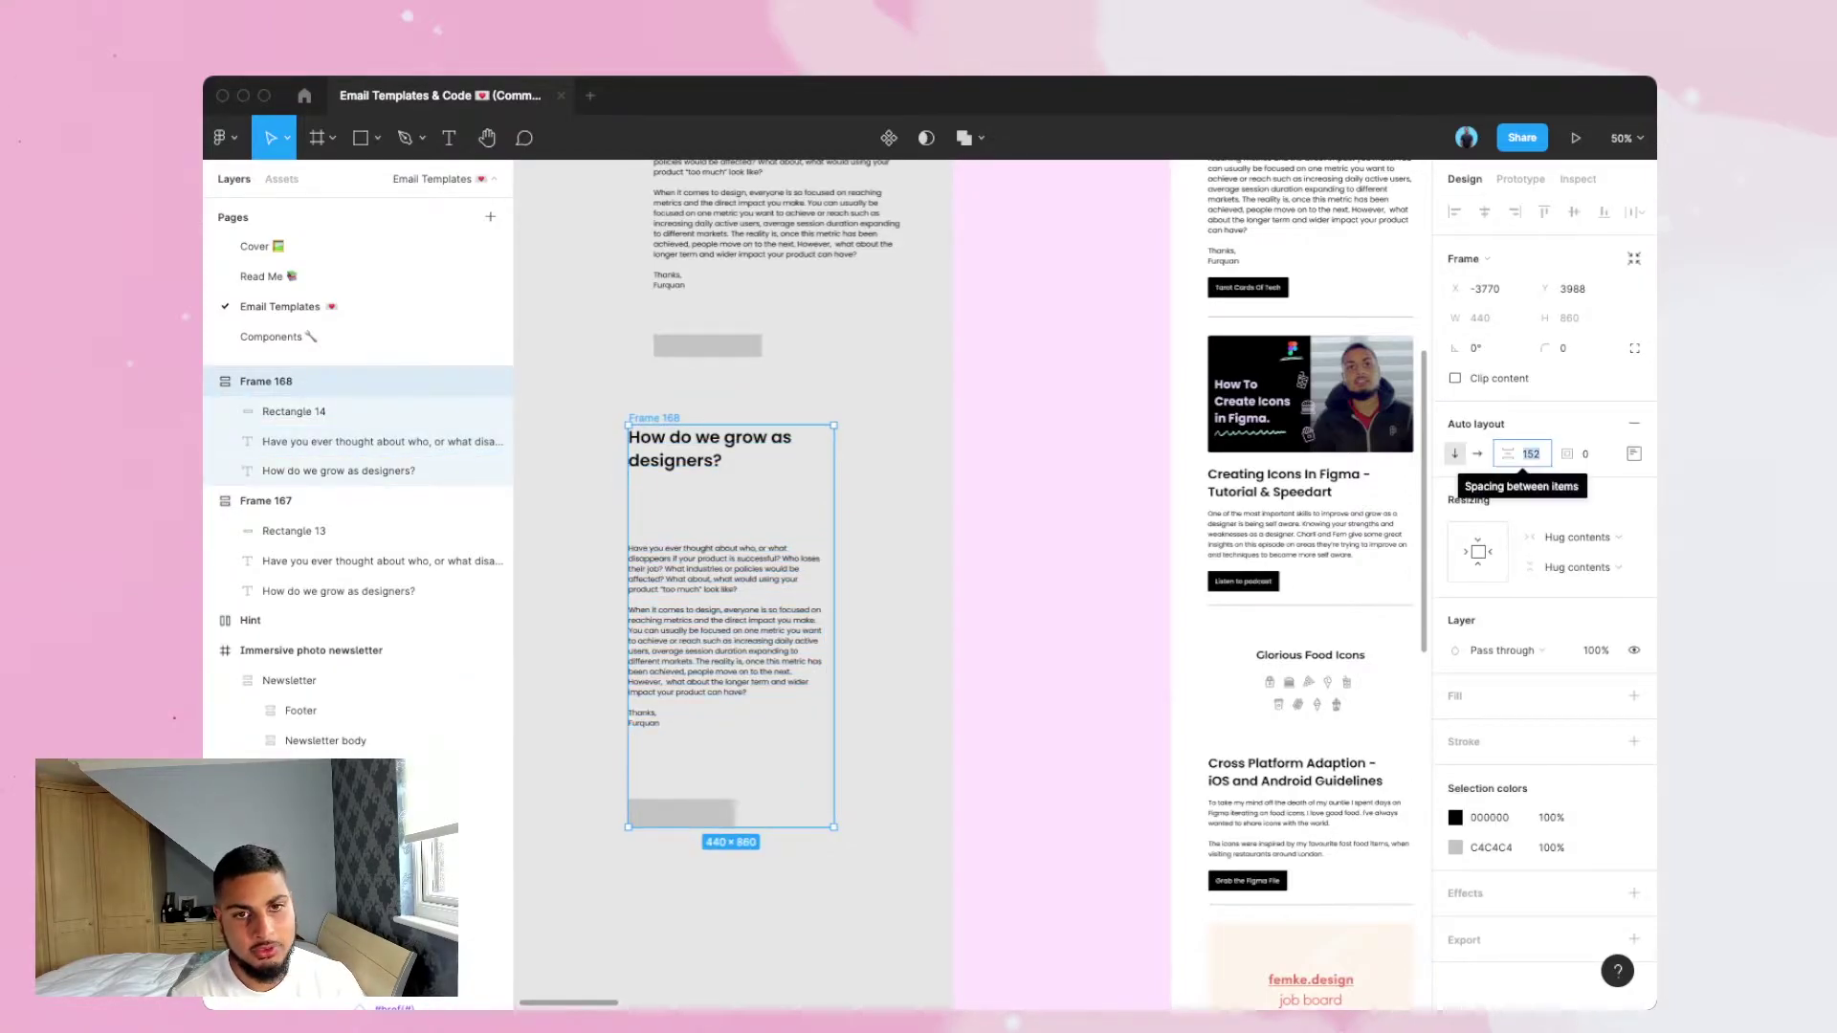
text(40)
key(Return)
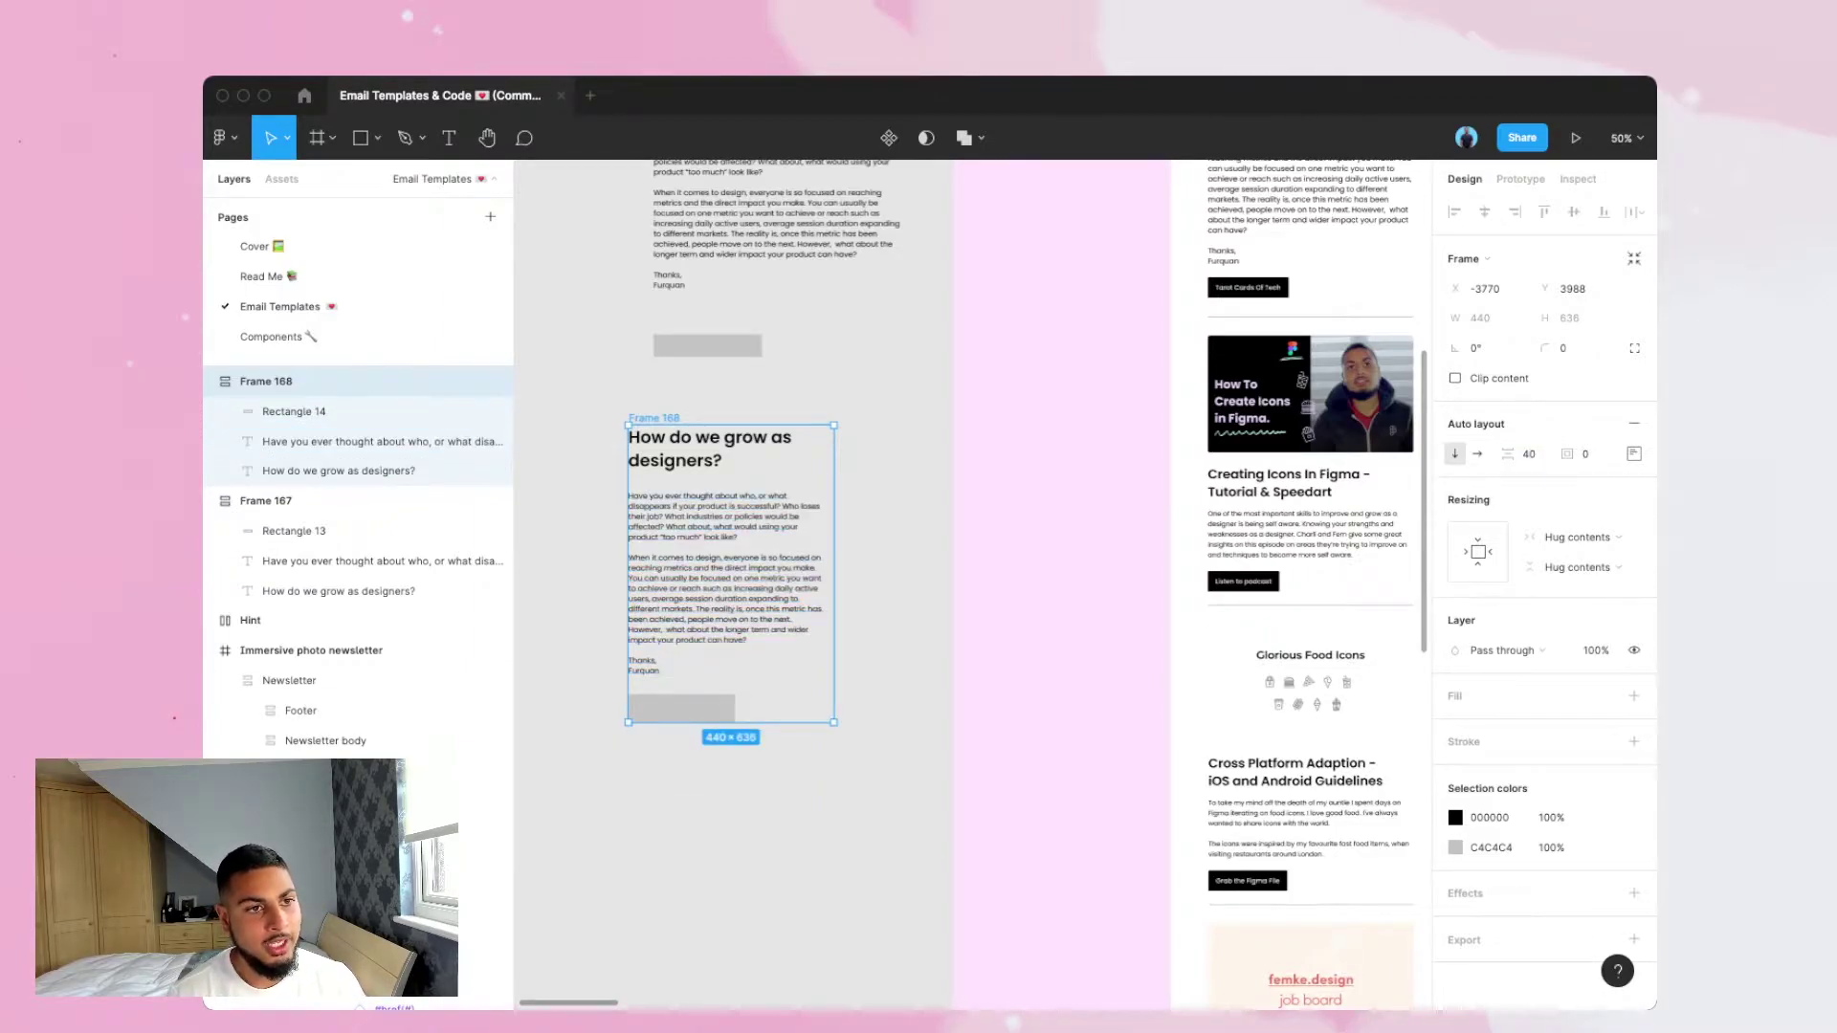
Paste repeated copies of "How do we grow as designers?" into Frame 168's heading and measure its gap to the body text.
key(Escape)
double_click(709, 447)
key(ctrl+c)
click(722, 460)
key(super+a)
key(ctrl+v)
key(ctrl+v)
key(ctrl+v)
key(ctrl+v)
key(ctrl+v)
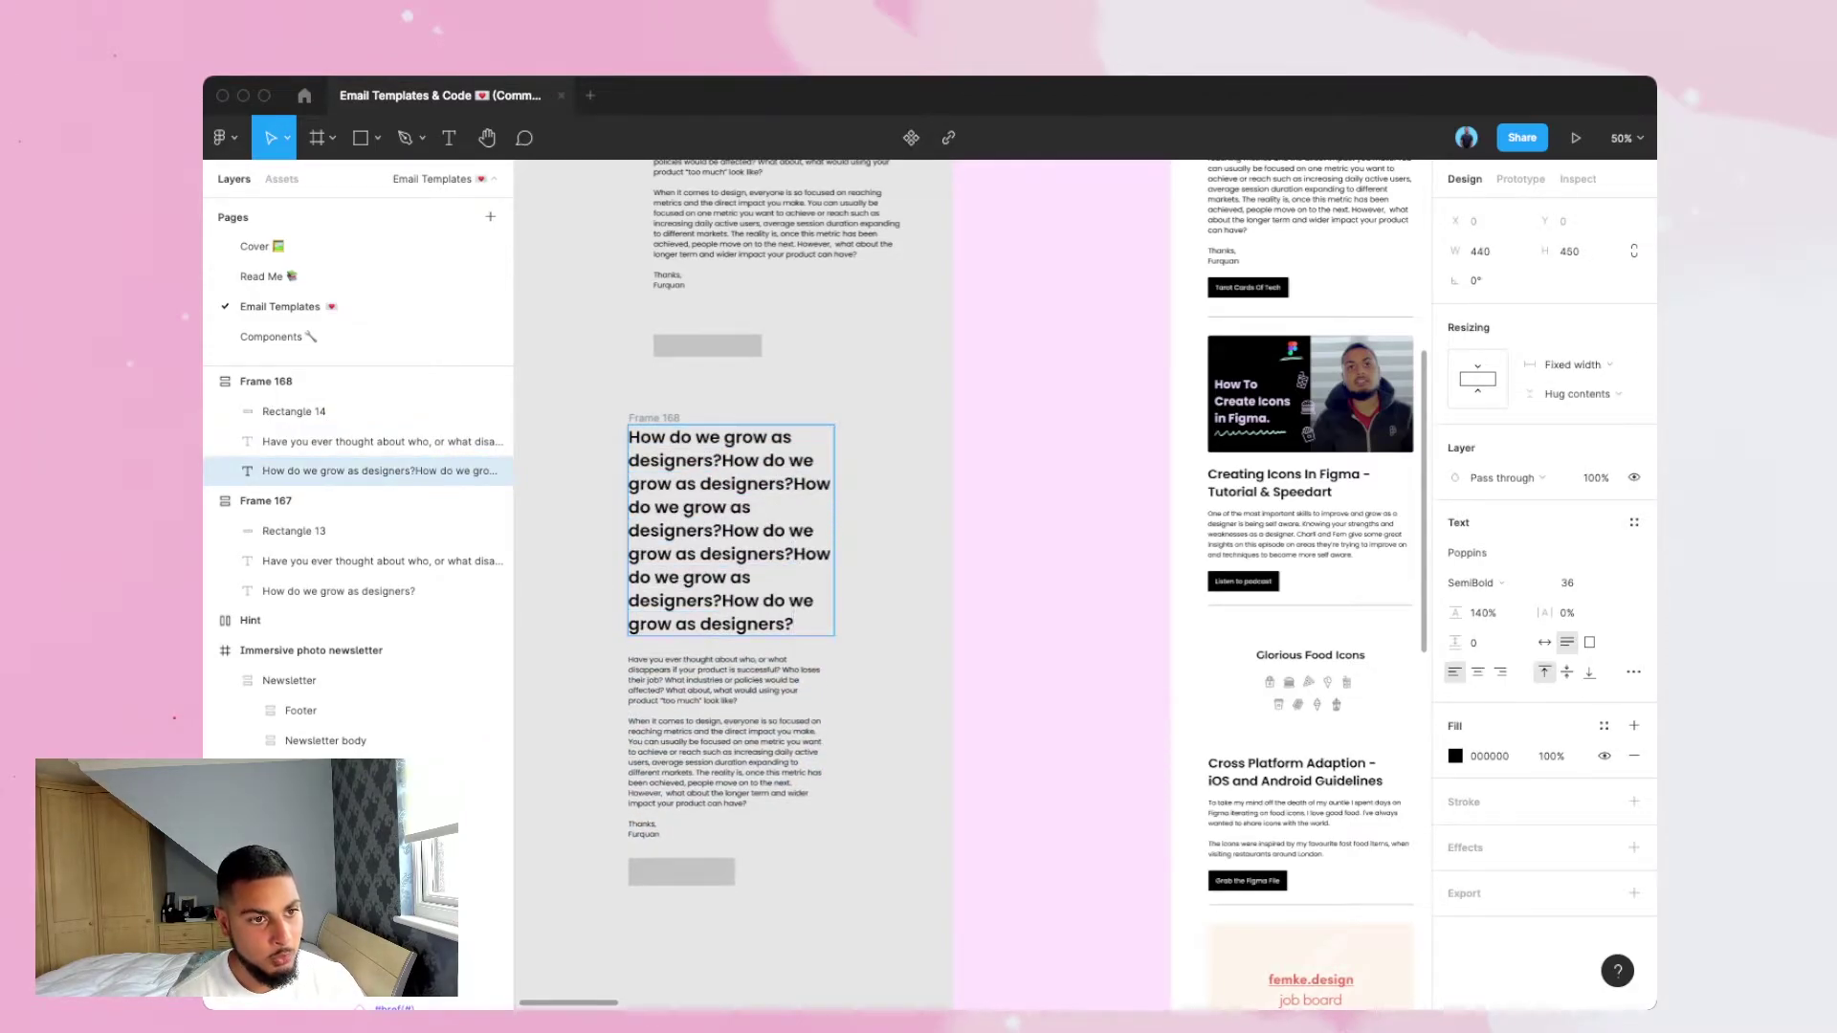
key(ctrl+v)
key(ctrl+v)
key(Escape)
click(725, 816)
key(alt)
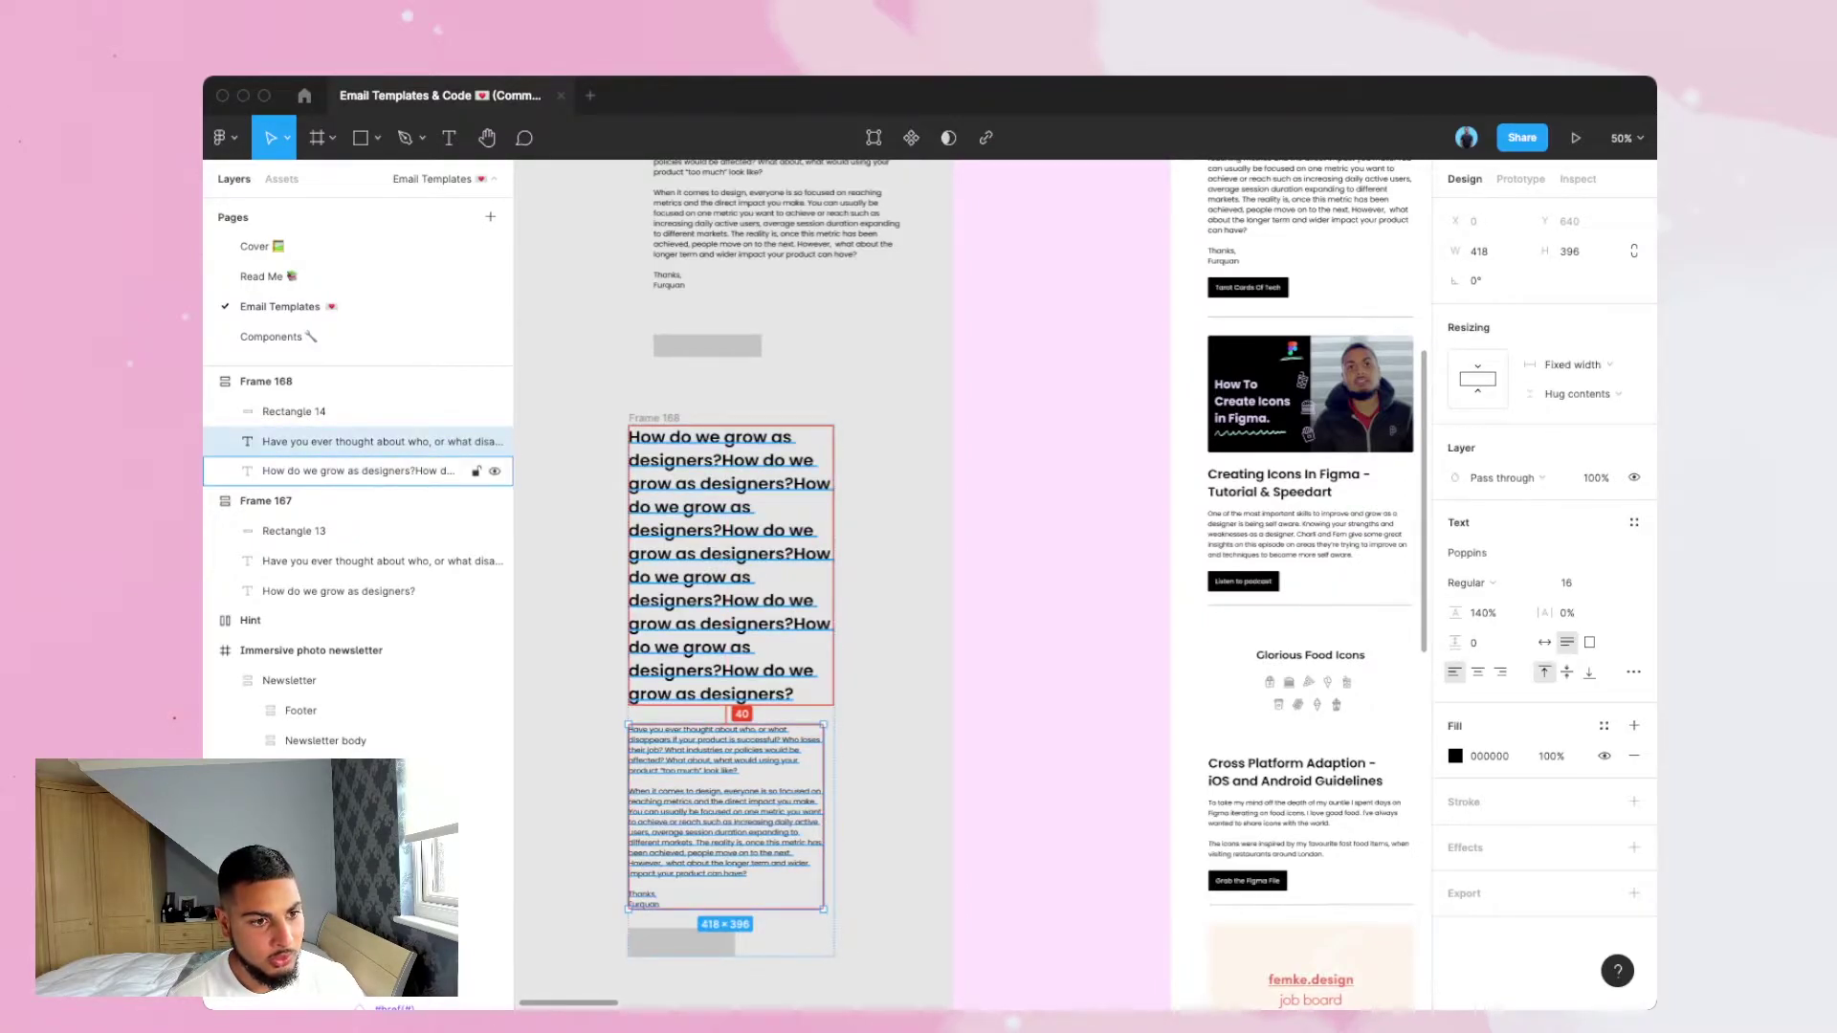
Undo the pasted repetitions so Frame 168's heading contains "How do we grow as designers?" only once, and clear the selection.
click(383, 471)
key(ctrl+z)
key(ctrl+z)
key(ctrl+z)
key(ctrl+z)
key(ctrl+z)
key(ctrl+z)
key(ctrl+z)
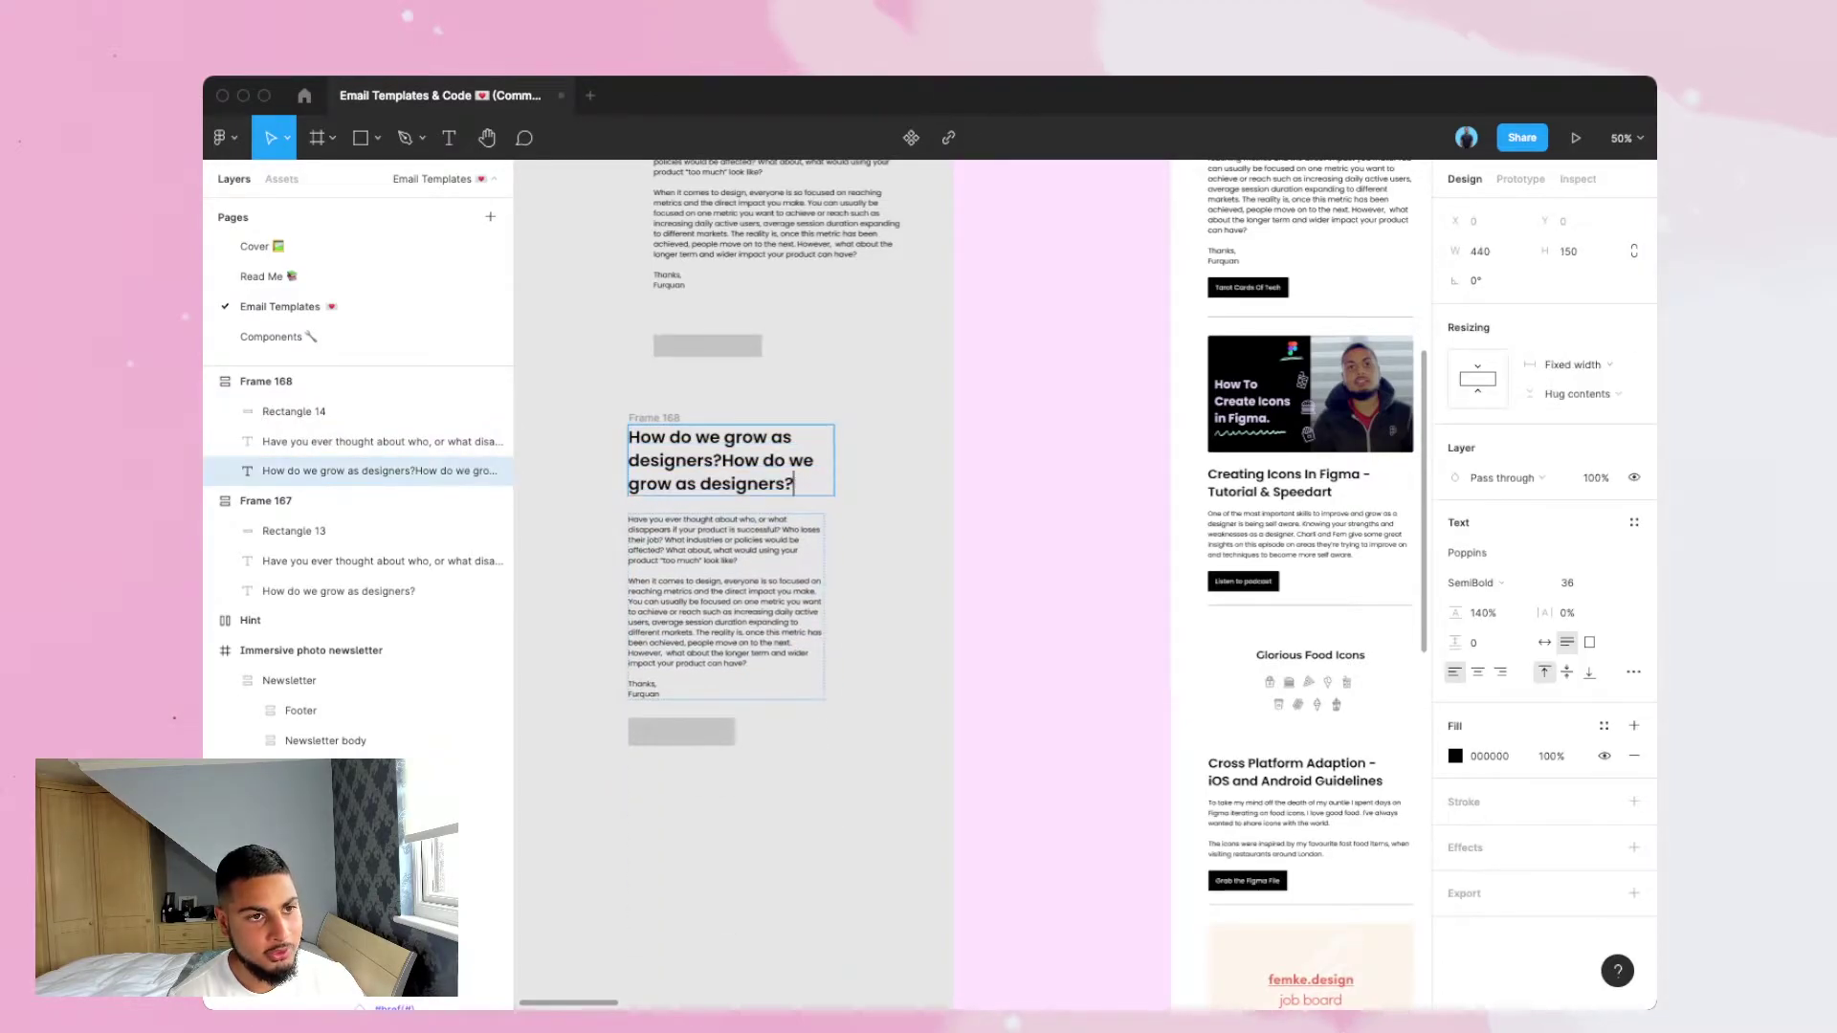
key(ctrl+z)
key(Escape)
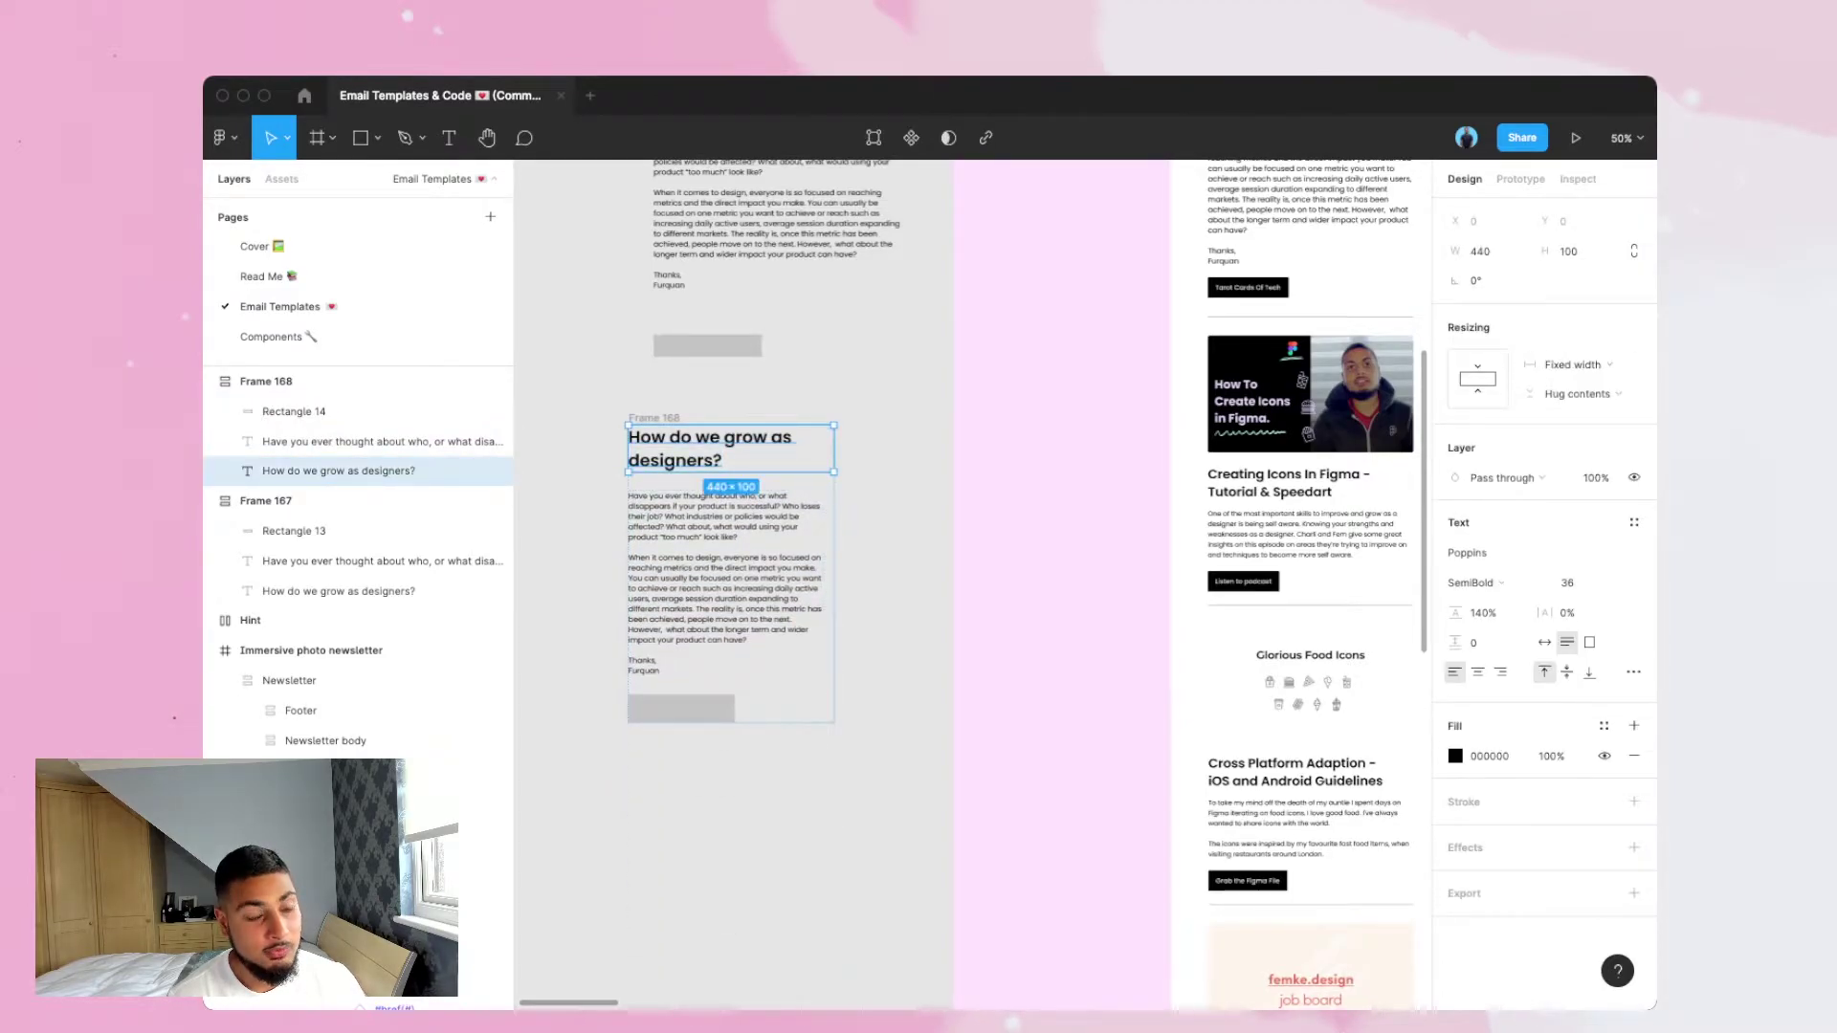
key(Escape)
Delete the older Frame 167 message block above Frame 168.
scroll(973, 586, up, 5)
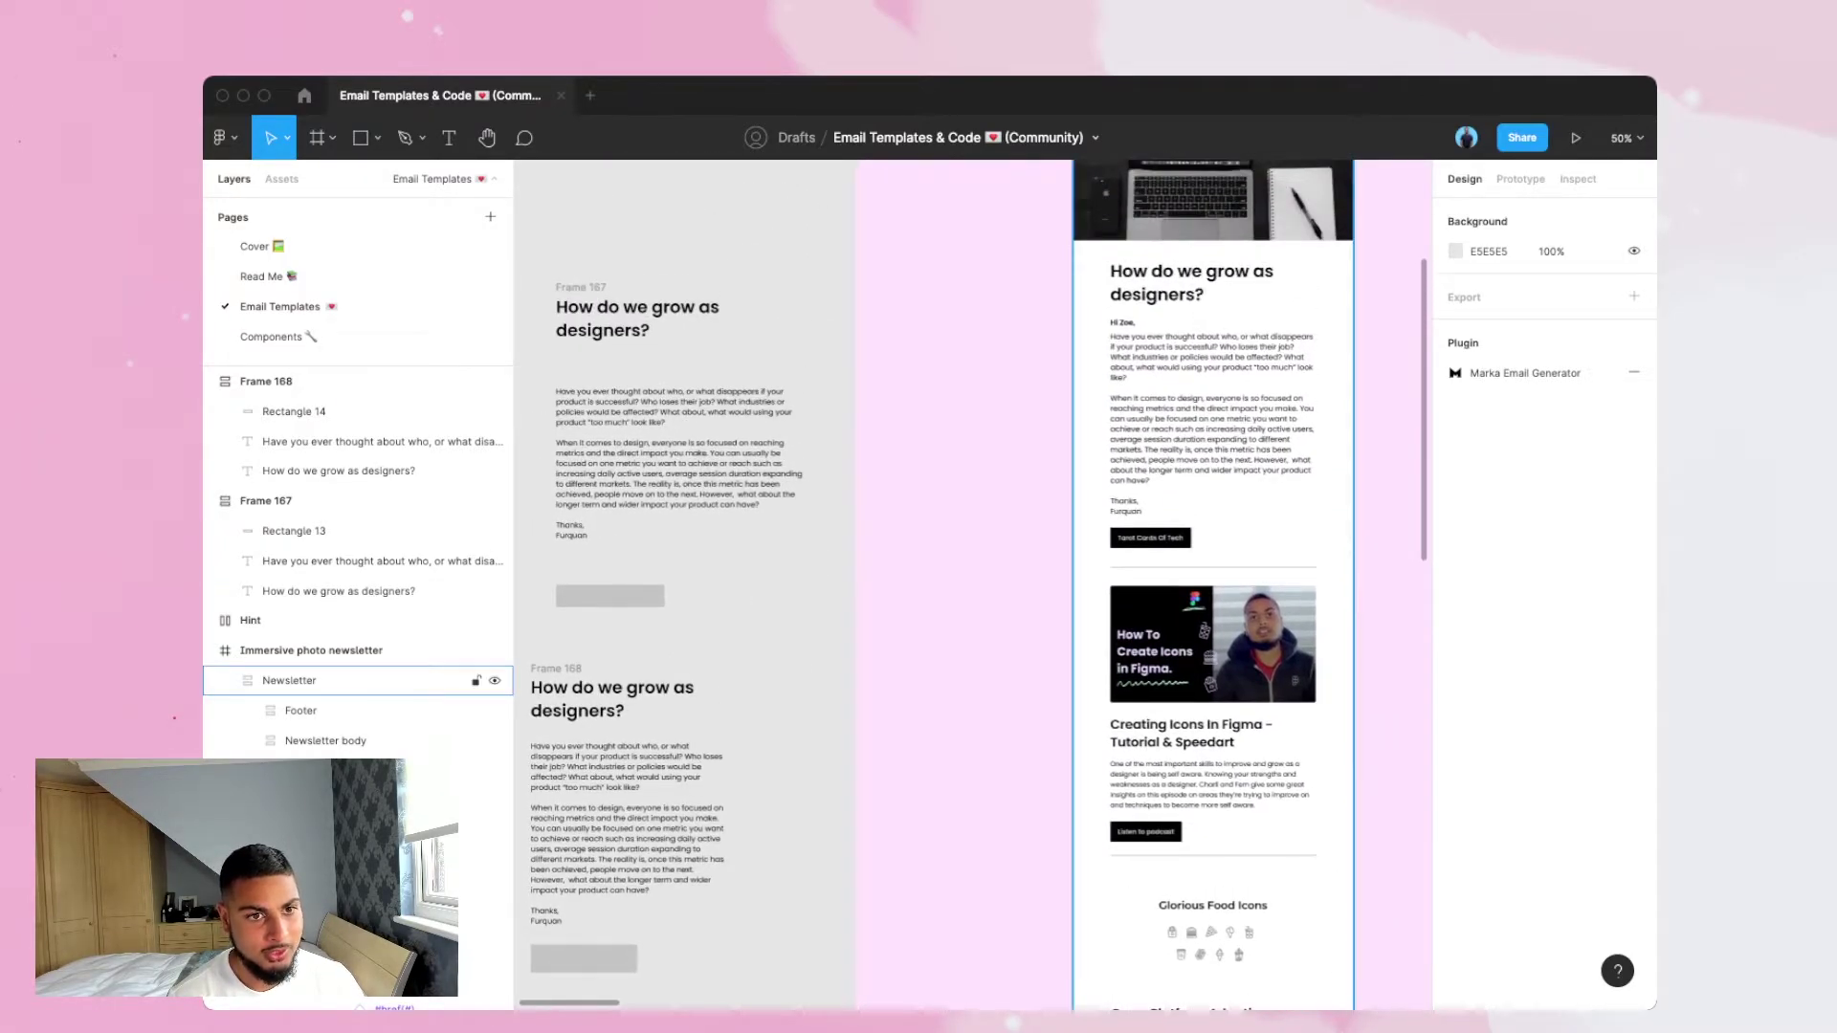
scroll(973, 585, down, 2)
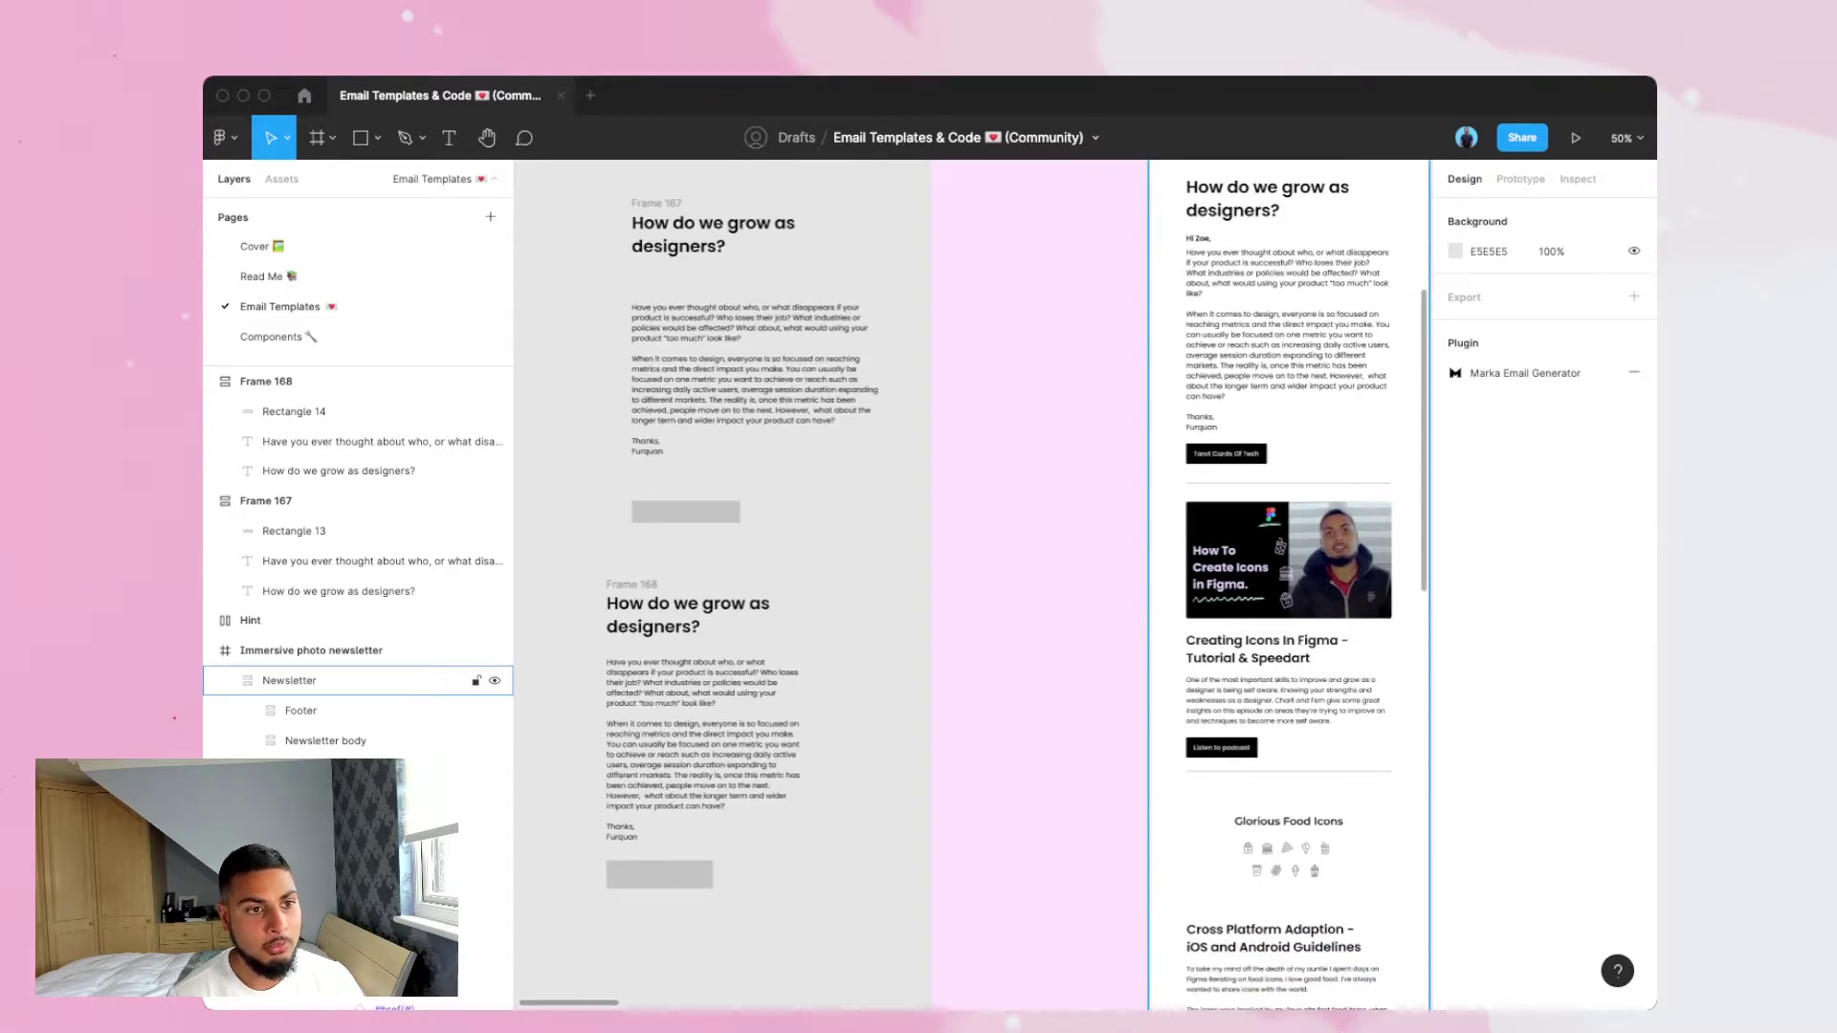
scroll(703, 765, down, 3)
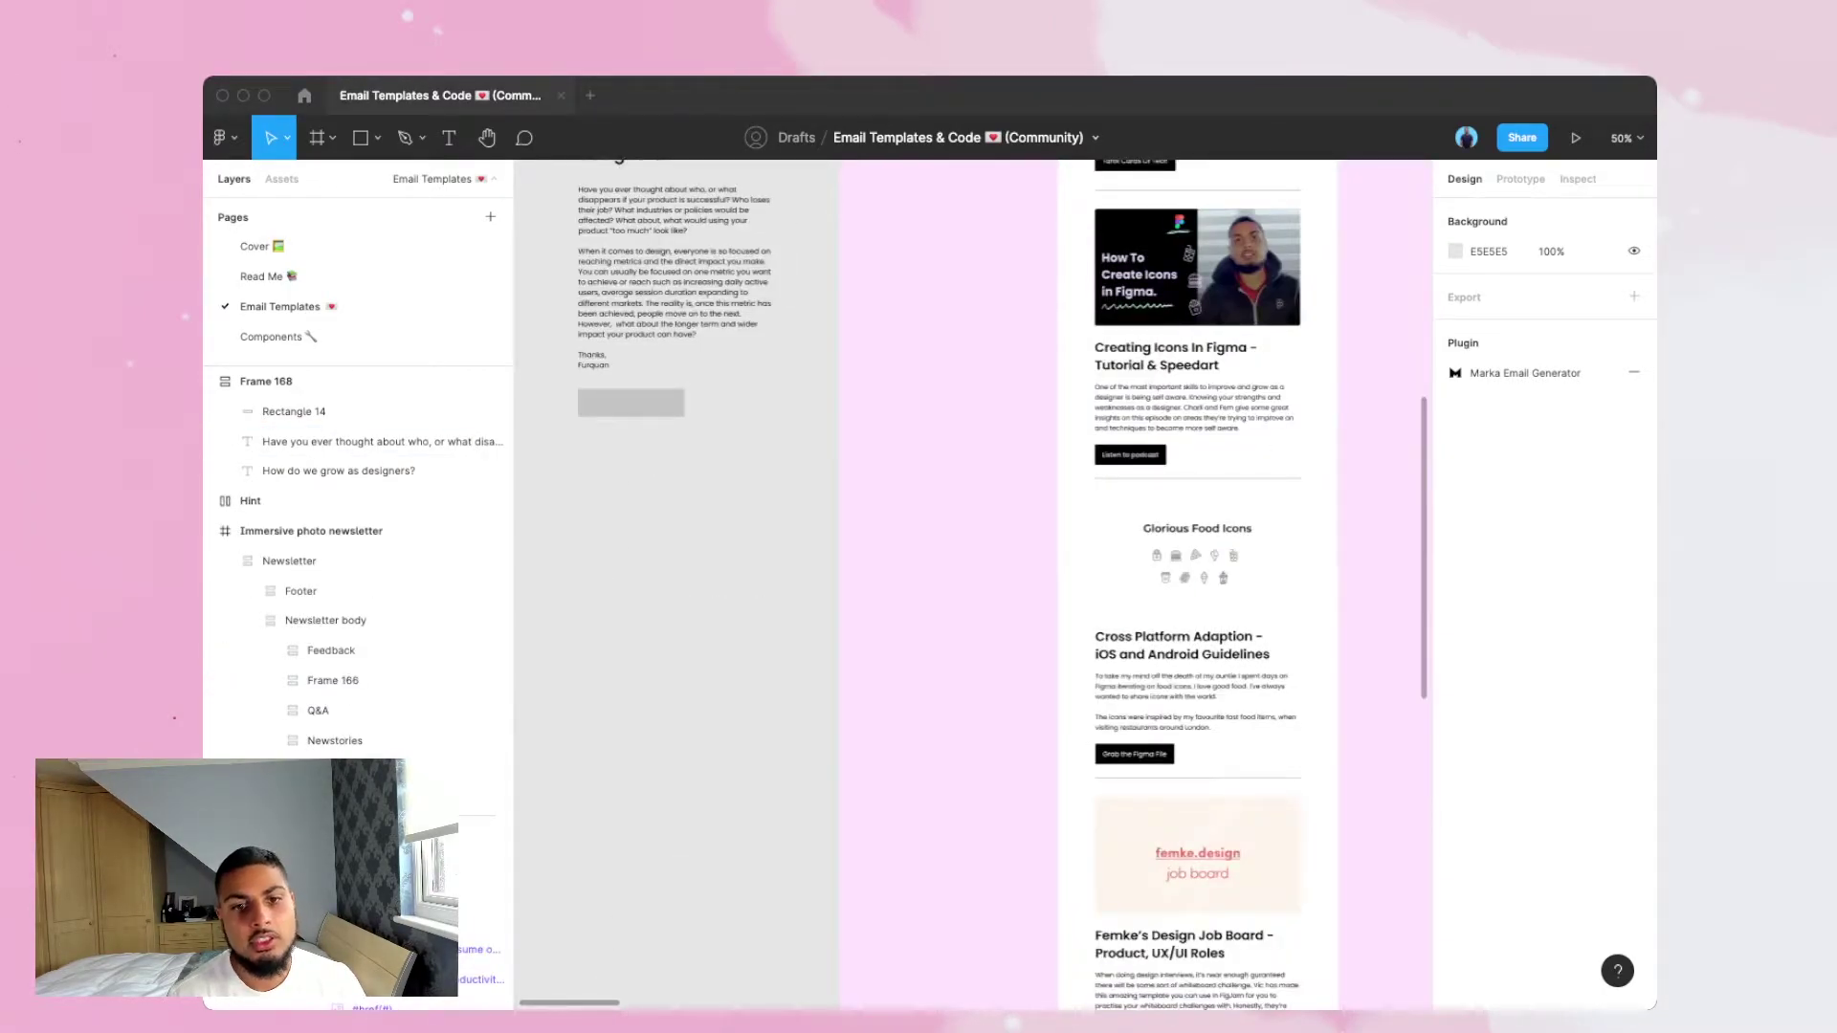
Examine the Immersive photo newsletter's opening message and the thumbnail stories beneath it.
scroll(973, 585, left, 1)
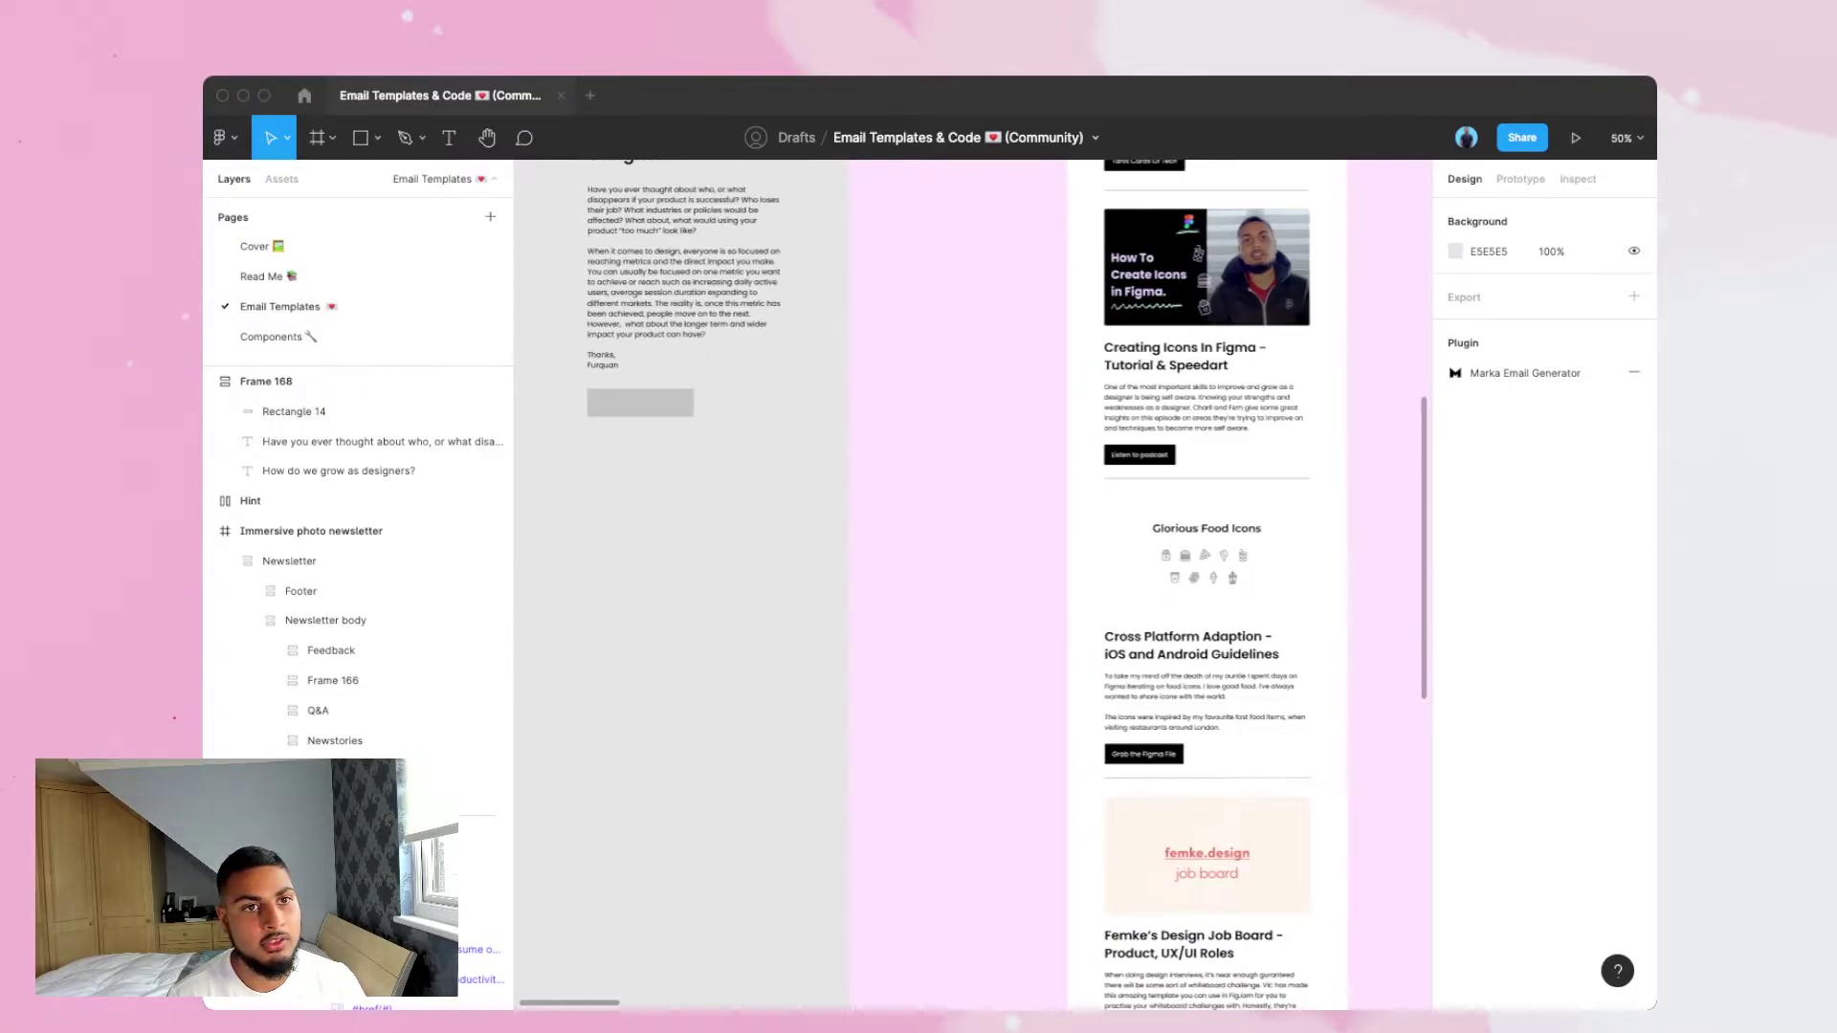
scroll(973, 585, up, 1)
scroll(973, 586, right, 1)
scroll(973, 586, up, 1)
scroll(973, 586, left, 1)
scroll(973, 585, up, 2)
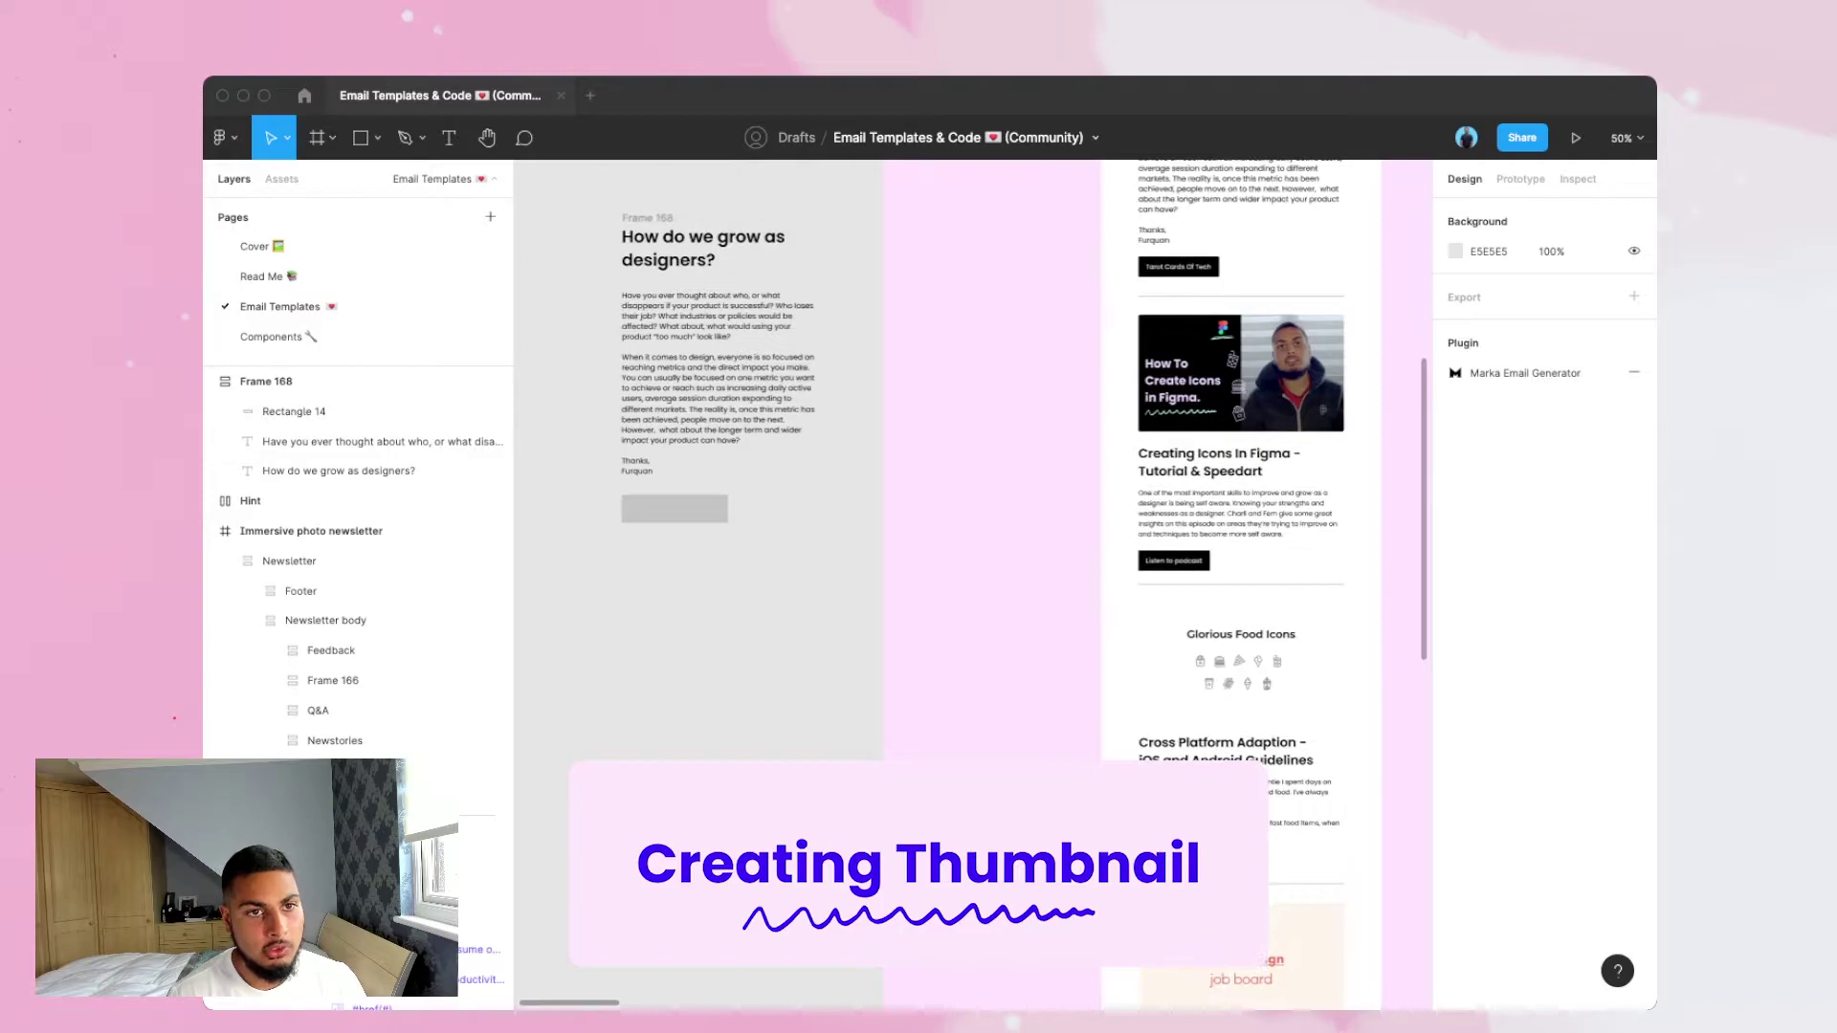
scroll(973, 585, right, 1)
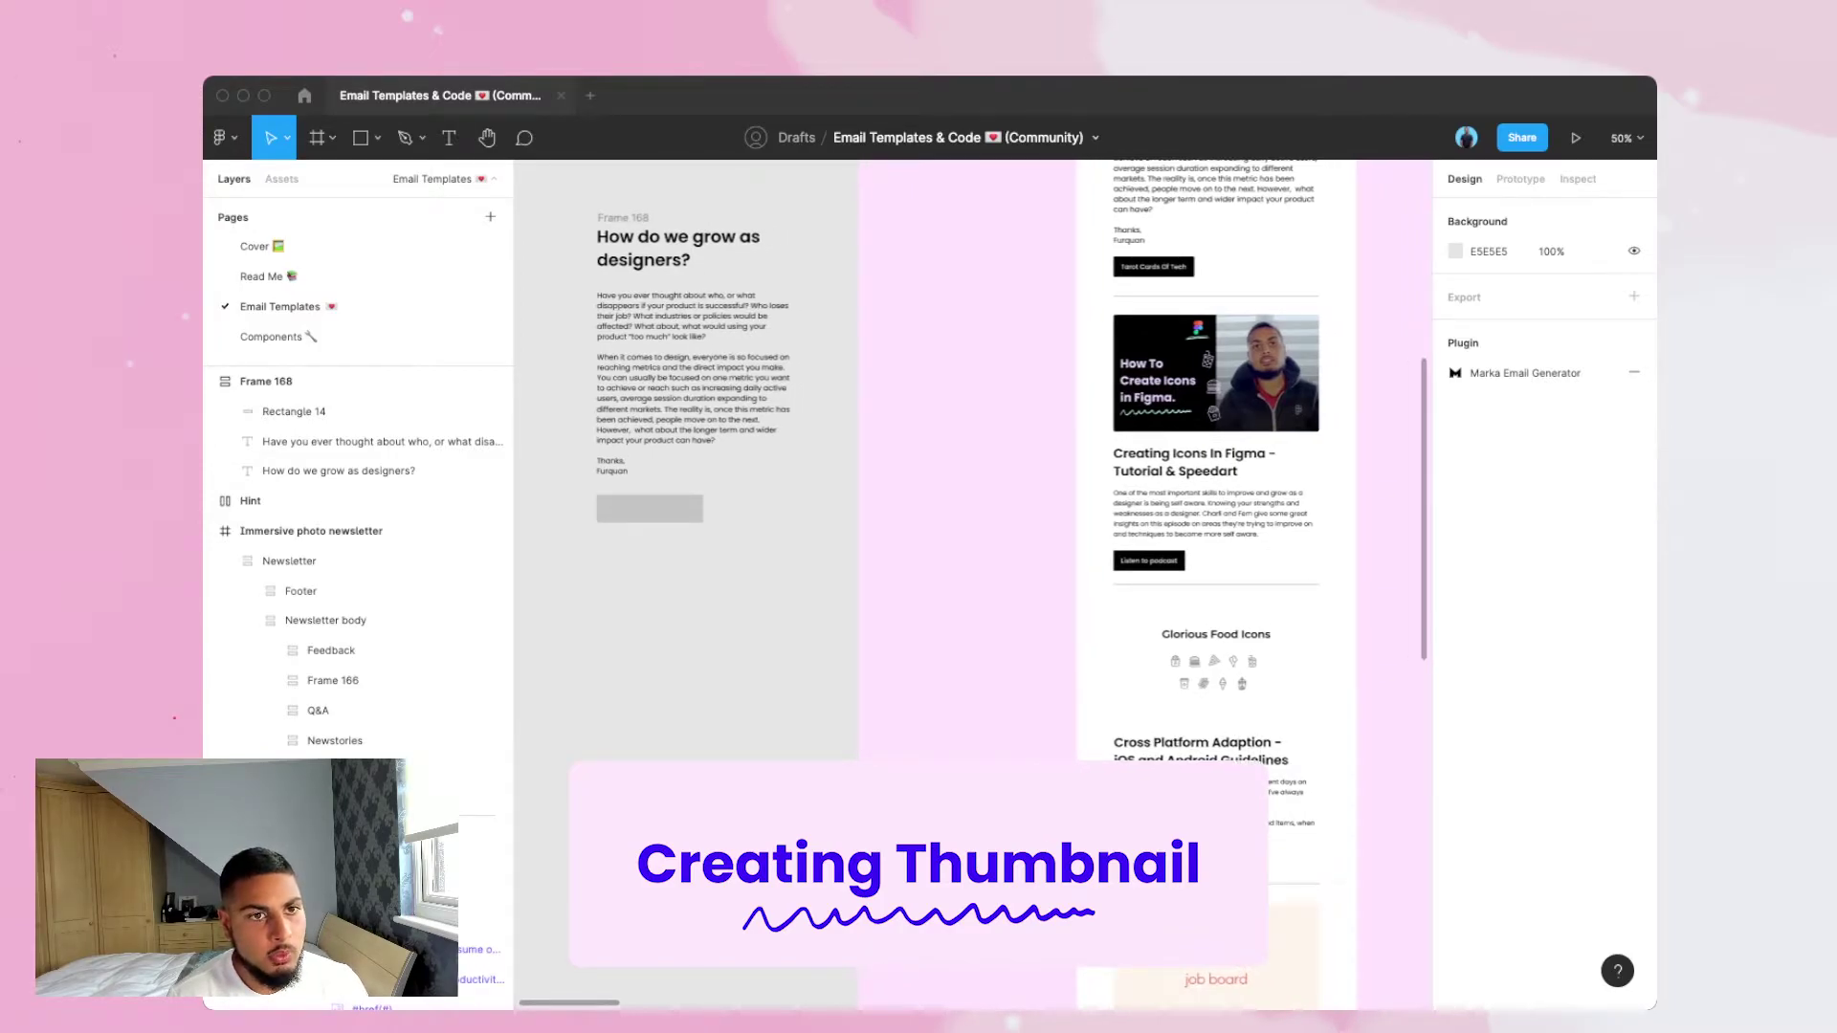
scroll(973, 585, up, 3)
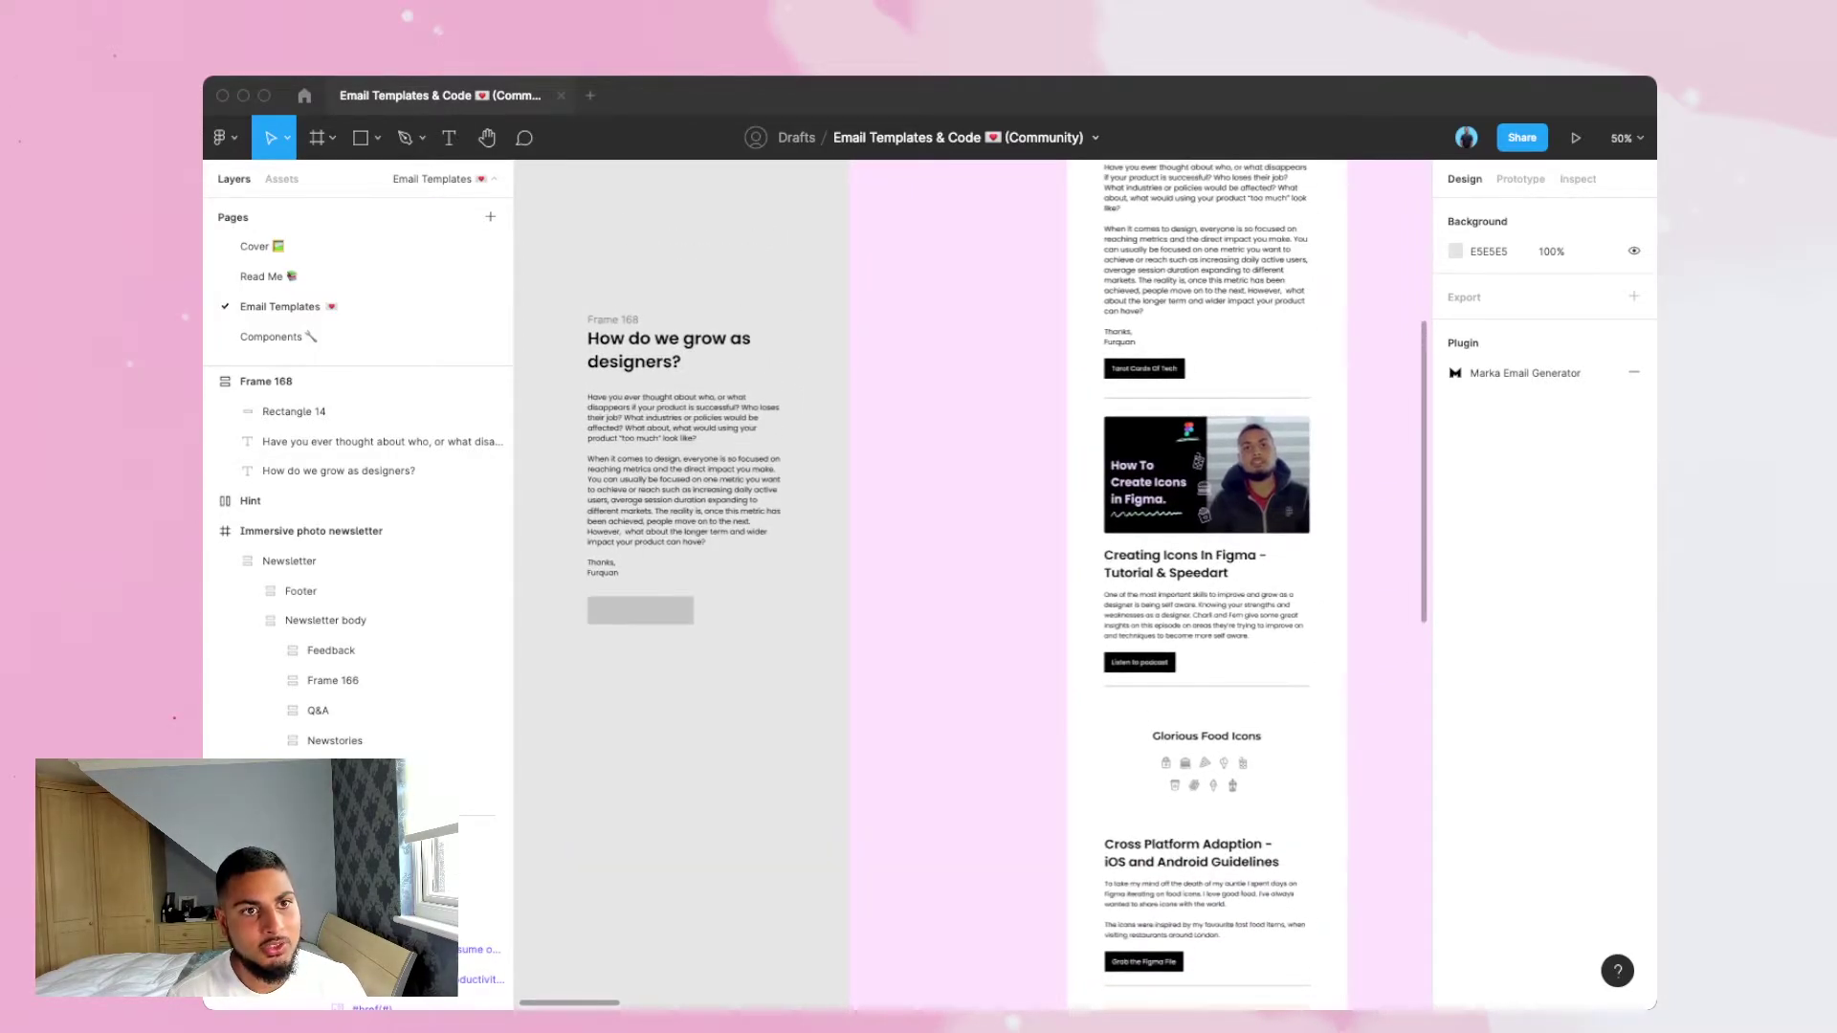
scroll(972, 586, up, 5)
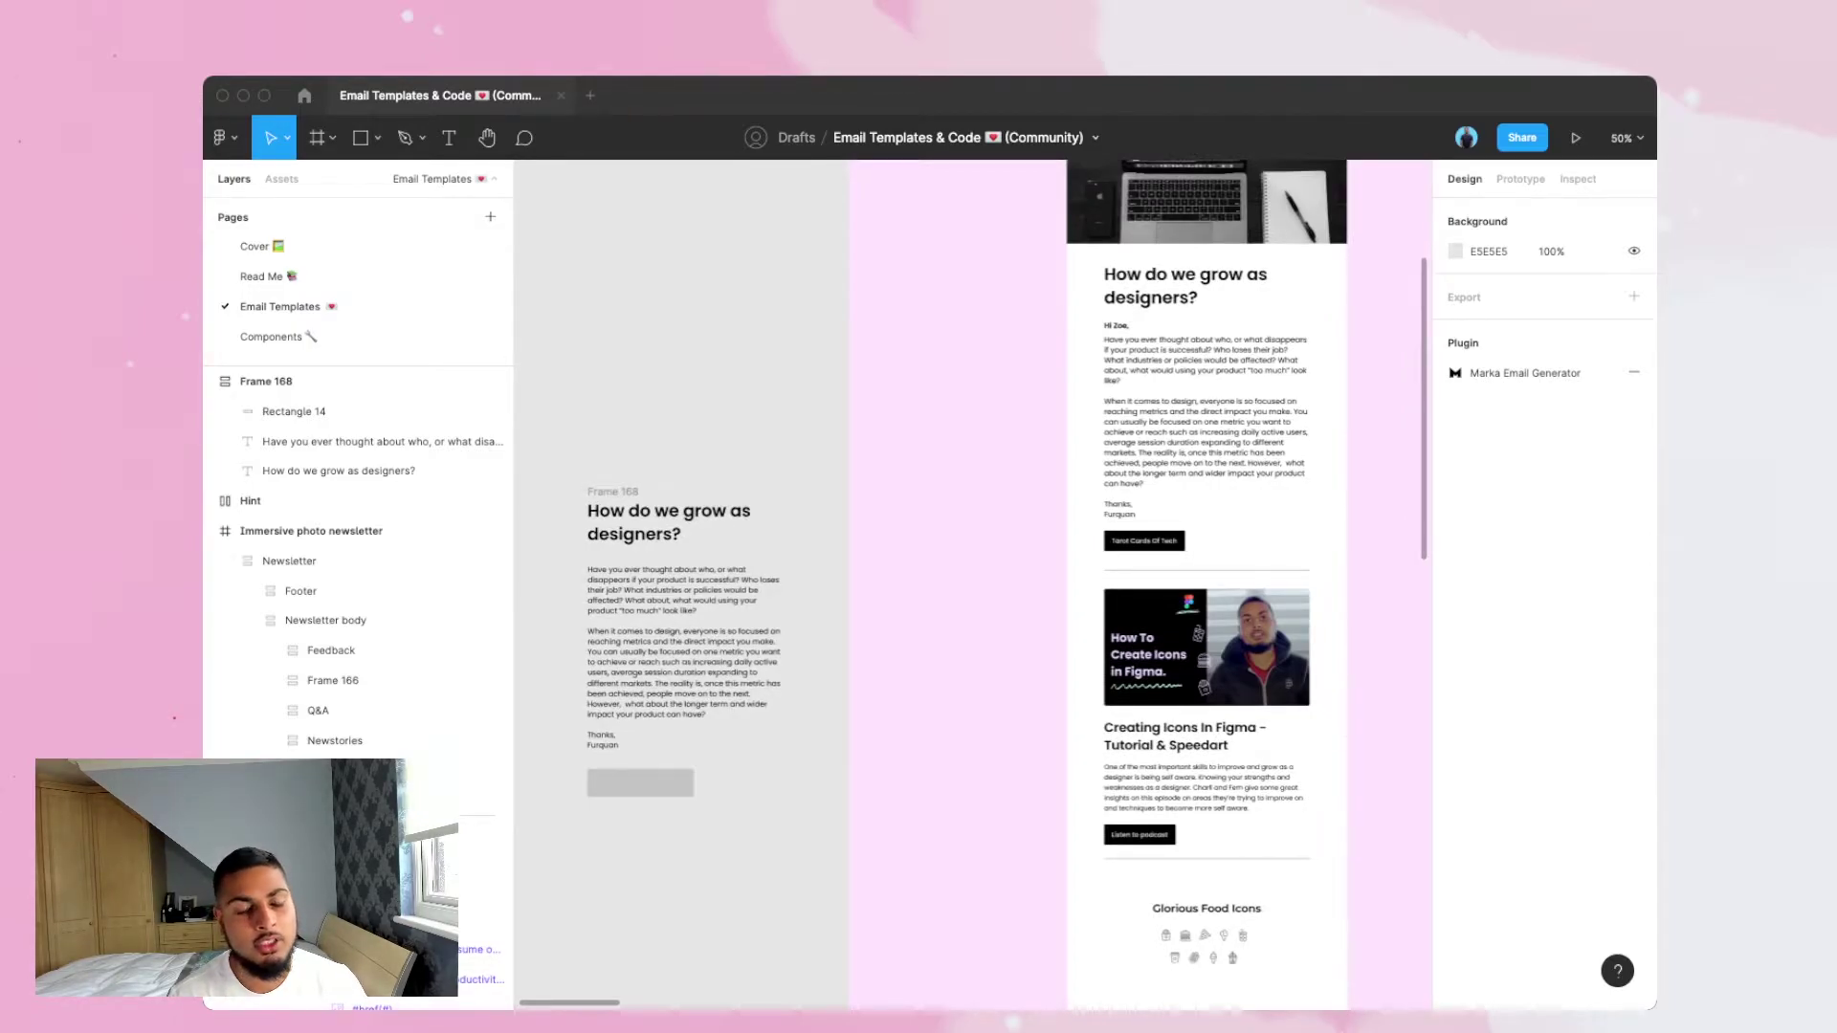
scroll(973, 586, down, 4)
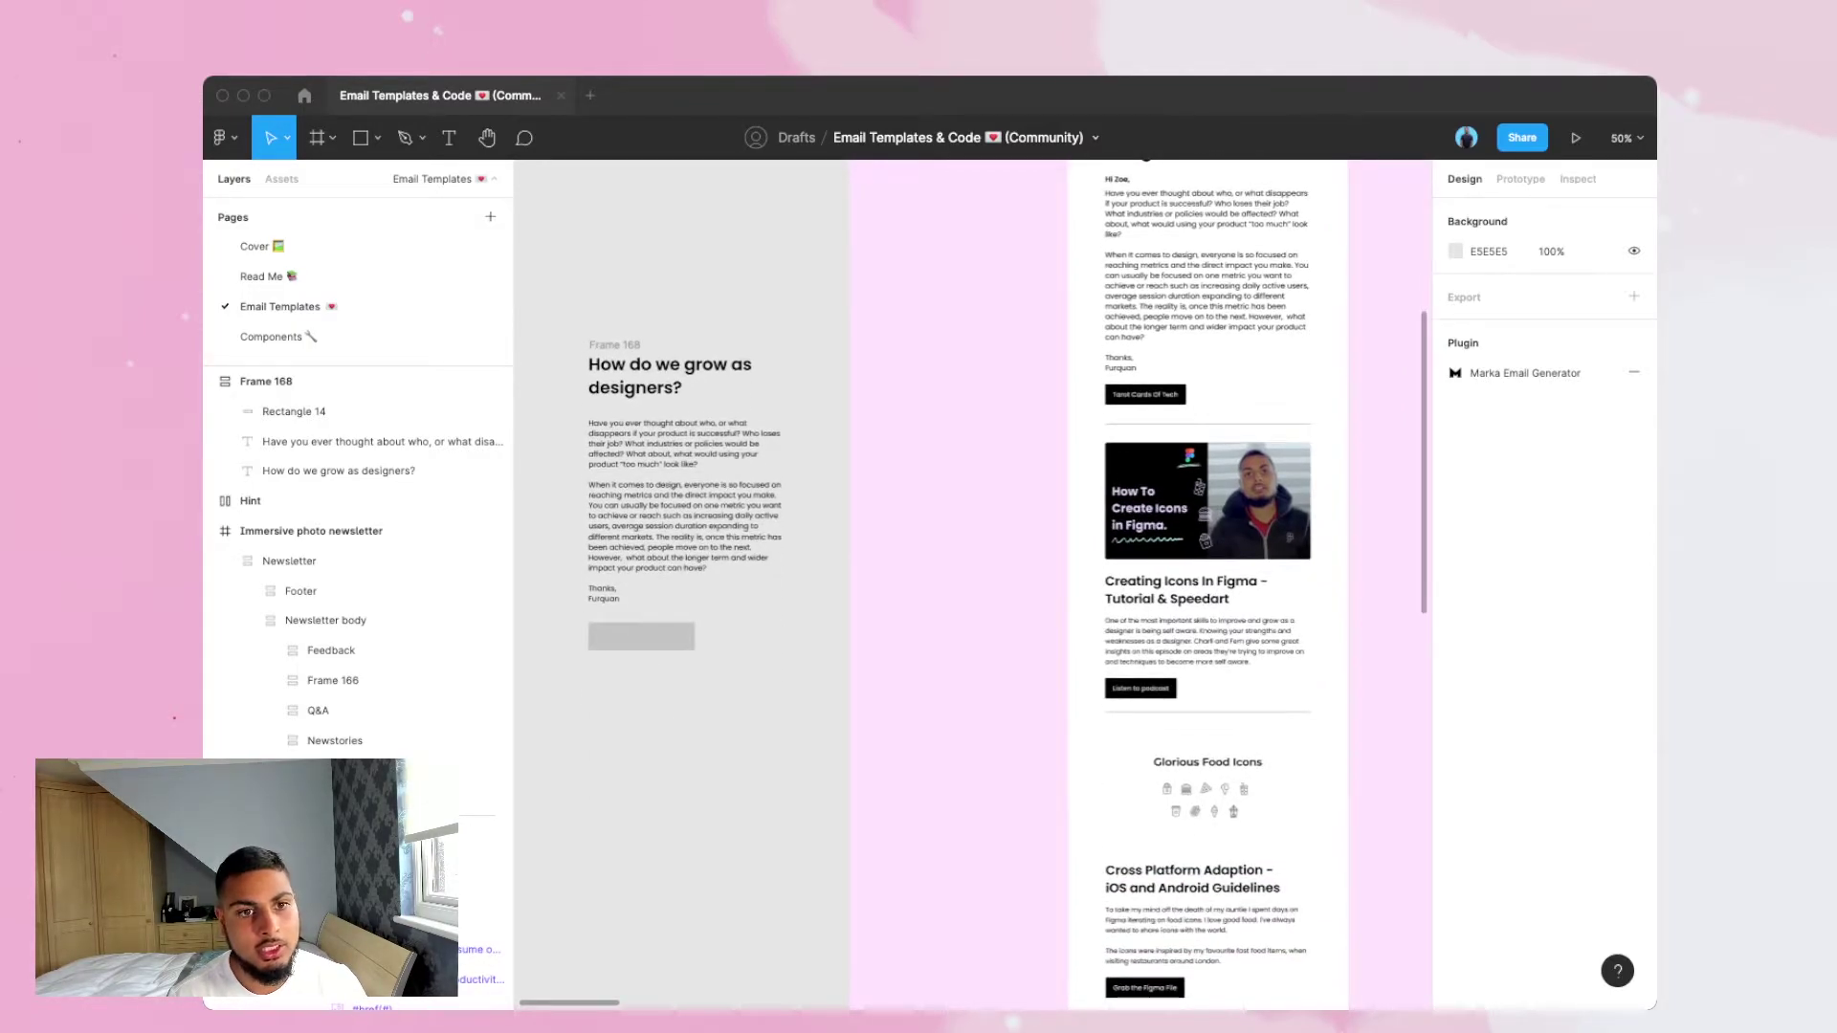
scroll(973, 585, left, 1)
Draw a thumbnail placeholder rectangle about 170 high below Frame 168, set its width to 440 and nudge it into place.
scroll(973, 585, down, 4)
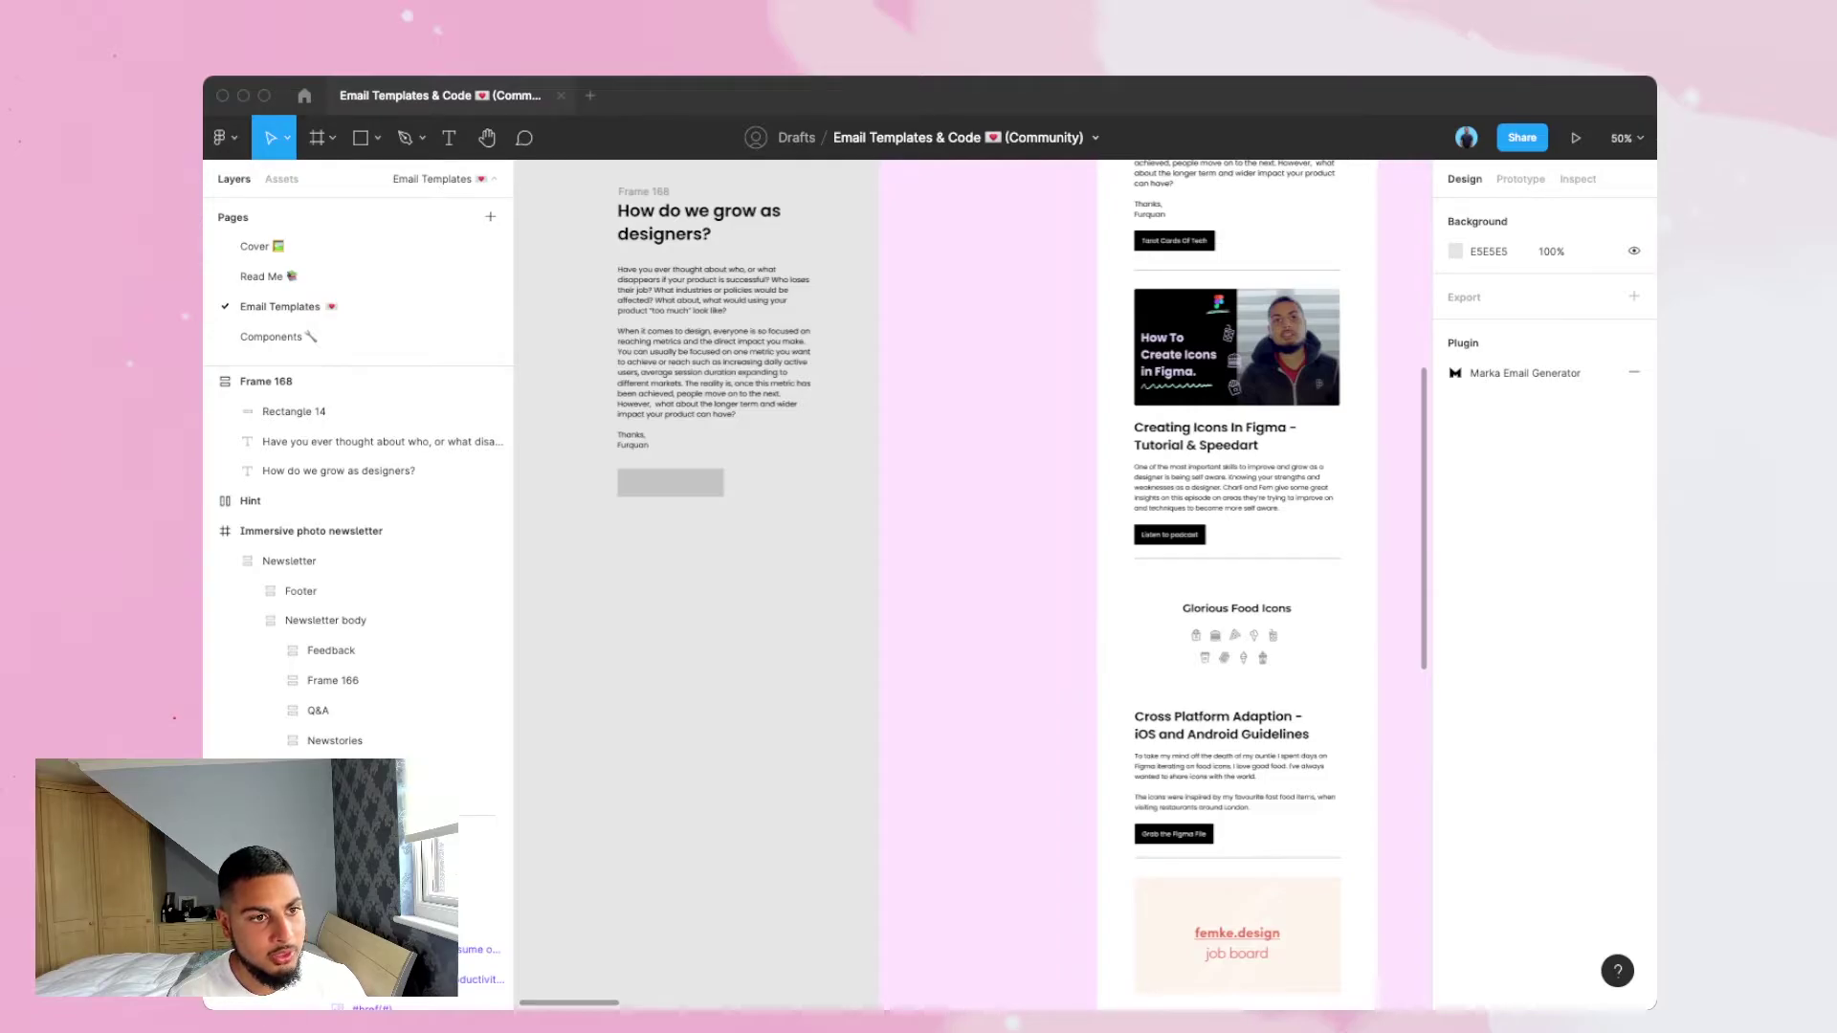
drag(618, 557, 784, 636)
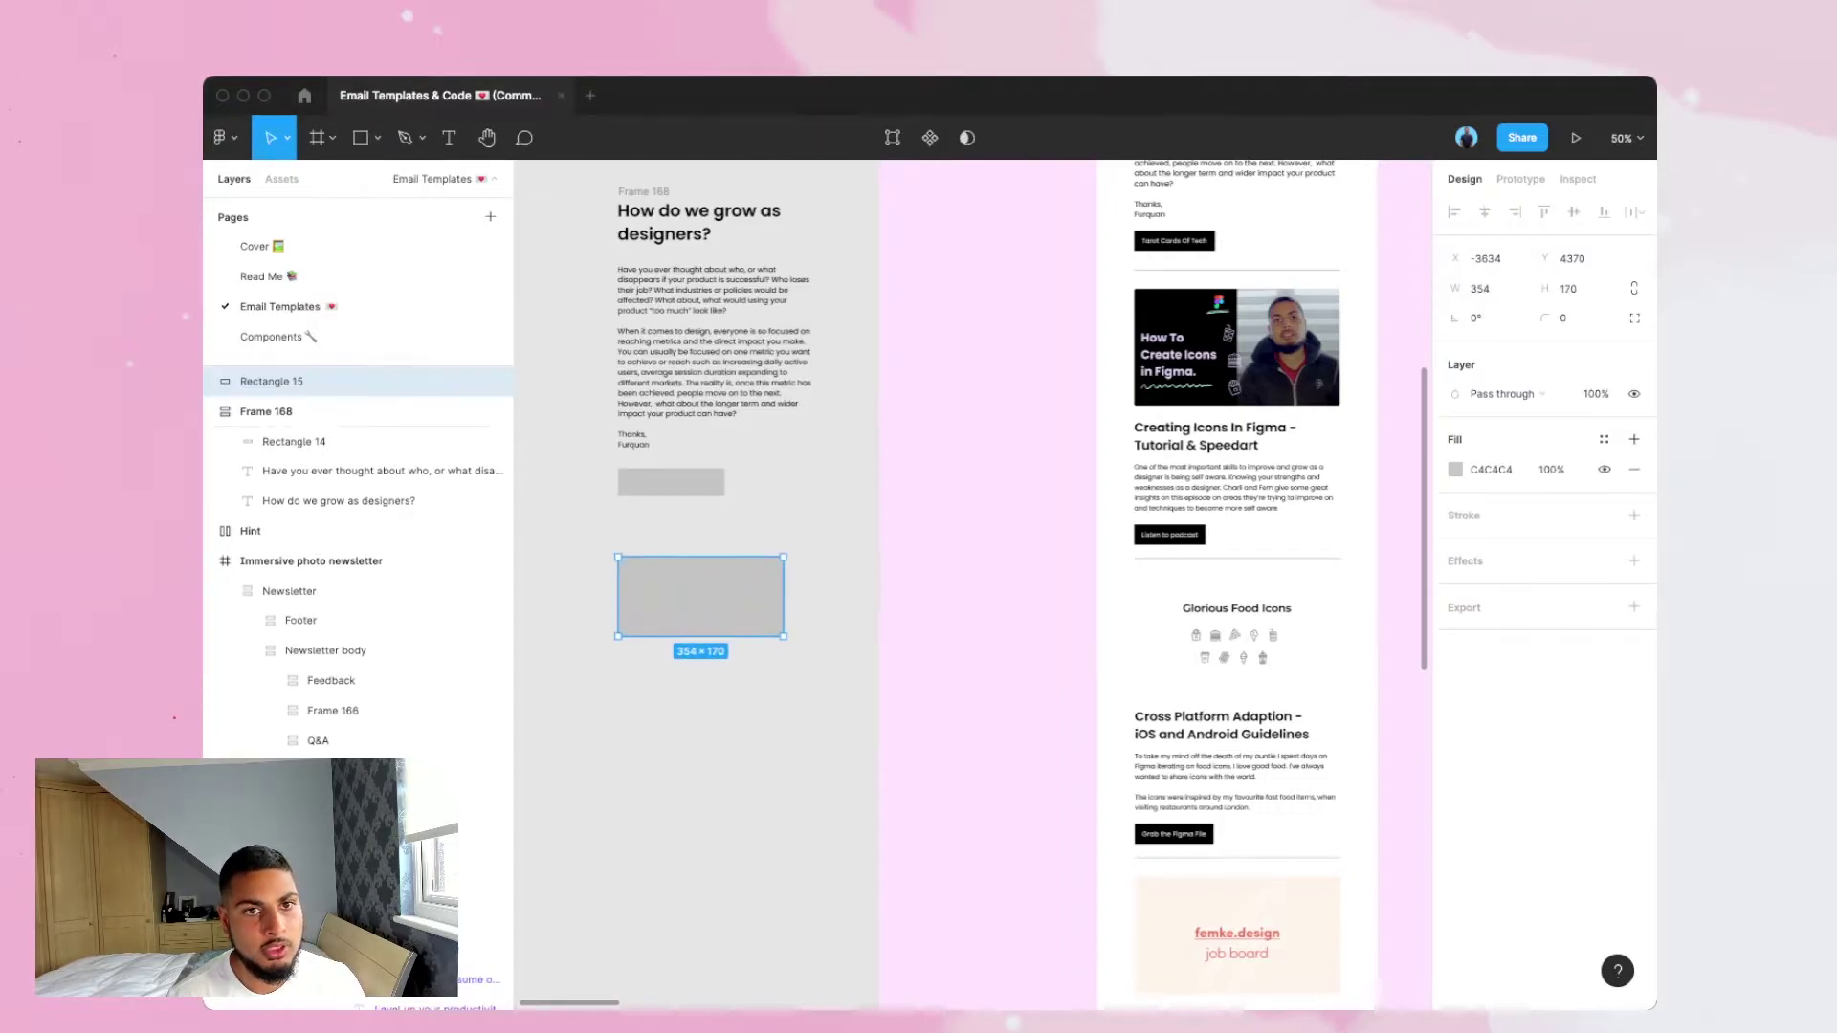
click(1481, 289)
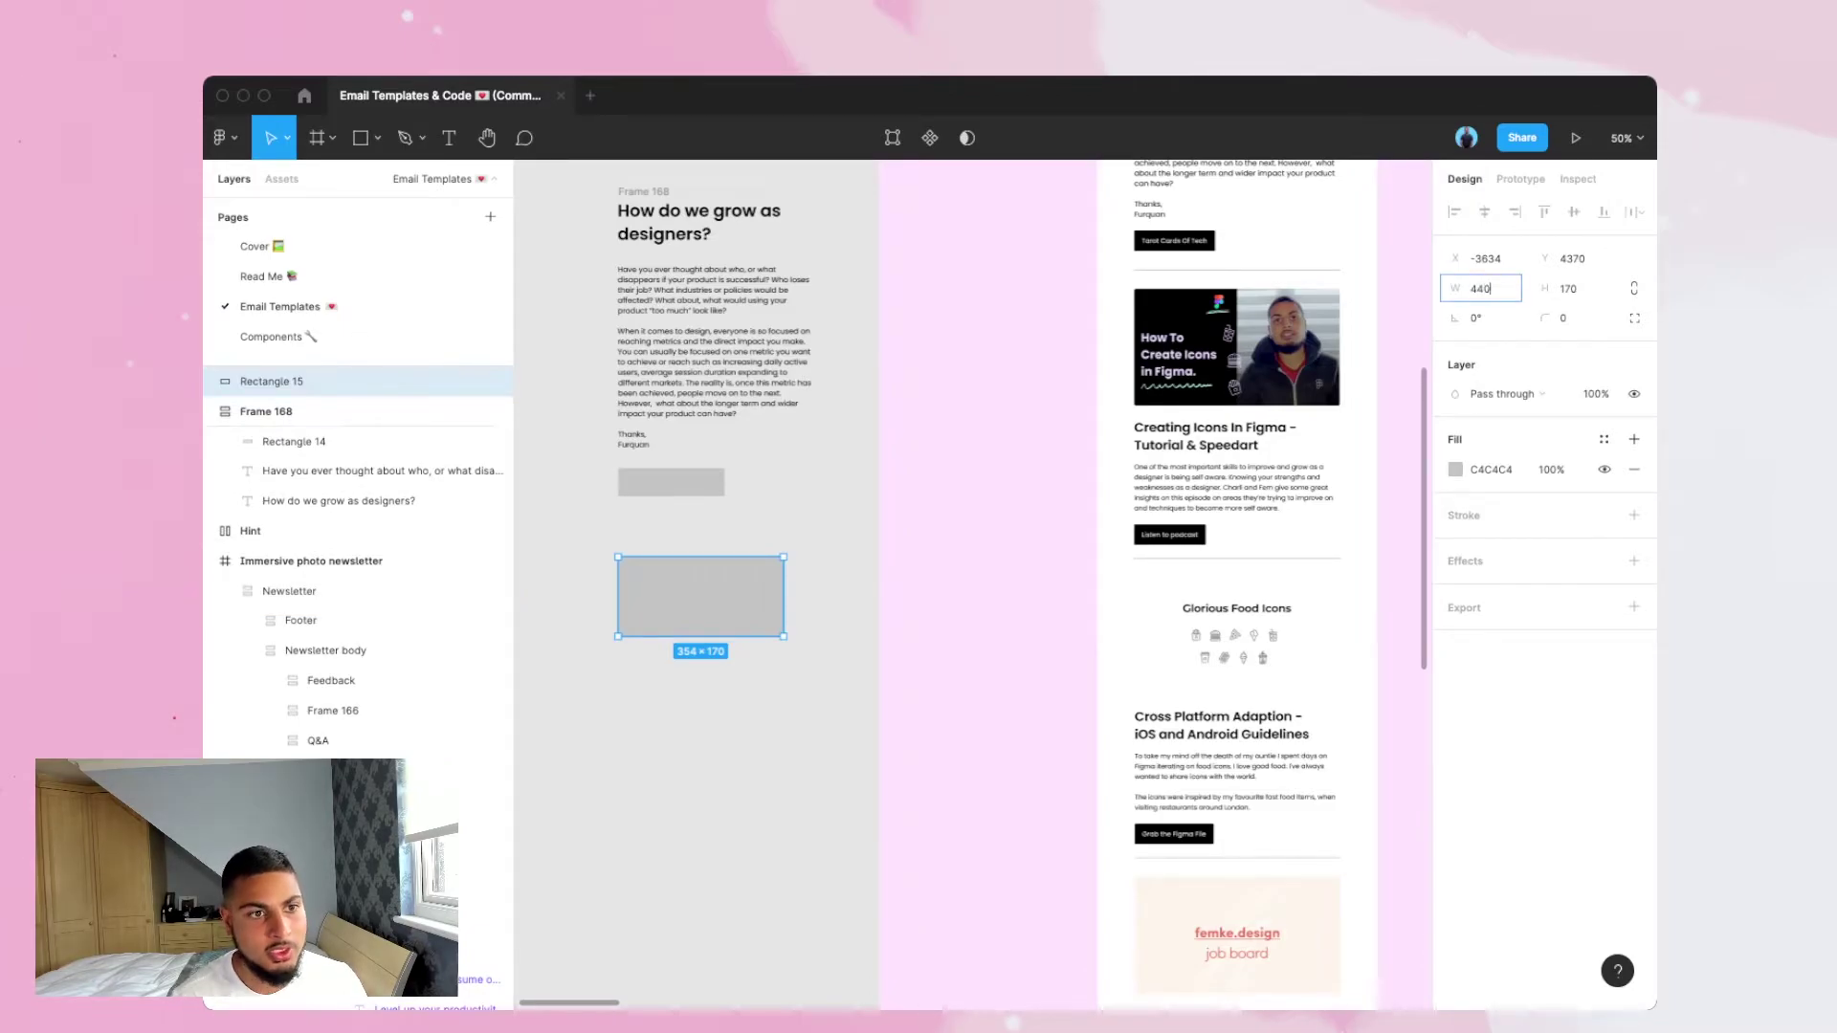
key(Return)
drag(706, 587, 711, 587)
key(Escape)
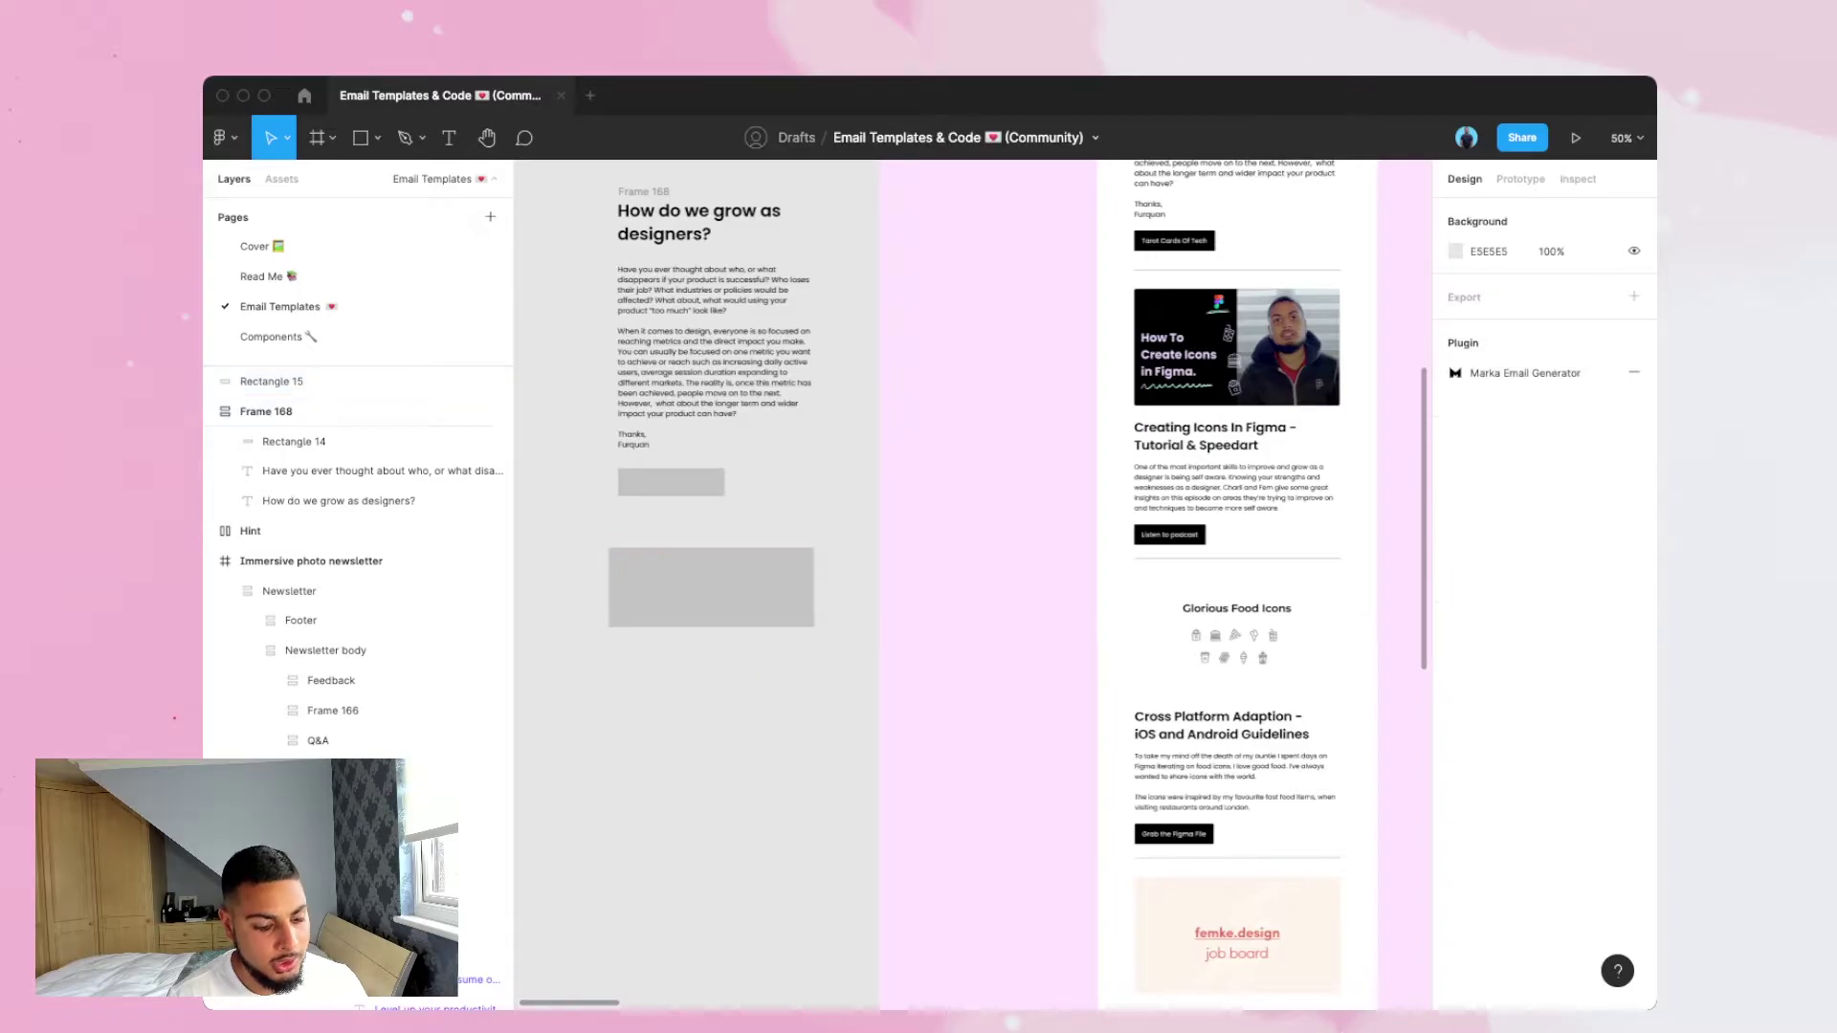
Create a text box about 390 by 68 beneath the thumbnail rectangle, containing the placeholder "dasdsa".
key(t)
drag(609, 652, 790, 683)
text(dasdsa)
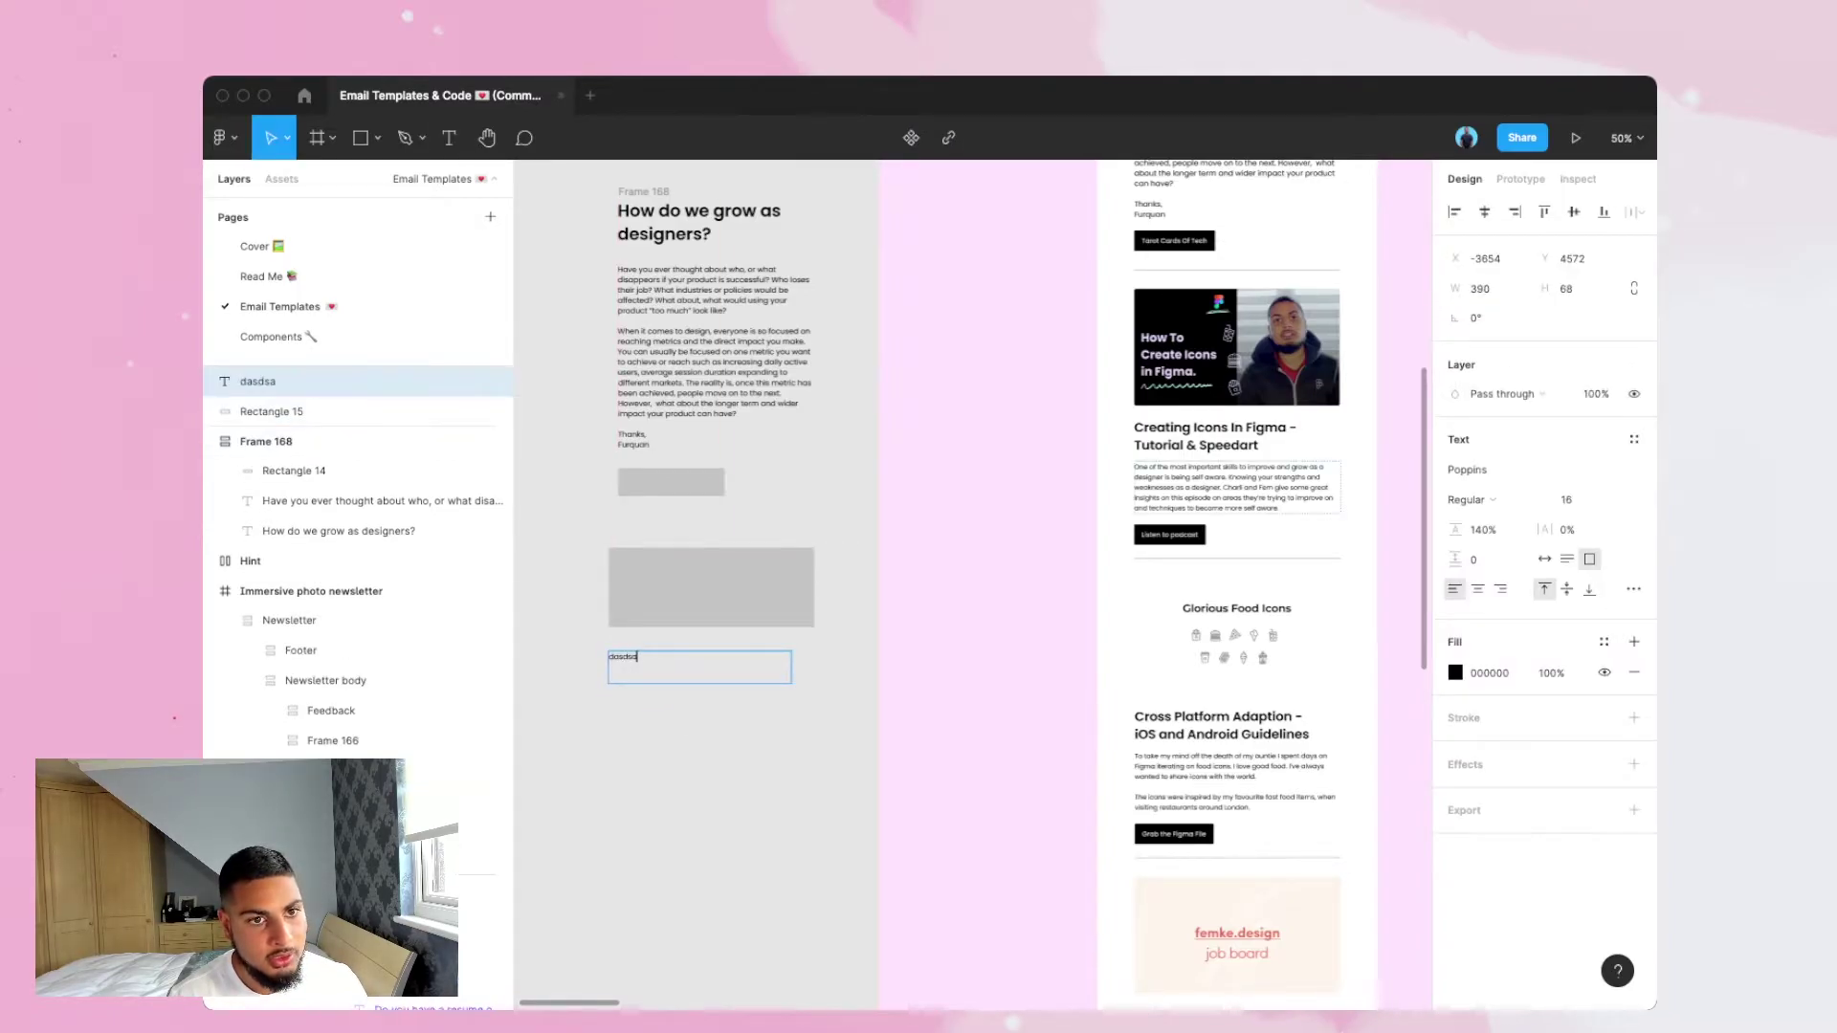
Replace the placeholder text with the newsletter's story heading "Creating Icons In Figma - Tutorial & Speedart".
click(1199, 446)
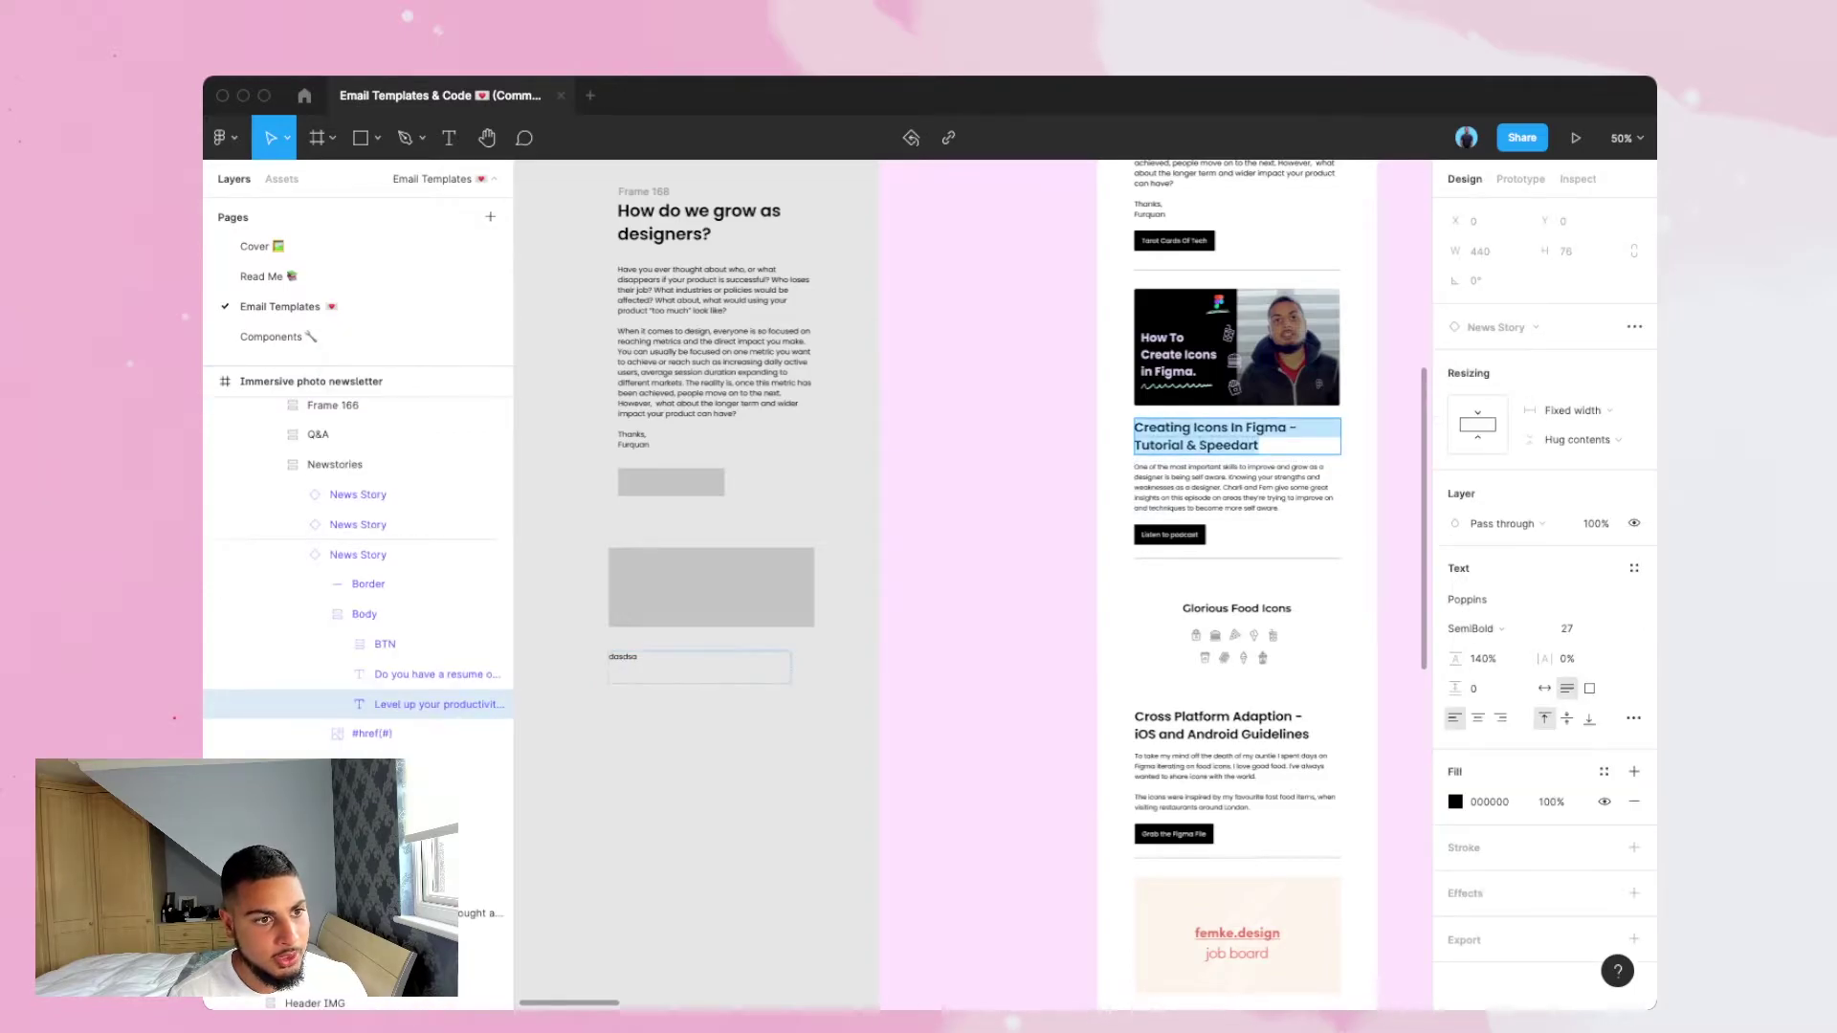
double_click(627, 660)
text(Creating Icons In Figma - Tutorial & Speedart)
key(Escape)
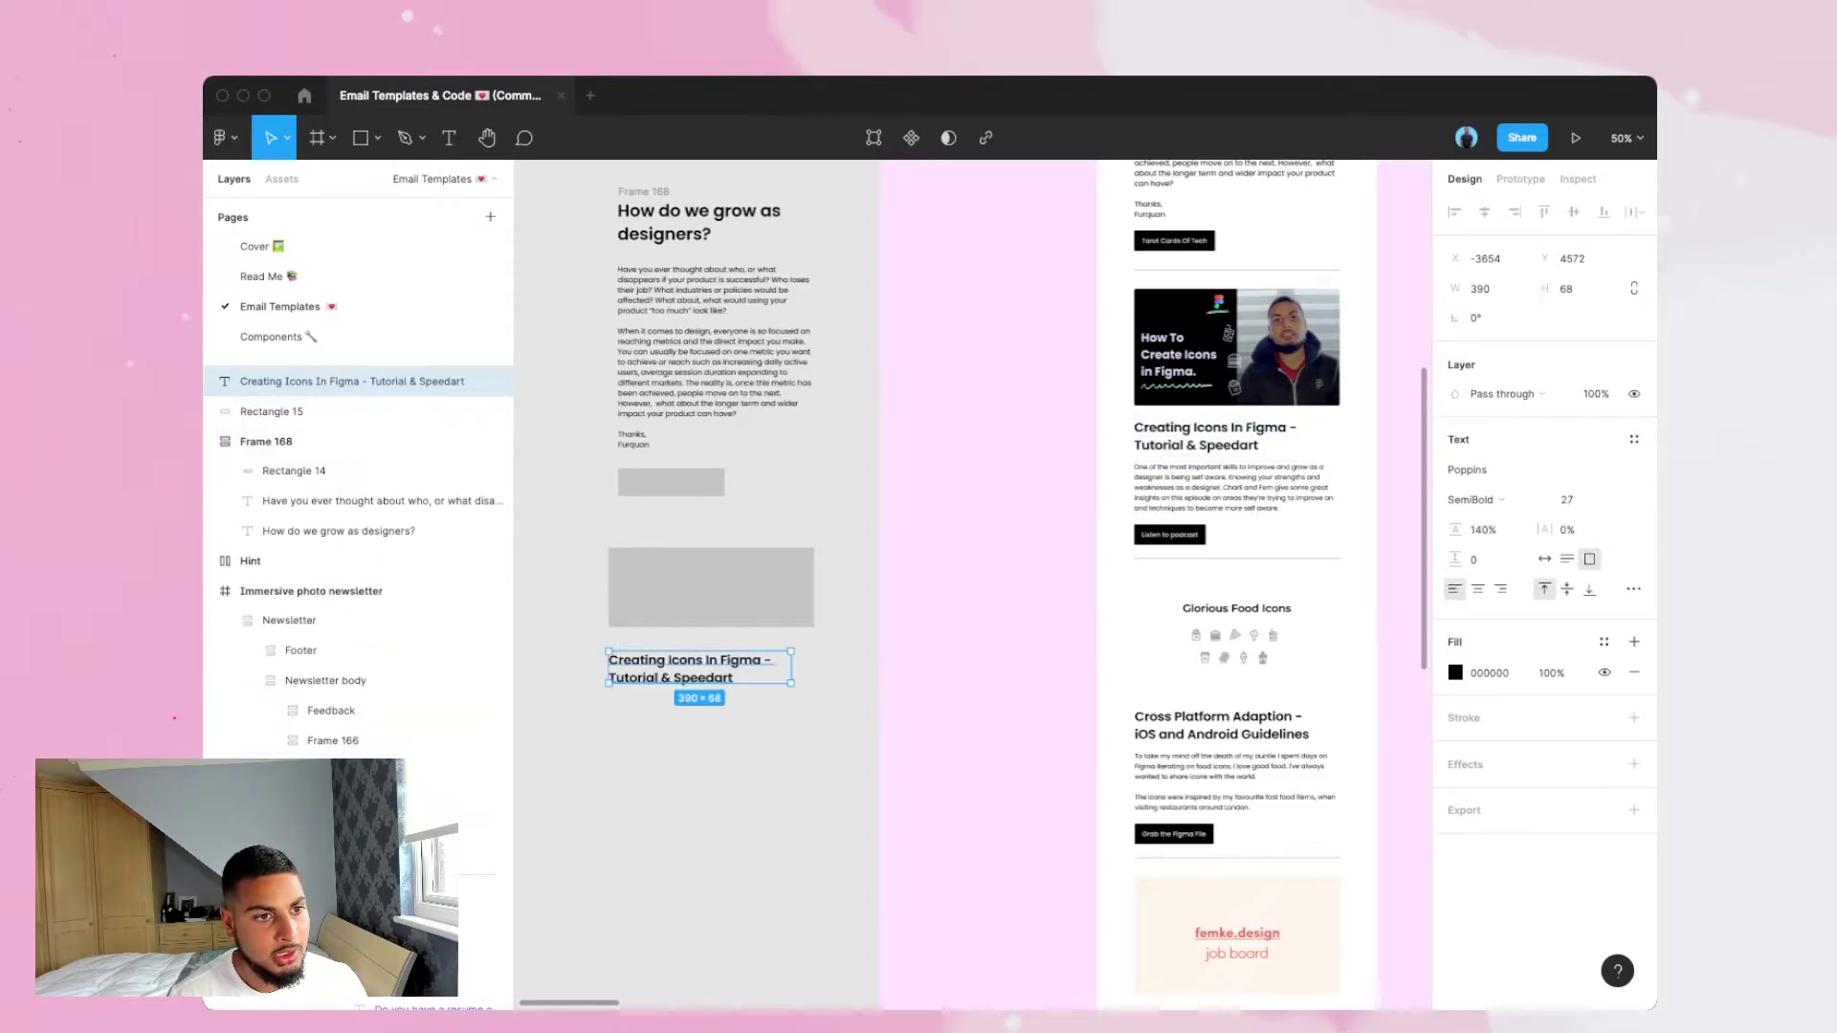
Duplicate the story heading just below itself and replace the copy's text with the newsletter story's paragraph starting "One of the most important skills".
key(Escape)
drag(691, 669, 691, 714)
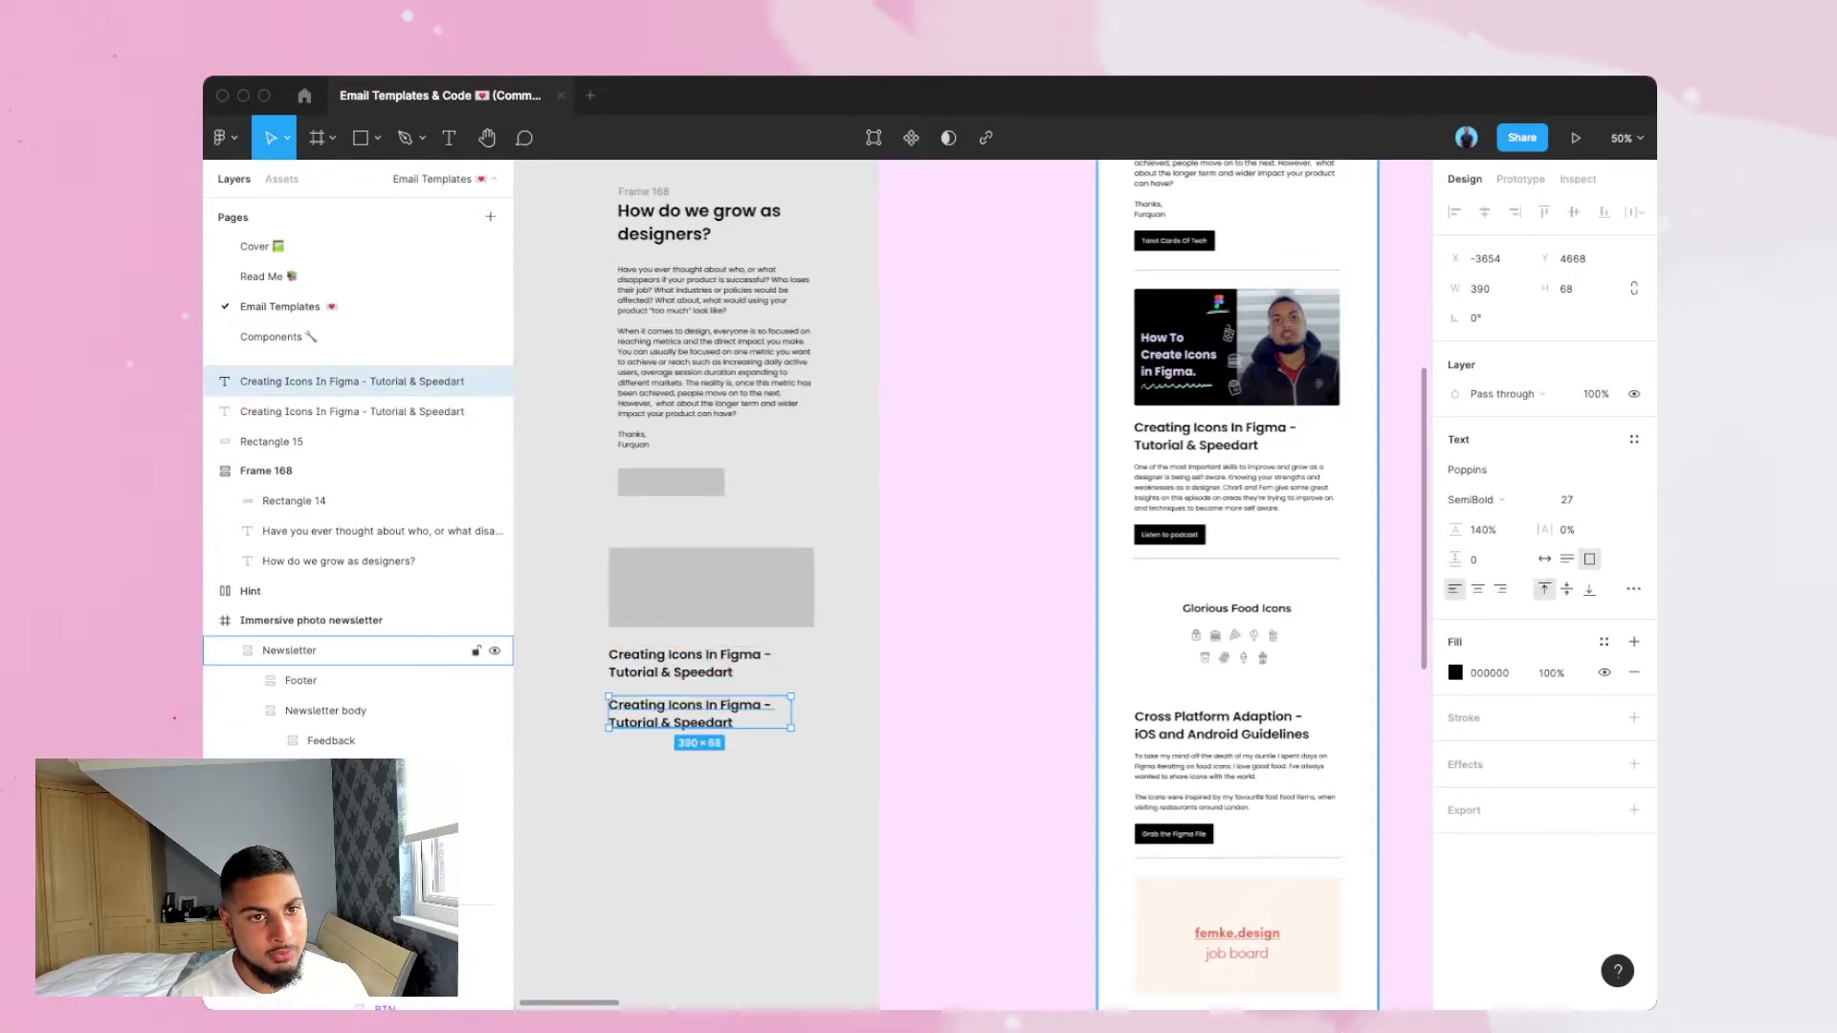
double_click(1234, 488)
double_click(1234, 487)
double_click(1234, 488)
double_click(1234, 488)
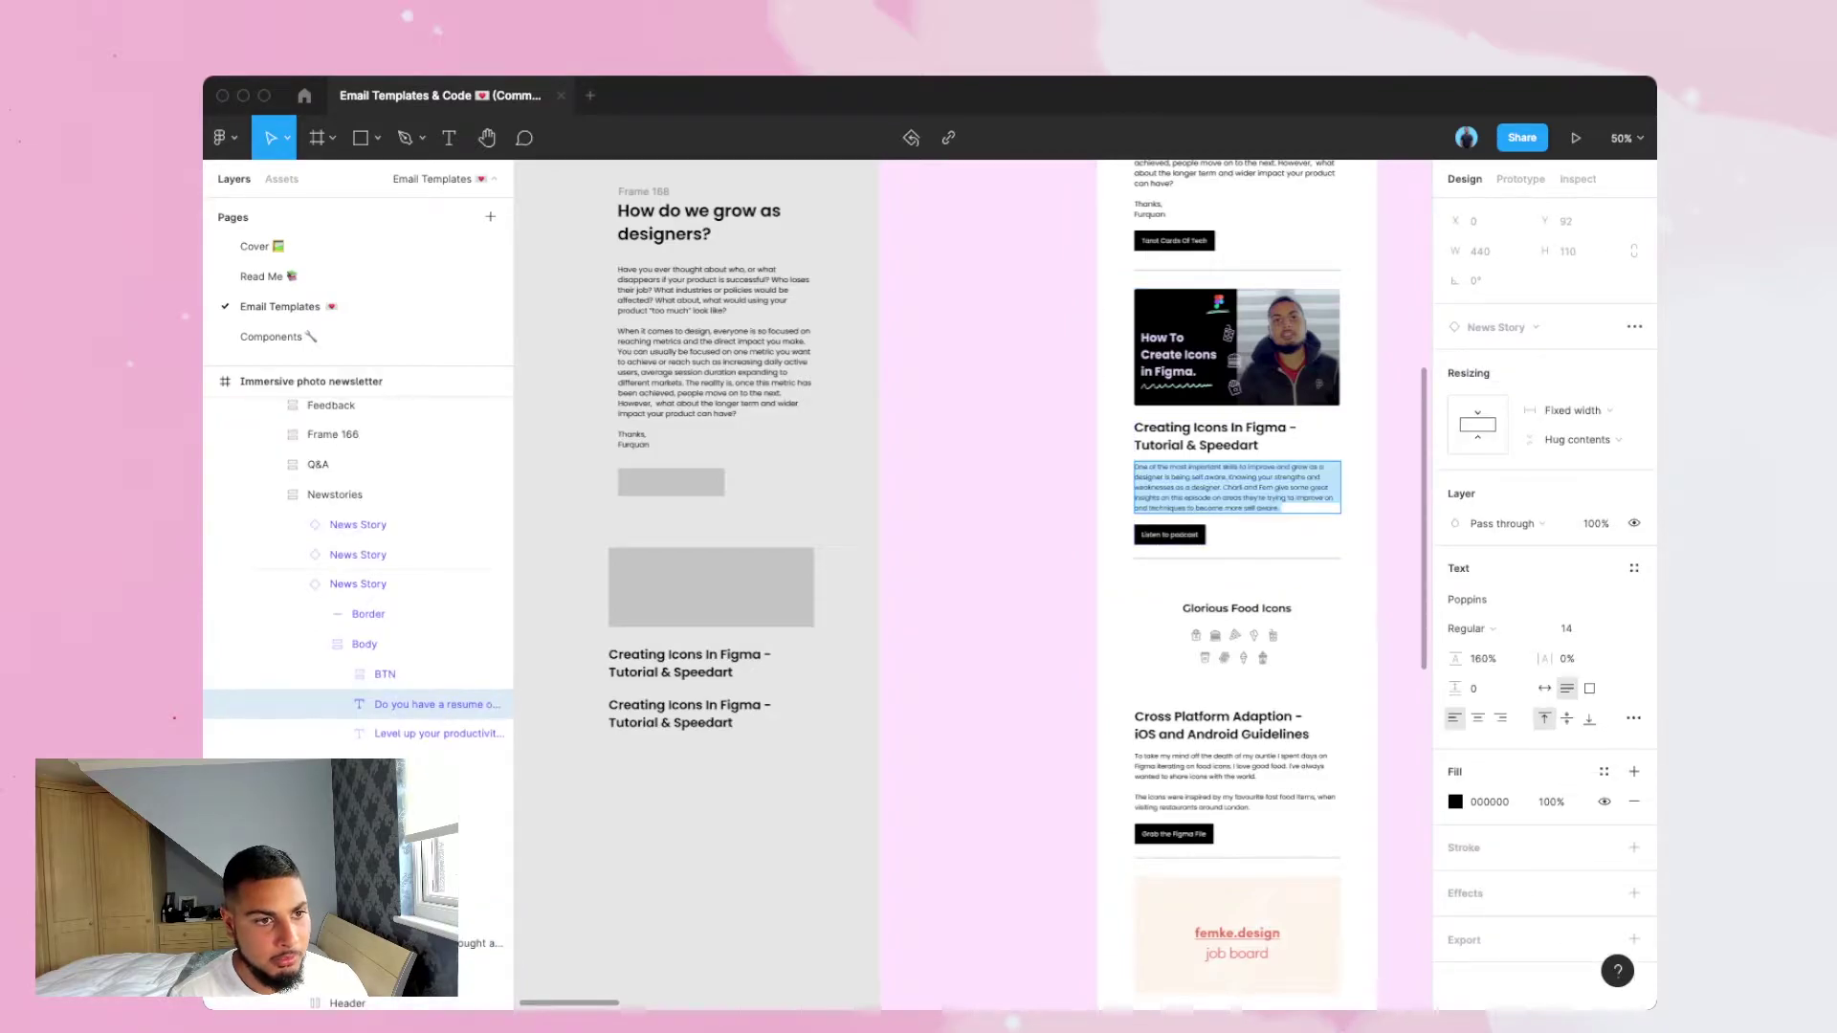
double_click(719, 705)
key(ctrl+a)
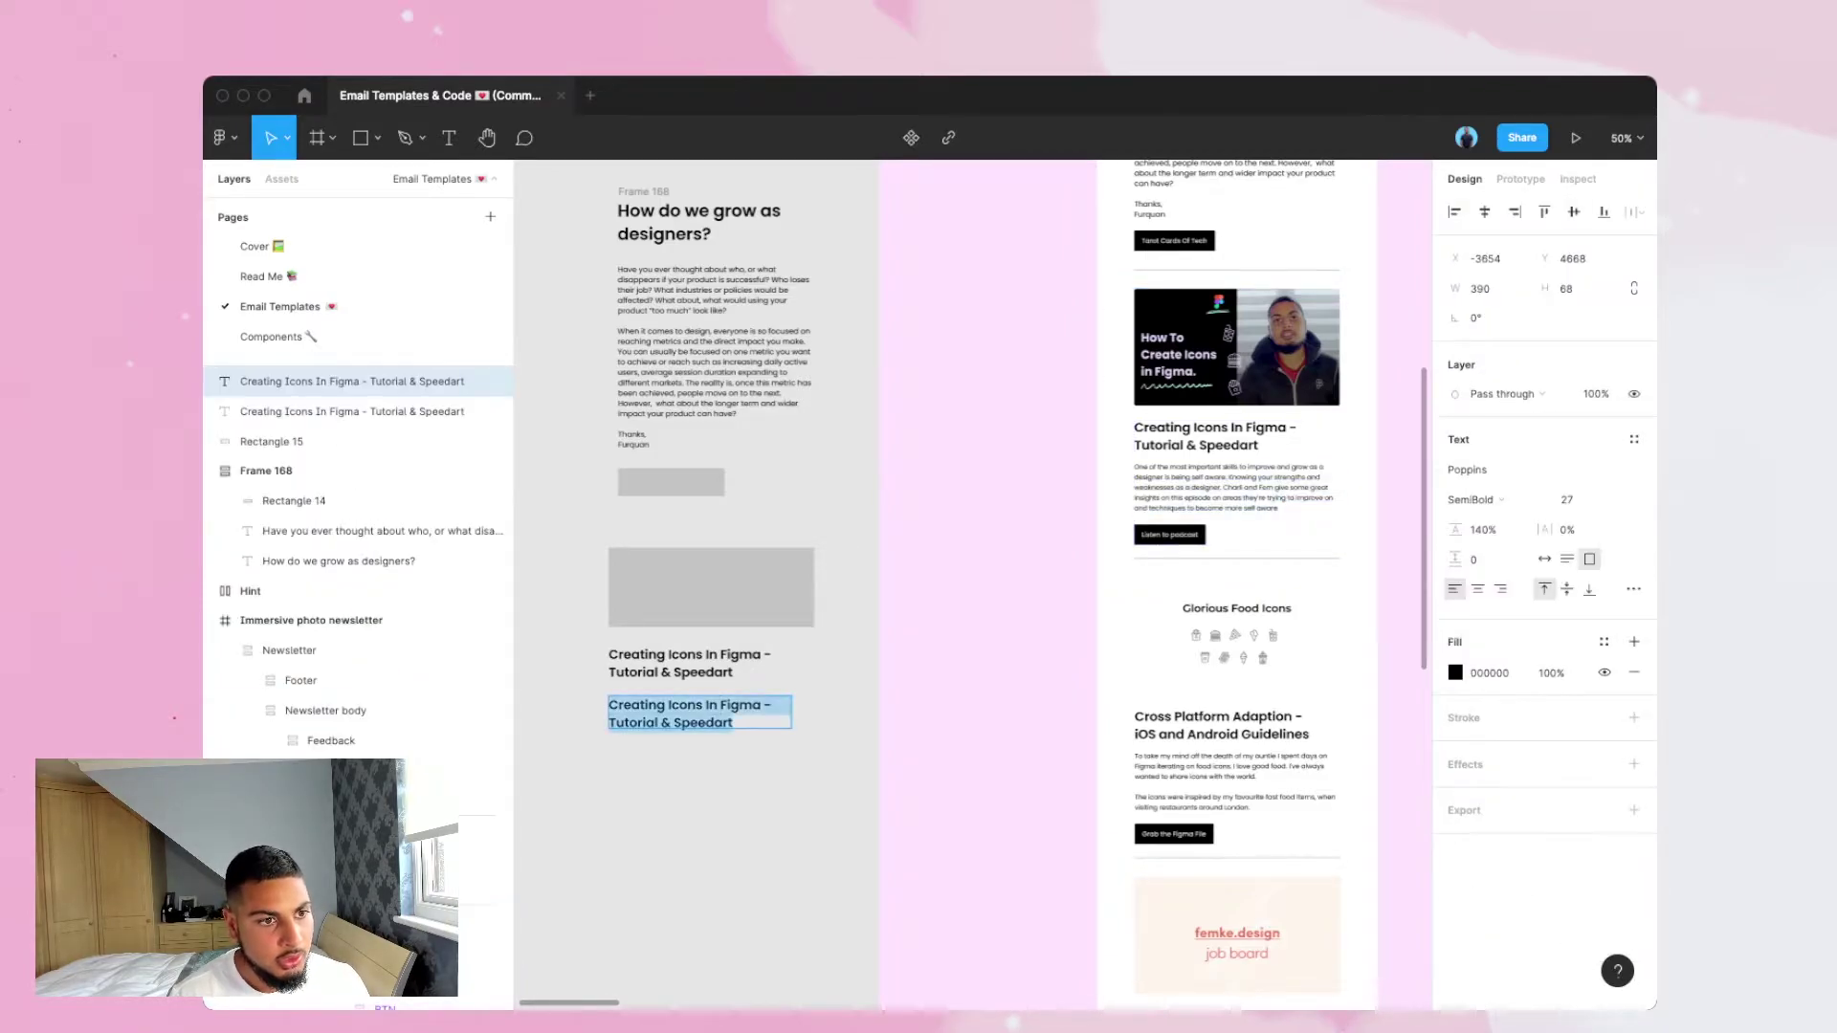
key(ctrl+v)
key(Escape)
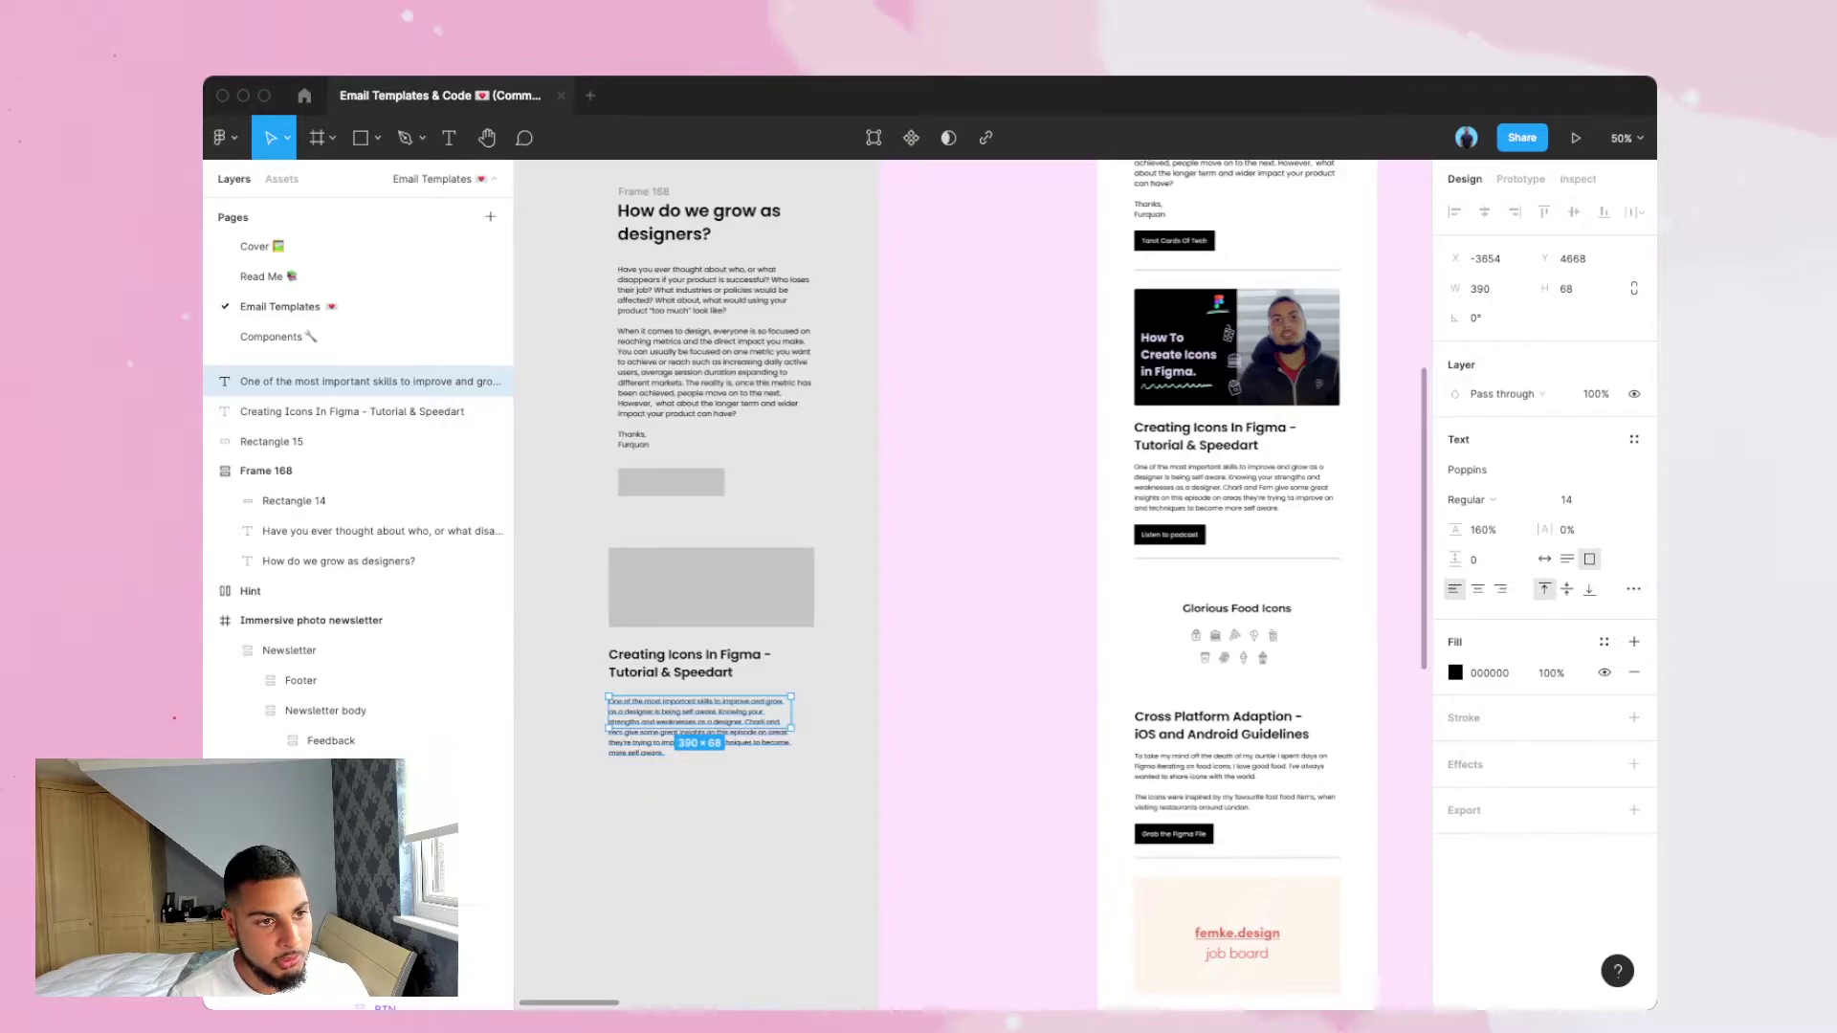
key(Escape)
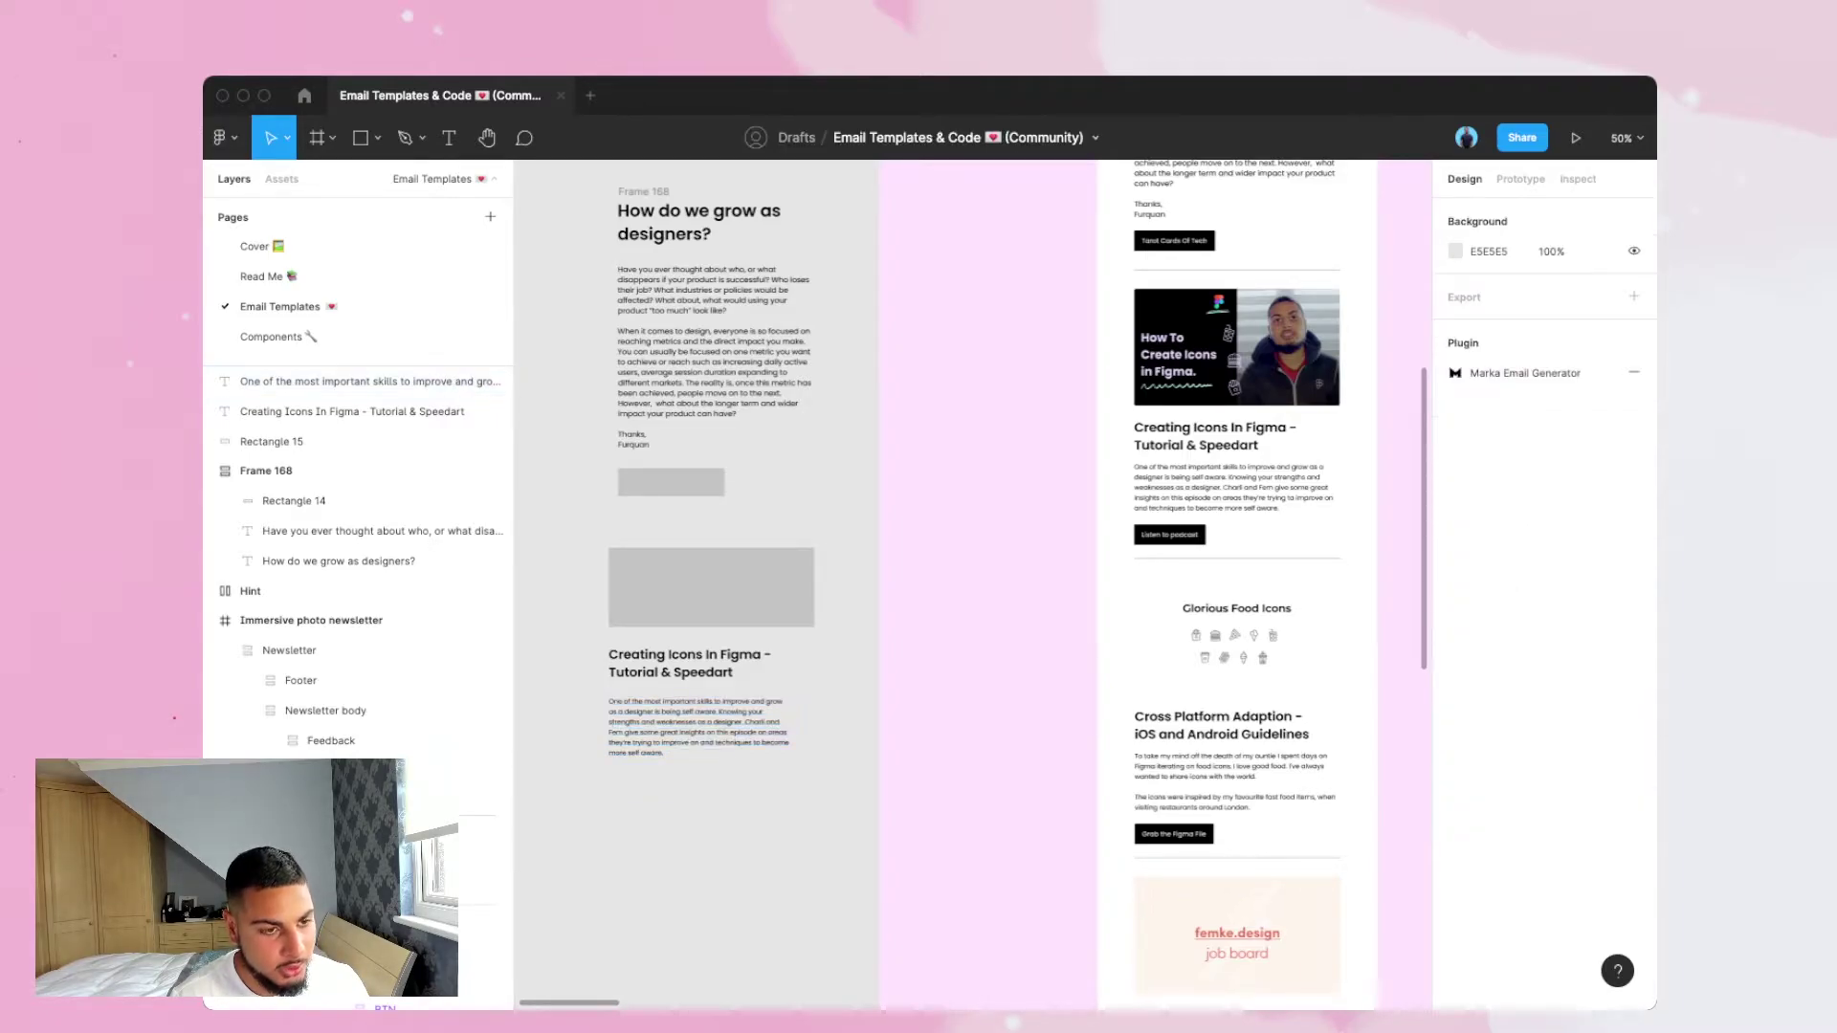
Draw a button placeholder rectangle about 208 by 58 beneath the story paragraph, aligned with its left edge.
key(r)
drag(608, 777, 706, 804)
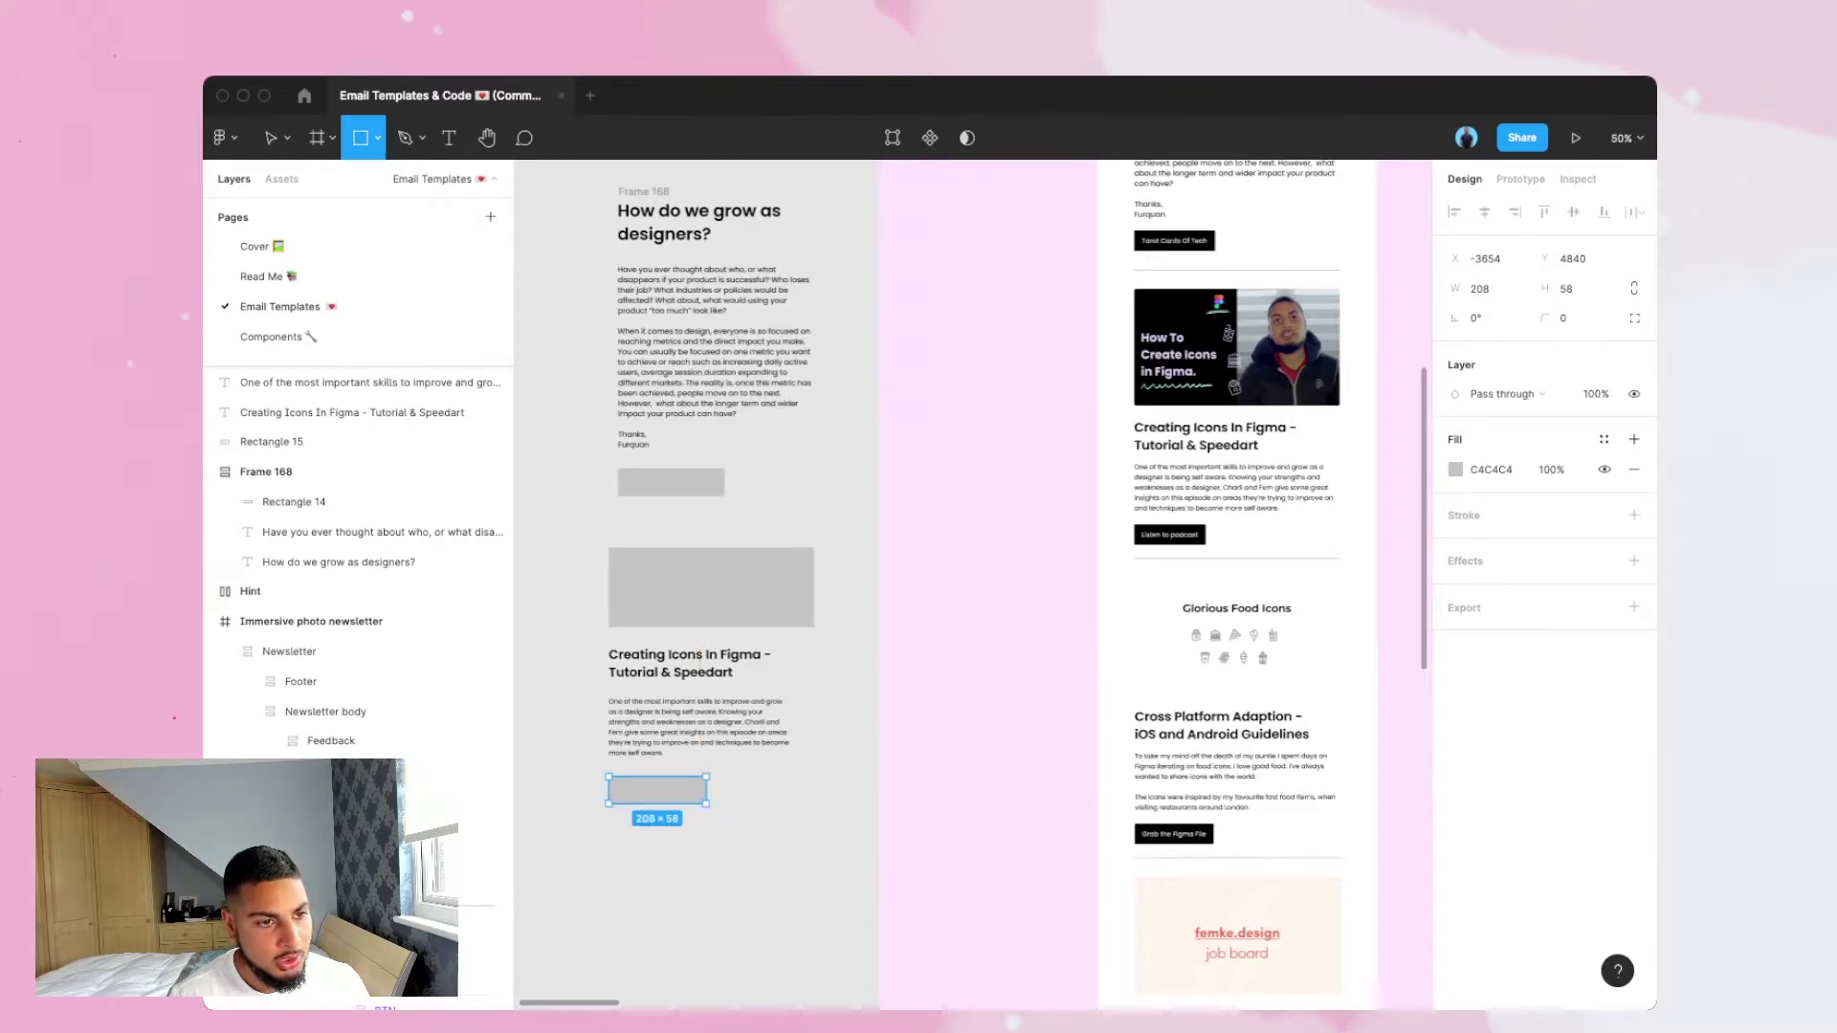
key(Escape)
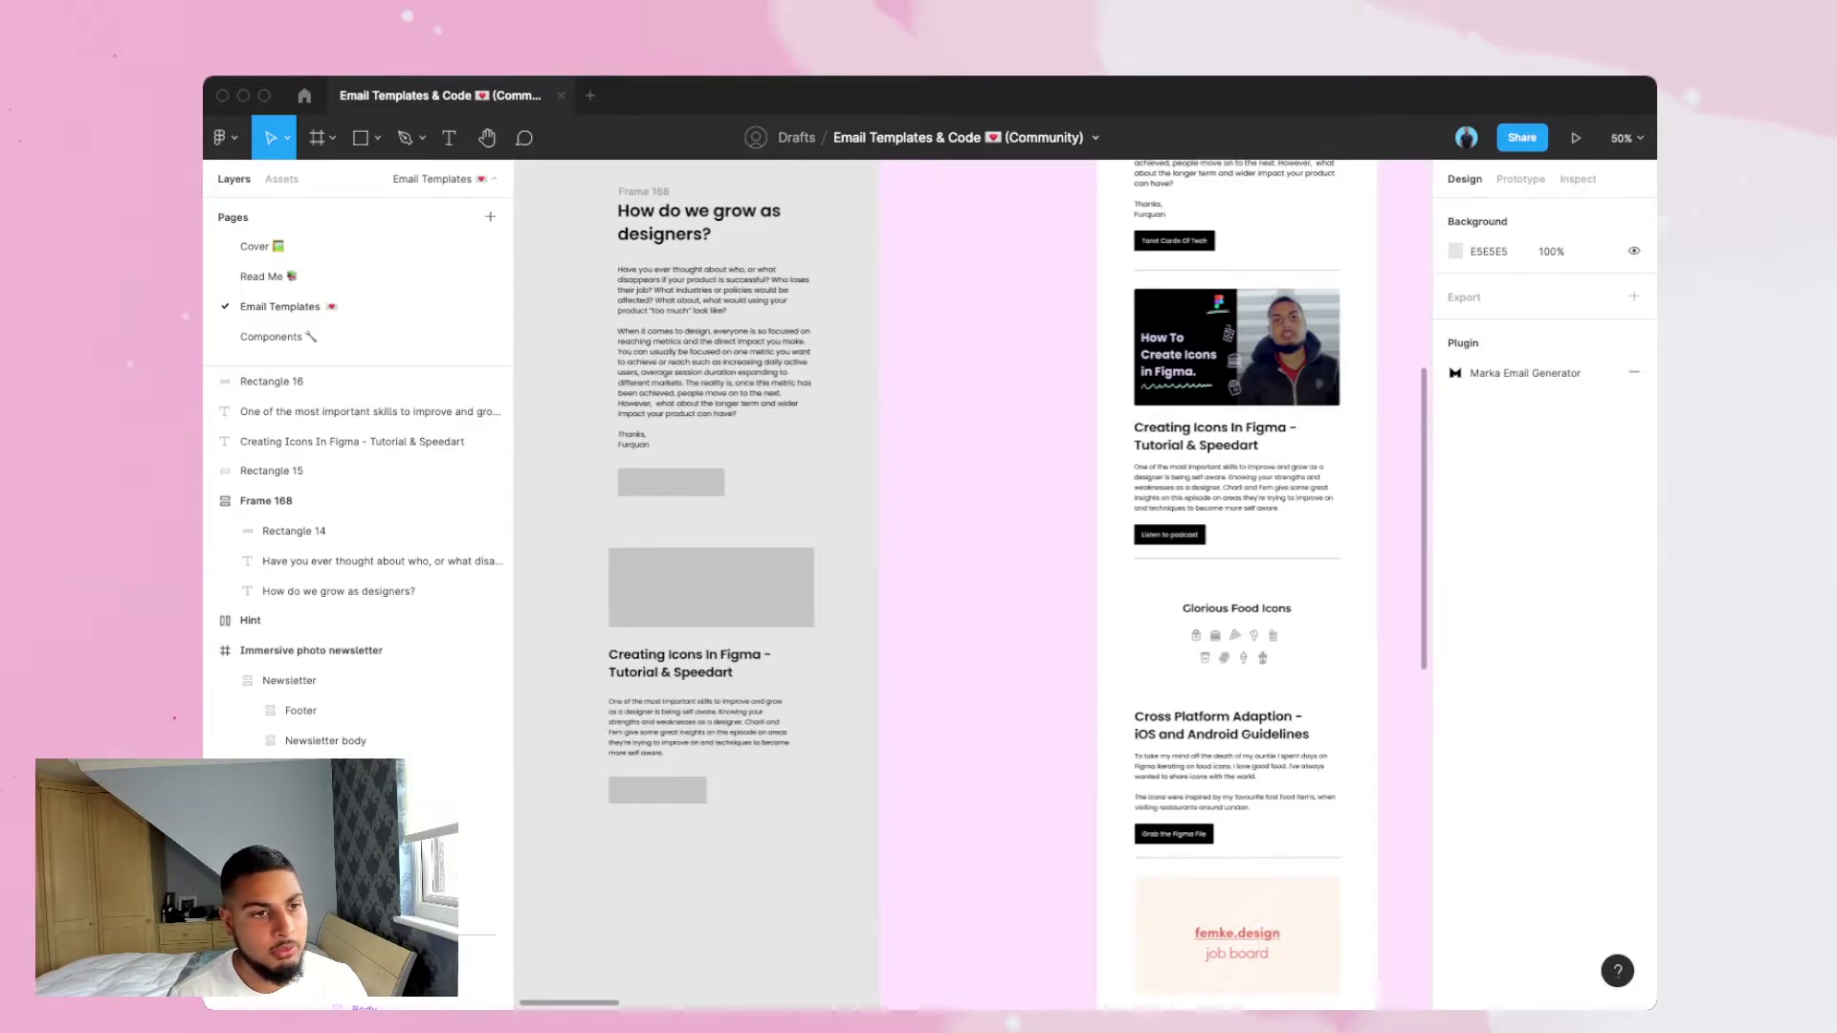
Wrap the thumbnail rectangle, heading, paragraph and button placeholder together in one vertical auto layout frame.
drag(795, 841, 596, 544)
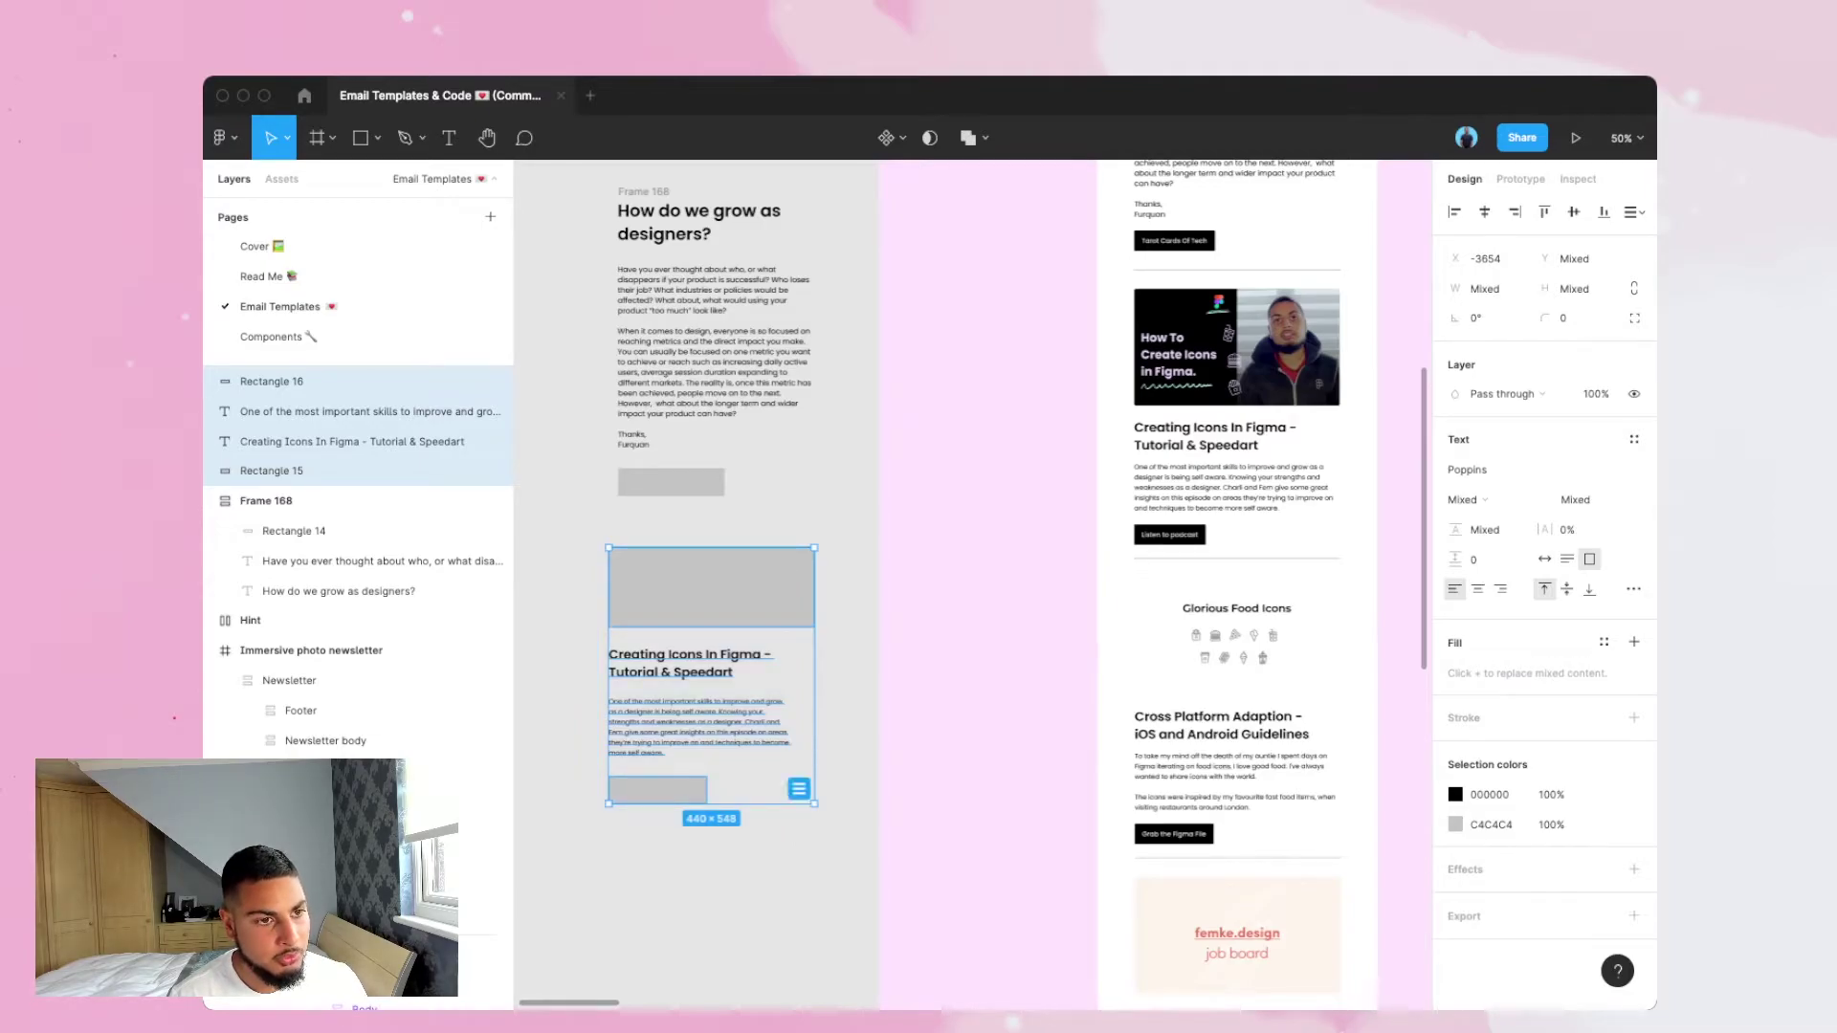
key(shift+a)
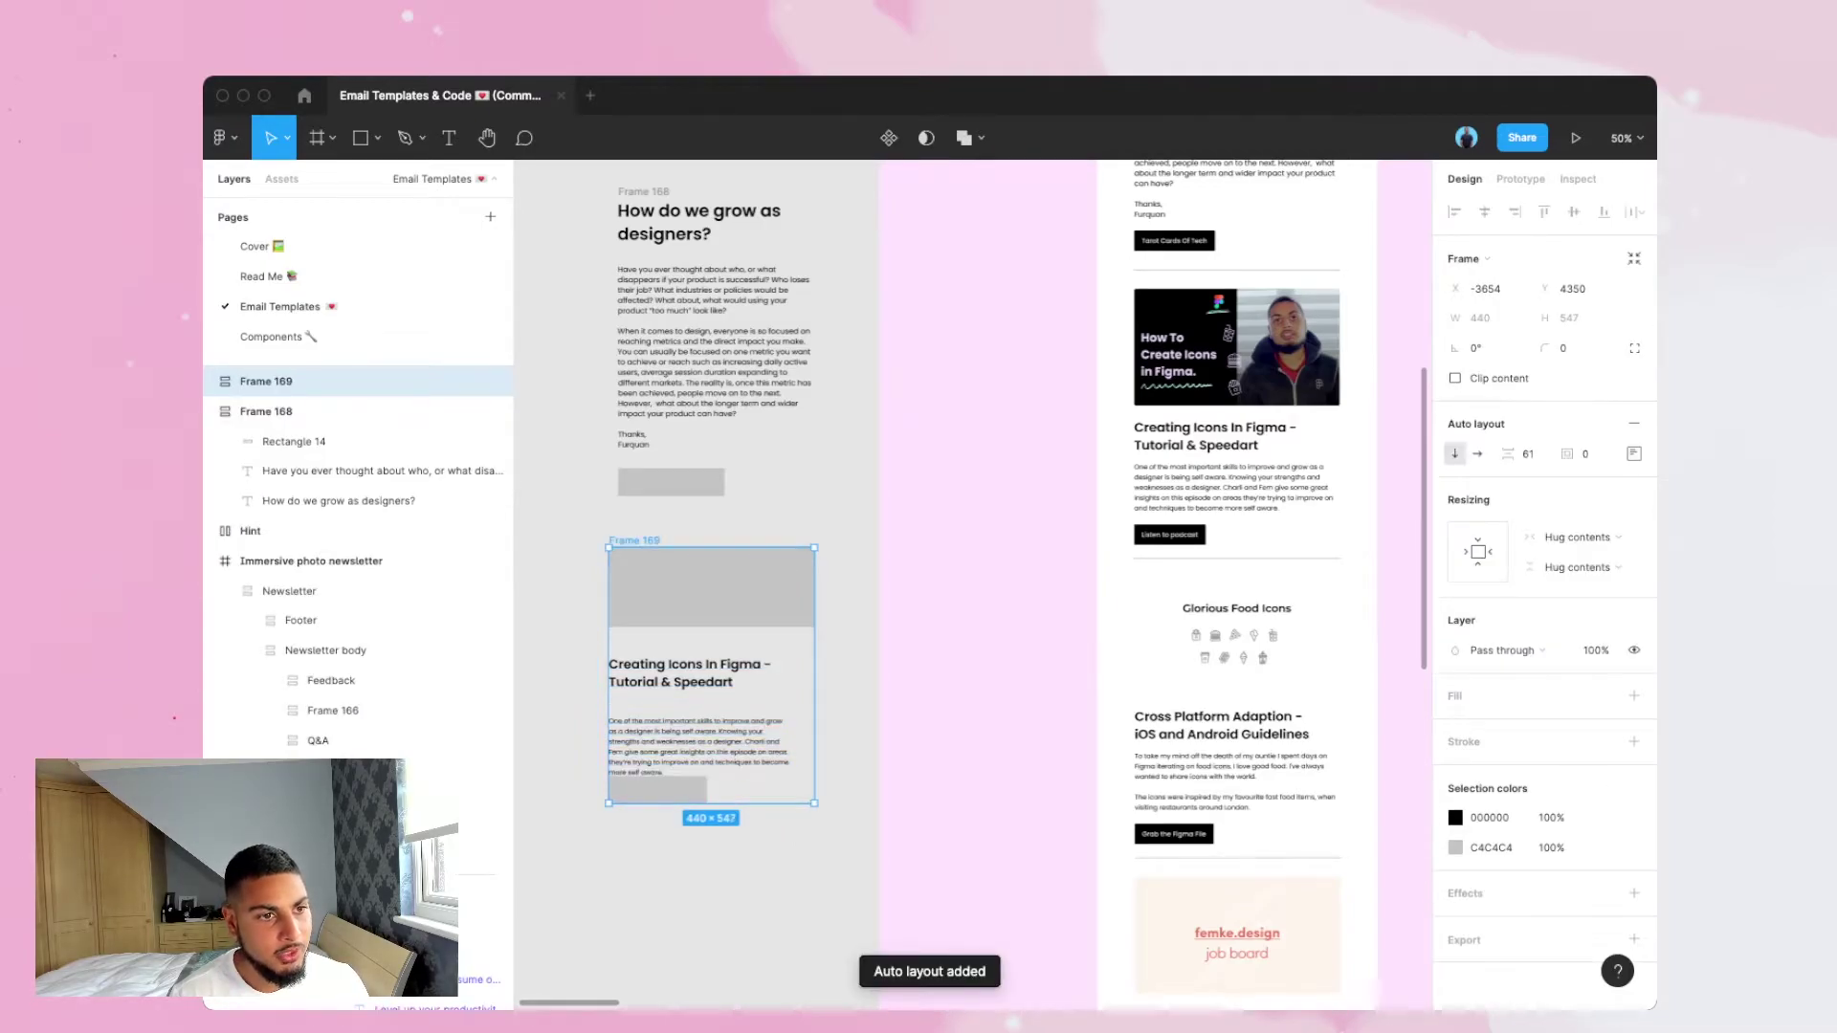
click(573, 660)
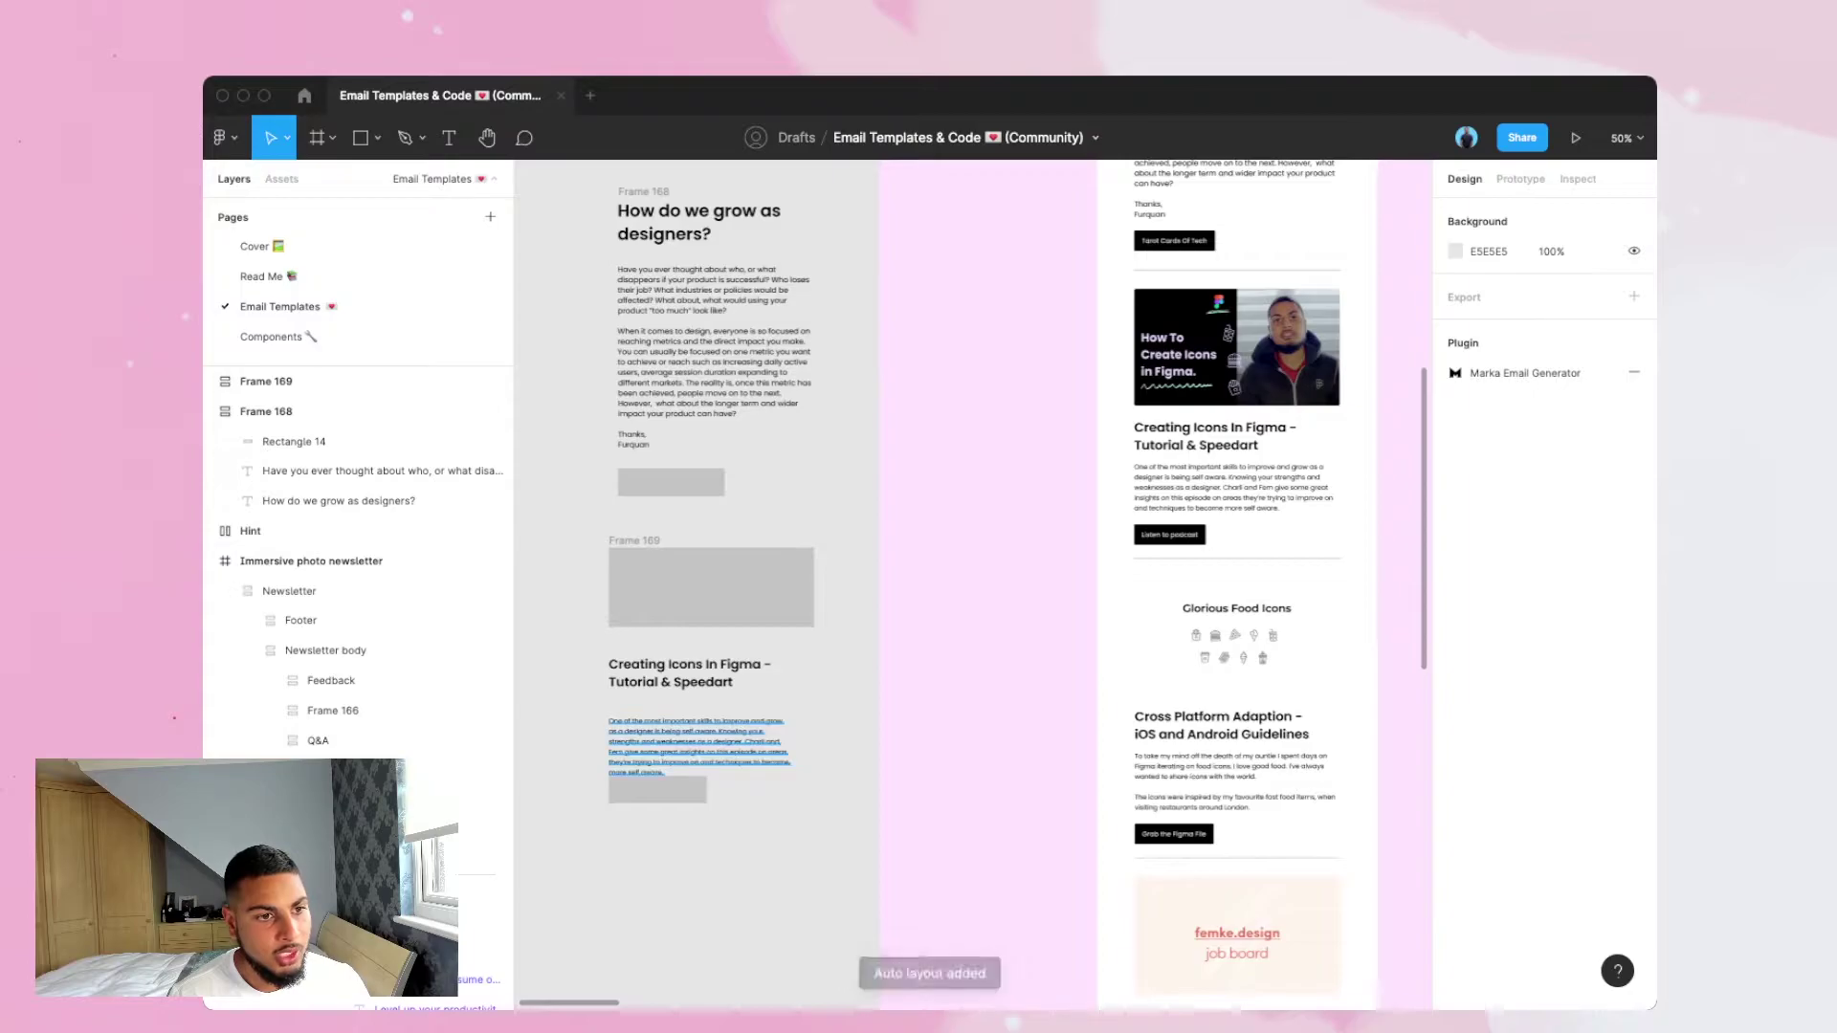
Set the story paragraph's vertical resizing in Frame 169 to Hug contents.
click(699, 742)
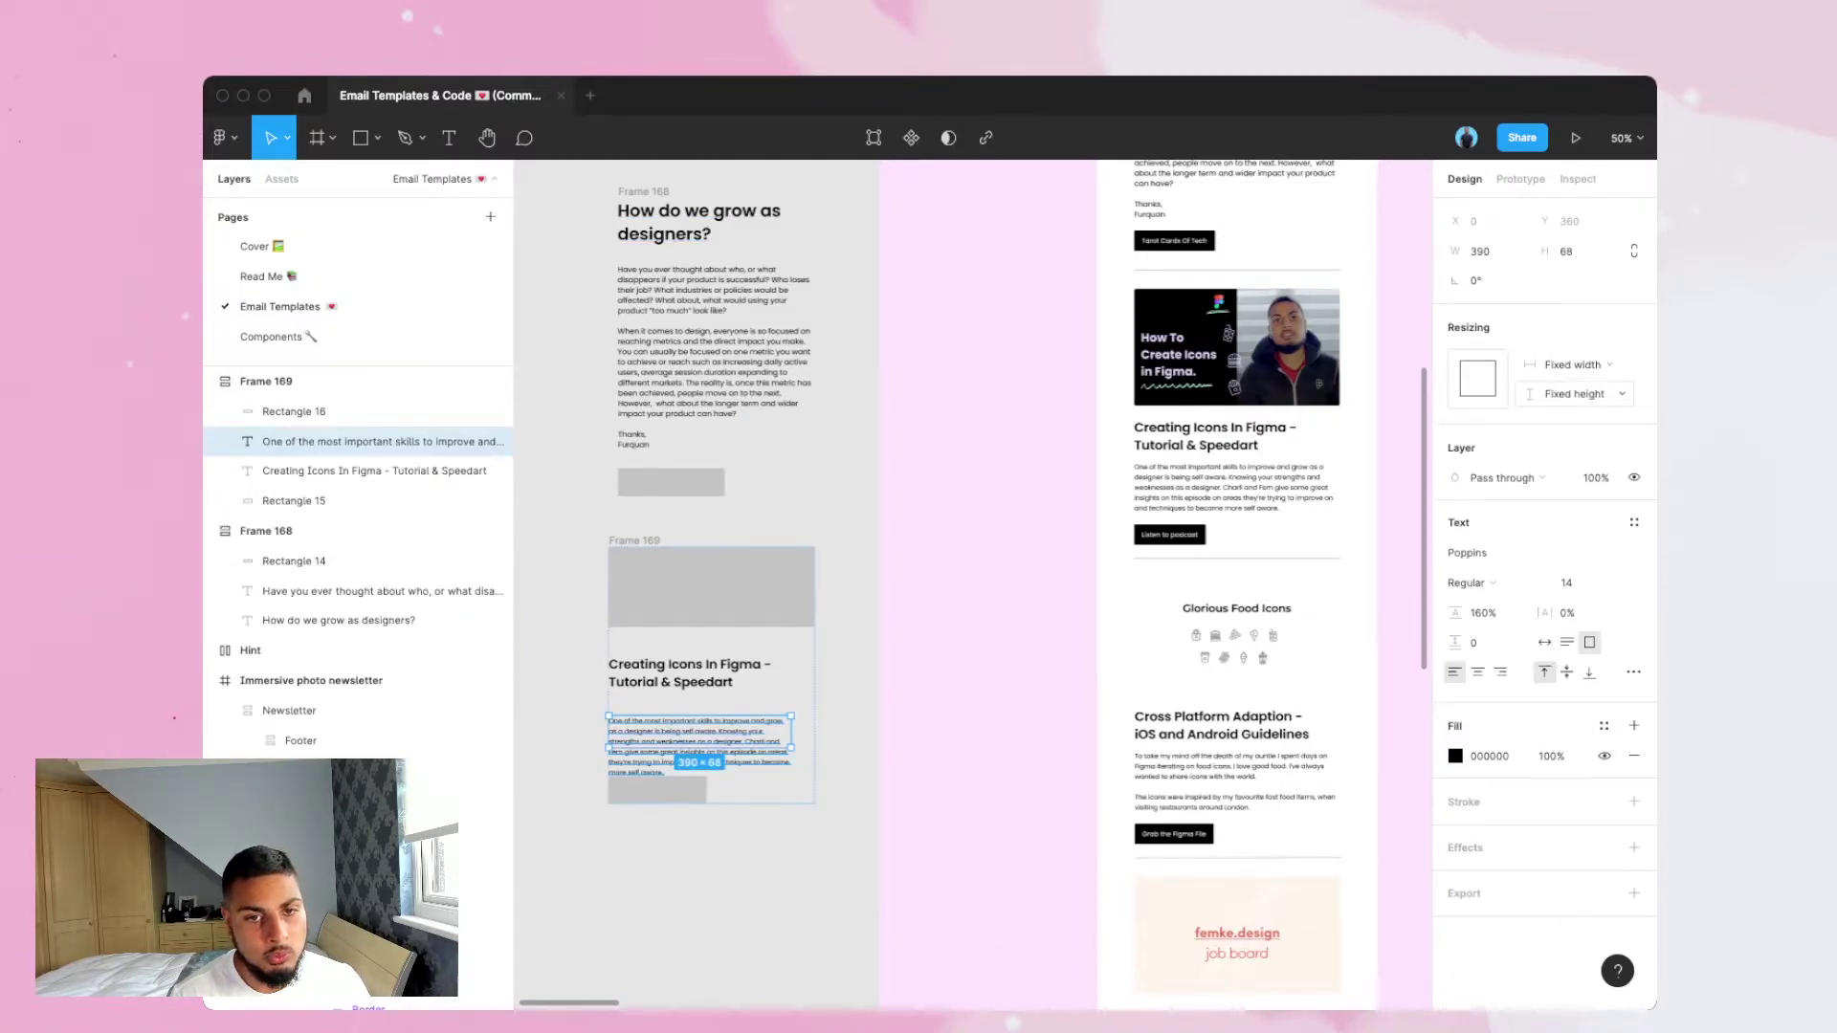
click(1574, 394)
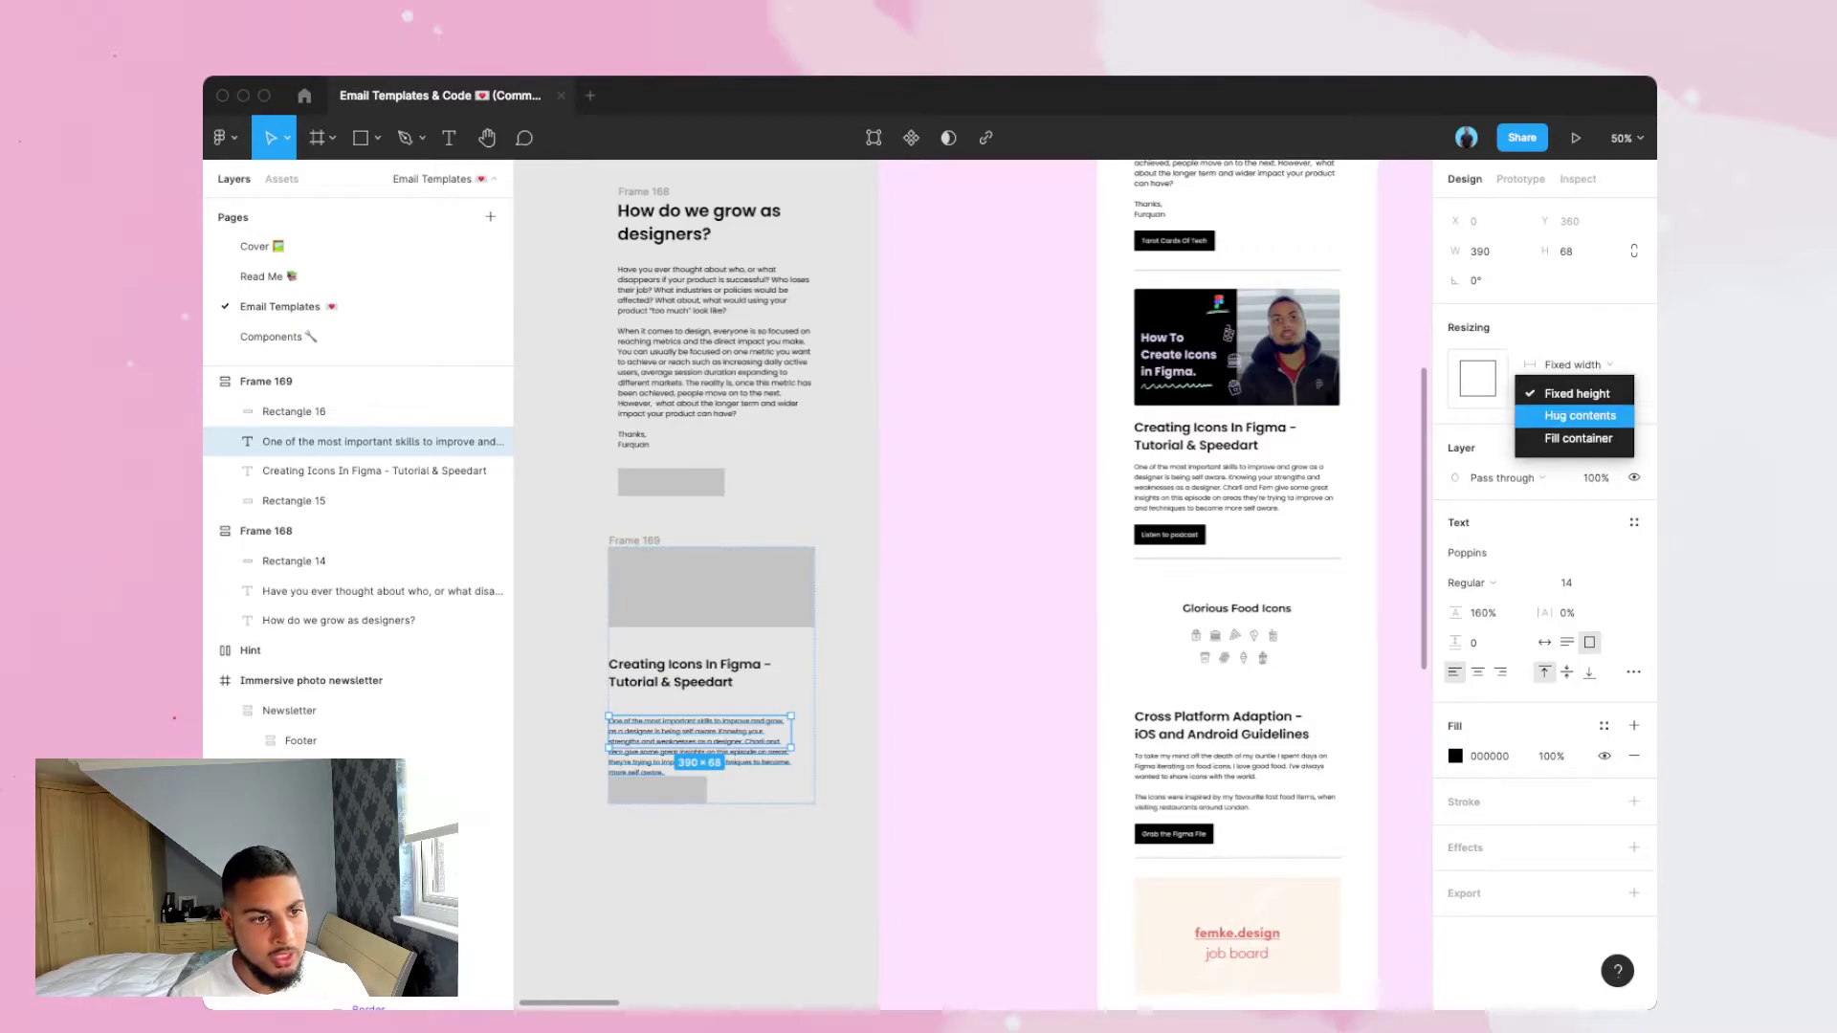
click(1579, 416)
Paste the story paragraph's text into its text box several times to test the auto layout, and undo the pastes.
key(Return)
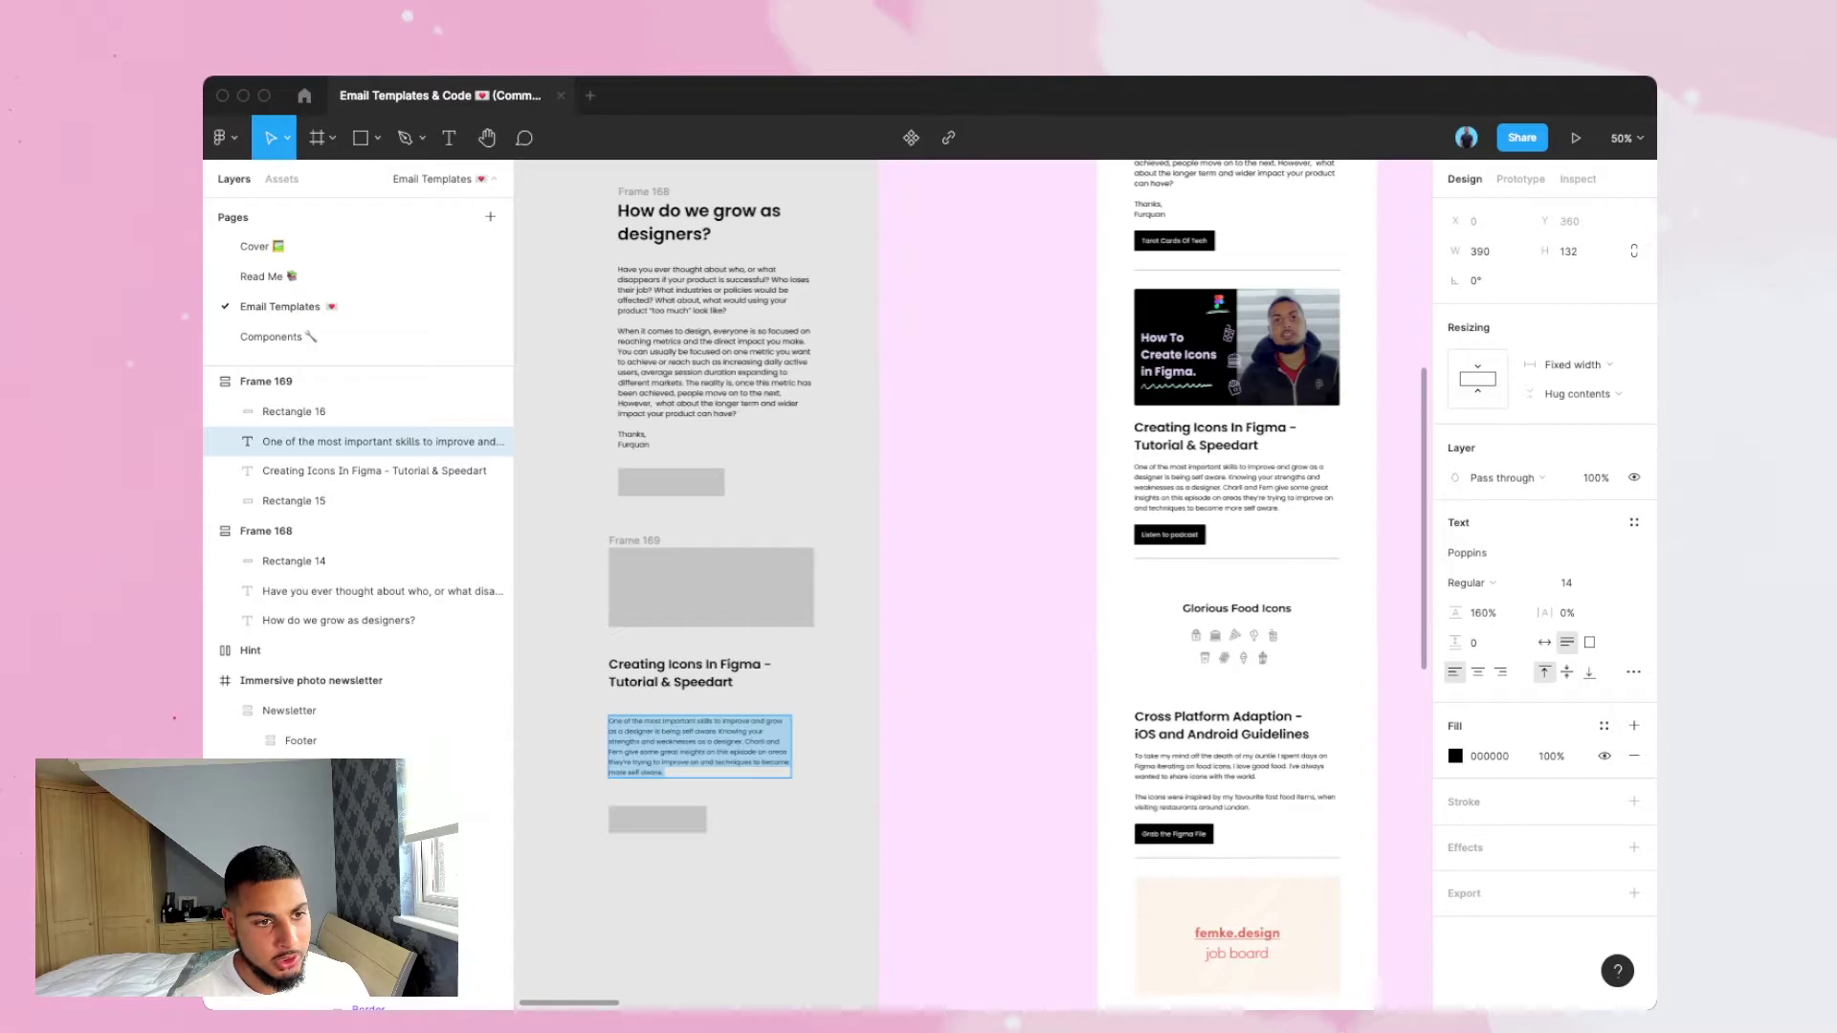
key(super+v)
key(super+v)
key(super+v)
key(super+v)
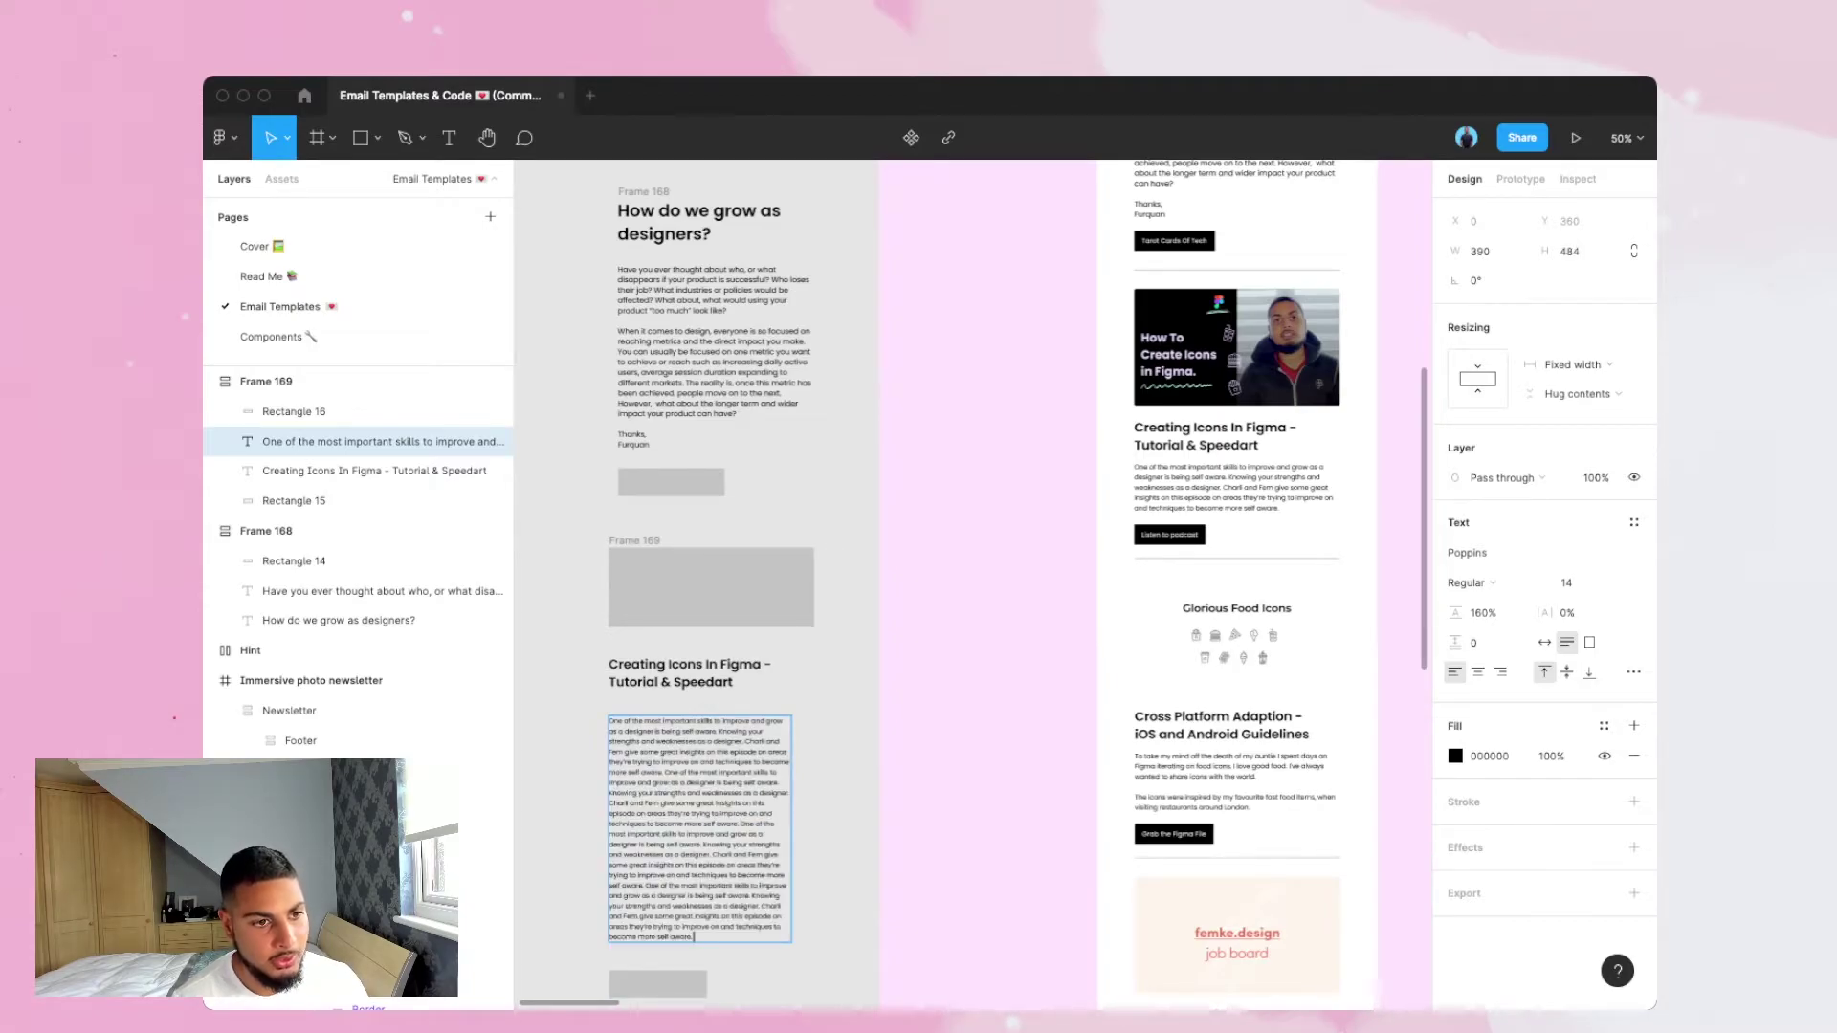
key(super+z)
key(super+z)
key(super+z)
key(Escape)
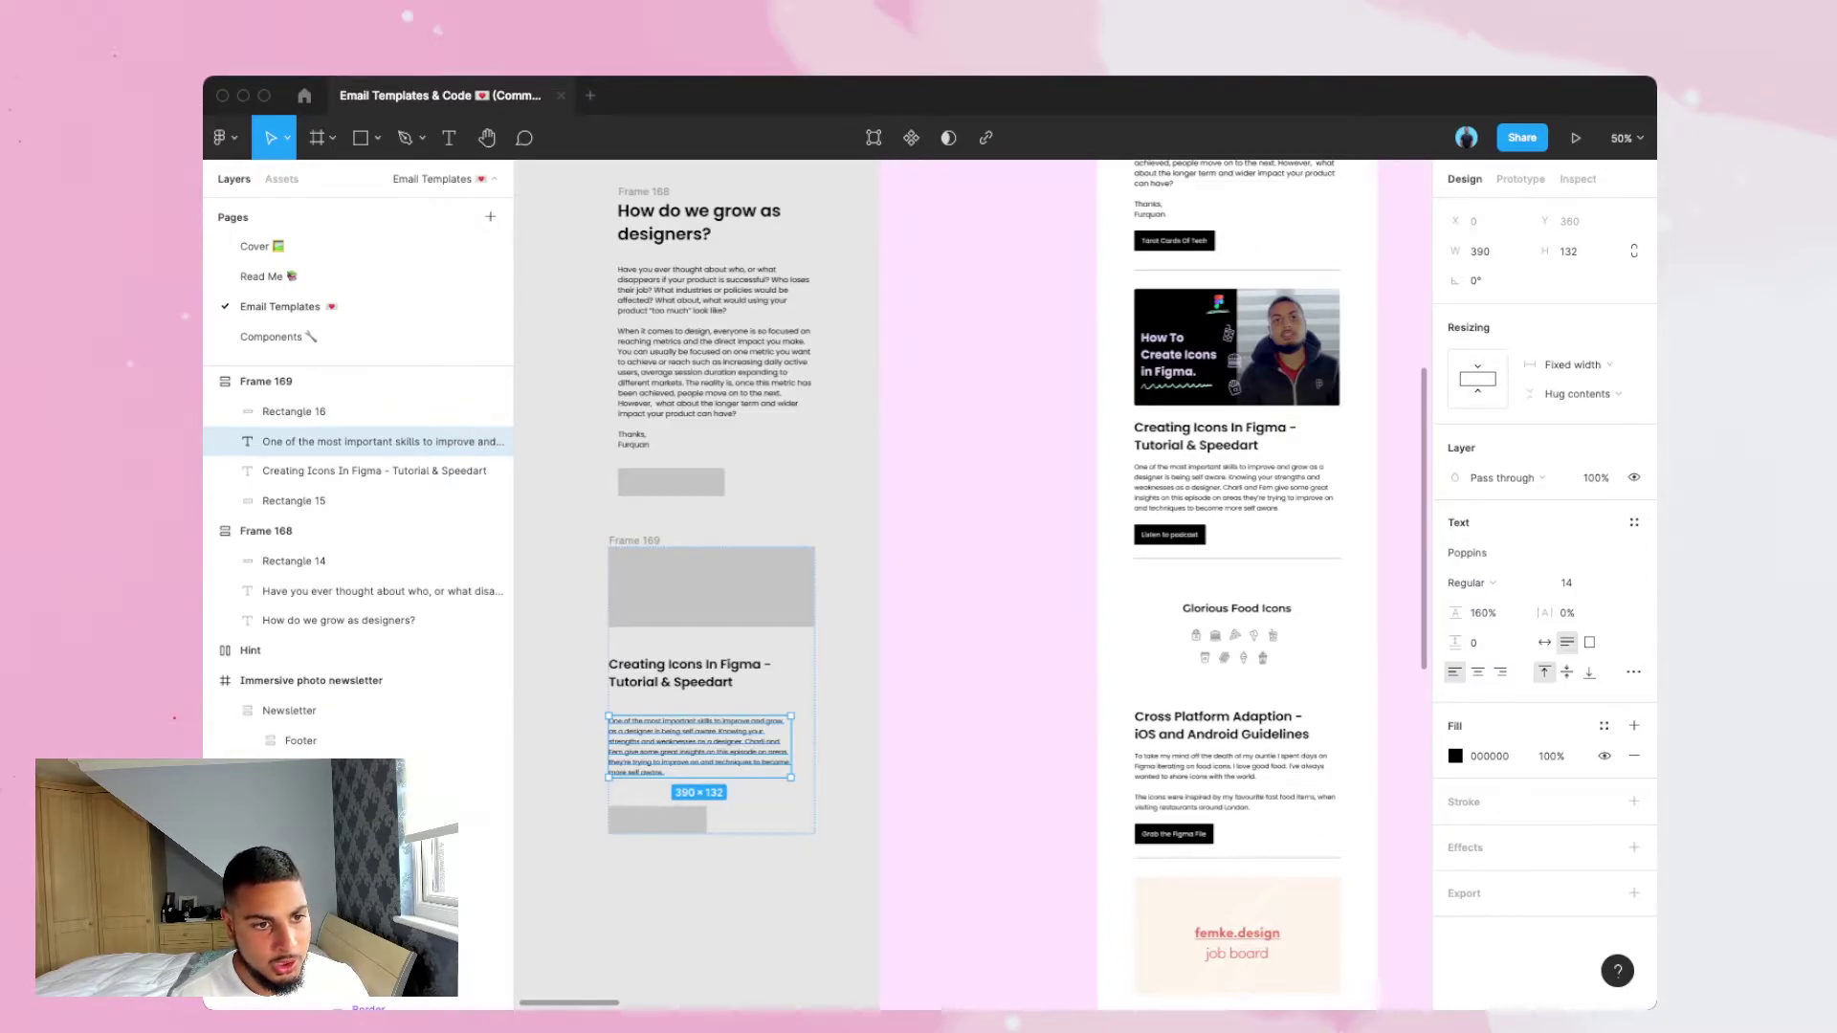
Widen the story paragraph and the heading in Frame 169 to 440 to match the thumbnail's width.
drag(791, 746, 814, 742)
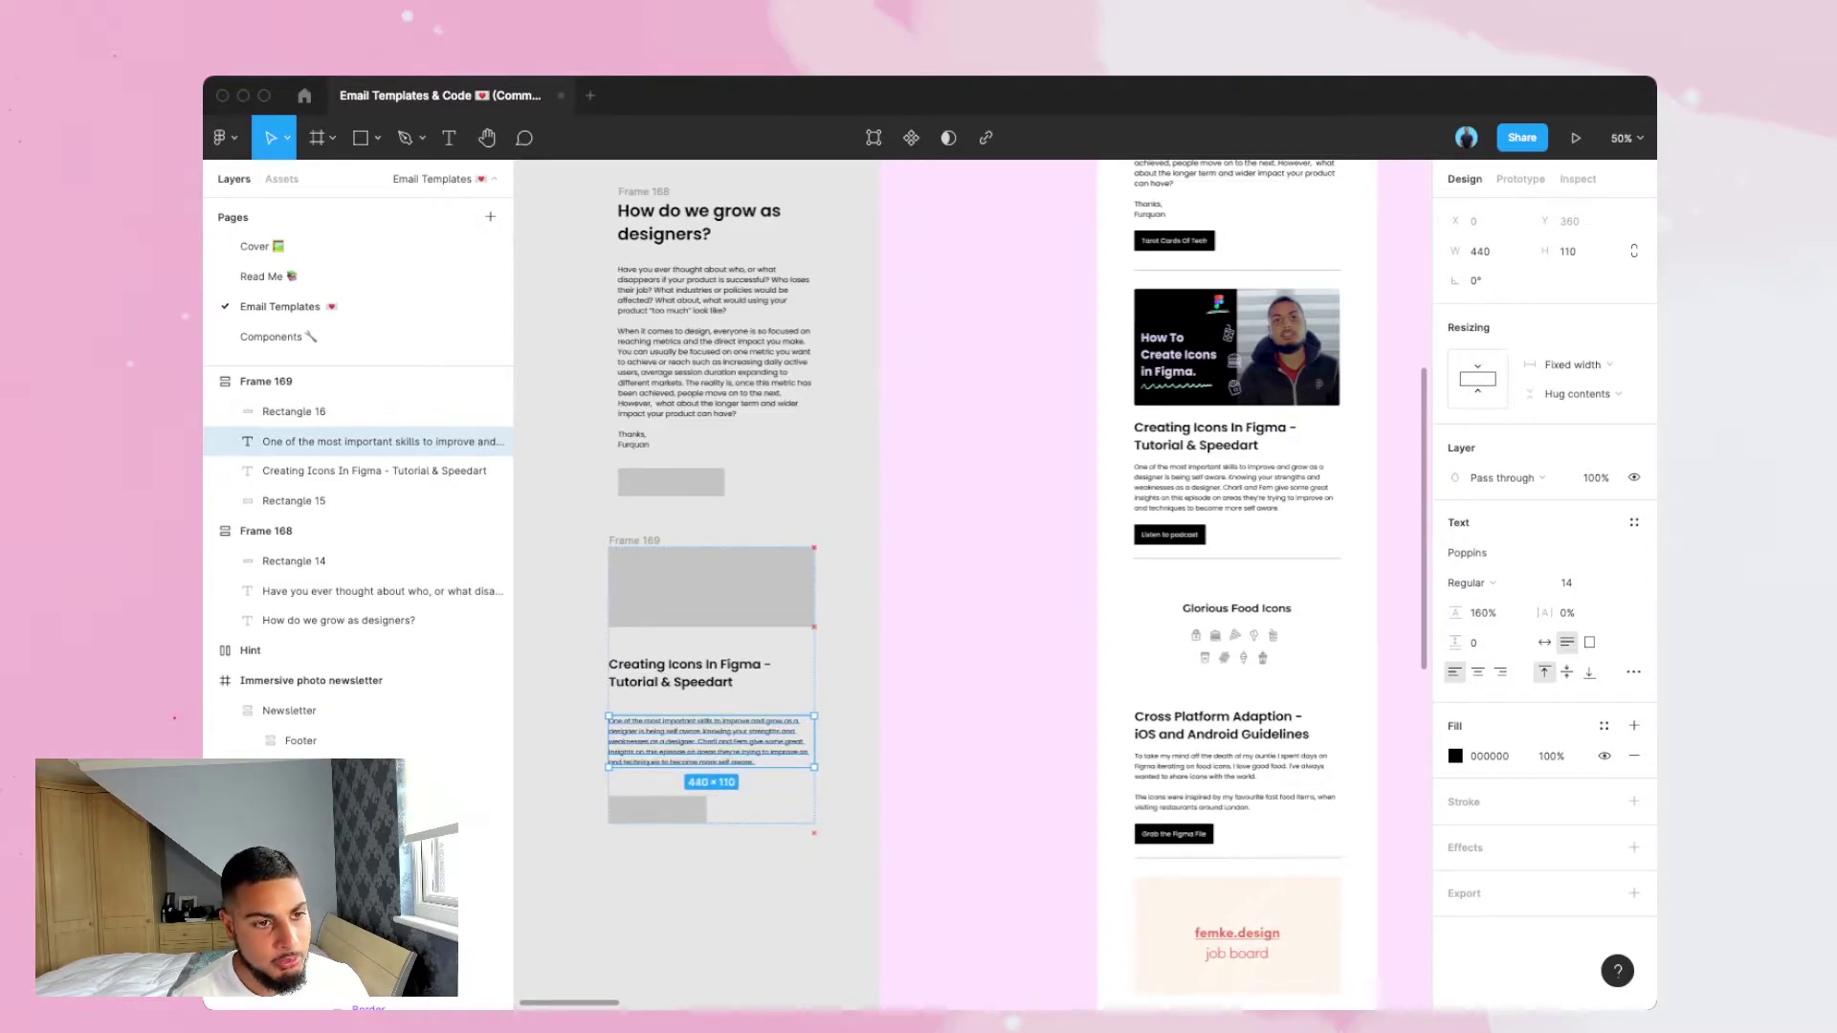
click(469, 471)
drag(791, 673, 814, 672)
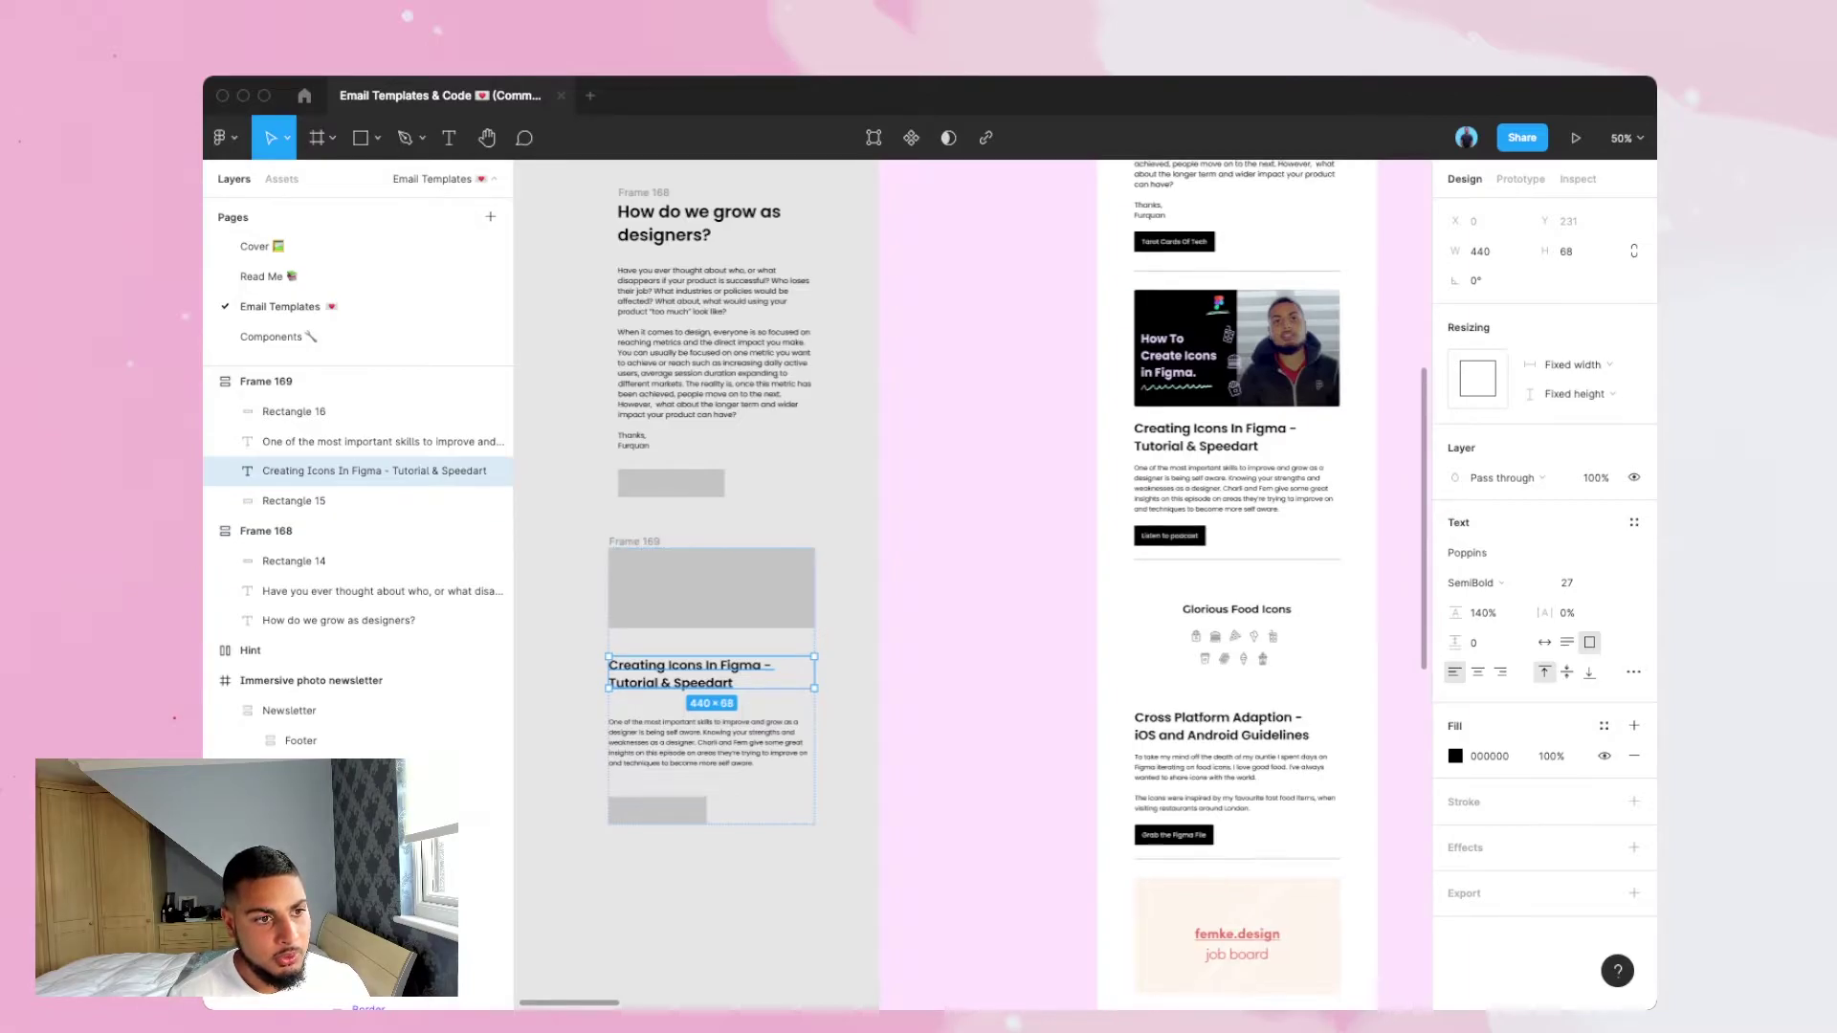
Check the auto layout spacing of the newsletter's News Story and set Frame 169's item spacing to 28.
scroll(711, 588, up, 1)
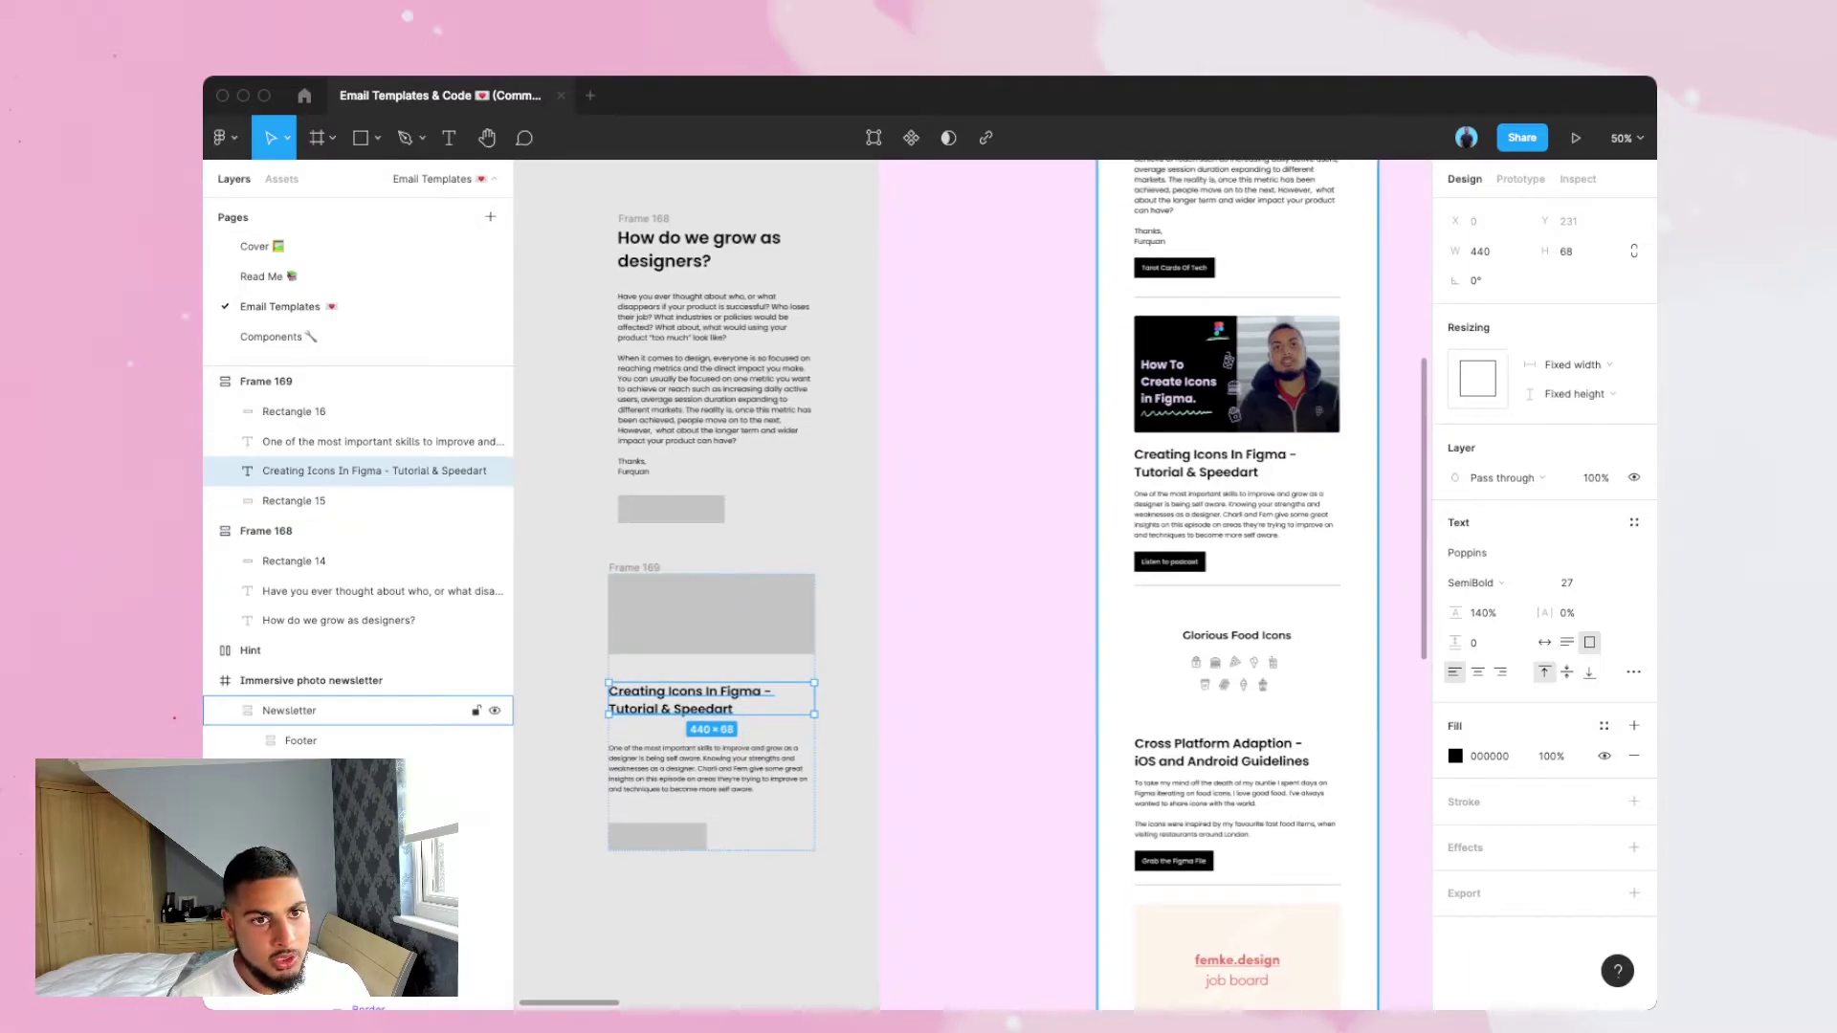
double_click(1217, 463)
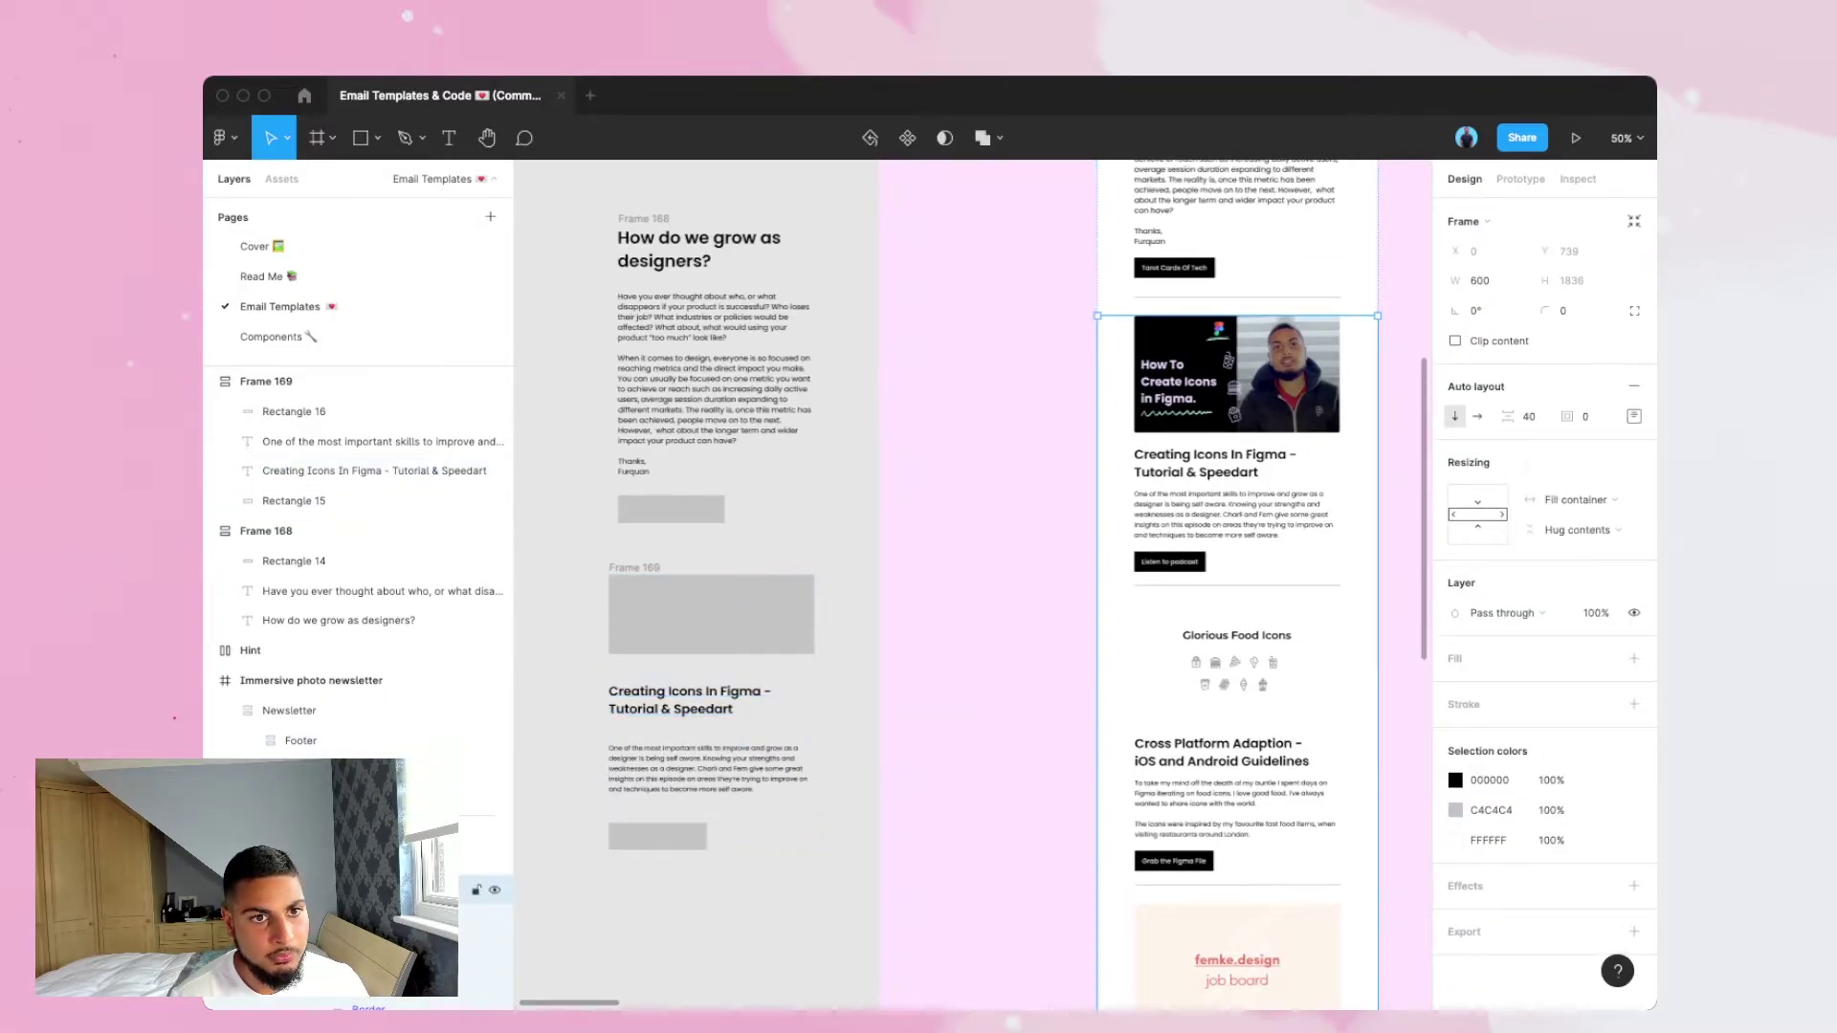
double_click(1217, 463)
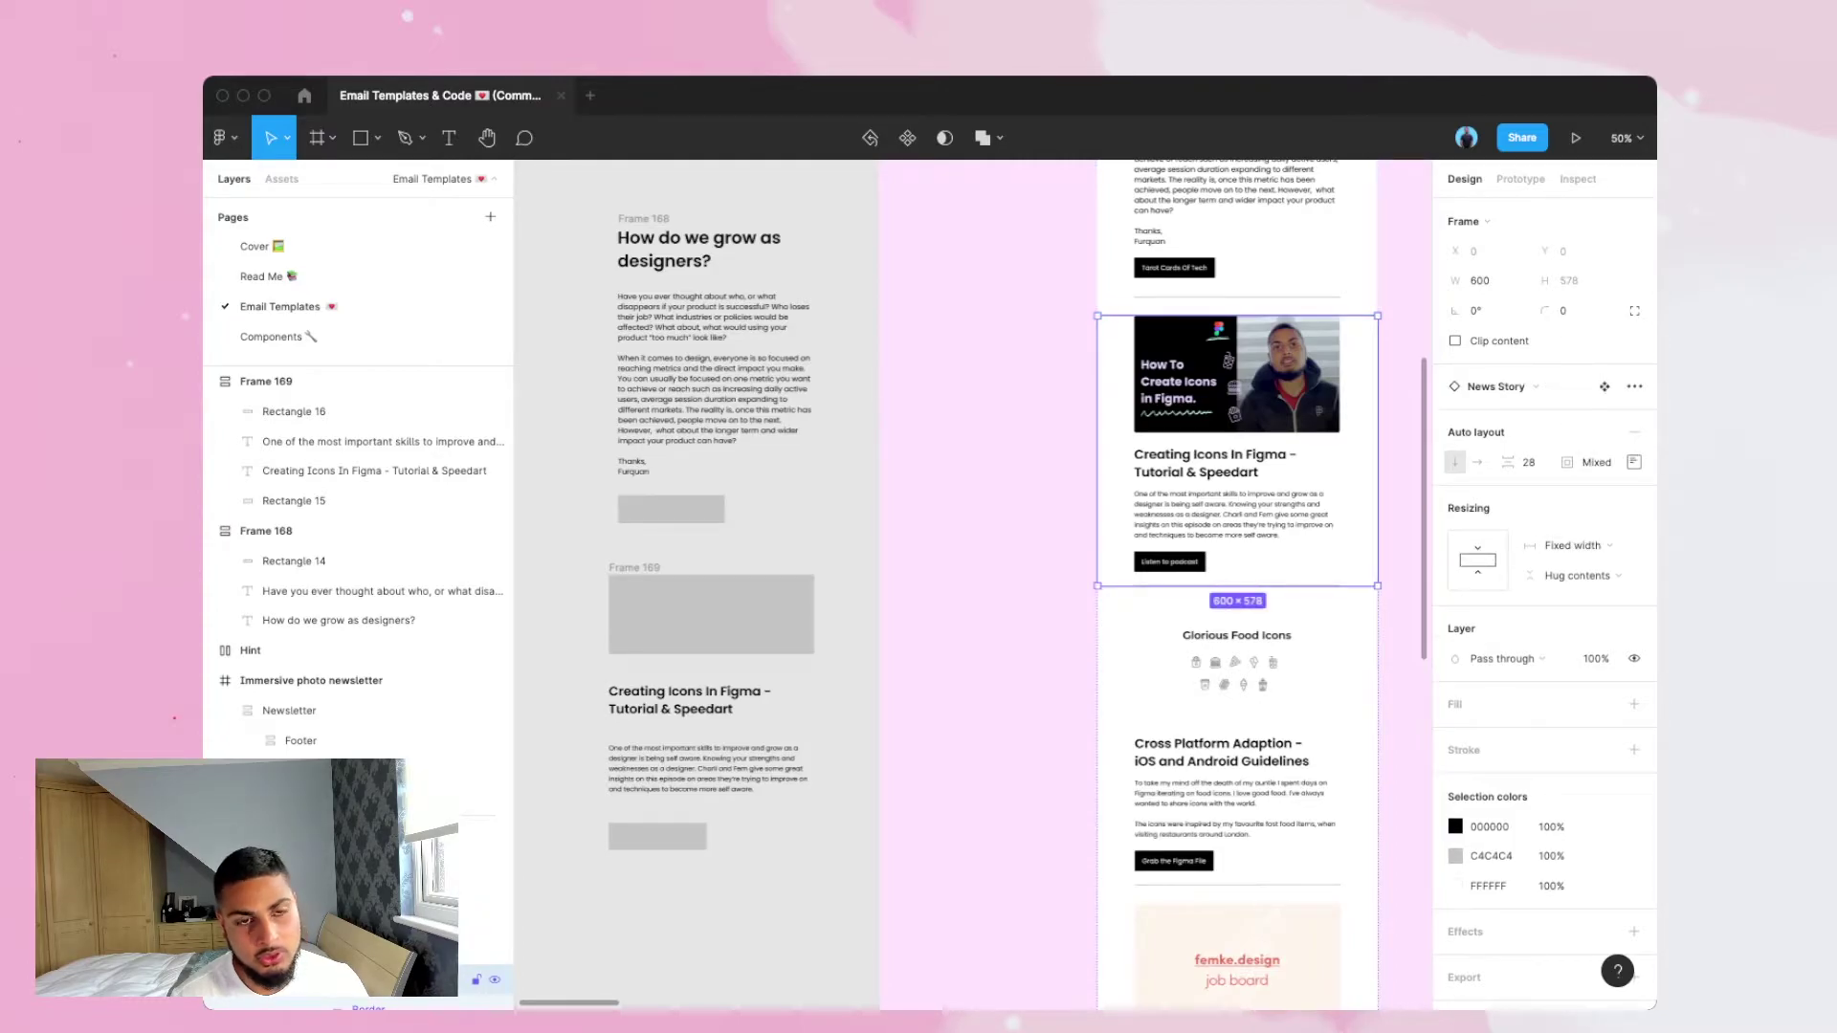
click(266, 381)
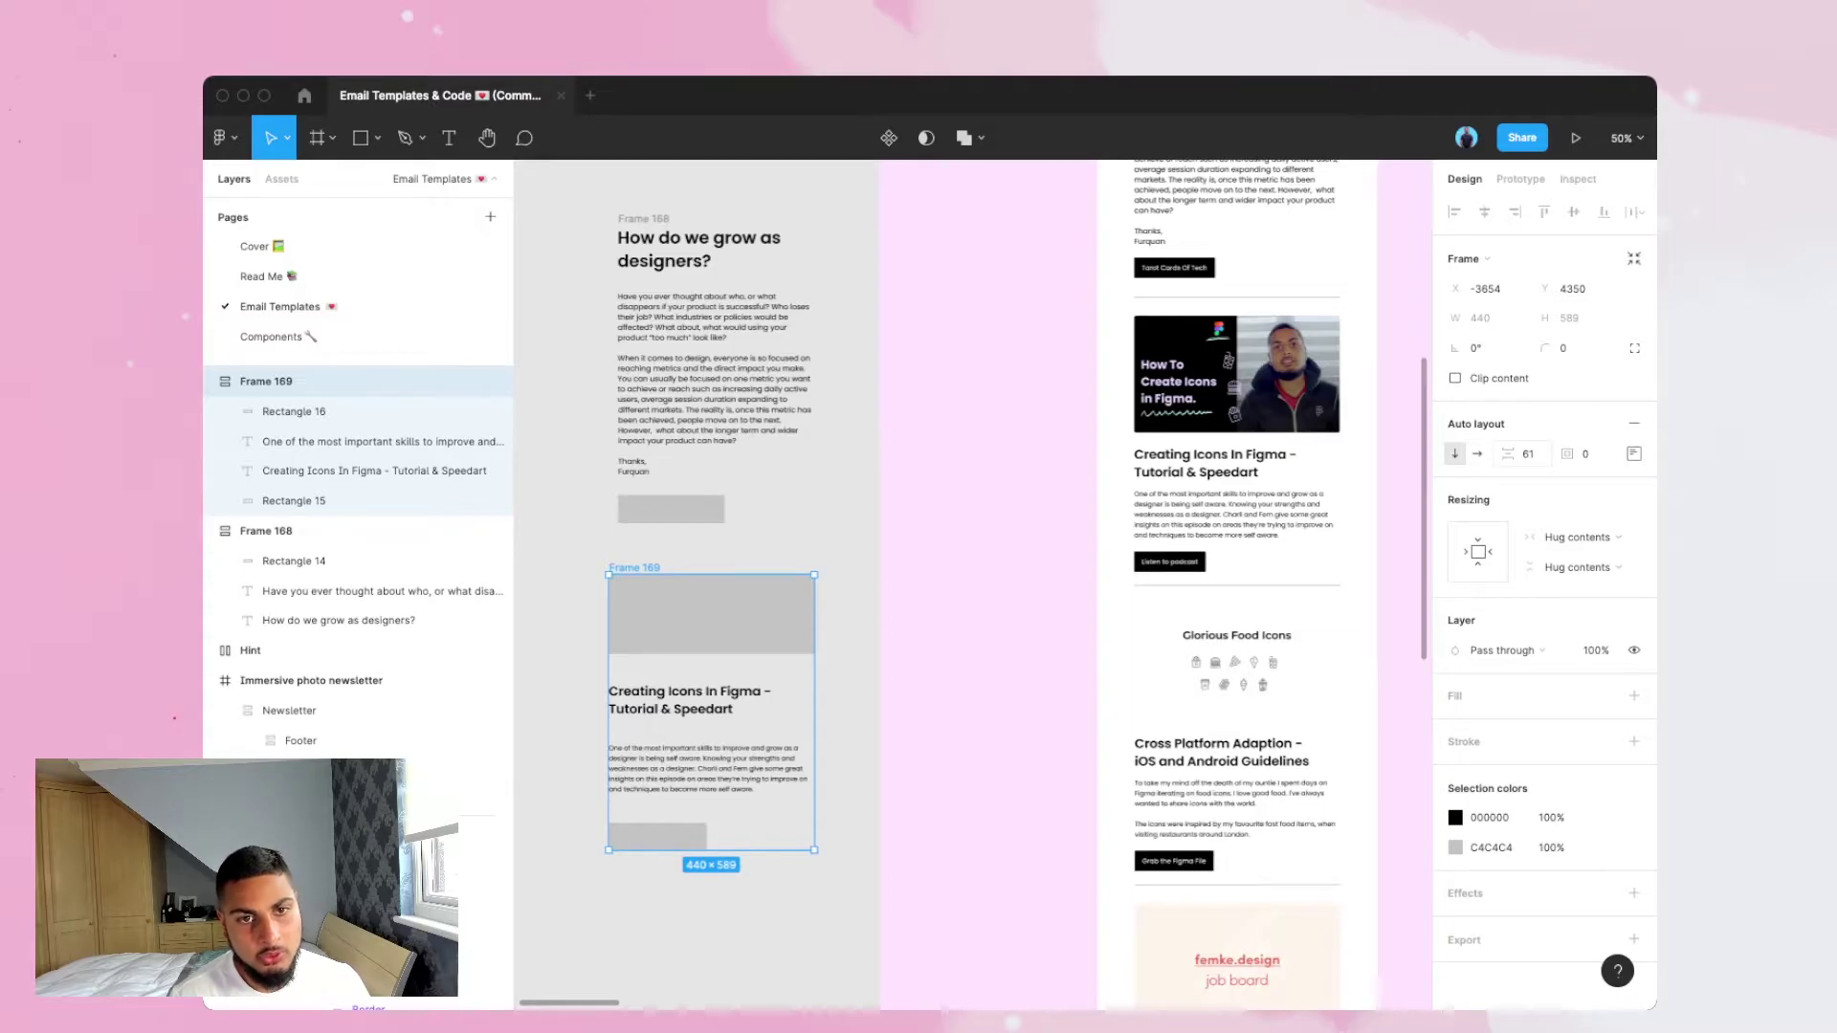
click(1527, 453)
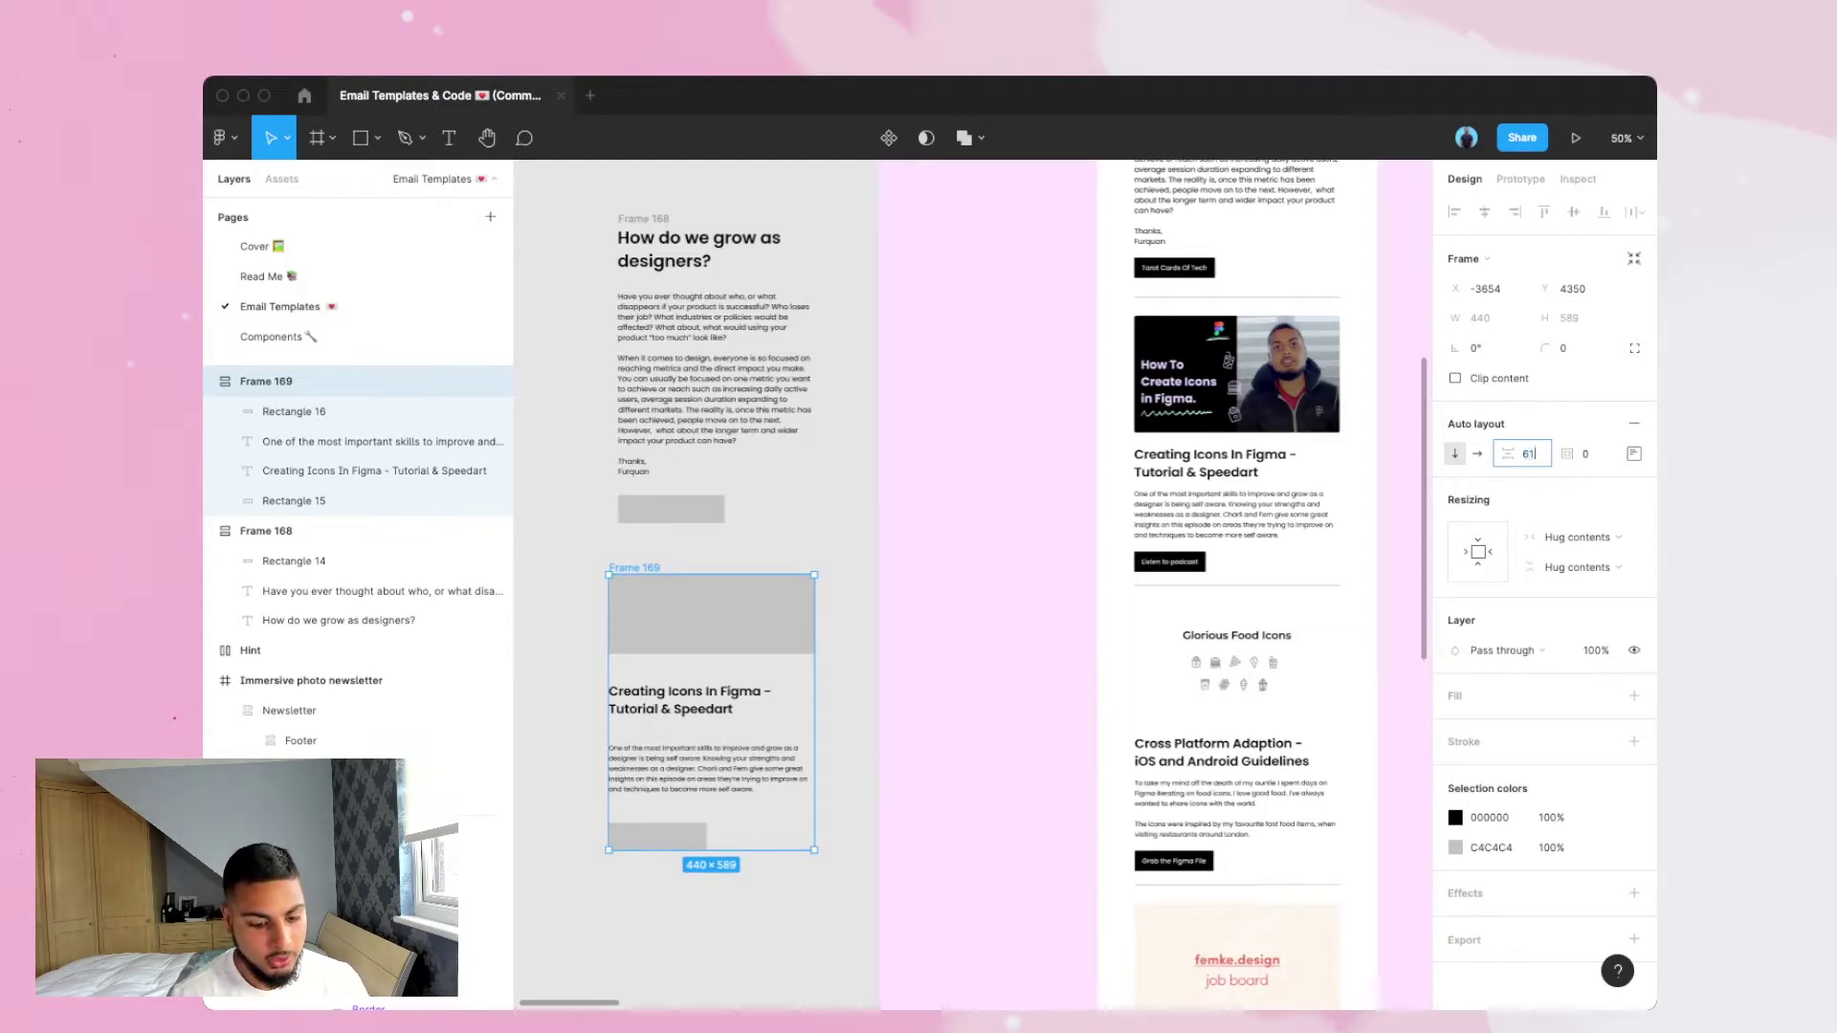
text(28)
key(Return)
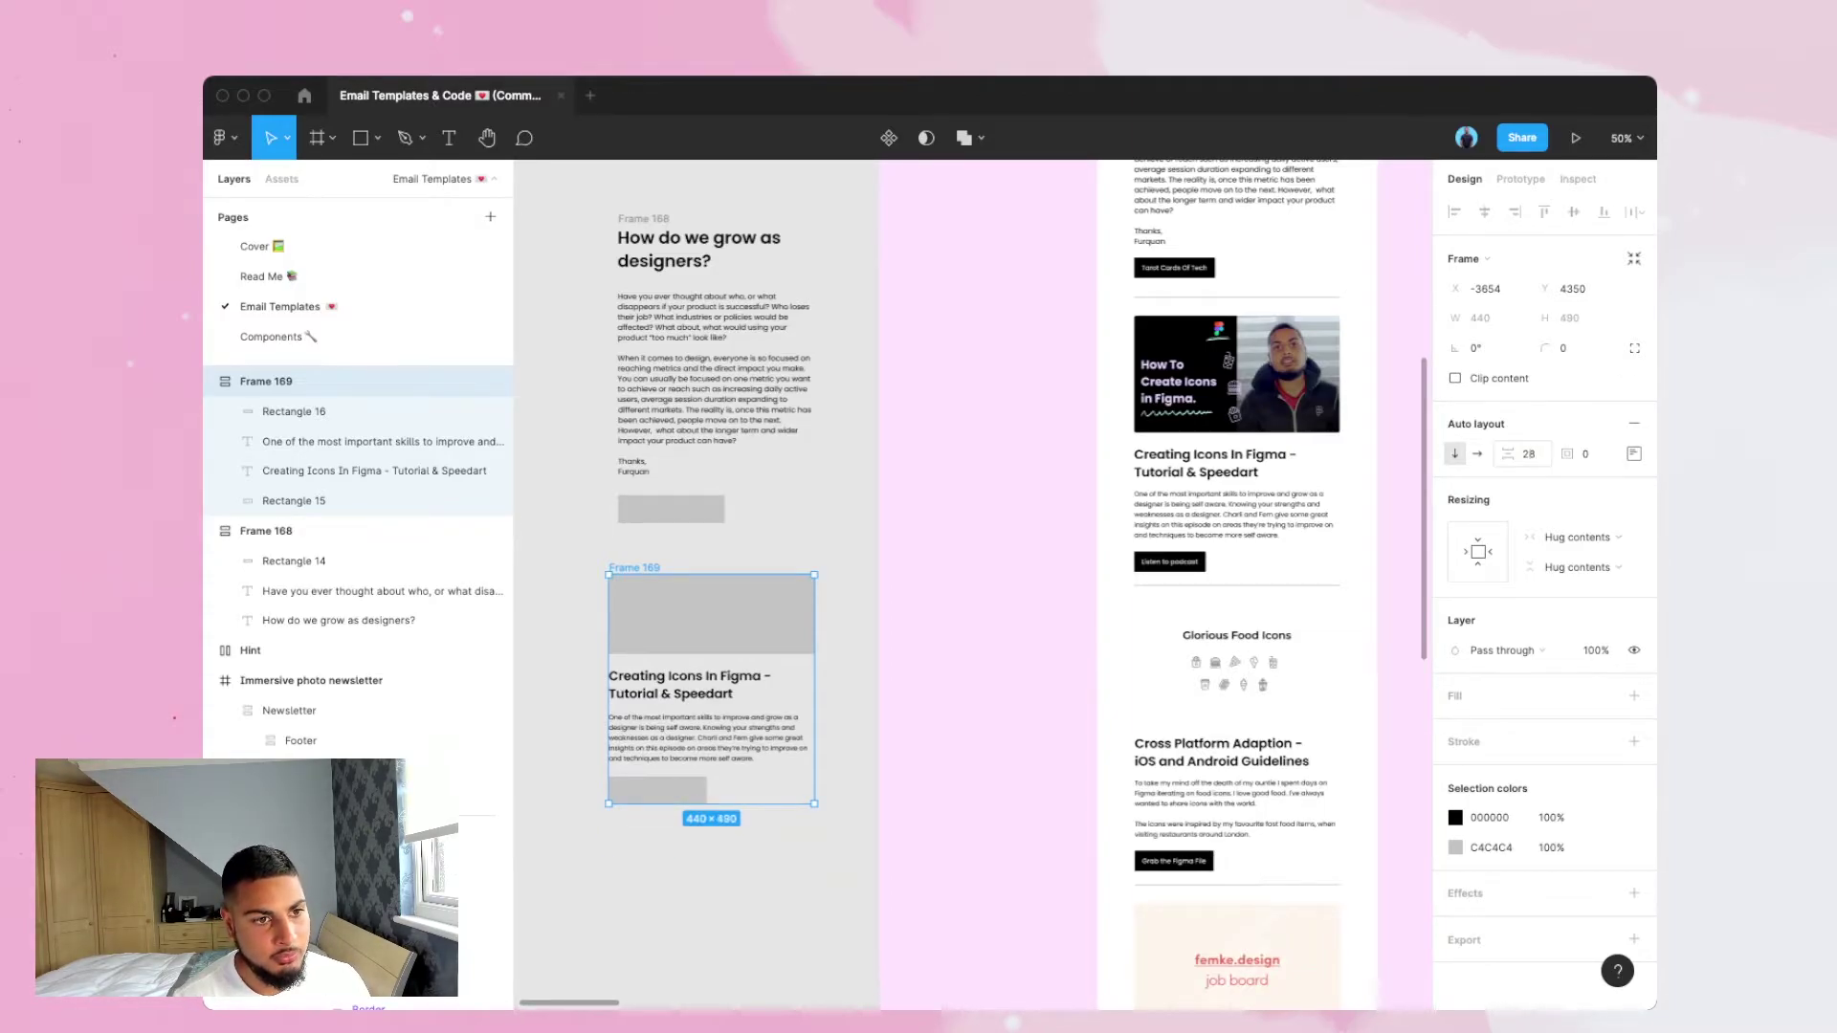
key(Escape)
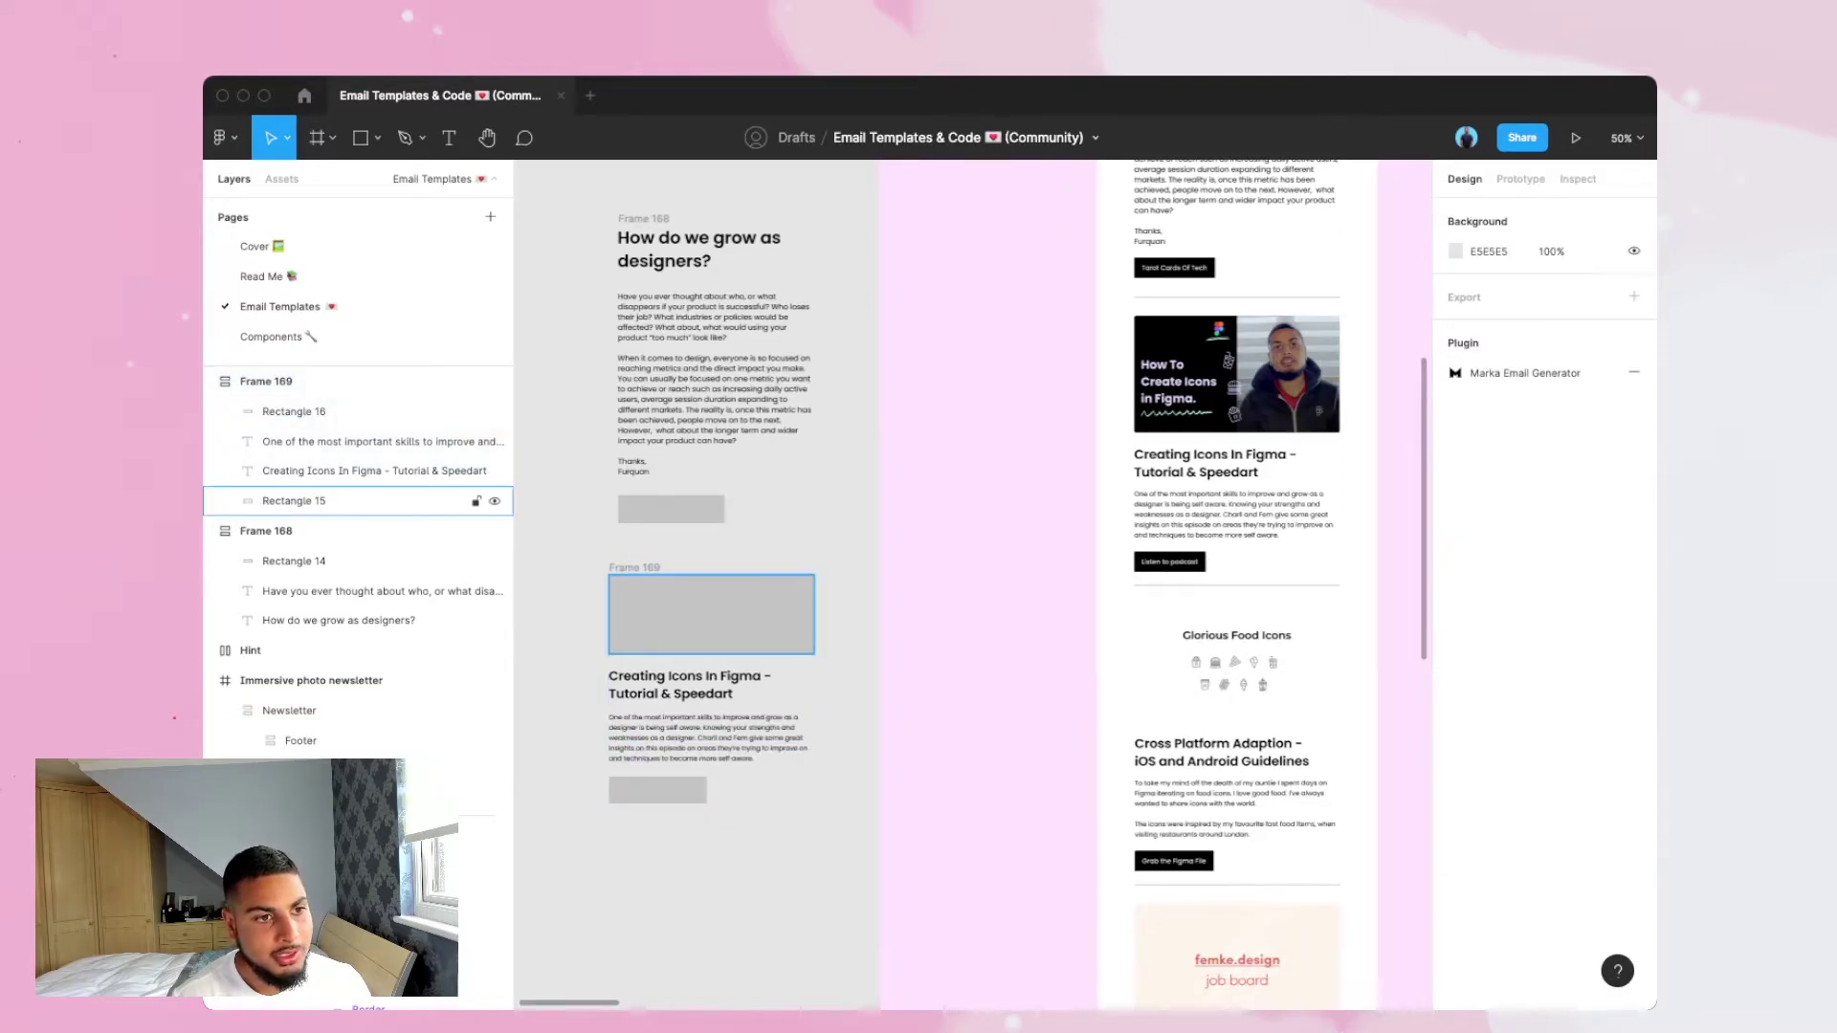
Change the thumbnail rectangle's fill to an image and load the femke.design job board picture into it.
click(383, 501)
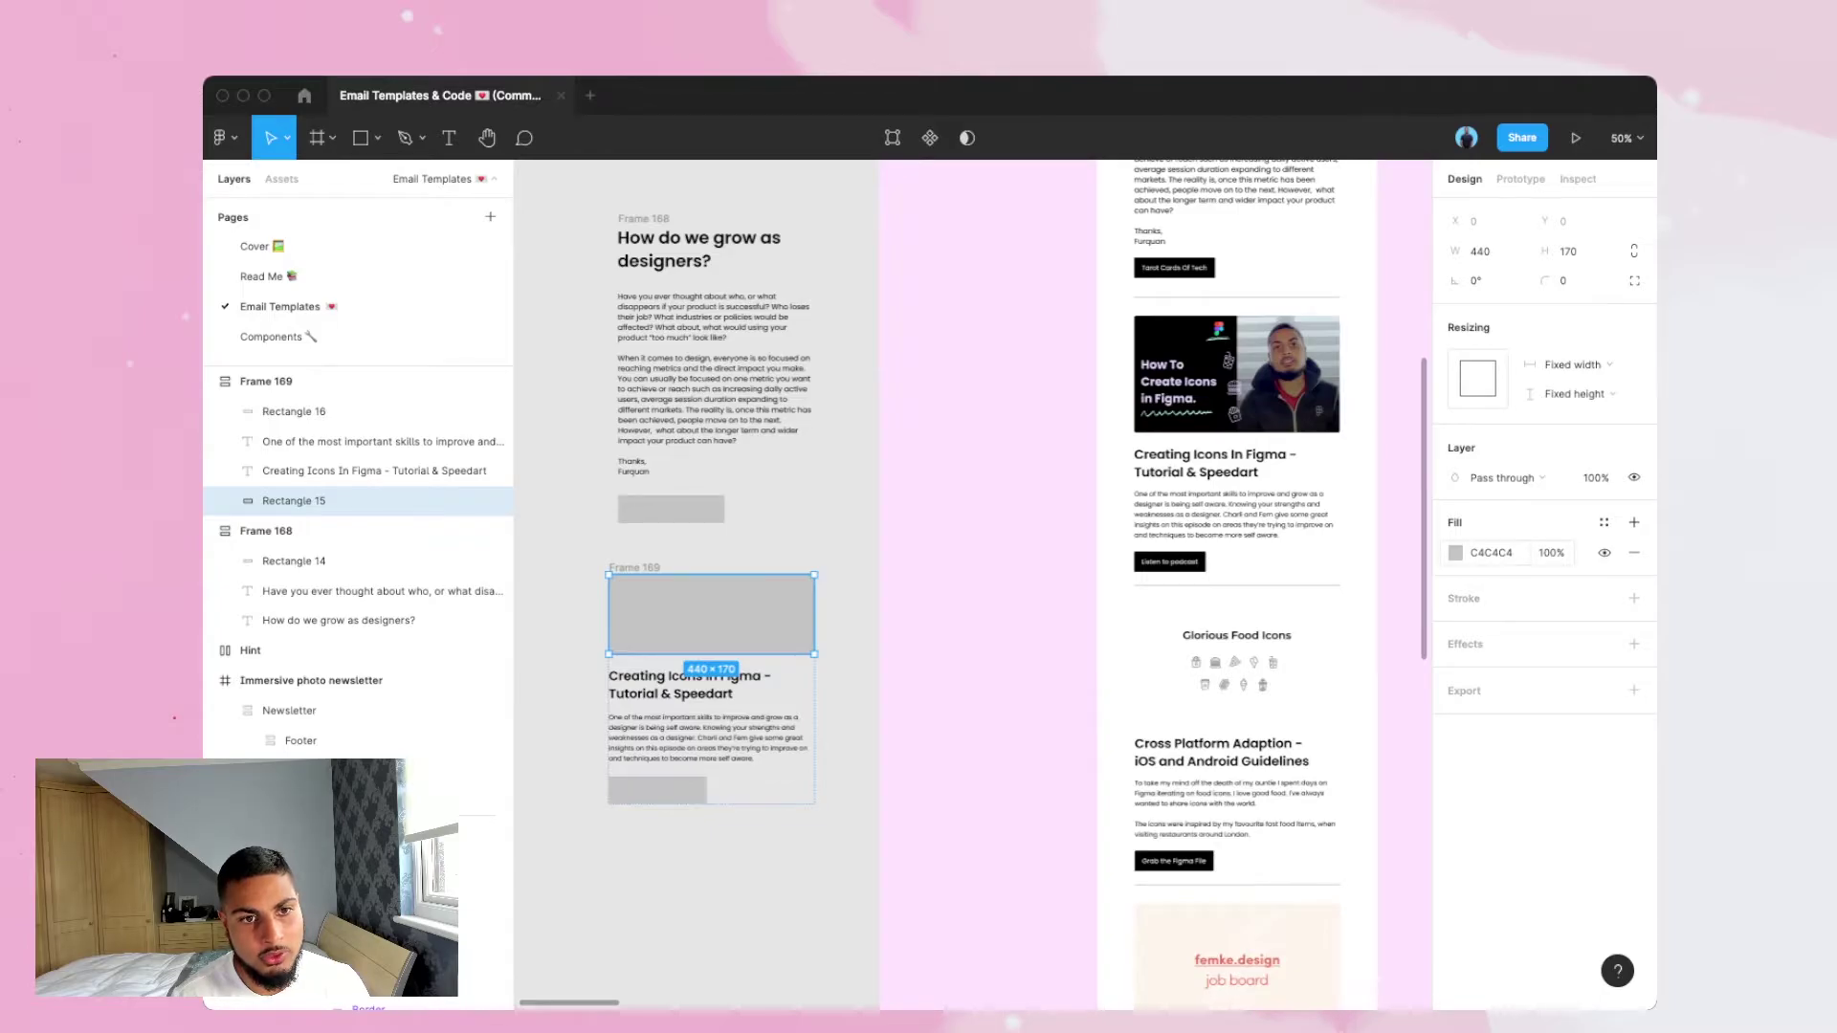
click(1455, 553)
click(1258, 522)
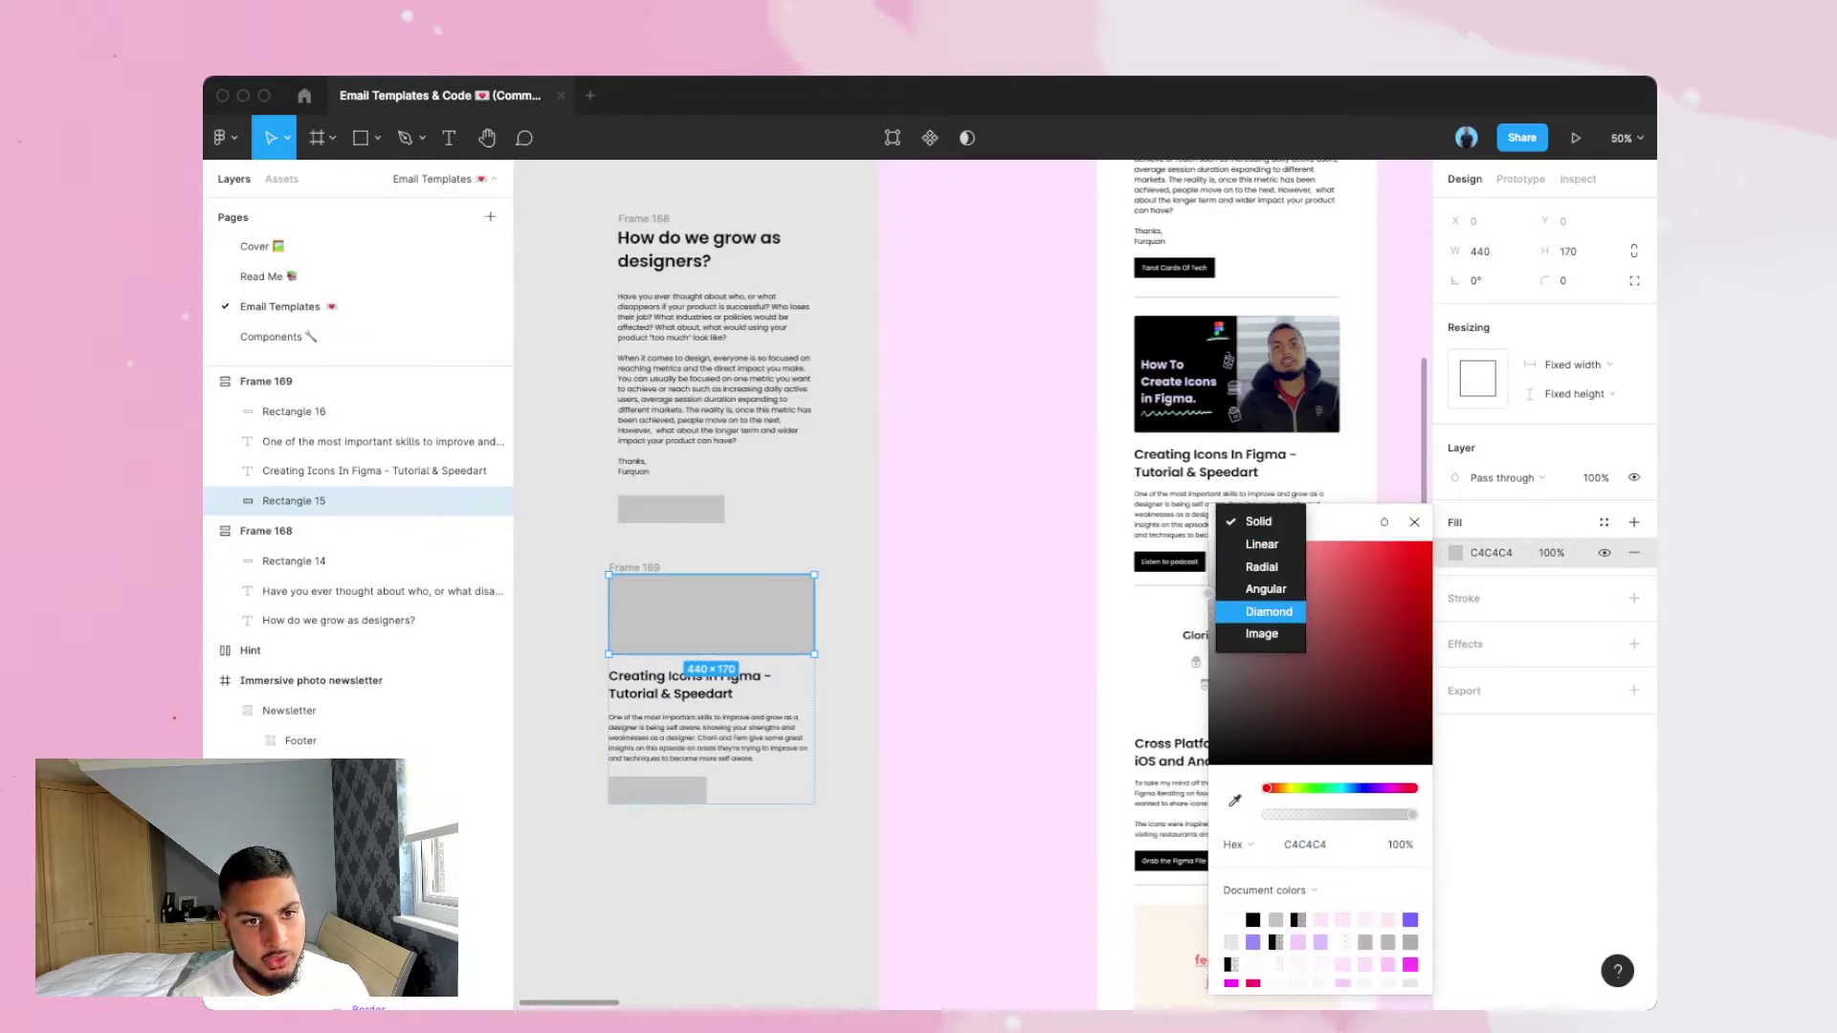
click(1253, 635)
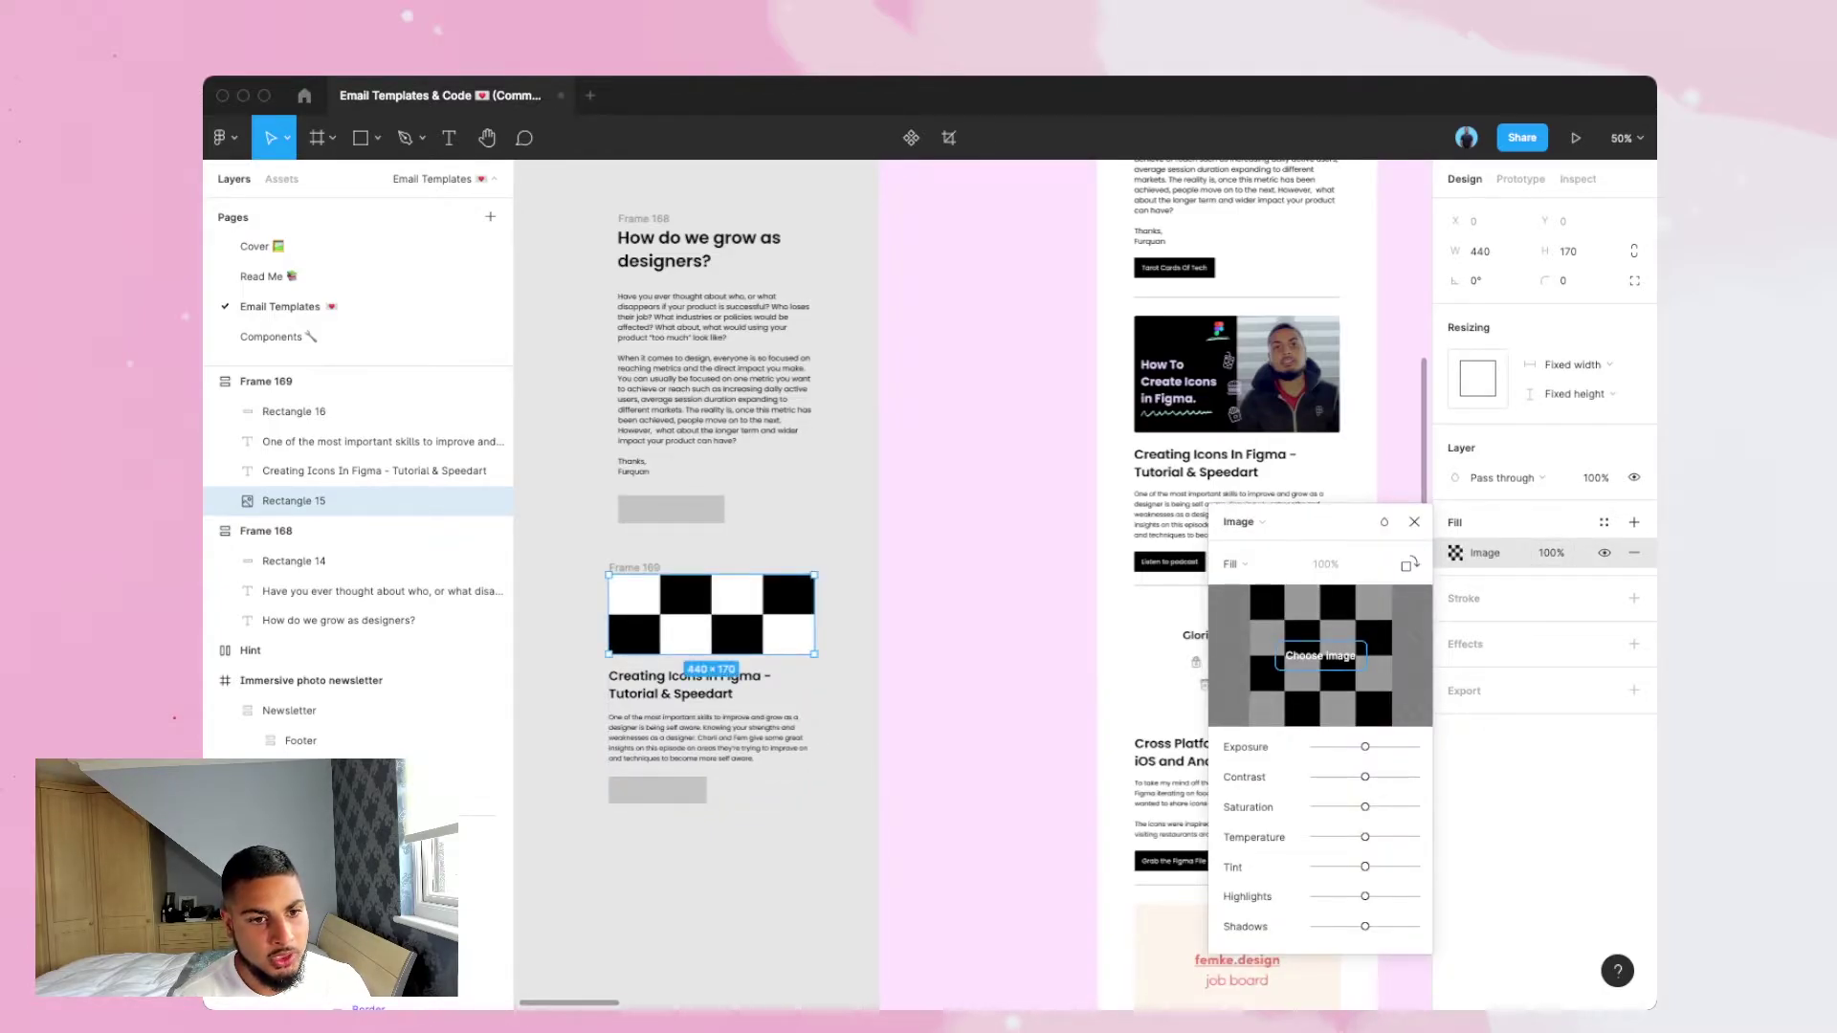
click(1320, 655)
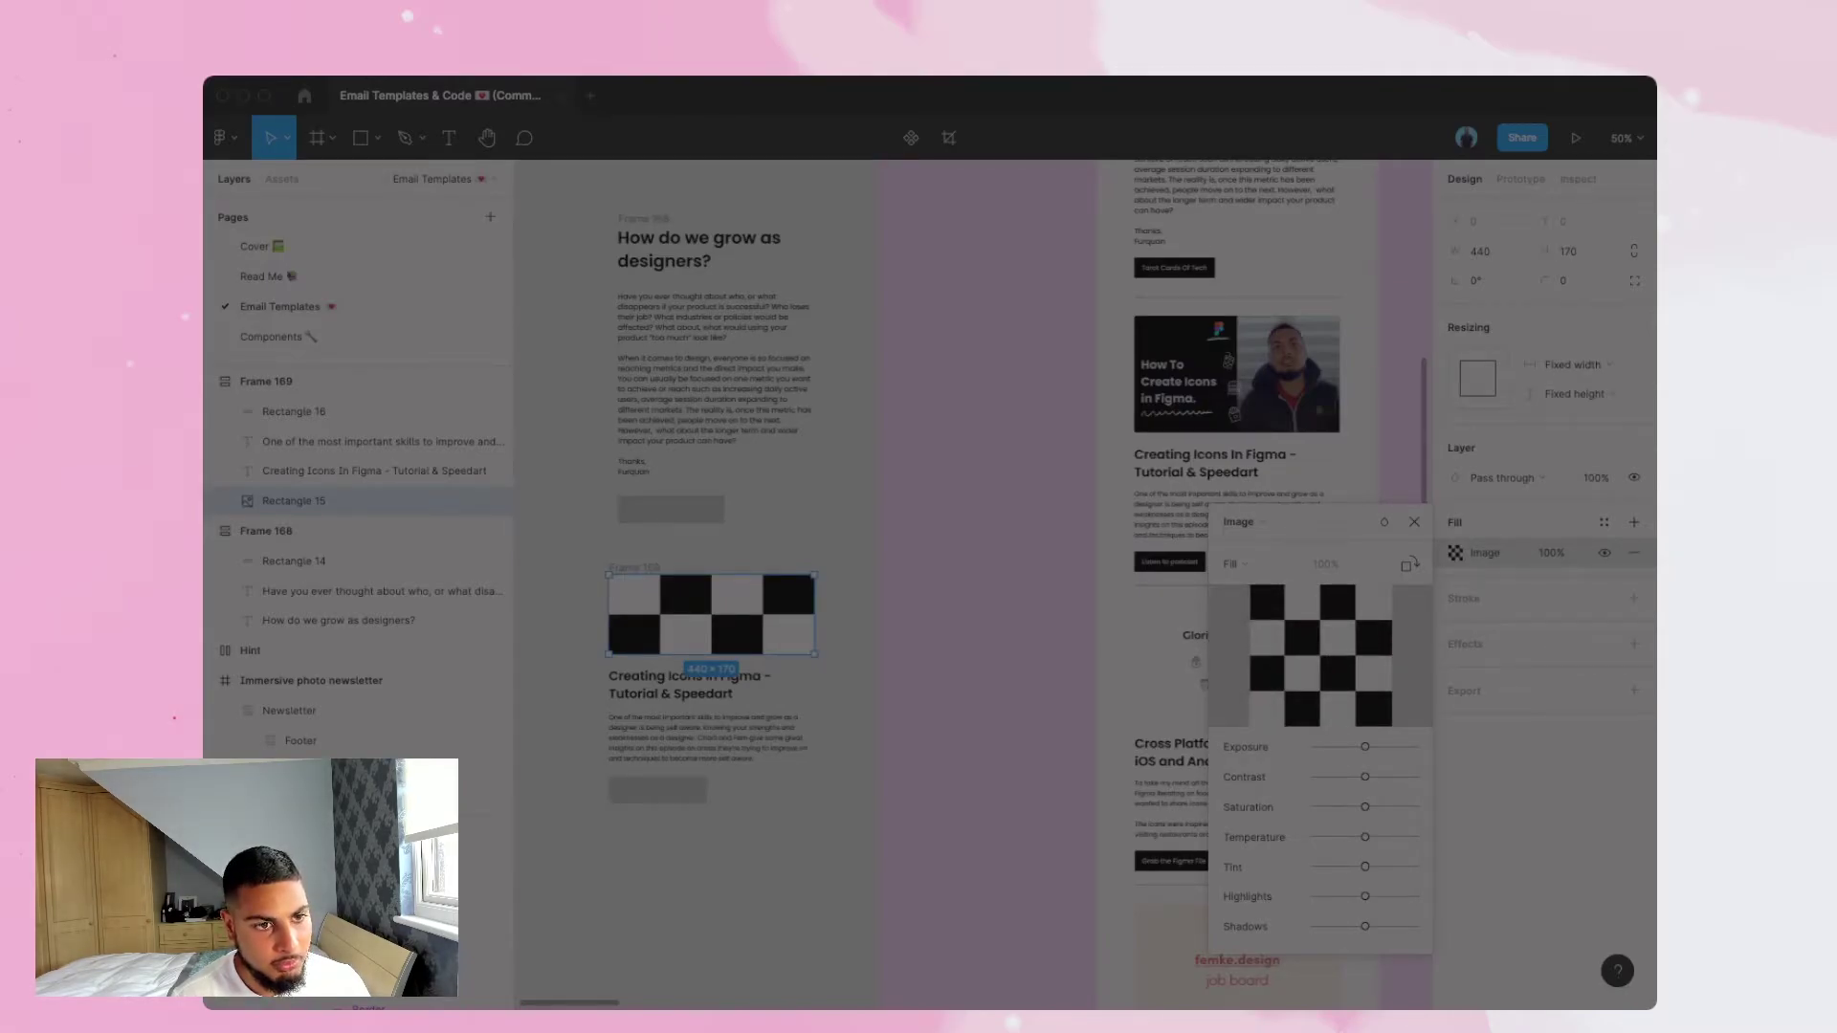
key(Return)
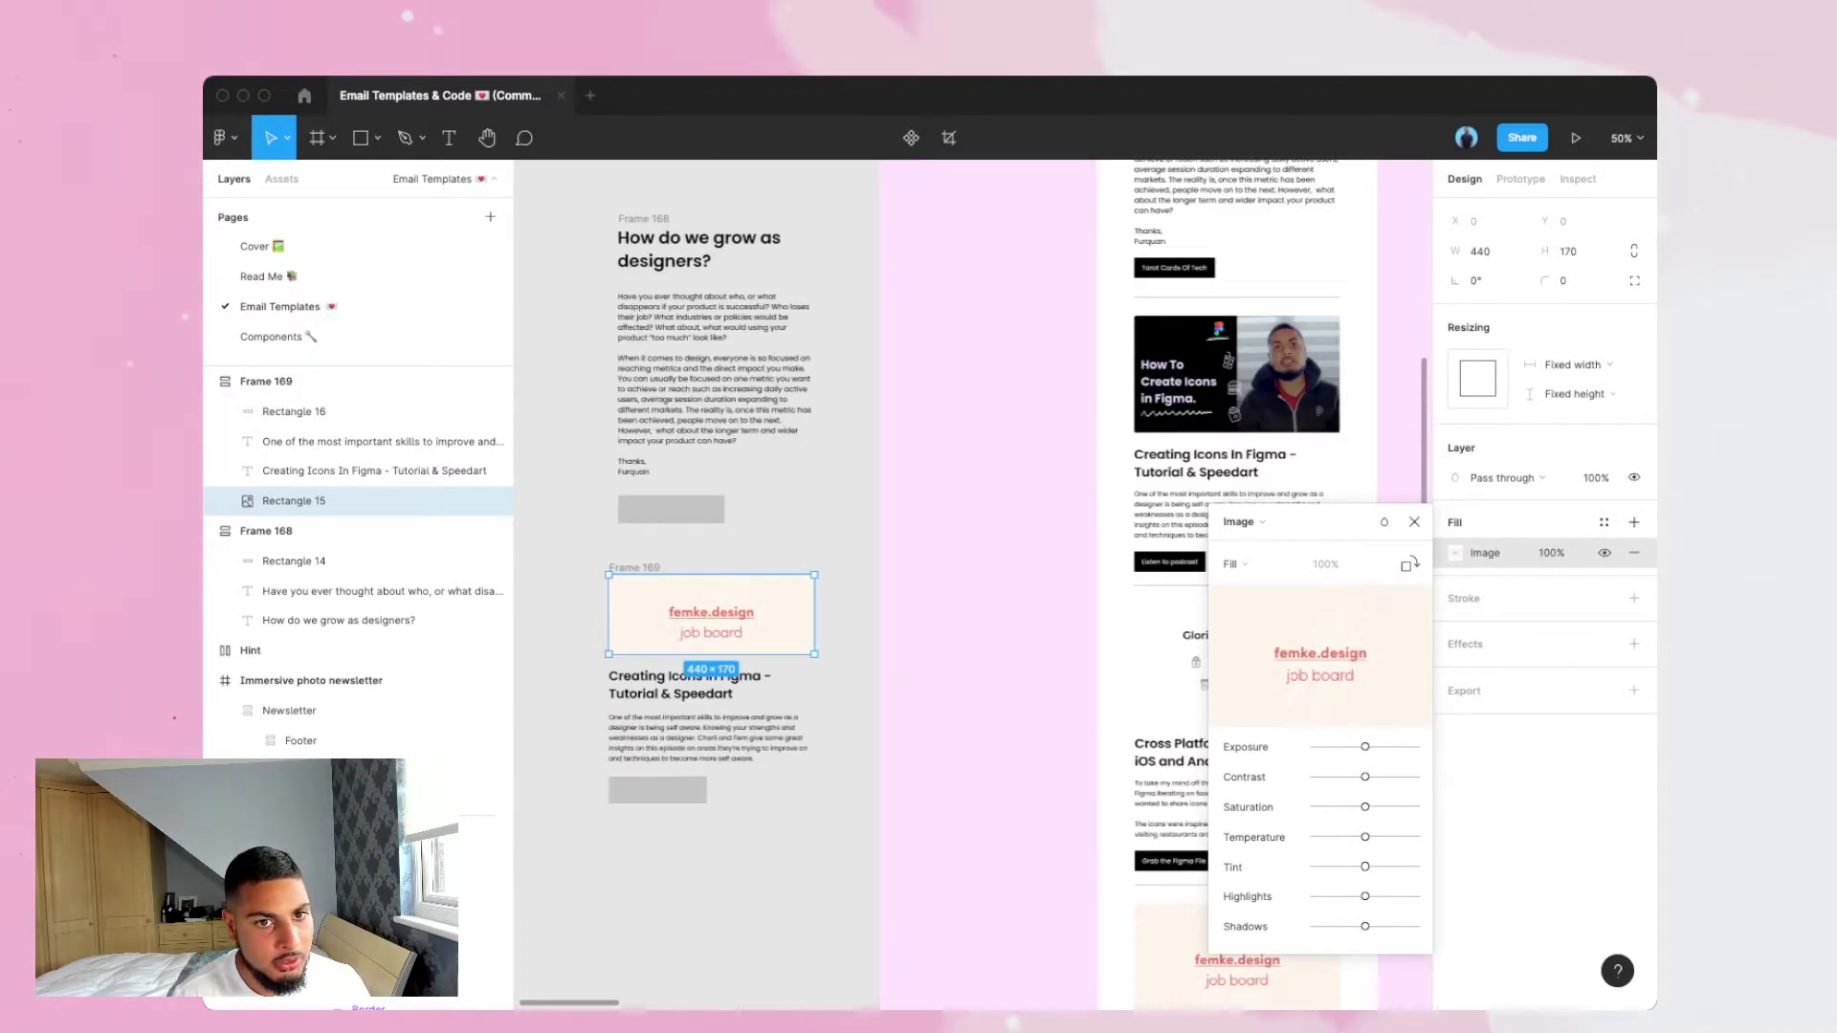
click(1414, 521)
click(985, 498)
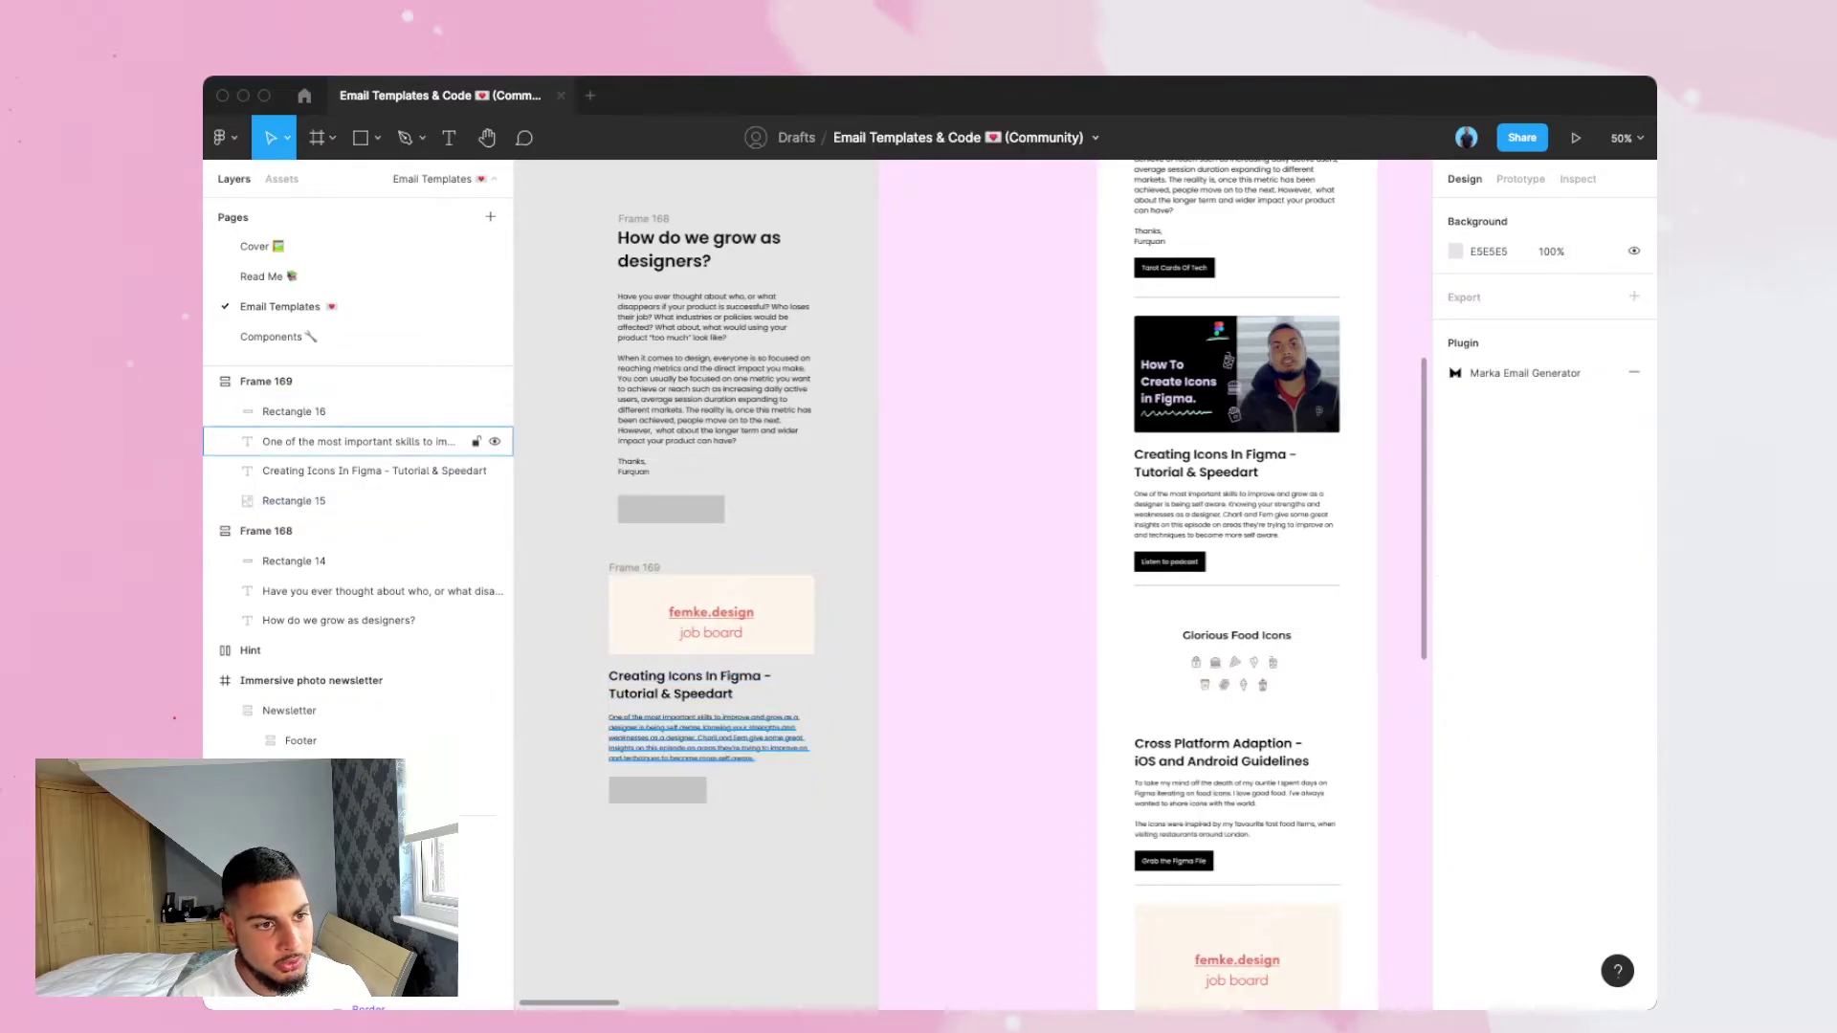
Paste extra copy into Frame 169's story paragraph to test how the block adapts, and undo the paste.
click(383, 441)
click(769, 748)
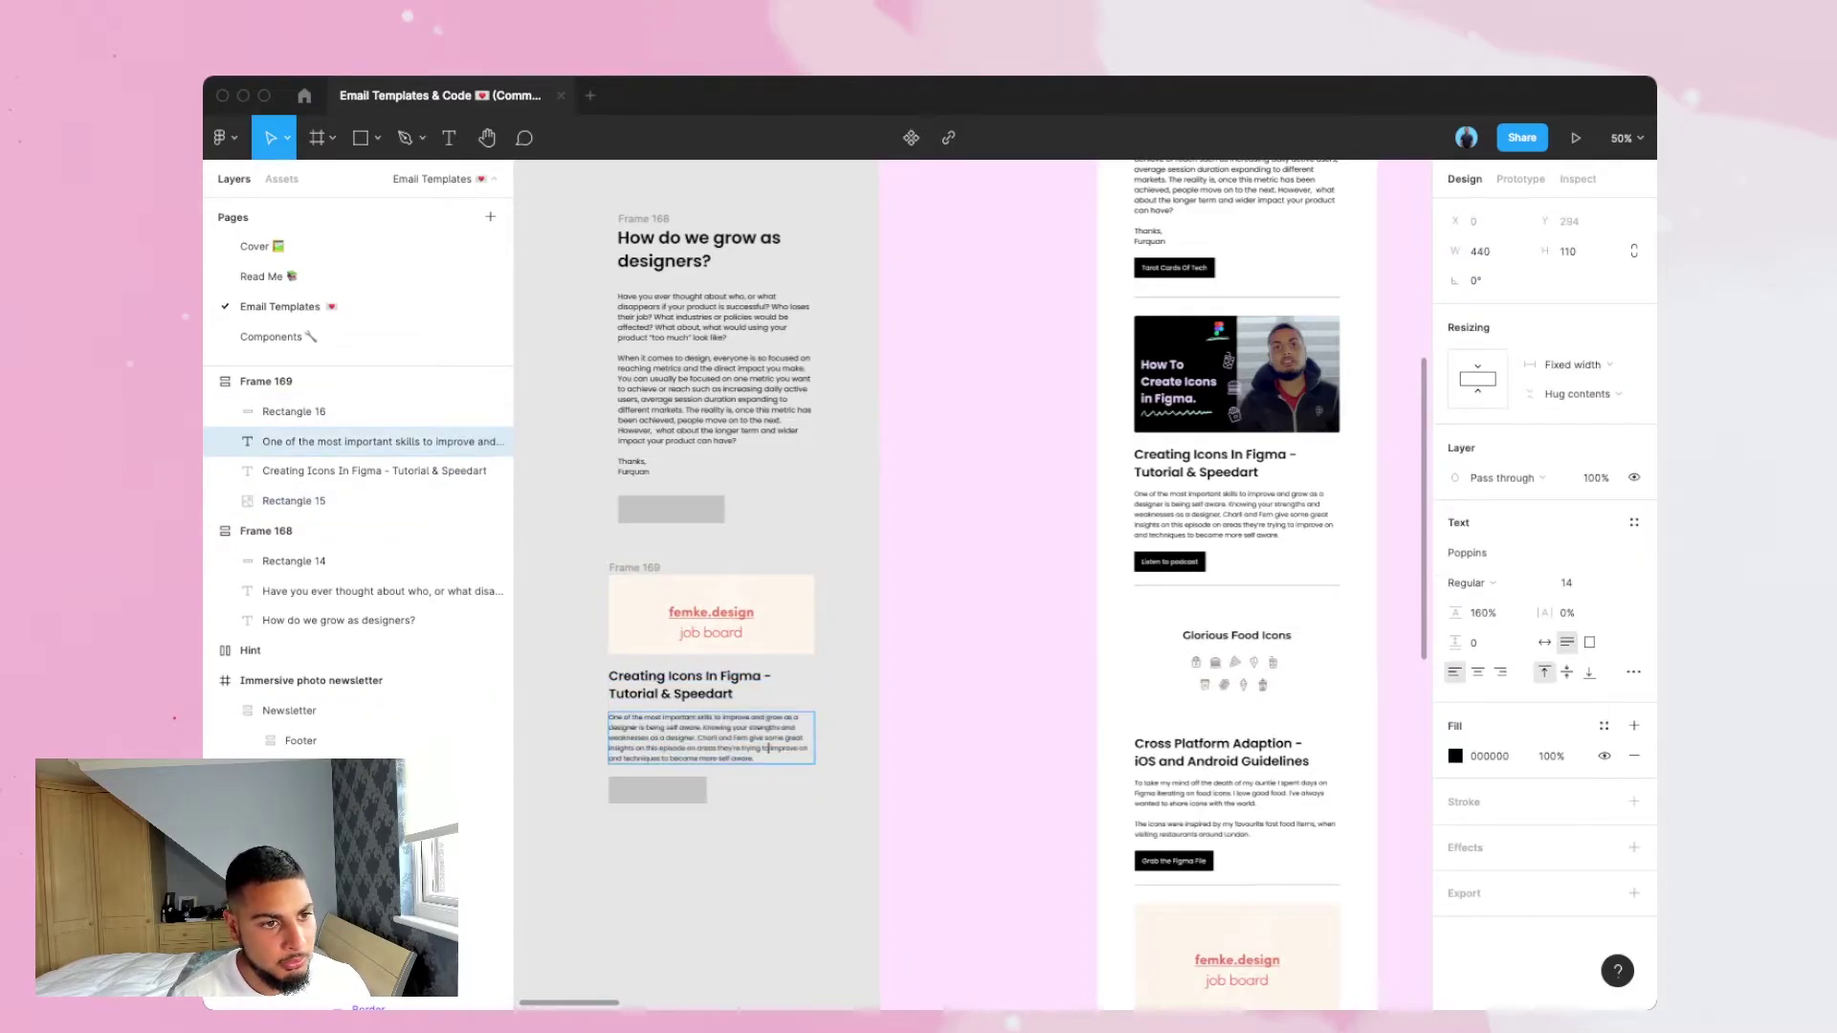
text(One of the most important skills to improve and grow as a designer is being self aware. Knowing your strengths and weaknesses as a designer. Charli and Fem give some great insights on this episode on areas they're trying to improve on and techniques to become more self aware.)
key(super+z)
Paste a second copy of the heading text after the story heading to test its text box, and undo it.
double_click(689, 684)
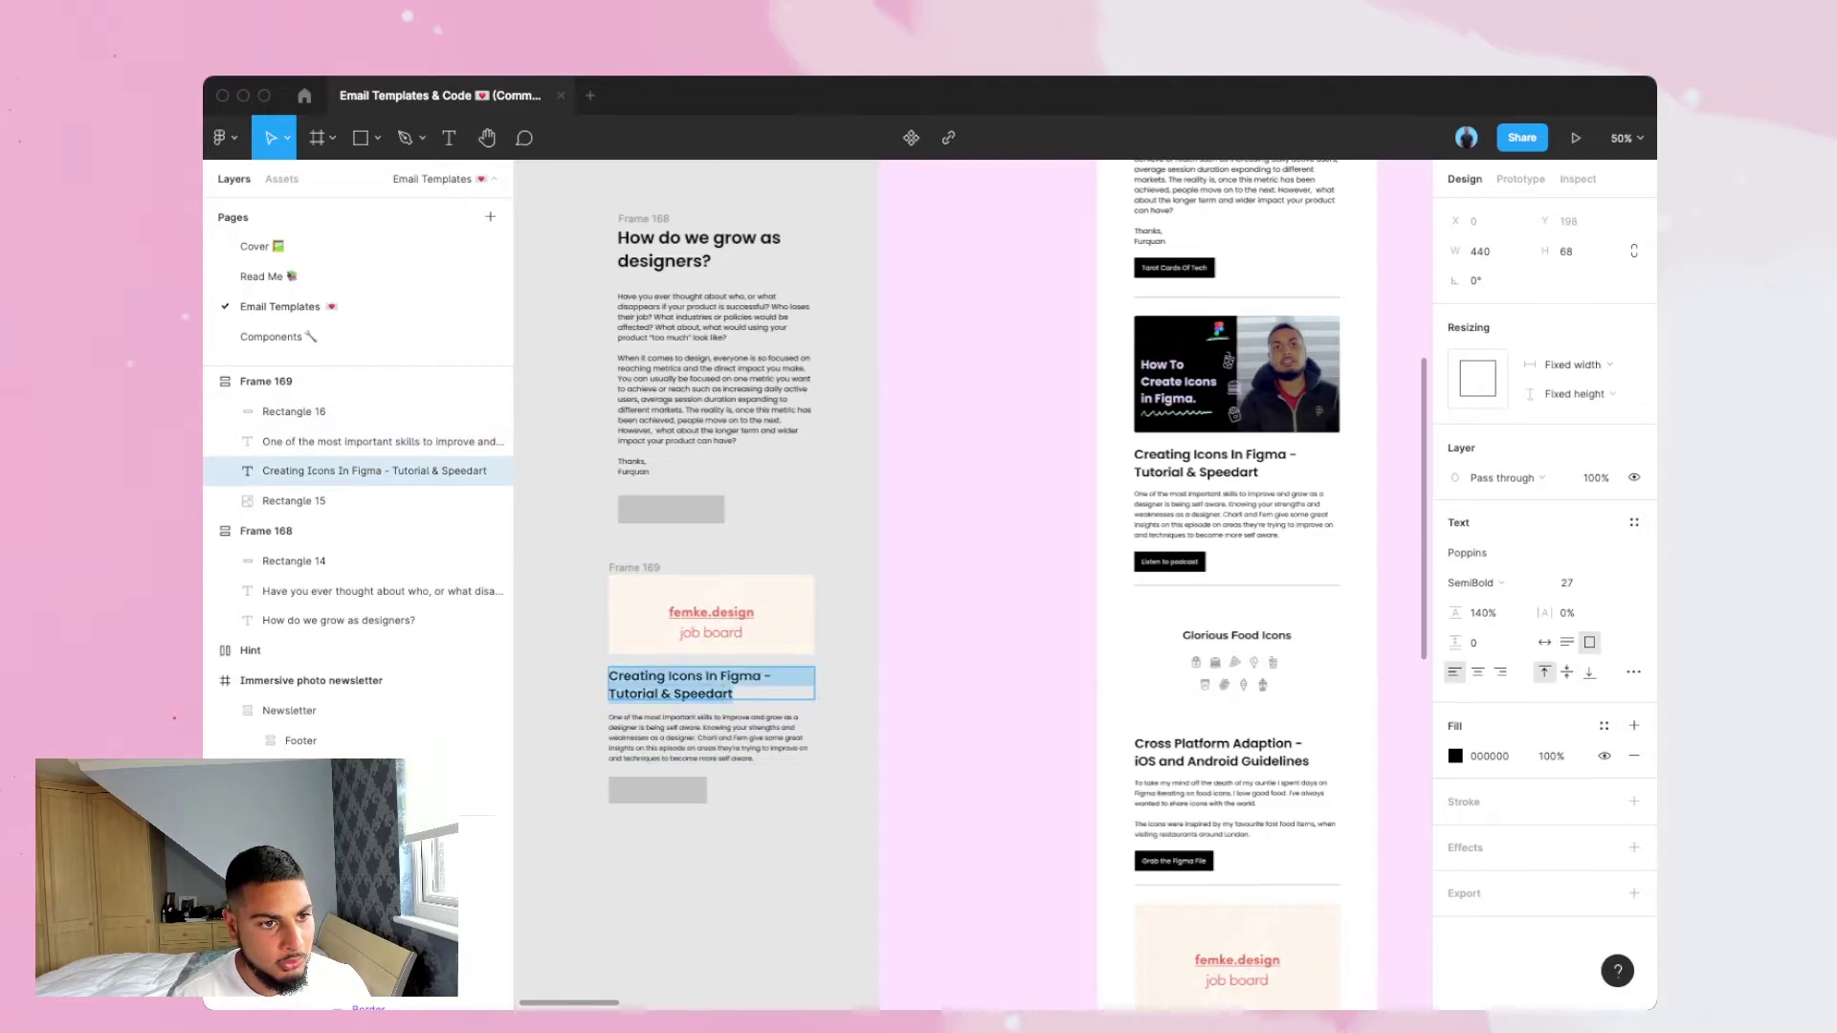
key(super+c)
key(Right)
key(super+v)
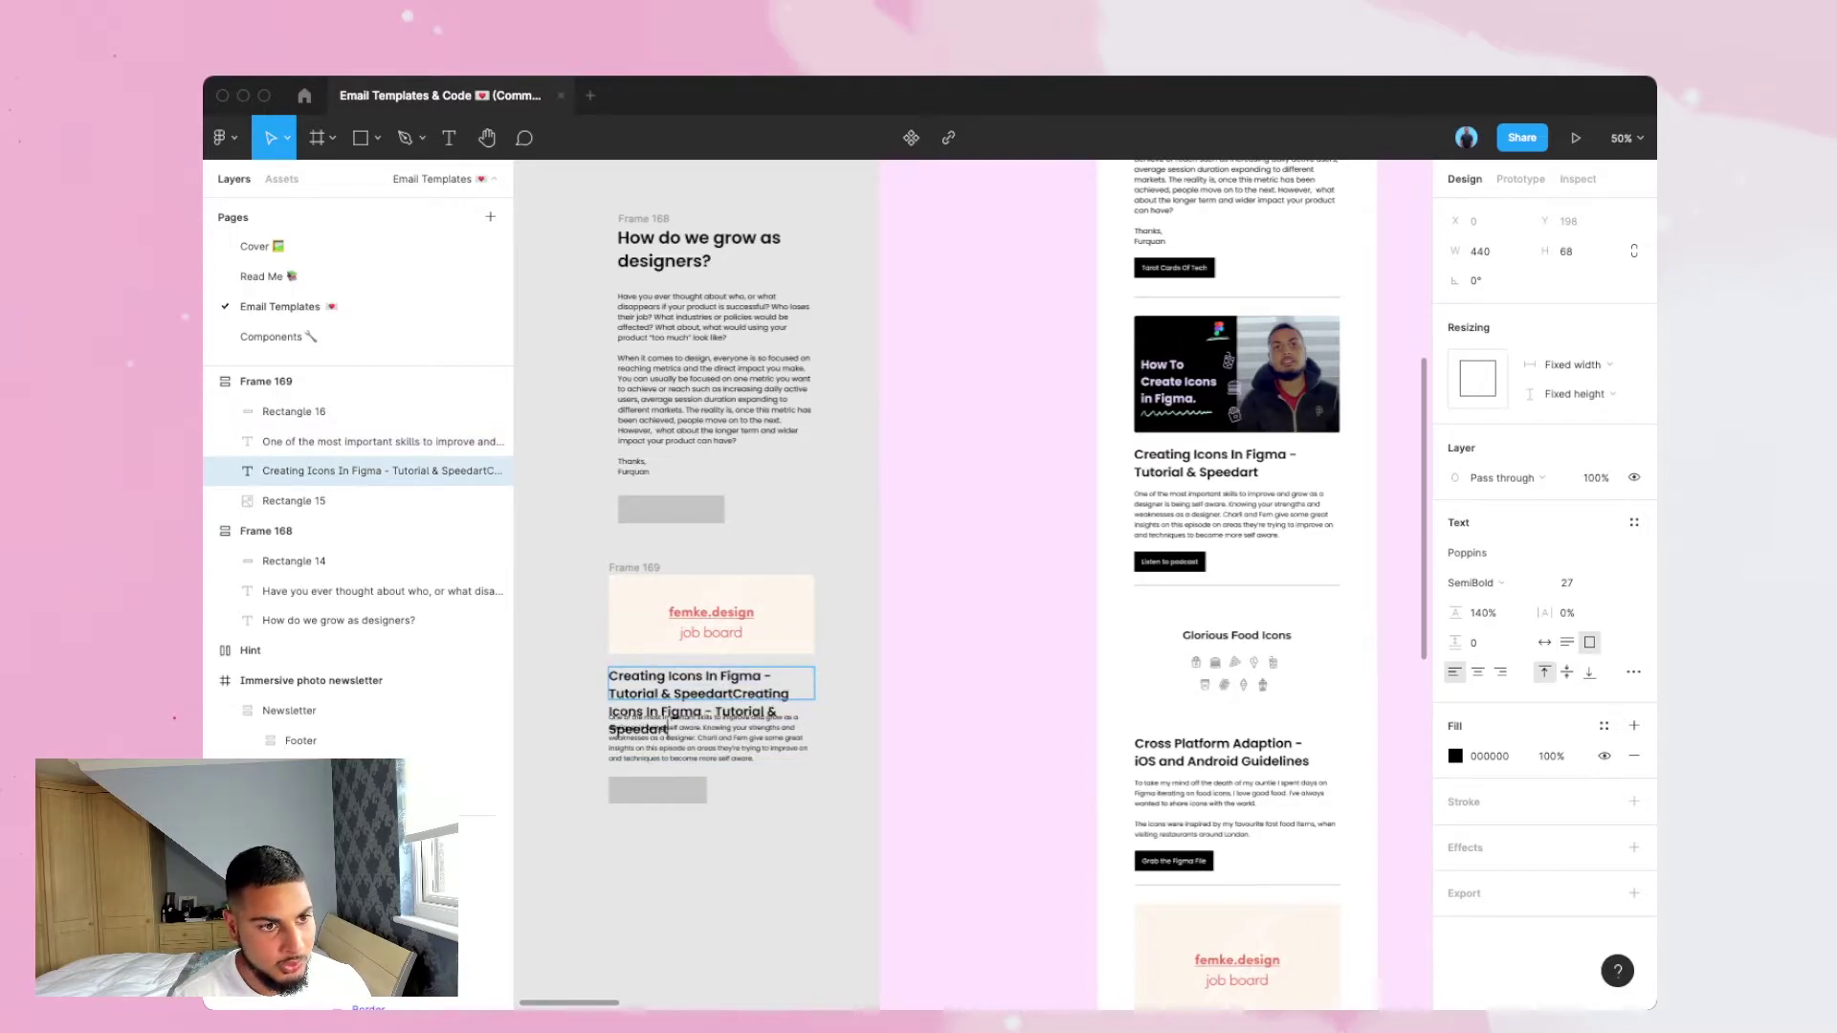
key(super+z)
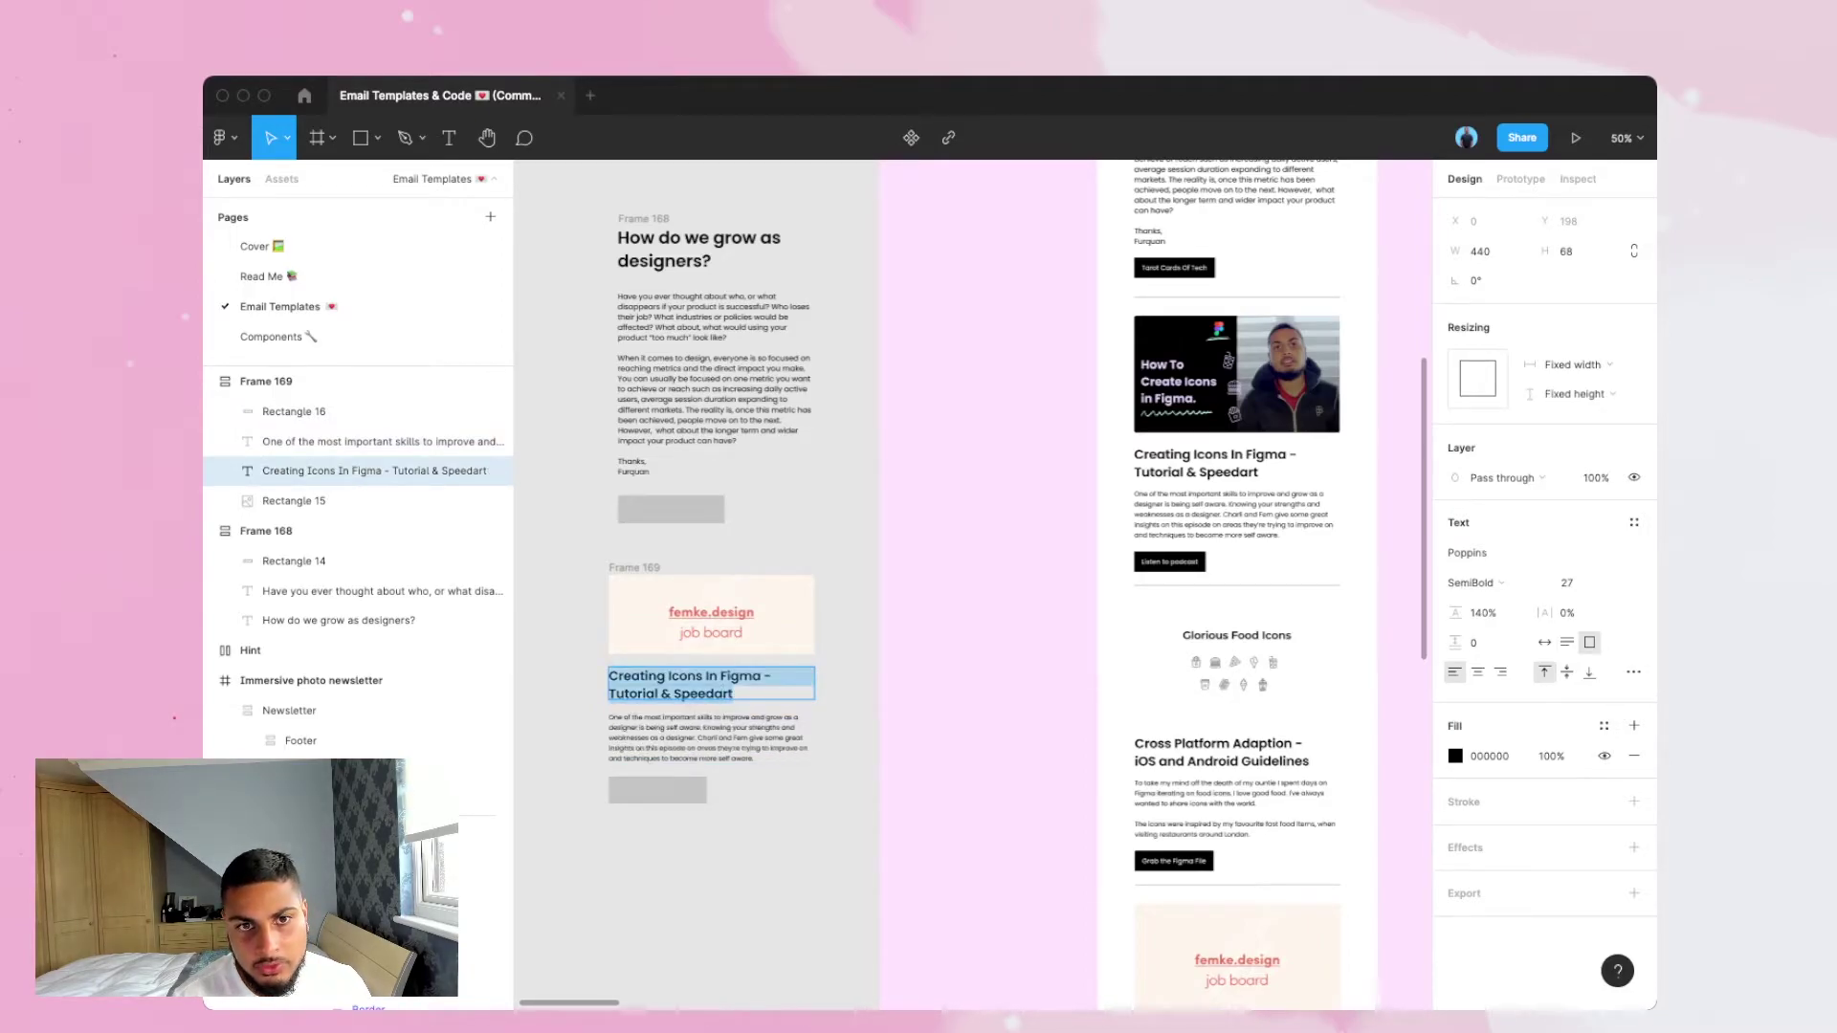
Set the vertical resizing of the "Creating Icons In Figma" story heading to Hug contents.
click(1576, 393)
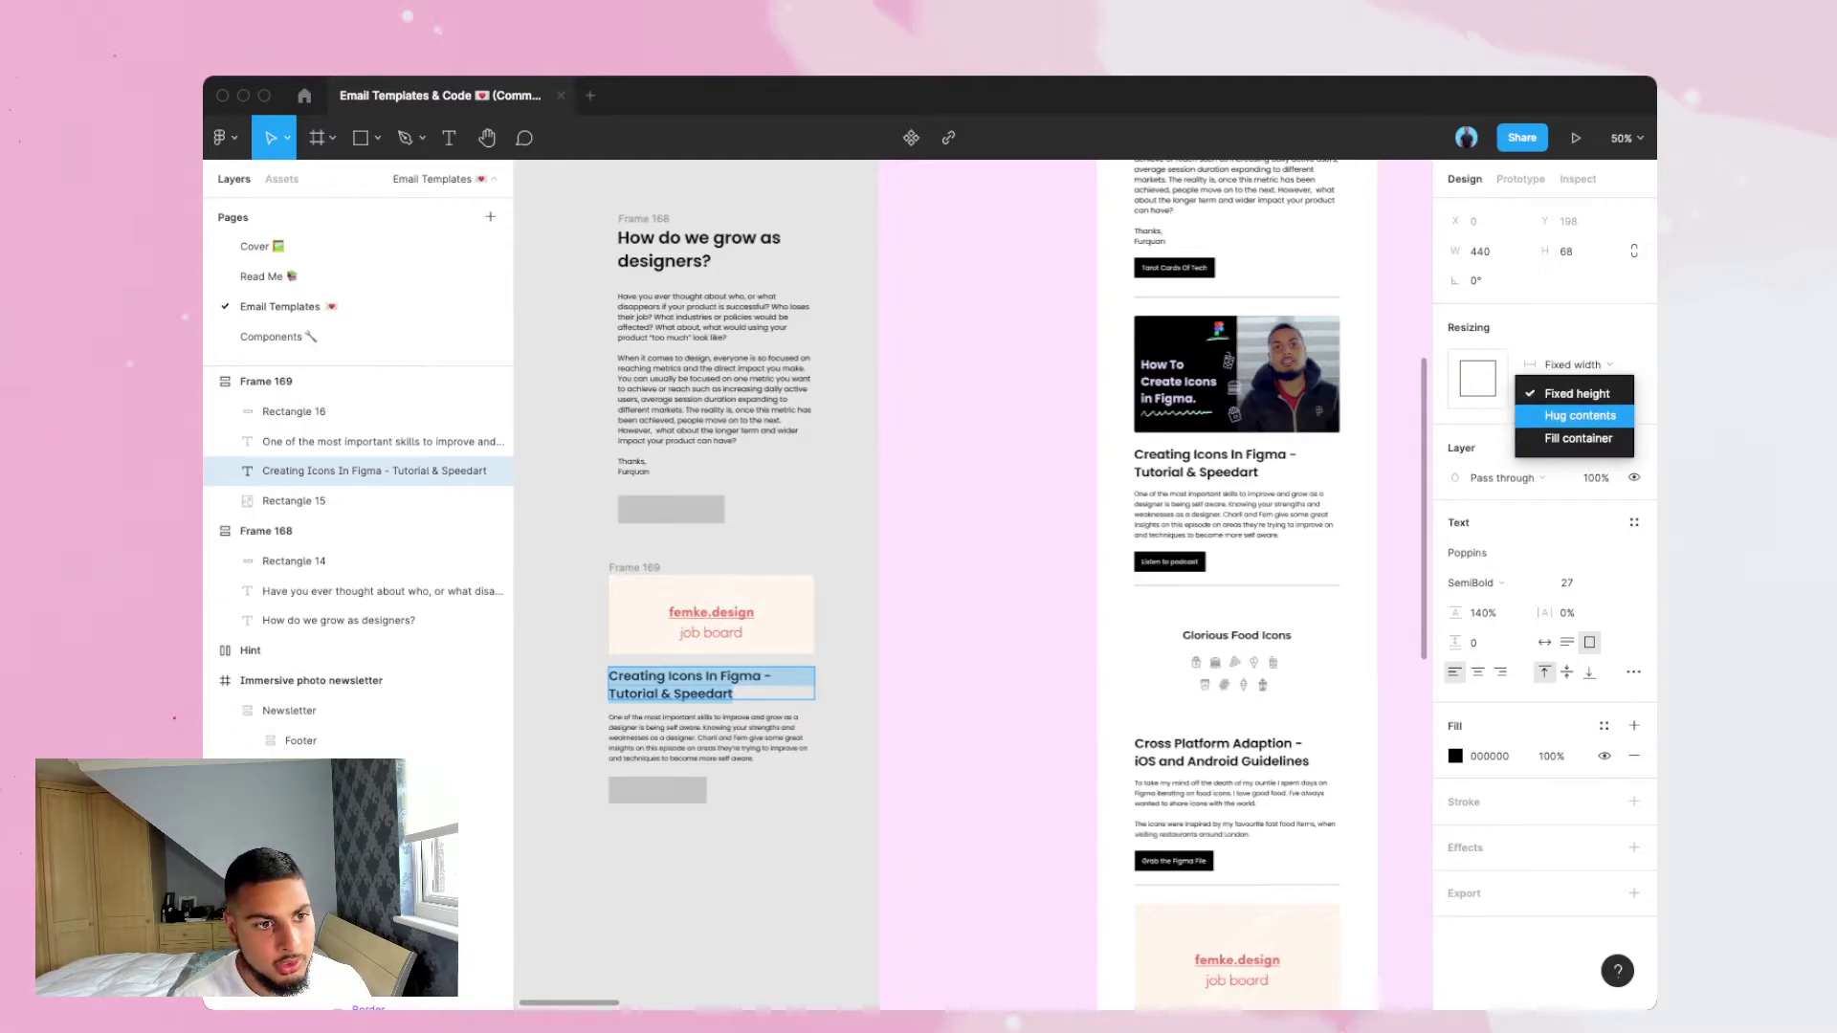
click(1576, 414)
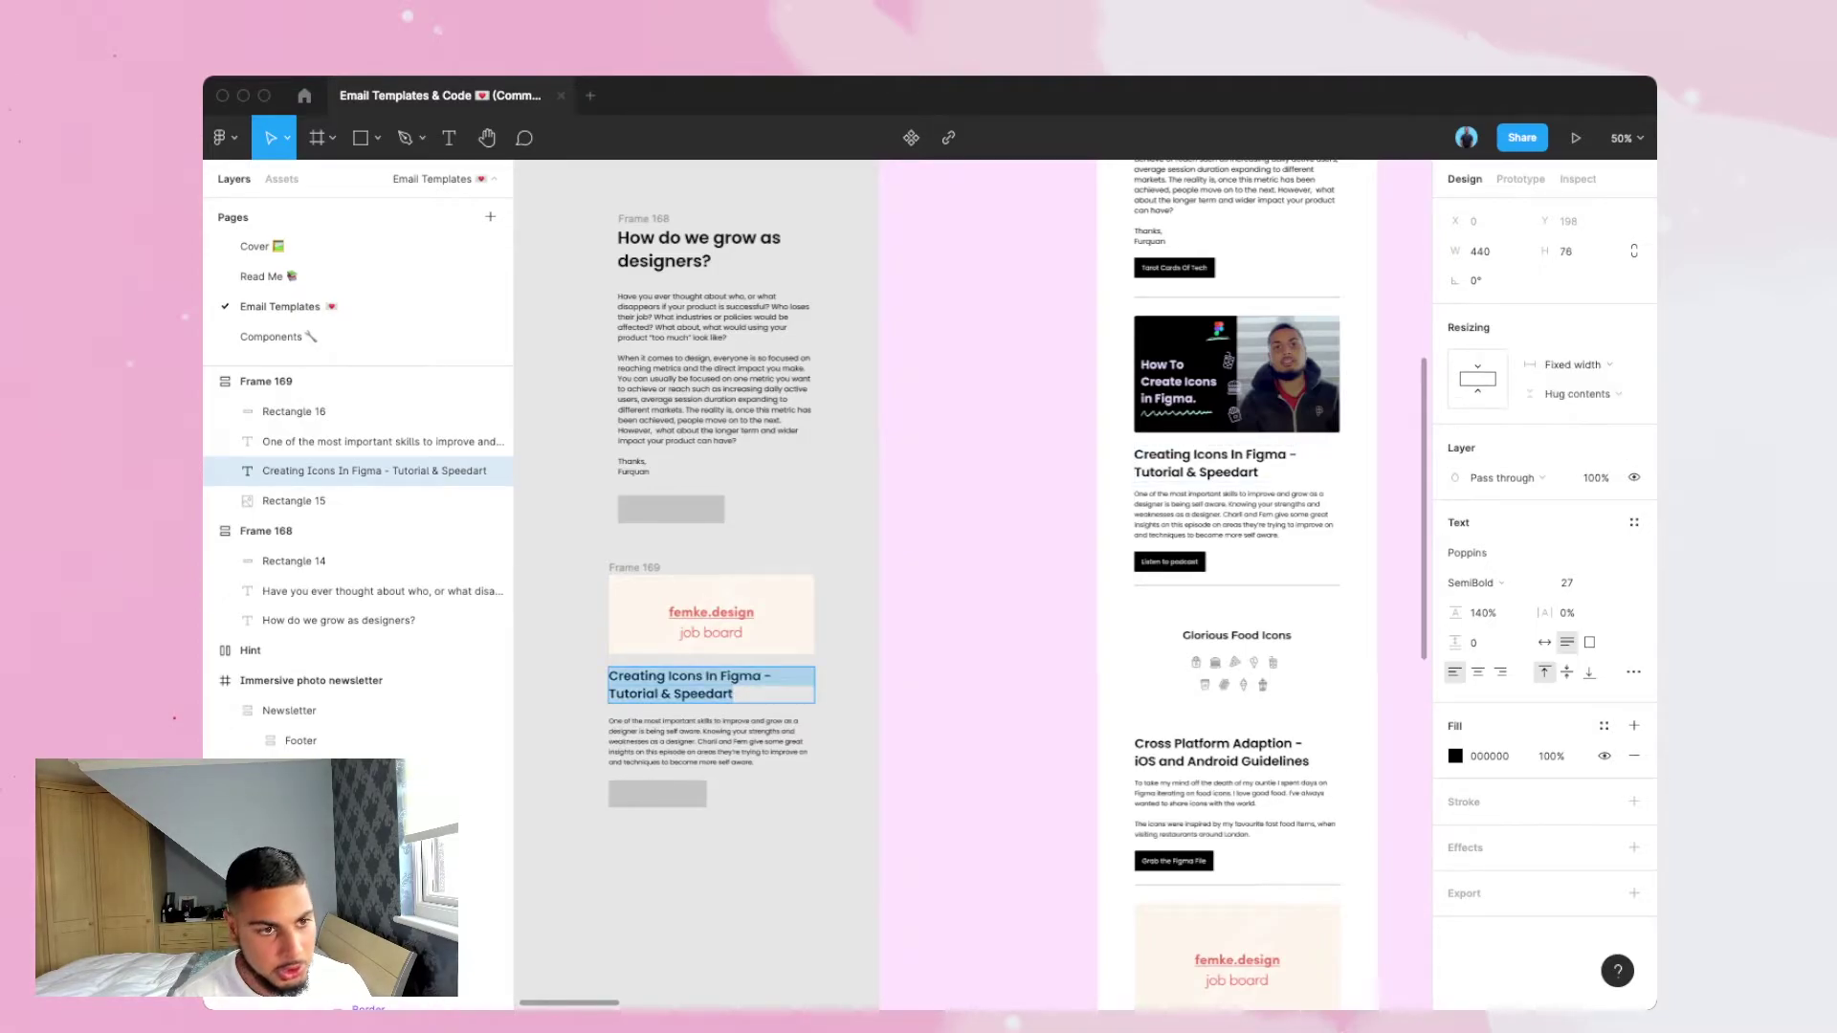
Paste the heading text repeatedly into the story heading to test how its box adapts, and undo the pastes.
key(super+v)
key(super+v)
key(super+v)
key(super+v)
key(super+z)
key(super+z)
key(super+z)
key(super+z)
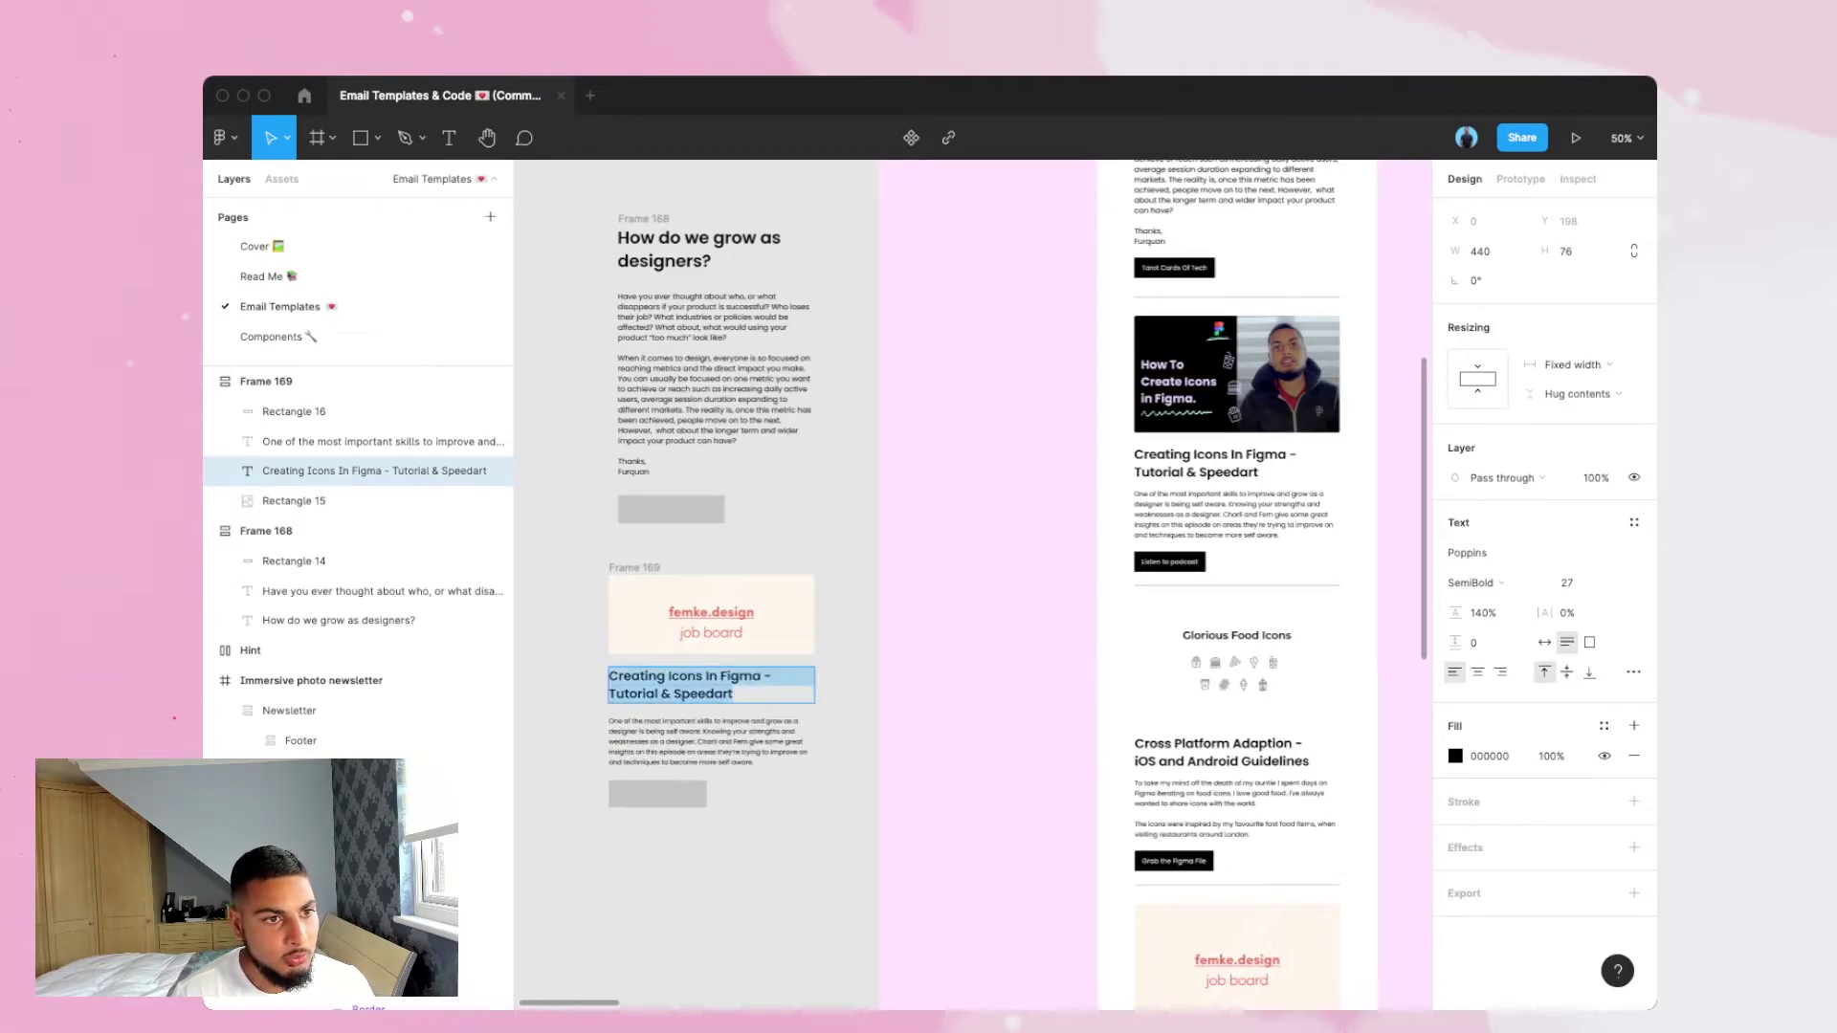
key(Escape)
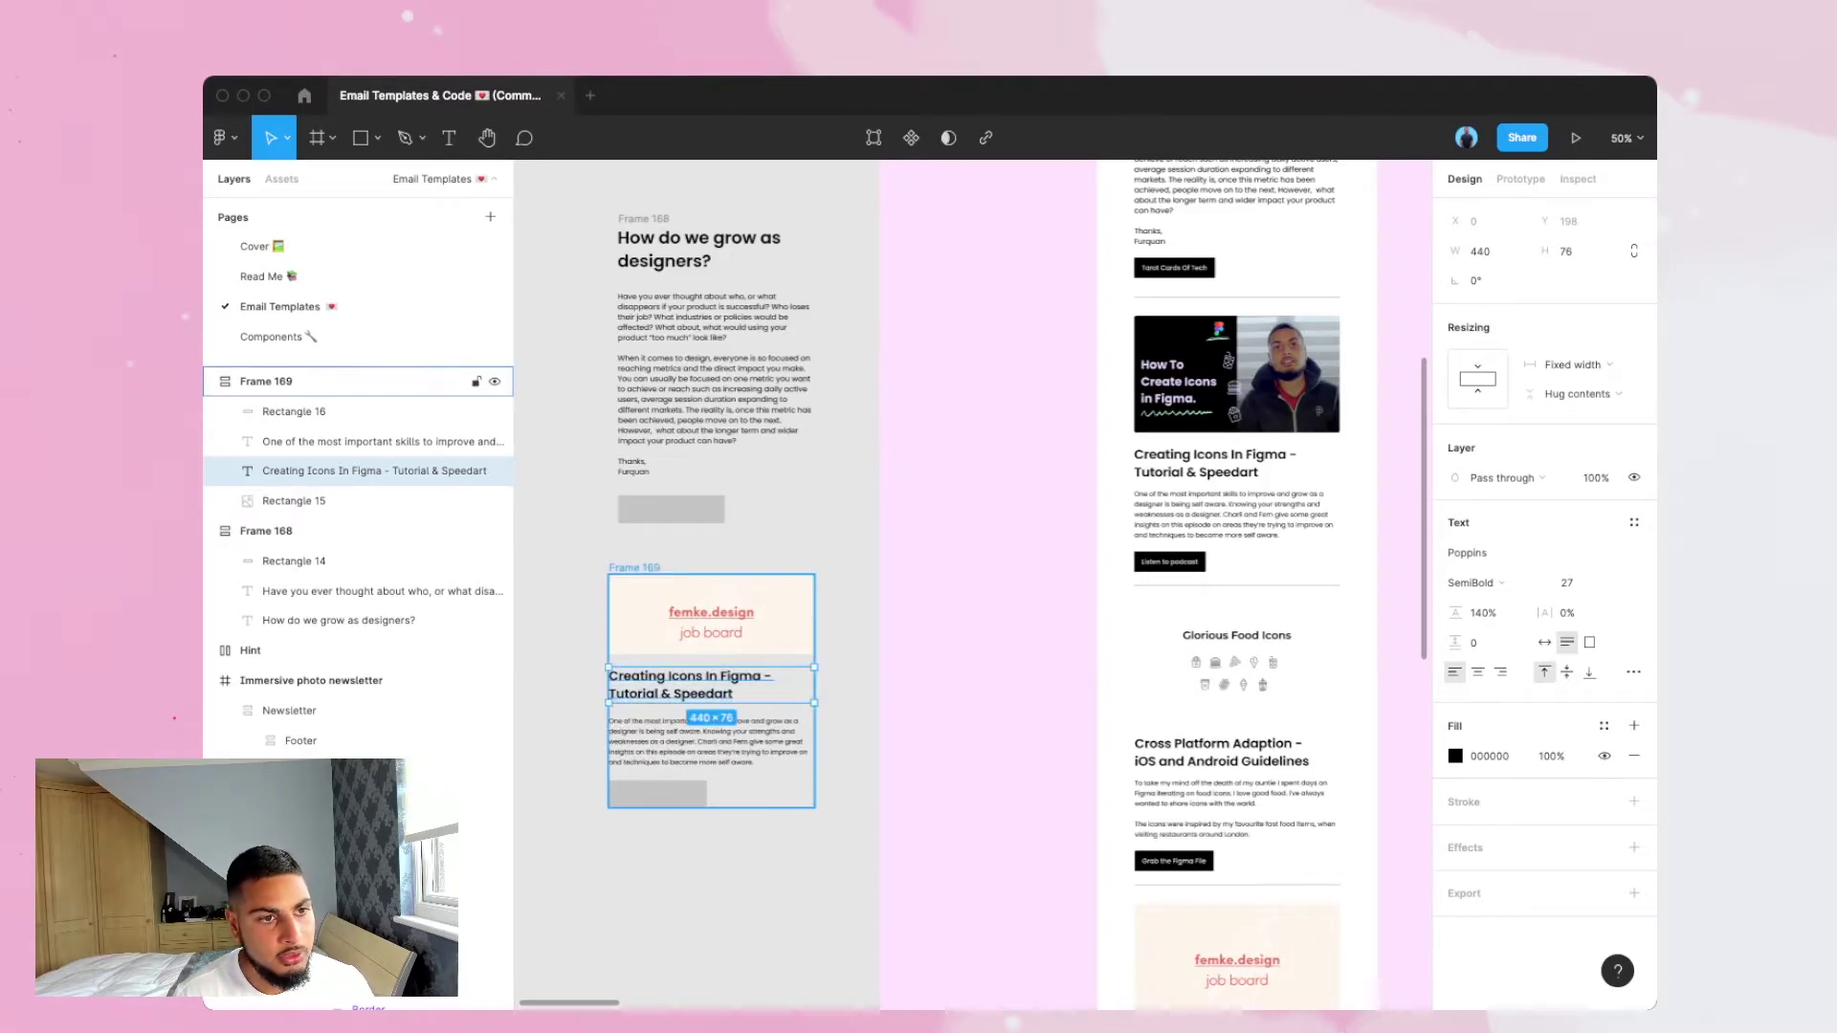
Review Frame 169, Frame 168 and their auto layout settings beside the original newsletter down to its footer.
click(634, 567)
scroll(973, 585, up, 3)
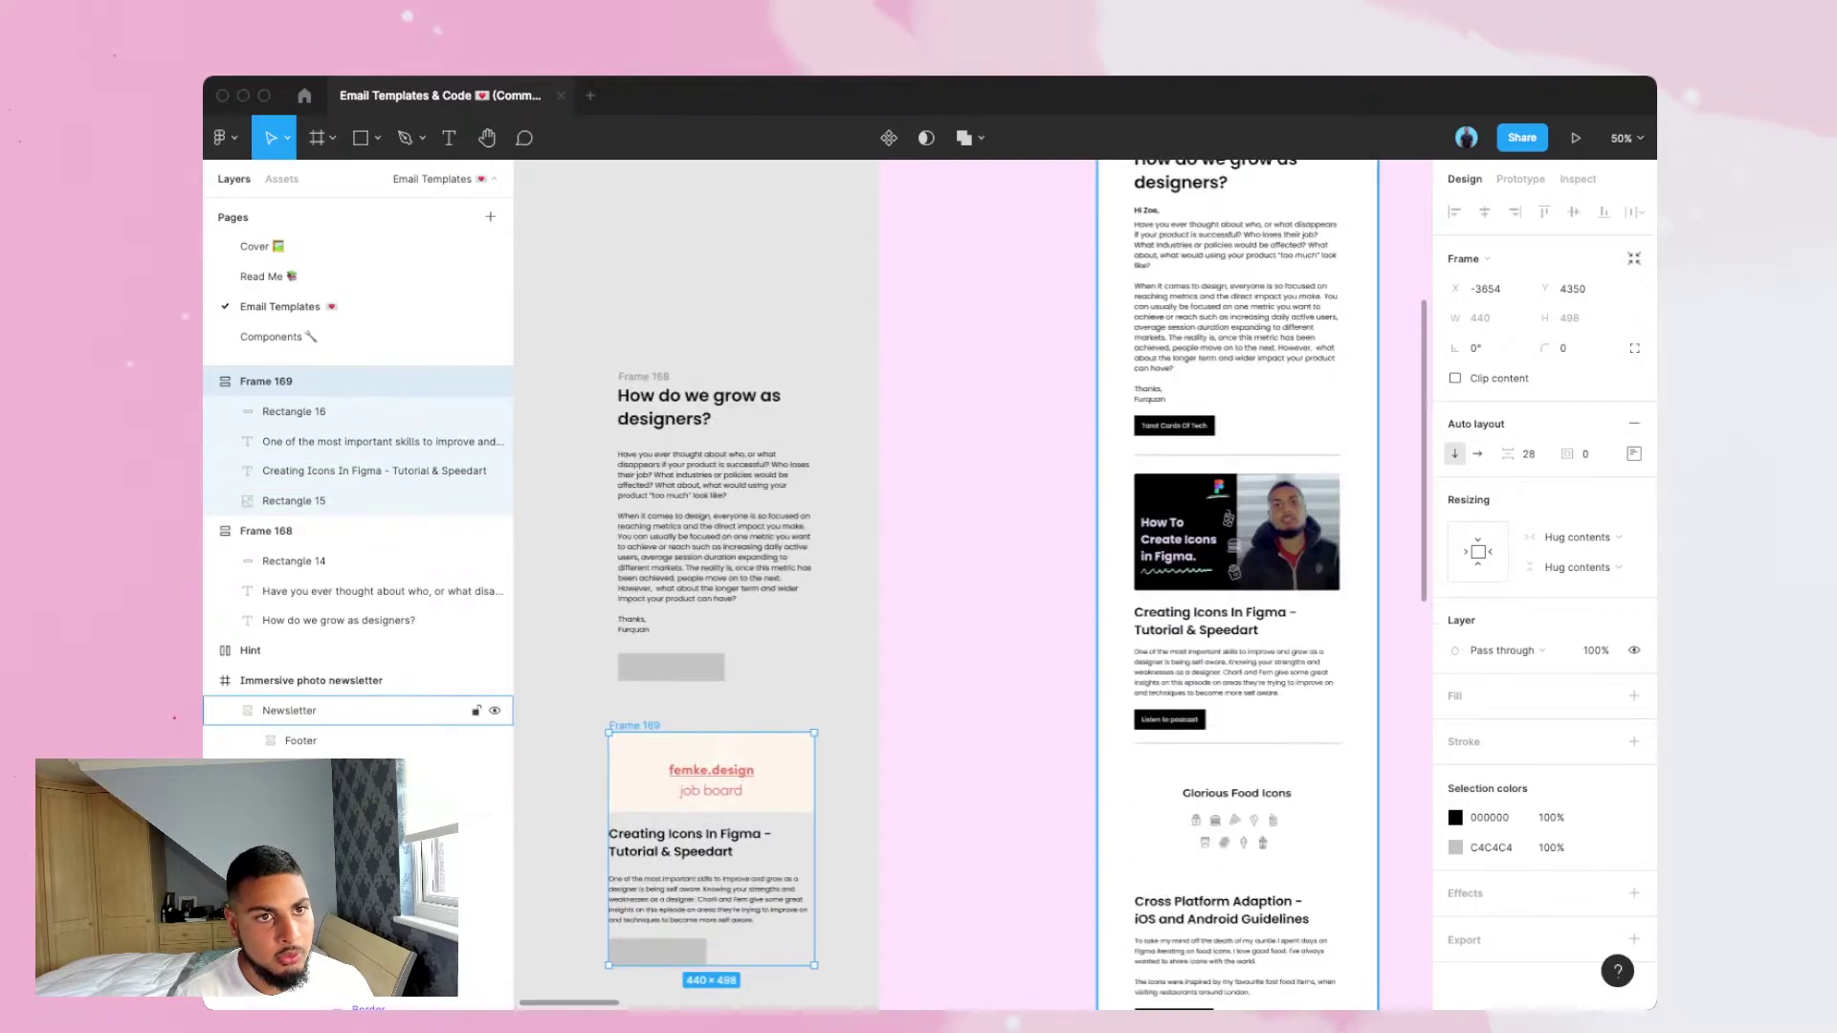
scroll(973, 584, up, 2)
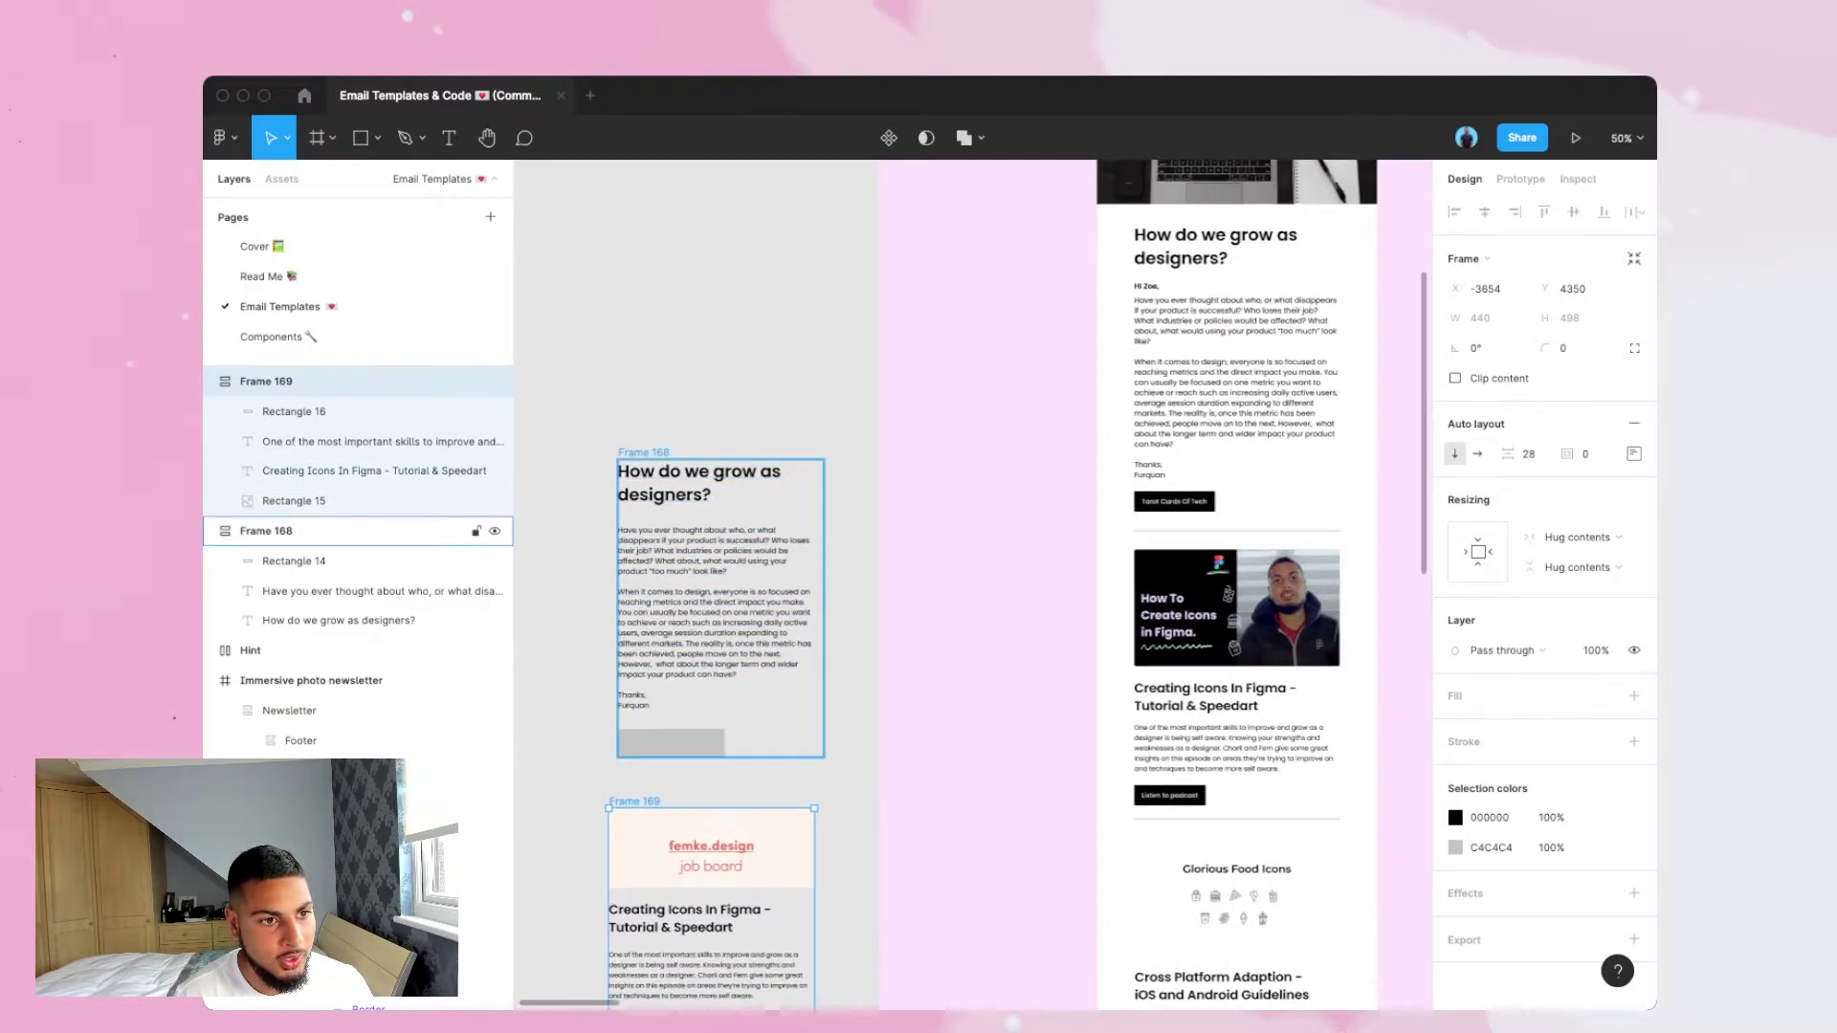
click(266, 530)
scroll(1043, 583, down, 3)
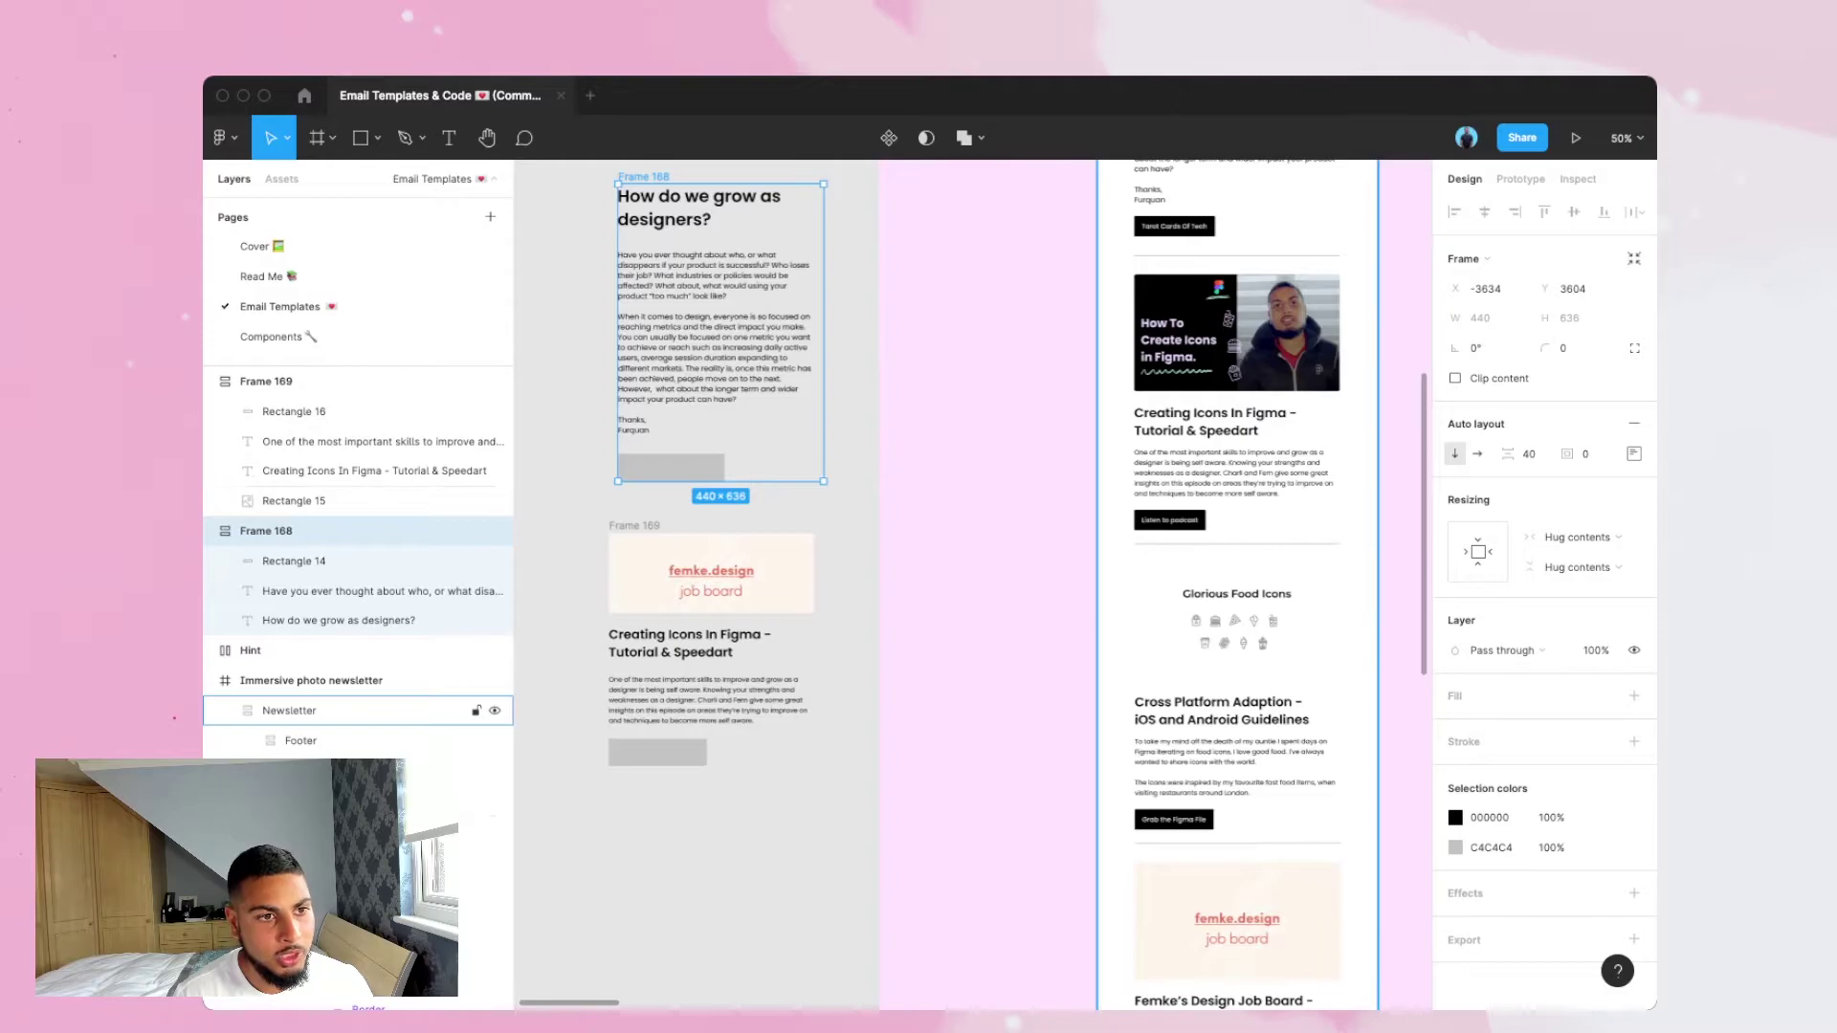
scroll(1042, 583, down, 7)
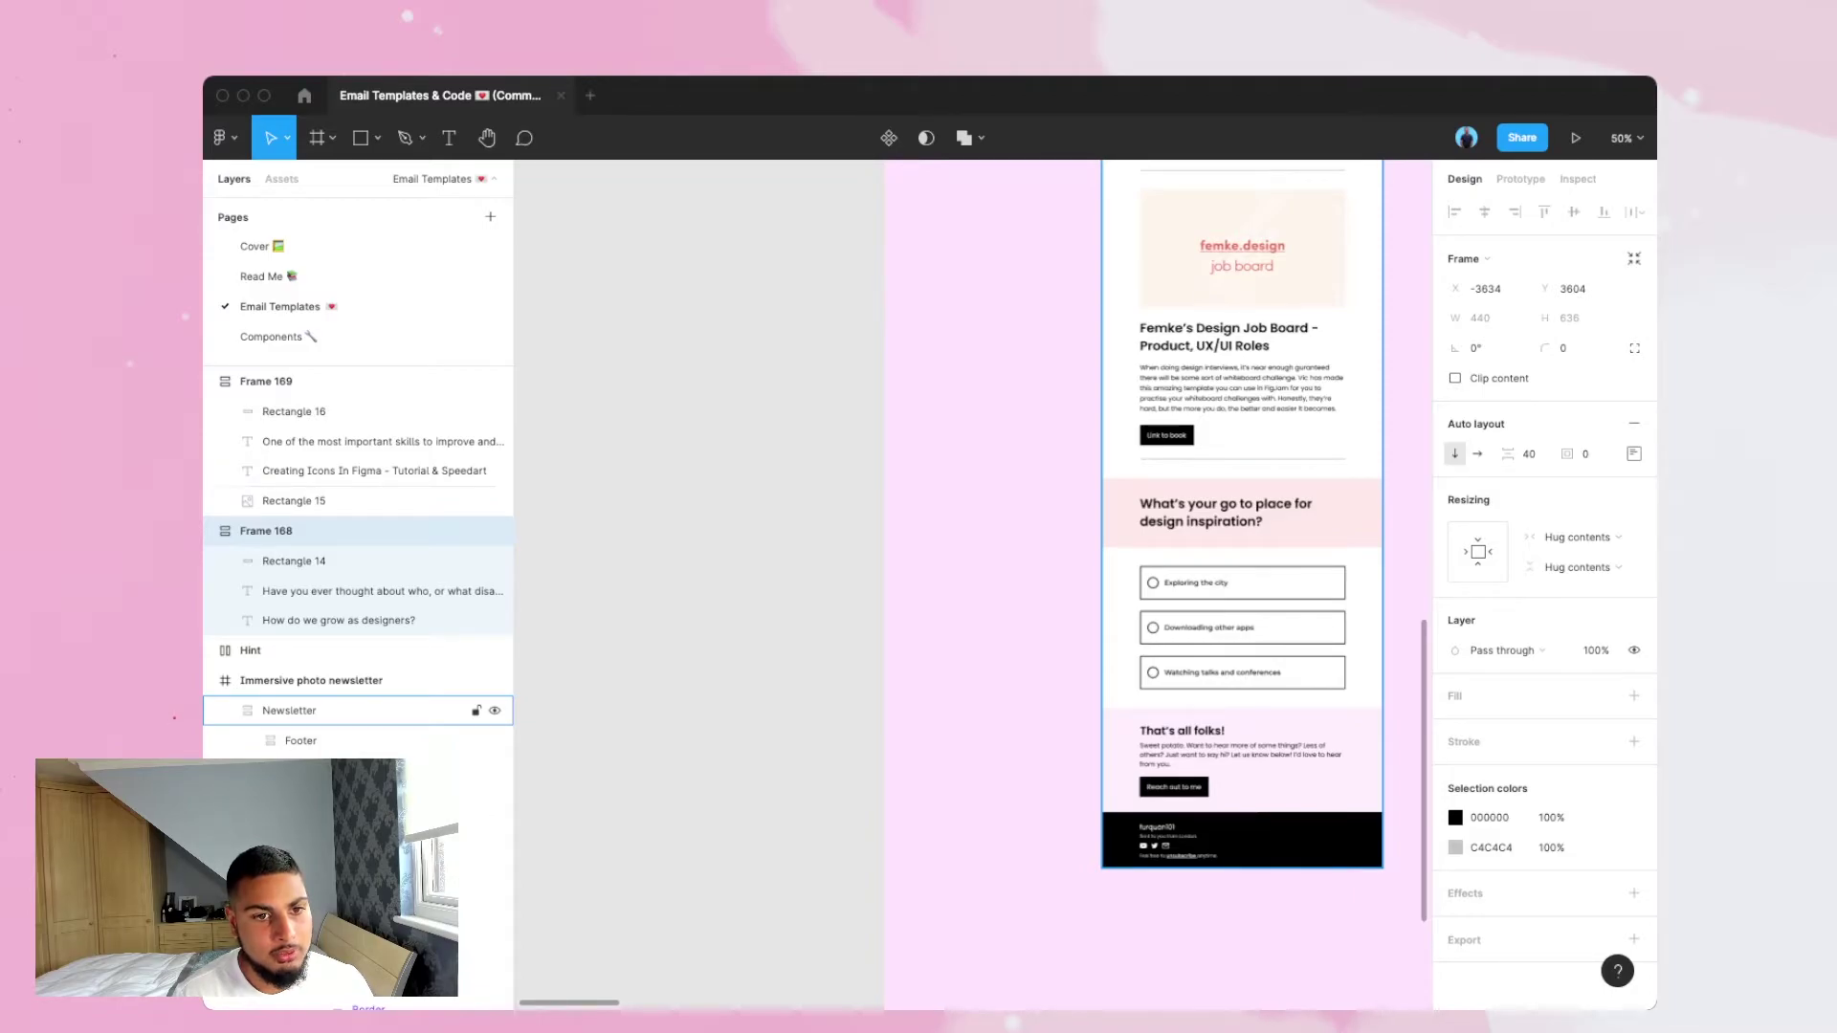
Turn Frame 169 into a component and place two instances of it beneath it in the same column.
scroll(1242, 517, up, 3)
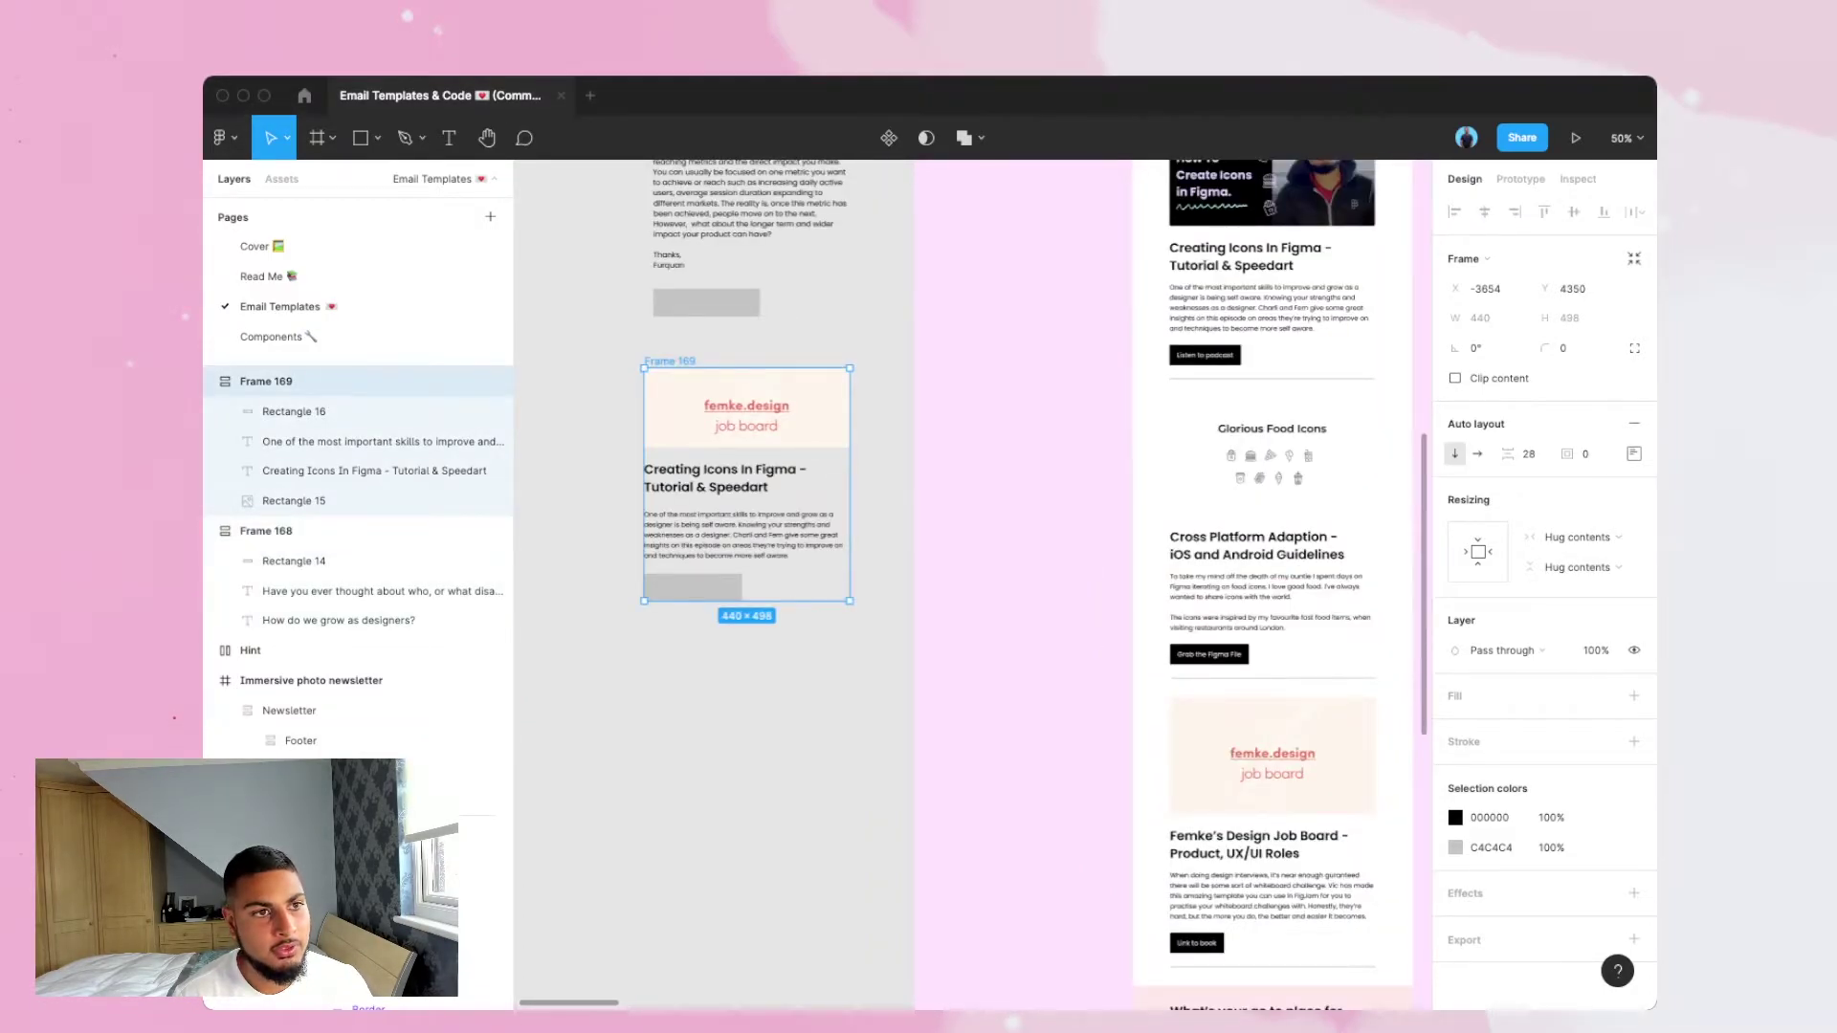
key(super+alt+k)
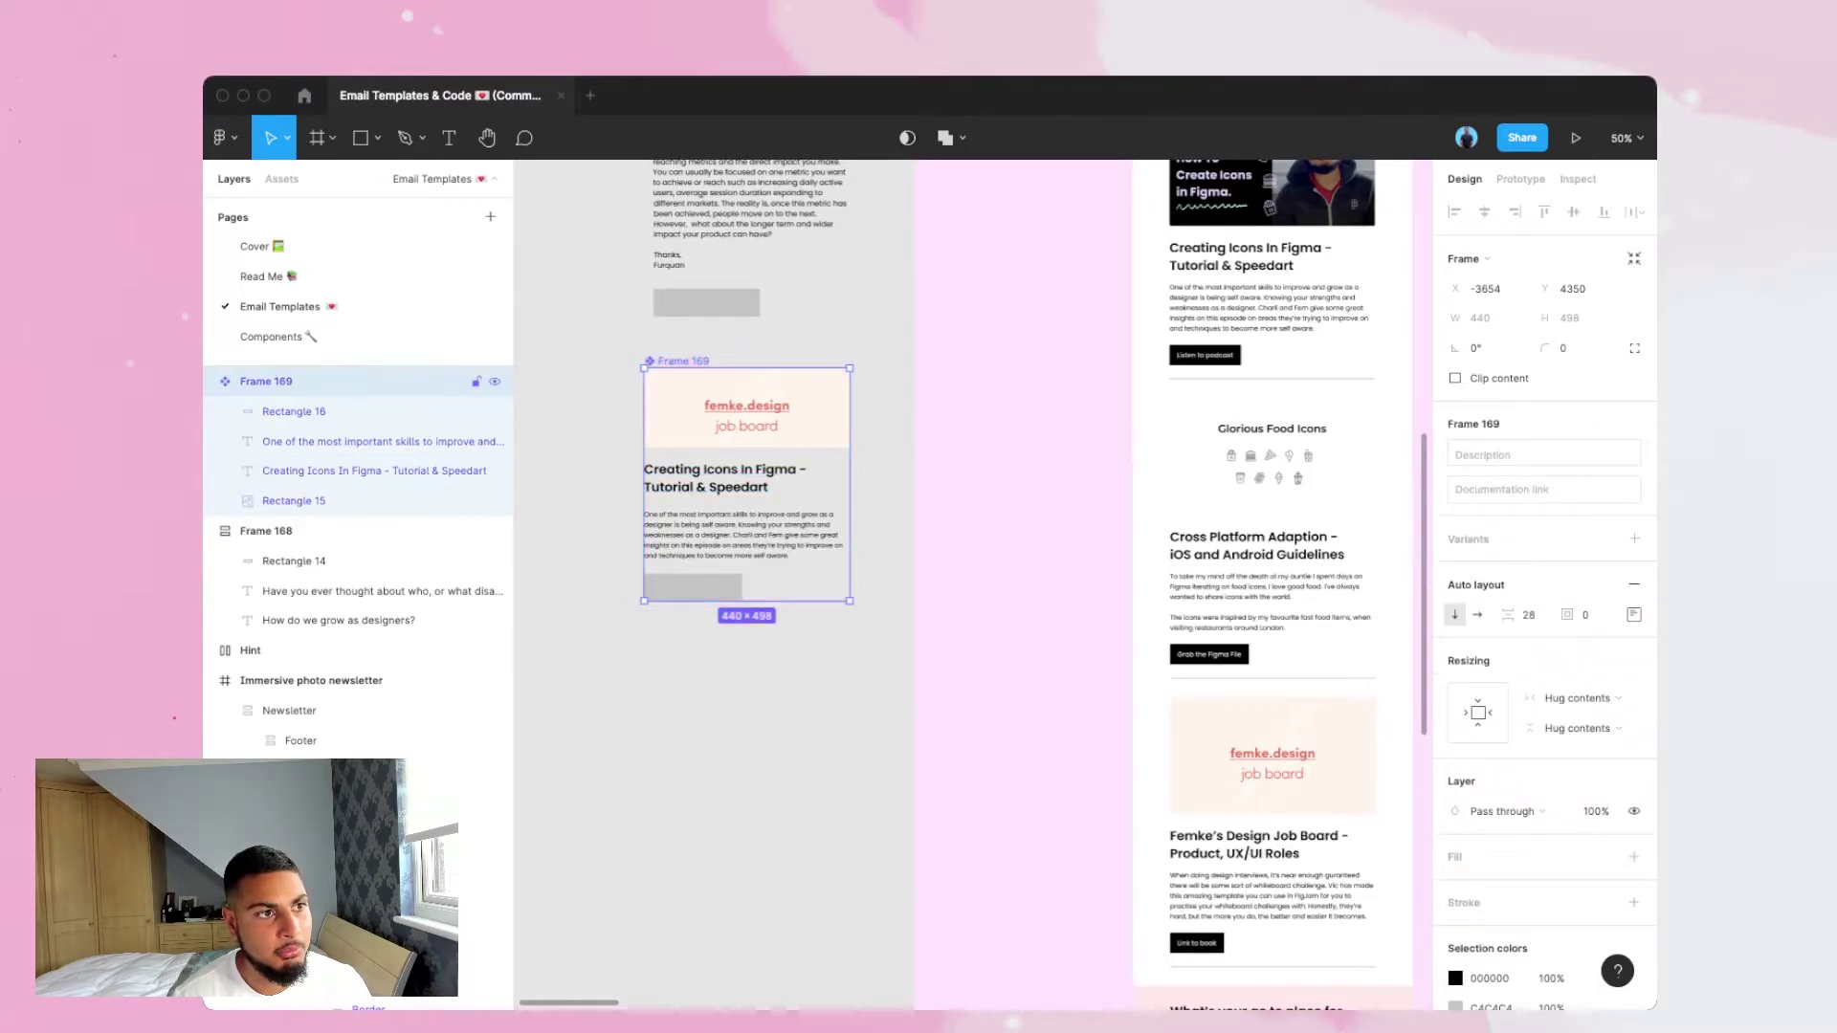
key(ctrl+d)
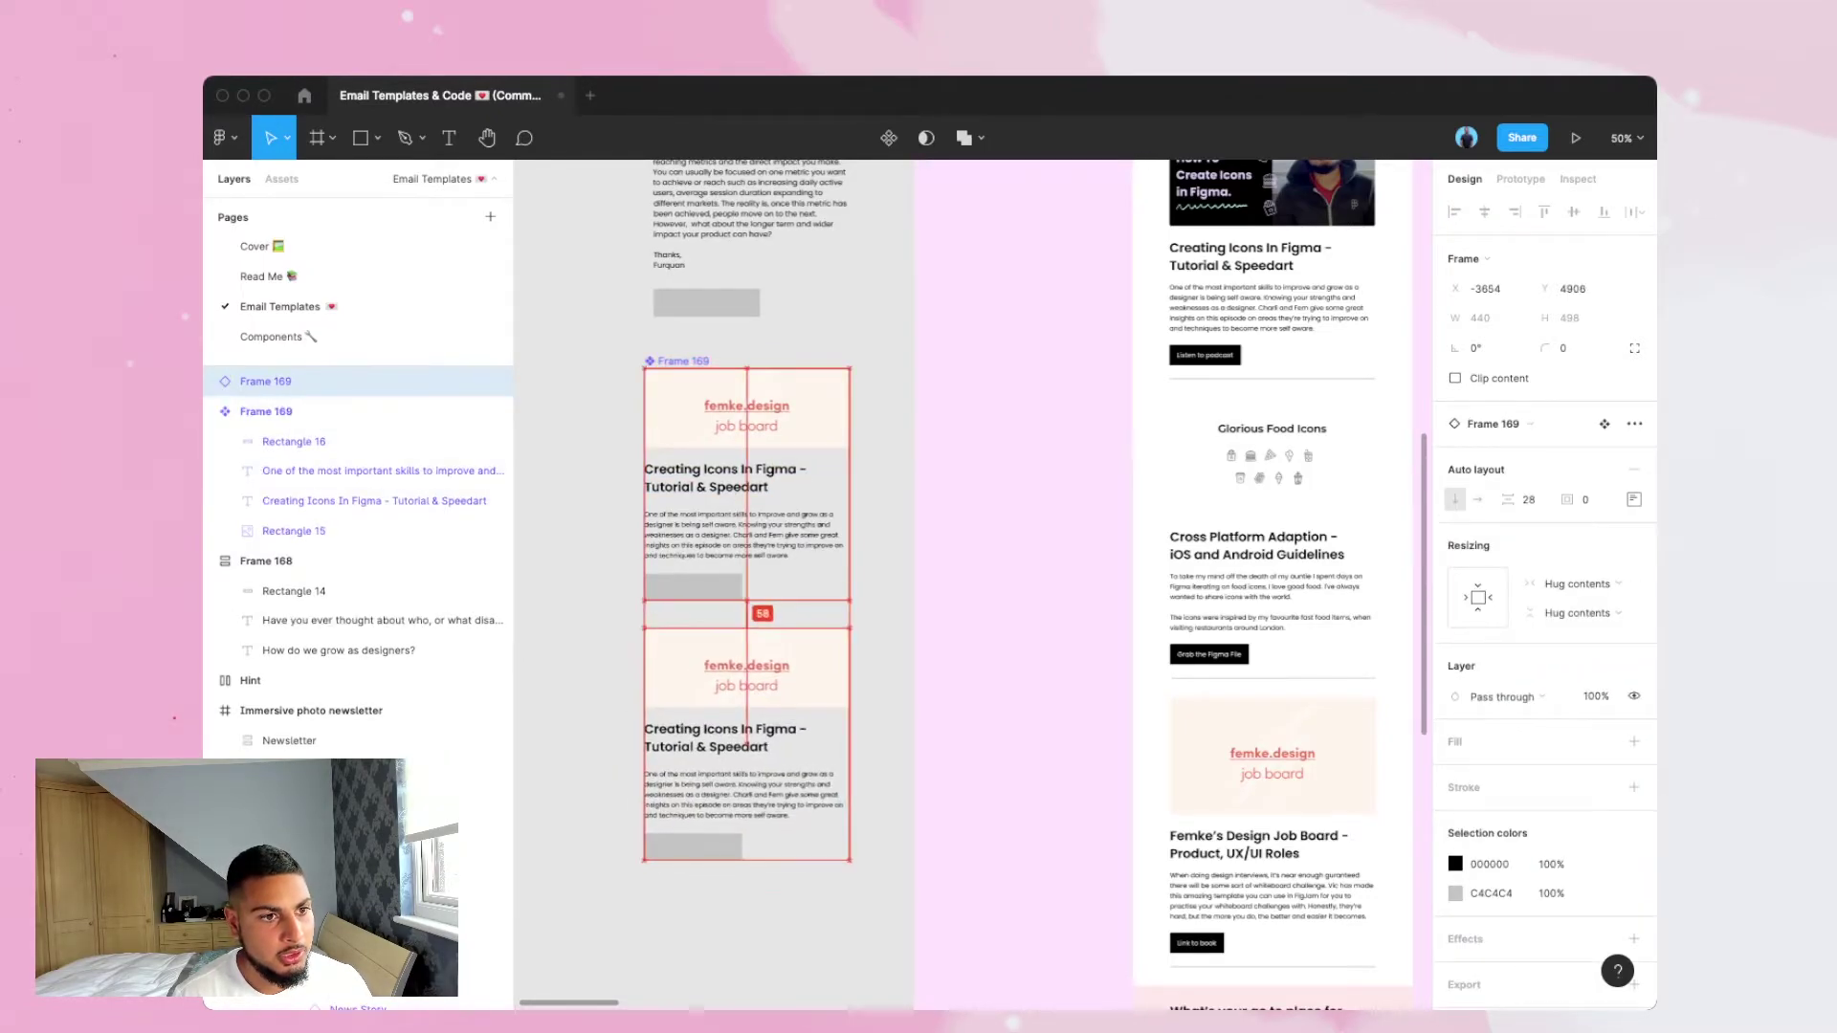
scroll(746, 670, down, 2)
drag(746, 669, 746, 940)
scroll(966, 574, up, 5)
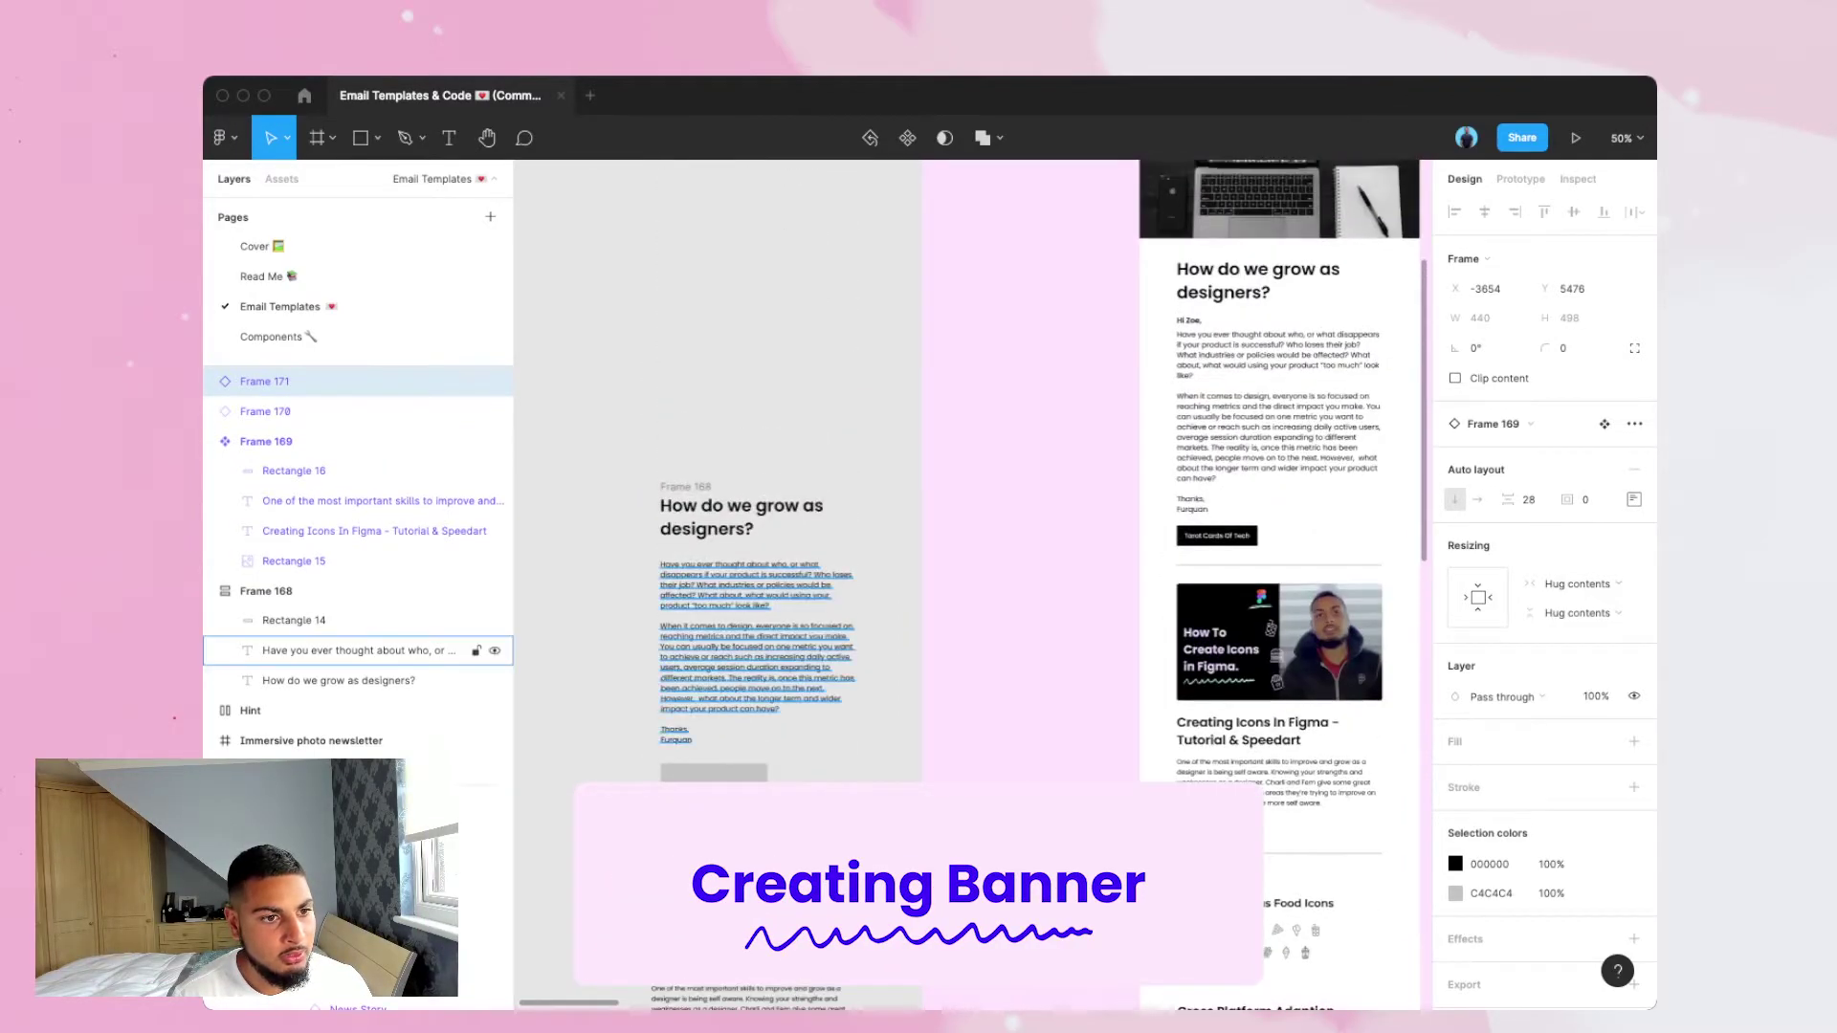
Draw a grey placeholder button rectangle below the last story instance, aligned with its edge.
scroll(966, 574, down, 8)
scroll(967, 574, down, 4)
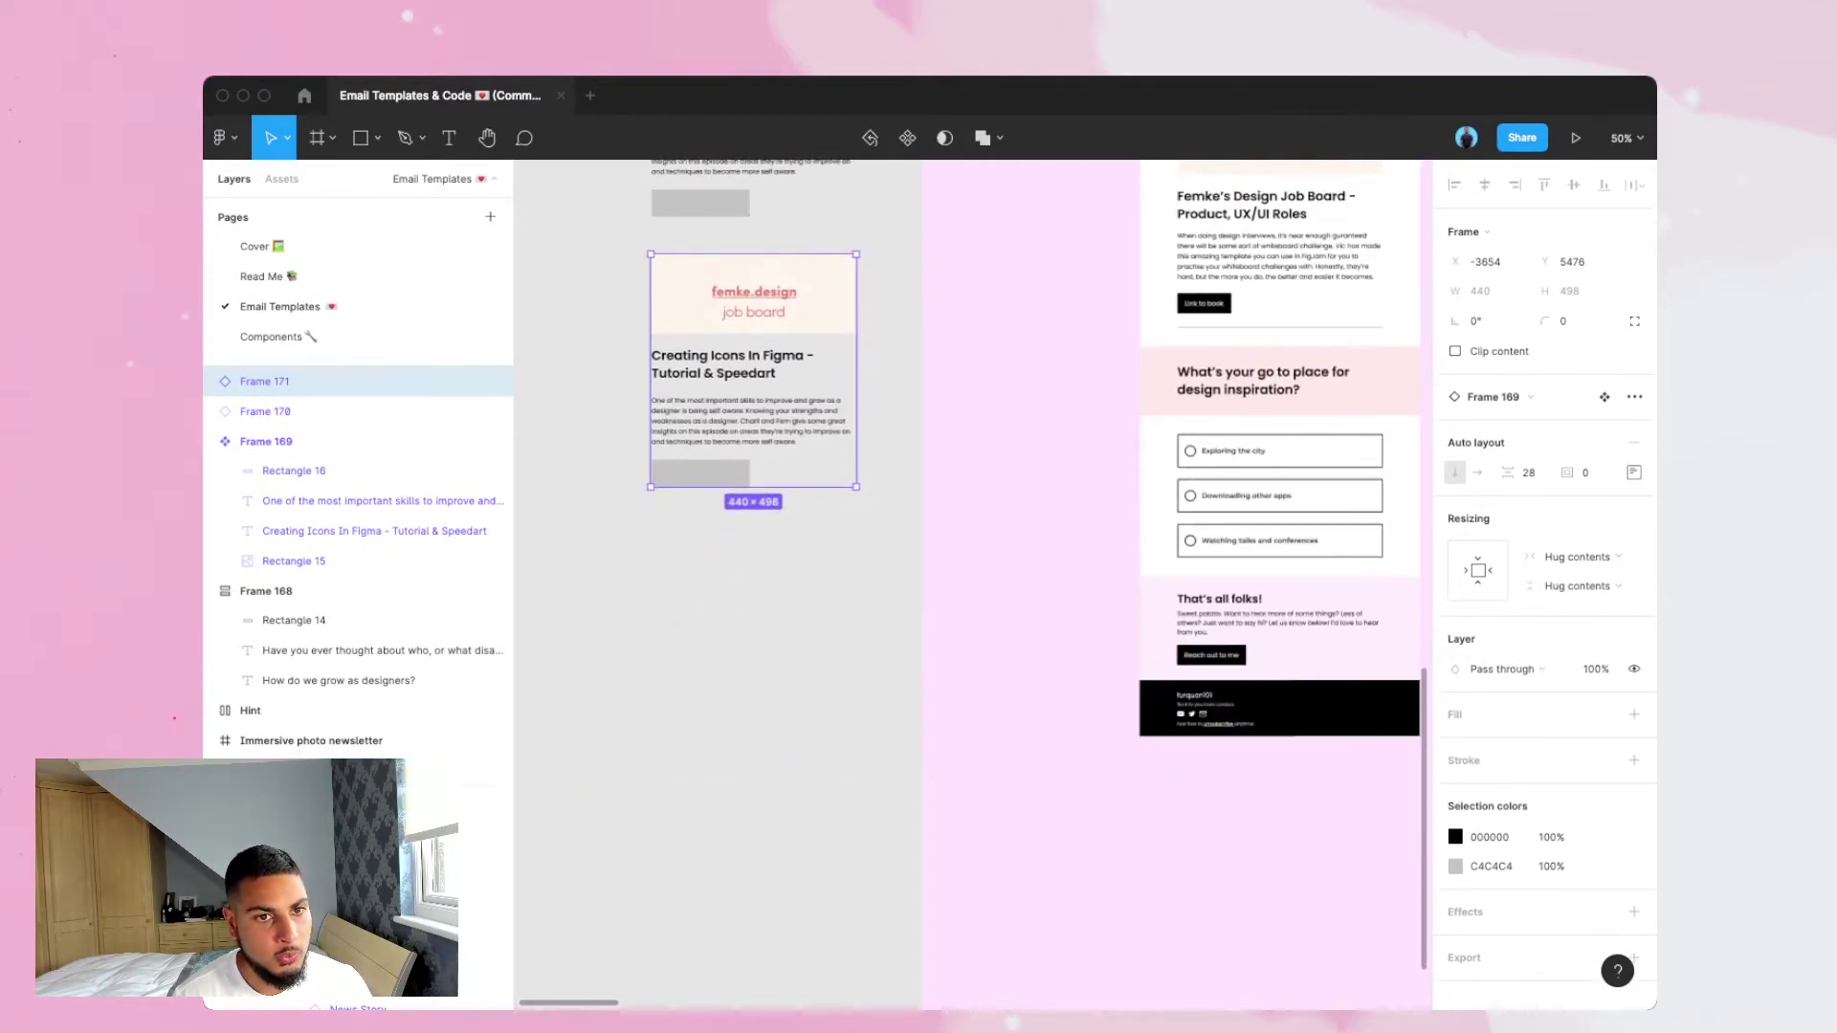
key(Escape)
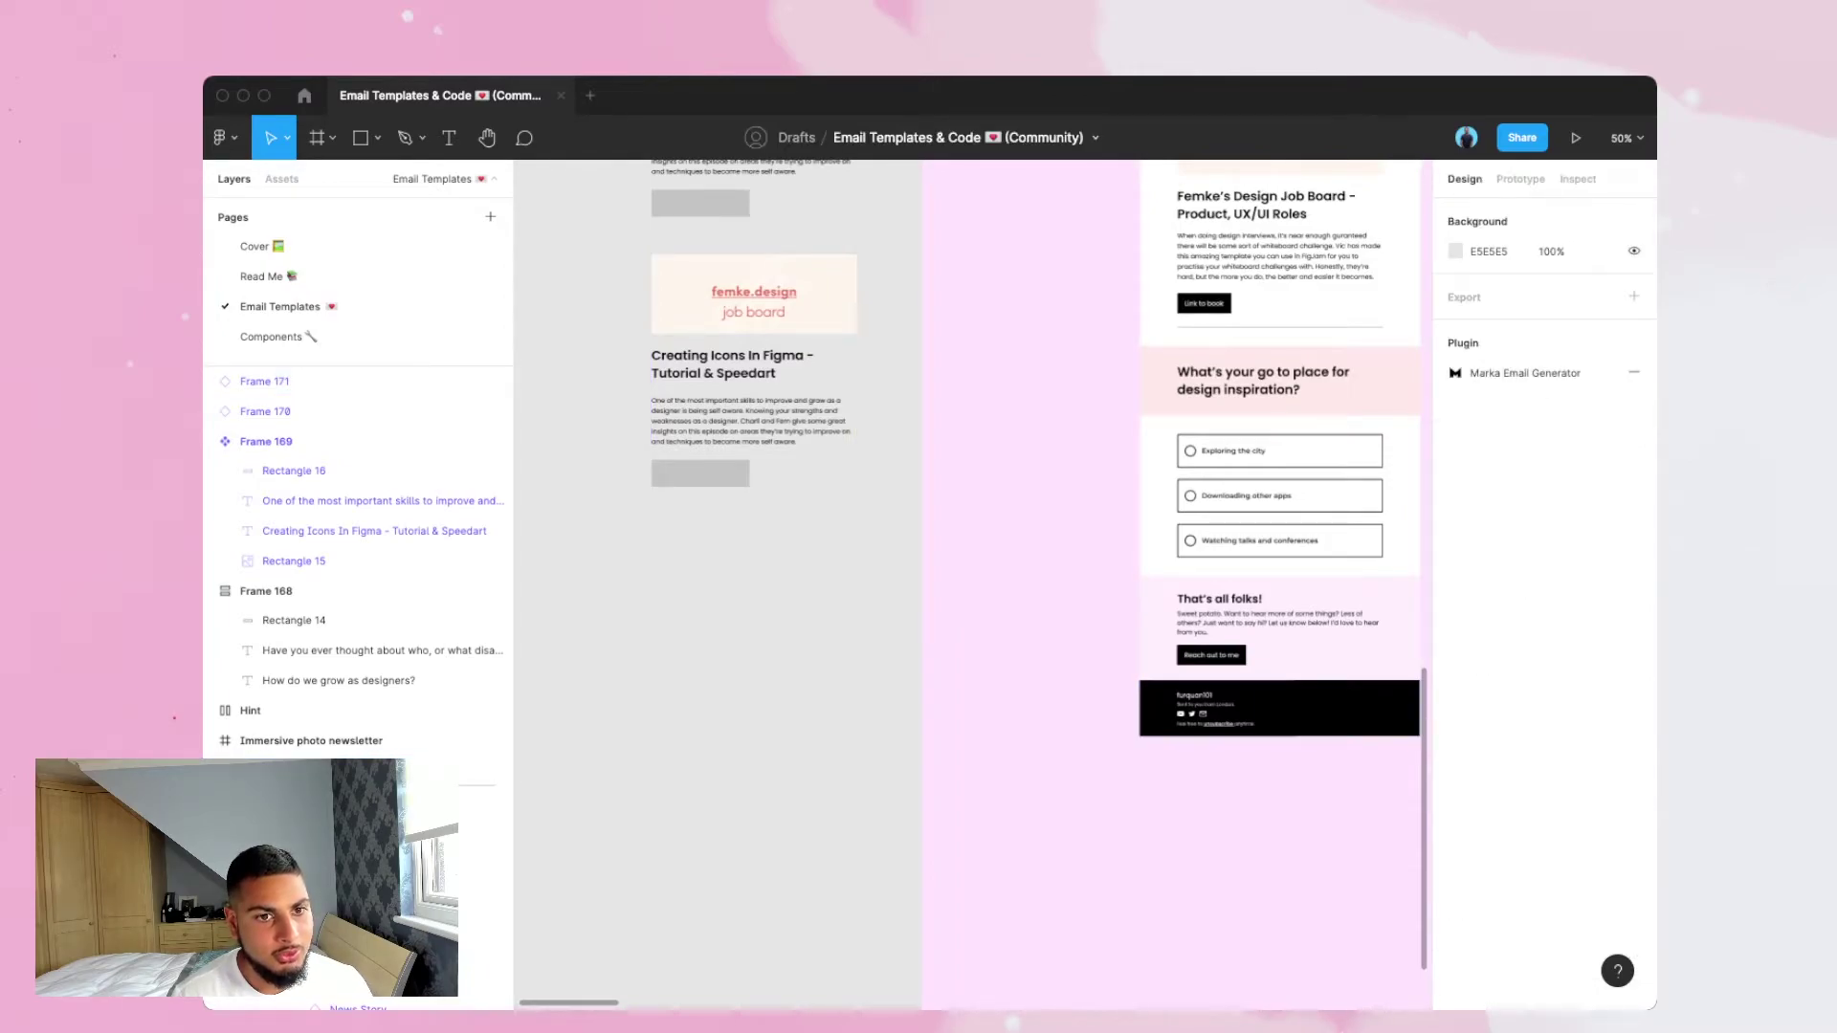
scroll(972, 584, right, 1)
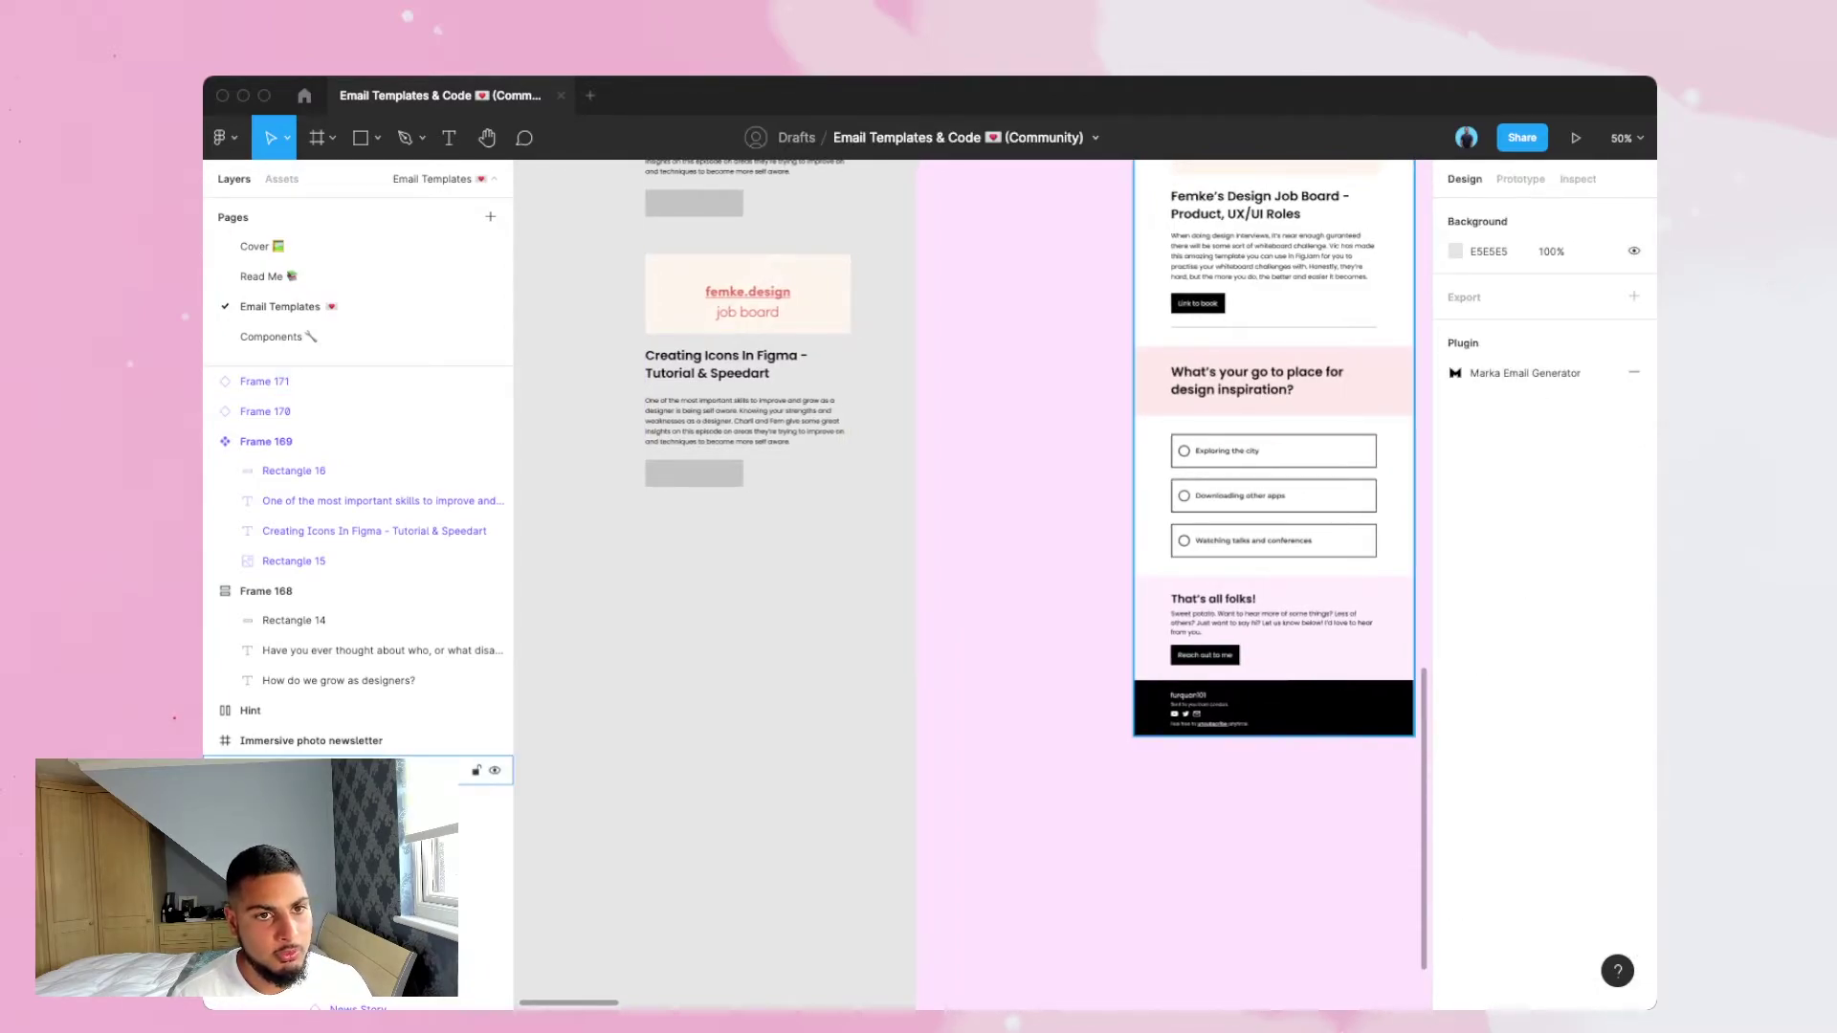
scroll(1239, 479, up, 2)
scroll(1239, 478, right, 2)
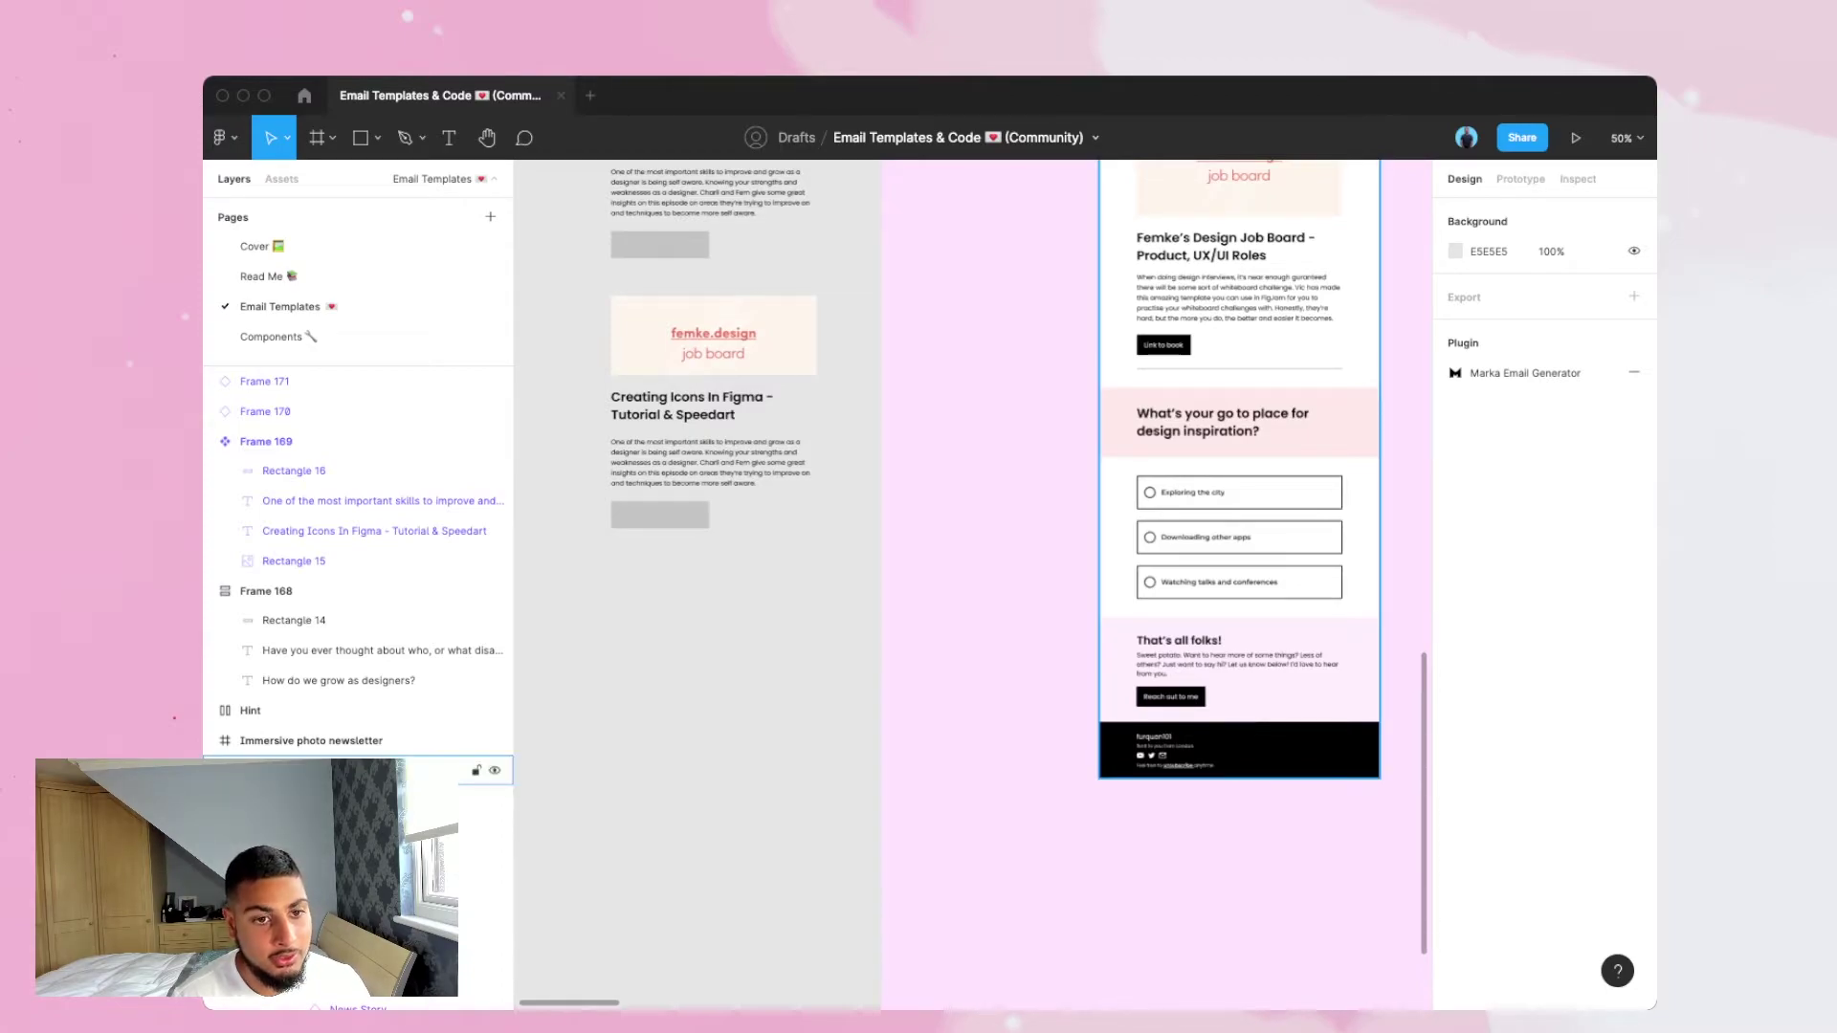
scroll(972, 585, left, 2)
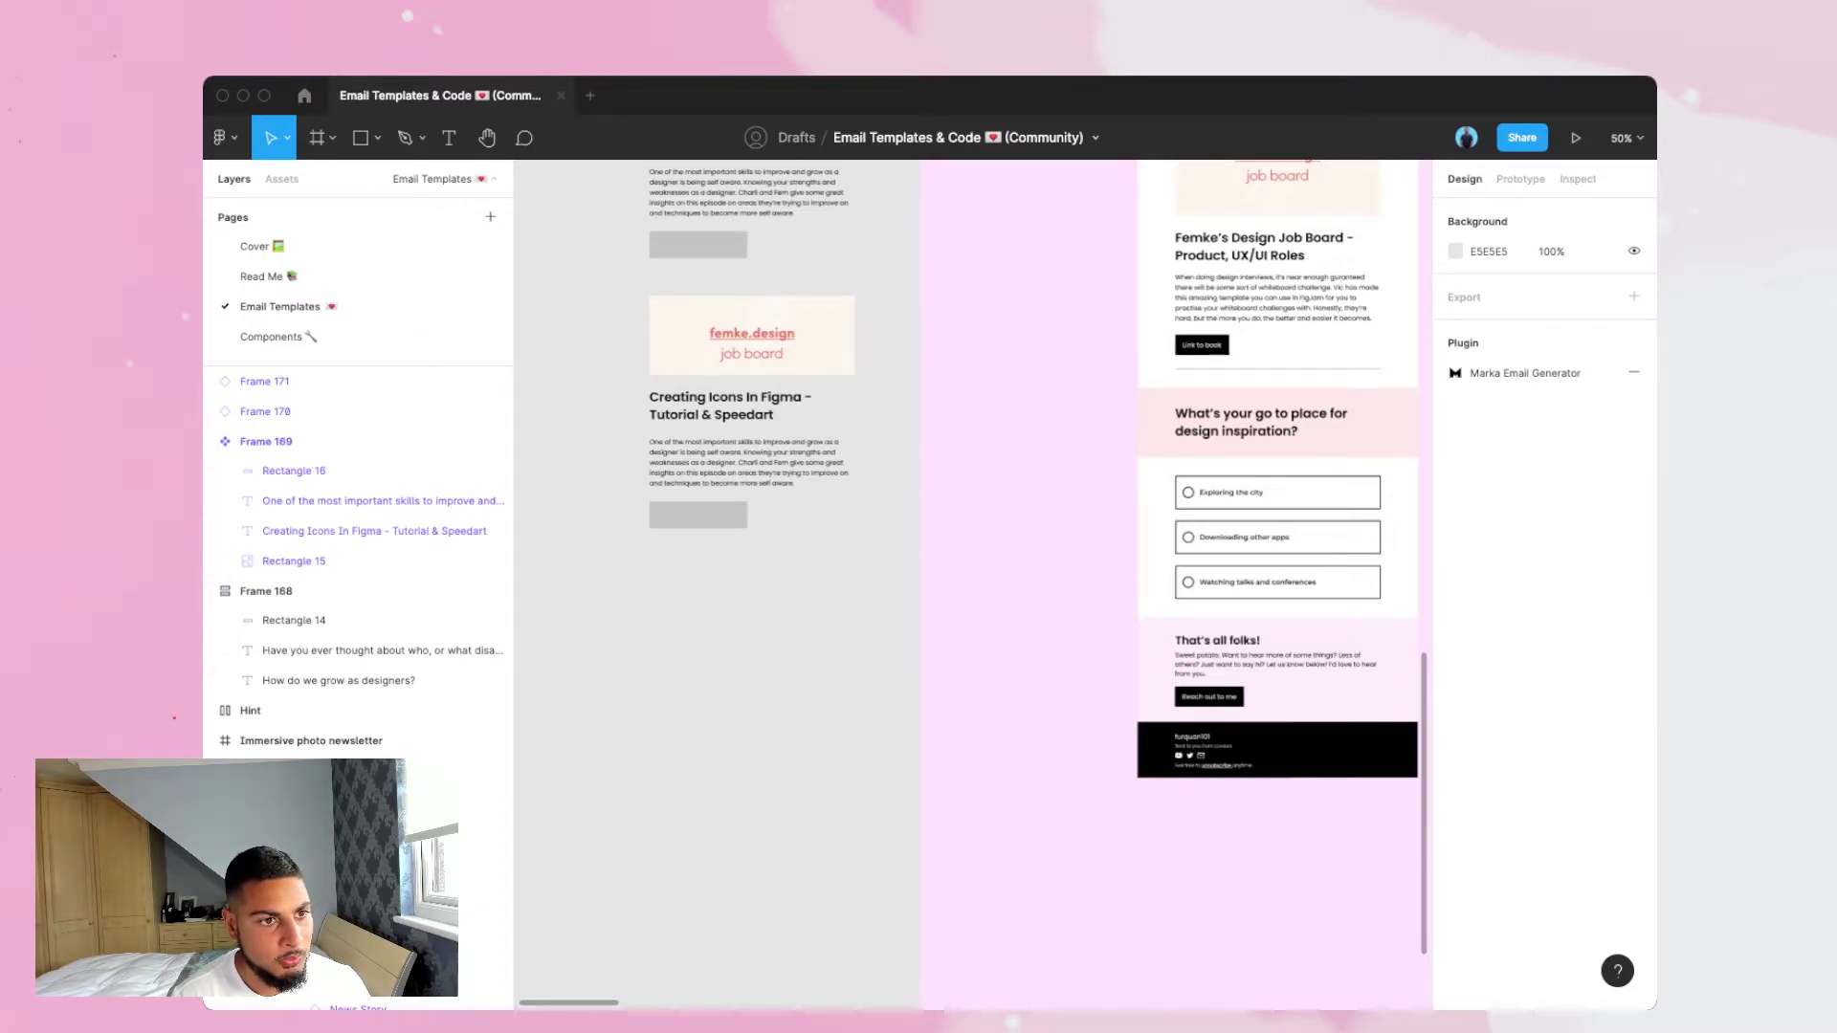
key(r)
mouse_move(649, 568)
mouse_down()
mouse_move(752, 594)
mouse_move(700, 611)
mouse_up()
key(Escape)
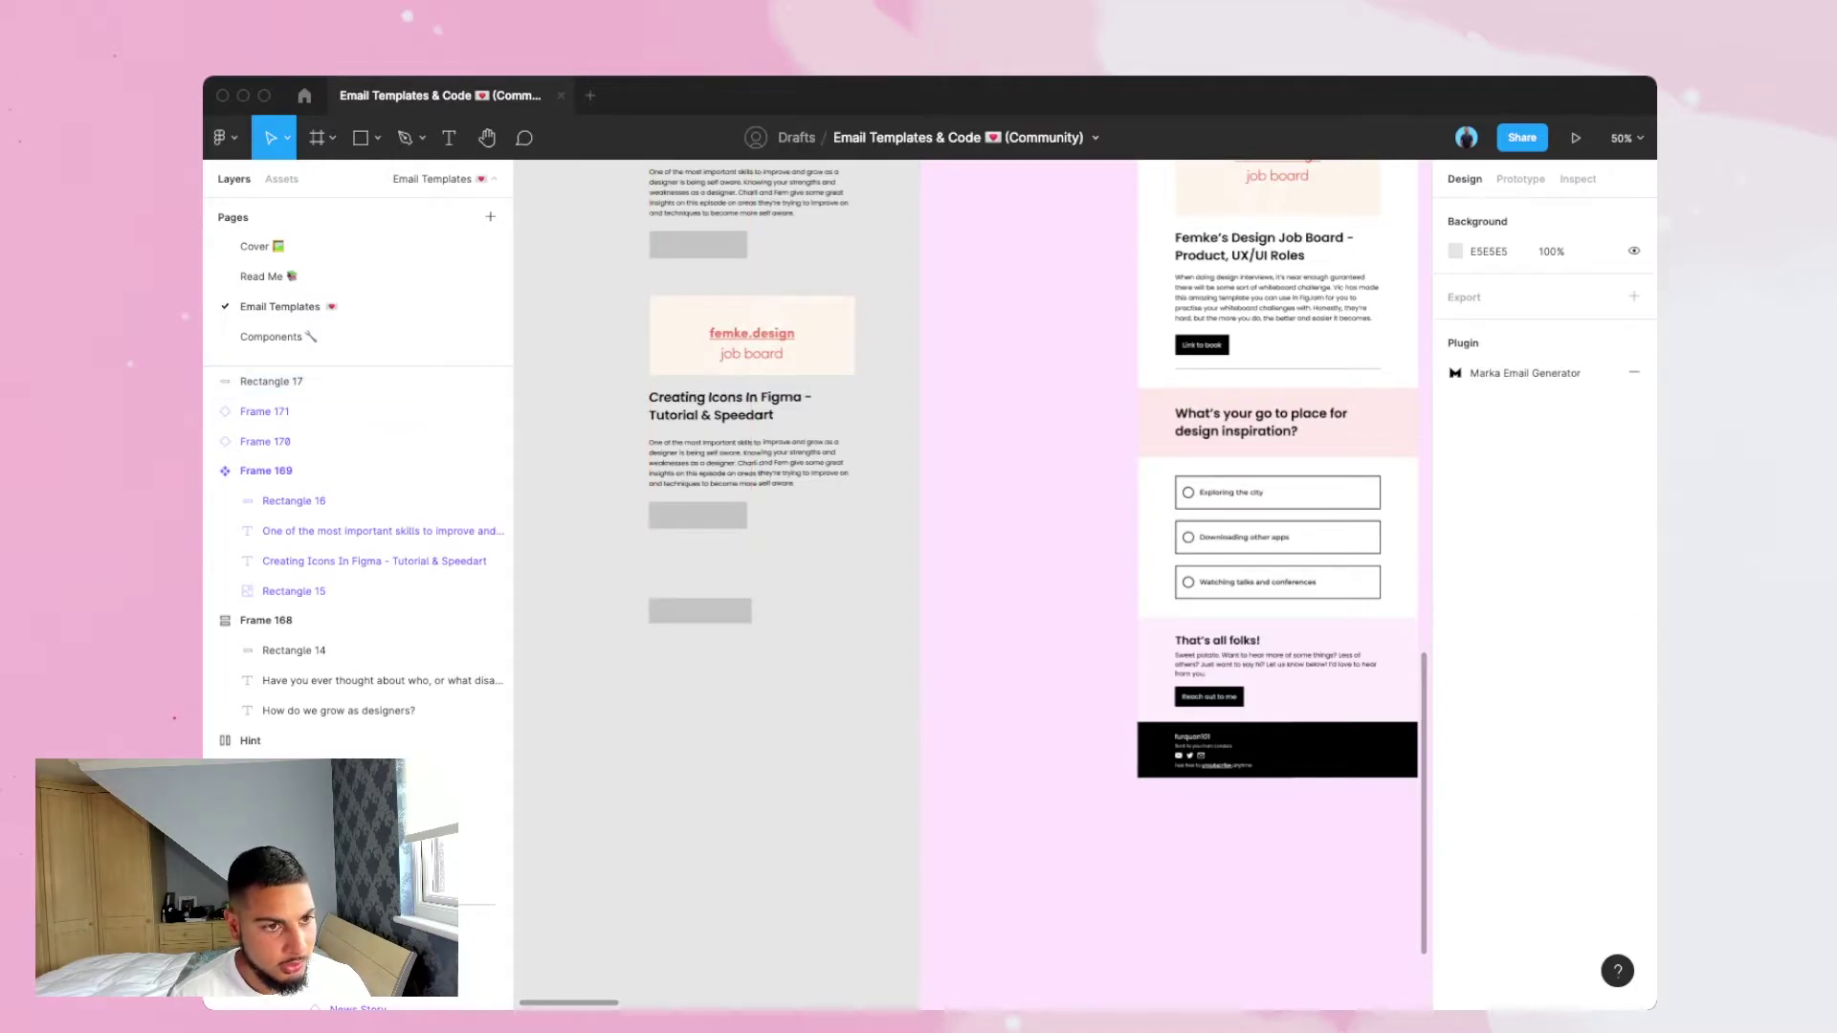
Add a text box about 262 wide above the new rectangle with the heading "That's all folks".
key(t)
drag(649, 549, 772, 571)
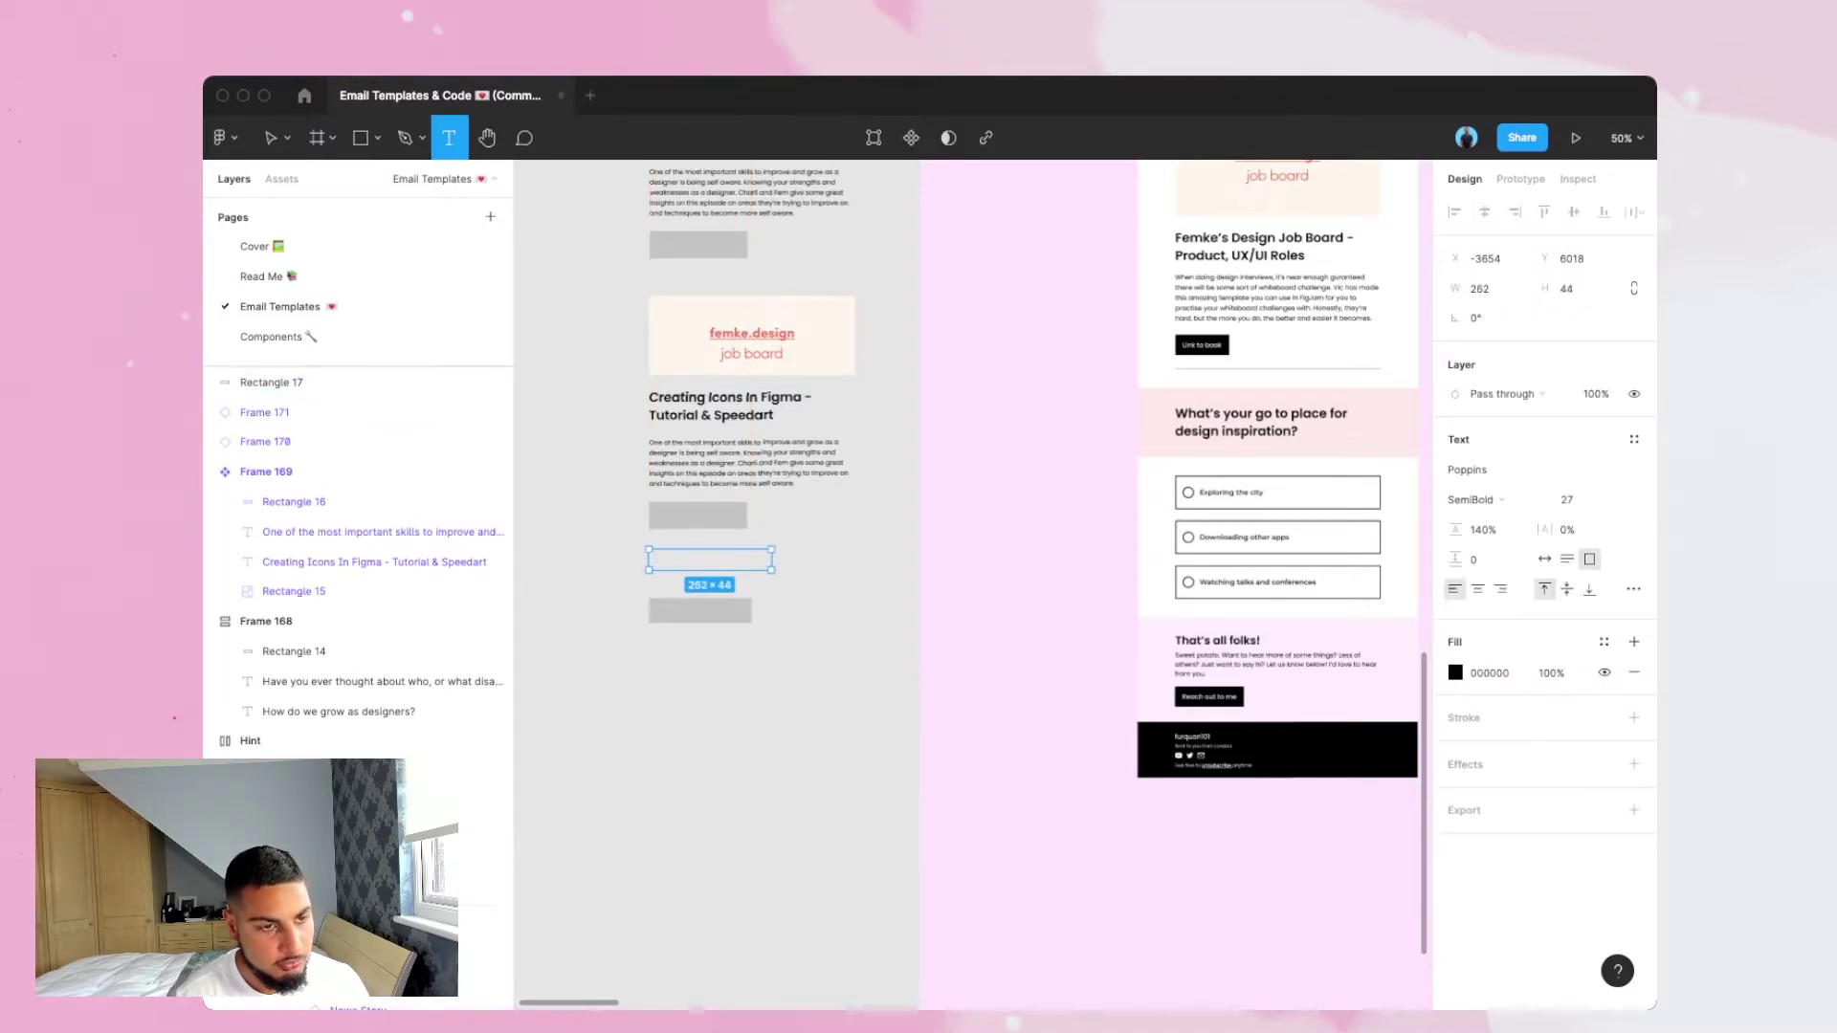
text(That's all fgo)
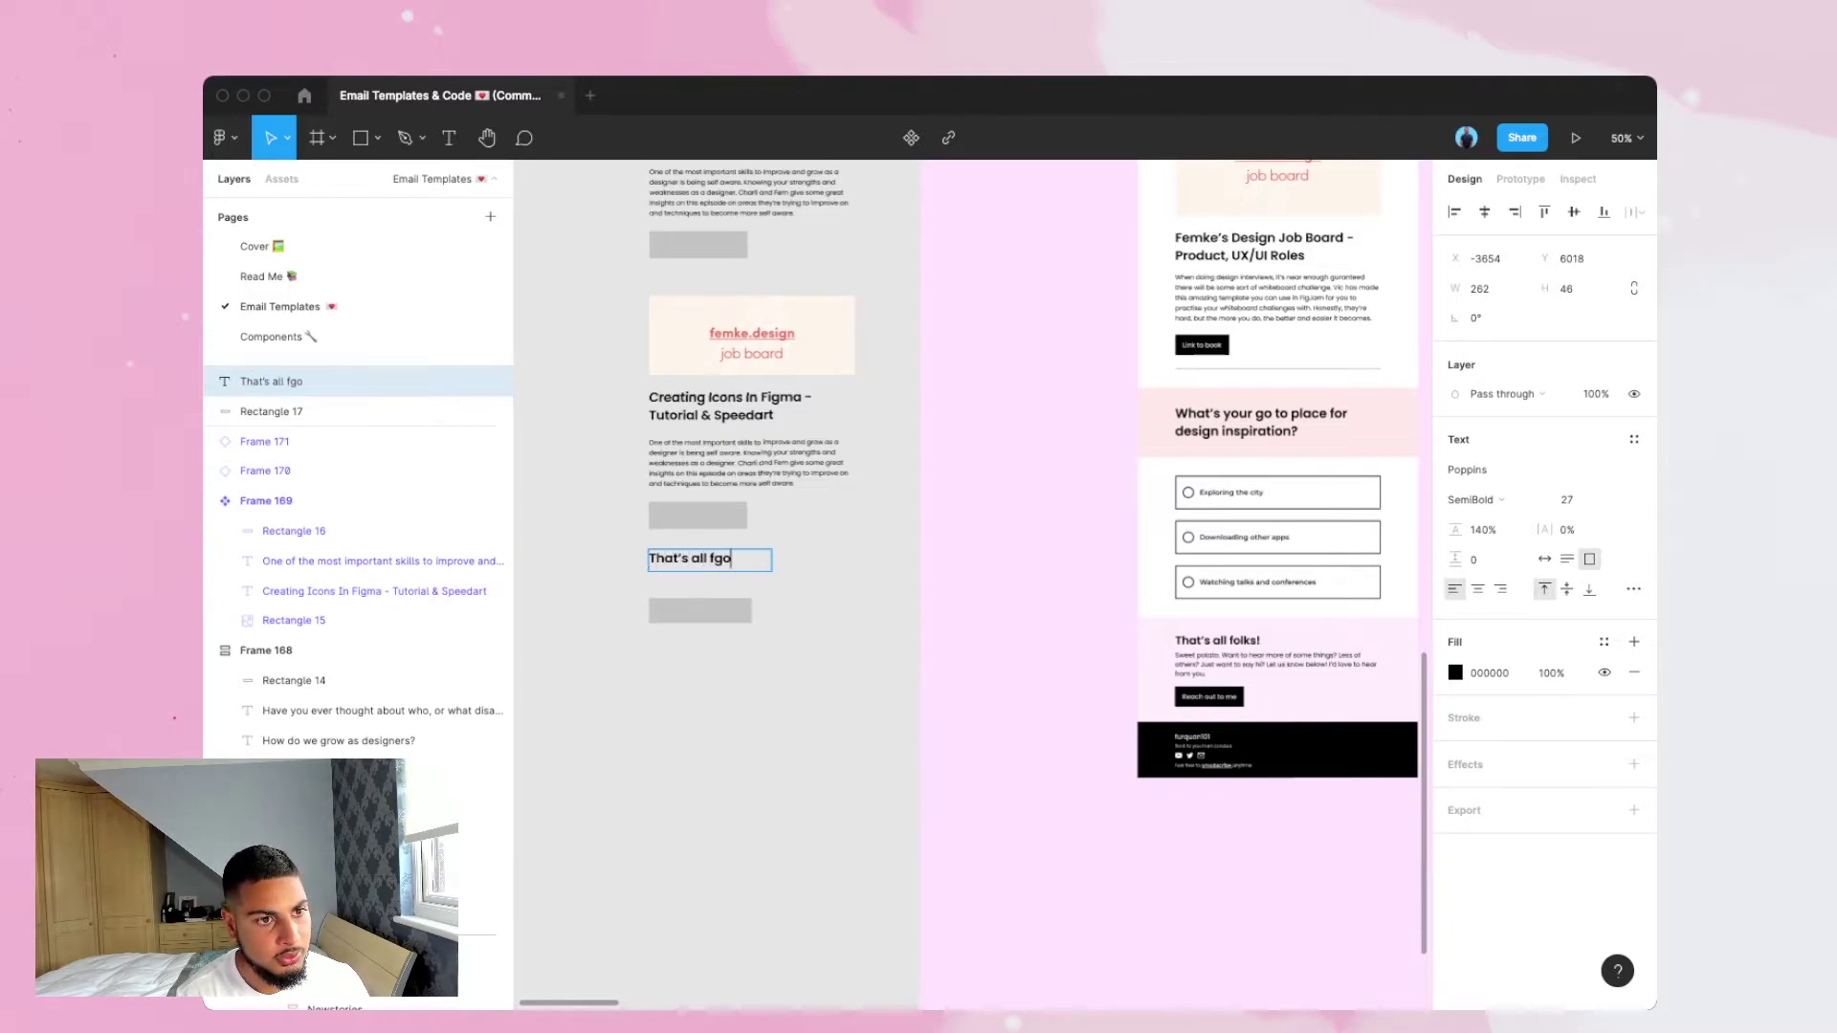
key(BackSpace)
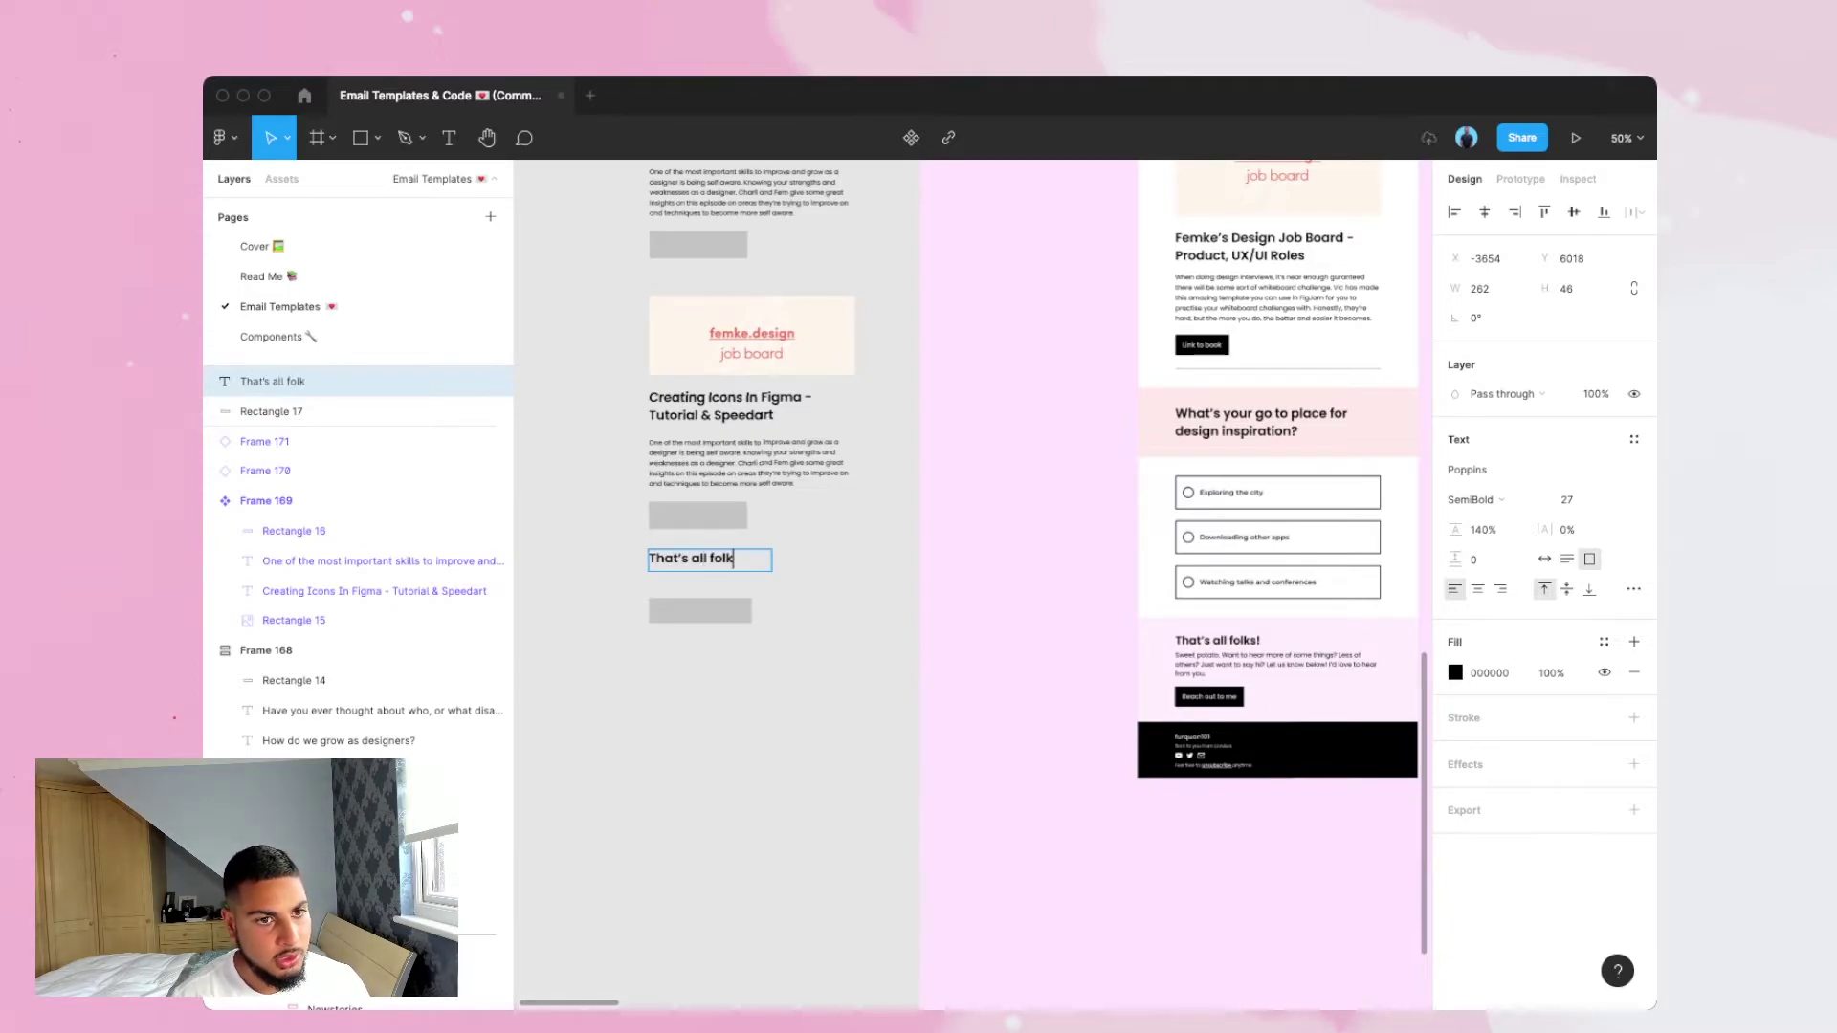
key(Escape)
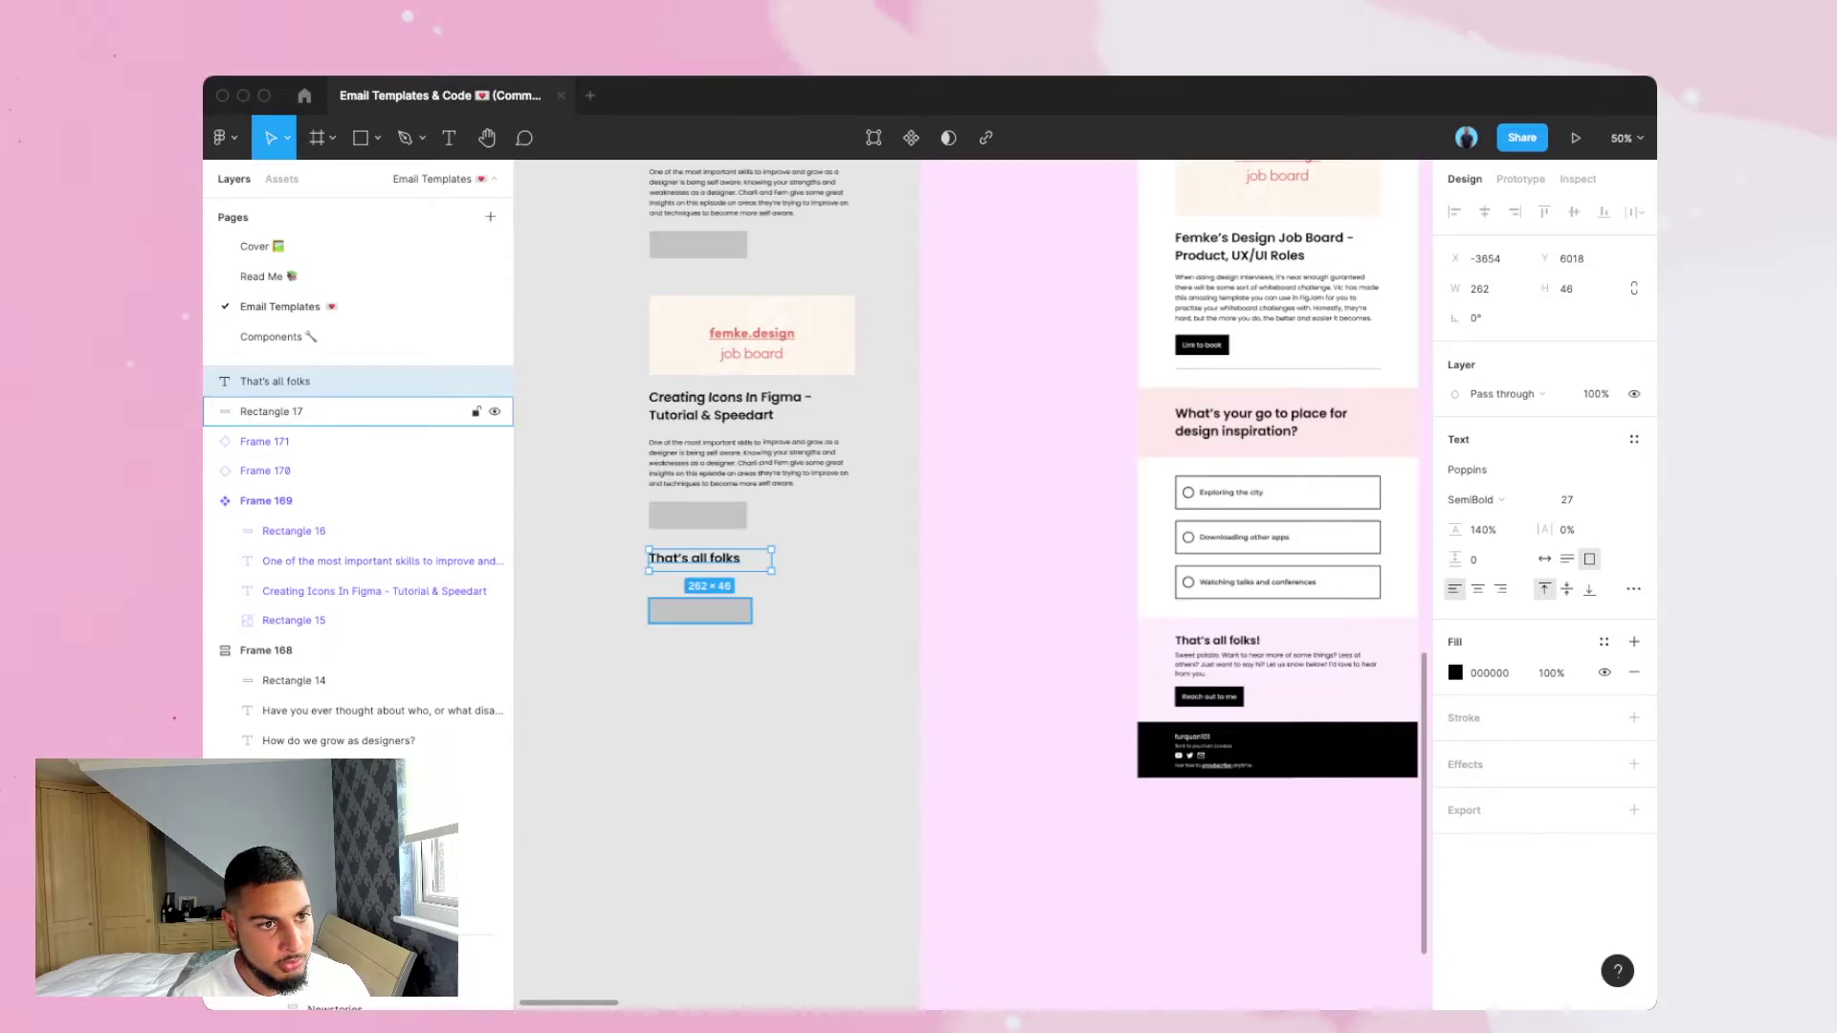
Duplicate the "That's all folks" heading below itself and replace the copy's text with the newsletter's "Sweet potato" closing paragraph.
drag(699, 610, 700, 626)
click(710, 558)
mouse_move(710, 558)
alt+mouse_down()
mouse_move(712, 590)
mouse_move(695, 590)
alt+mouse_up()
double_click(696, 590)
double_click(1276, 665)
key(super+c)
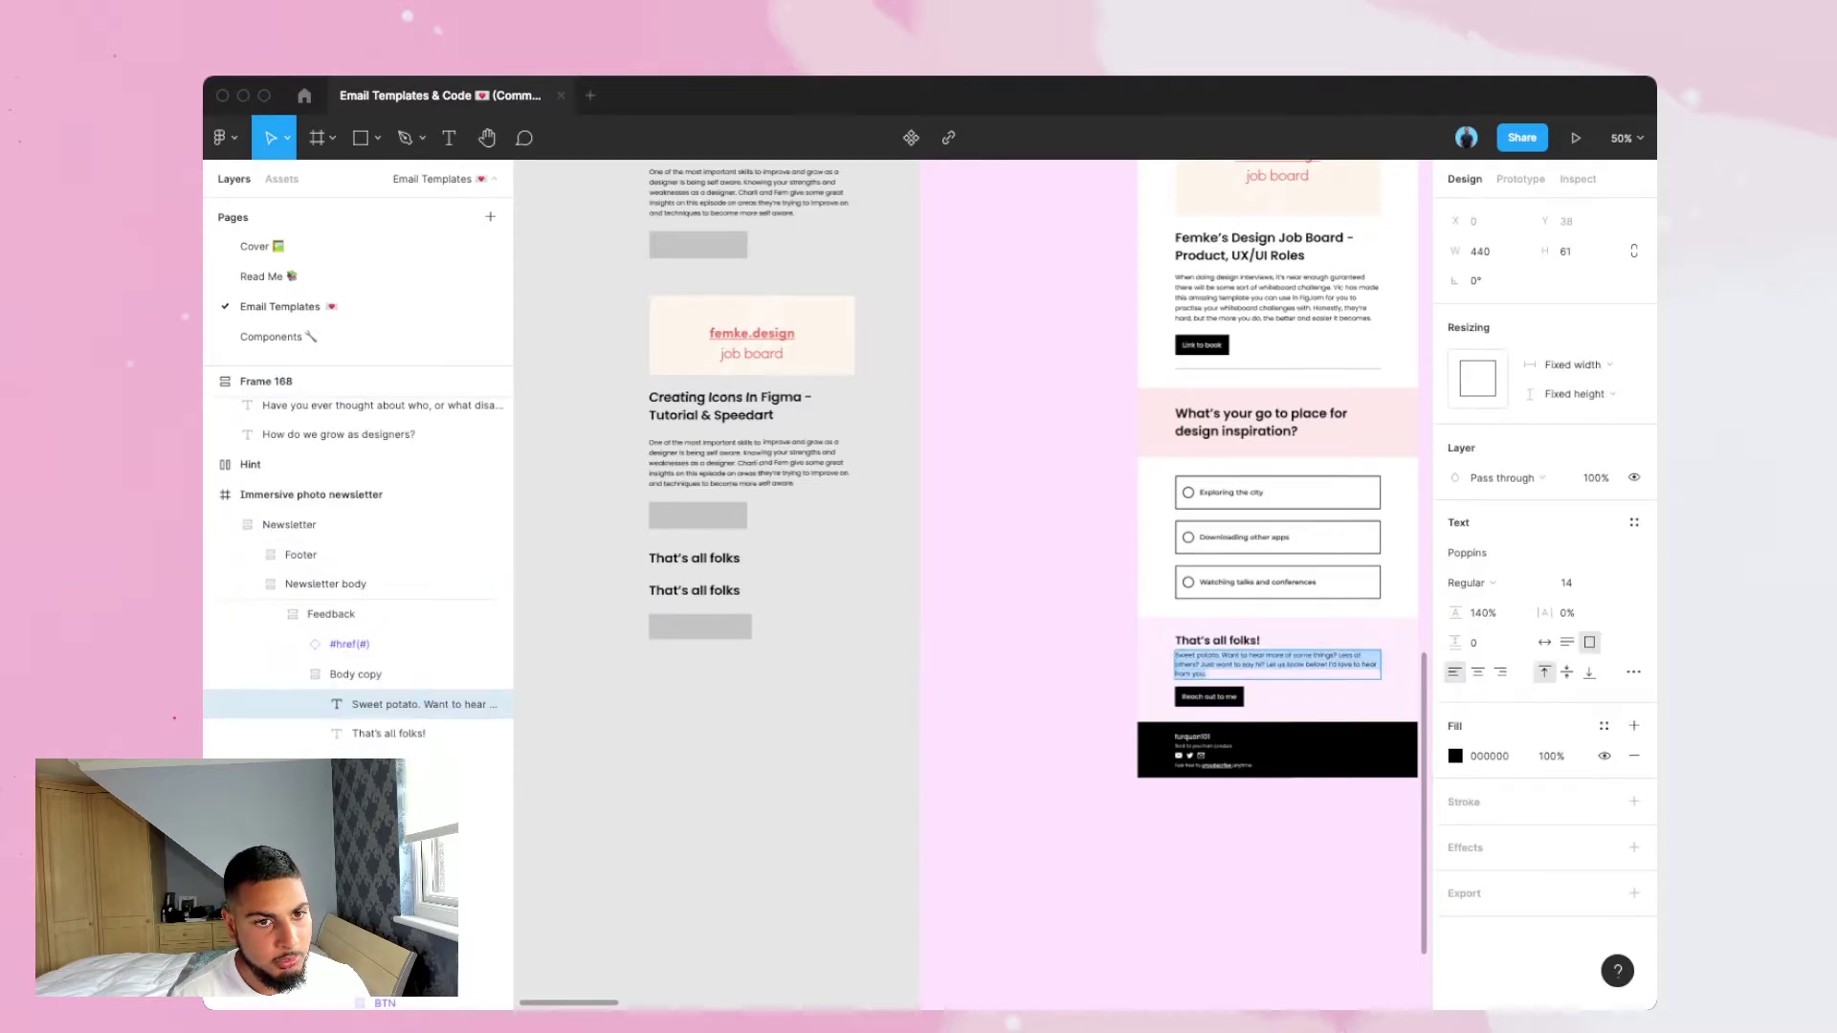
double_click(709, 591)
key(super+v)
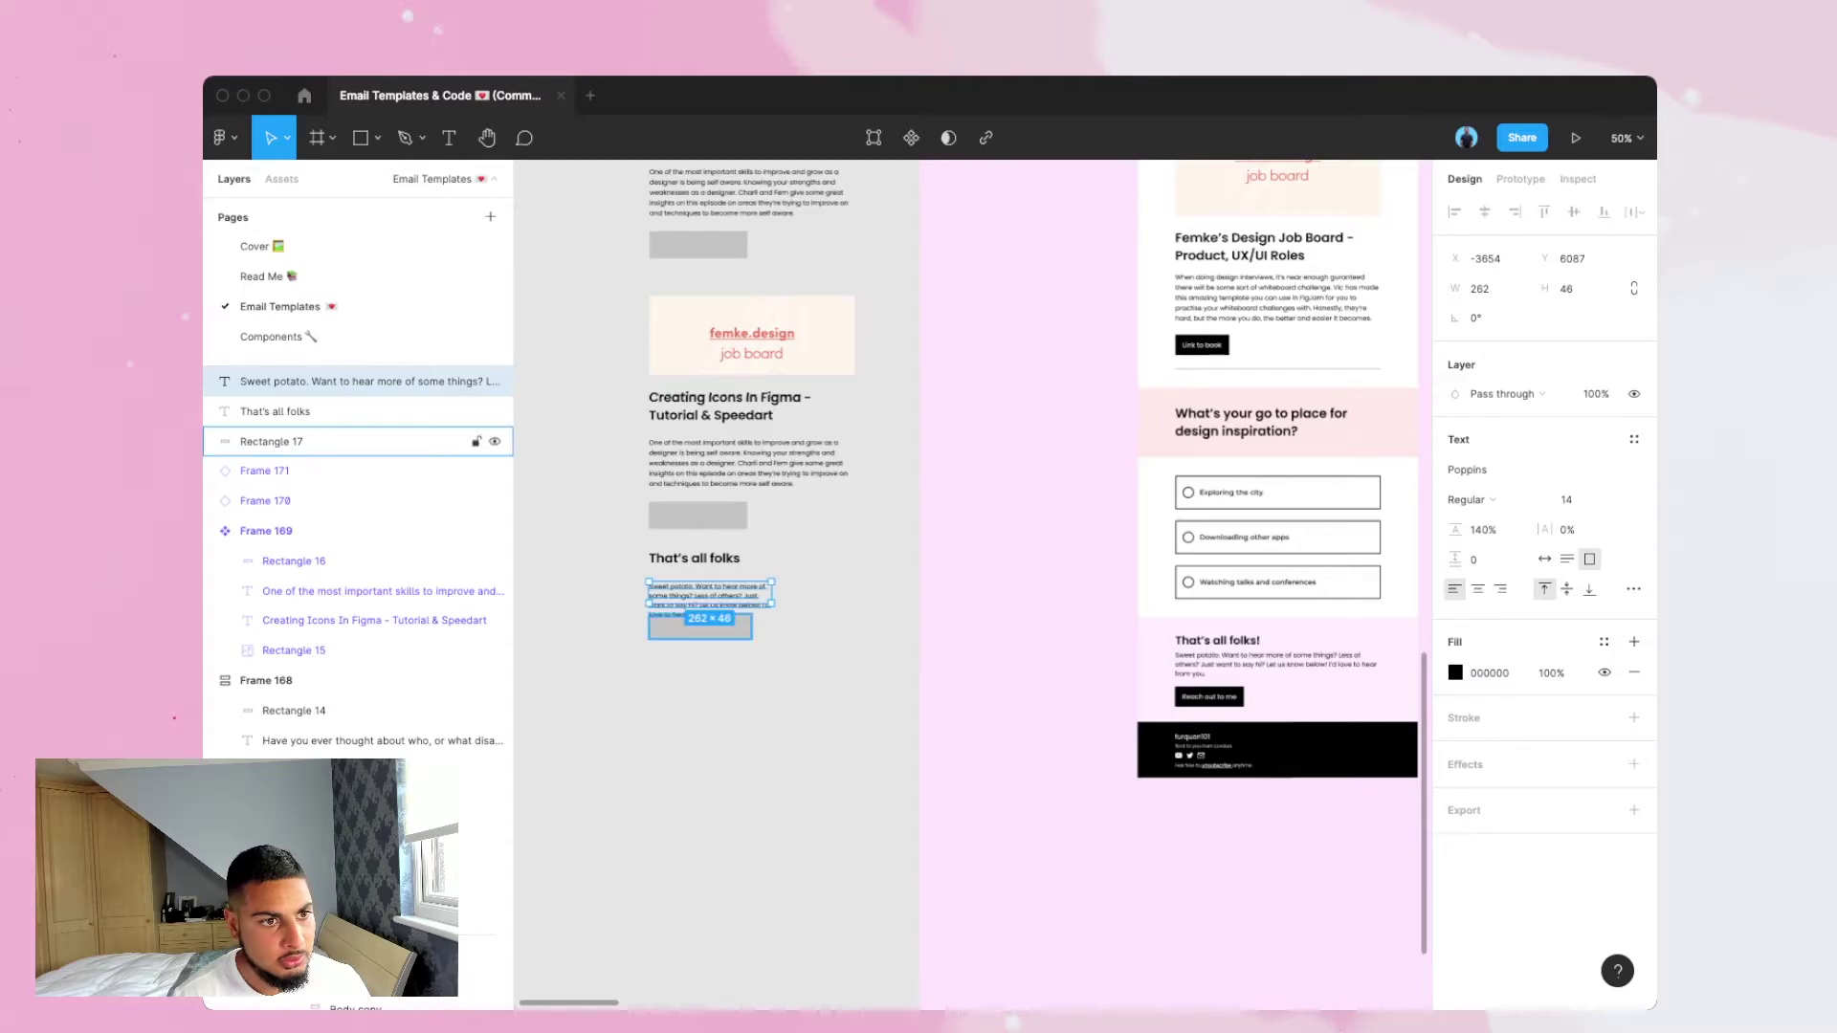
Move the placeholder button rectangle down so it sits clear of the closing paragraph.
click(277, 441)
drag(700, 637, 700, 654)
key(Escape)
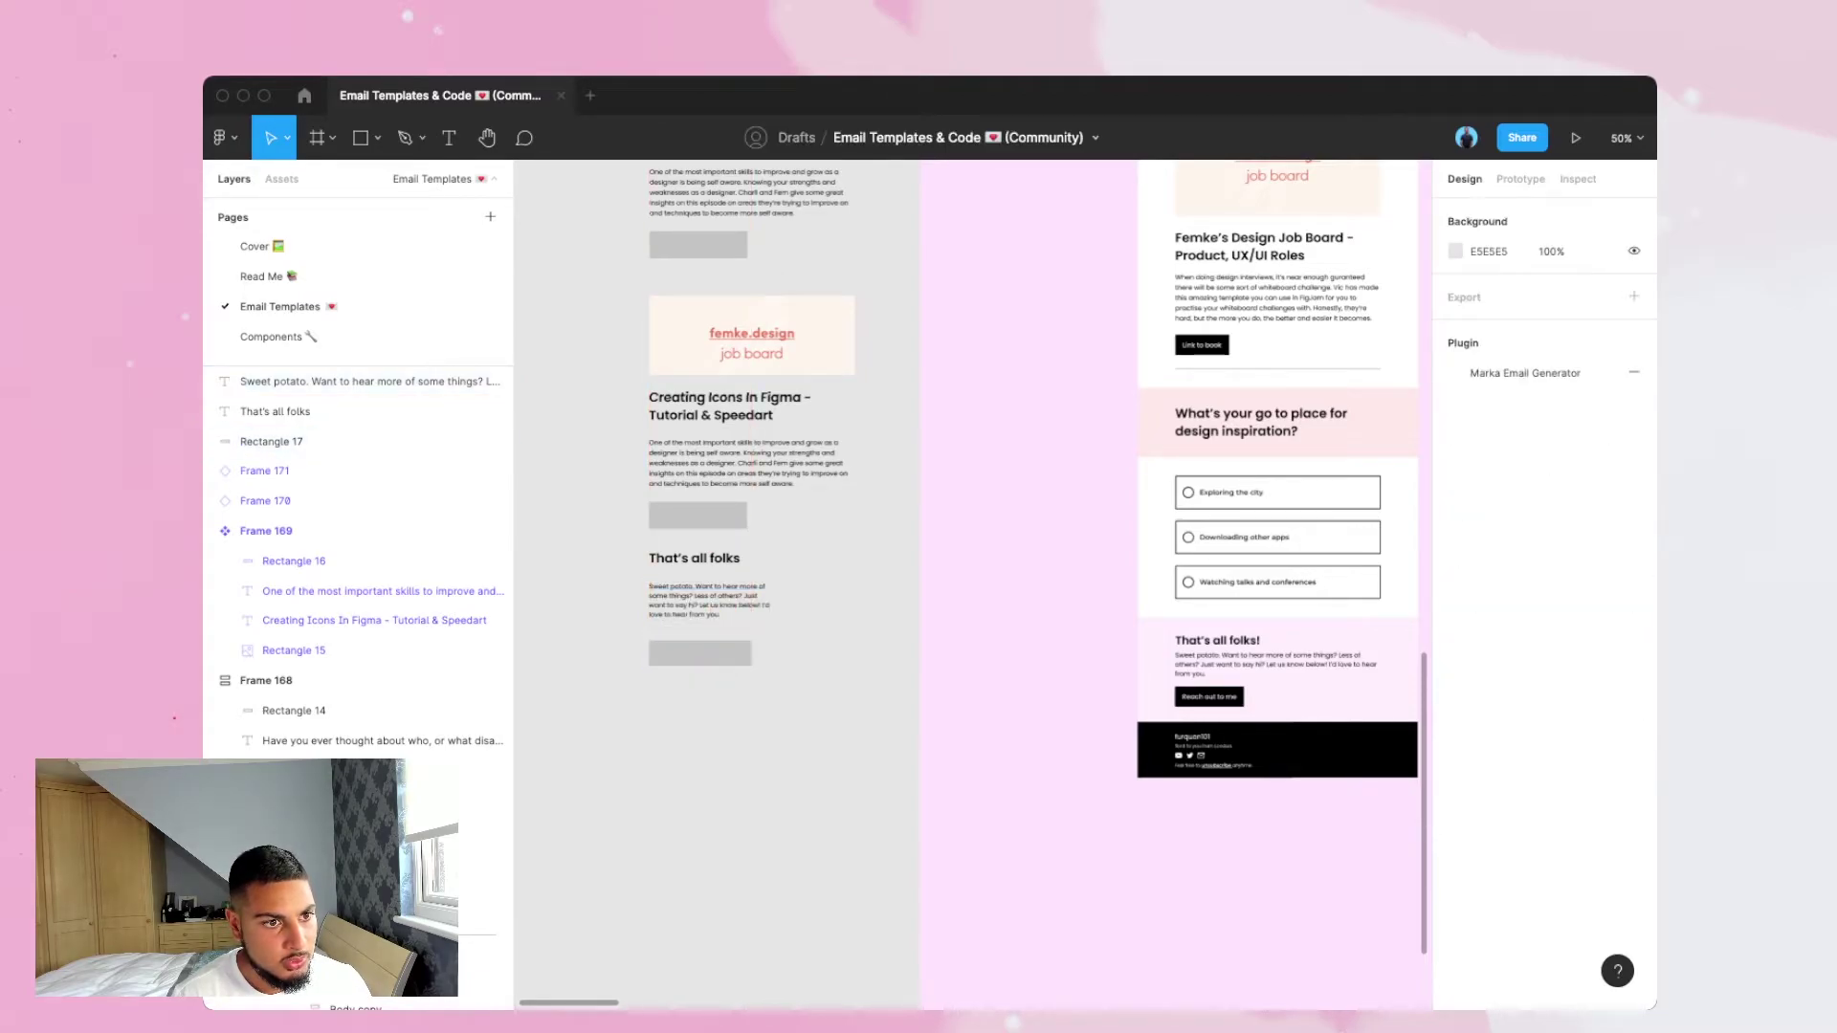
Wrap the heading, paragraph and rectangle in an auto layout frame, and nest that frame inside a second auto layout frame.
drag(793, 685, 644, 549)
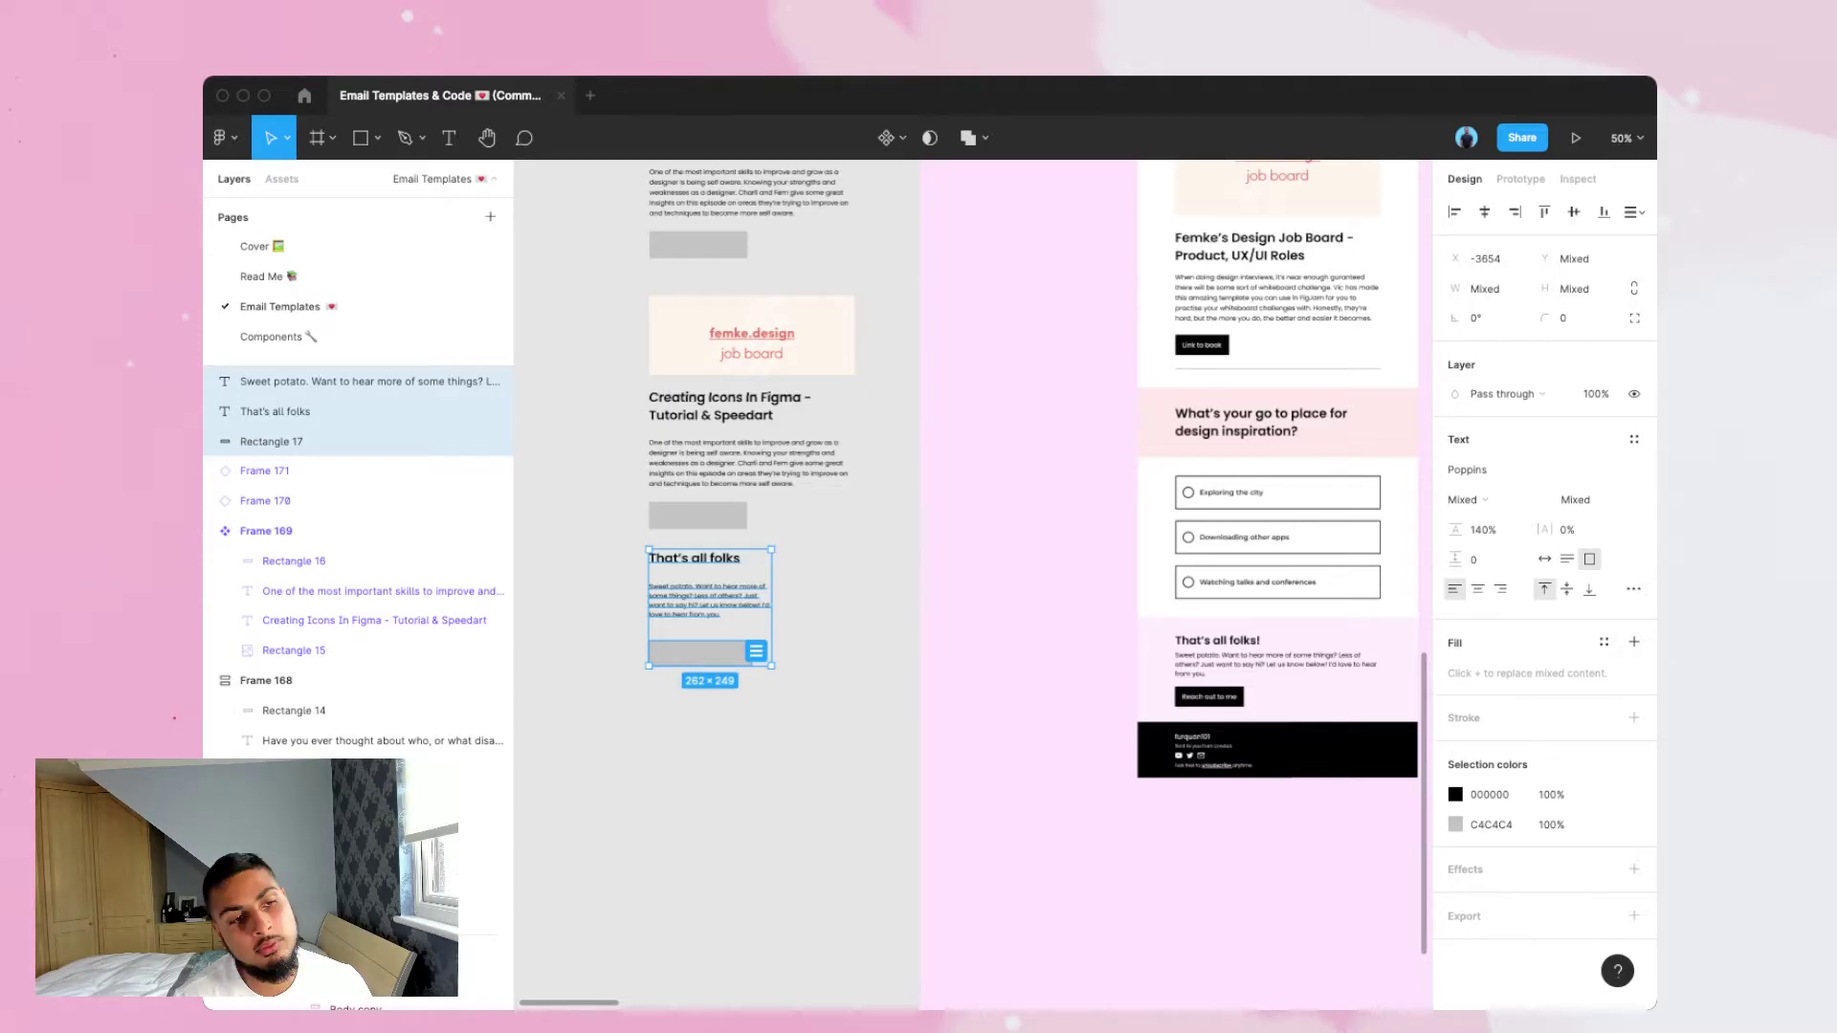
key(shift+a)
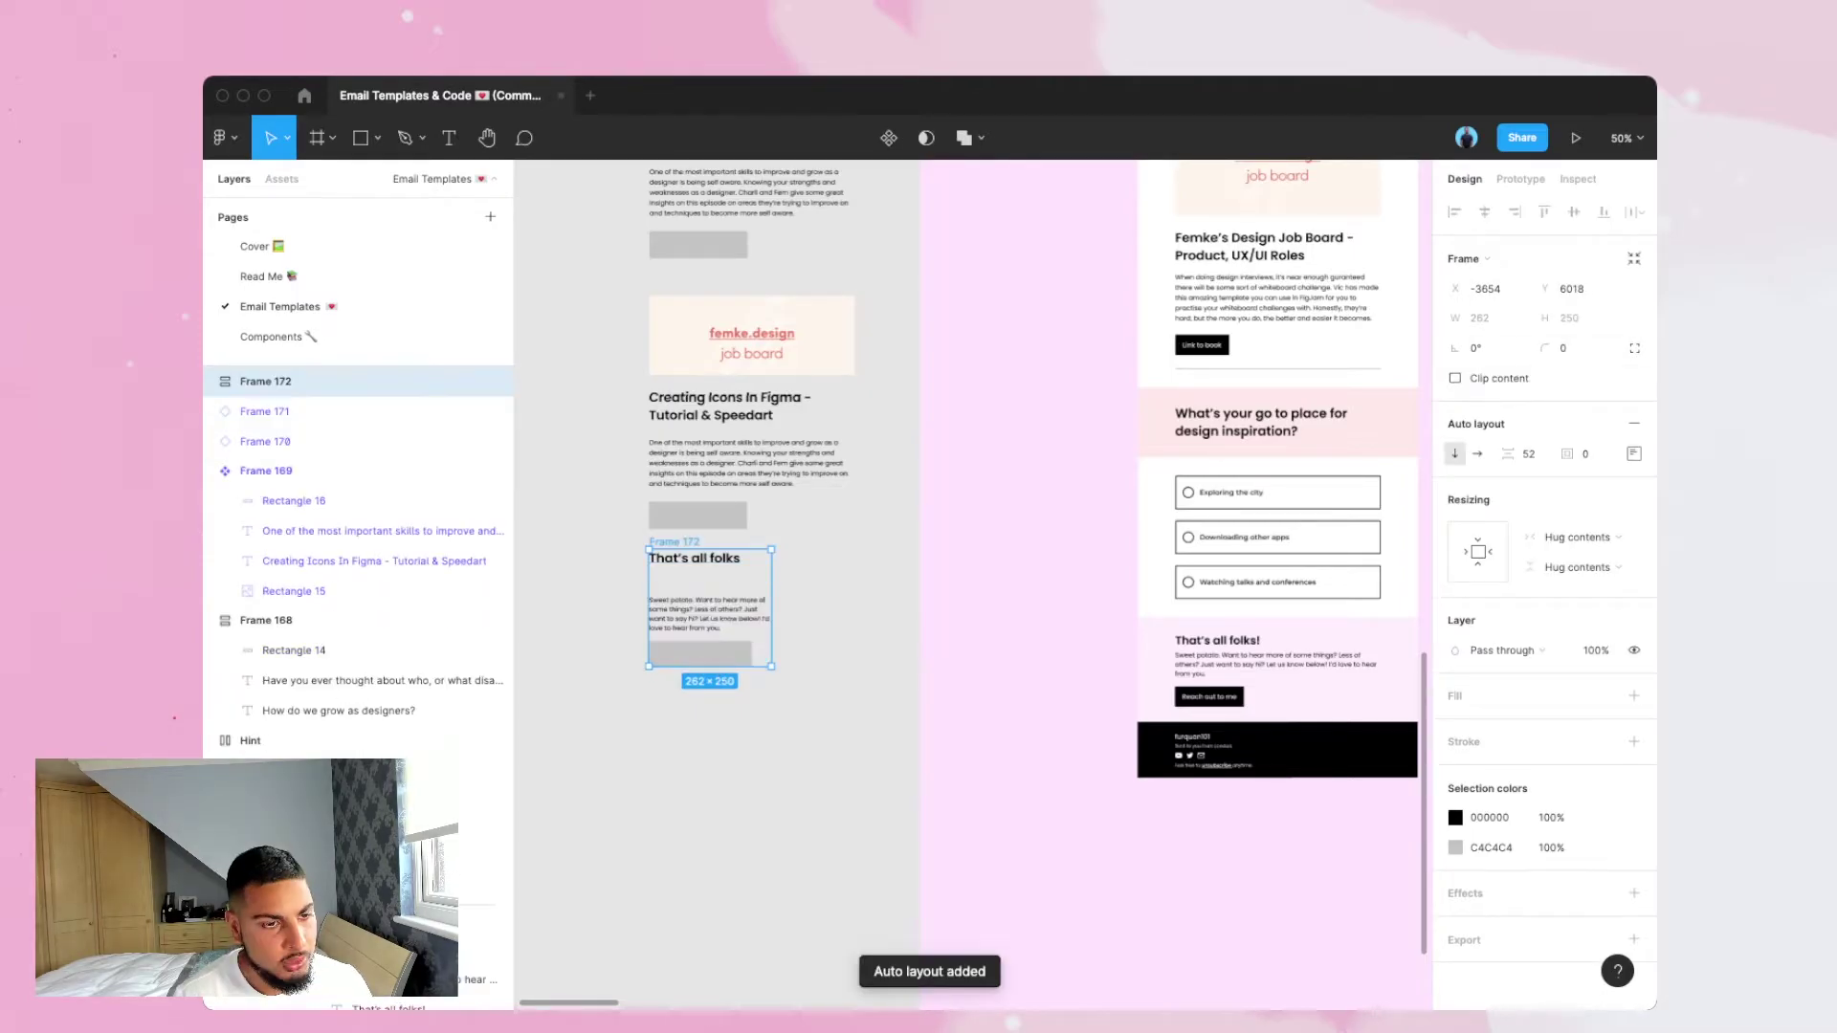
key(shift+a)
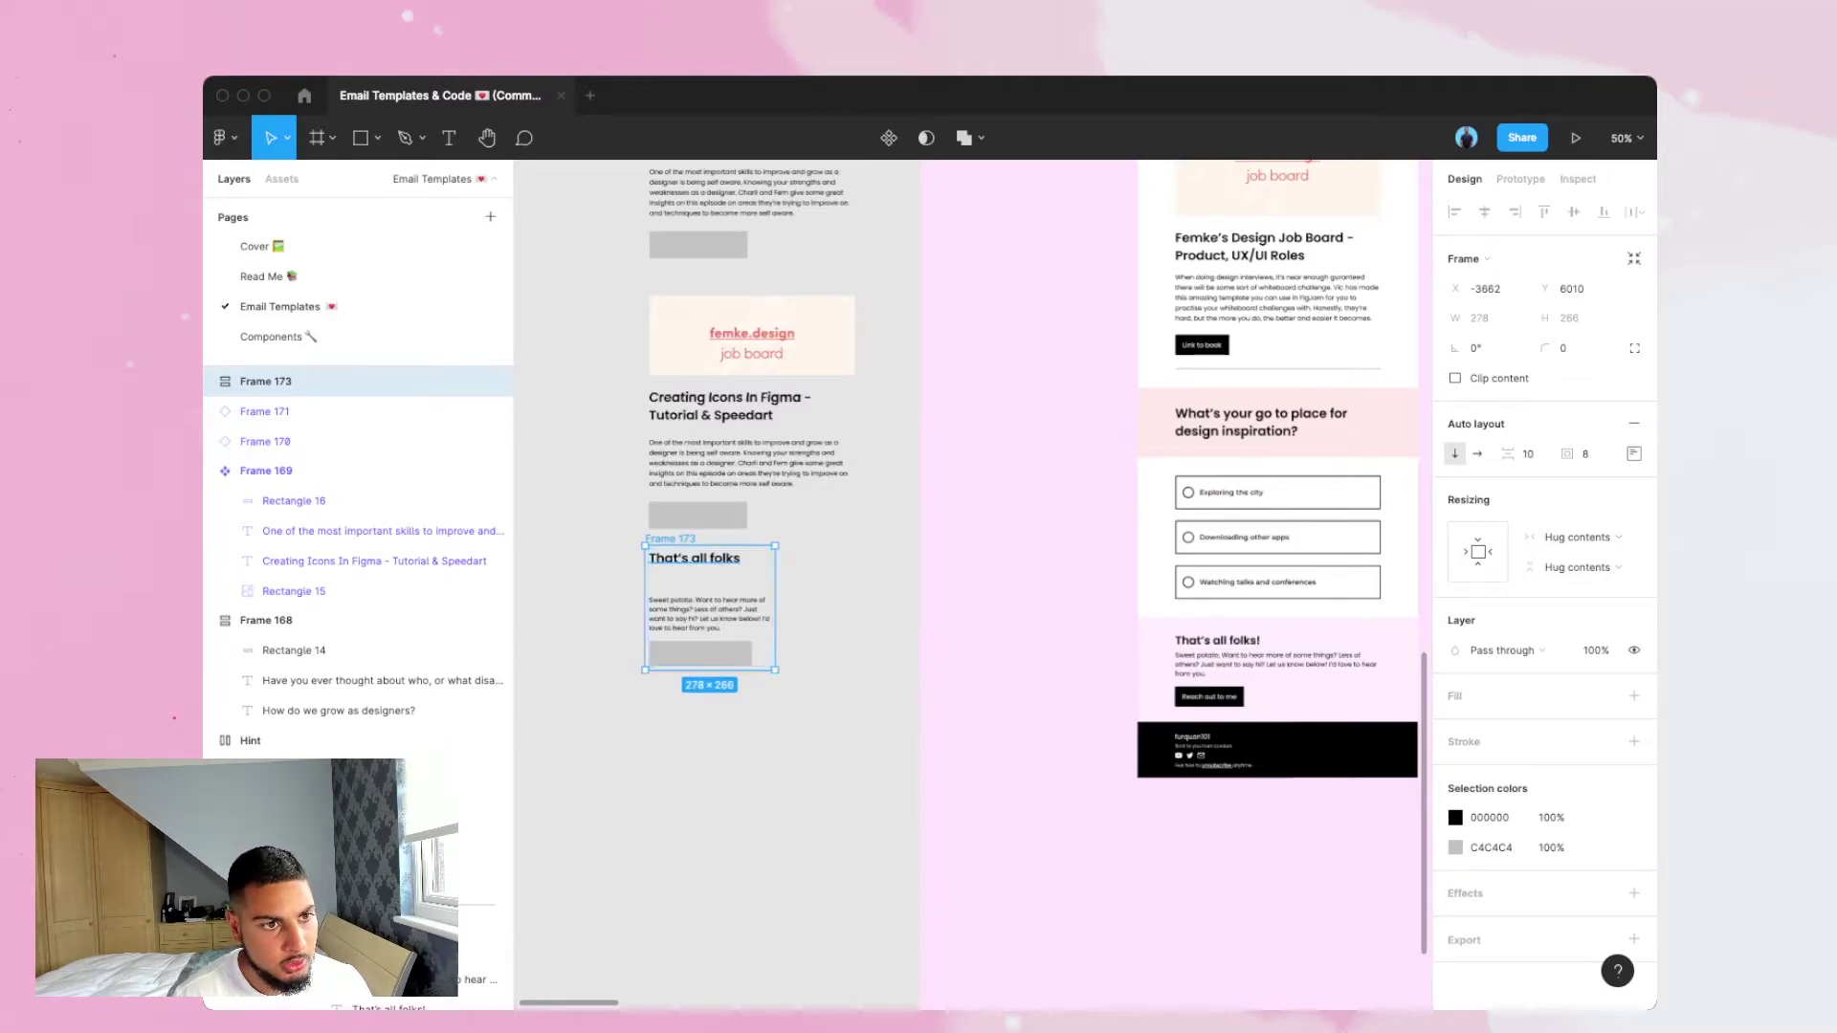
Set the vertical resizing of the "That's all folks" heading to Hug contents.
key(super+=)
scroll(696, 559, left, 3)
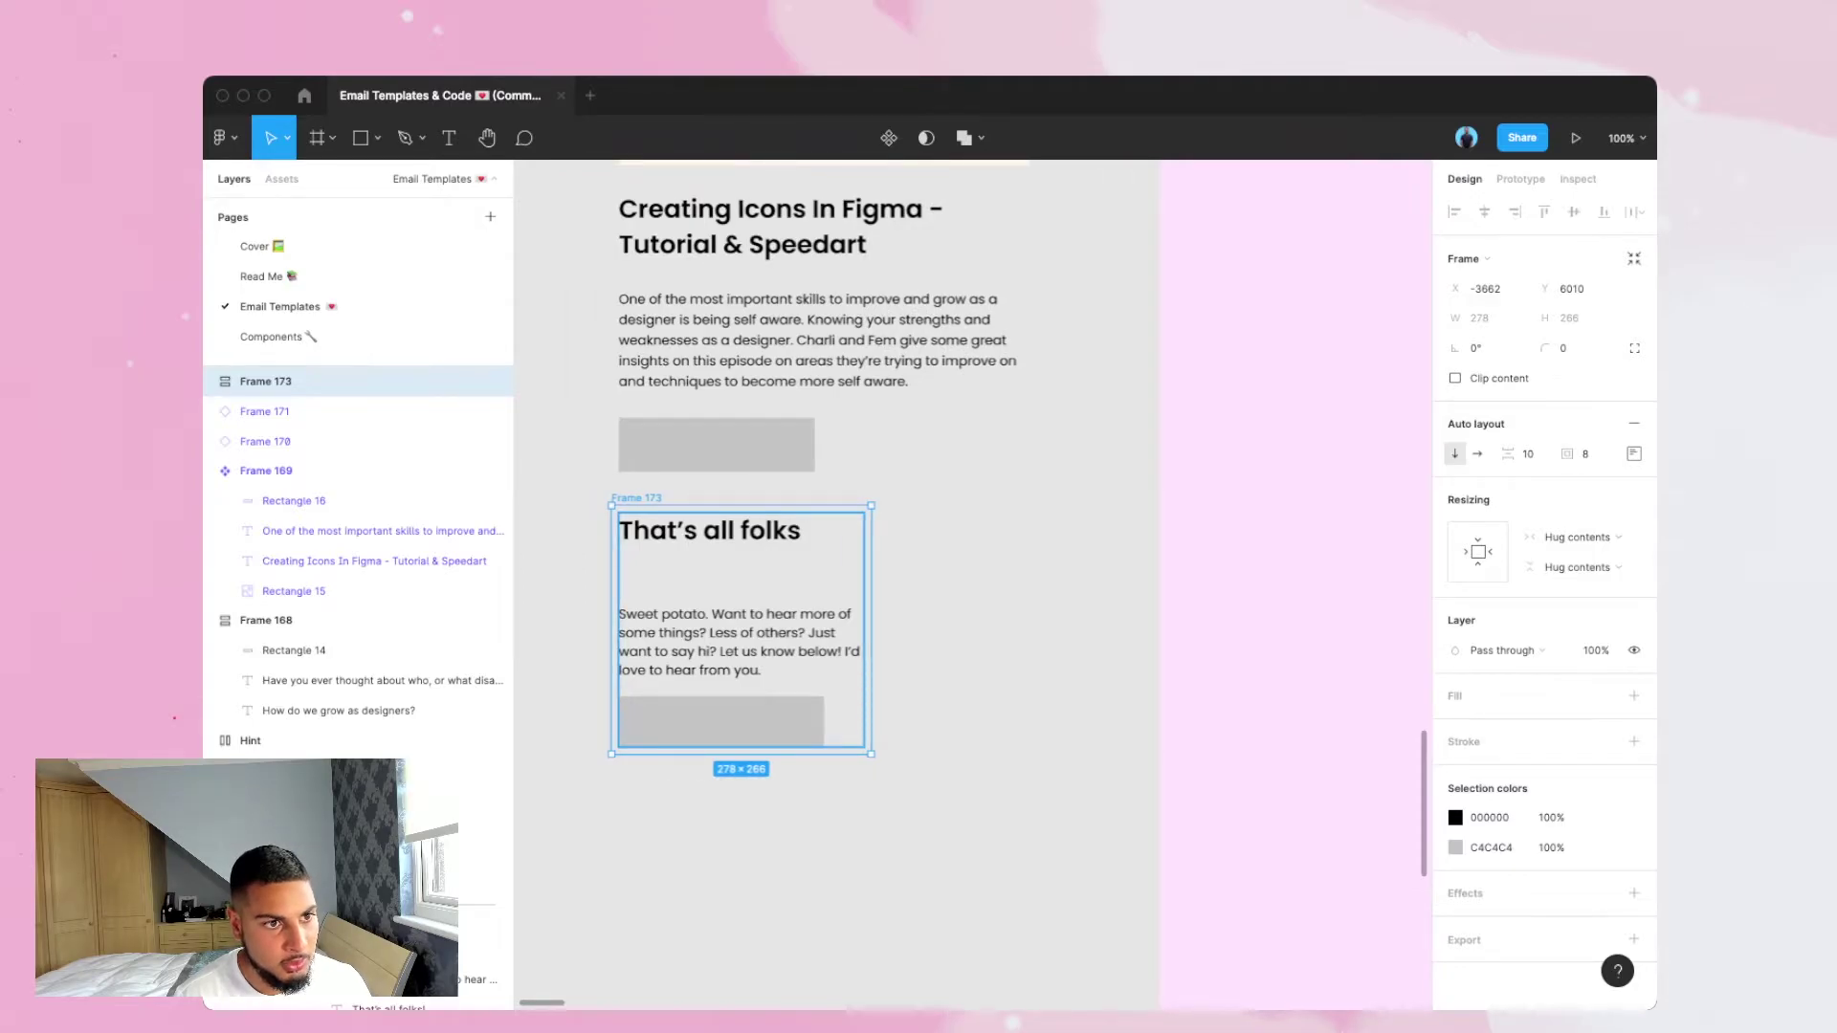
double_click(710, 531)
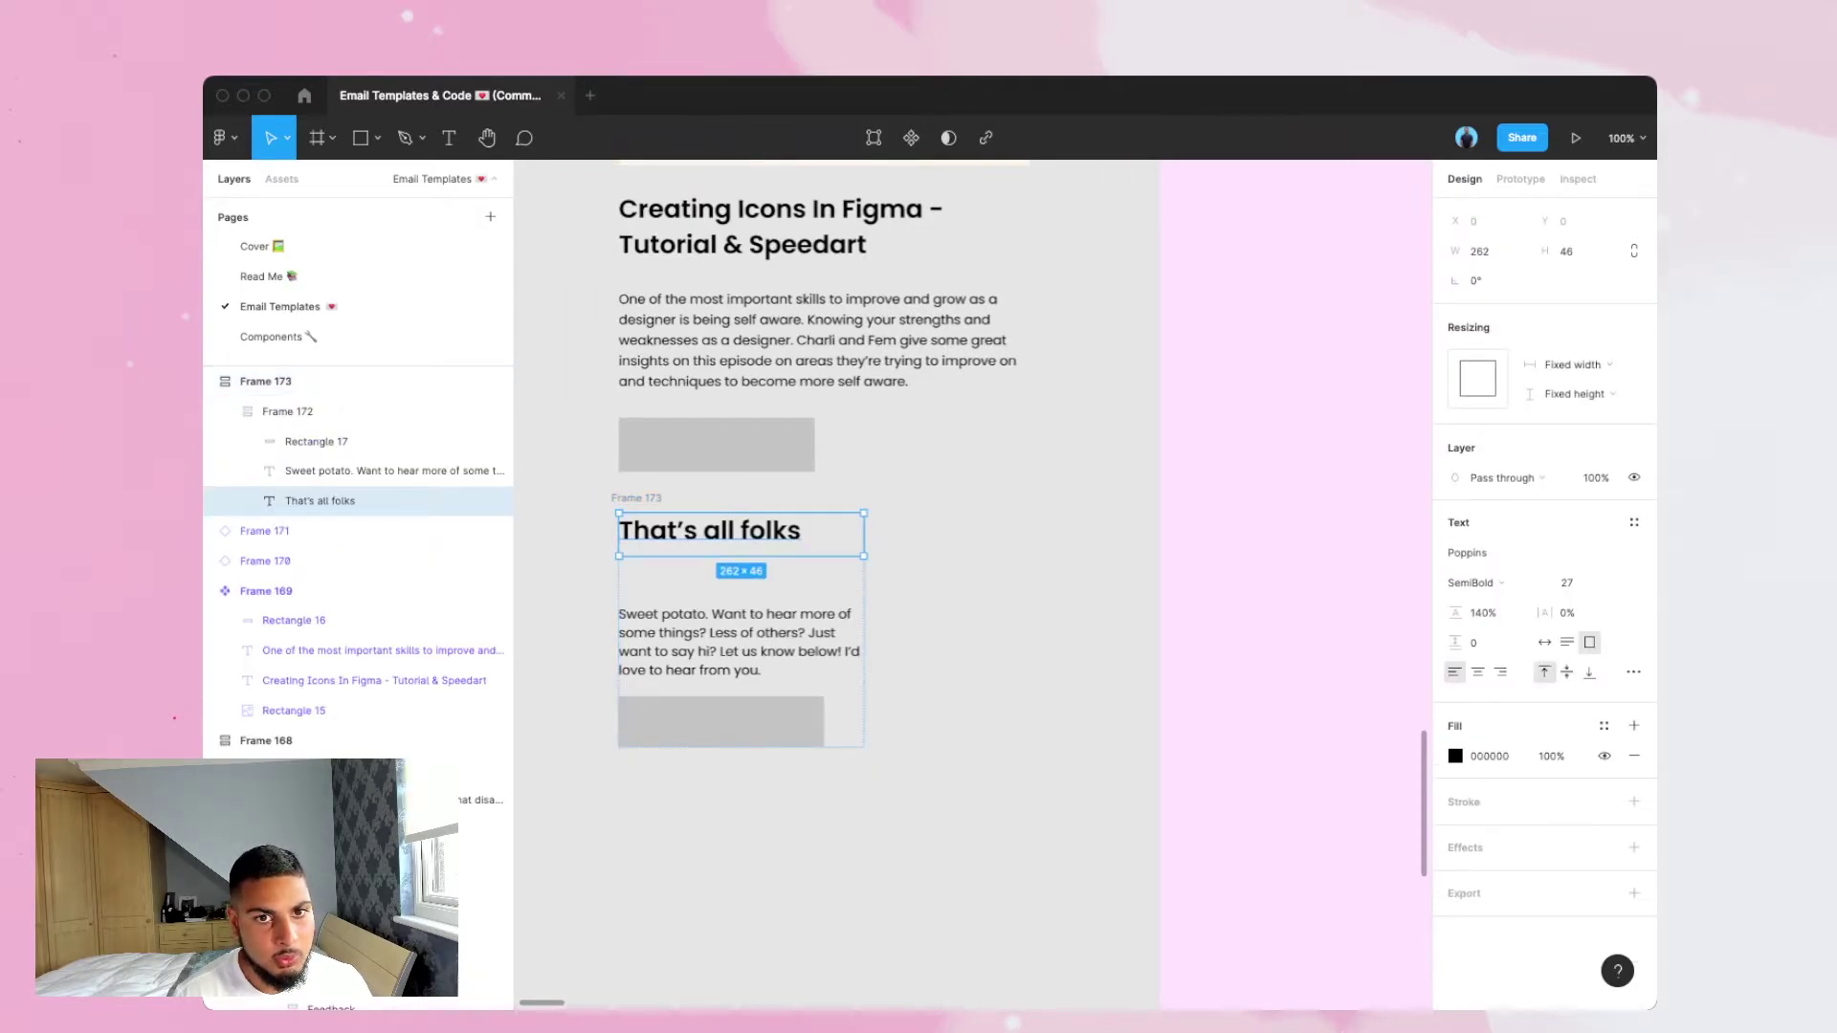
click(1573, 394)
click(1578, 414)
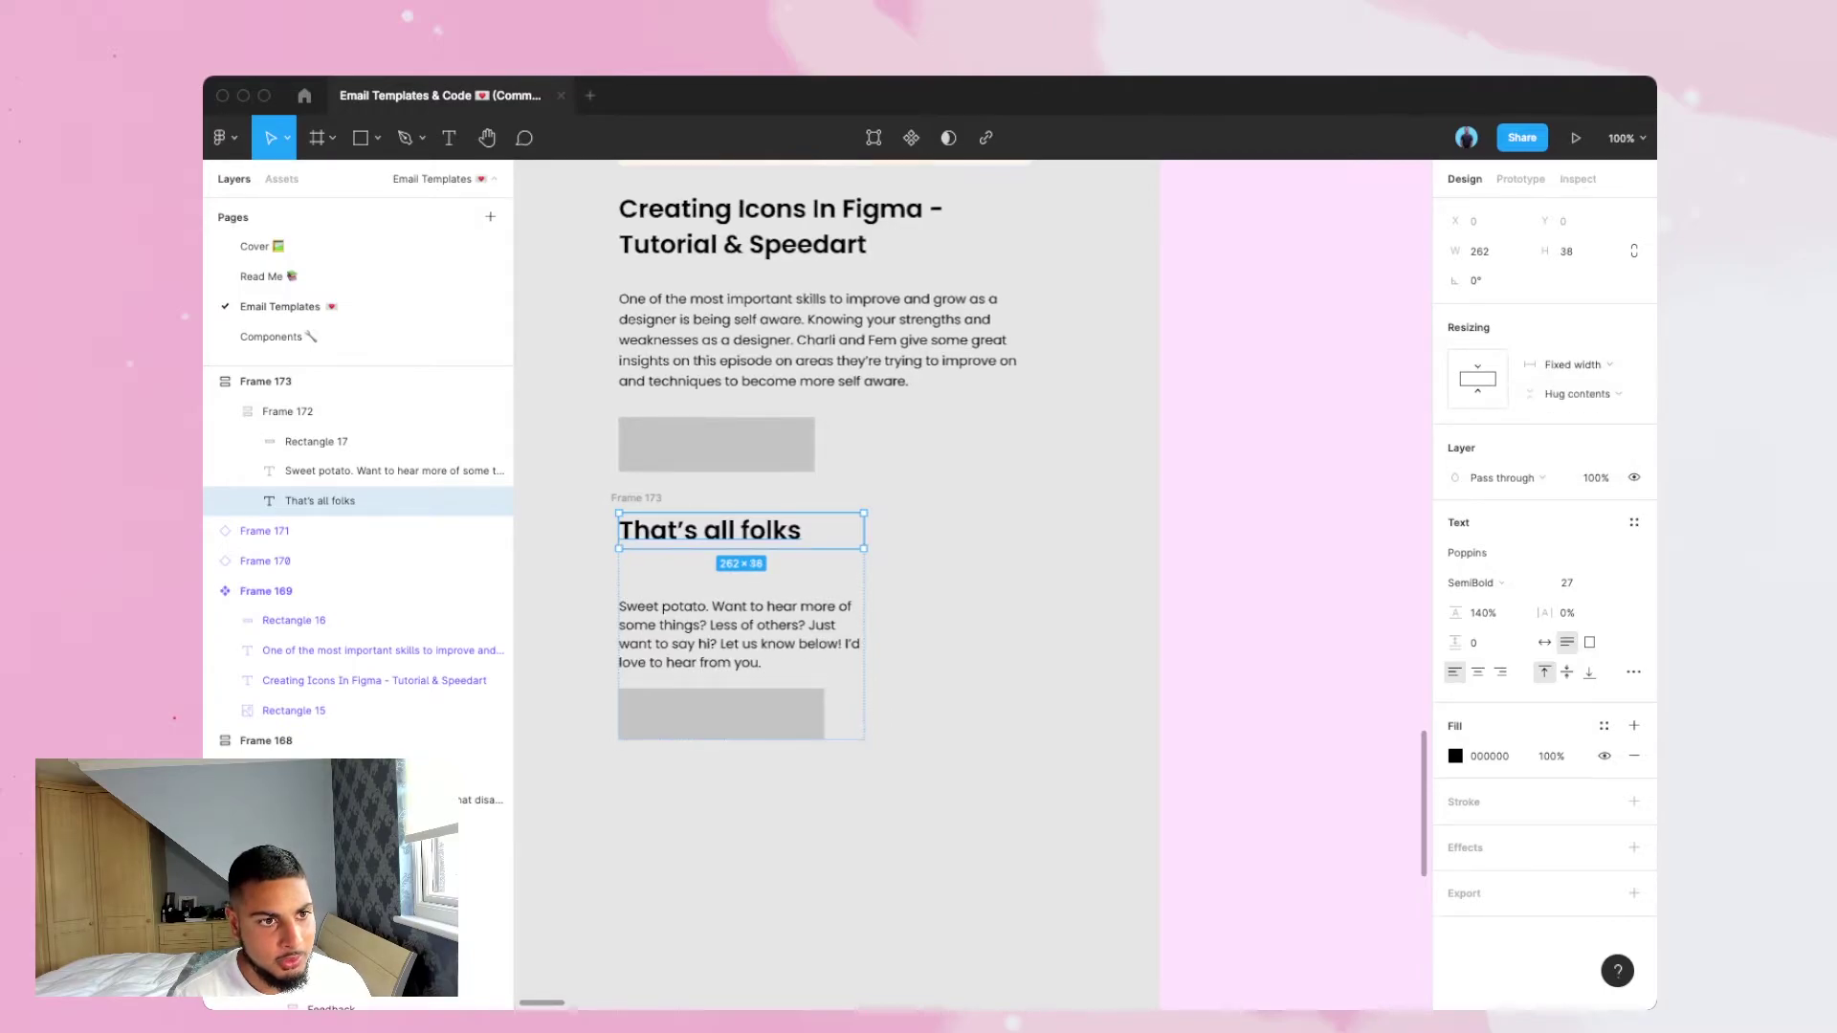
Insert extra copies of "That's all folks" into the closing heading to test its box, and undo them.
key(Return)
text(That’s all folks)
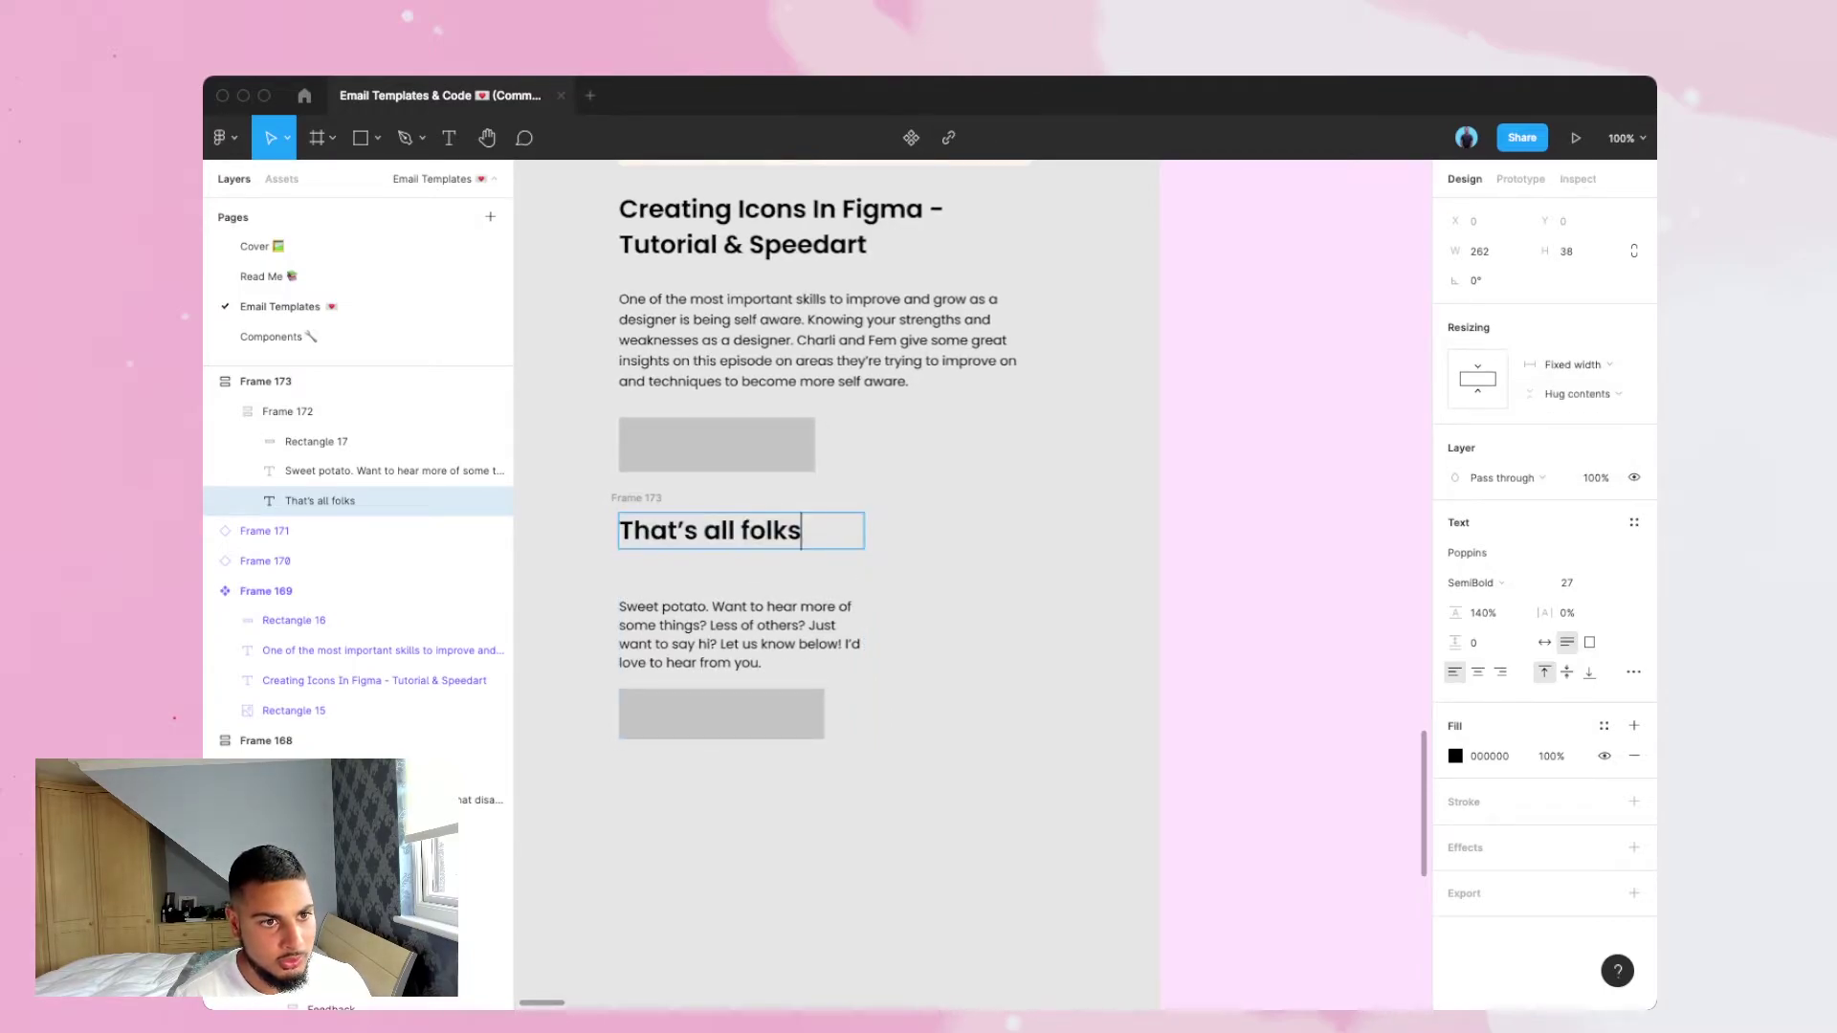
text(That’s all folks)
key(super+z)
key(Escape)
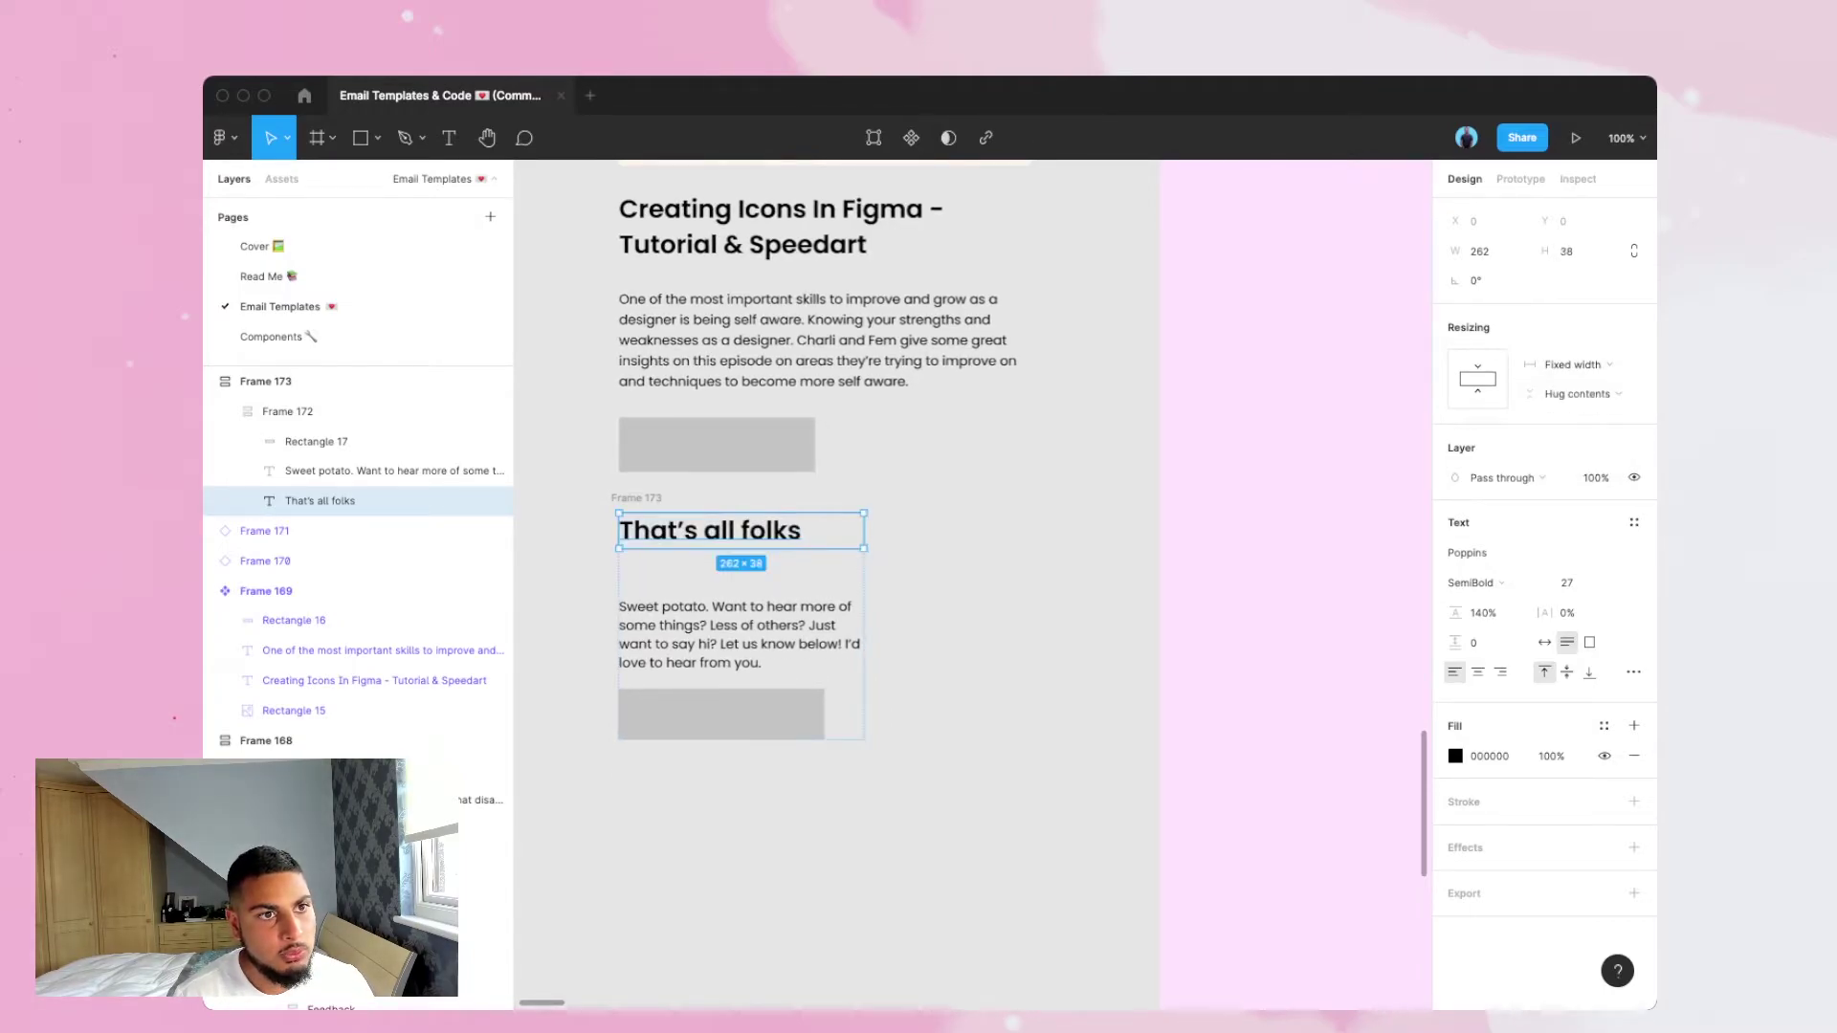
Set the width of the "That's all folks" heading to 440.
super+click(780, 230)
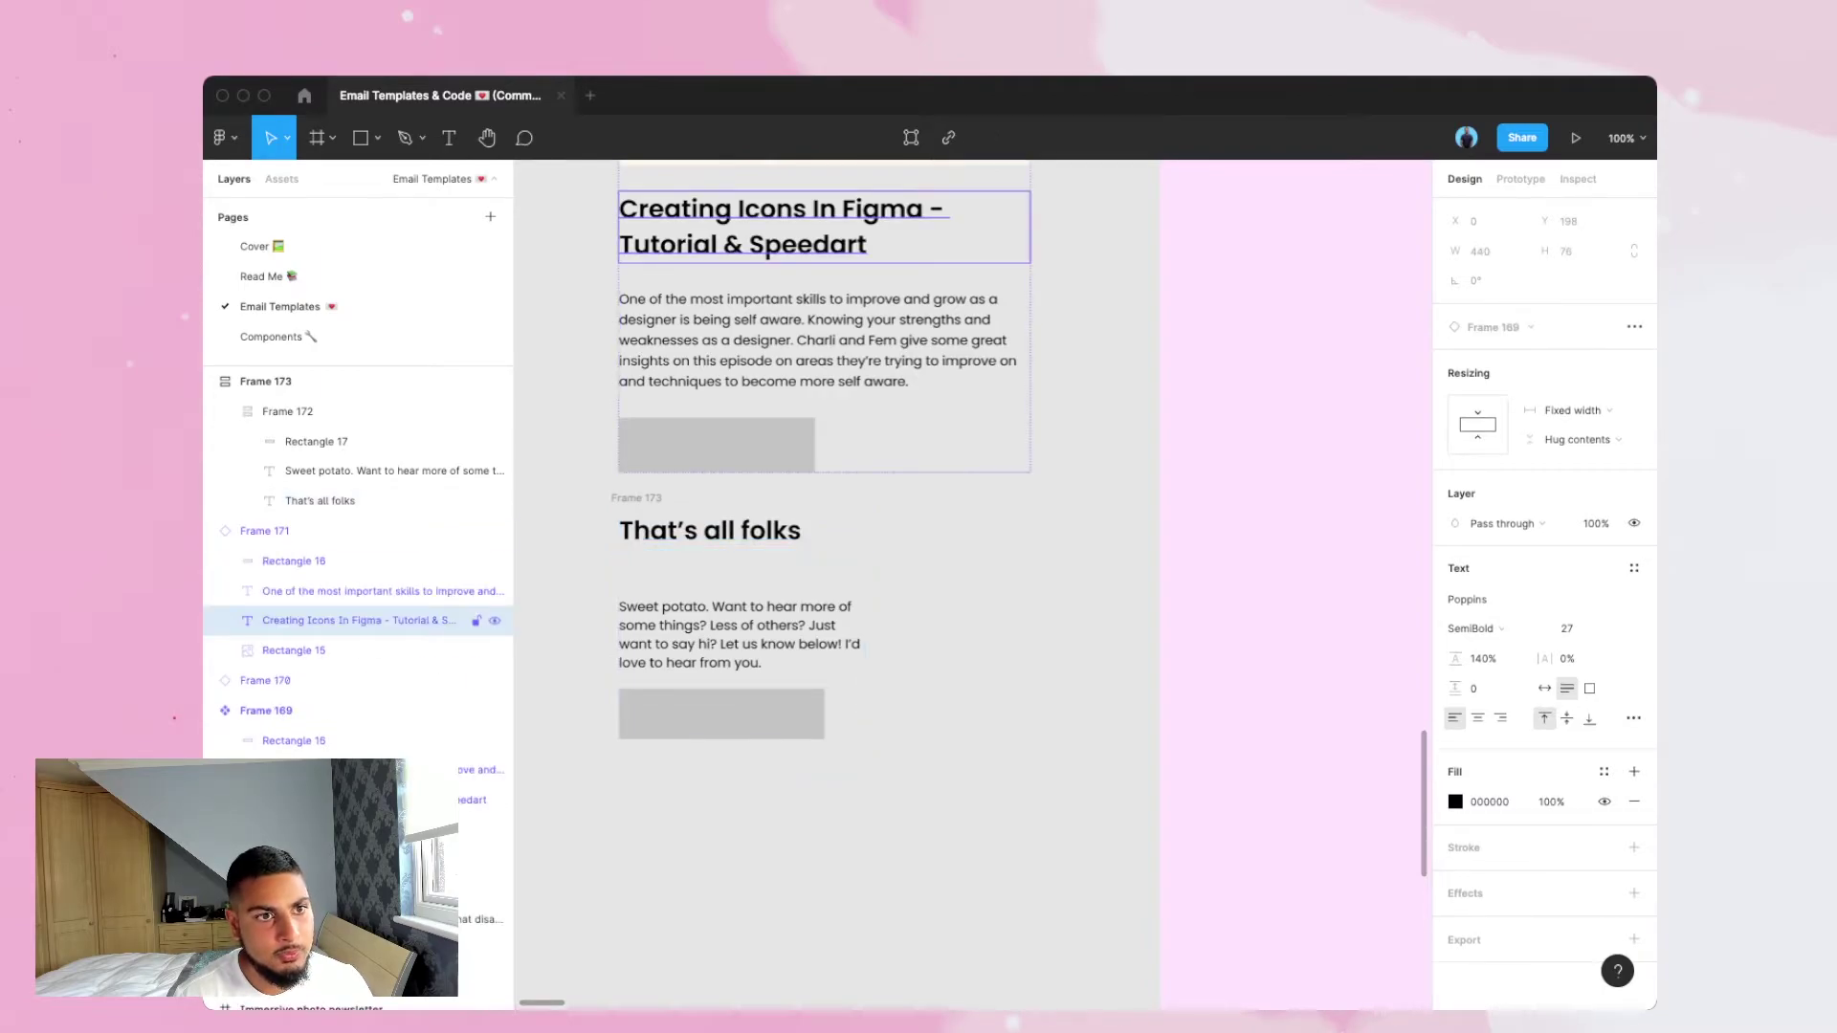
double_click(727, 532)
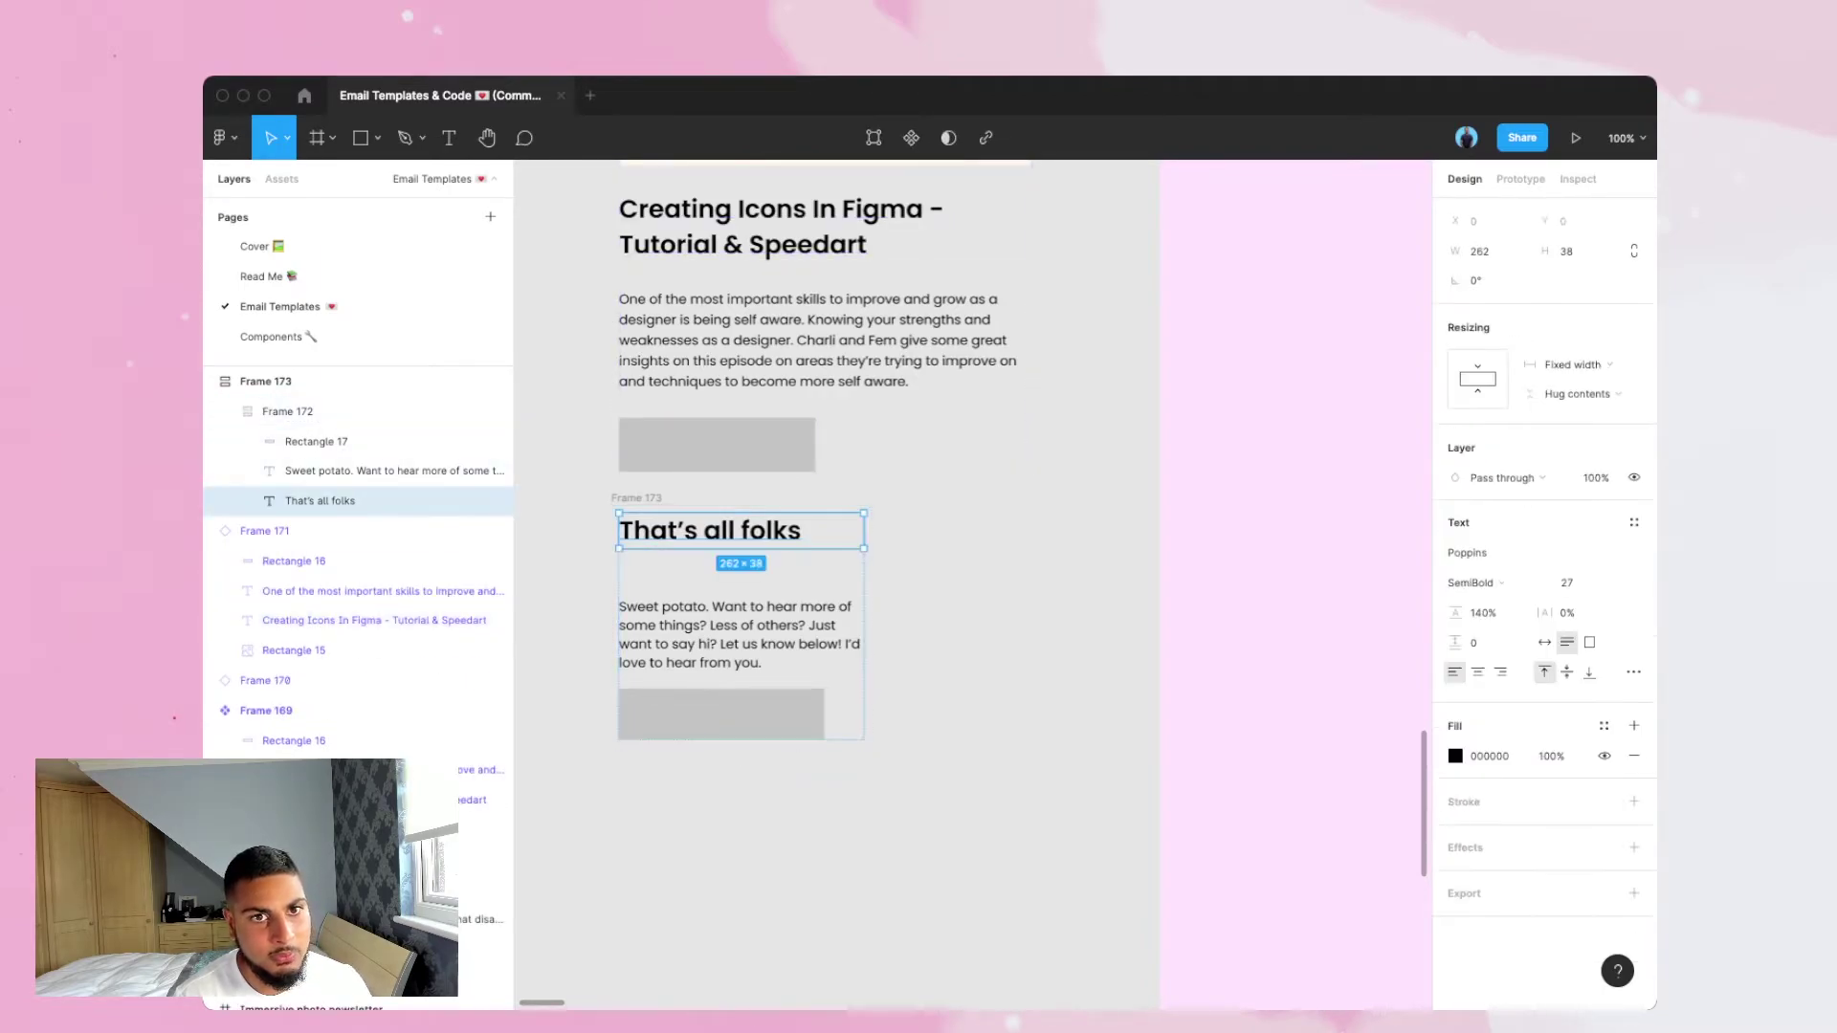
click(1480, 252)
text(44)
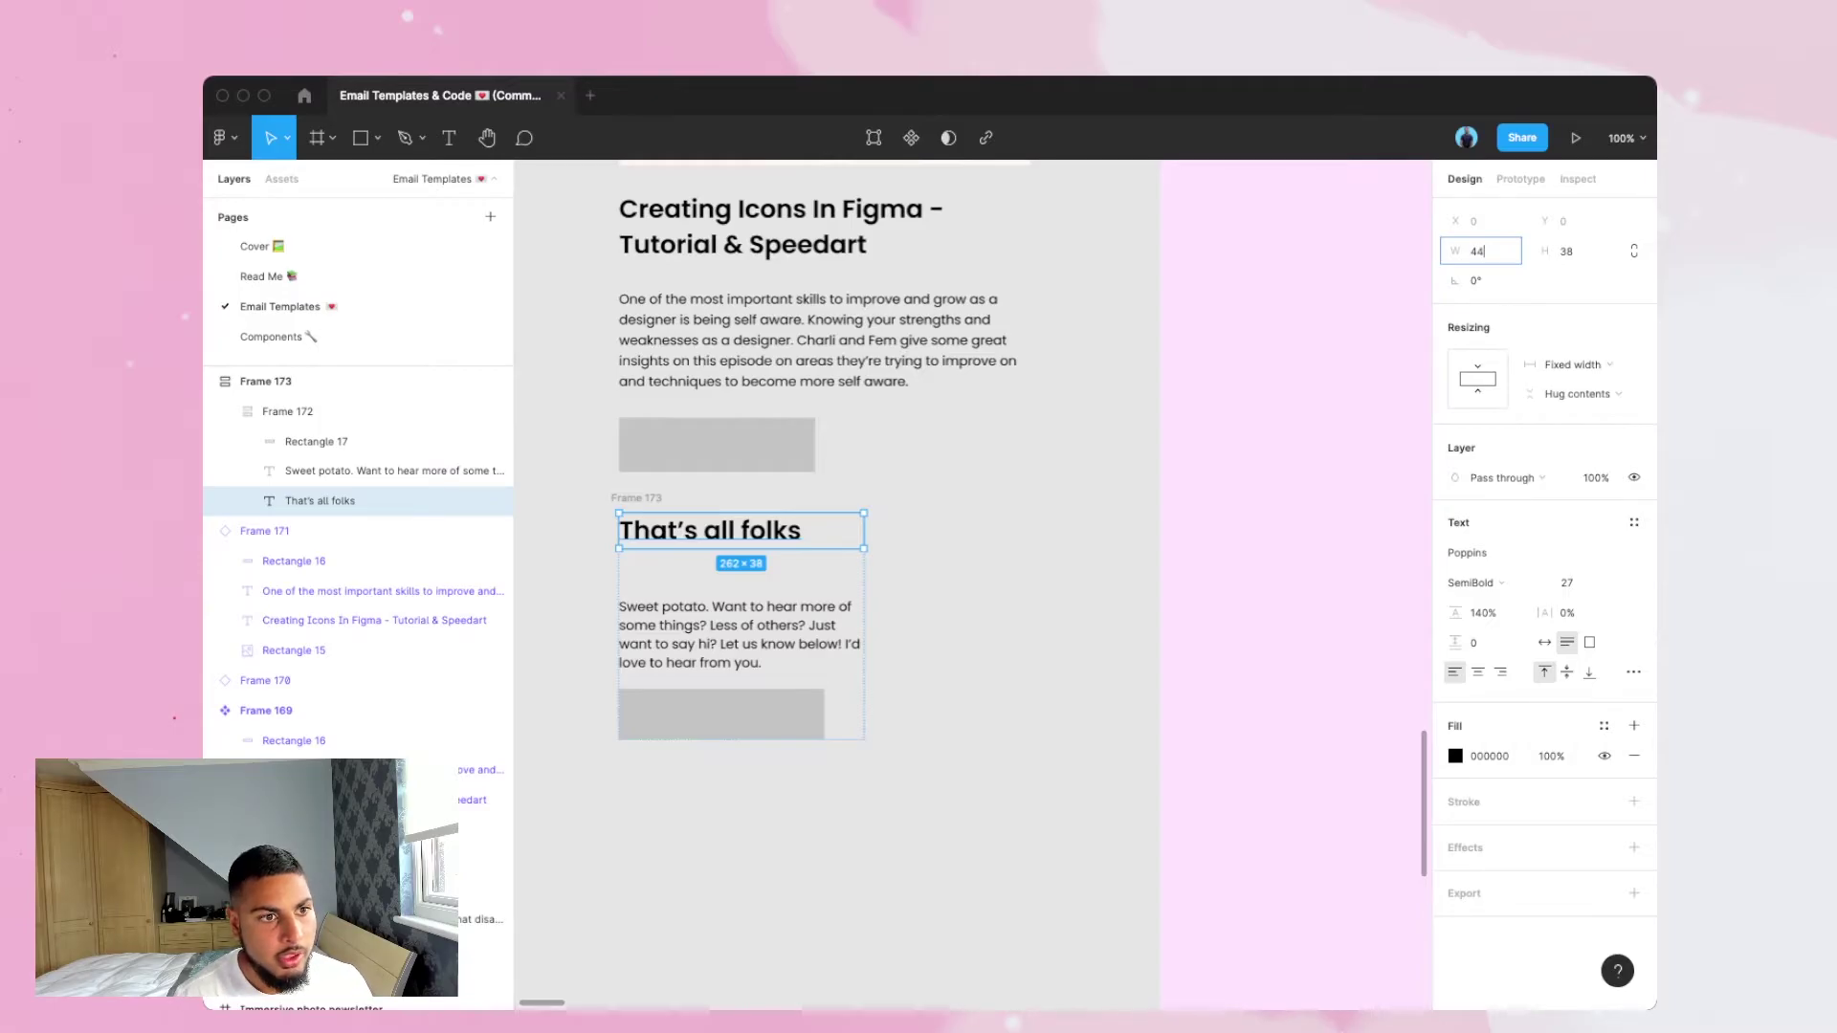
text(0)
key(Return)
Set the "Sweet potato" paragraph's width to 440 and its vertical resizing to Hug contents.
double_click(269, 471)
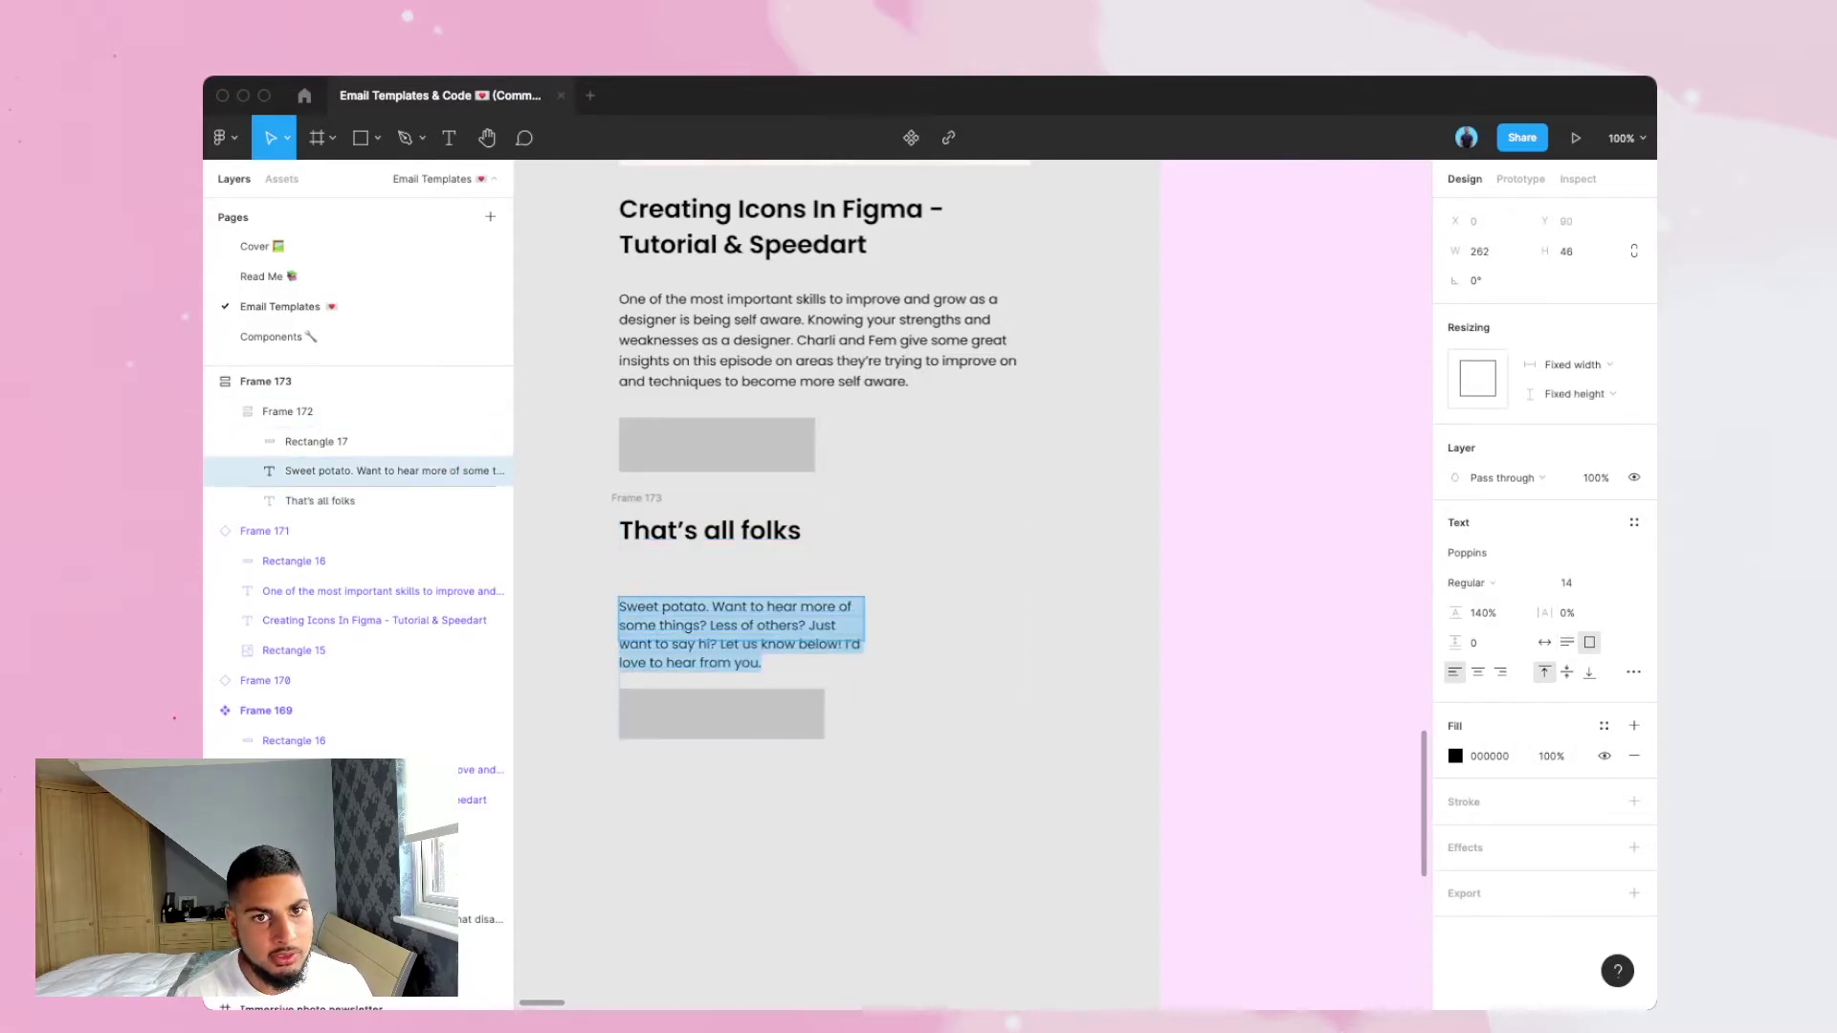
key(Escape)
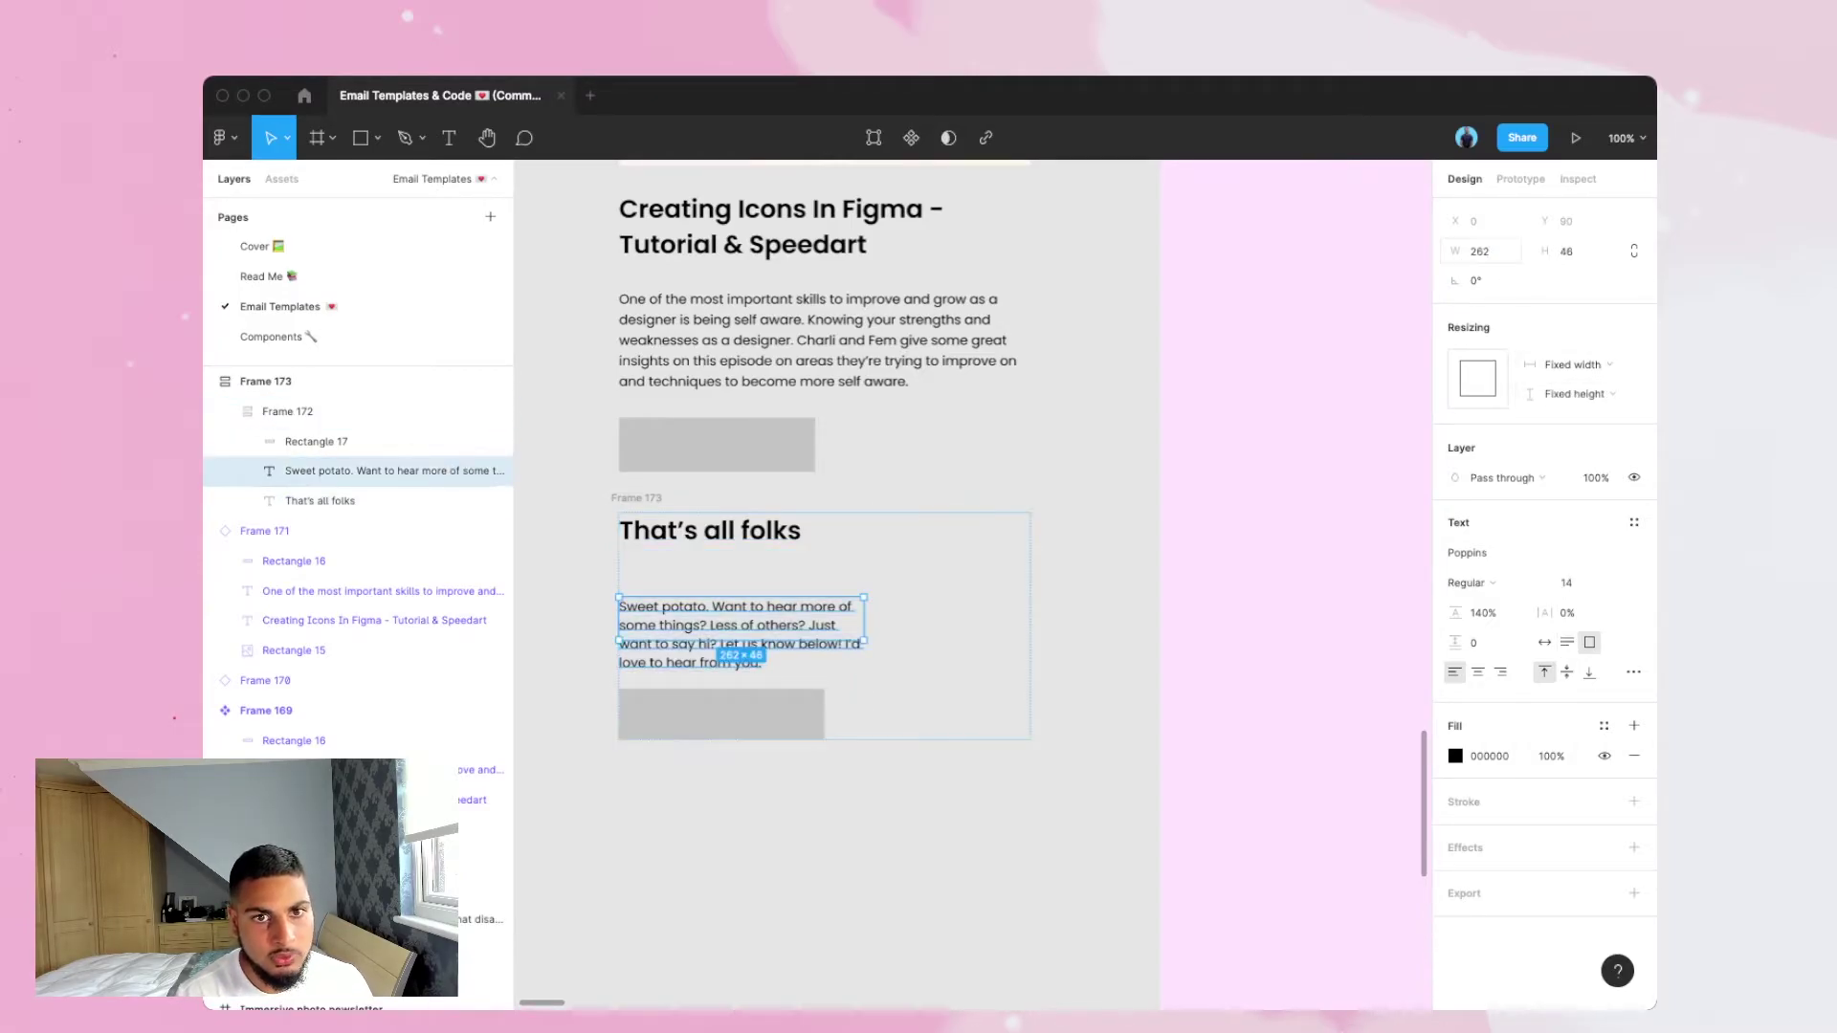
click(1574, 394)
click(1574, 416)
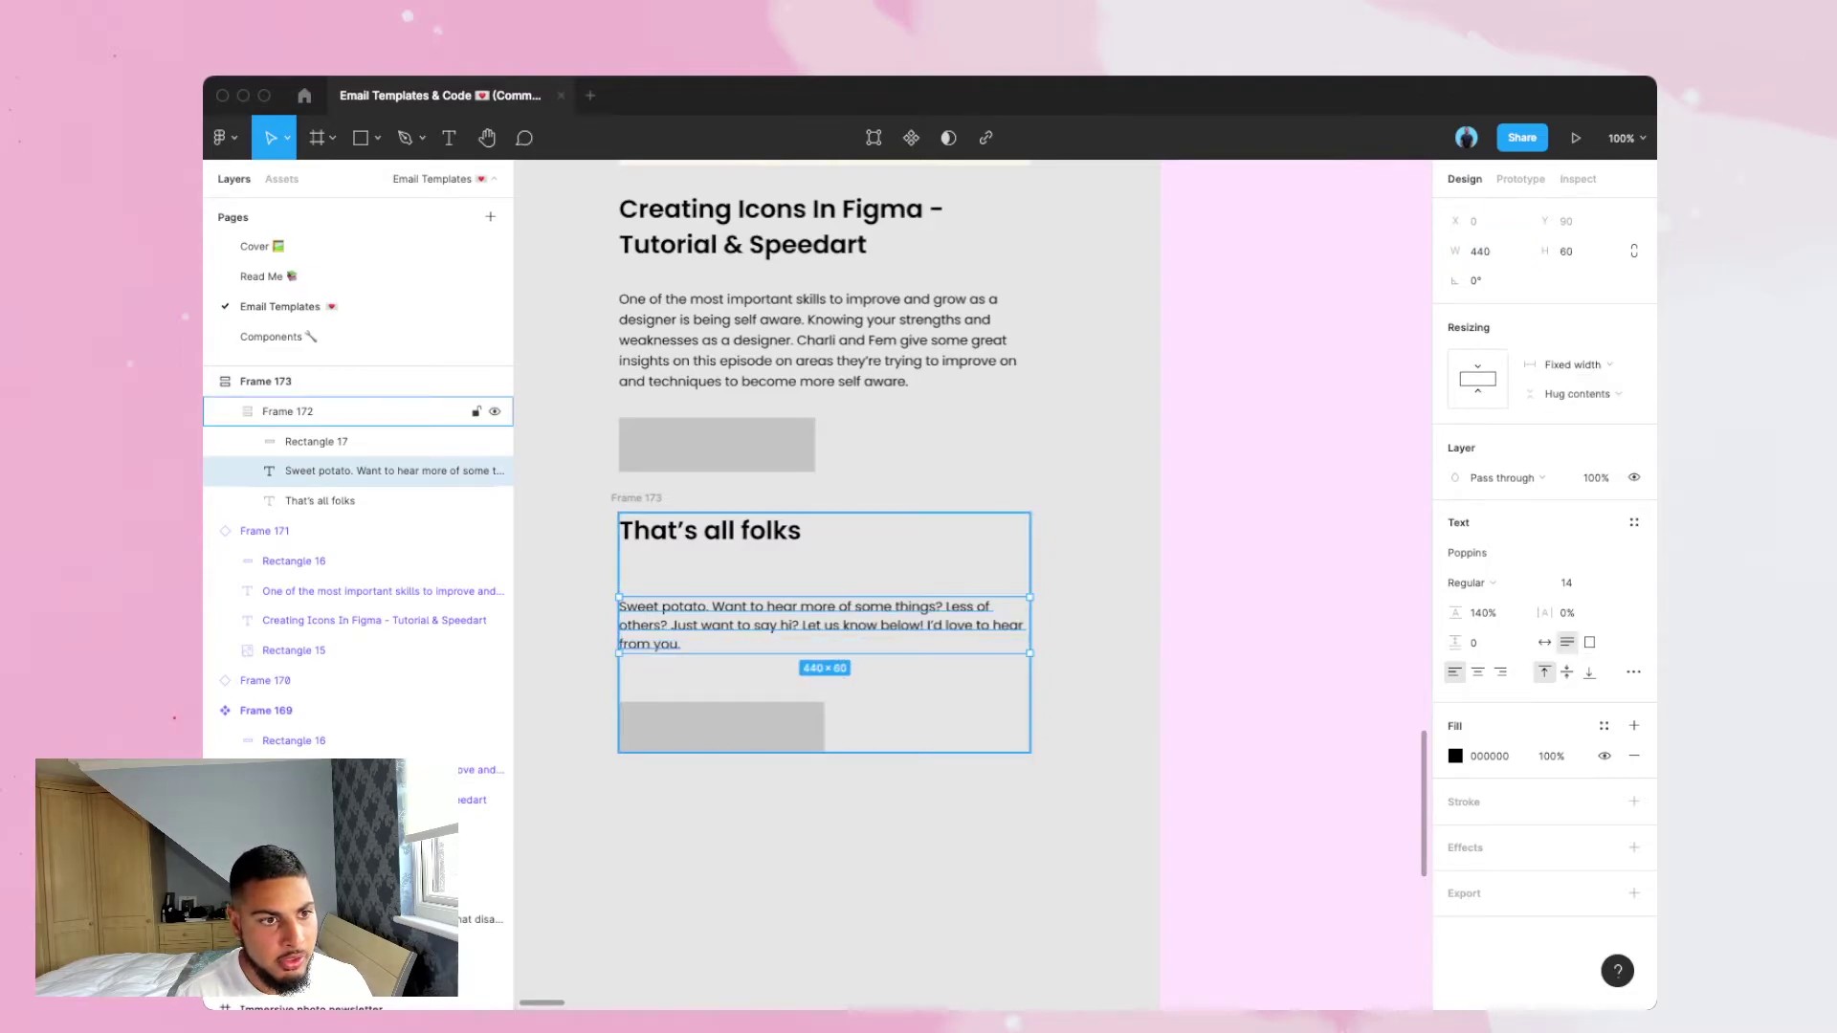
Set the spacing between items of the outer auto layout frame around the closing block to 0.
click(316, 441)
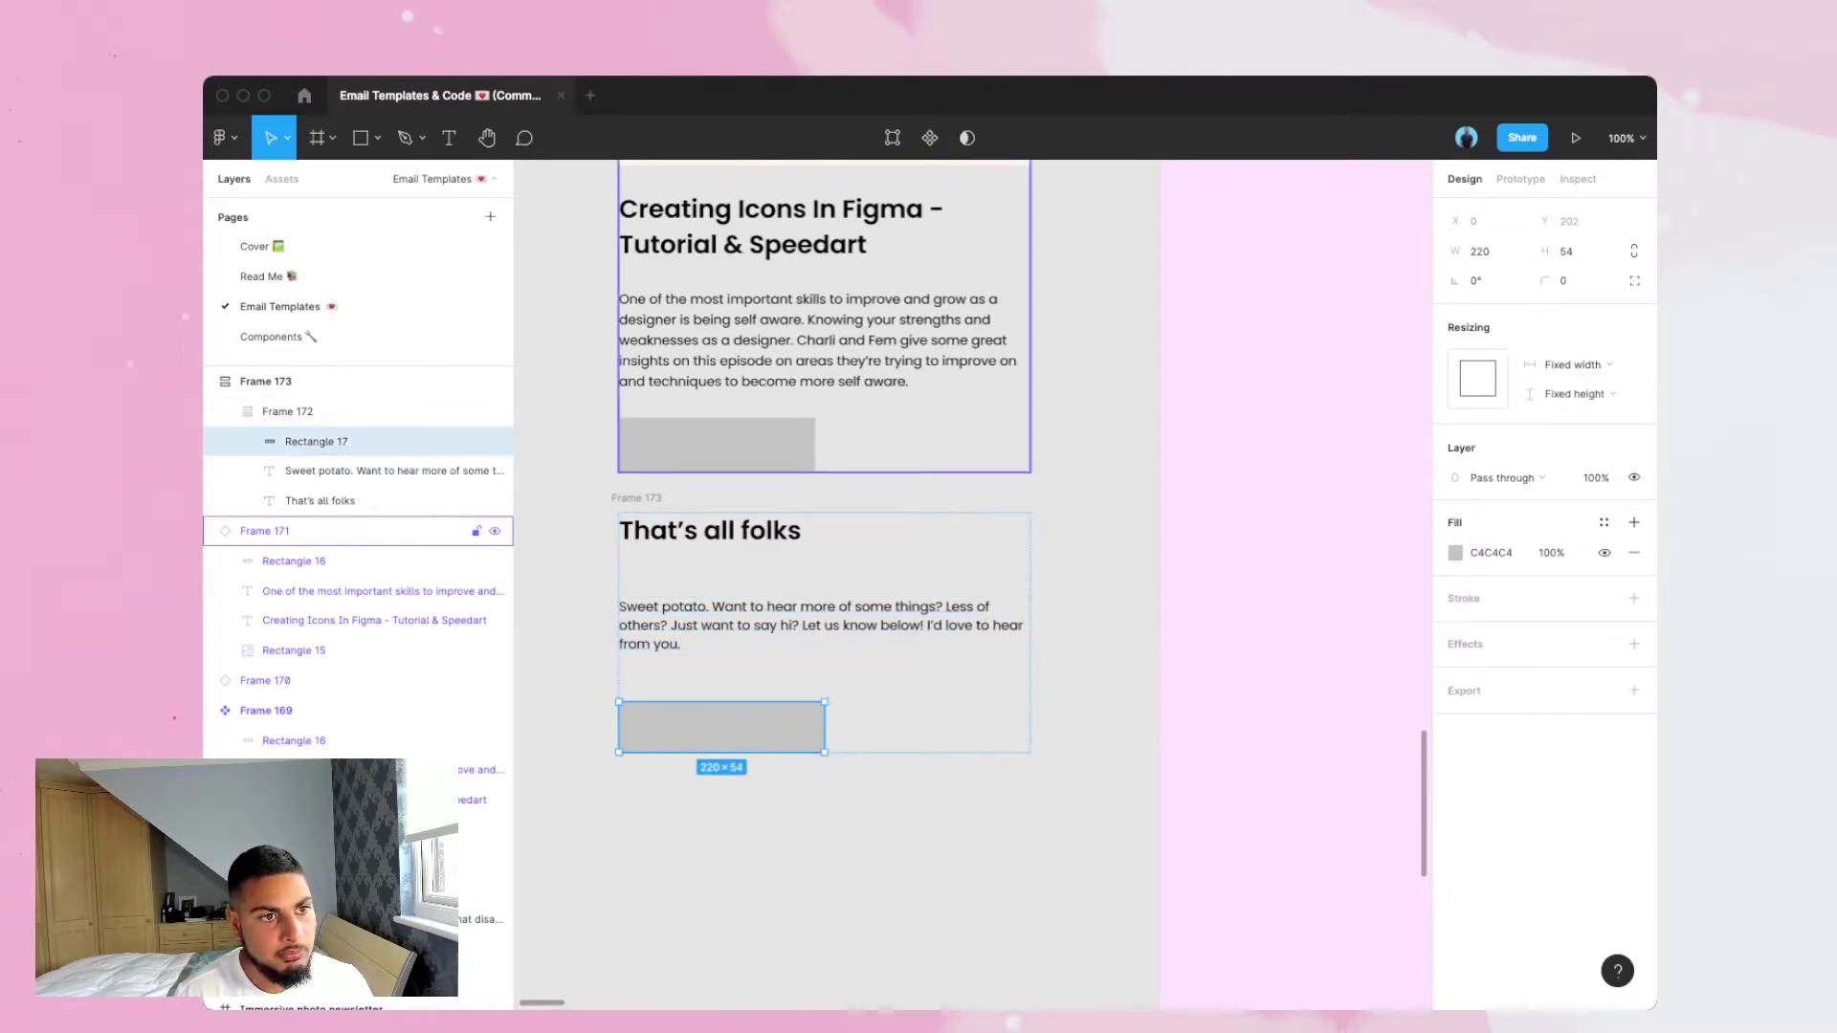
click(635, 498)
click(1527, 453)
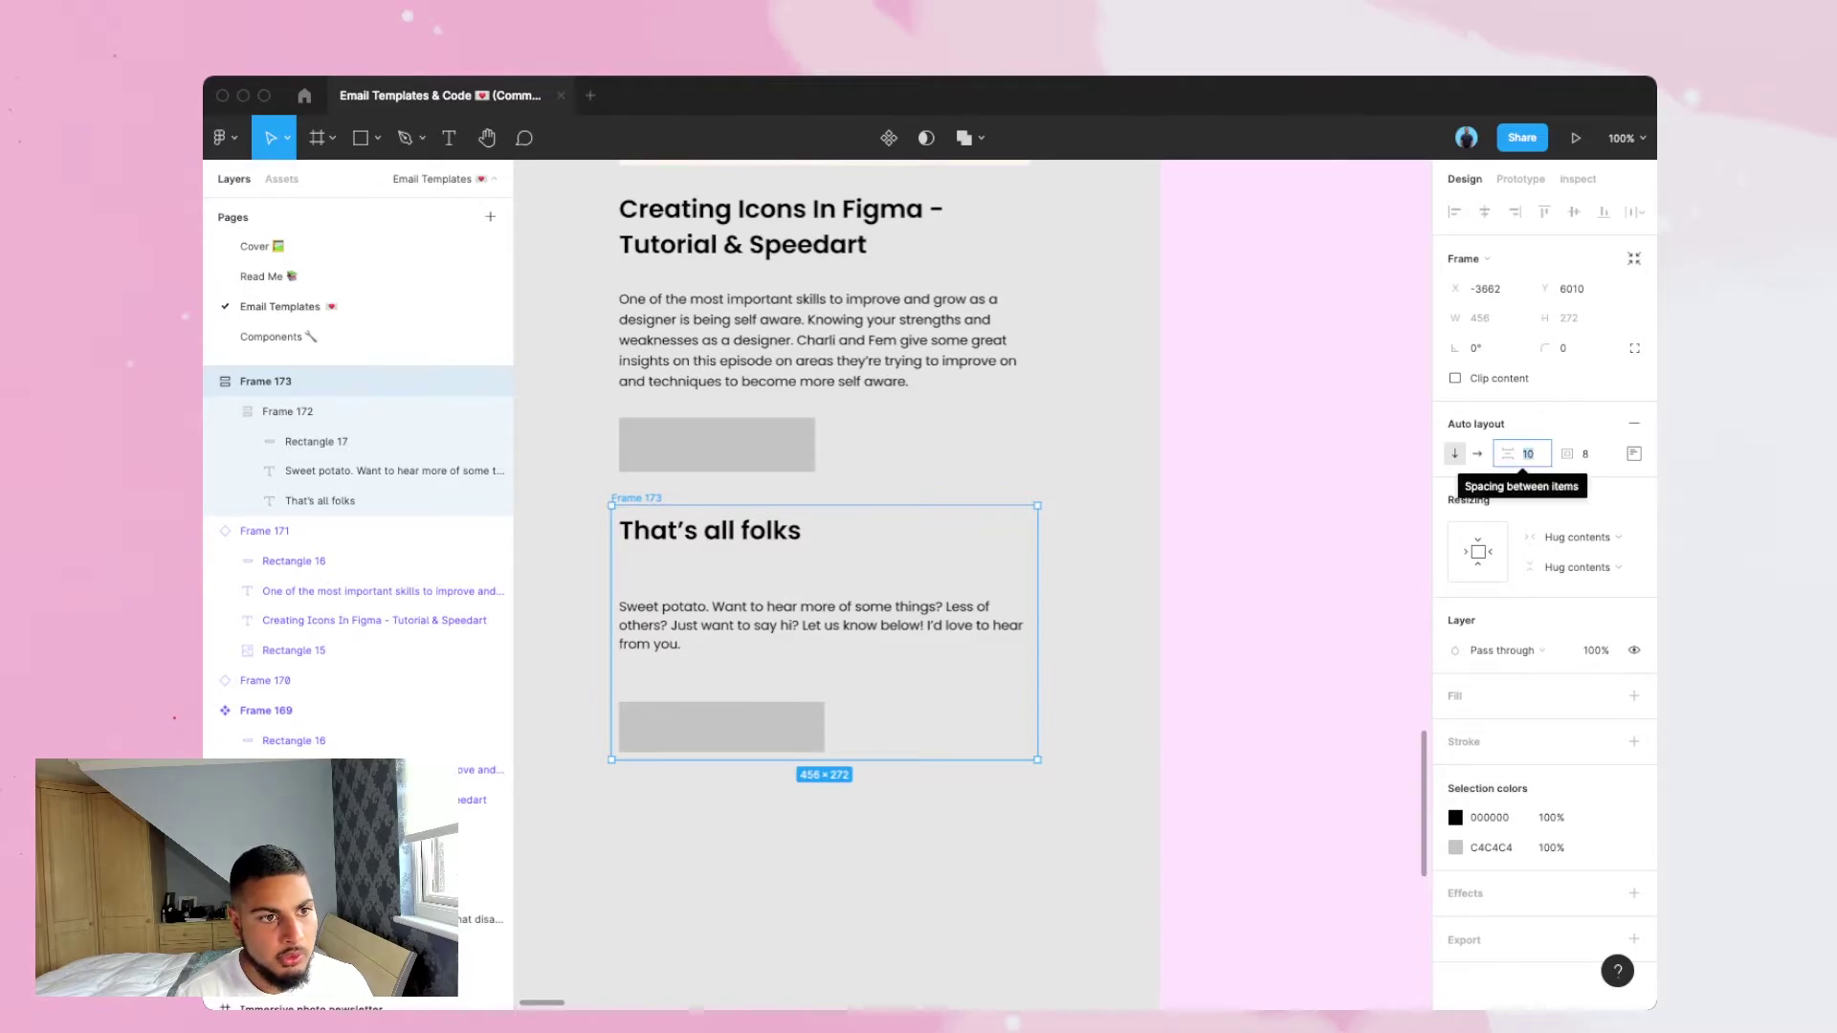
text(0)
key(Return)
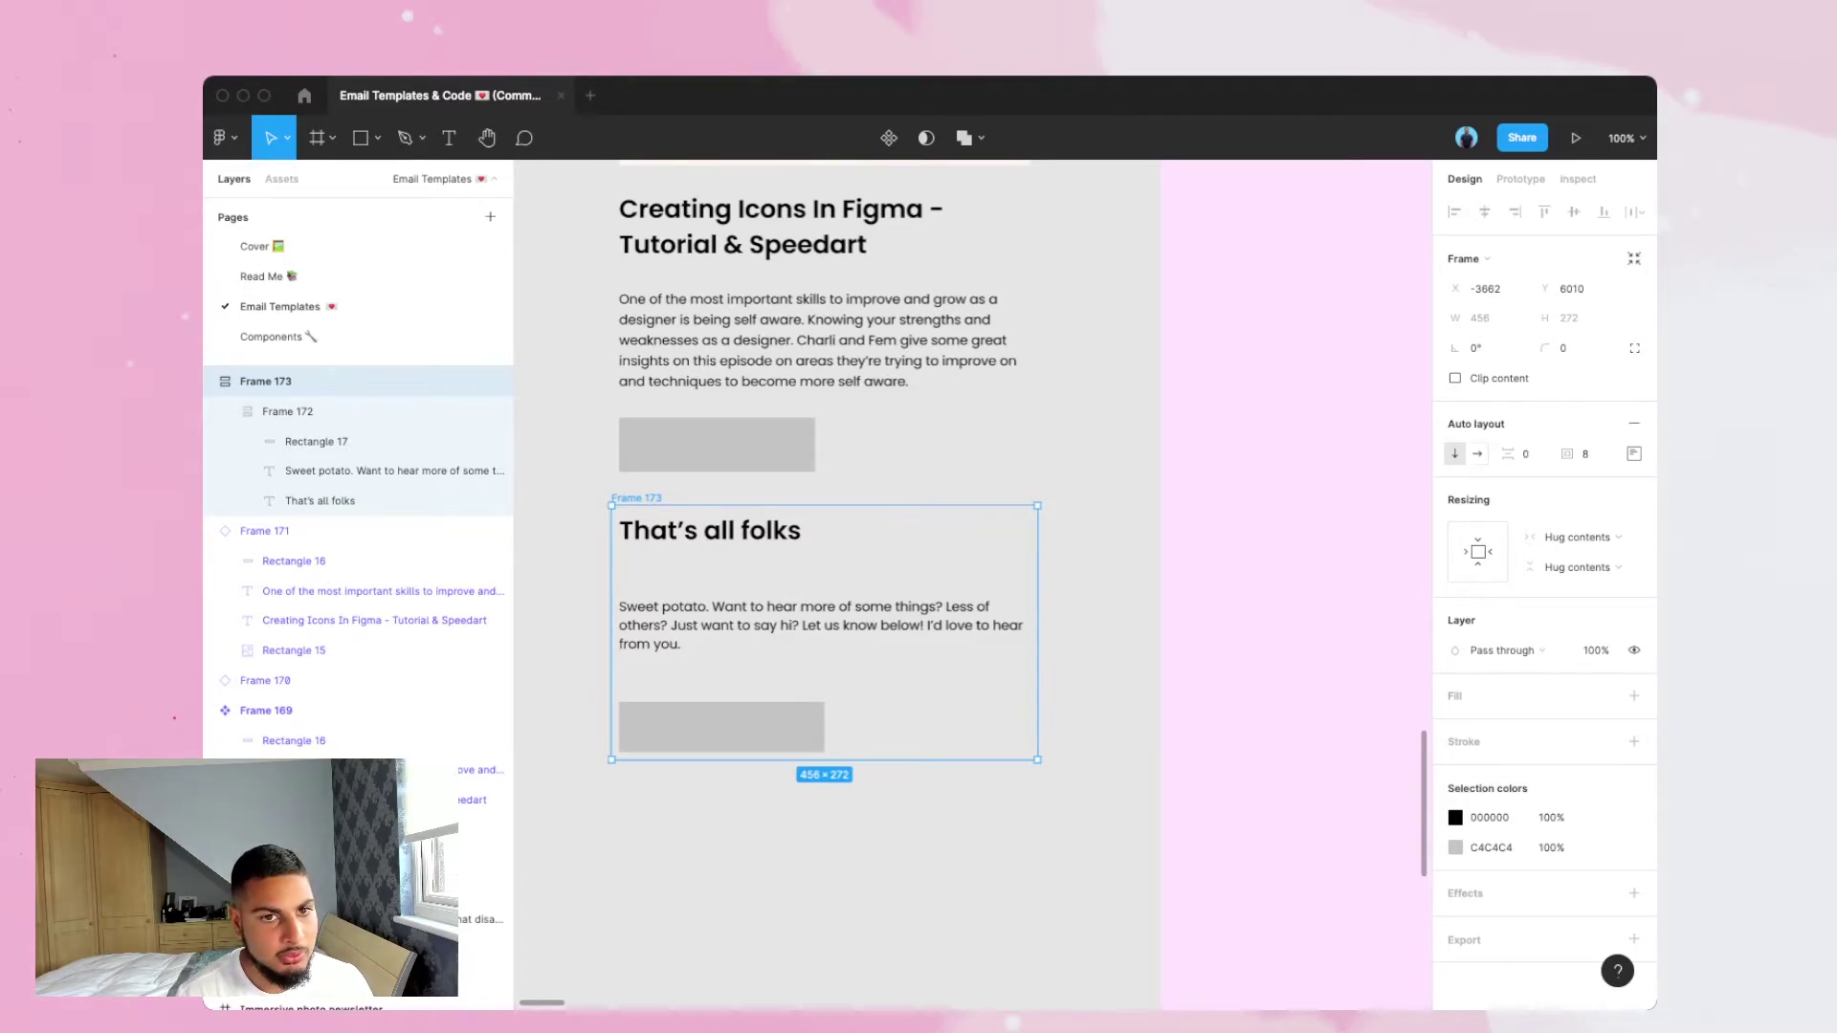
Set the spacing between items of the closing block's inner auto layout frame to 24.
key(Escape)
click(358, 412)
click(1533, 416)
text(24)
key(Return)
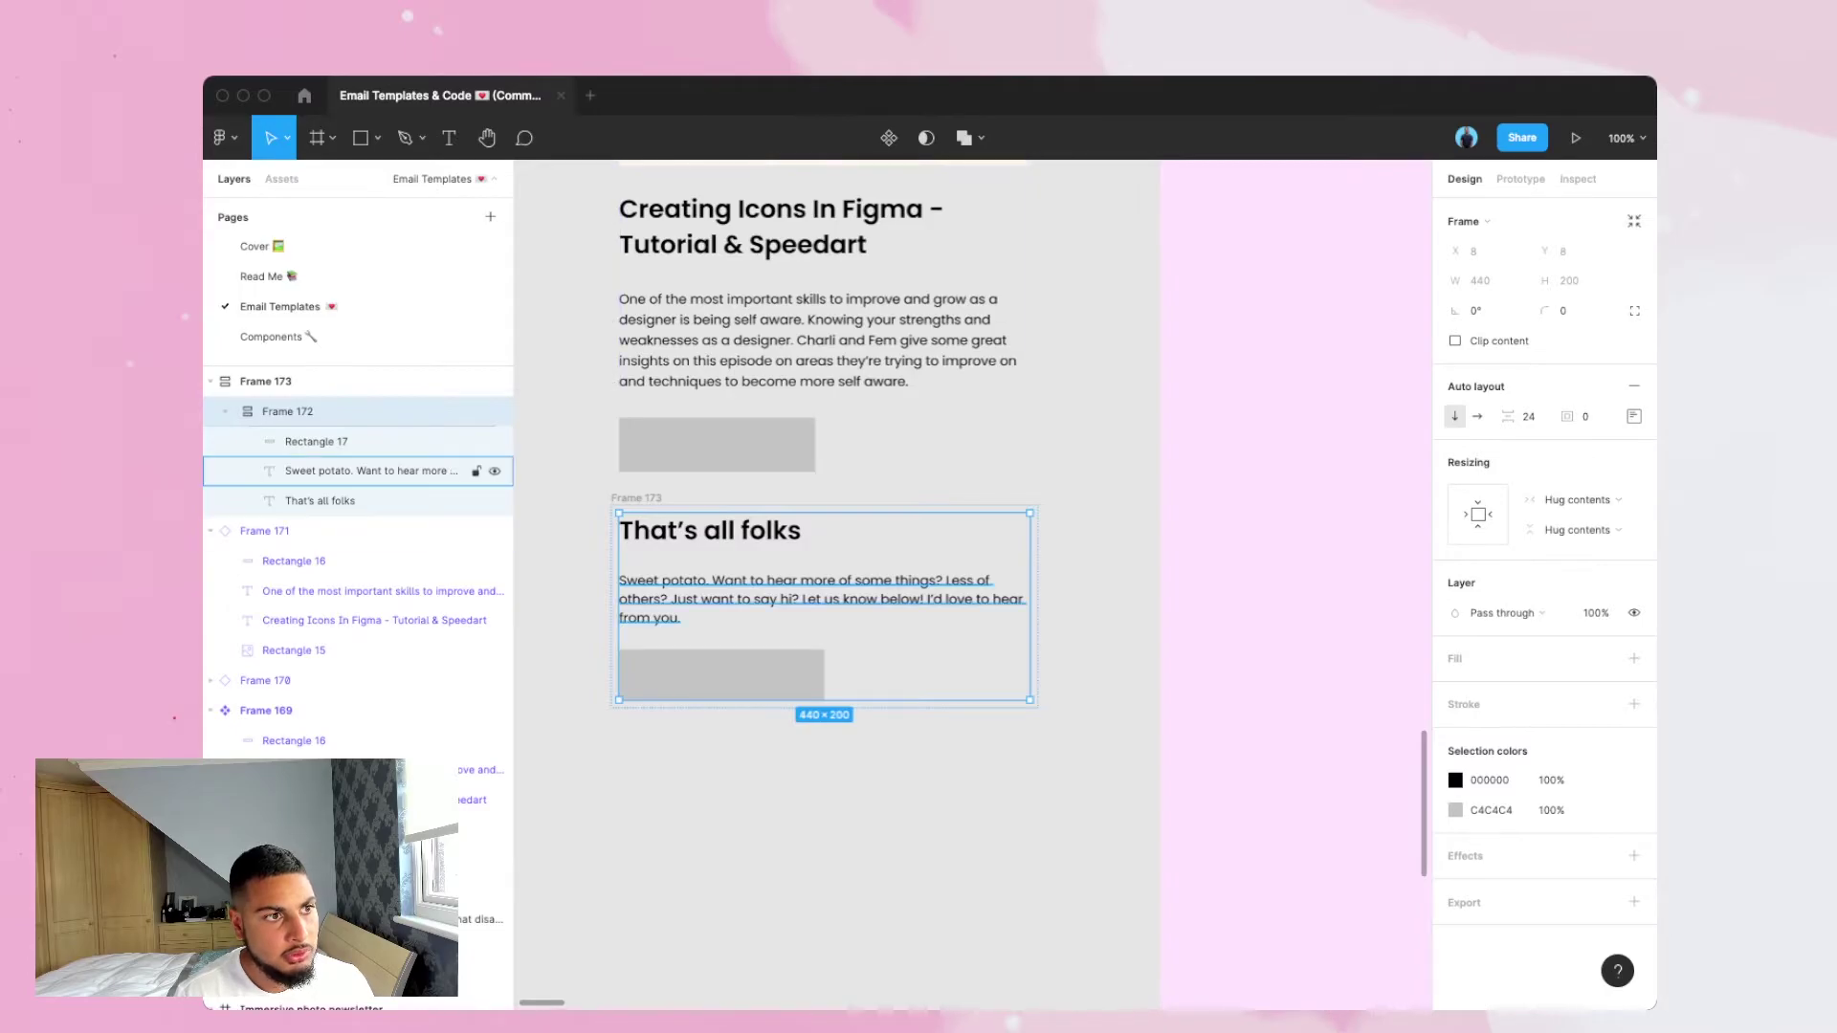
Ungroup the redundant outer frame around the closing block, keeping the inner auto layout frame.
click(225, 412)
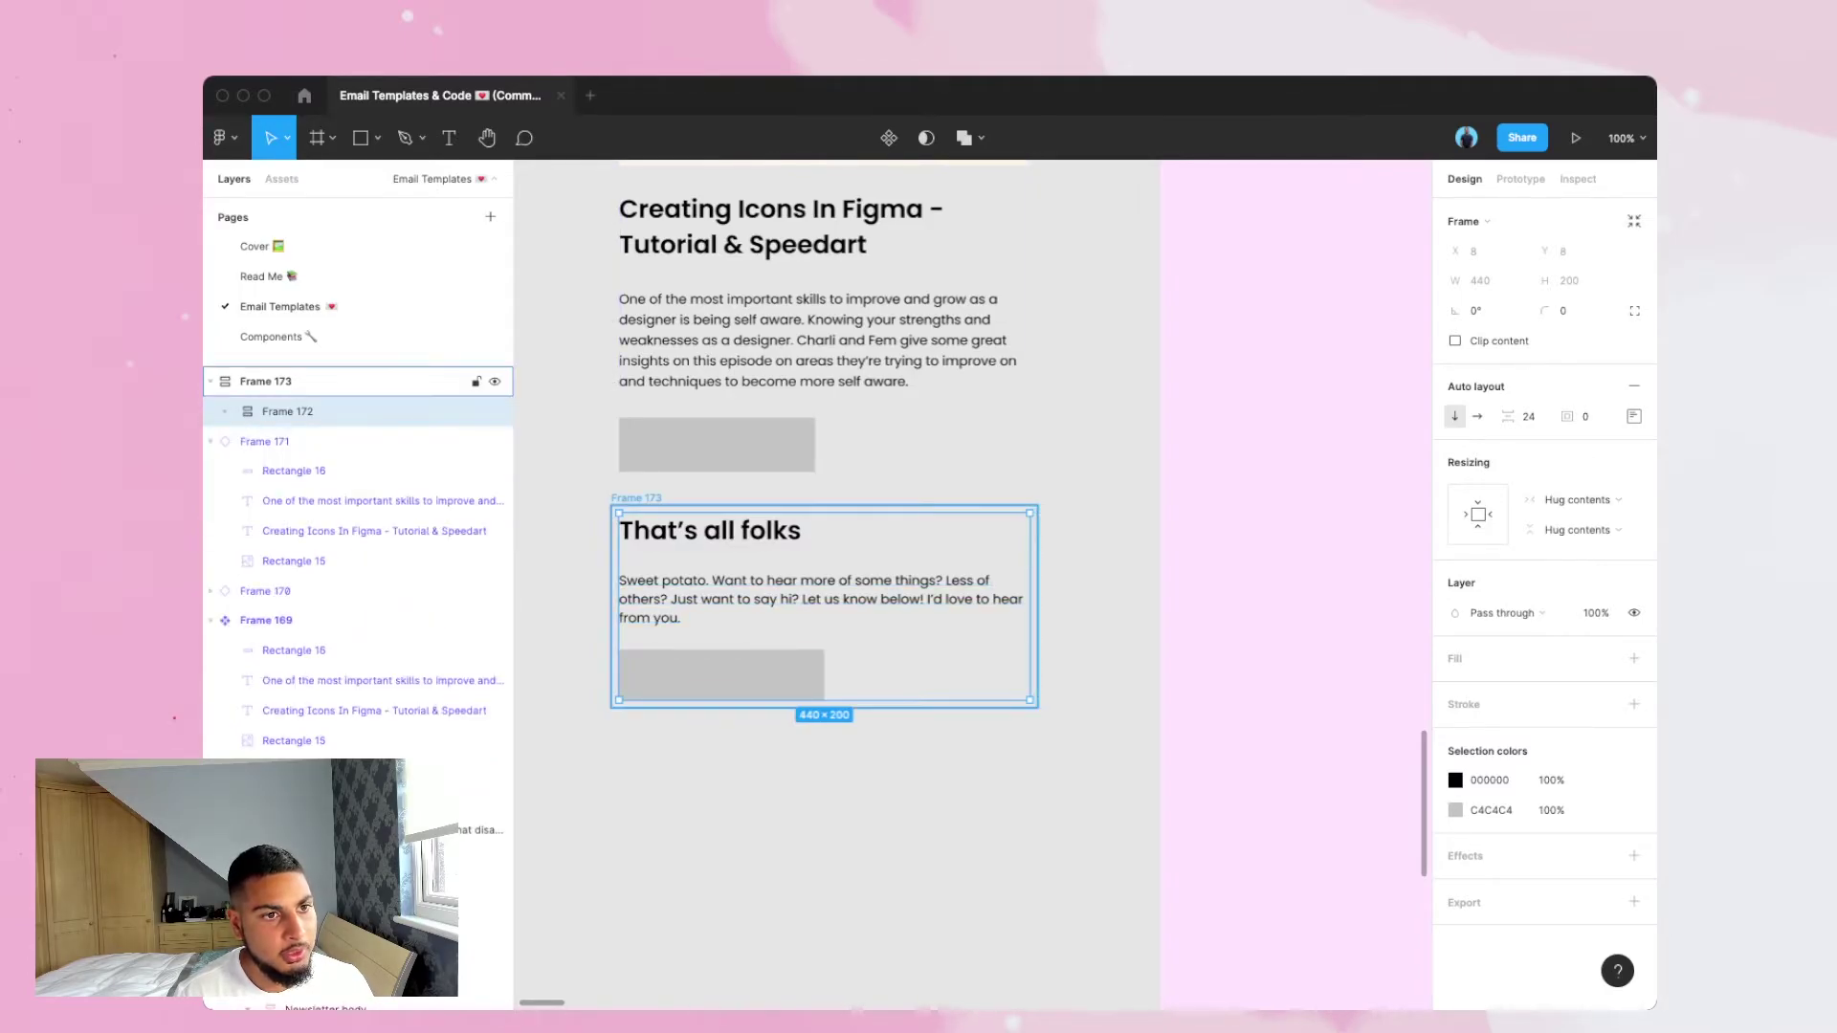
click(278, 381)
key(super+shift+g)
key(Escape)
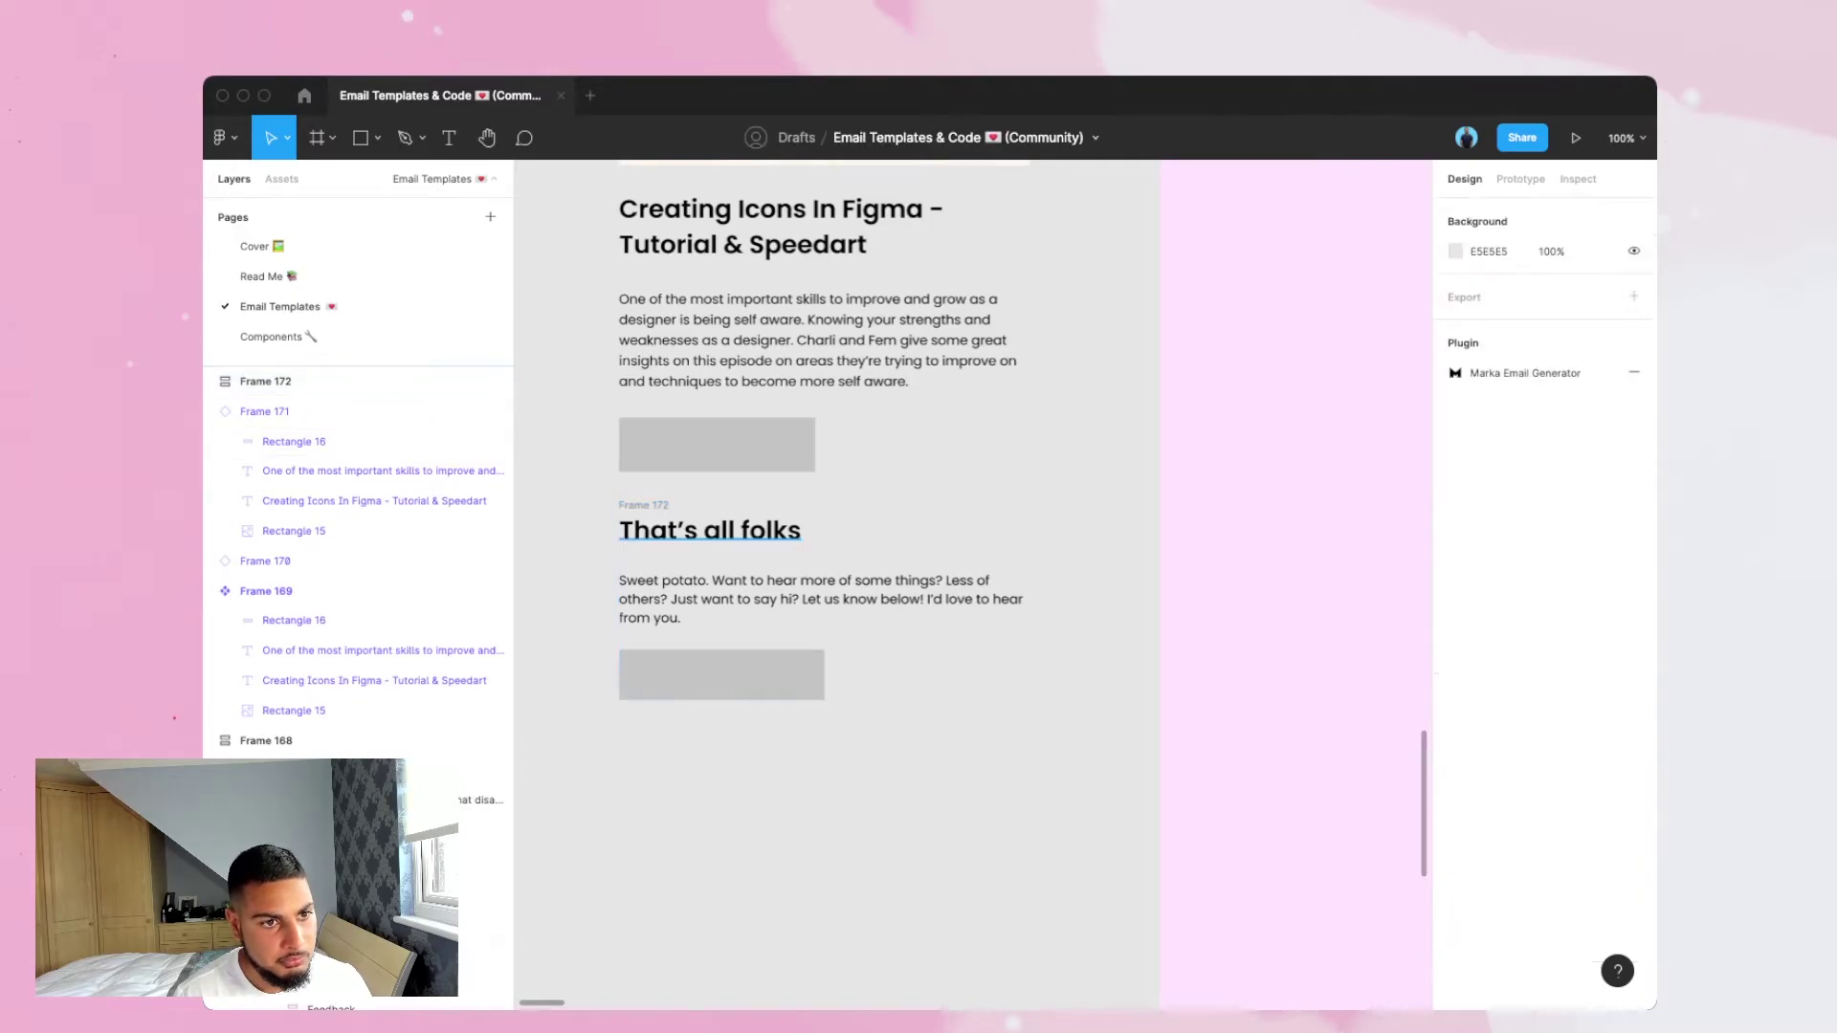
Compare the rebuilt blocks with the original newsletter, from the closing banner up to the opening message.
key(minus)
scroll(973, 584, right, 2)
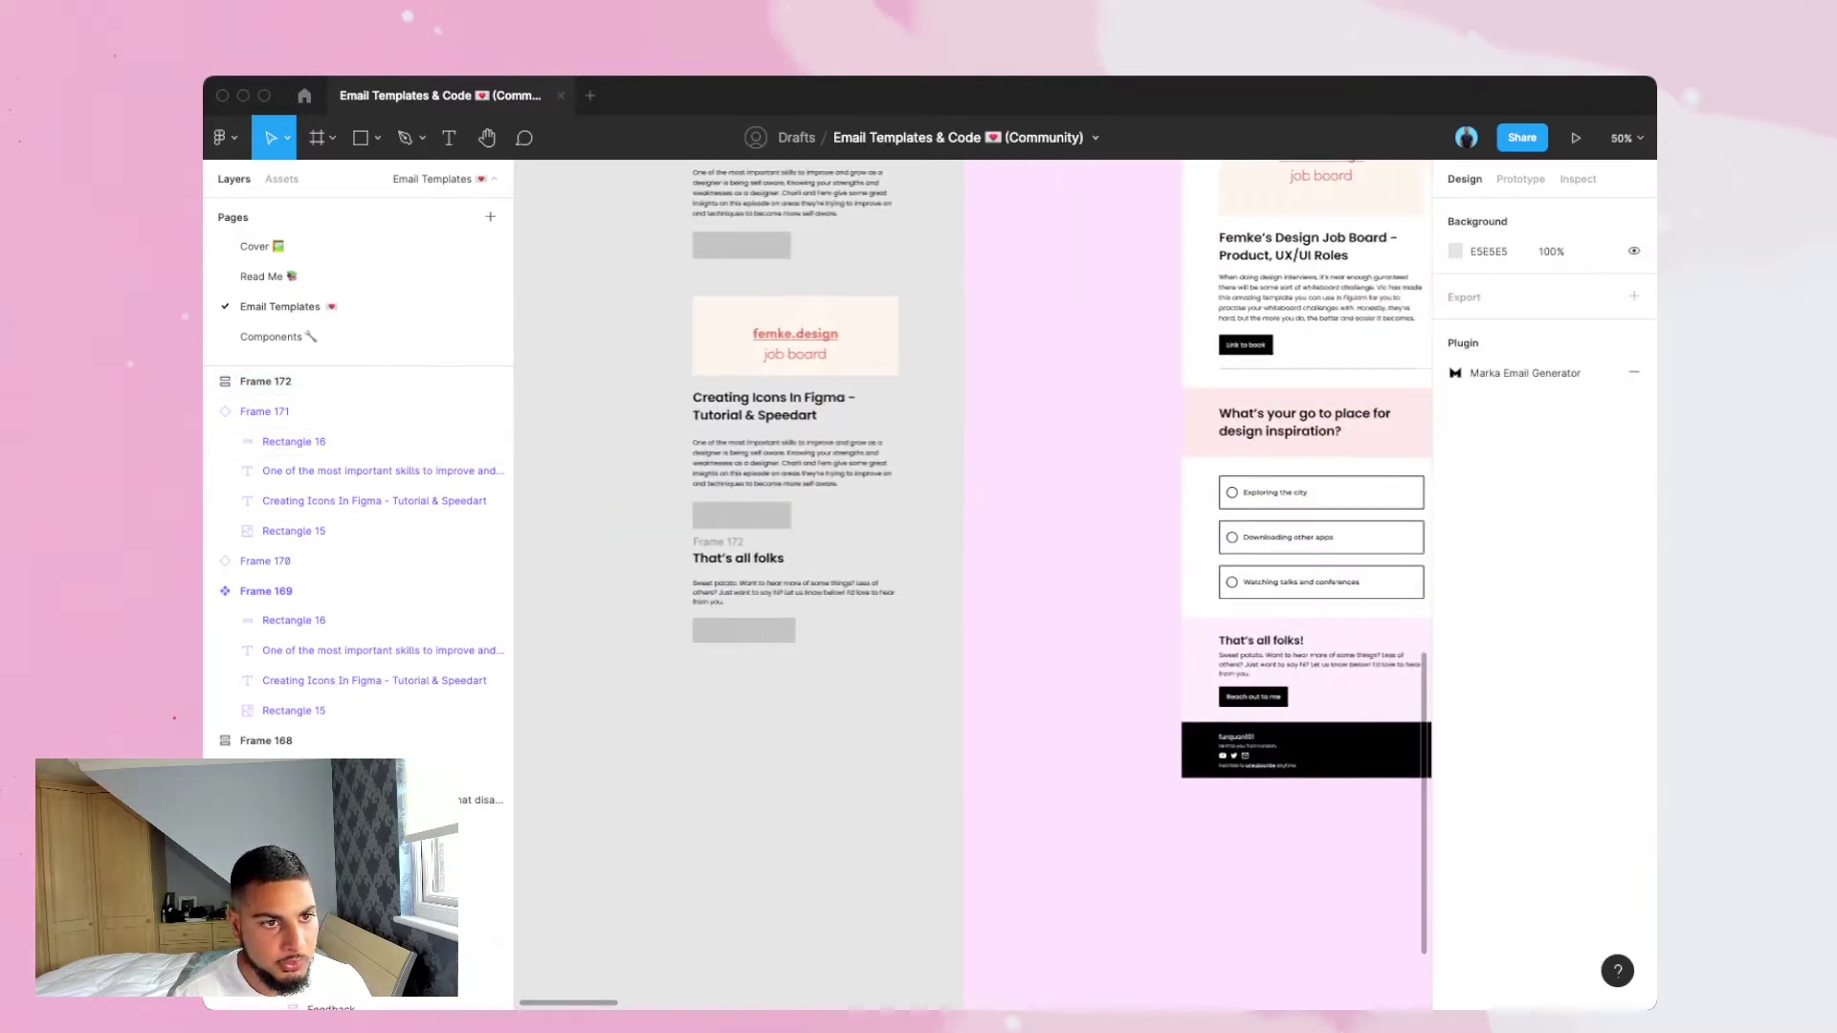
scroll(973, 584, right, 1)
scroll(973, 583, up, 2)
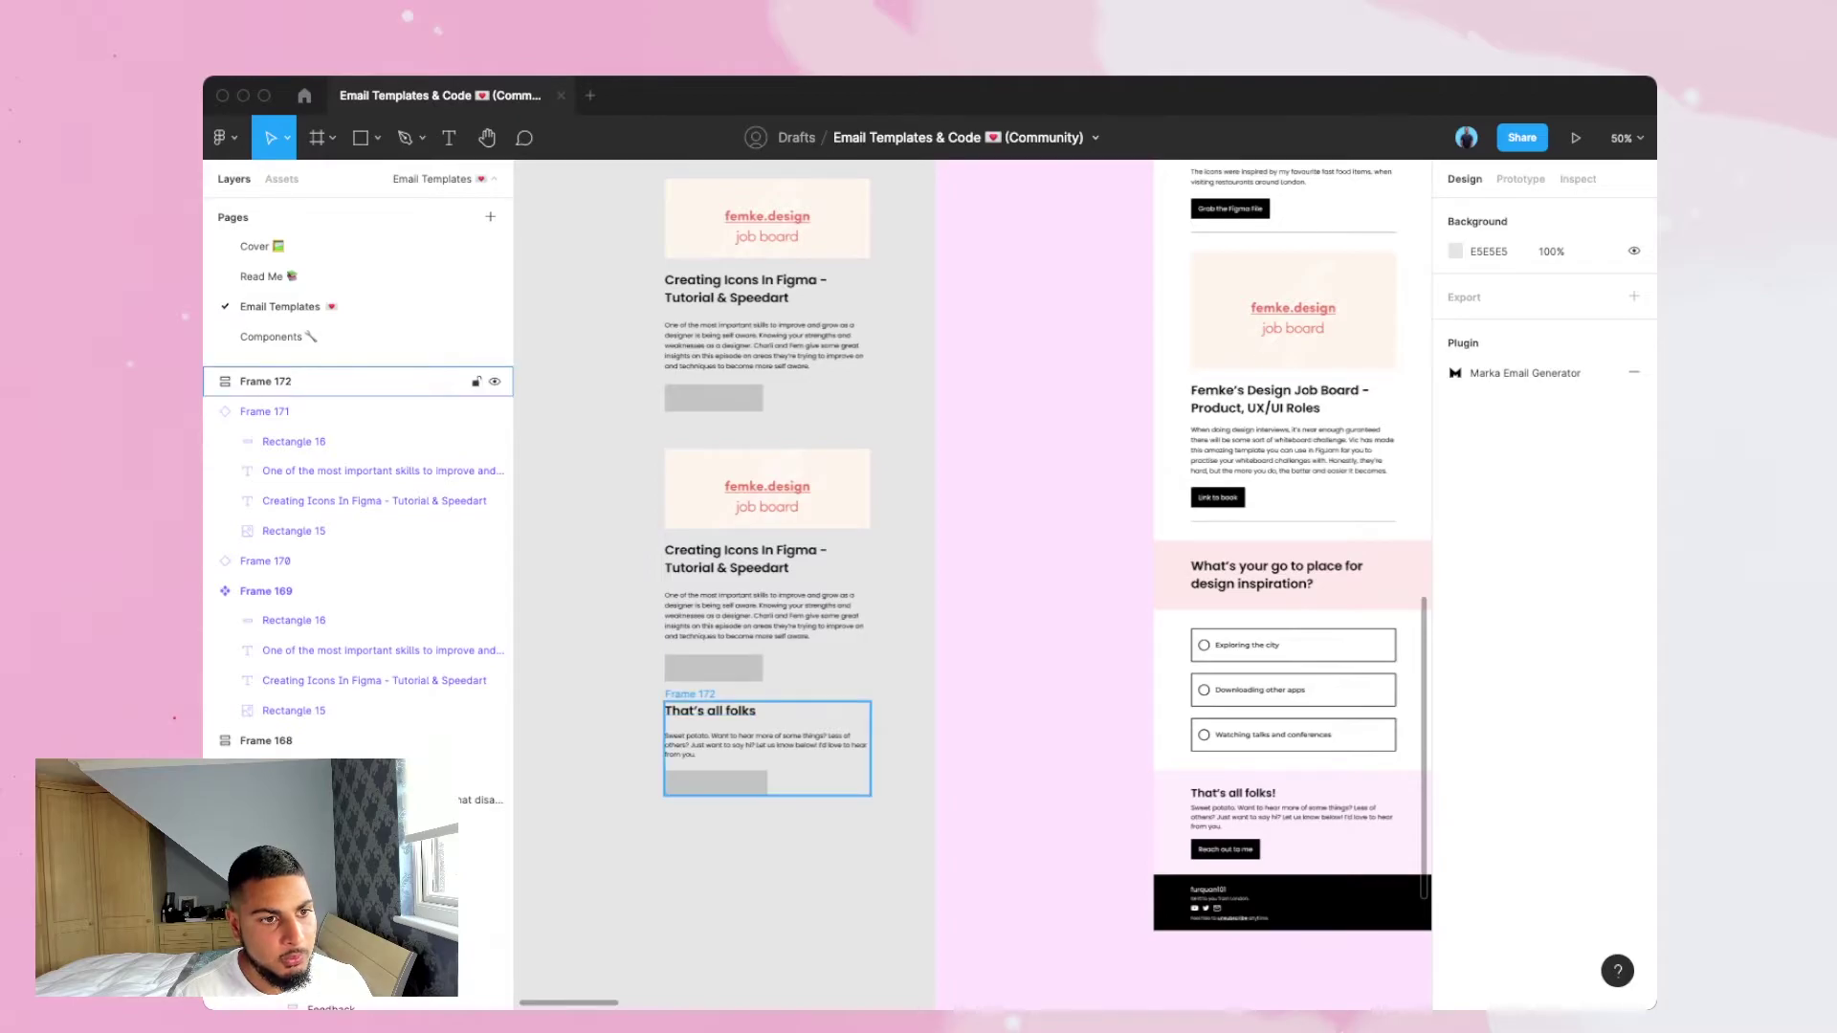
click(277, 380)
scroll(973, 584, down, 2)
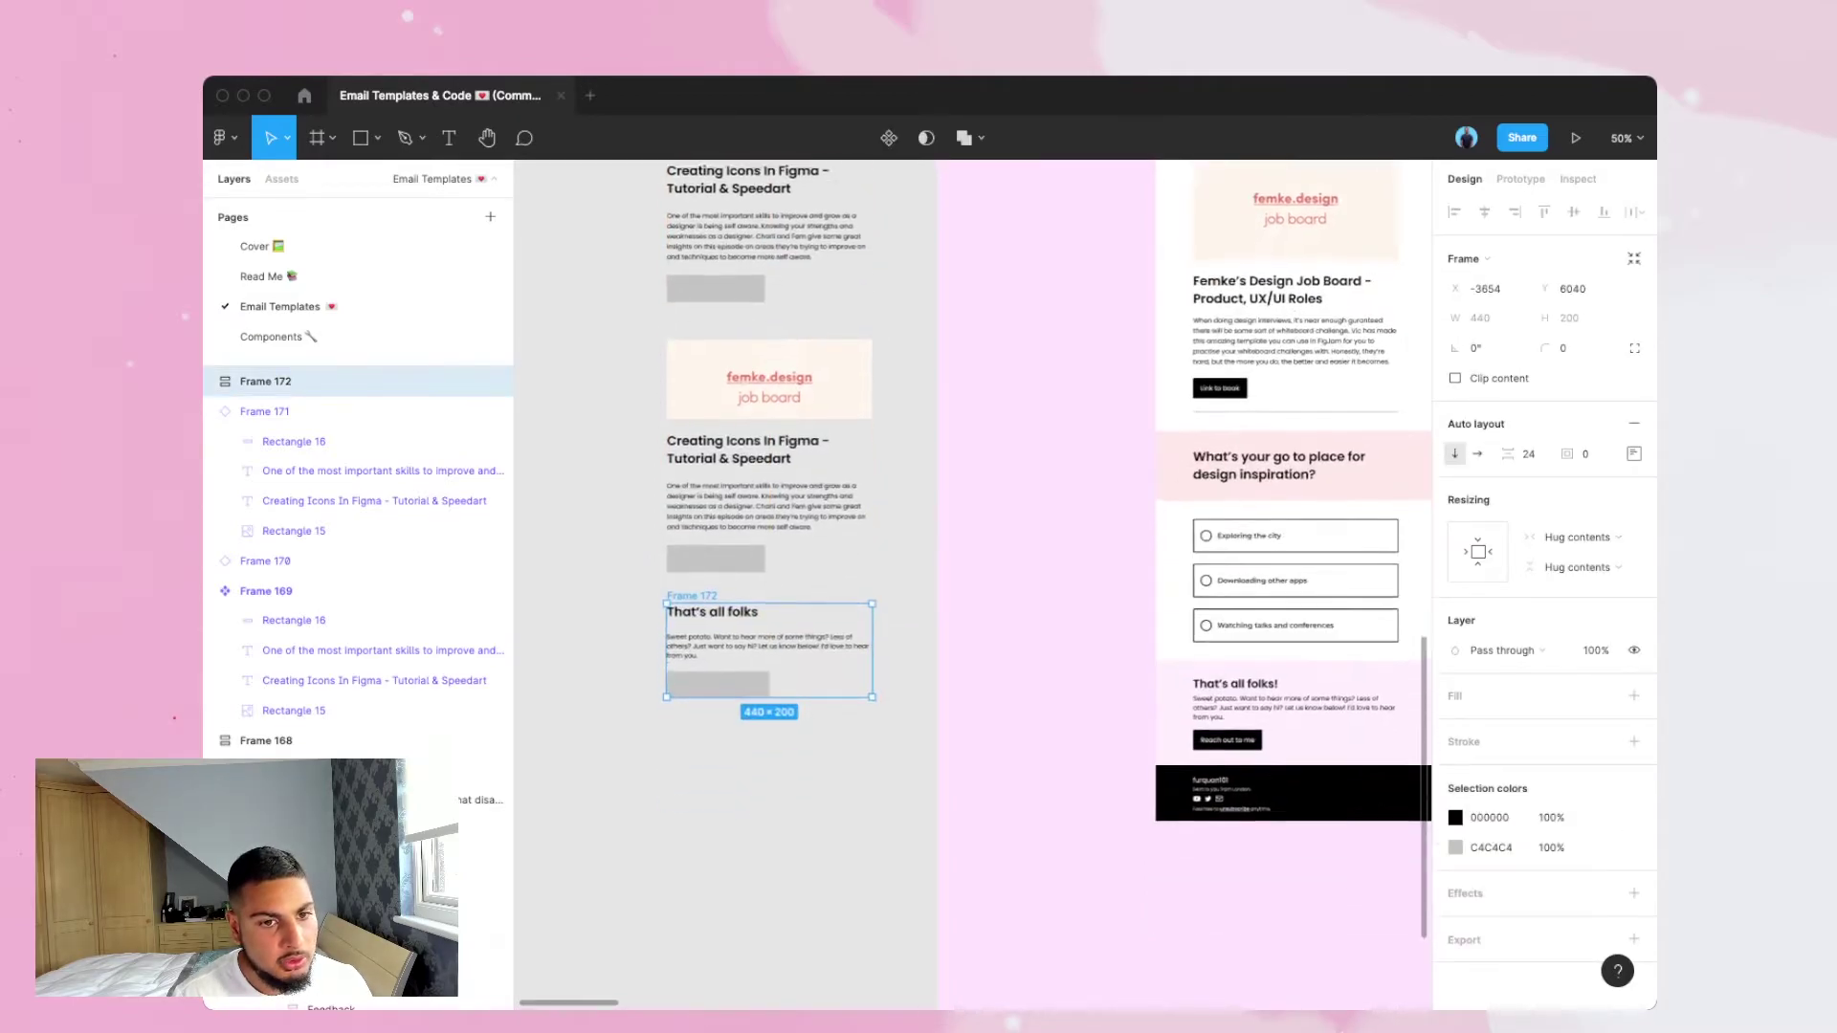
scroll(972, 583, down, 1)
key(Escape)
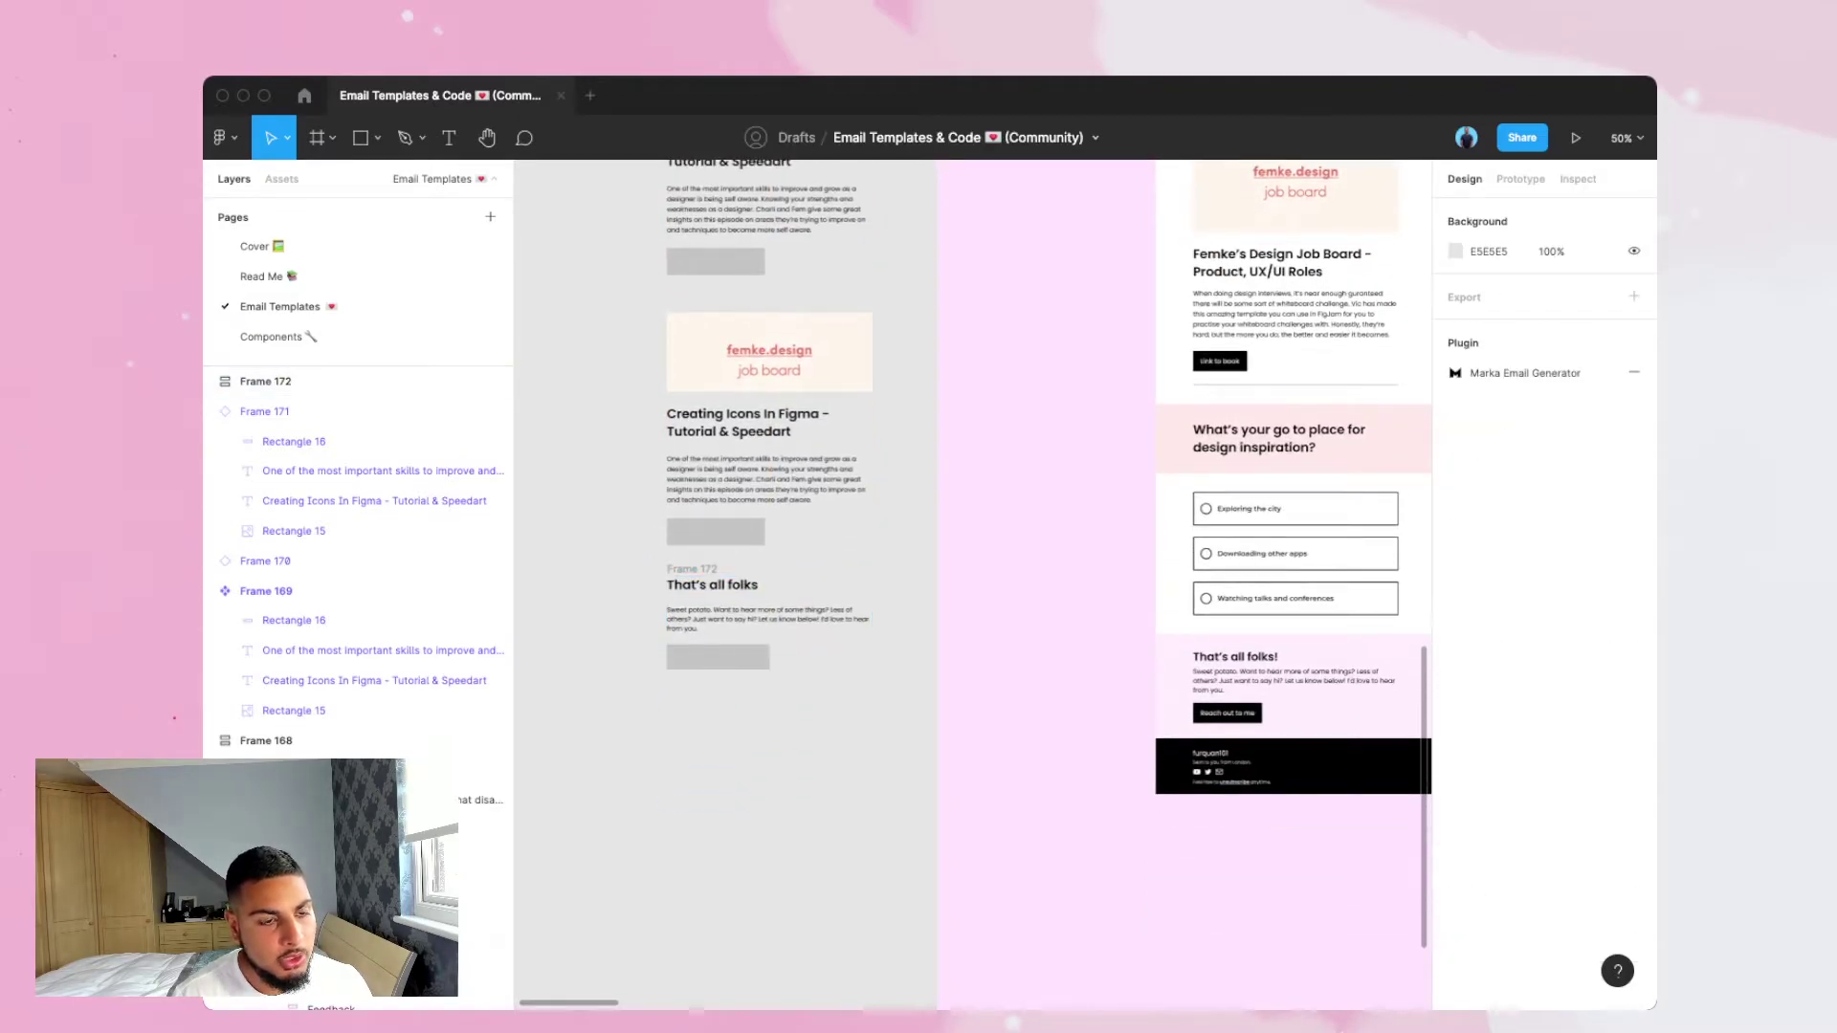
scroll(765, 631, up, 5)
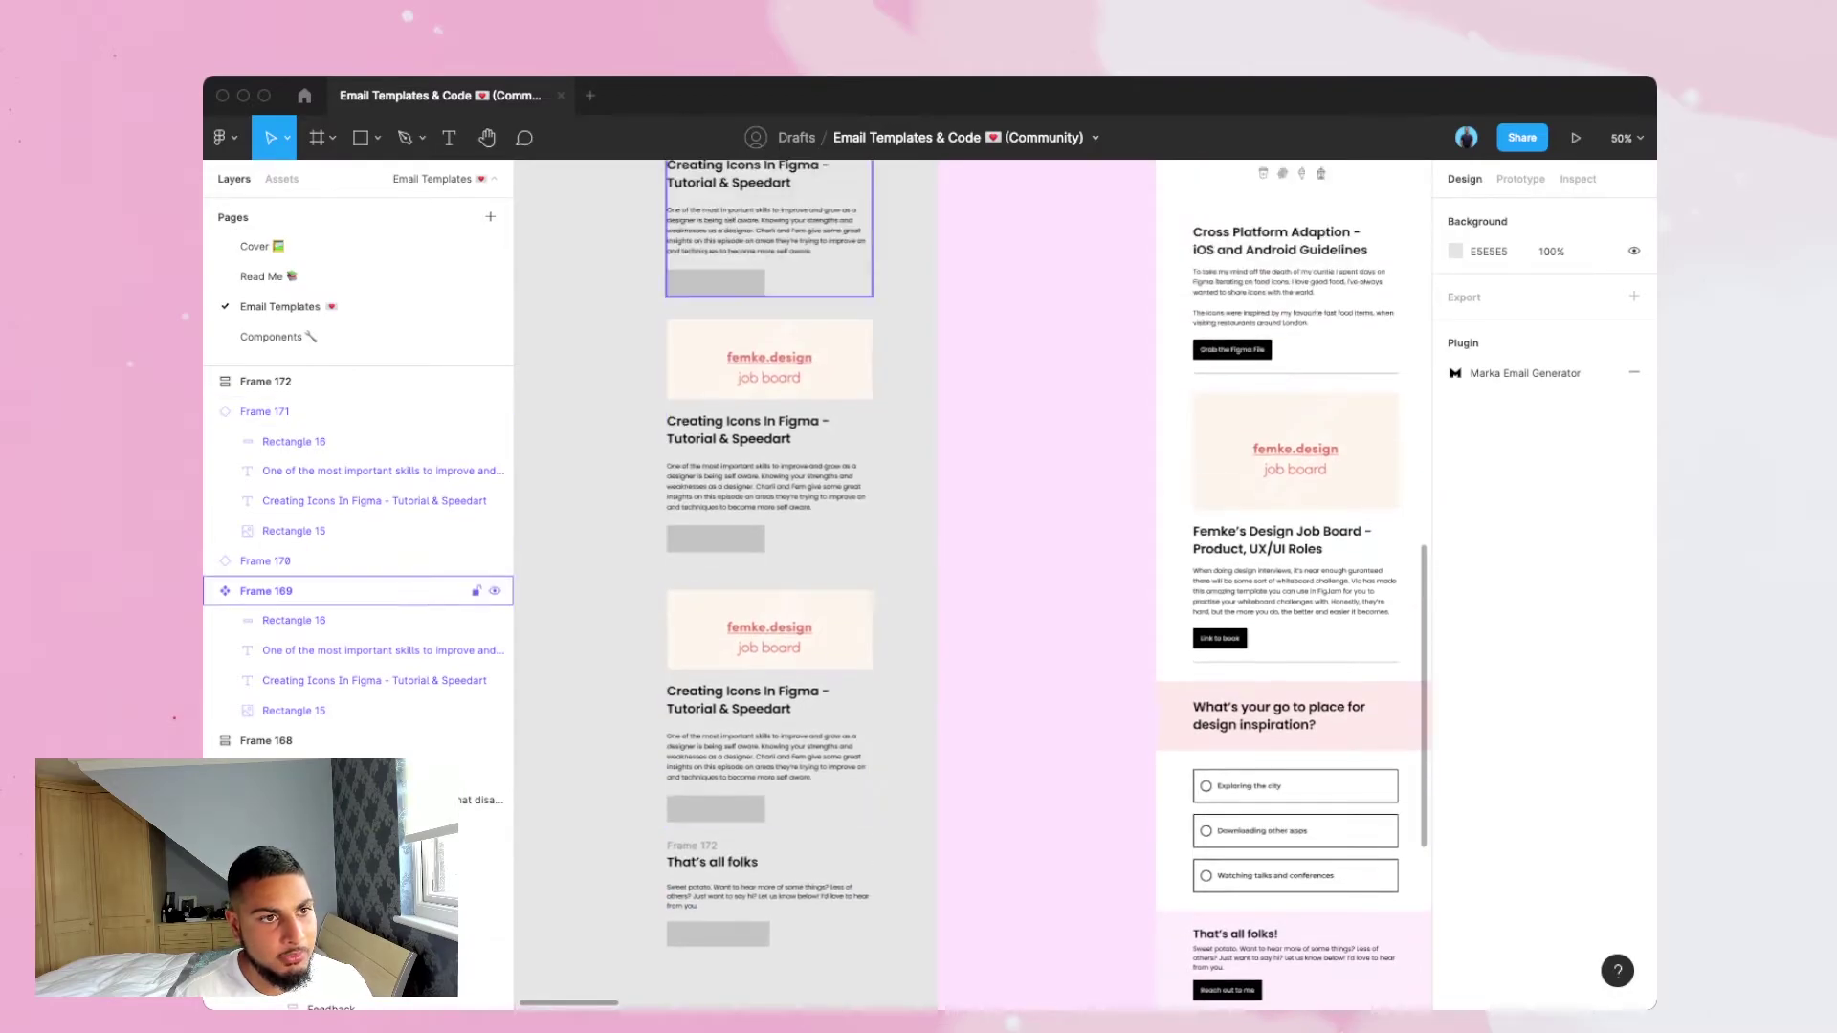
scroll(956, 583, up, 6)
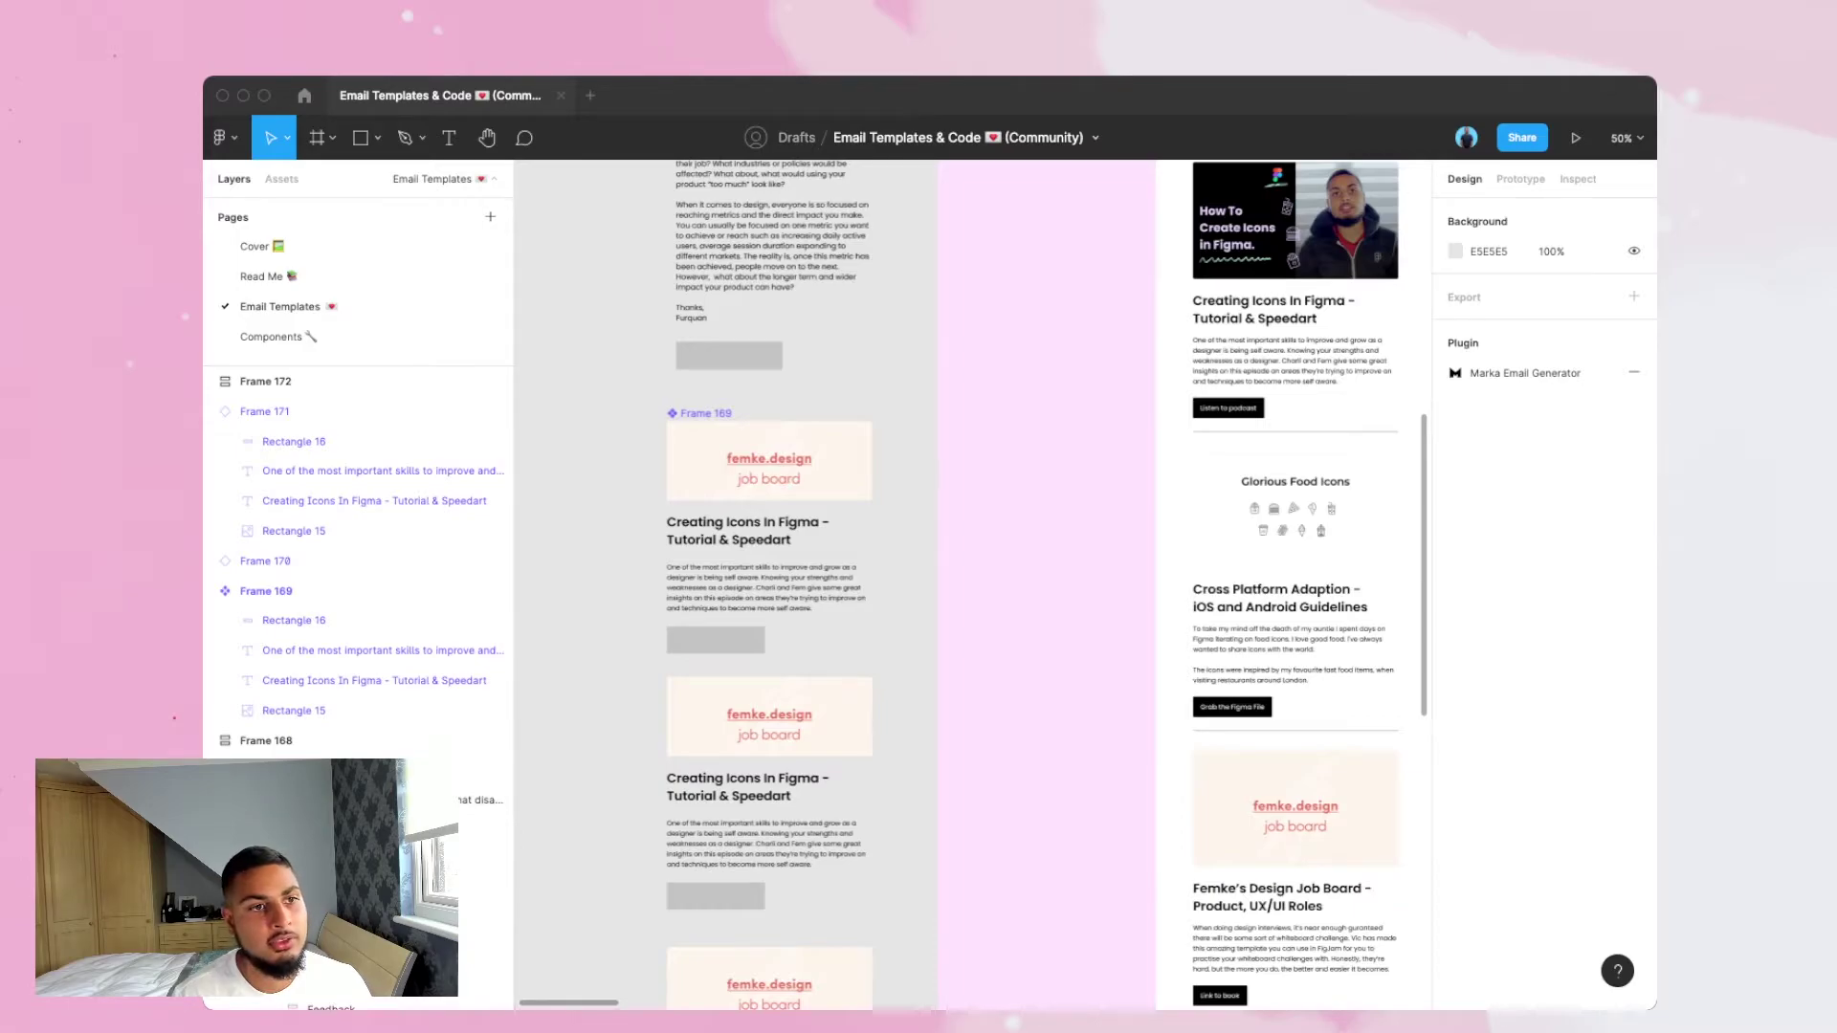
scroll(957, 584, up, 5)
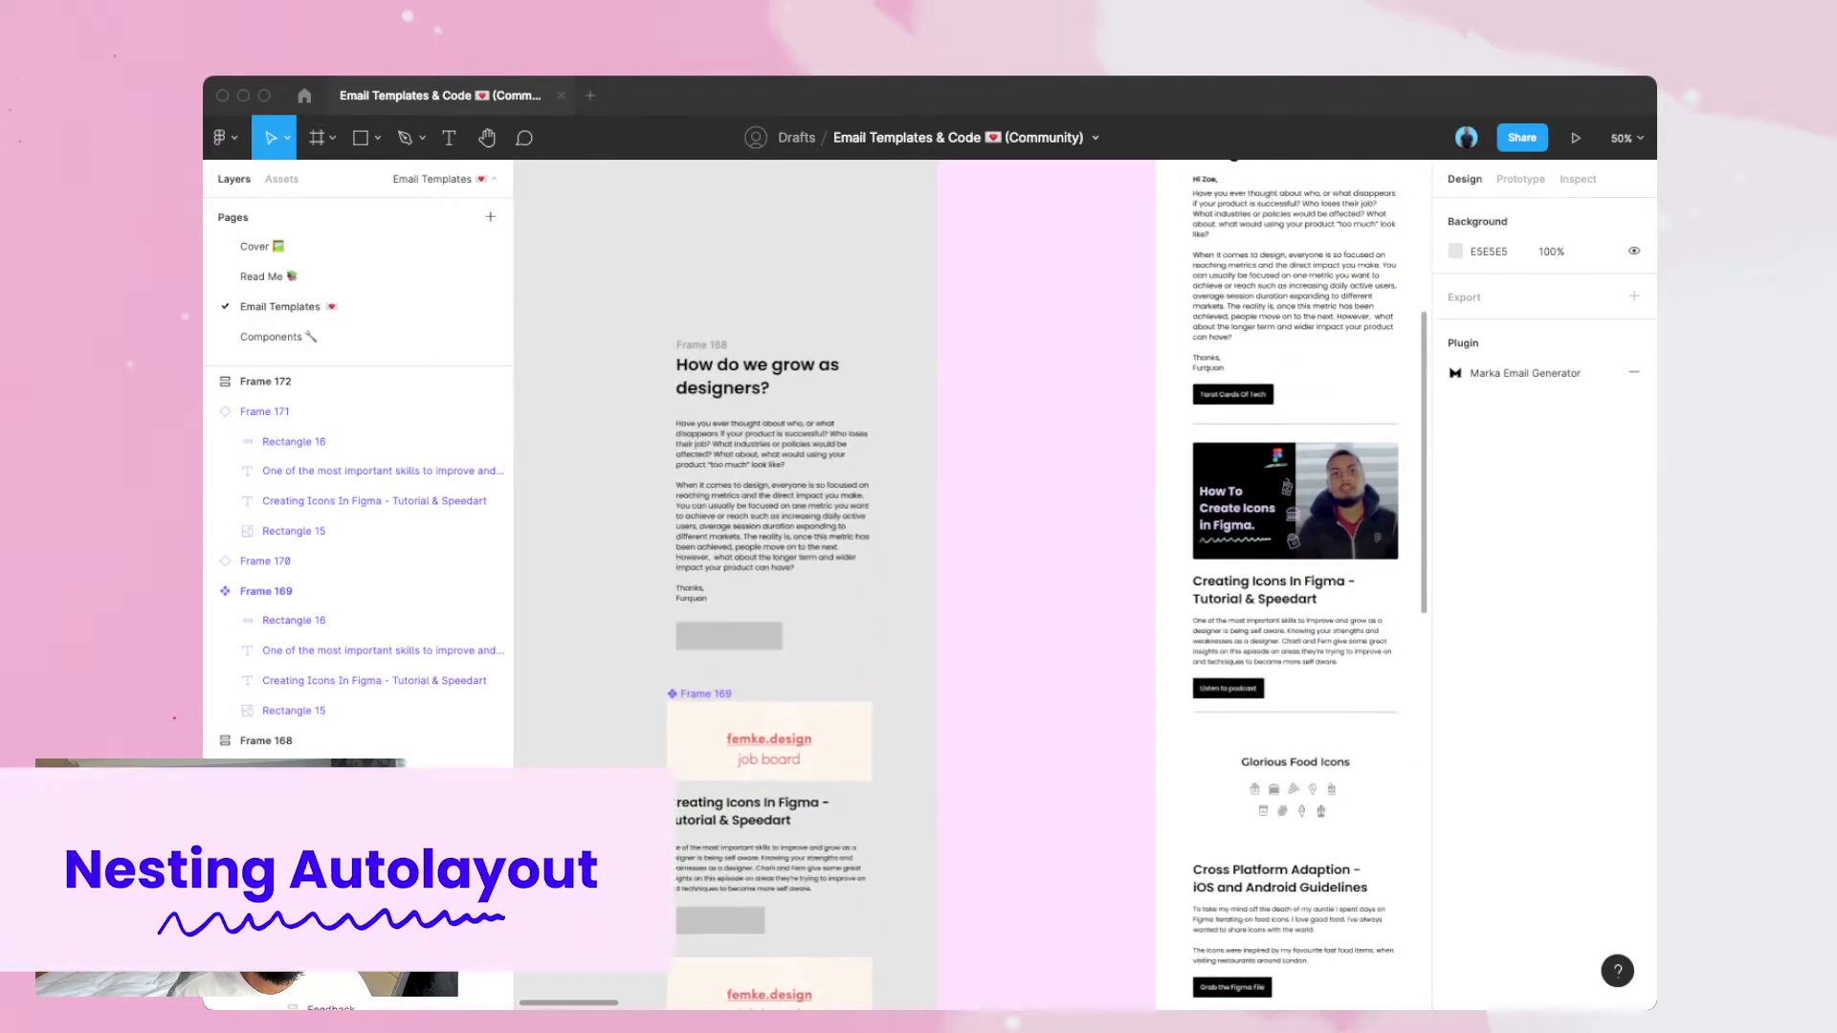
scroll(737, 507, right, 1)
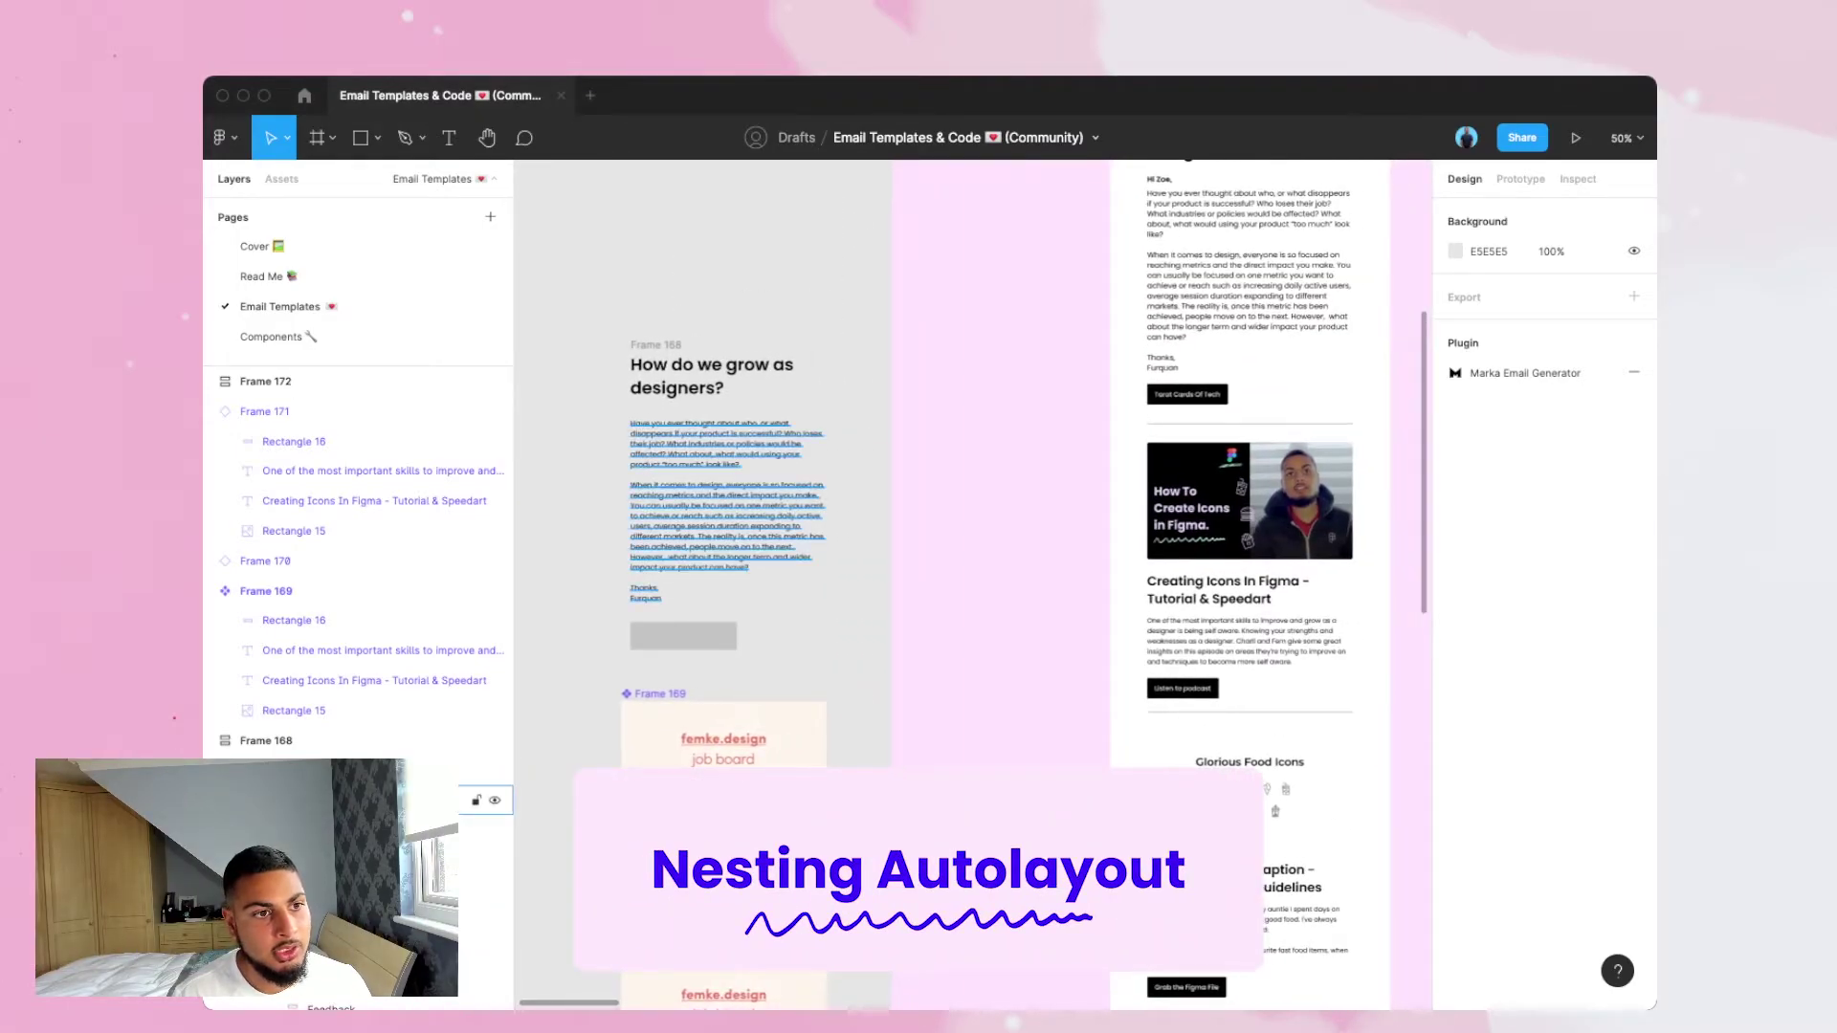
Paste text at the end of the opening message's body to test its auto layout, and undo the paste.
double_click(727, 510)
click(662, 598)
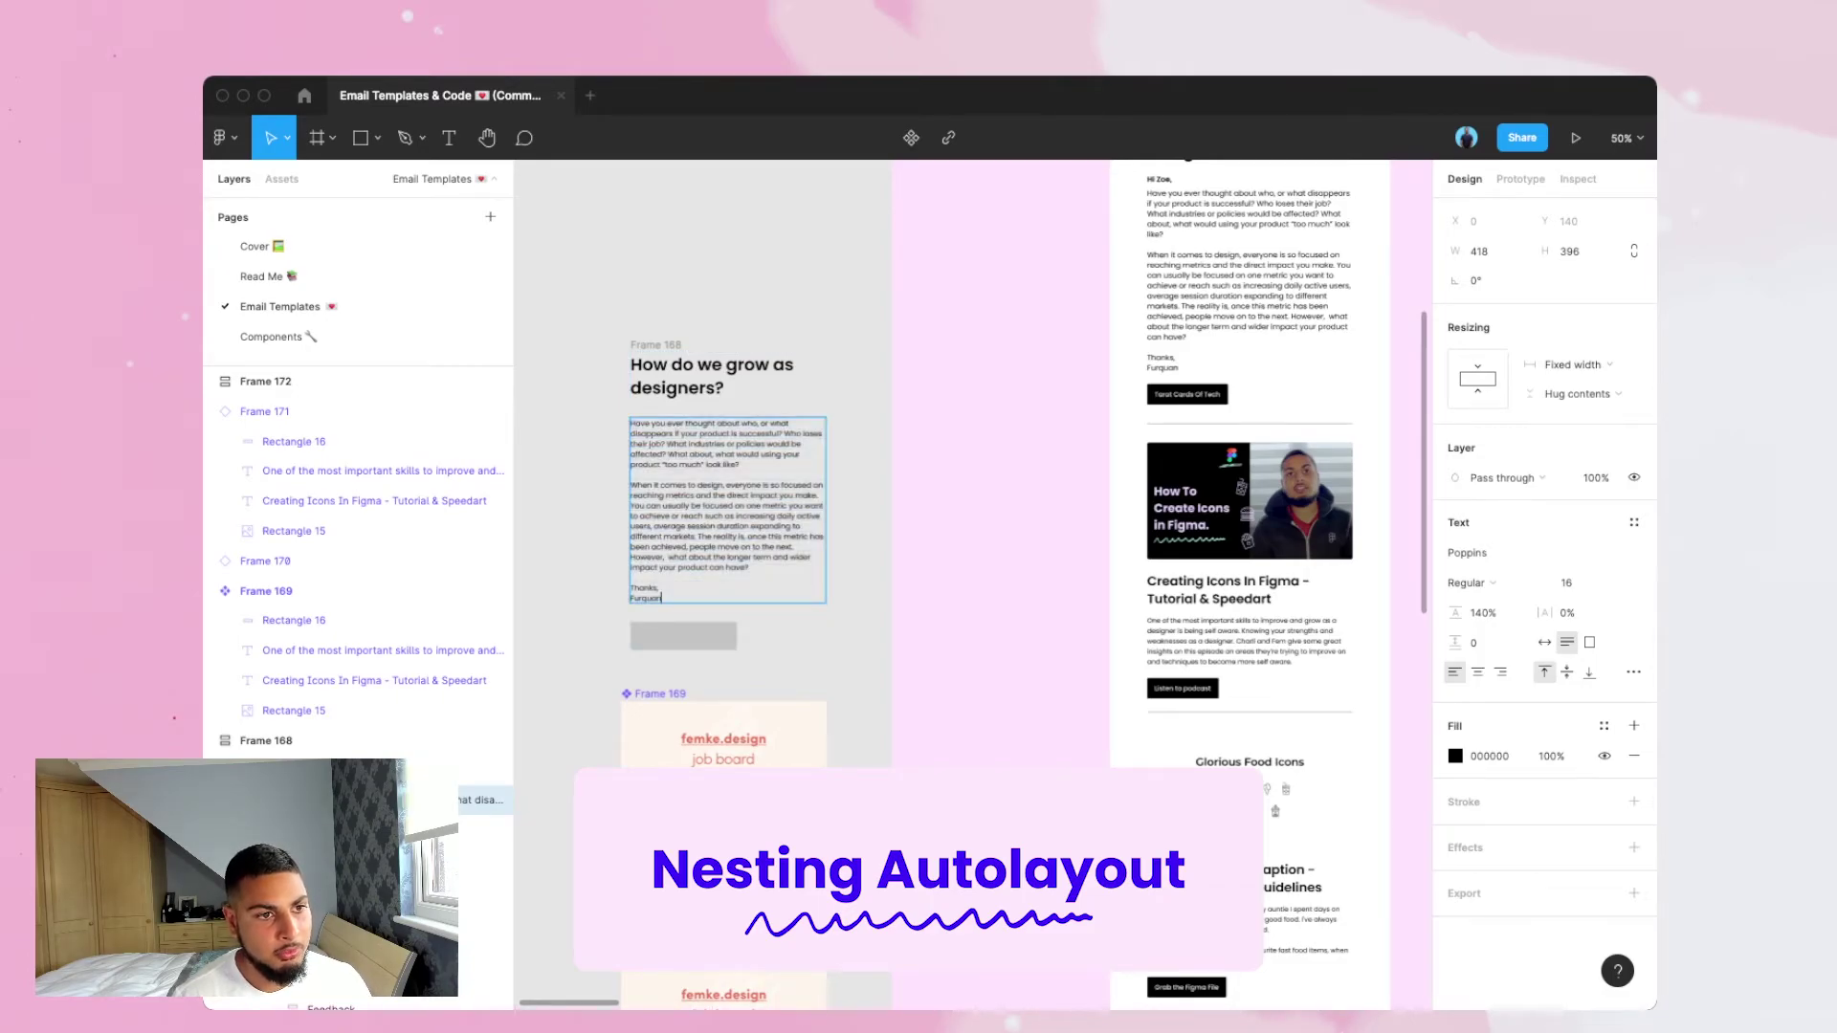
key(super+v)
key(super+z)
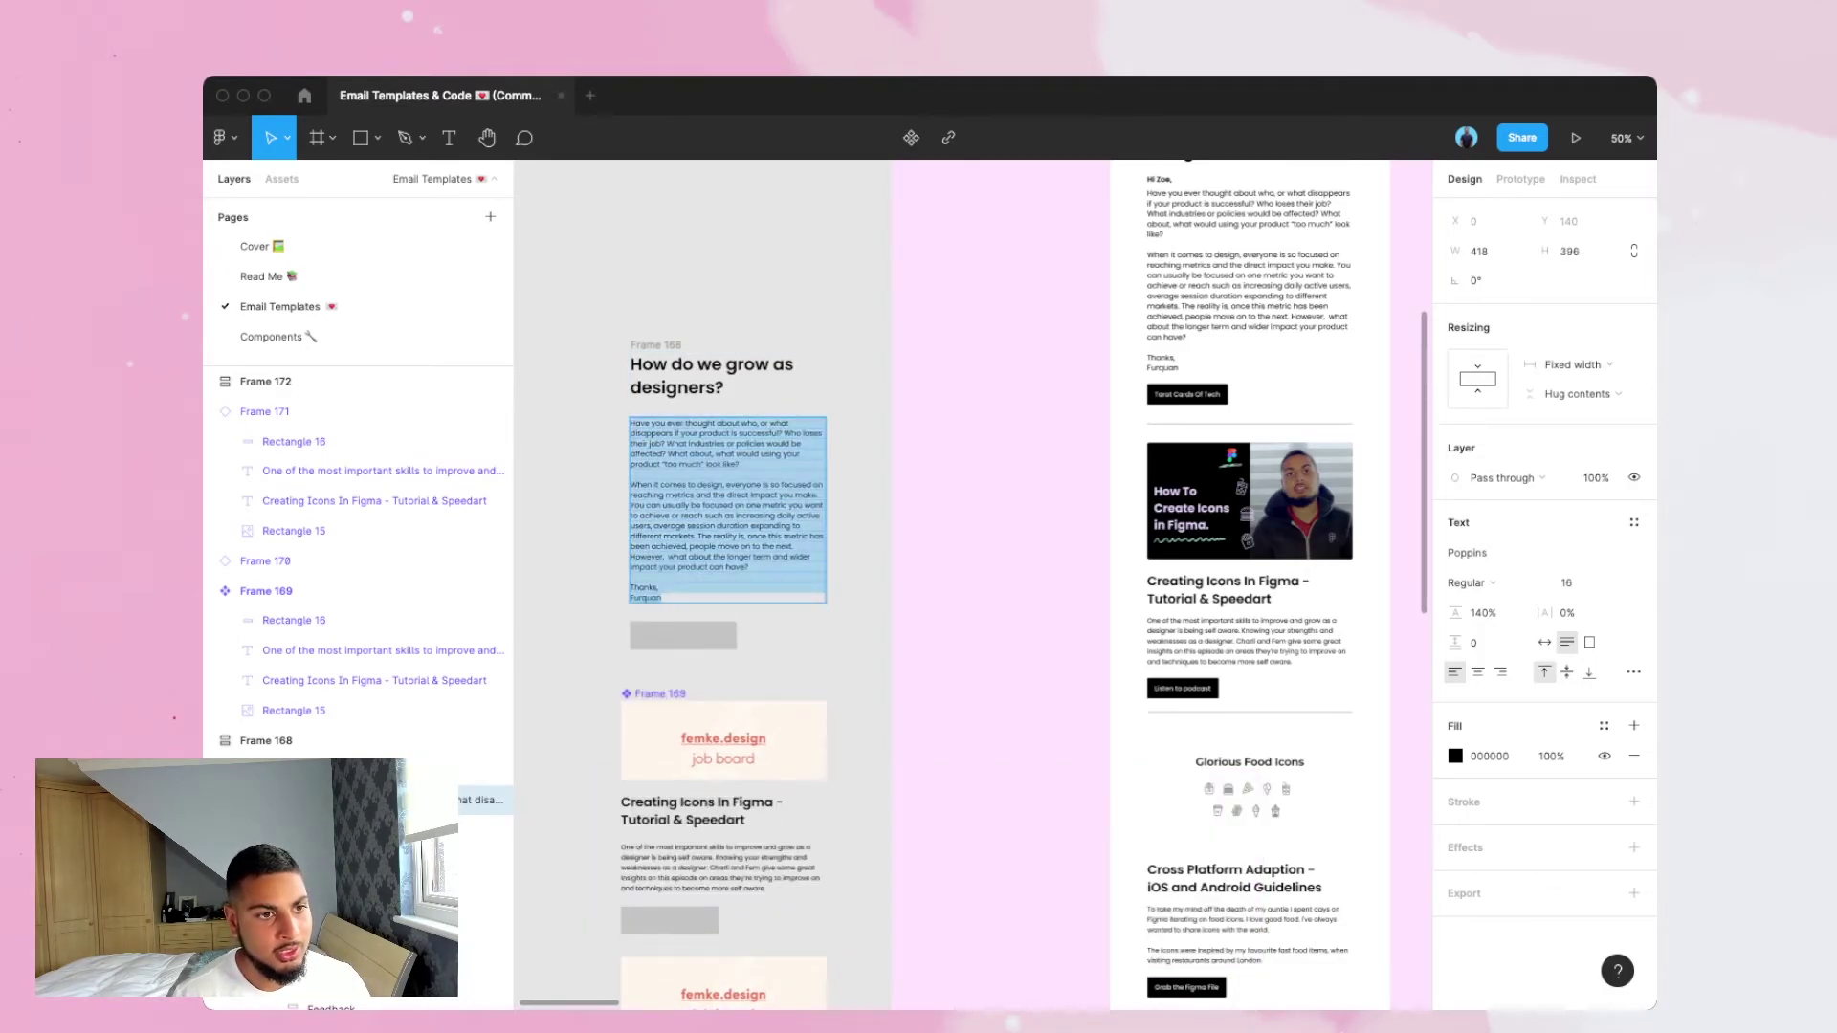
key(Escape)
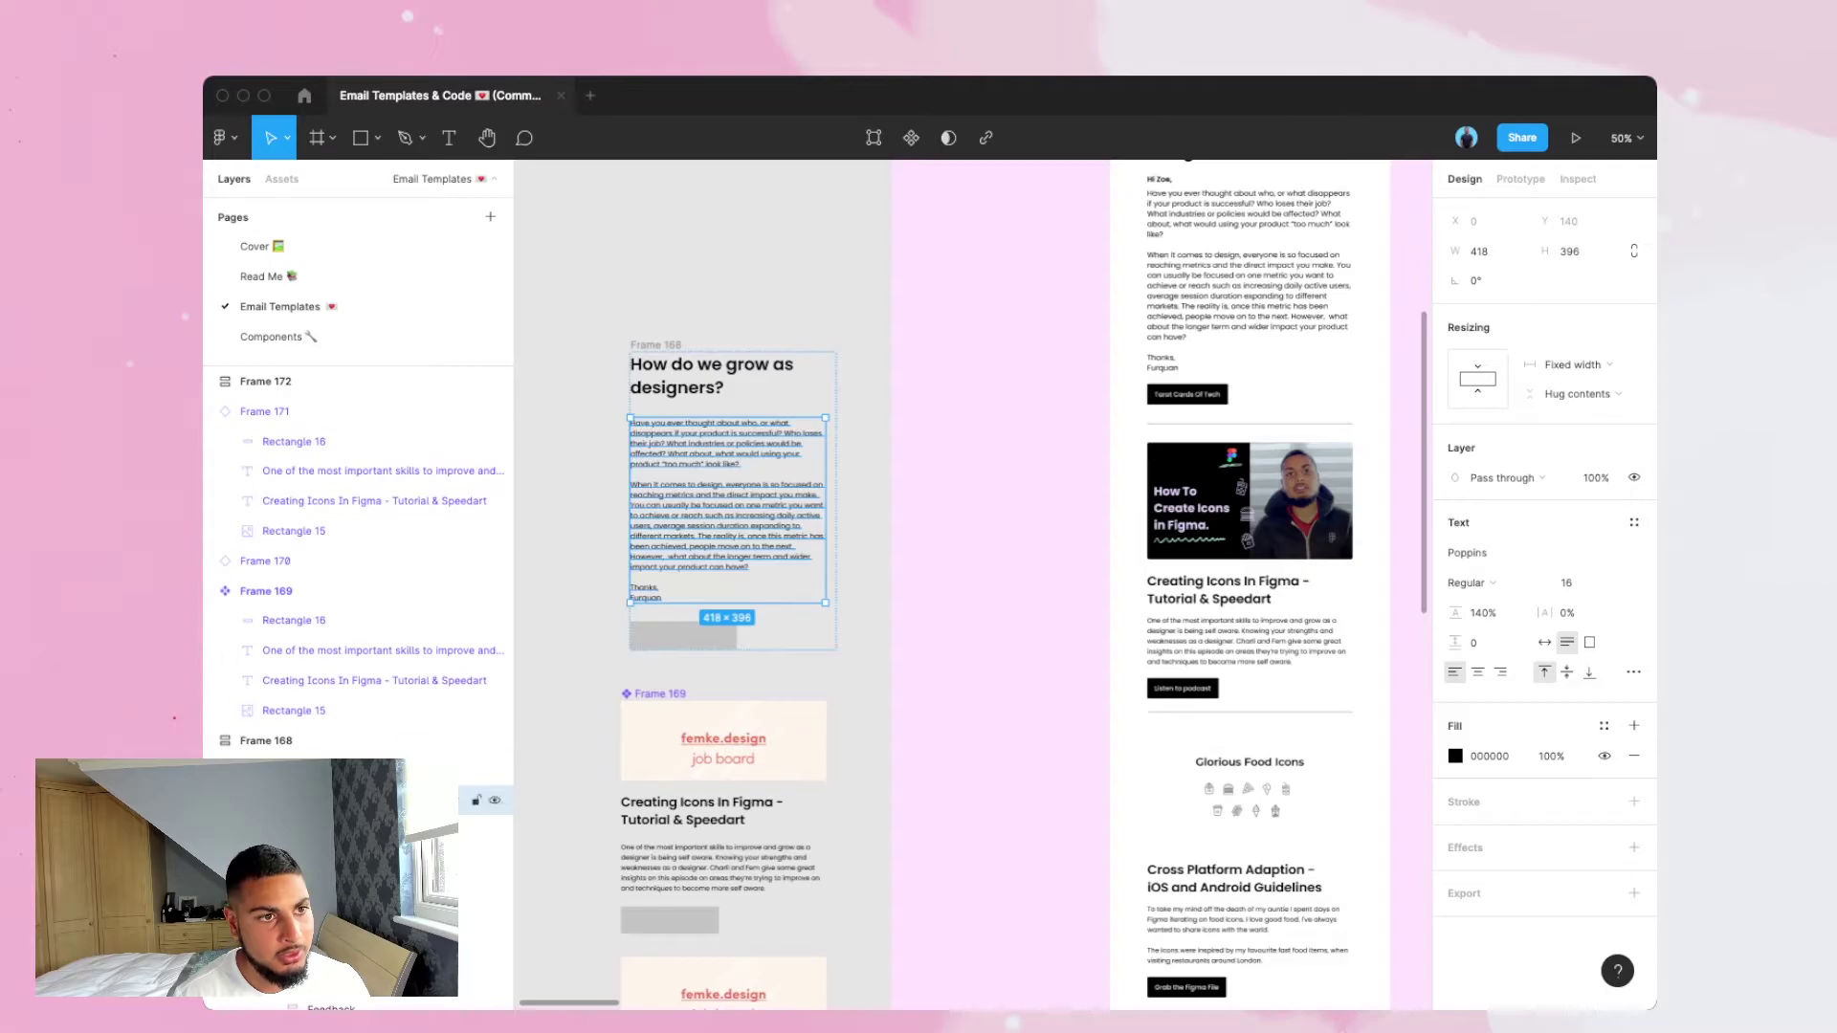
scroll(973, 585, left, 1)
key(Escape)
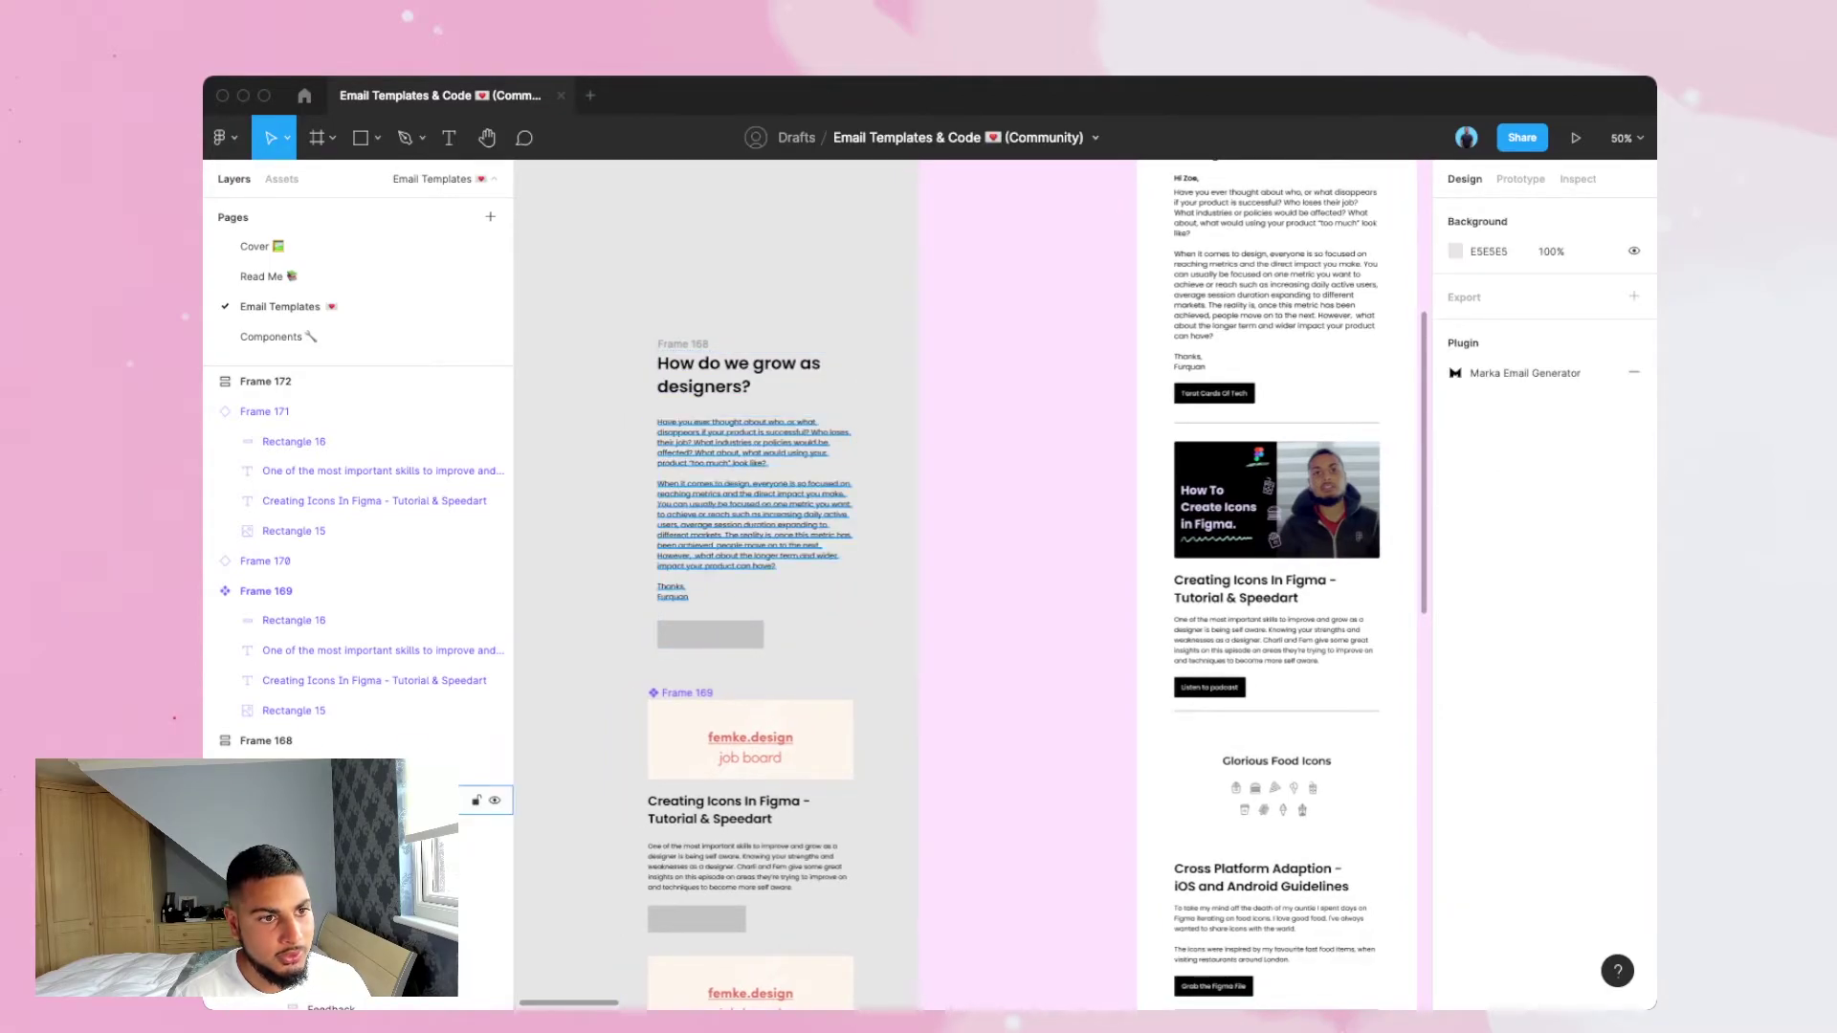
Wrap the opening message, the three thumbnail story blocks and the closing block together in one auto layout frame.
click(683, 345)
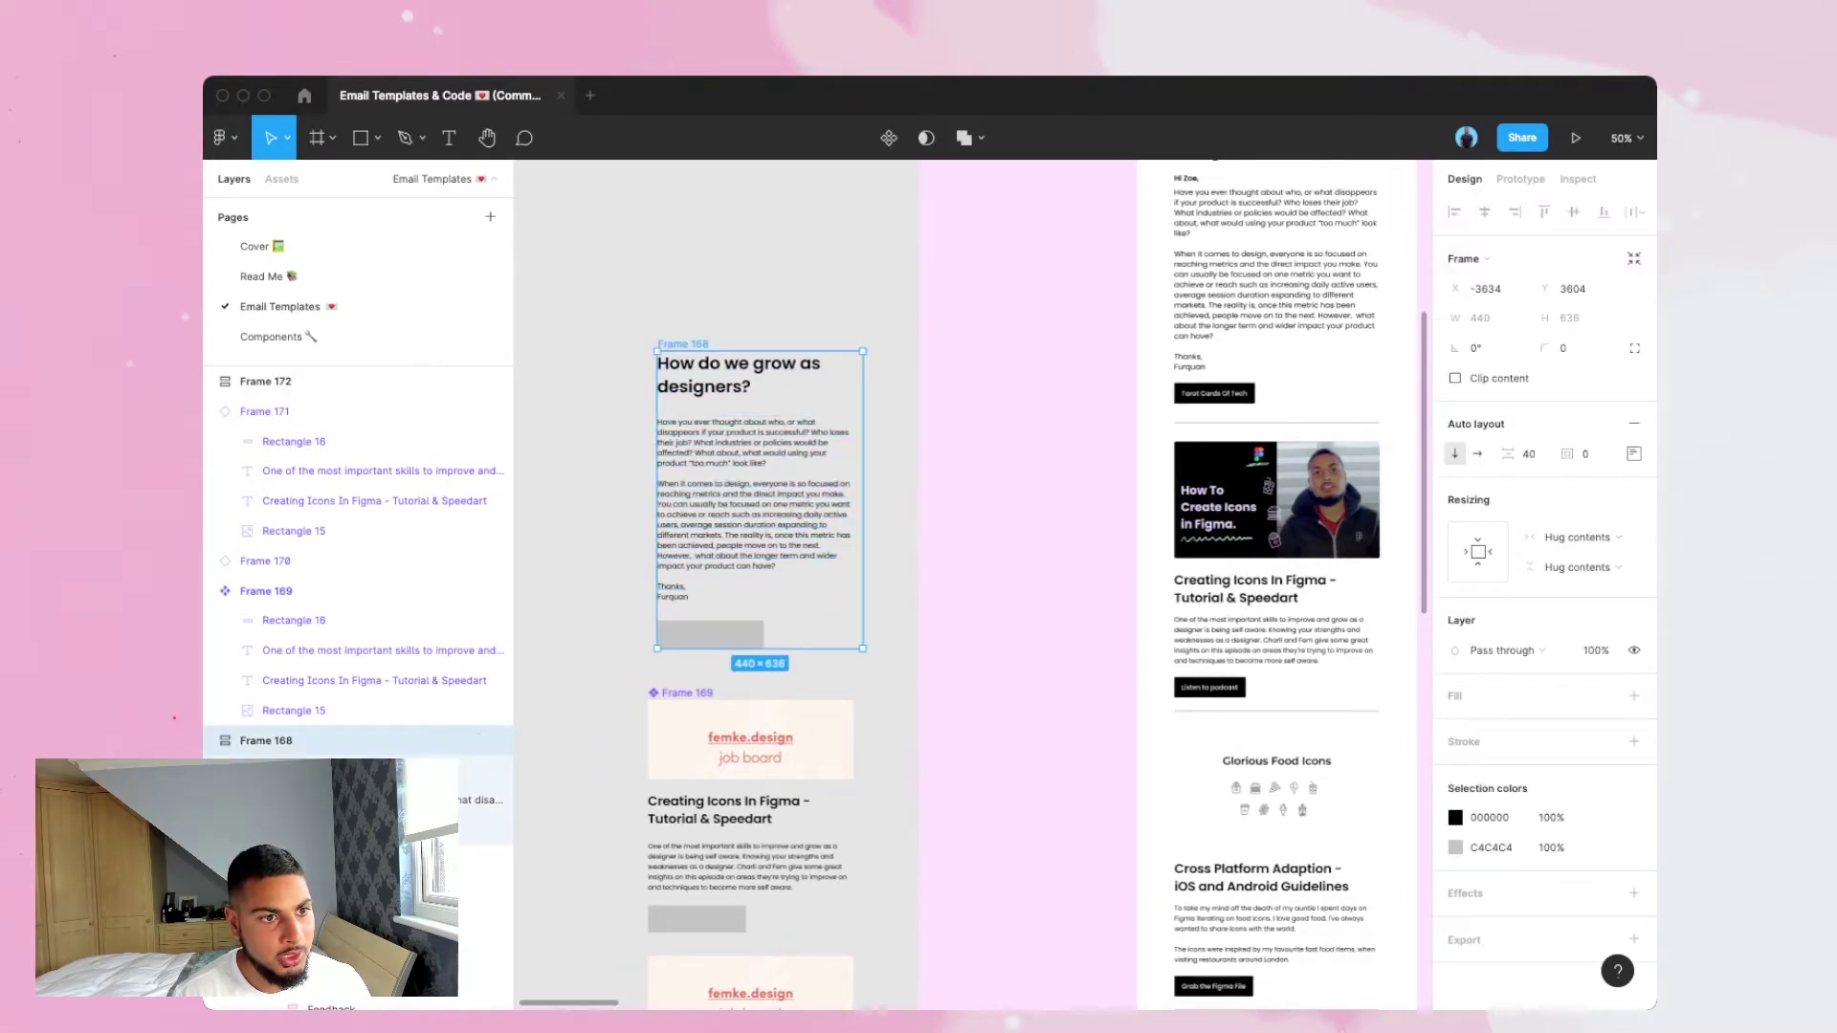
shift+click(750, 717)
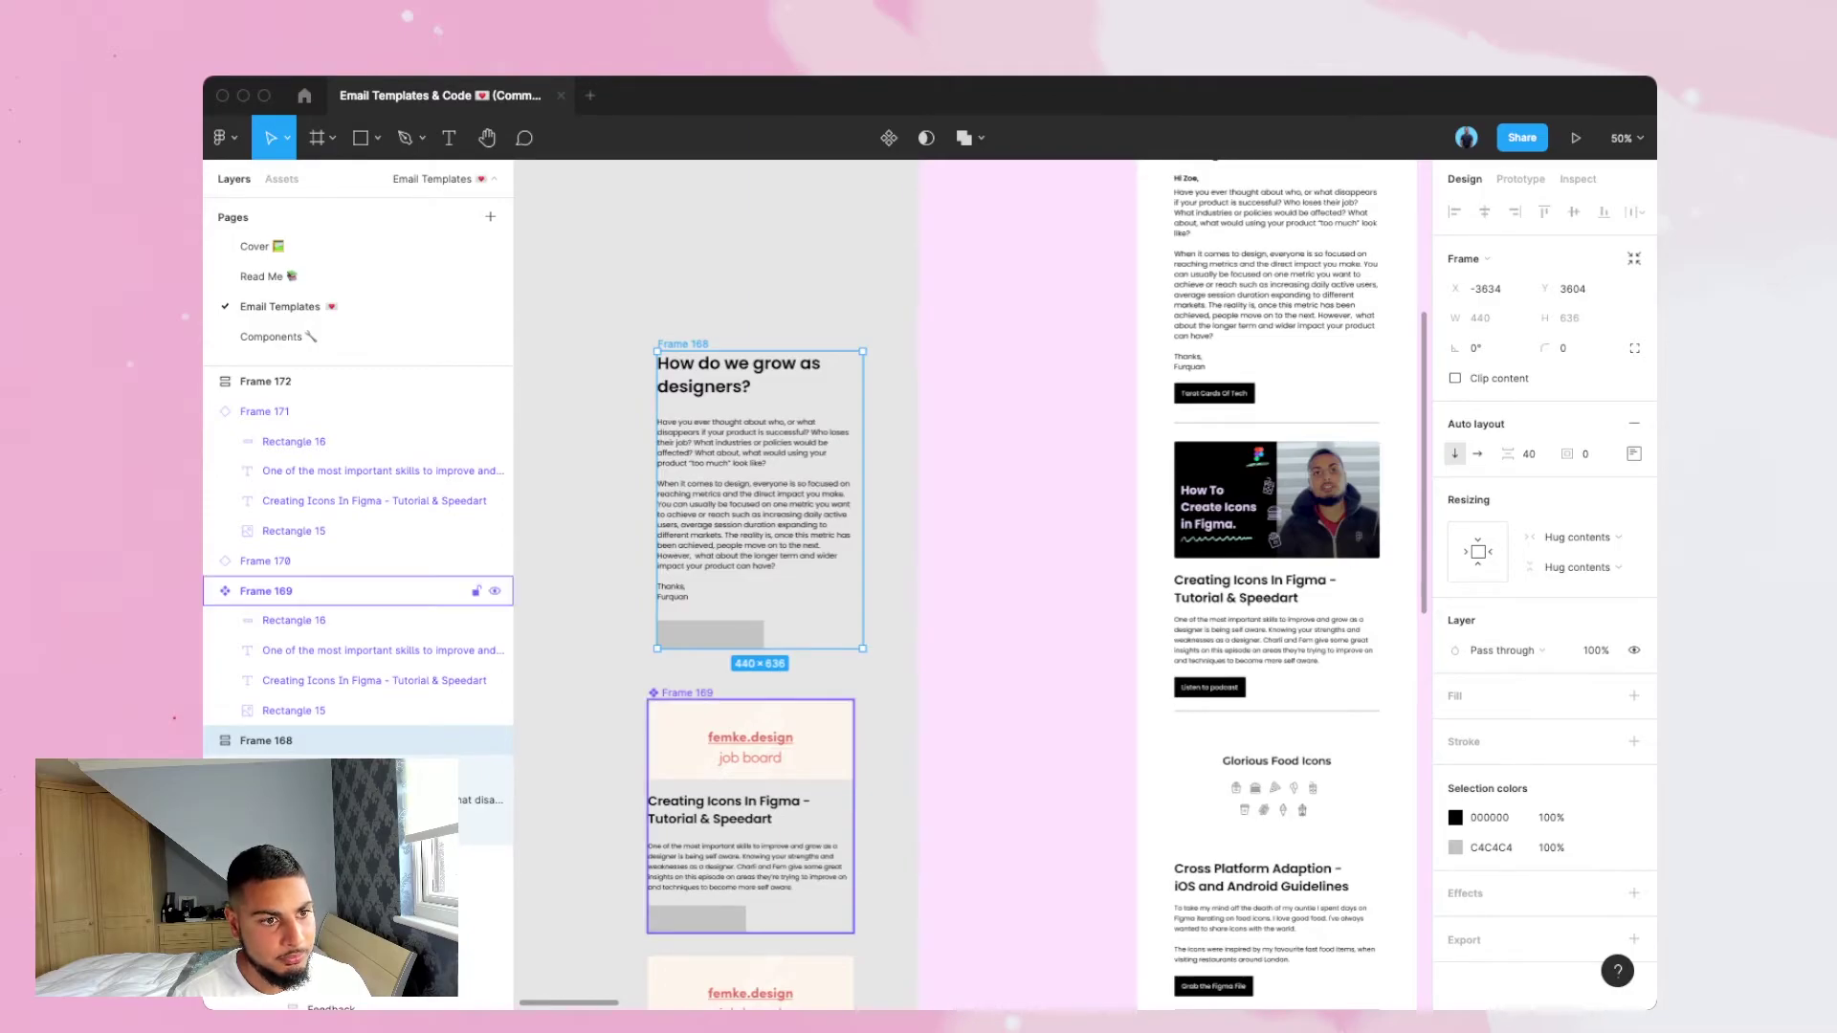
scroll(750, 718, down, 2)
scroll(750, 718, down, 4)
shift+click(750, 718)
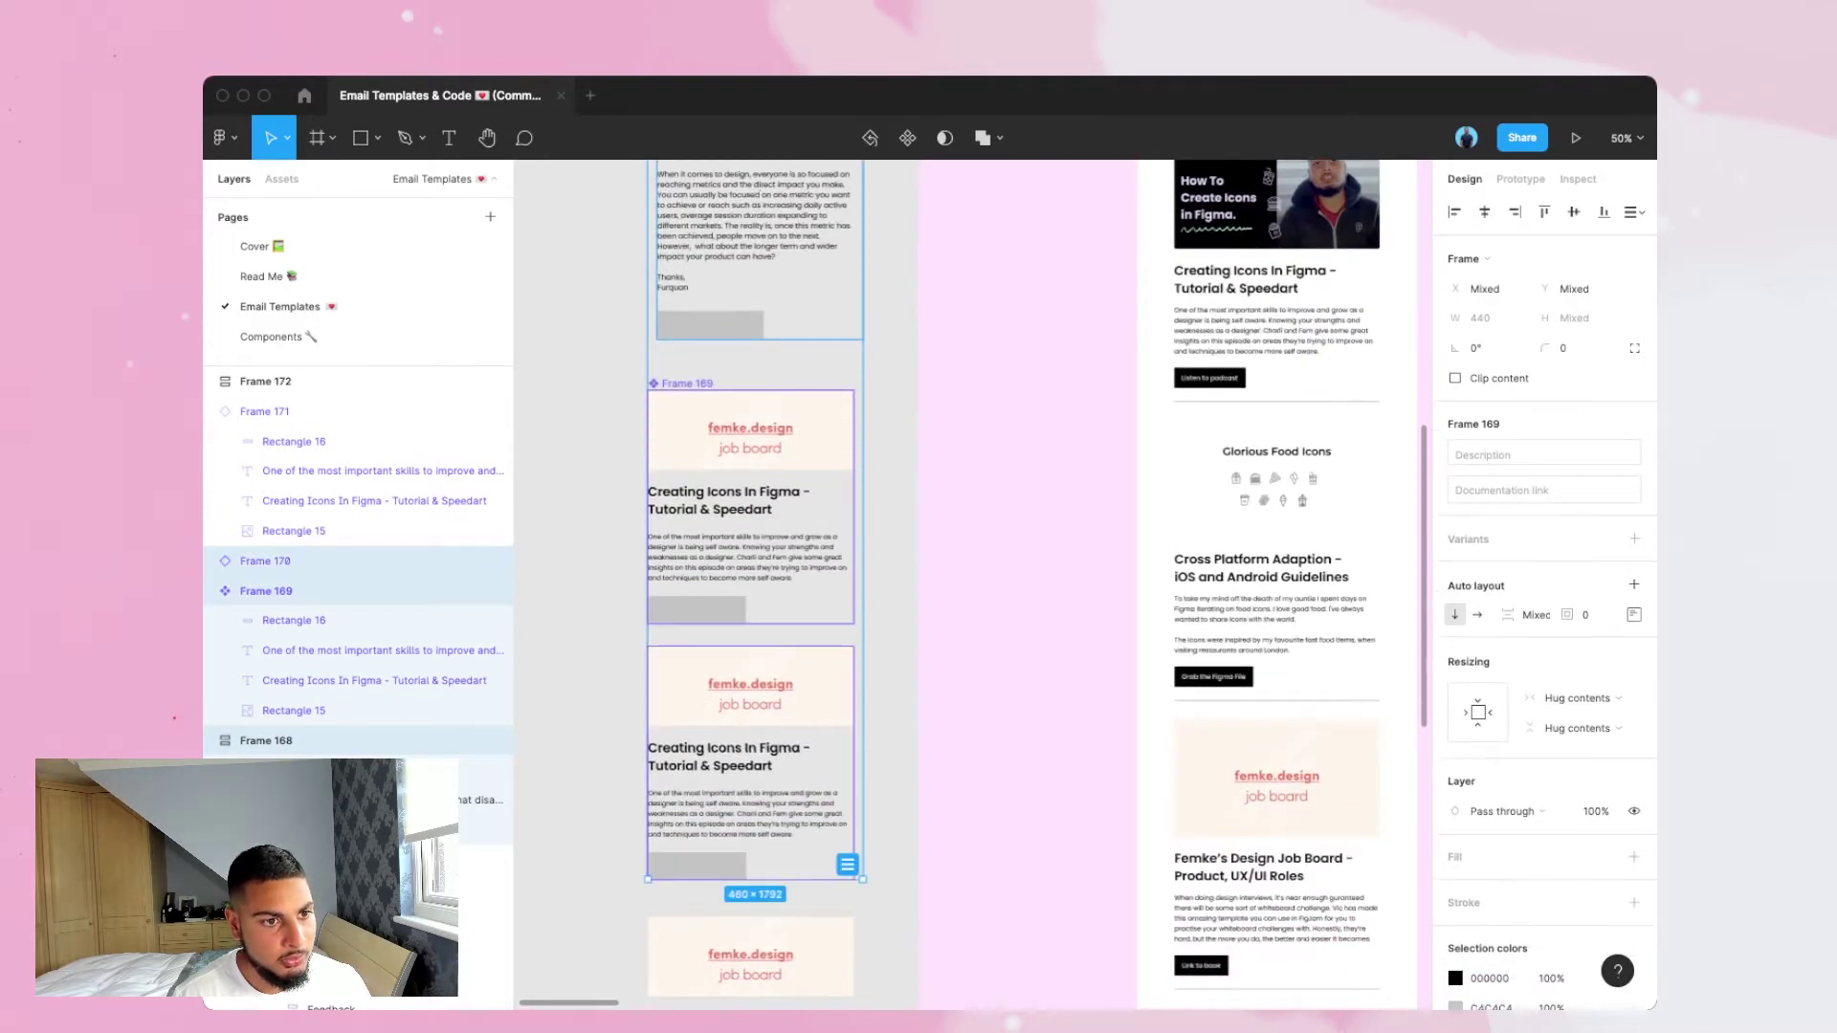
scroll(750, 717, down, 8)
shift+click(750, 707)
shift+click(750, 834)
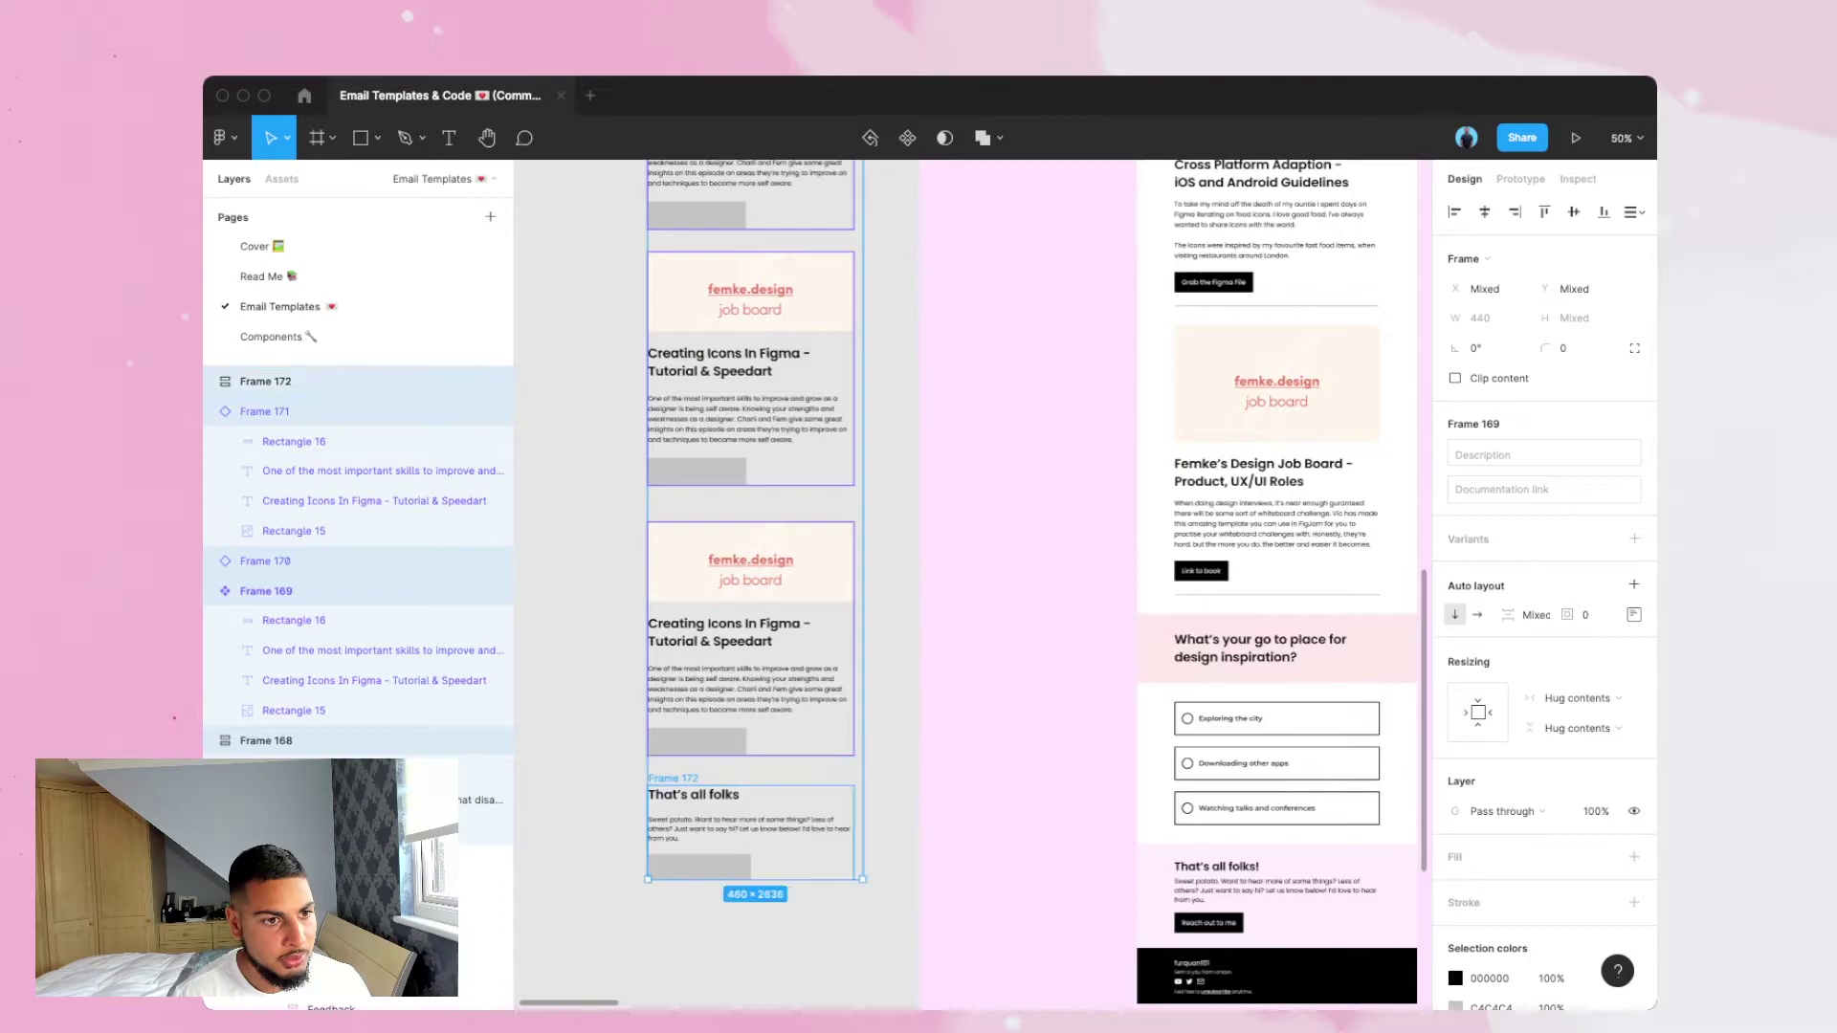
key(shift+a)
Add a white FFFFFF fill to the new frame that holds all the newsletter blocks.
scroll(750, 574, up, 5)
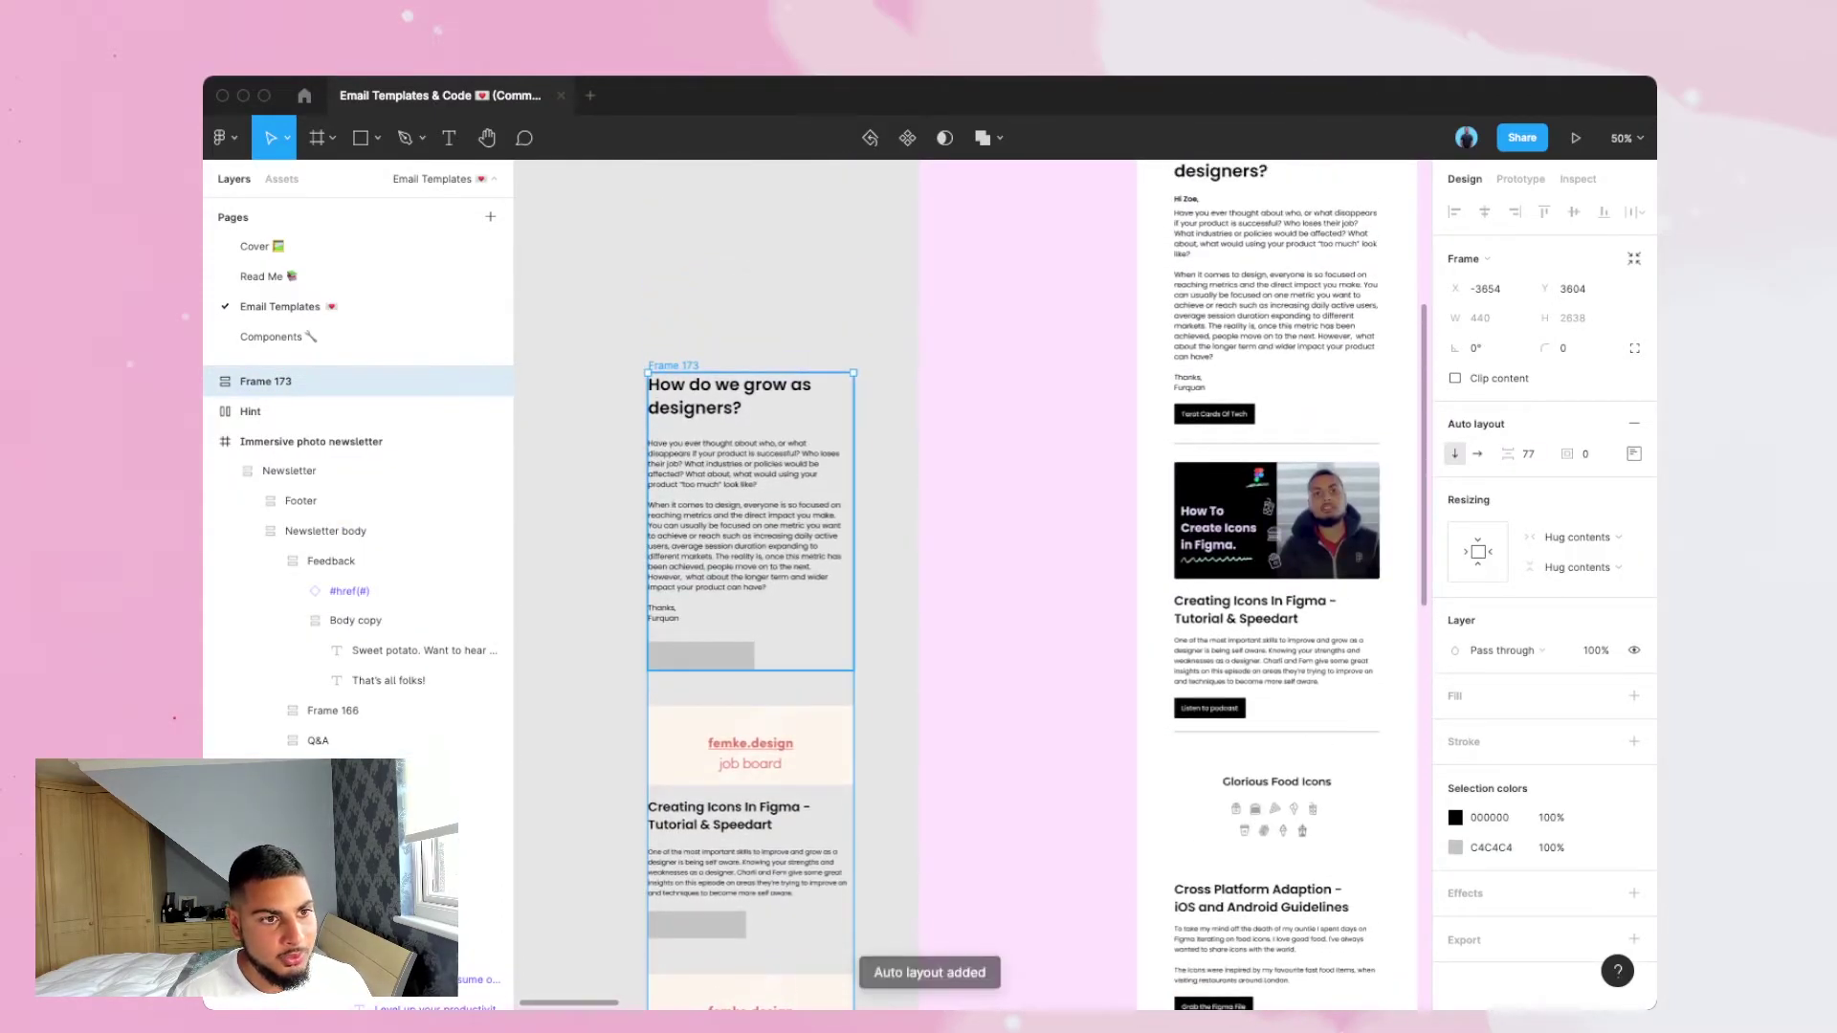
scroll(750, 574, down, 3)
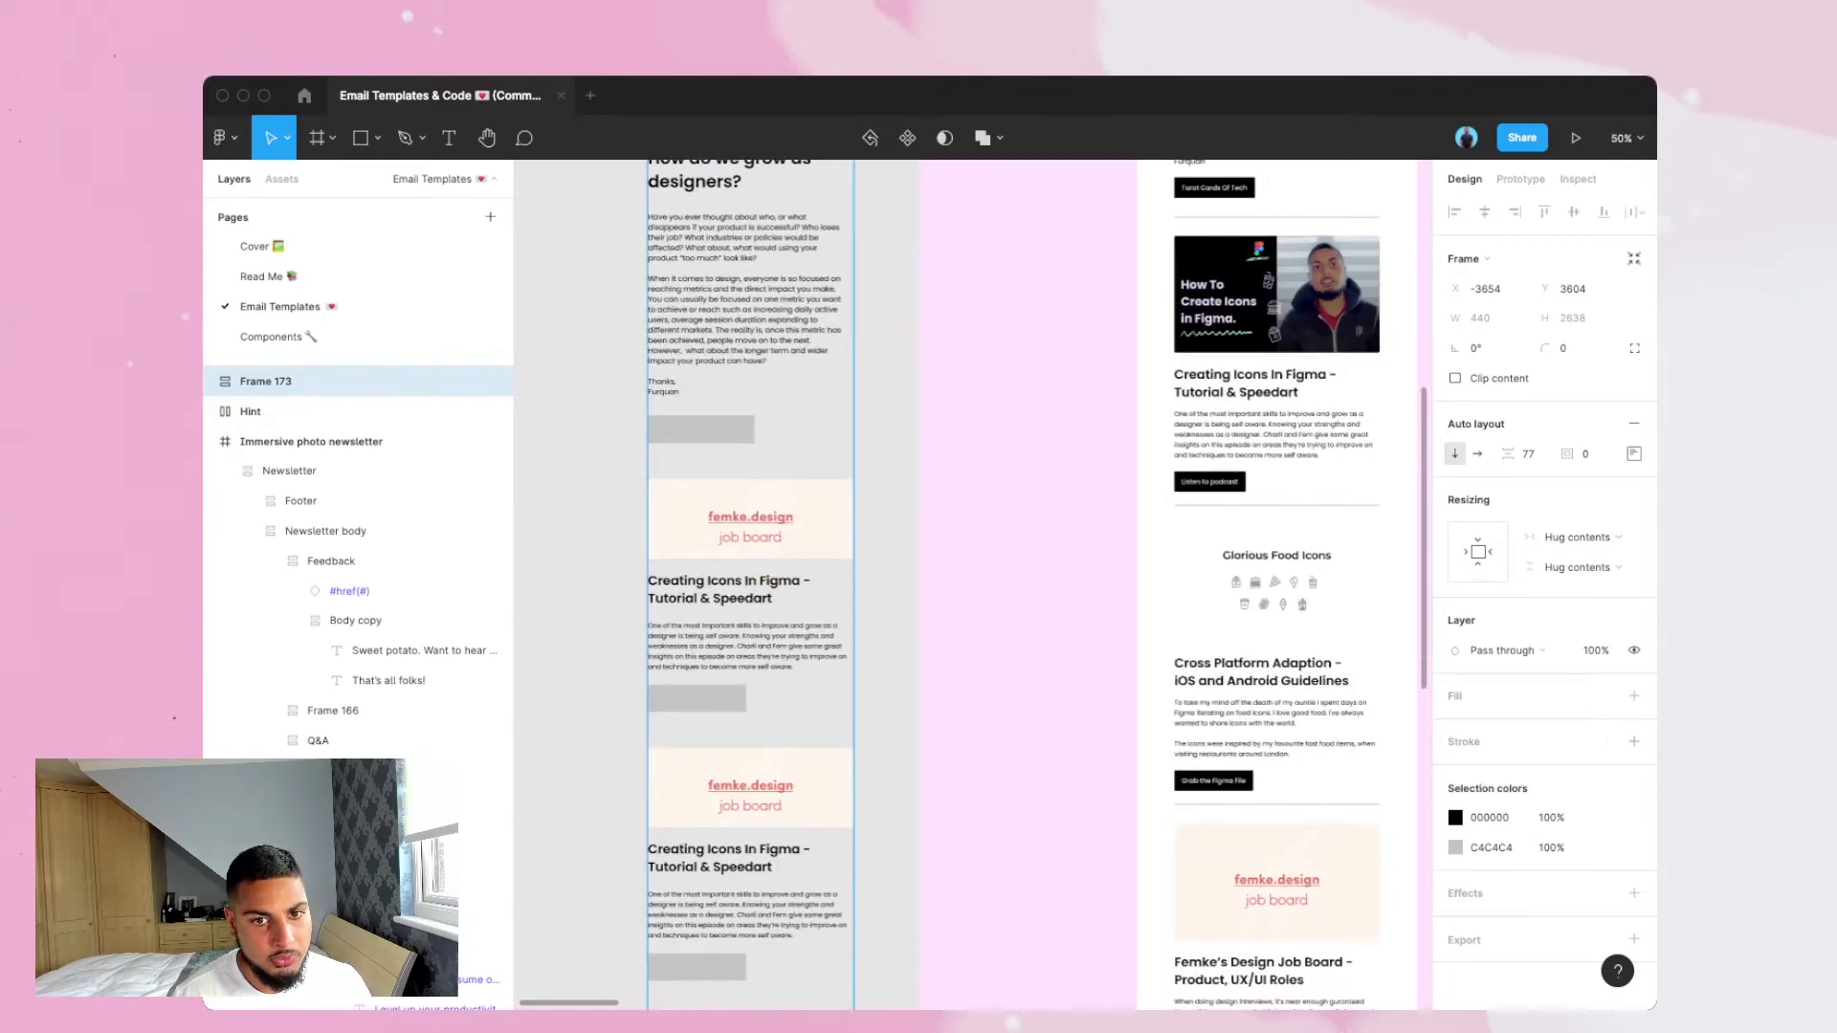
click(1634, 695)
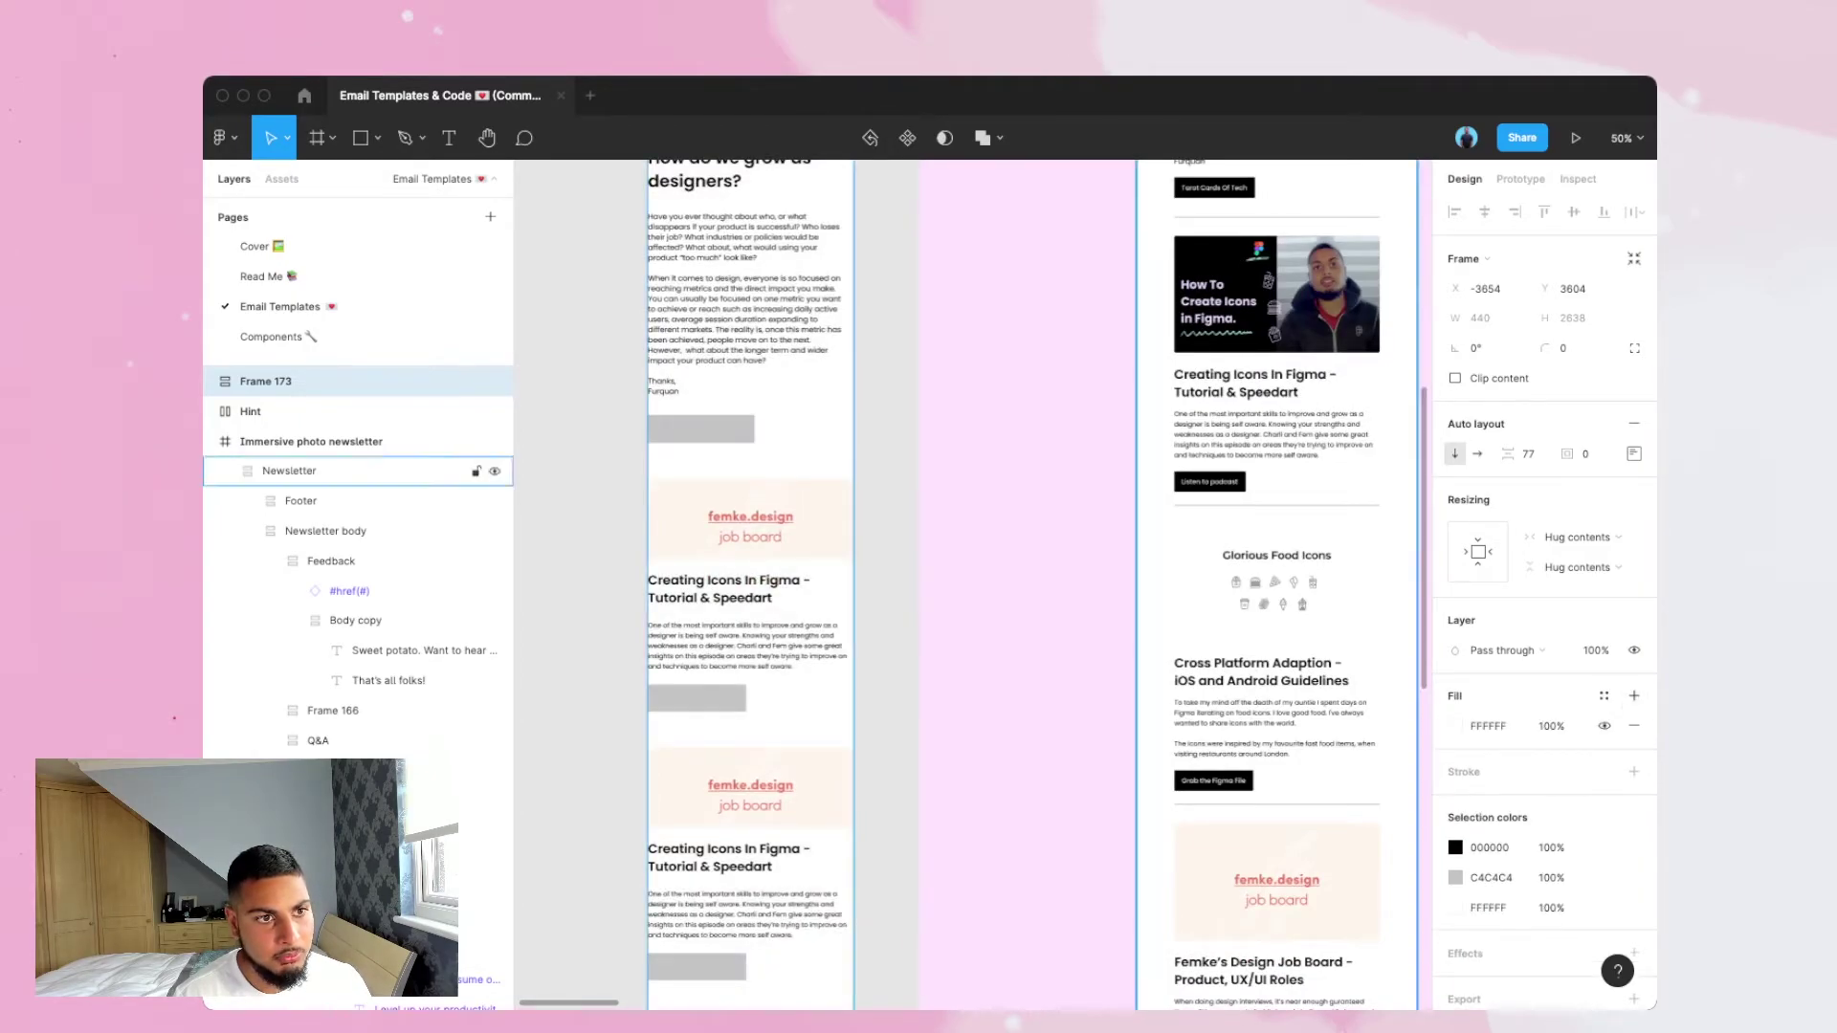
Set the combined newsletter frame's left and right padding to 80 and move it further left, clear of the pink artboard.
scroll(750, 574, up, 3)
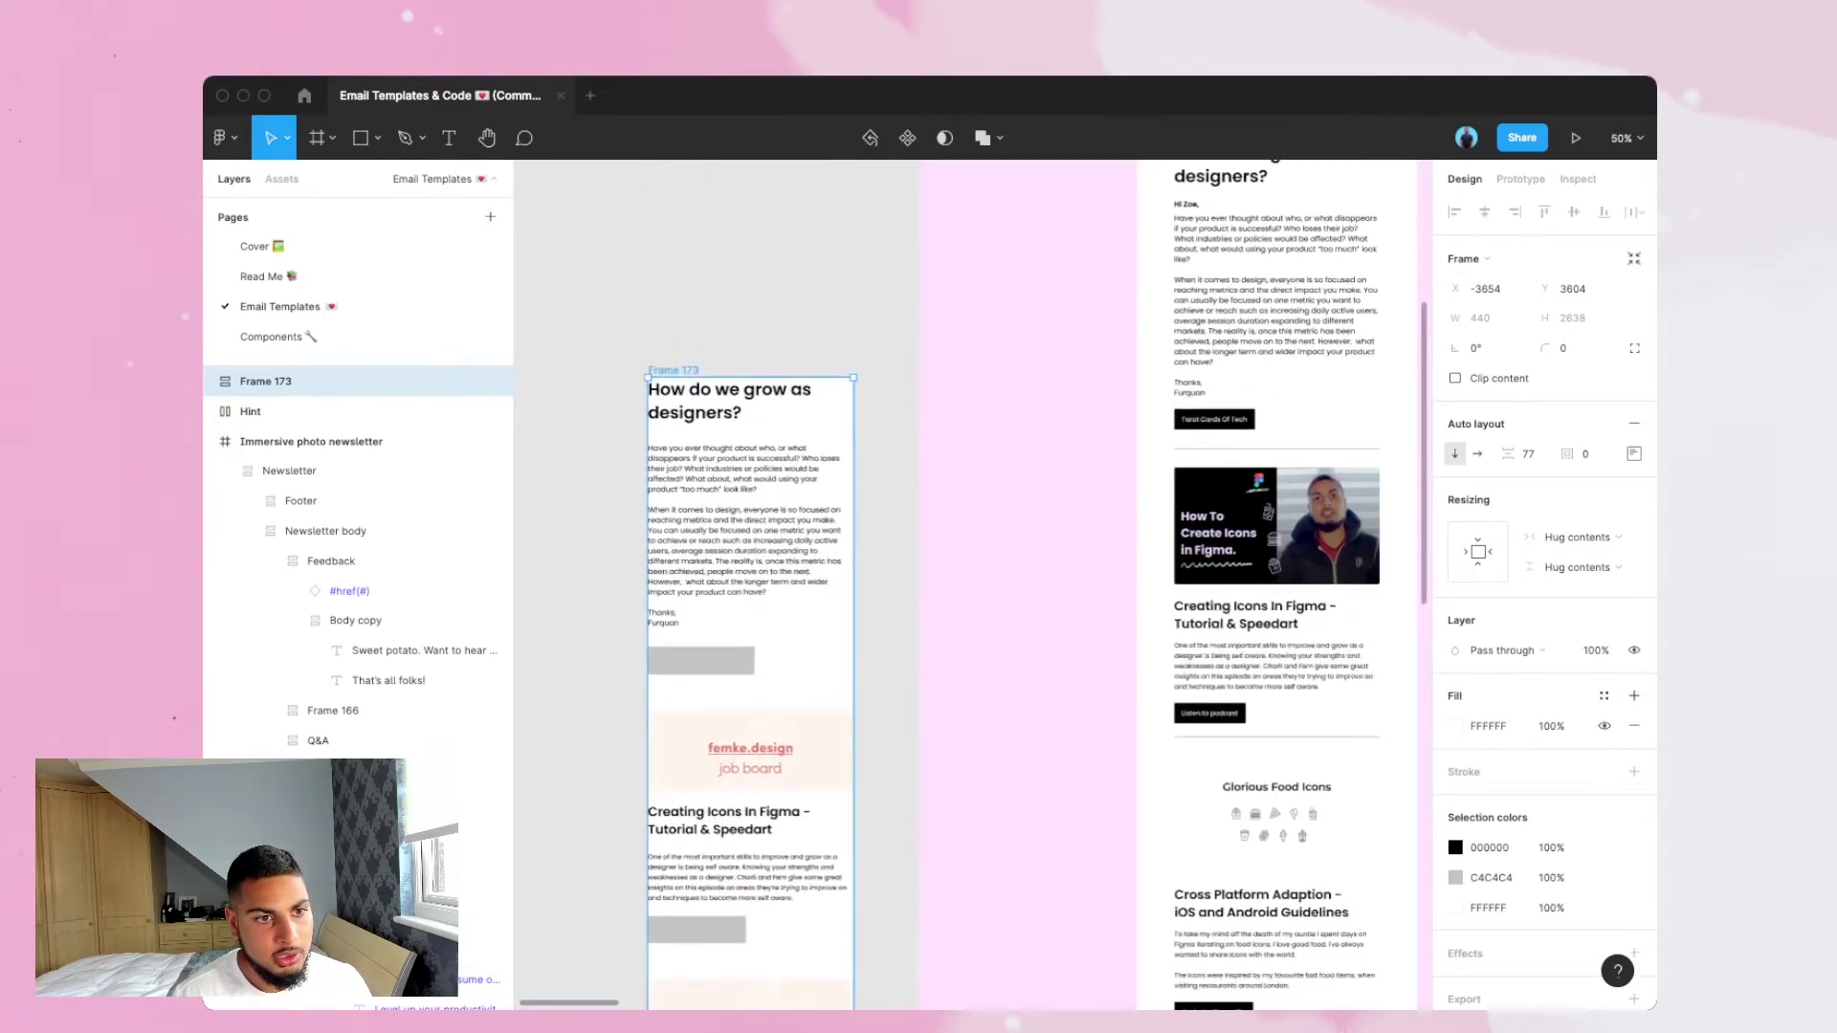
scroll(750, 574, down, 2)
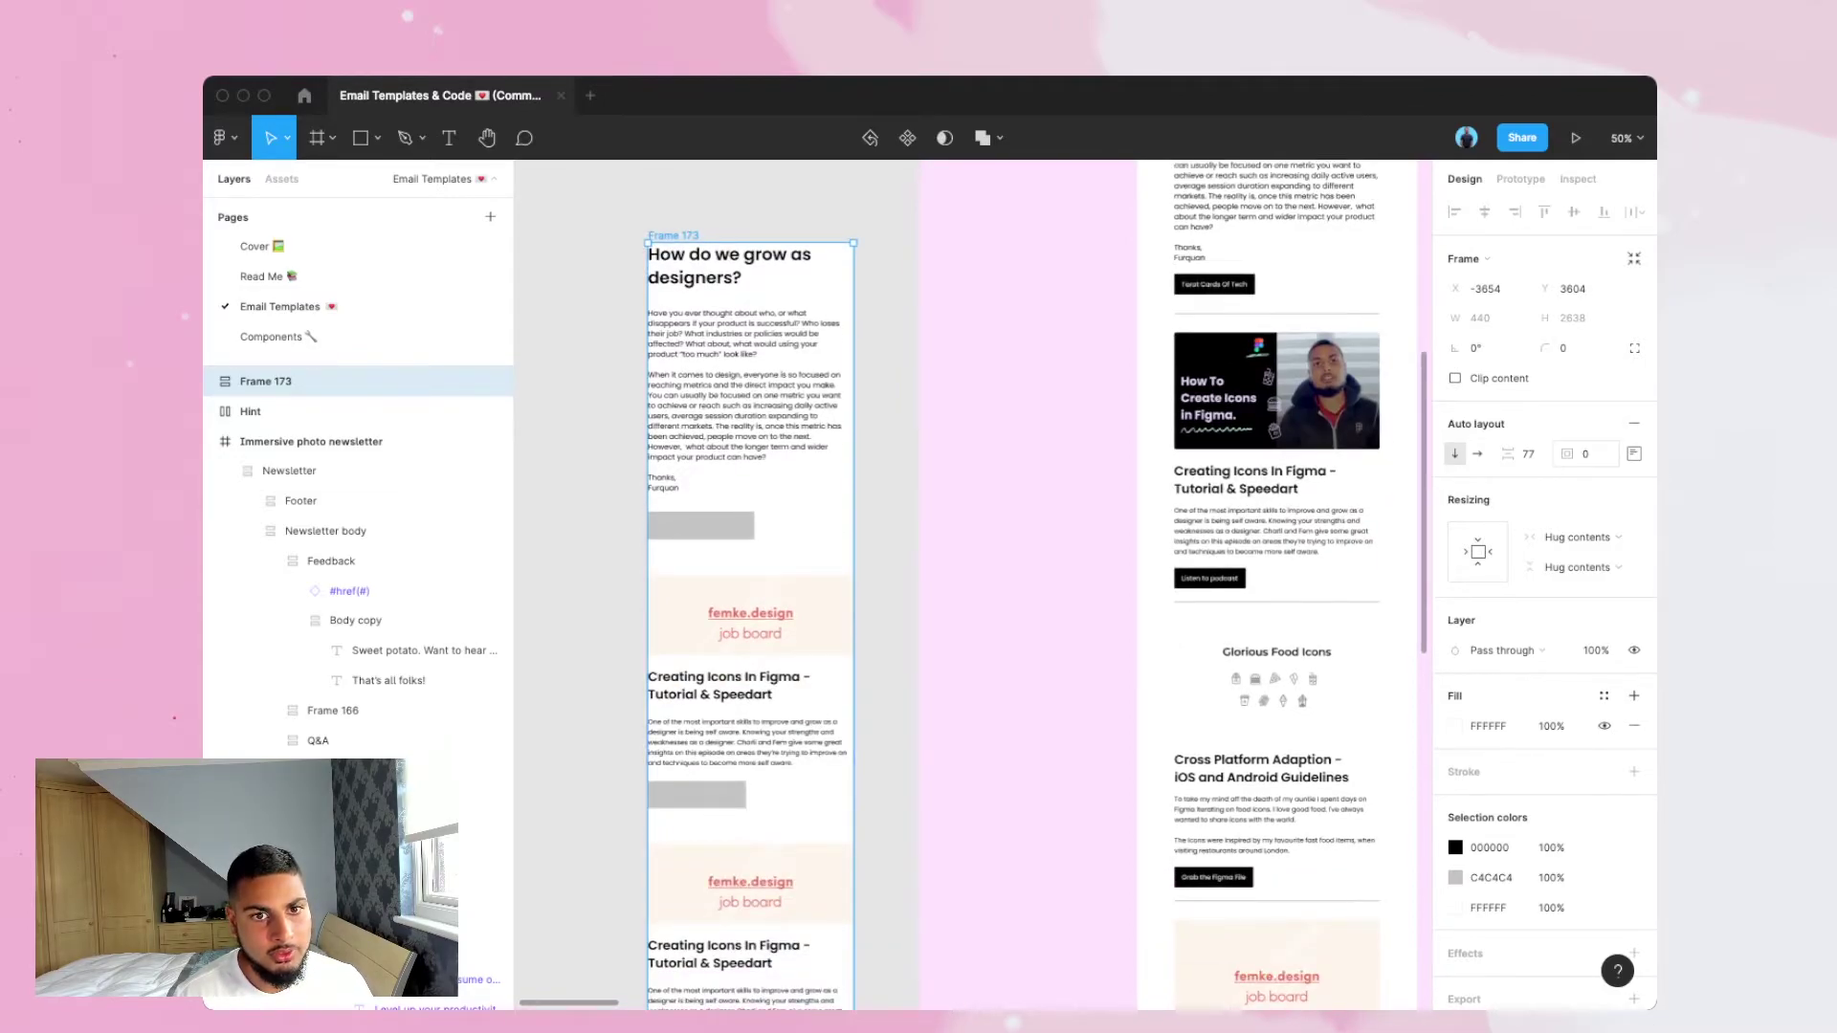
click(1634, 454)
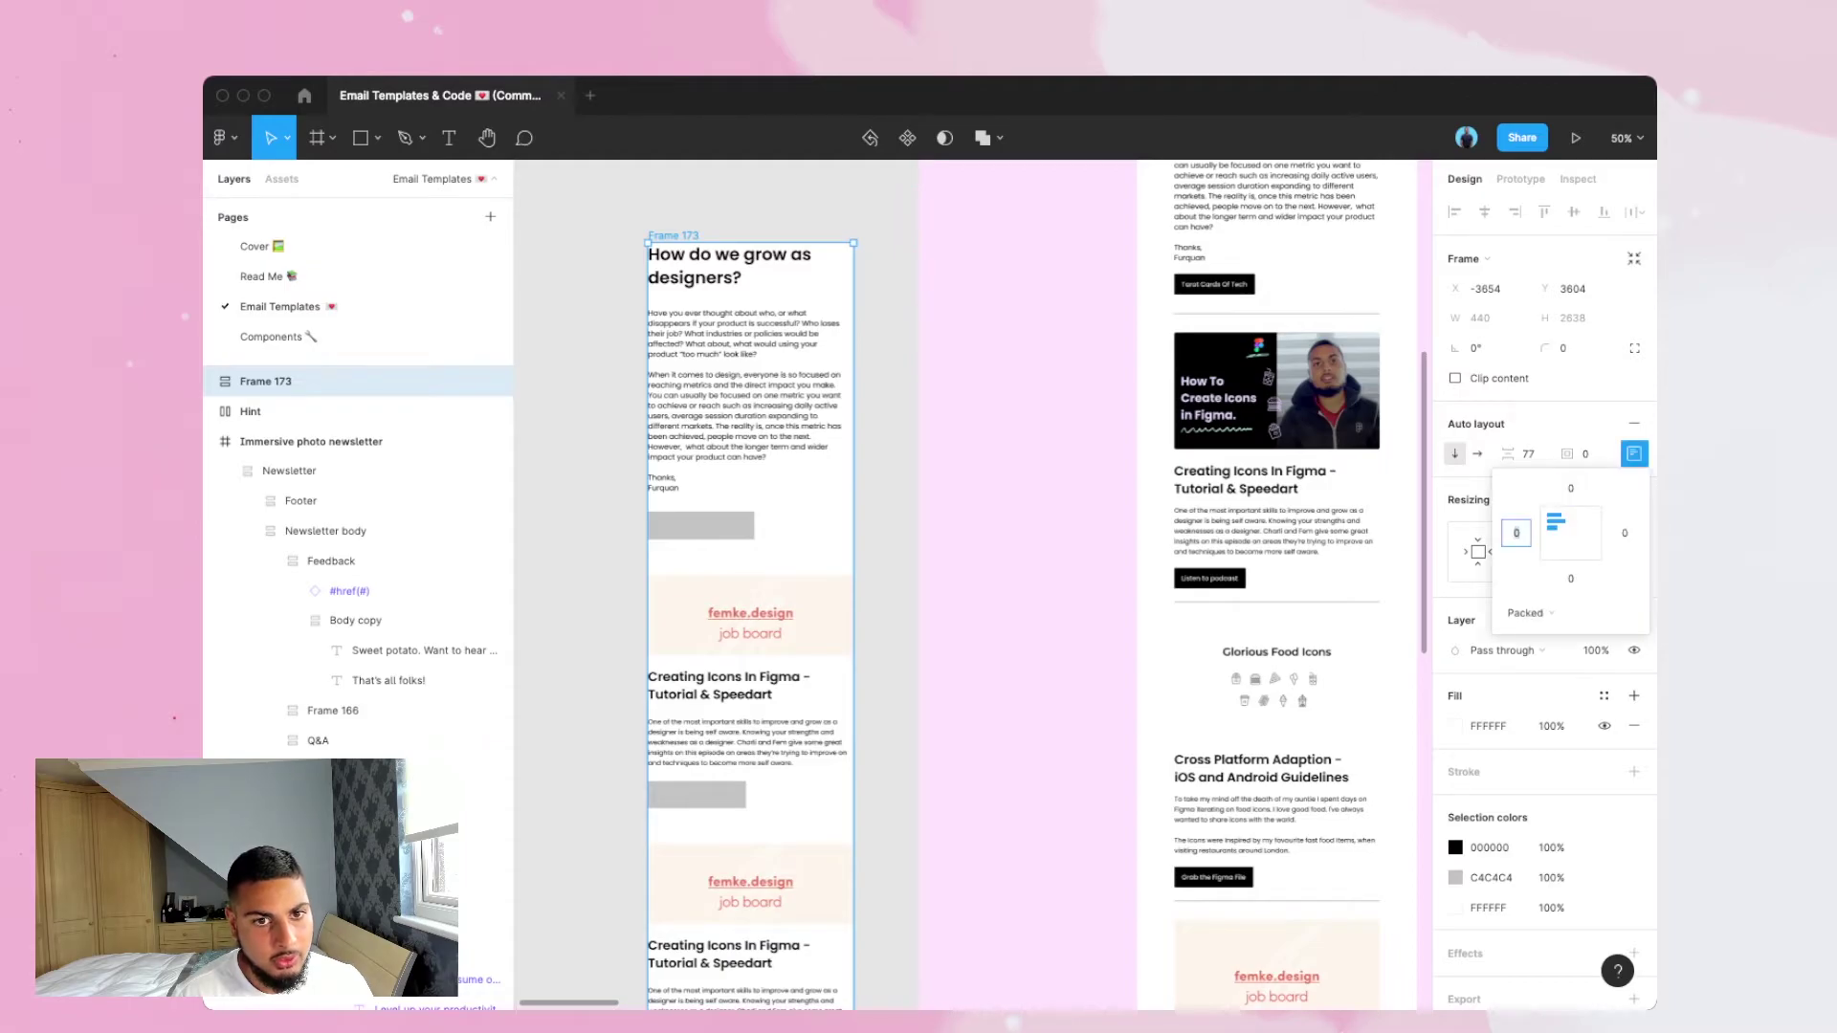
text(80)
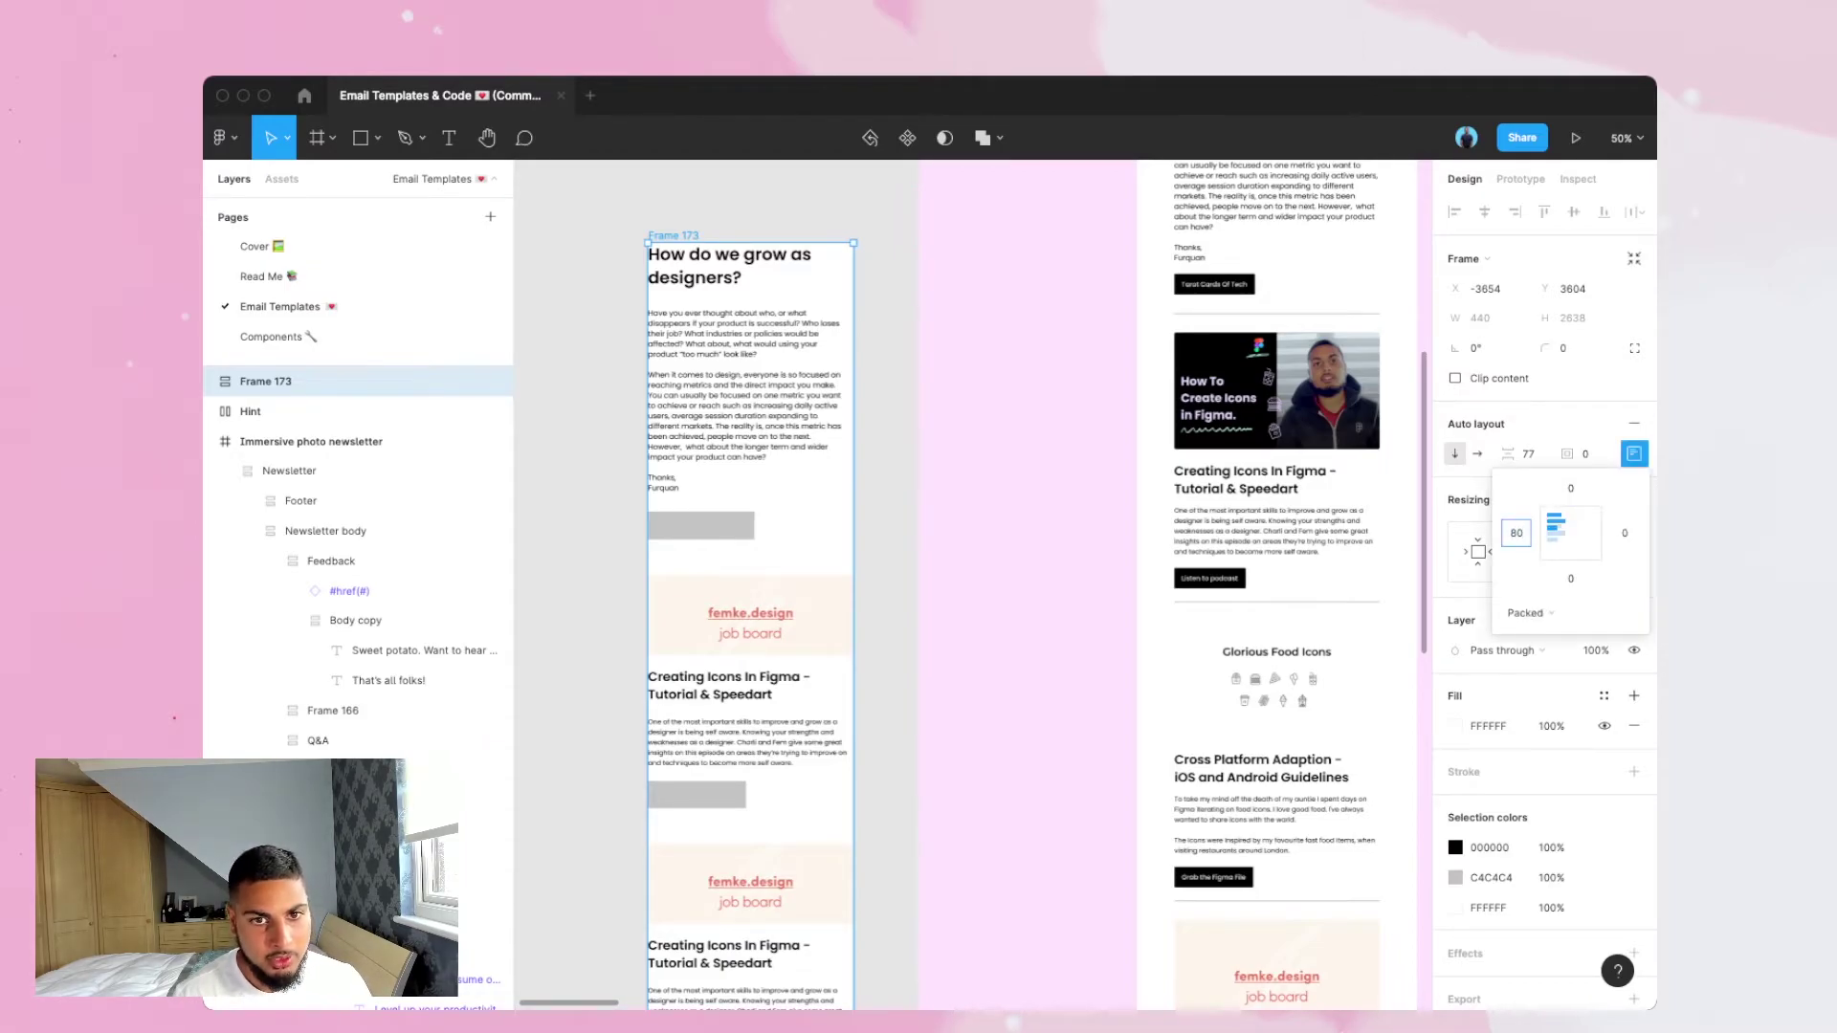
key(Tab)
text(80)
key(Return)
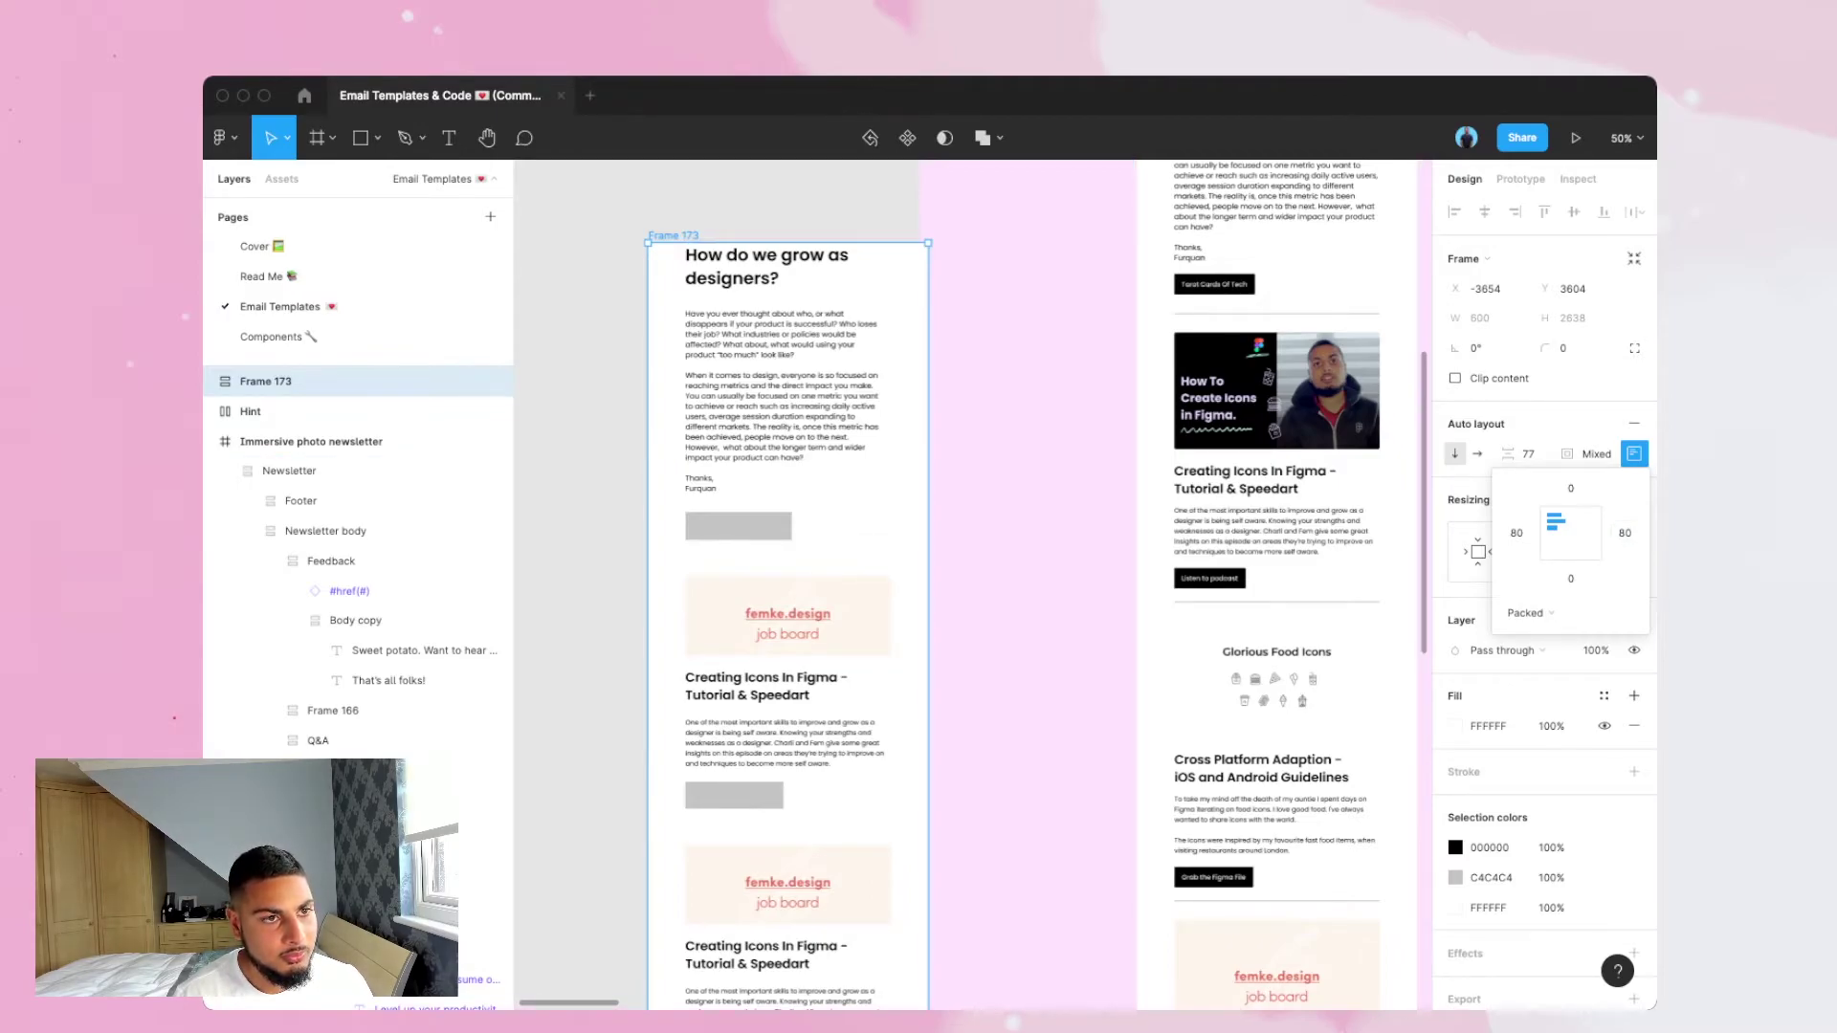
drag(786, 412, 726, 410)
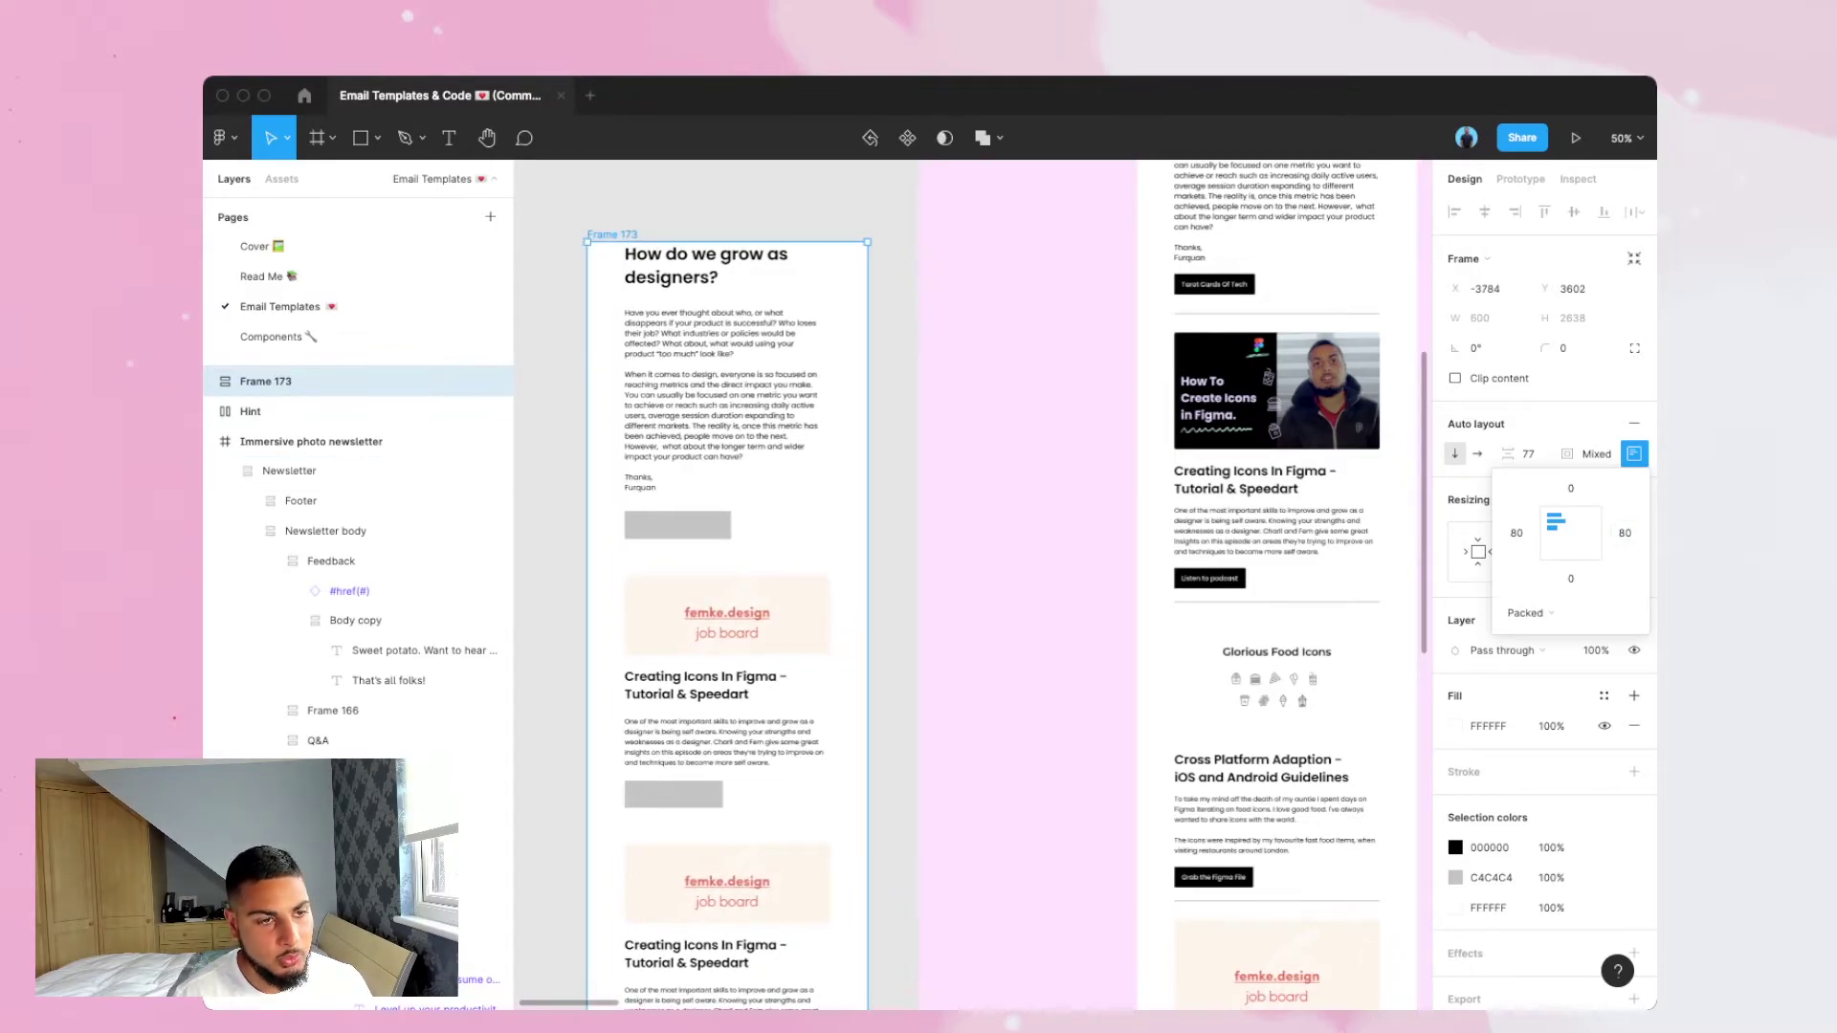
Set the combined newsletter frame's bottom padding to 40.
scroll(971, 583, down, 10)
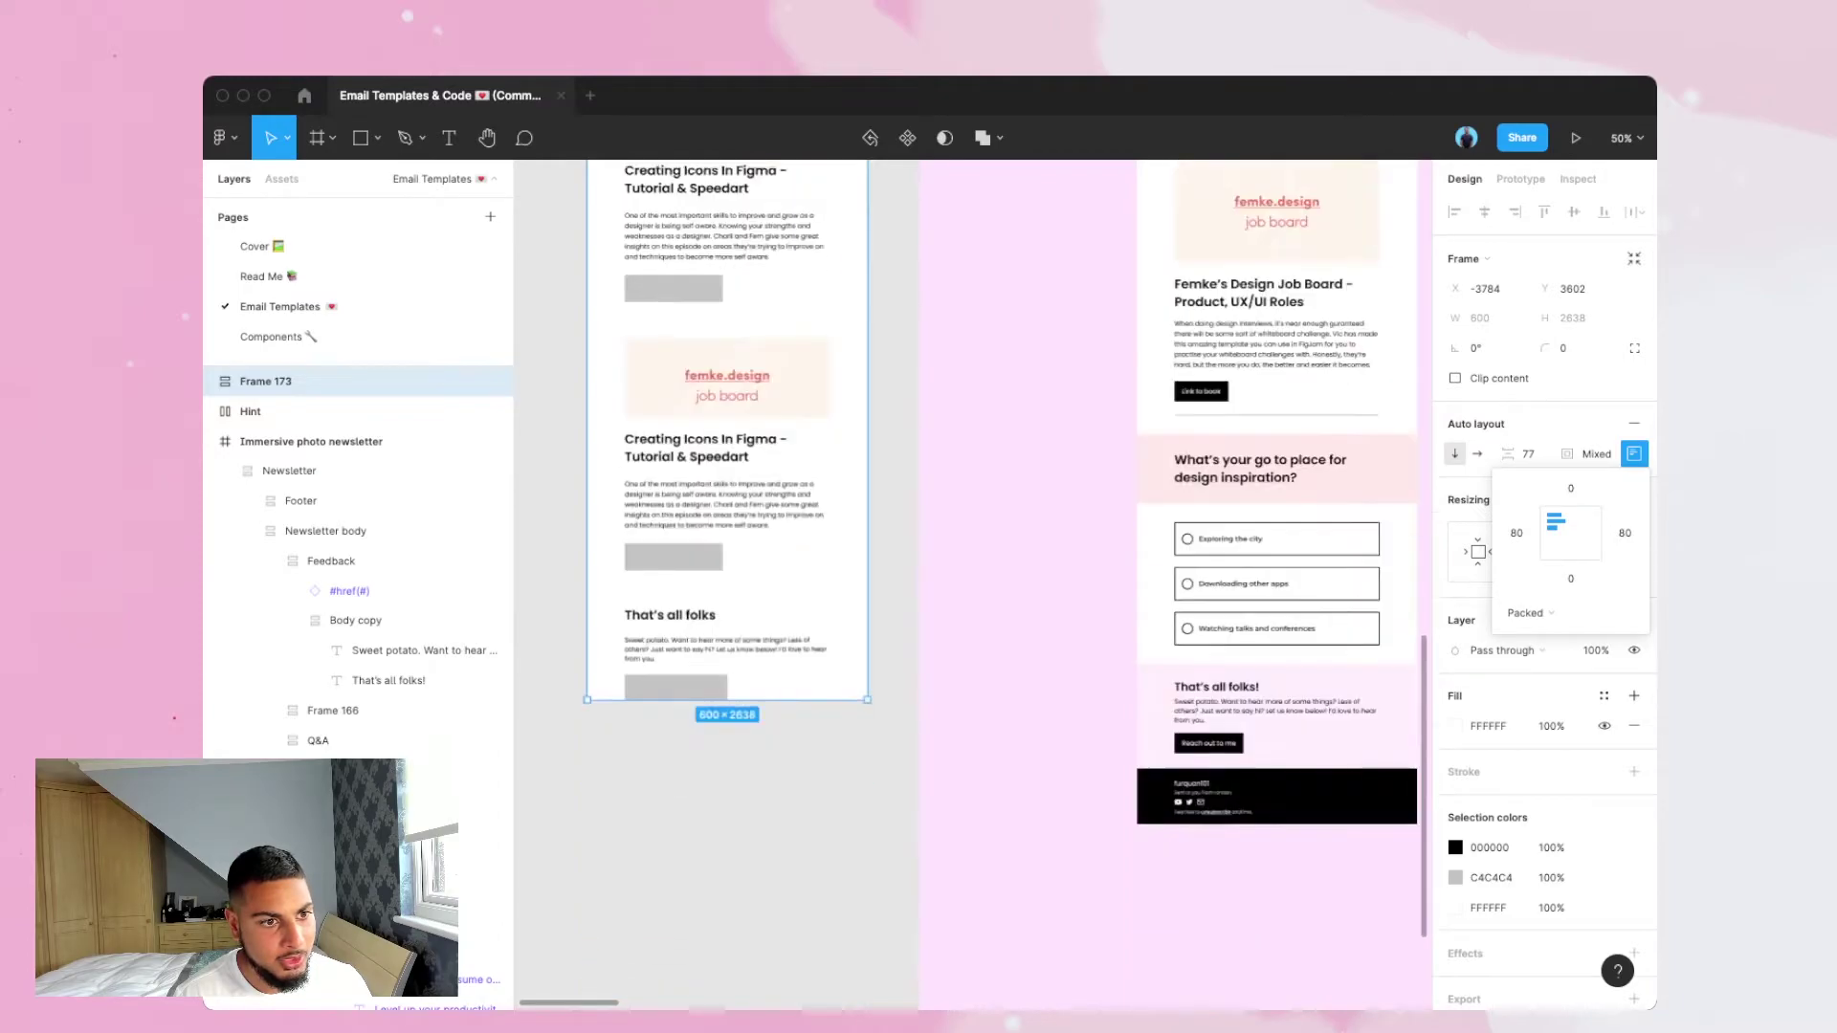
scroll(1004, 557, down, 2)
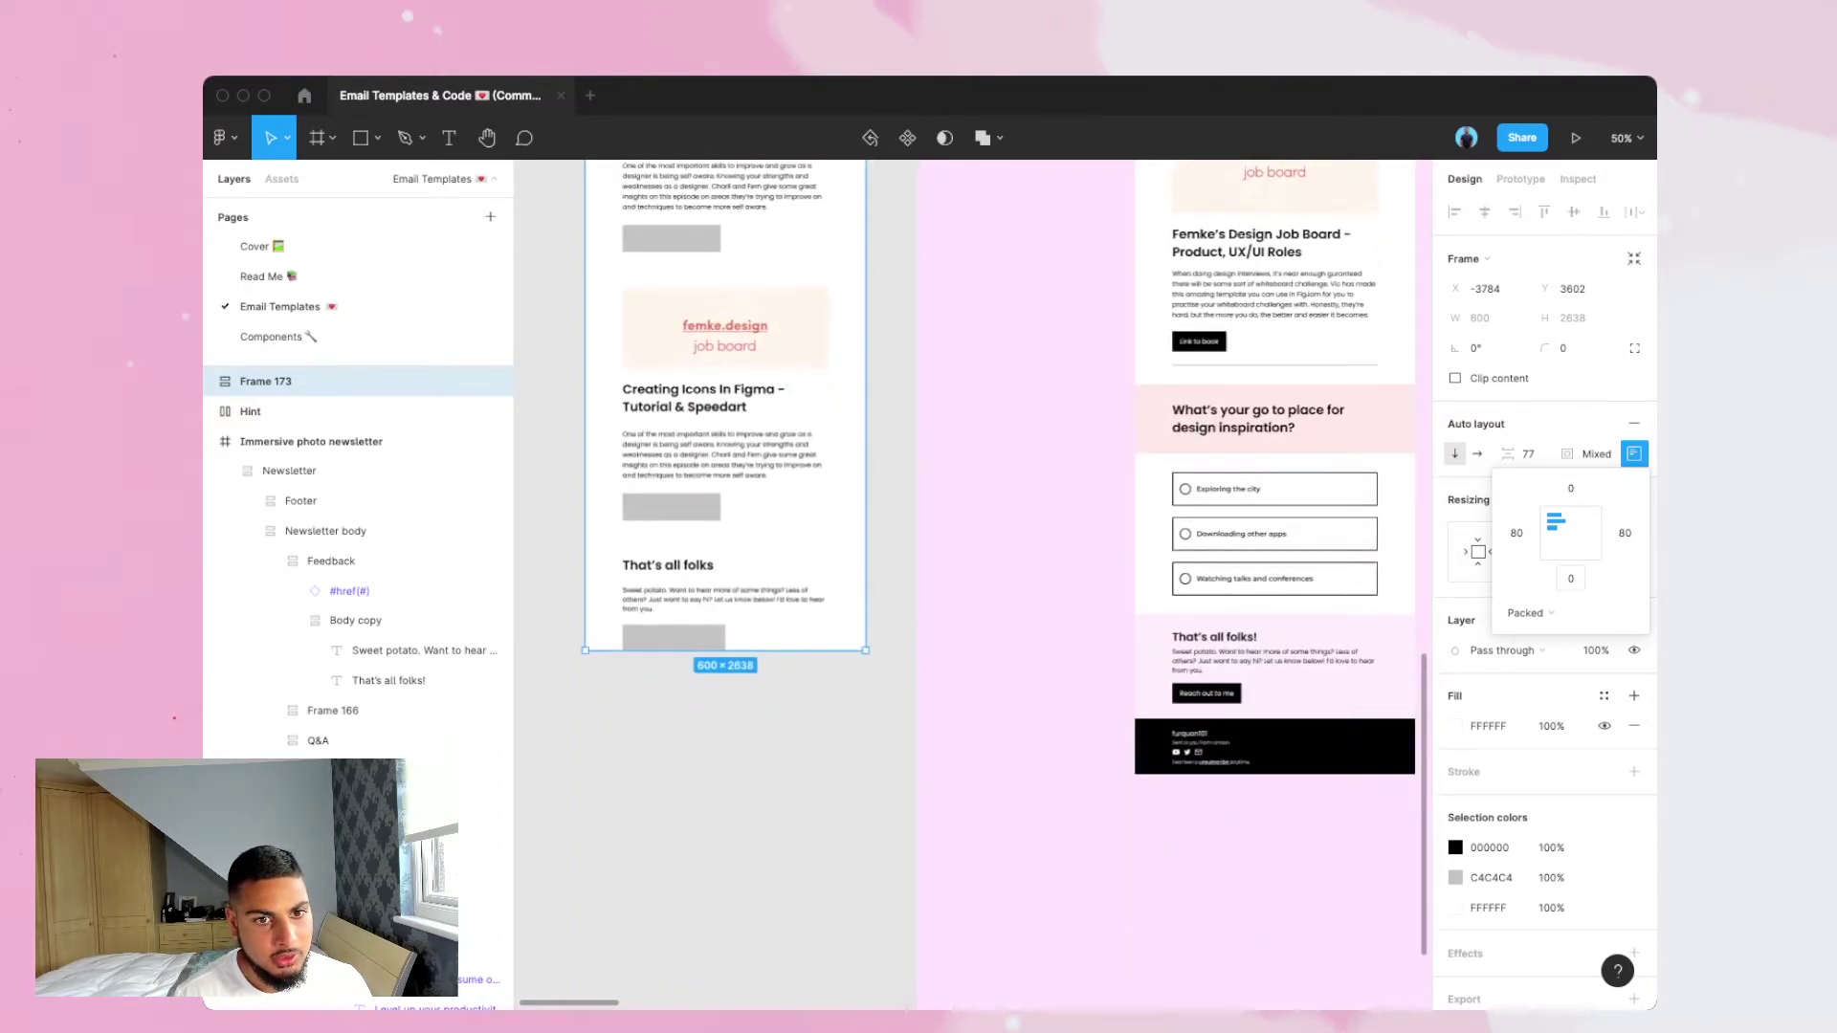
click(1570, 578)
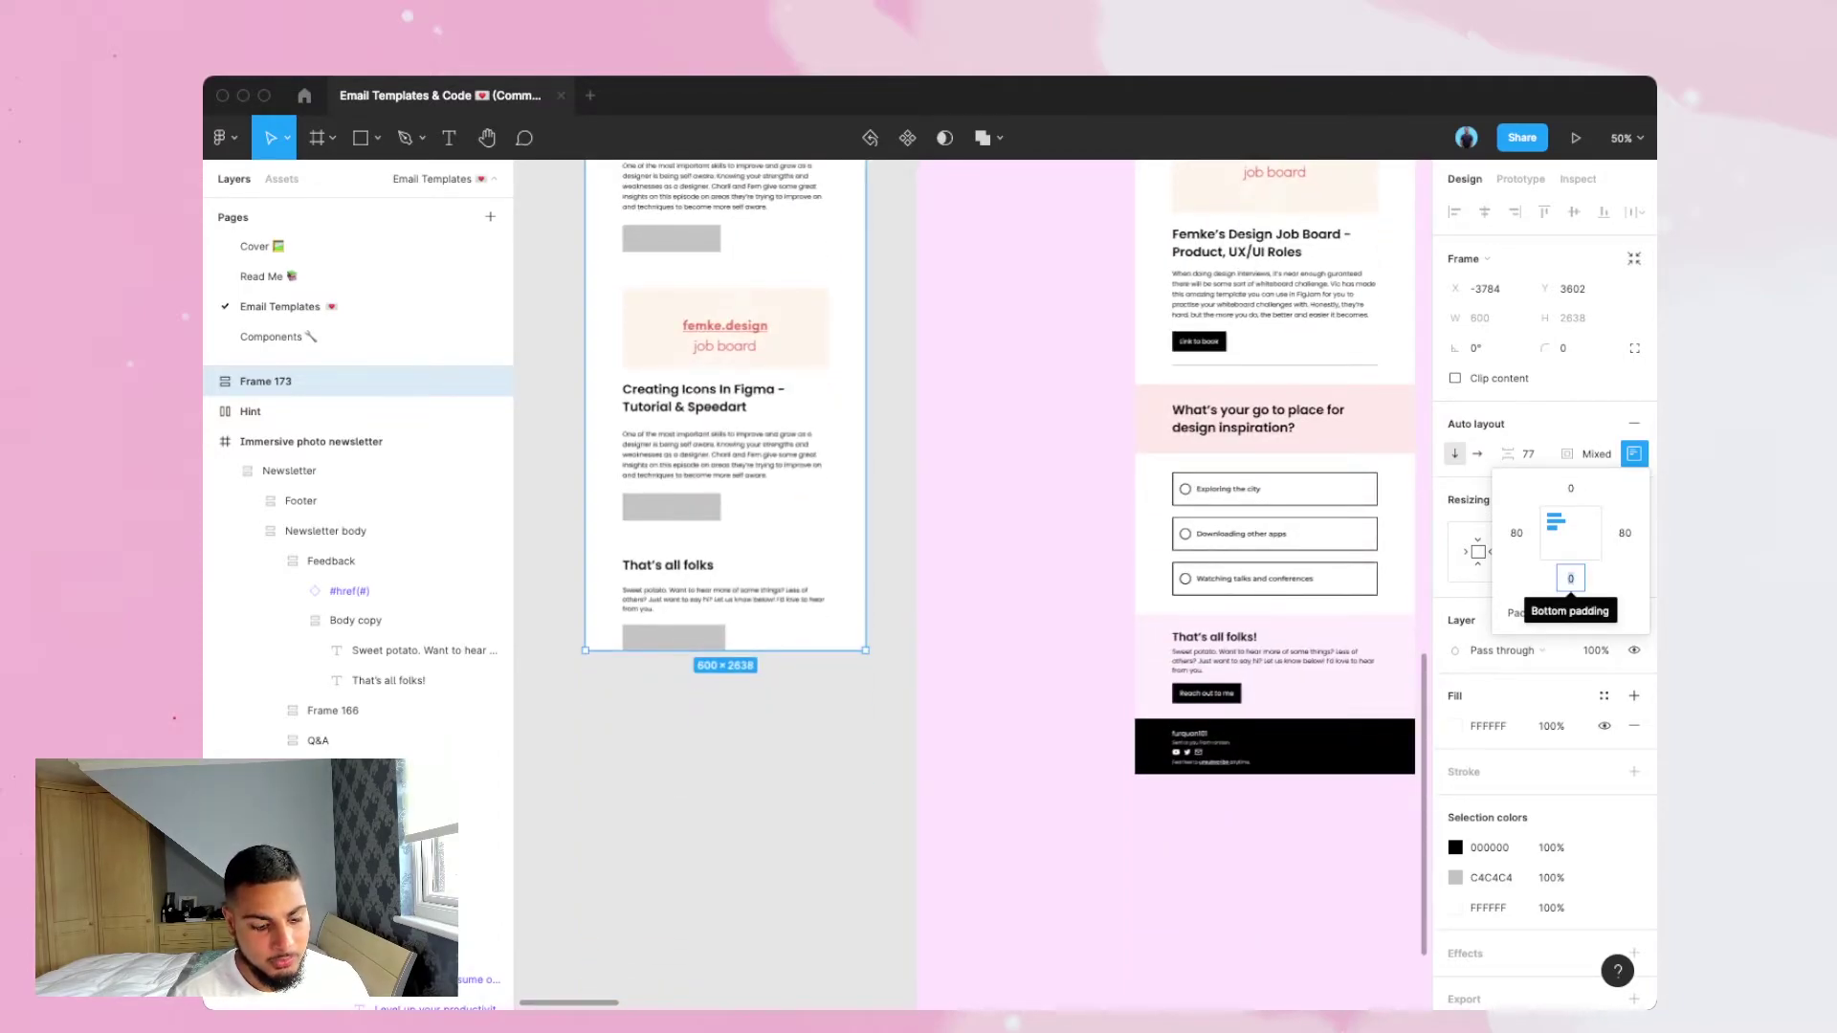
text(40)
key(Return)
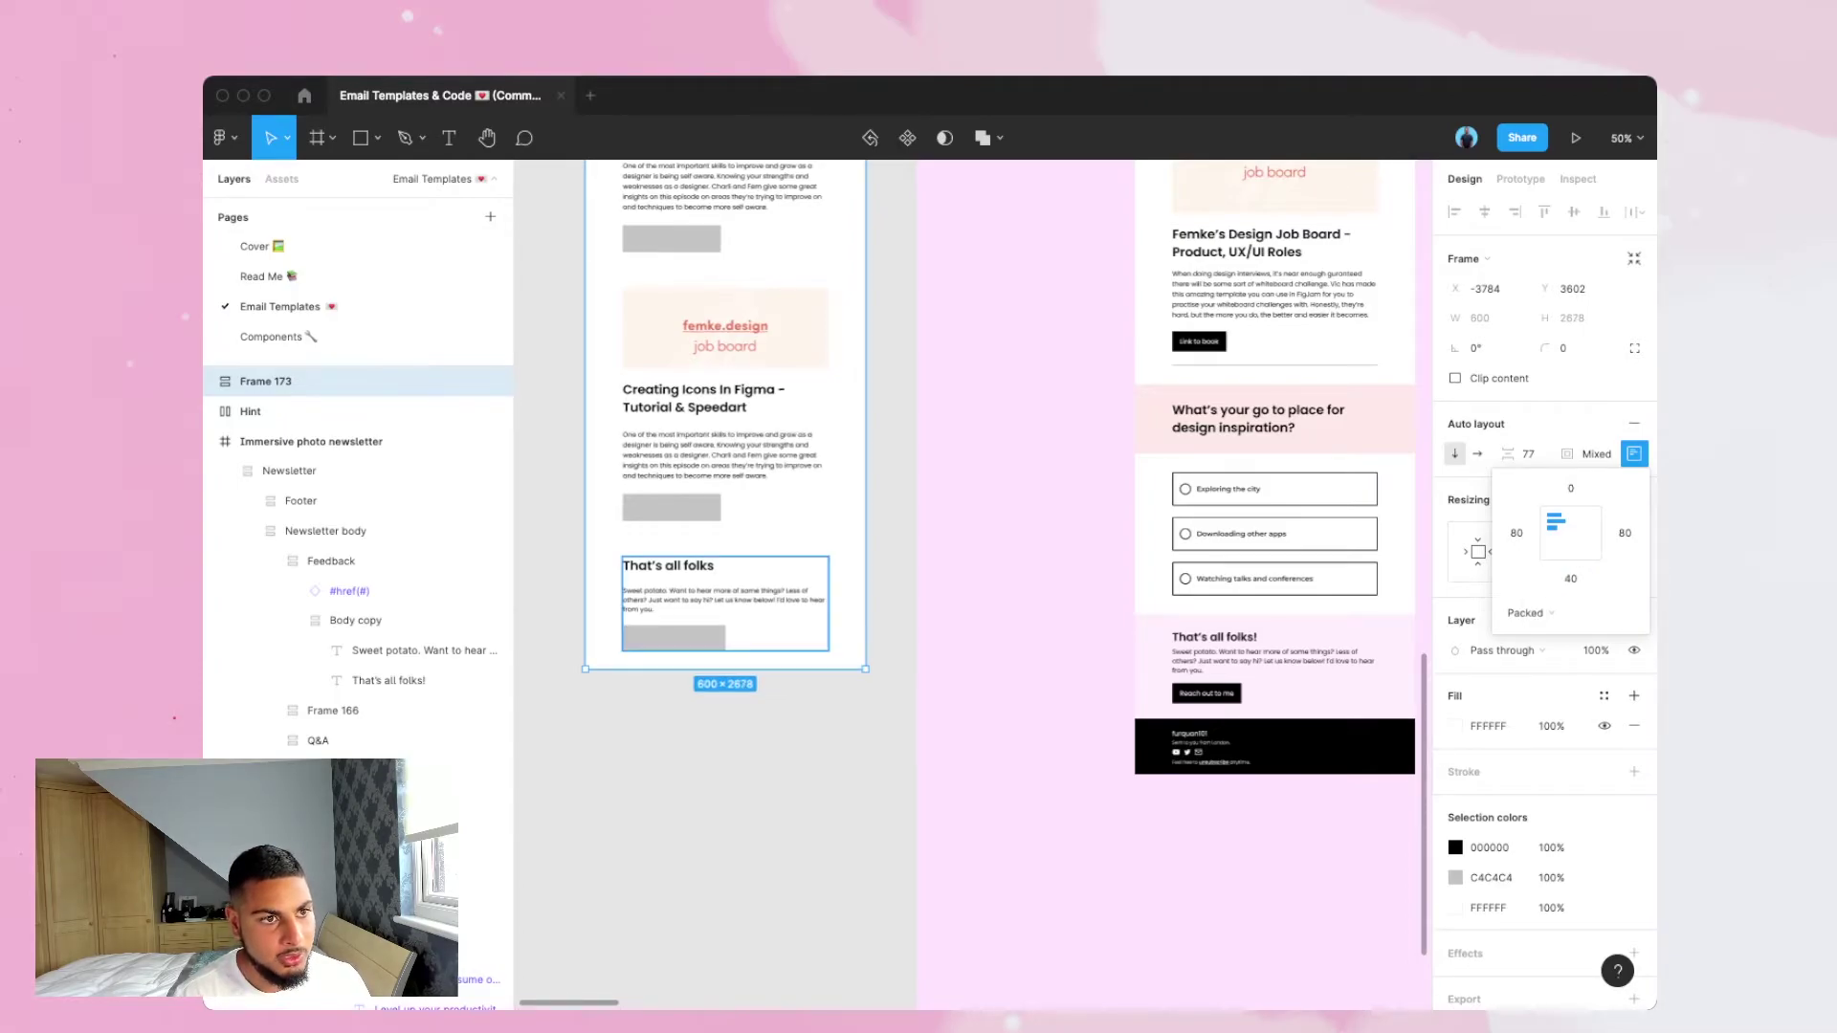
Test the frame's auto layout by pasting a copy of the opening message's paragraphs into its body text, and undo the paste.
scroll(995, 584, up, 15)
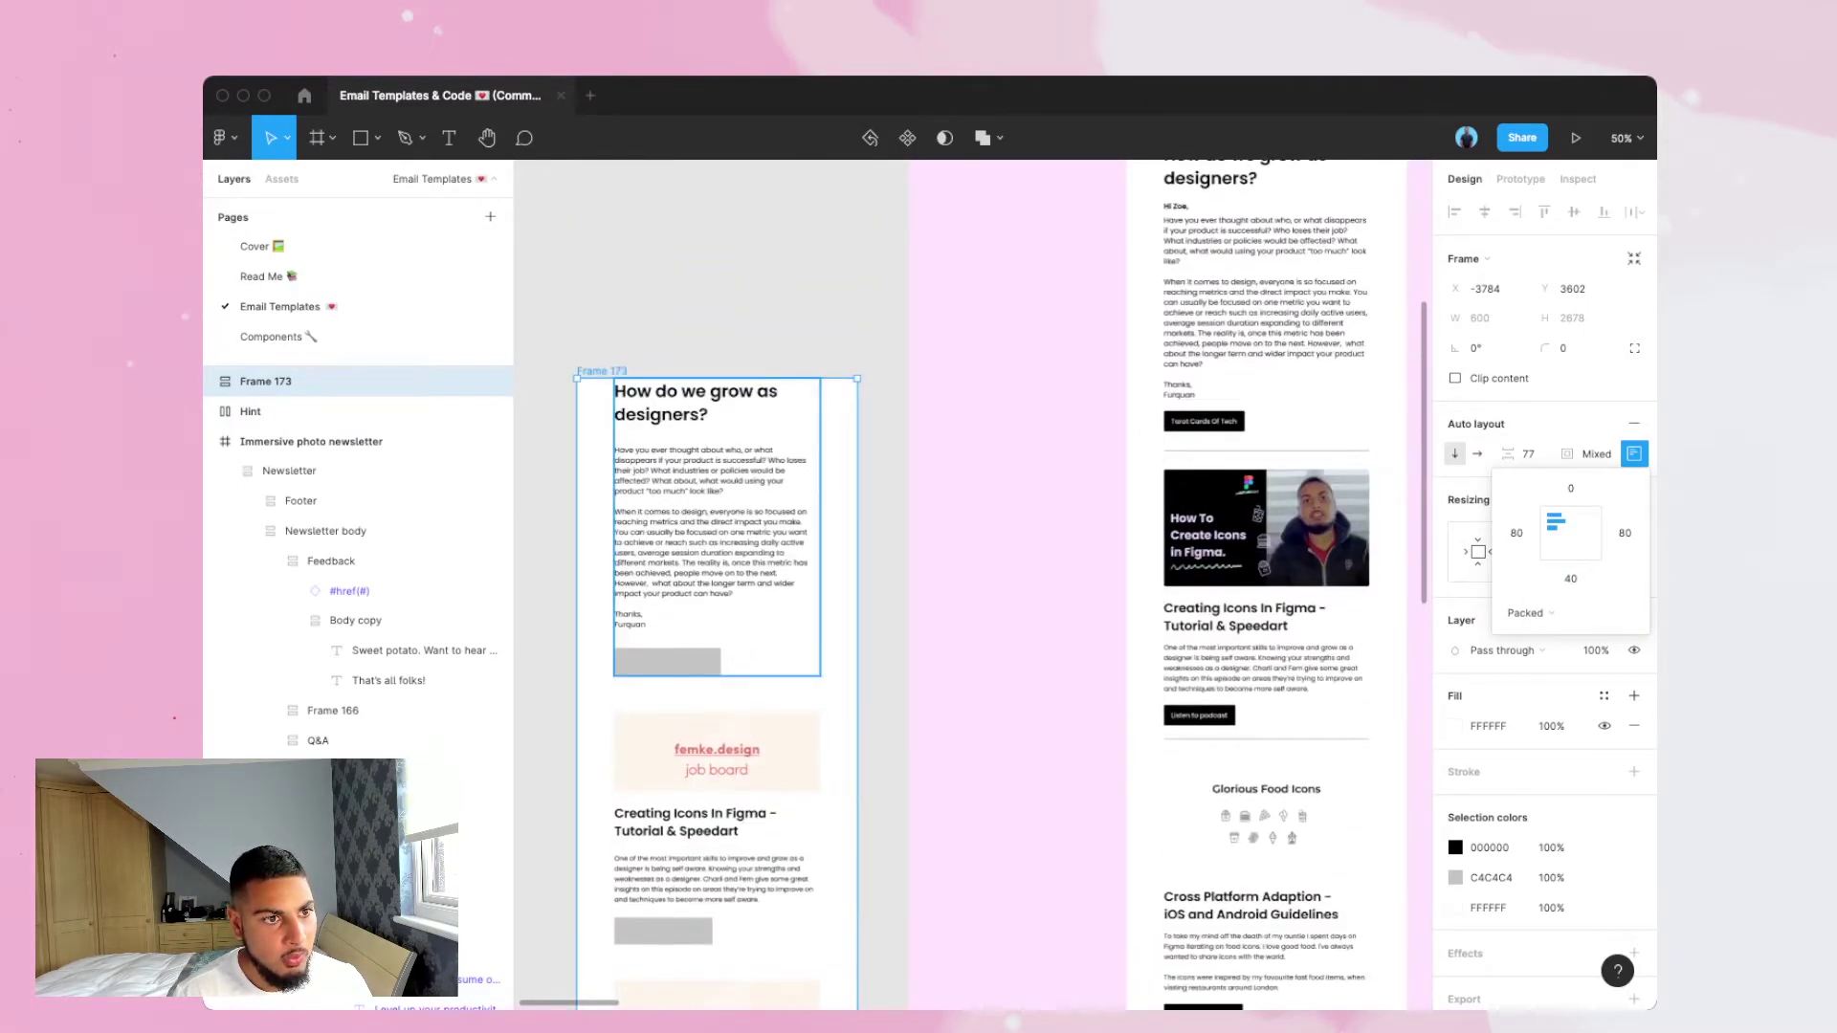
double_click(712, 535)
double_click(712, 536)
drag(733, 593, 614, 448)
key(super+c)
key(super+v)
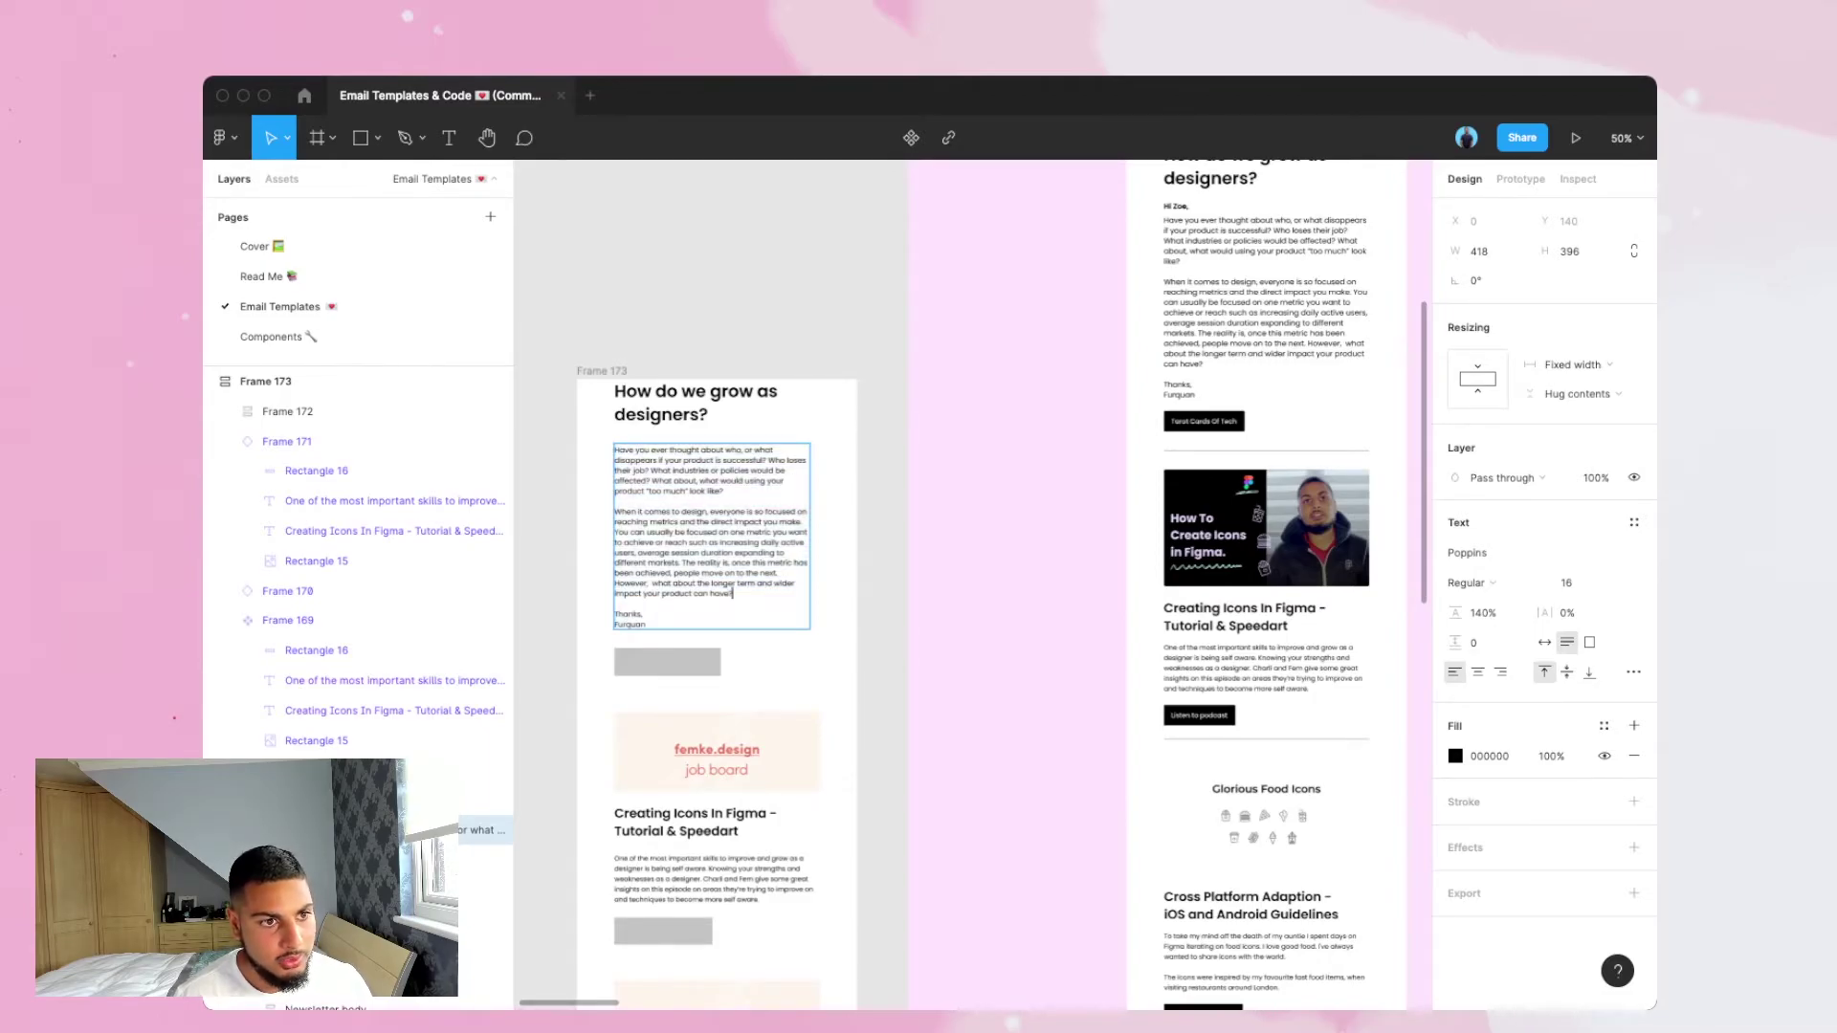
key(super+v)
key(super+v)
key(ctrl+z)
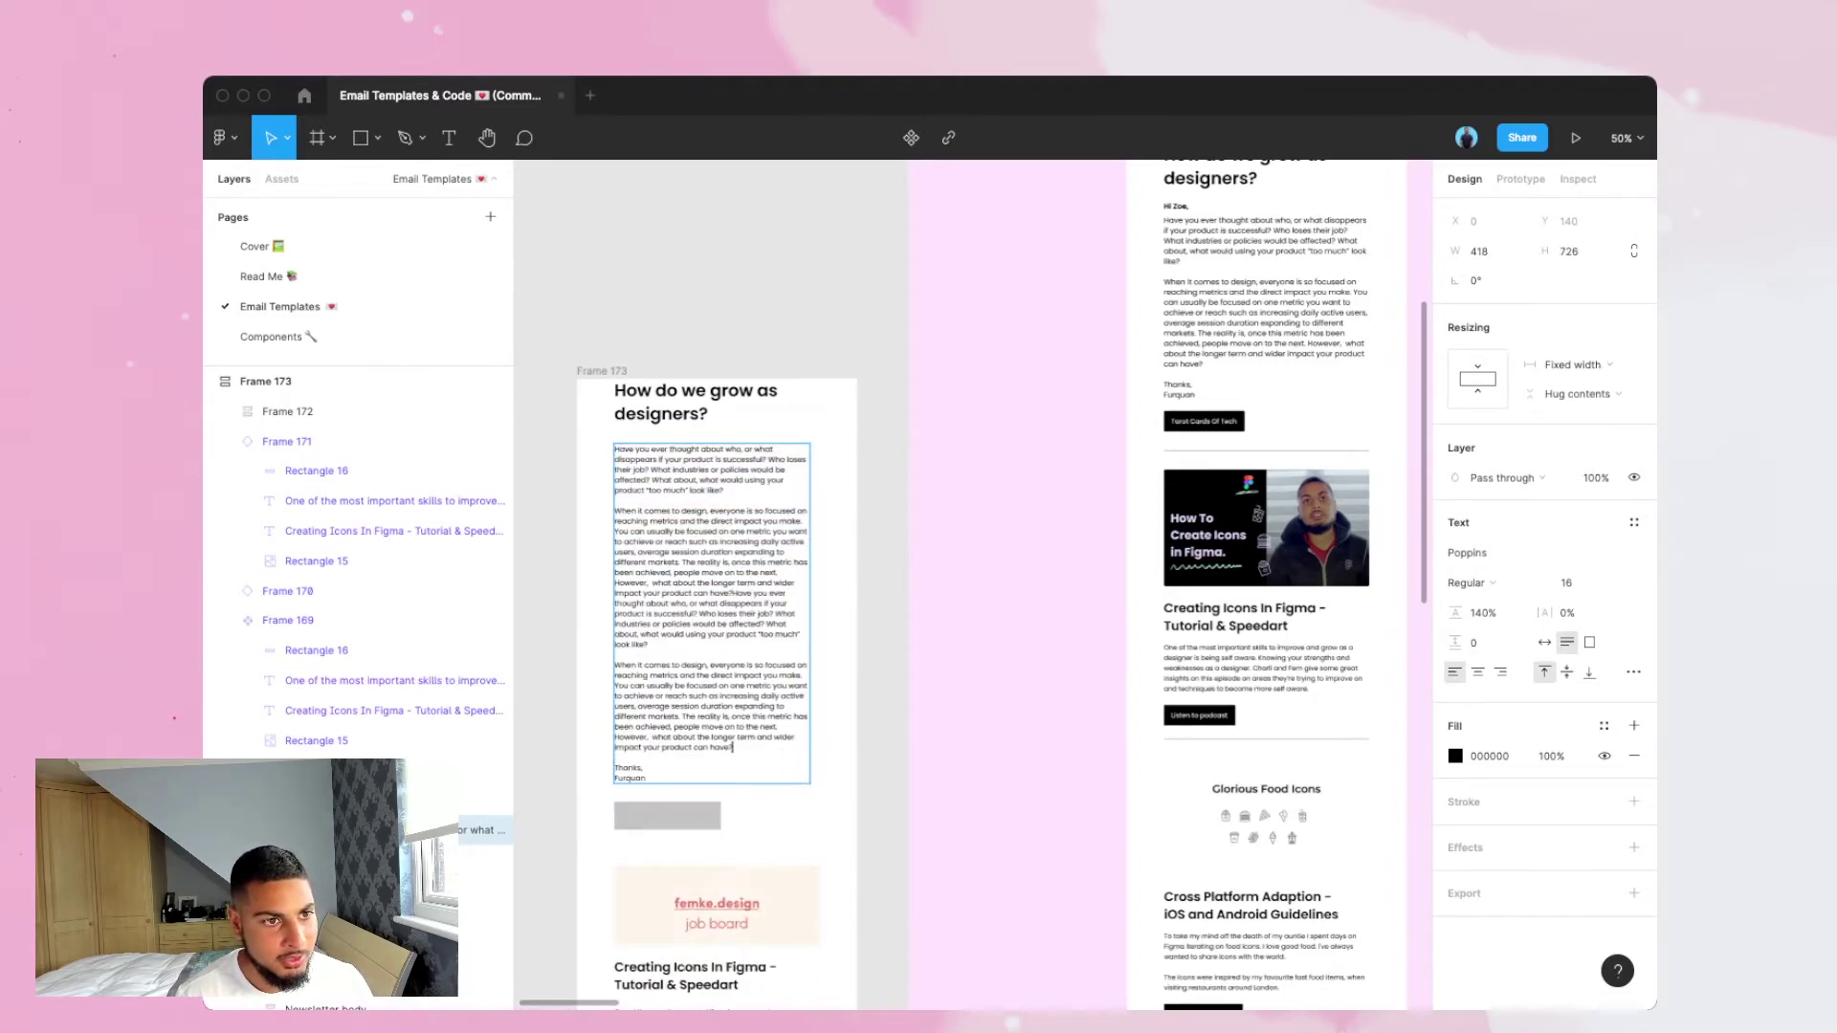
key(ctrl+z)
Test the thumbnail stories by duplicating the first story's description within its text layer, and undo the change.
scroll(1019, 584, down, 5)
click(708, 555)
key(super+a)
key(super+c)
key(super+v)
key(super+v)
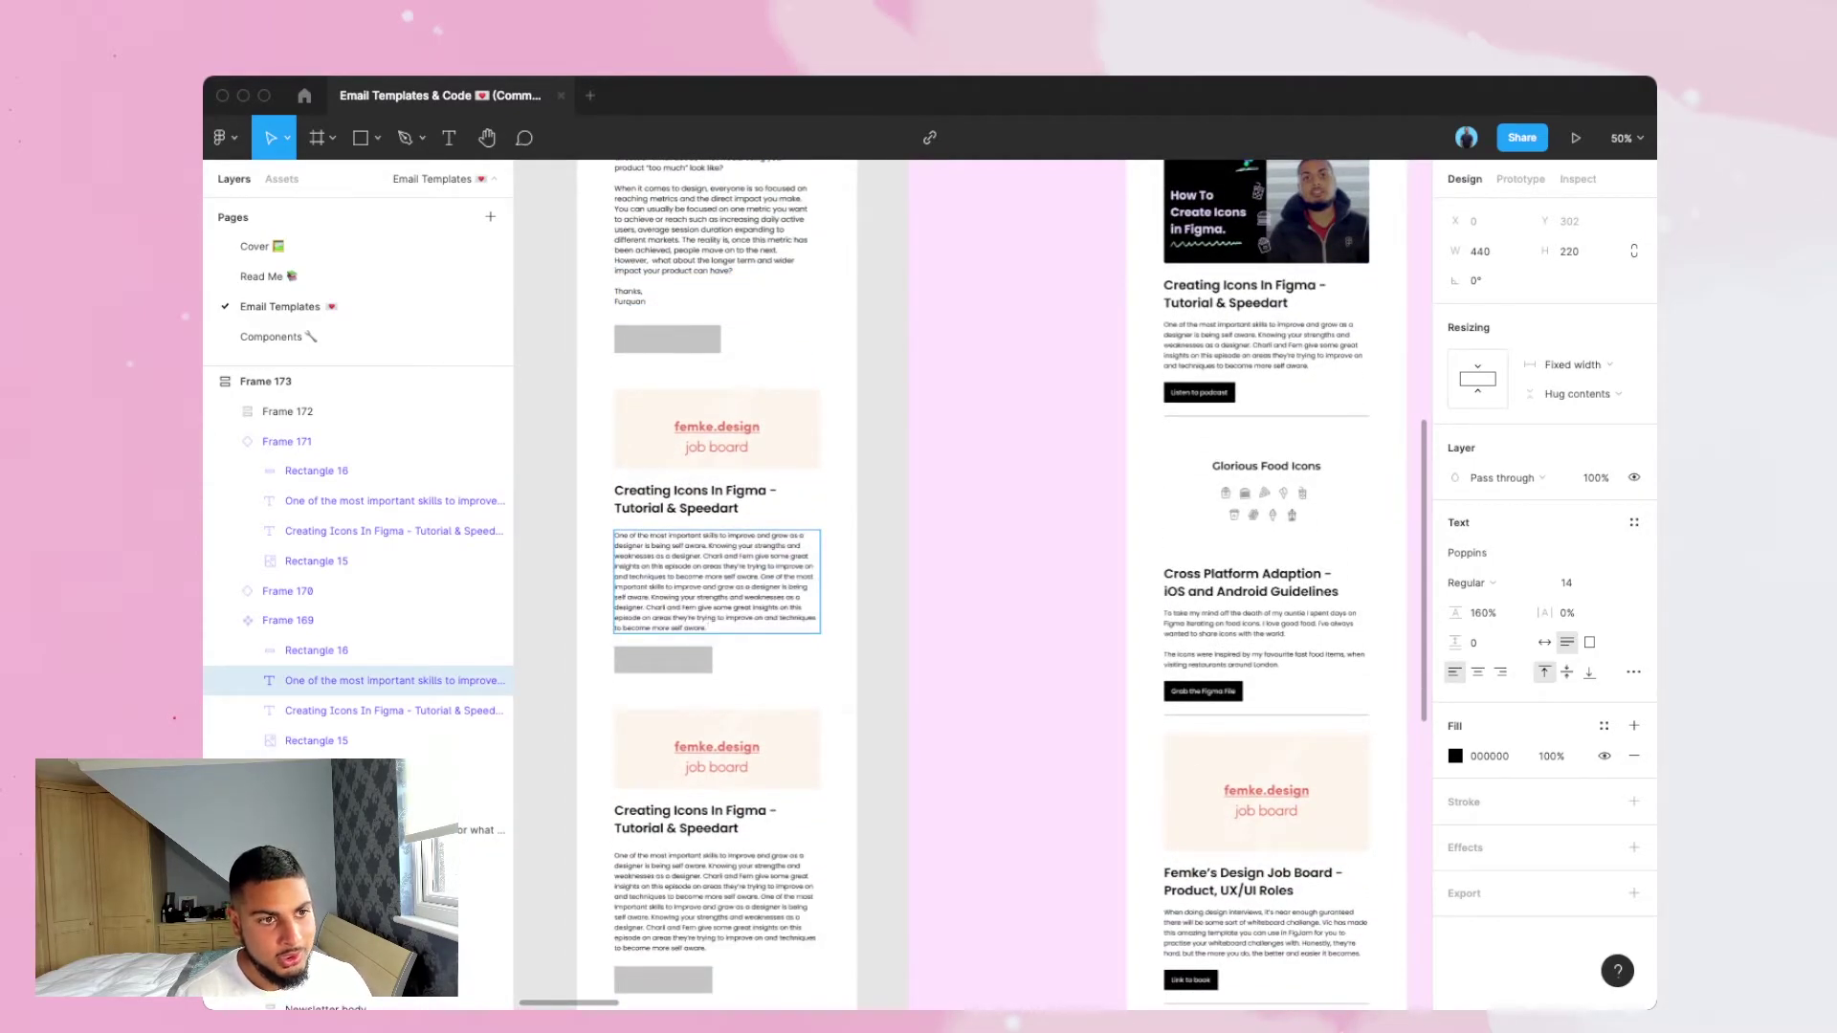
key(ctrl+z)
key(Escape)
key(Escape)
scroll(1022, 586, up, 2)
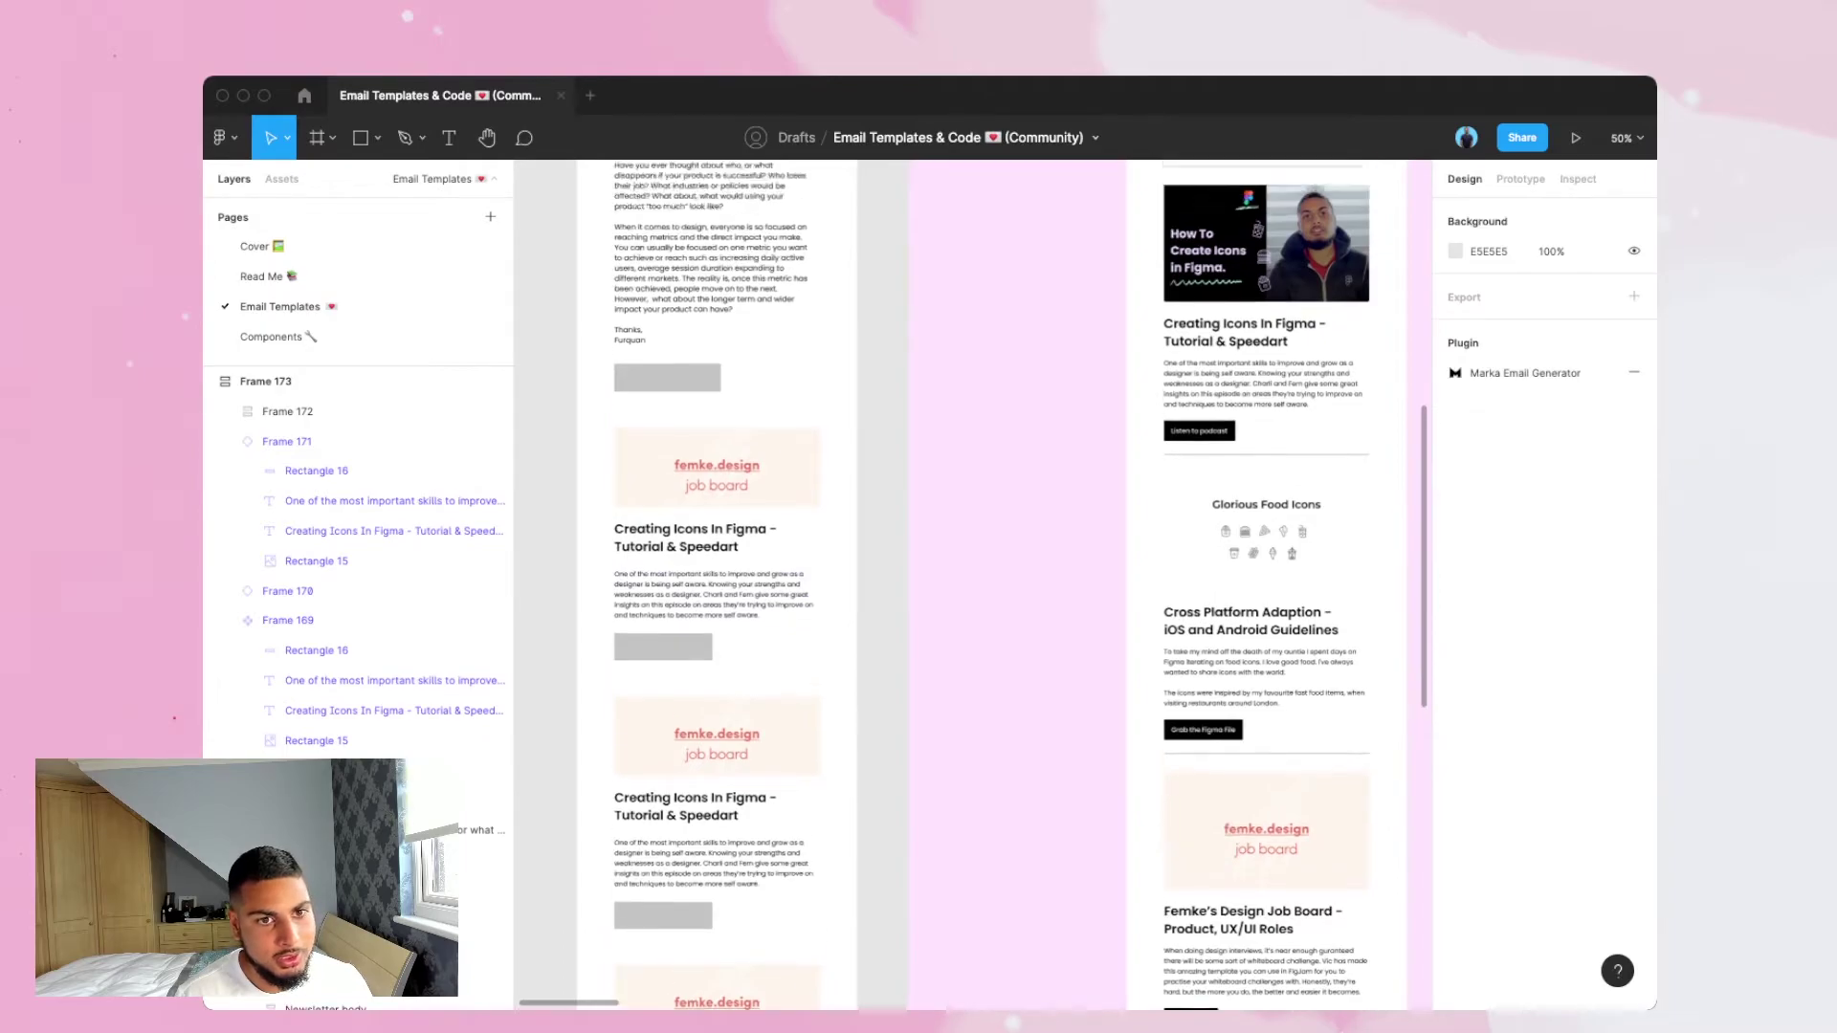
Compare the lower part of the combined frame with the original newsletter, and select the closing block.
scroll(718, 583, up, 1)
scroll(718, 584, down, 5)
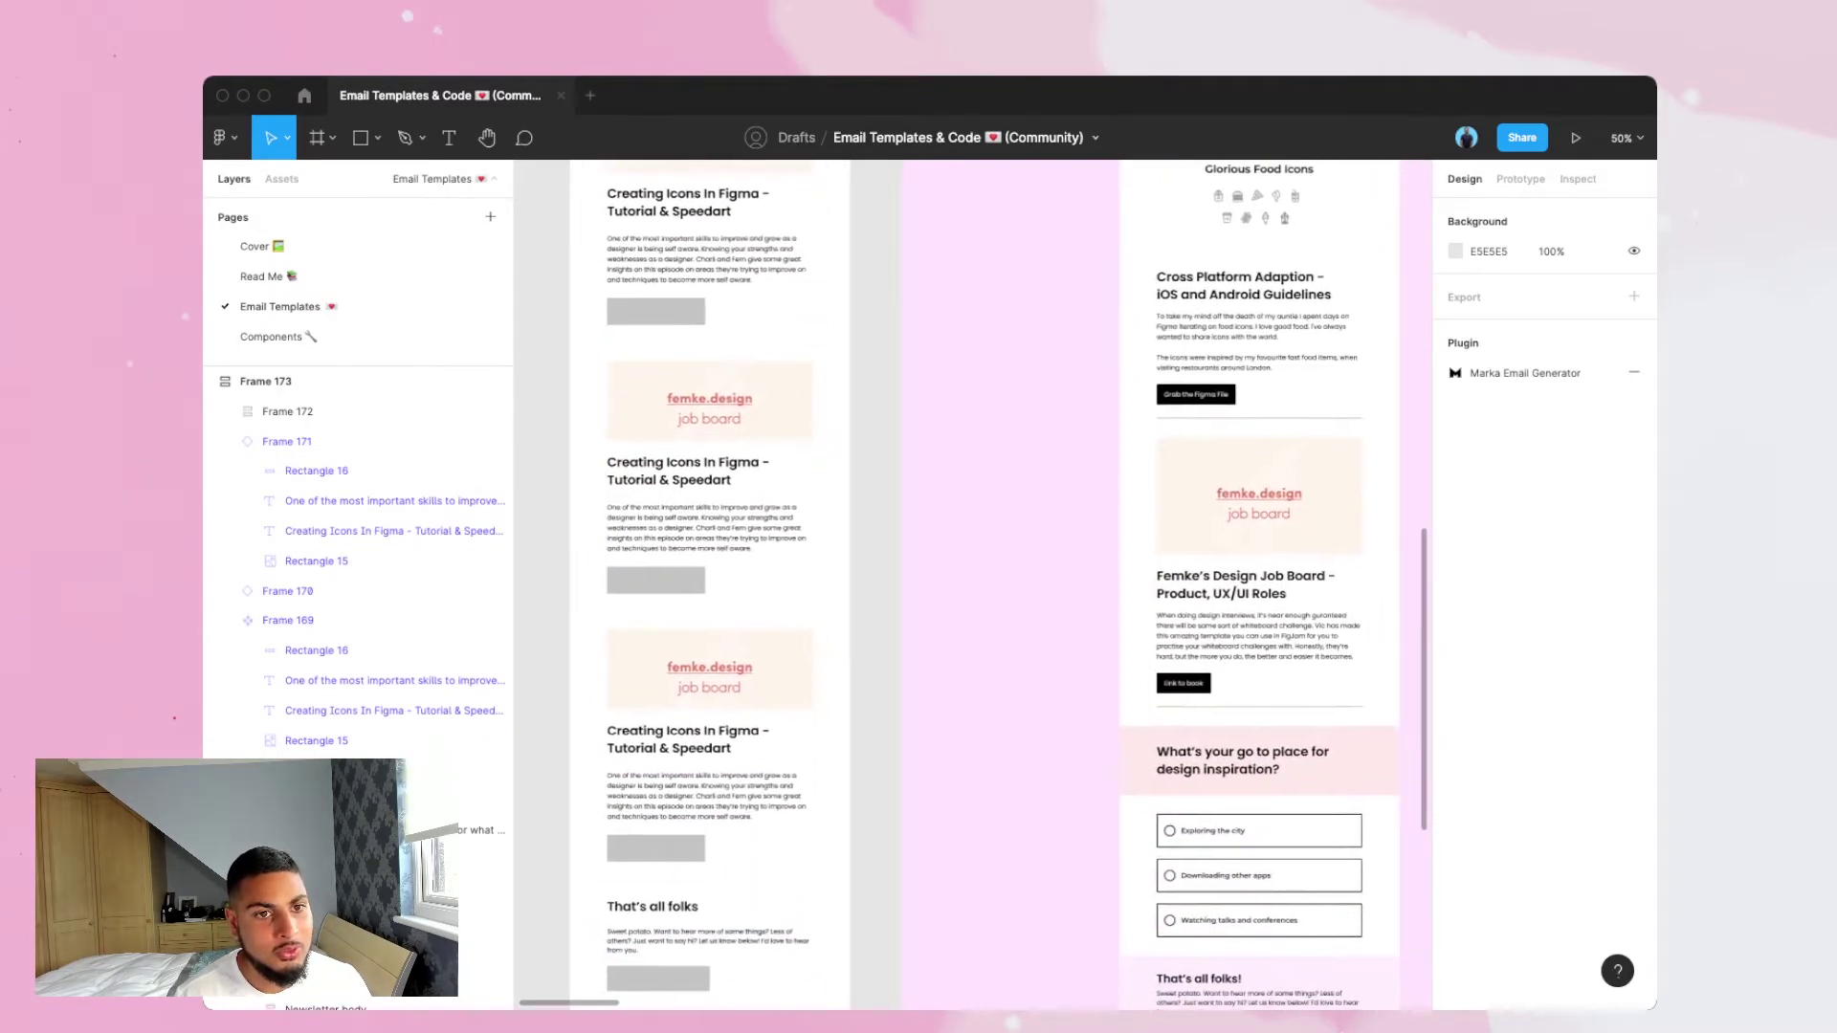
scroll(957, 583, right, 2)
scroll(957, 584, down, 4)
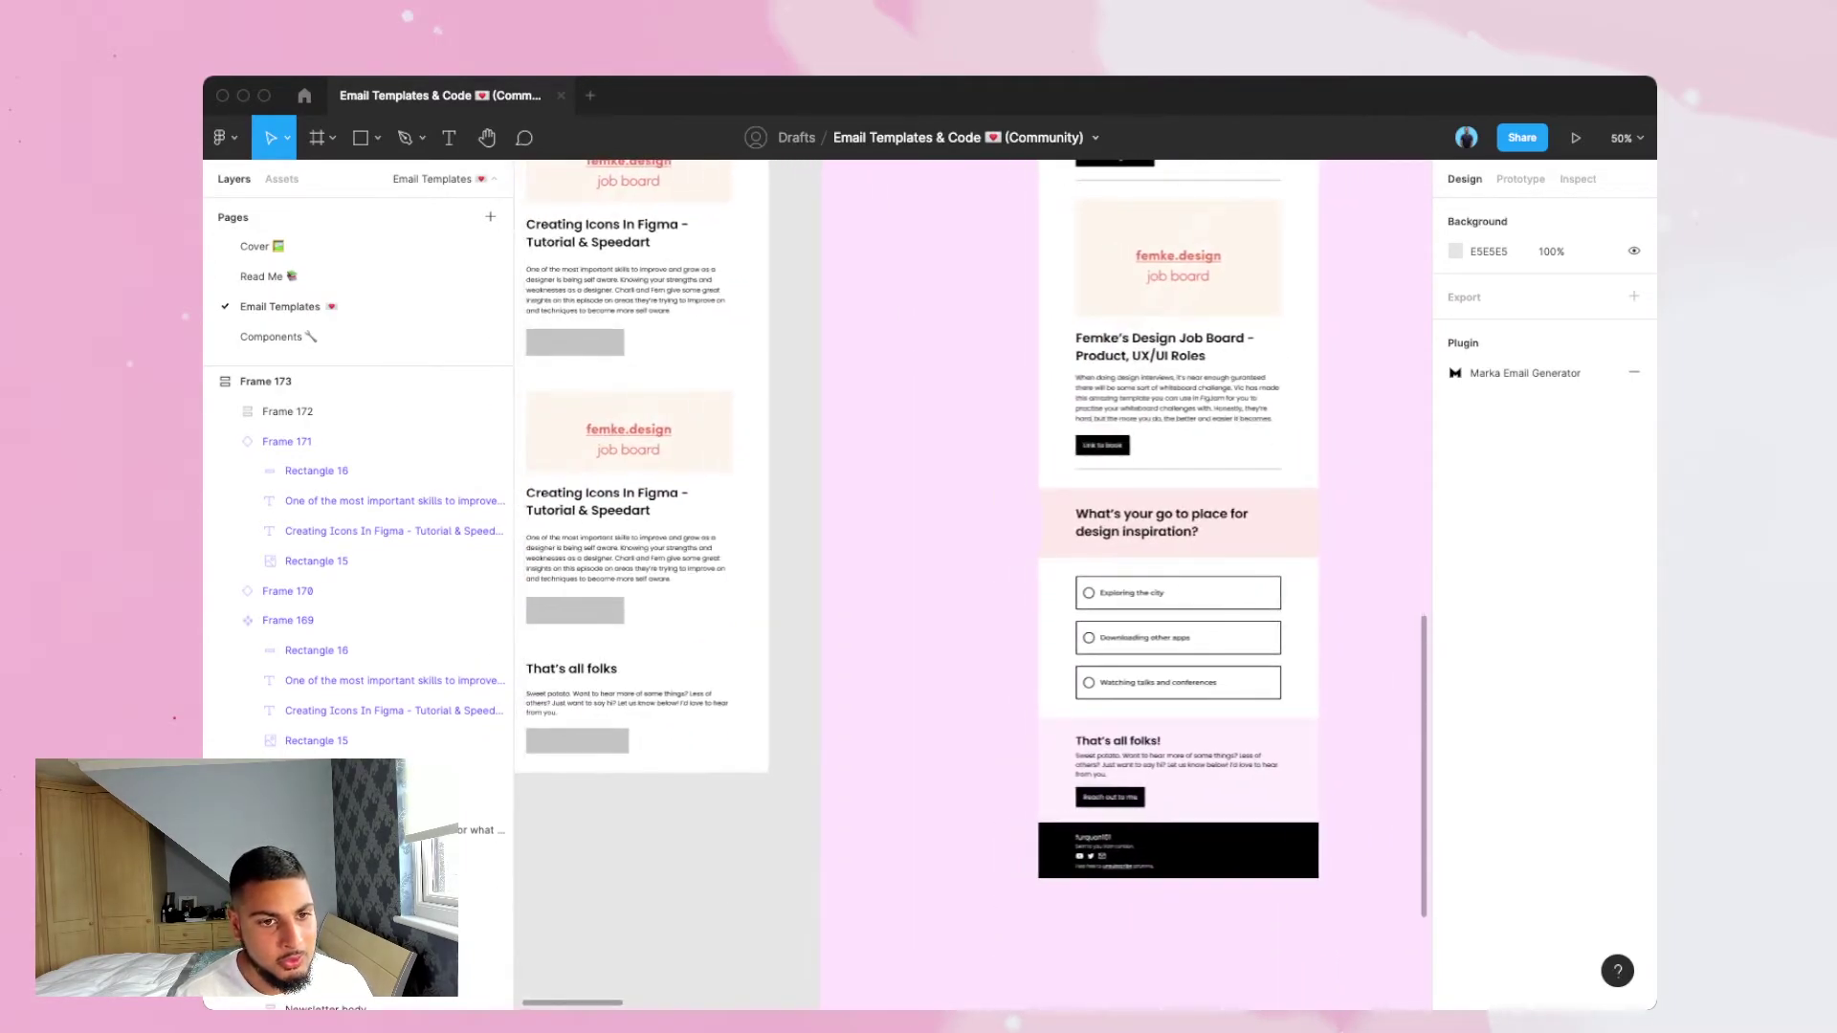
scroll(739, 586, up, 2)
scroll(740, 585, left, 3)
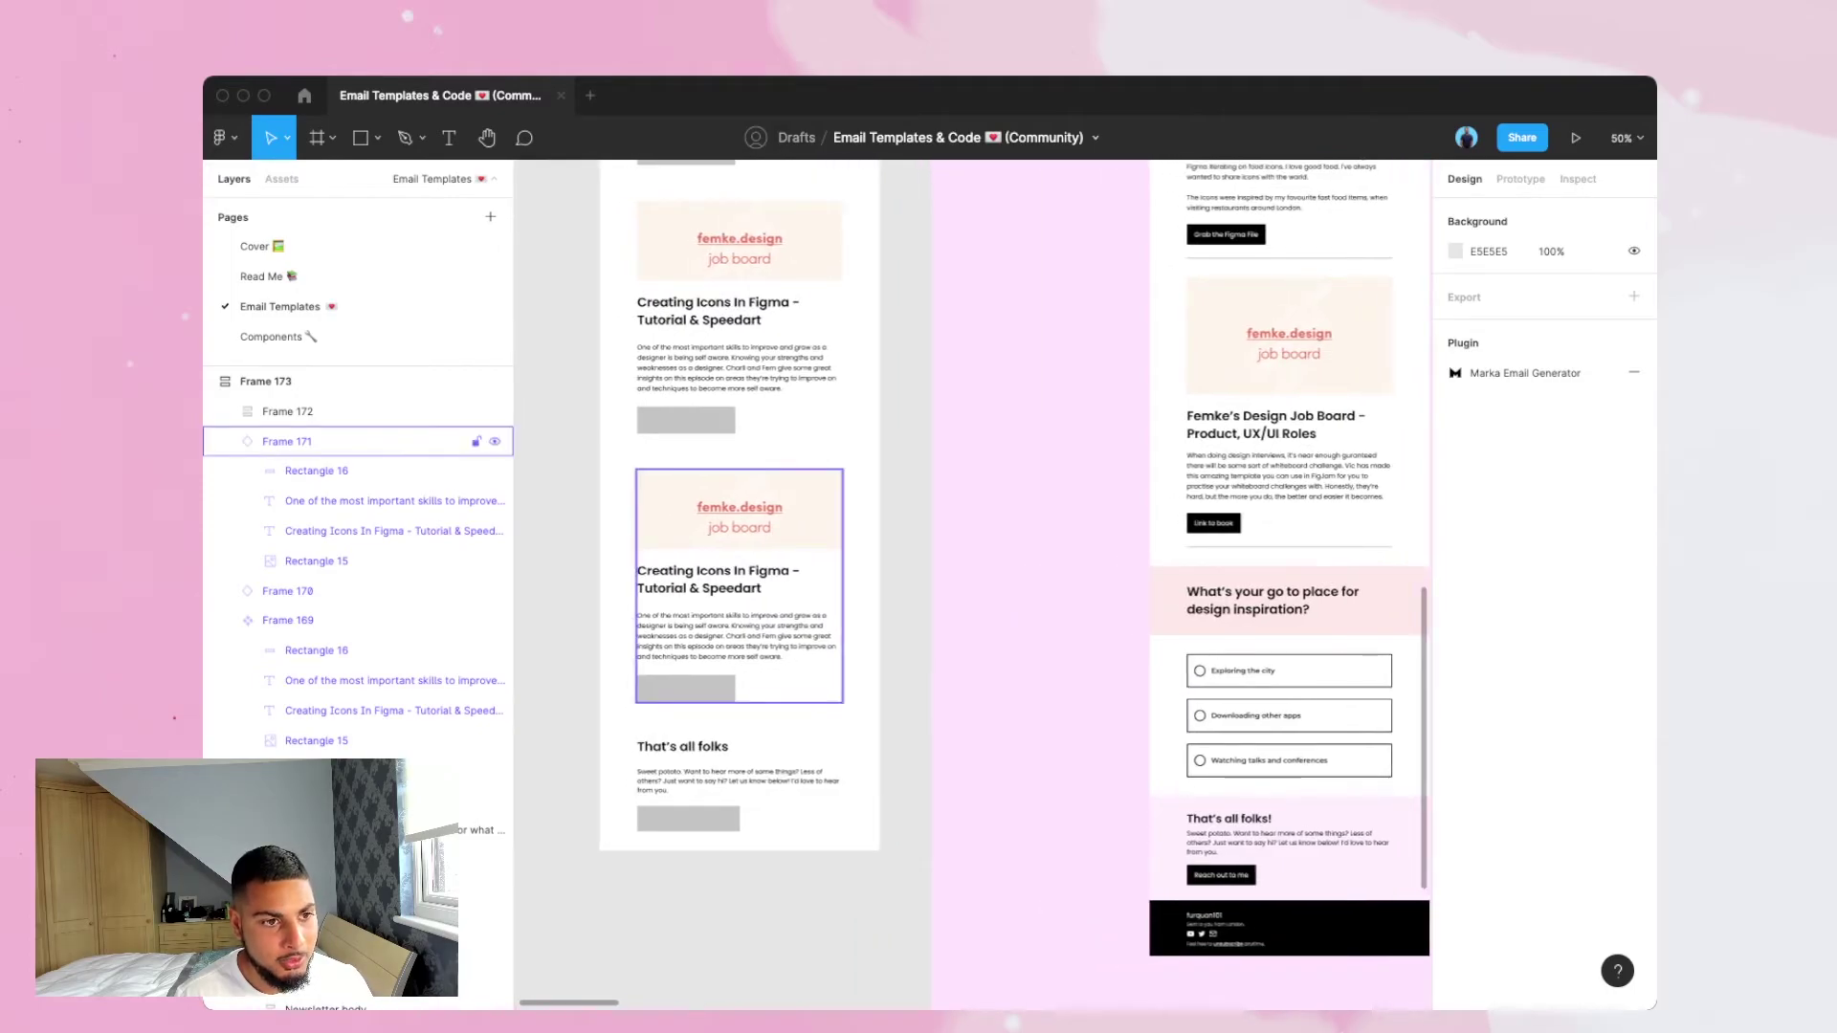
click(736, 794)
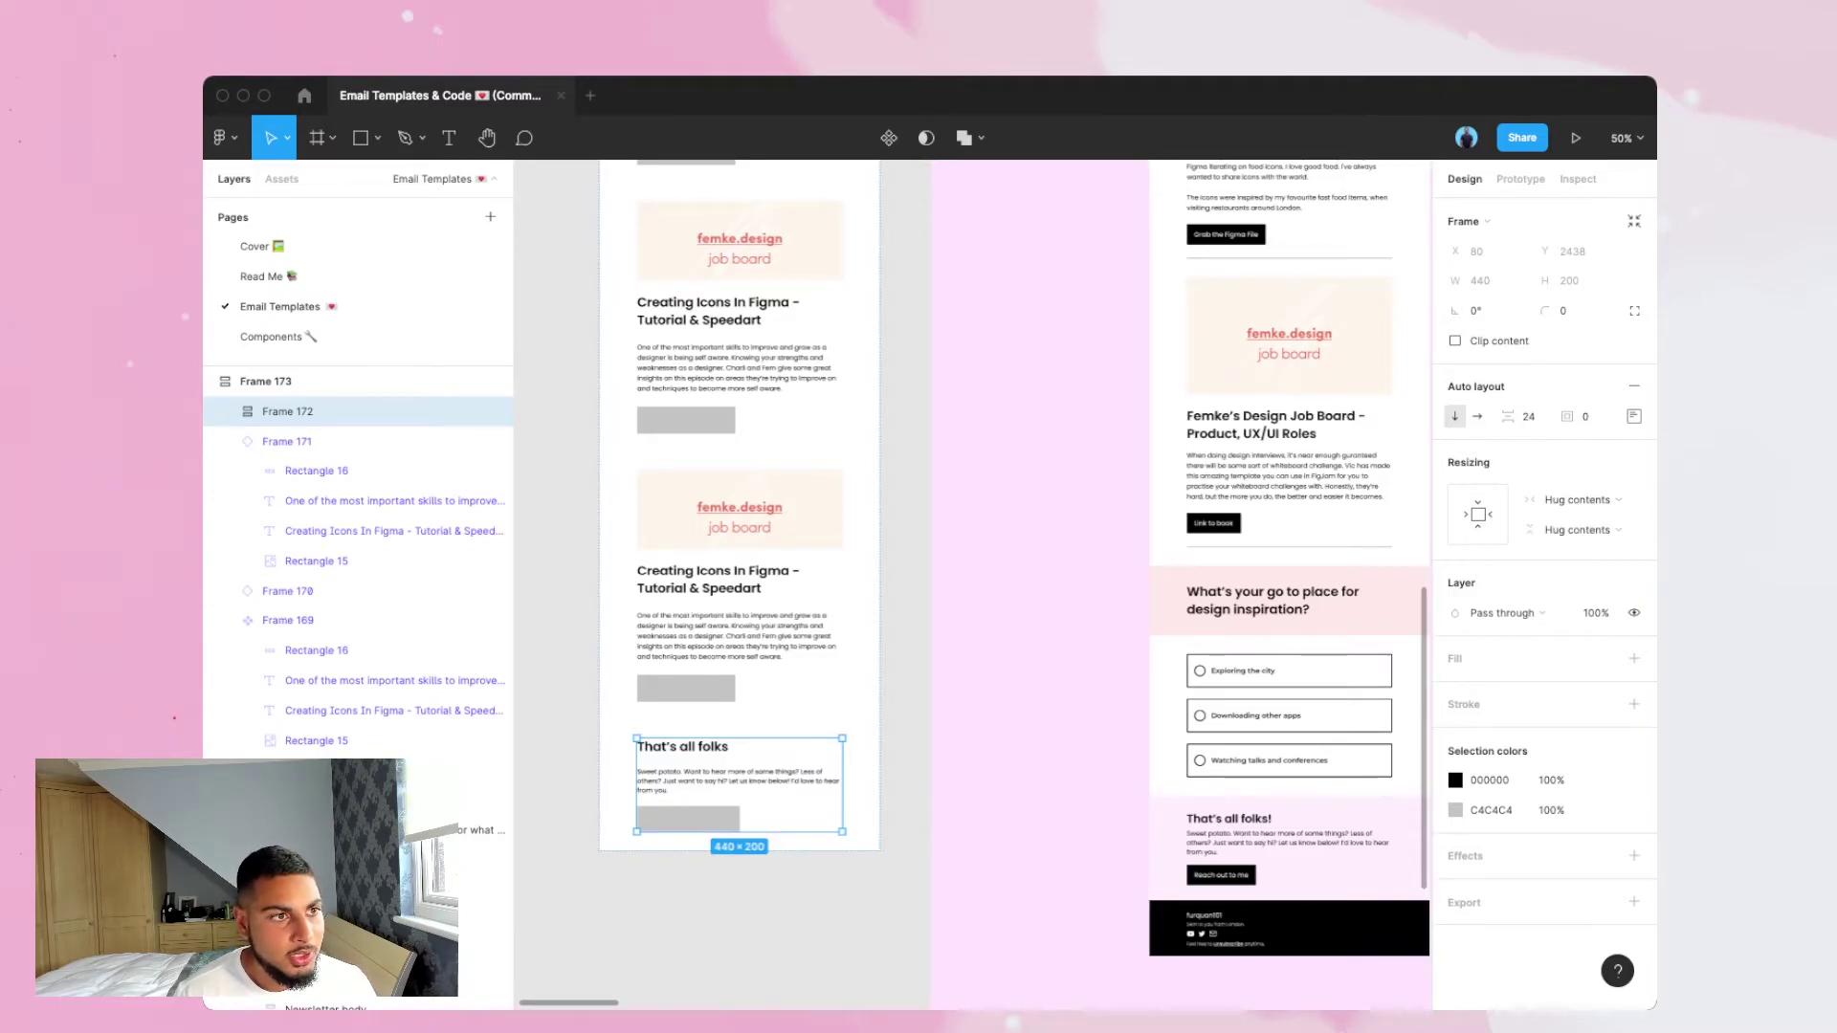
click(226, 441)
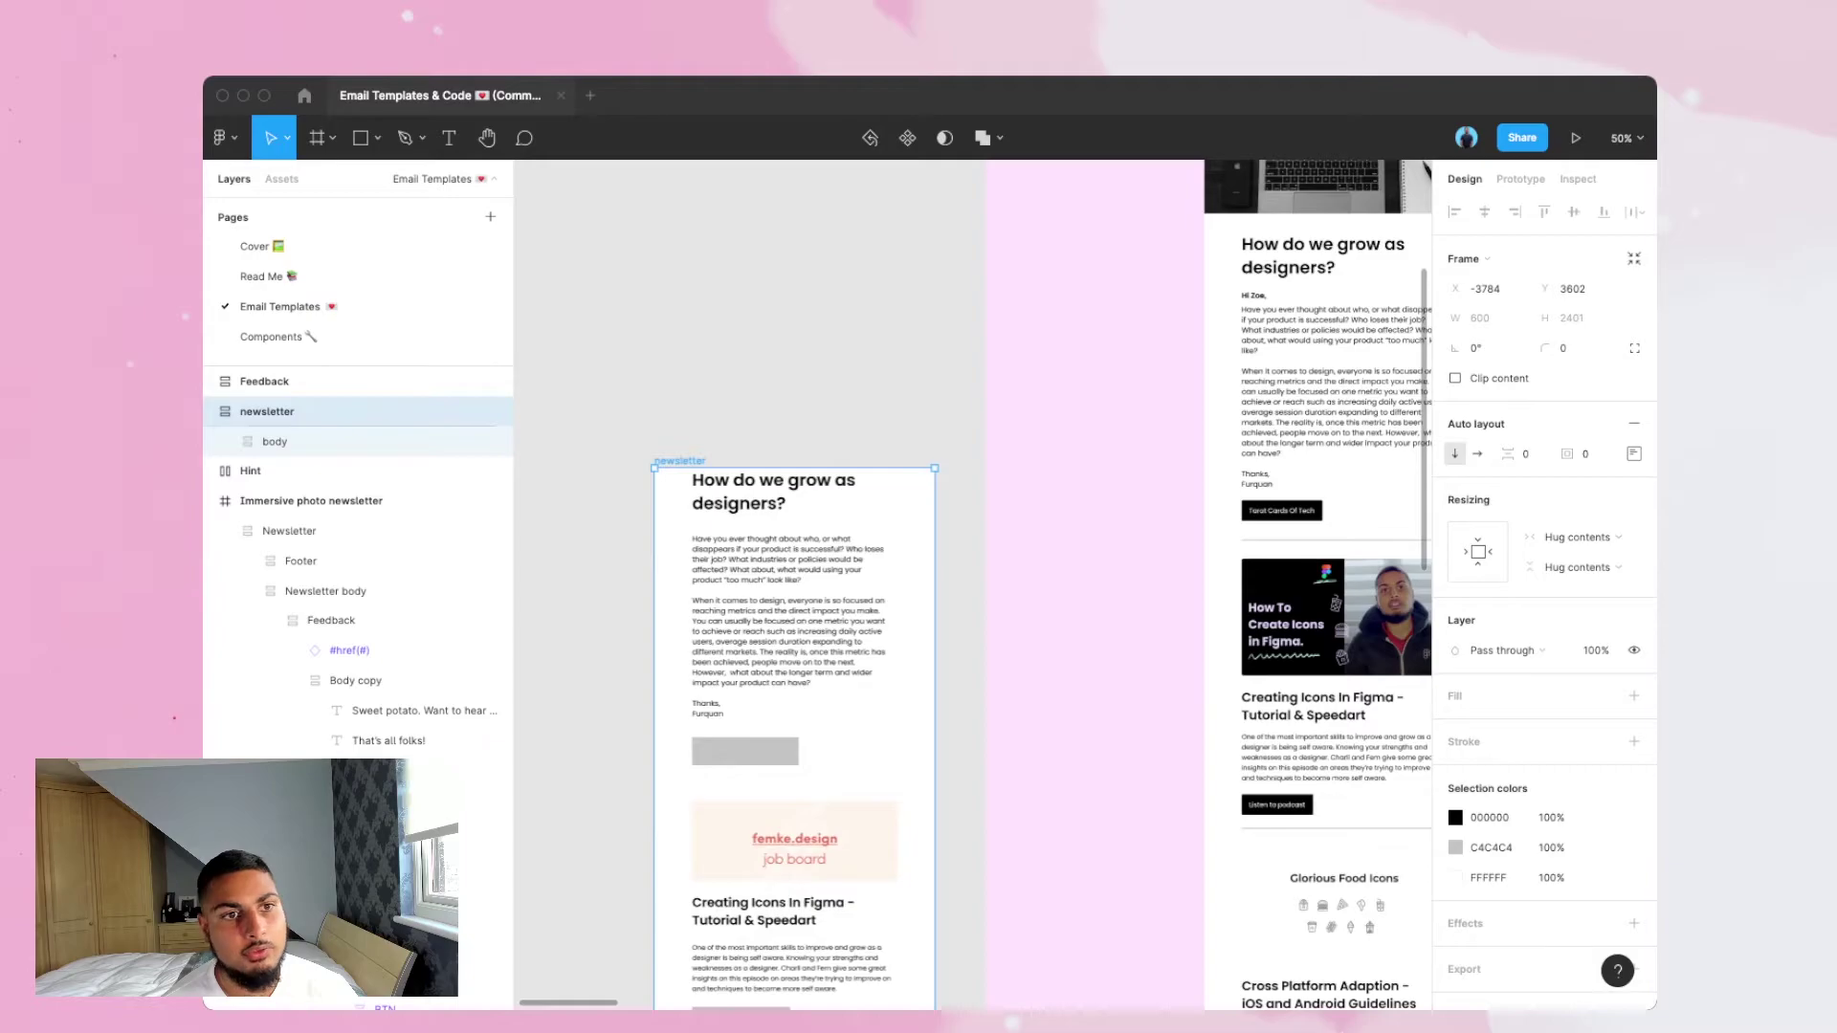
Examine the original newsletter's header above the opening message and compare it with the start of the rebuilt newsletter frame.
scroll(972, 585, up, 3)
scroll(972, 584, right, 3)
scroll(972, 584, left, 2)
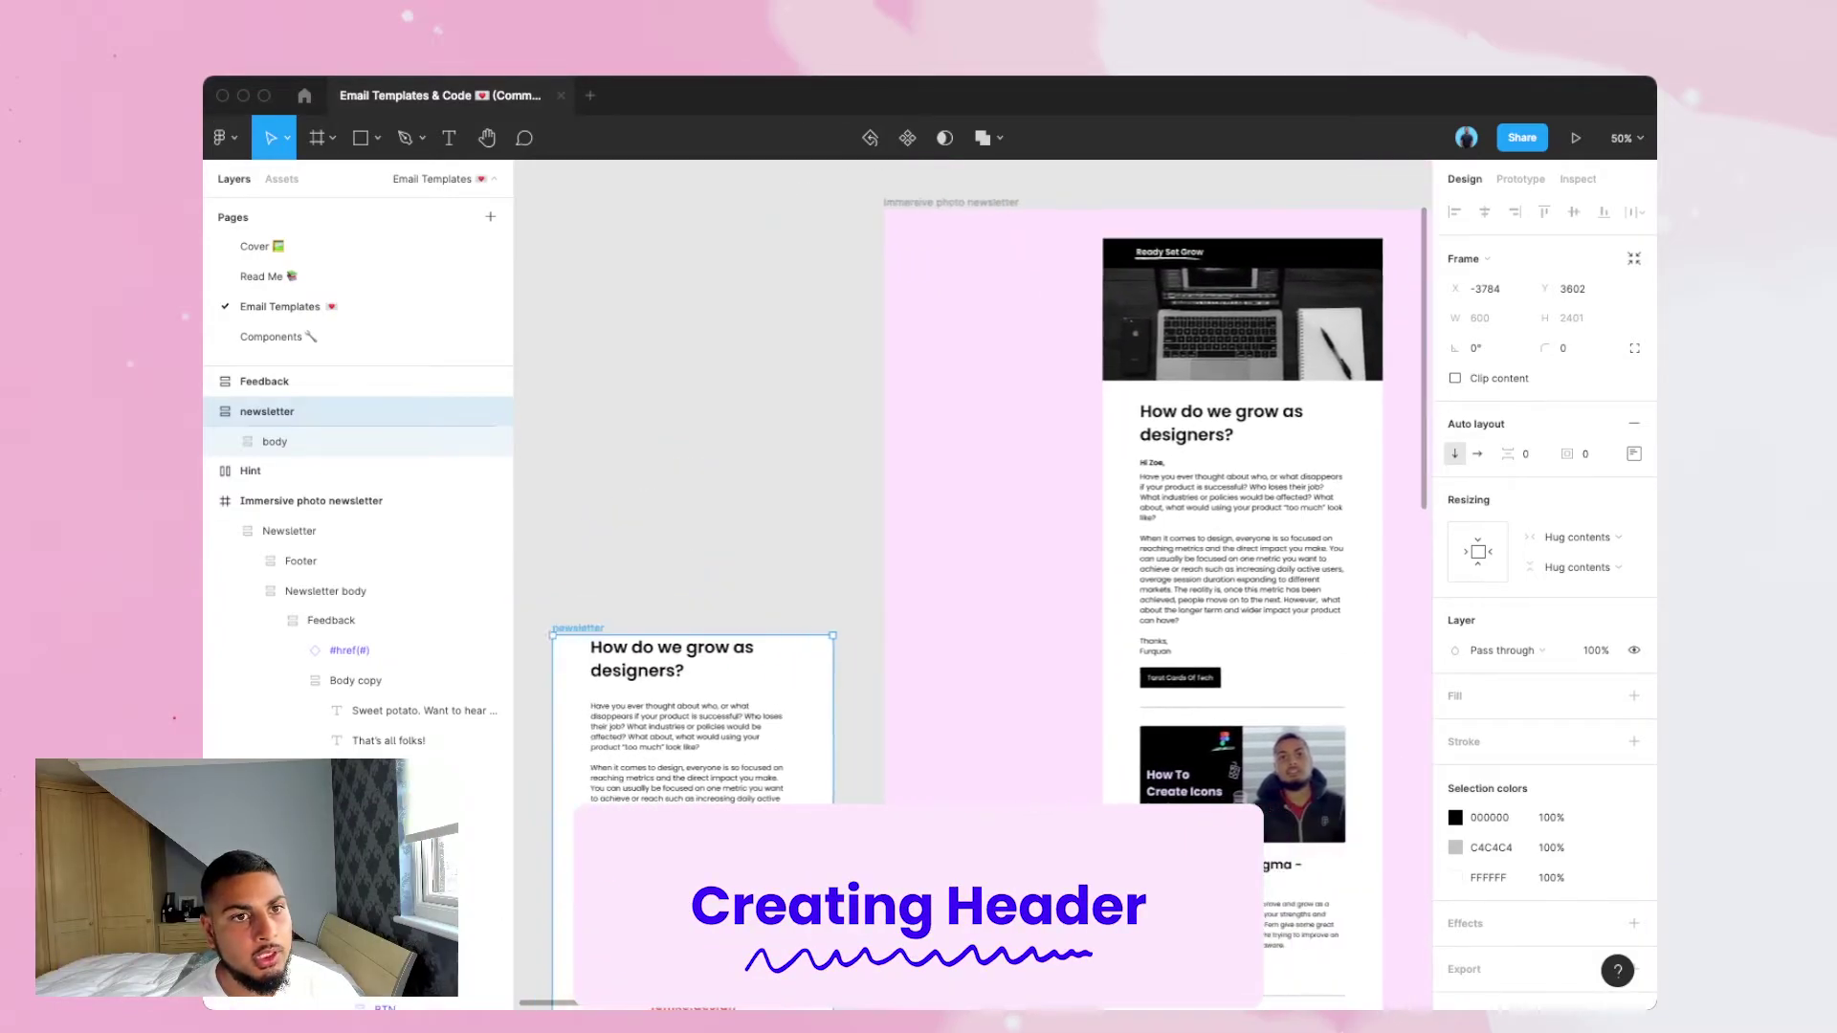
scroll(973, 584, left, 2)
scroll(973, 585, down, 5)
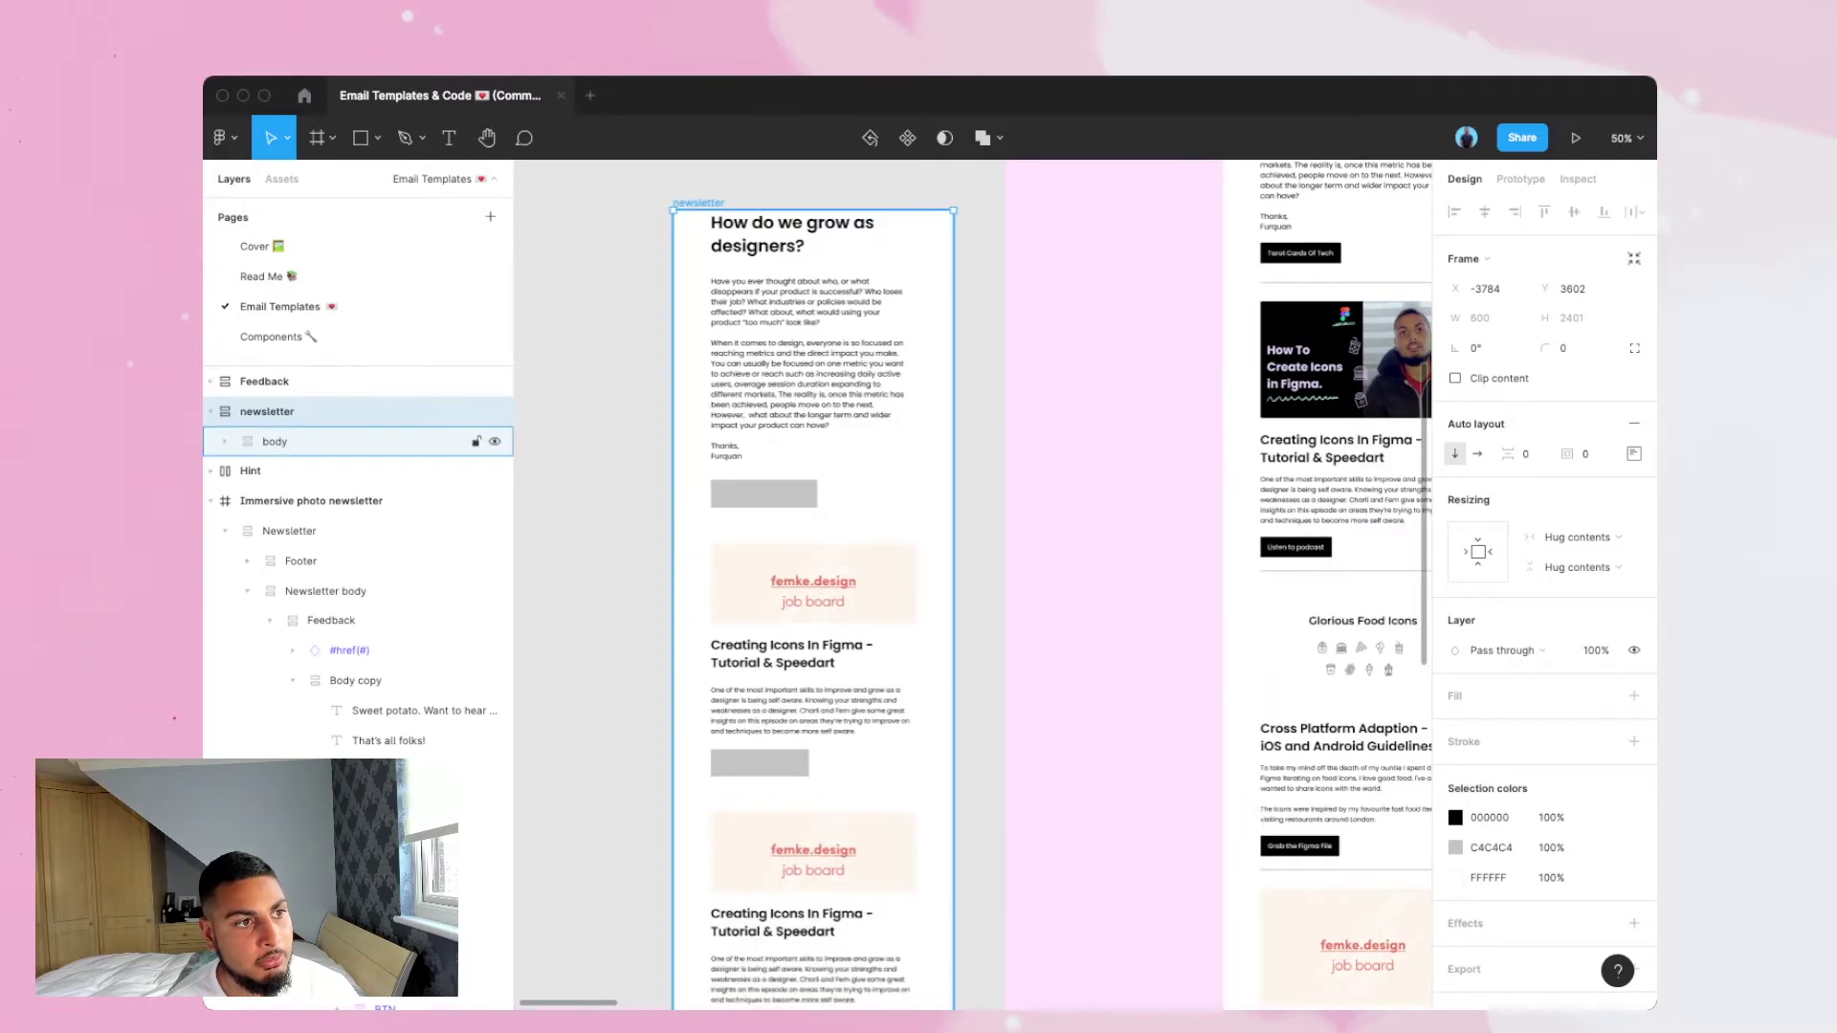
Inspect the body frame nested inside the newsletter frame, including its alignment and padding settings.
click(224, 441)
click(224, 441)
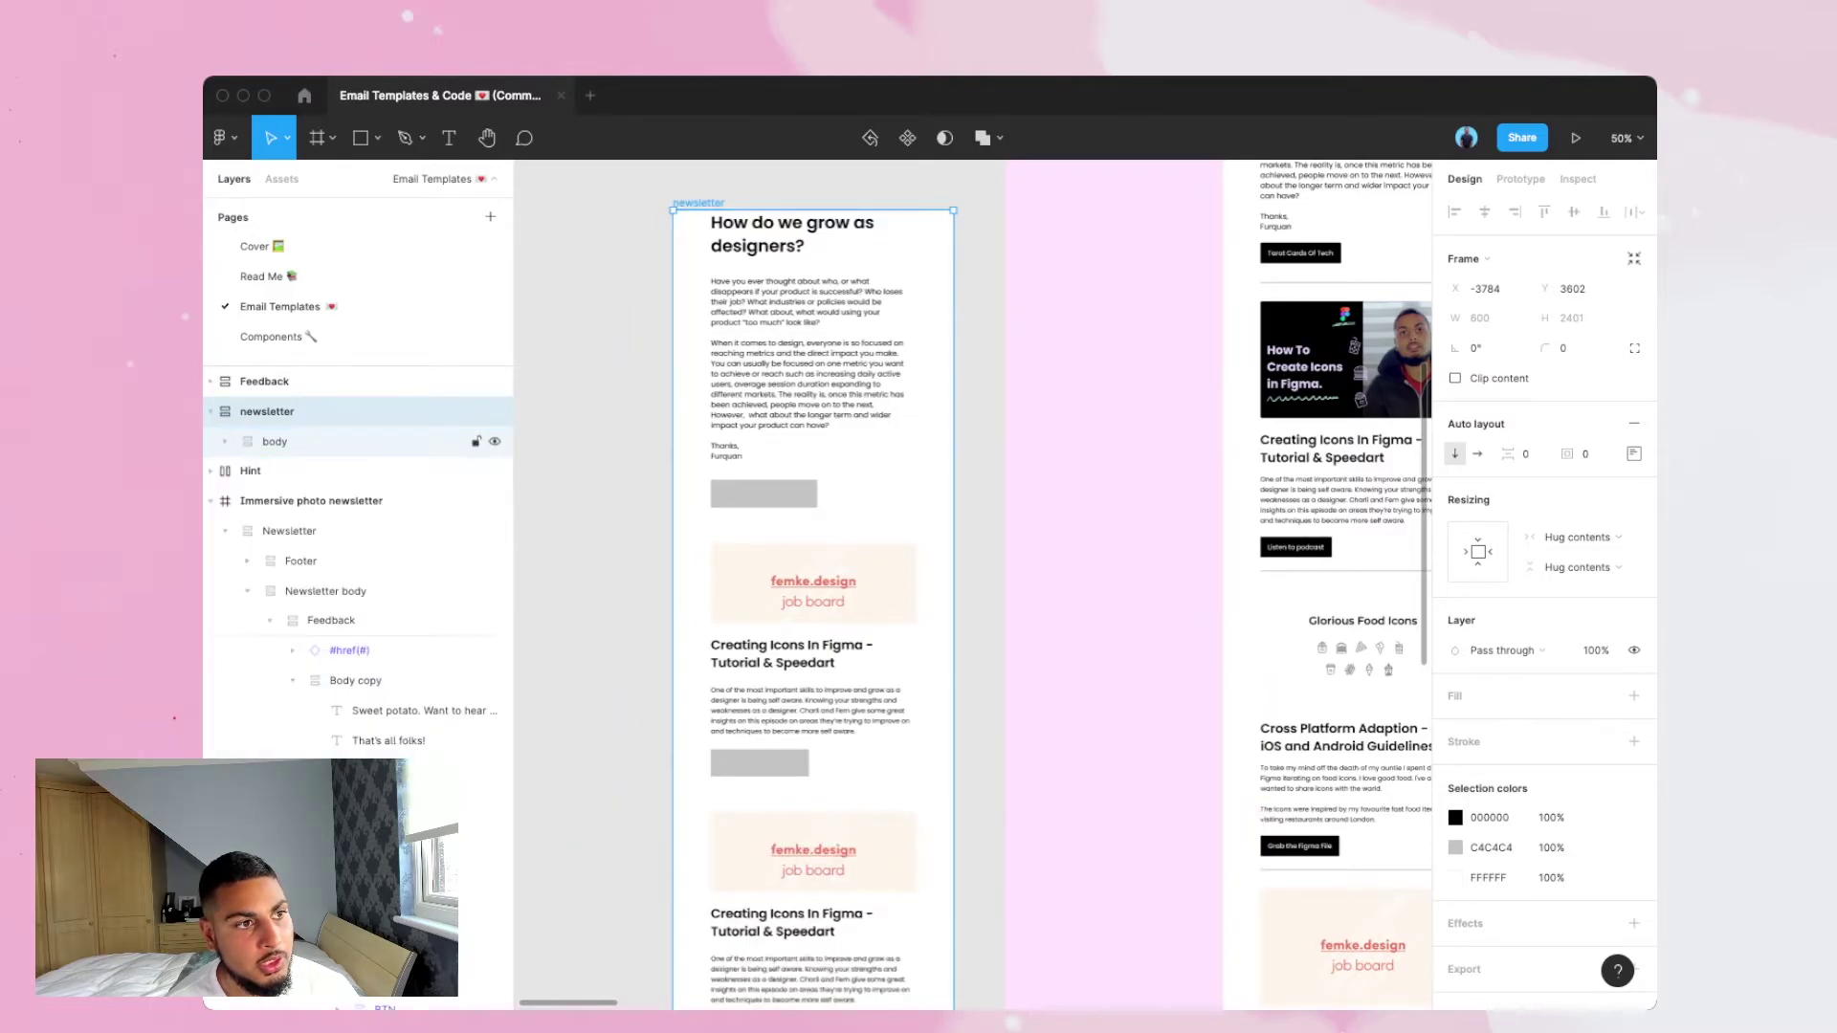
click(274, 441)
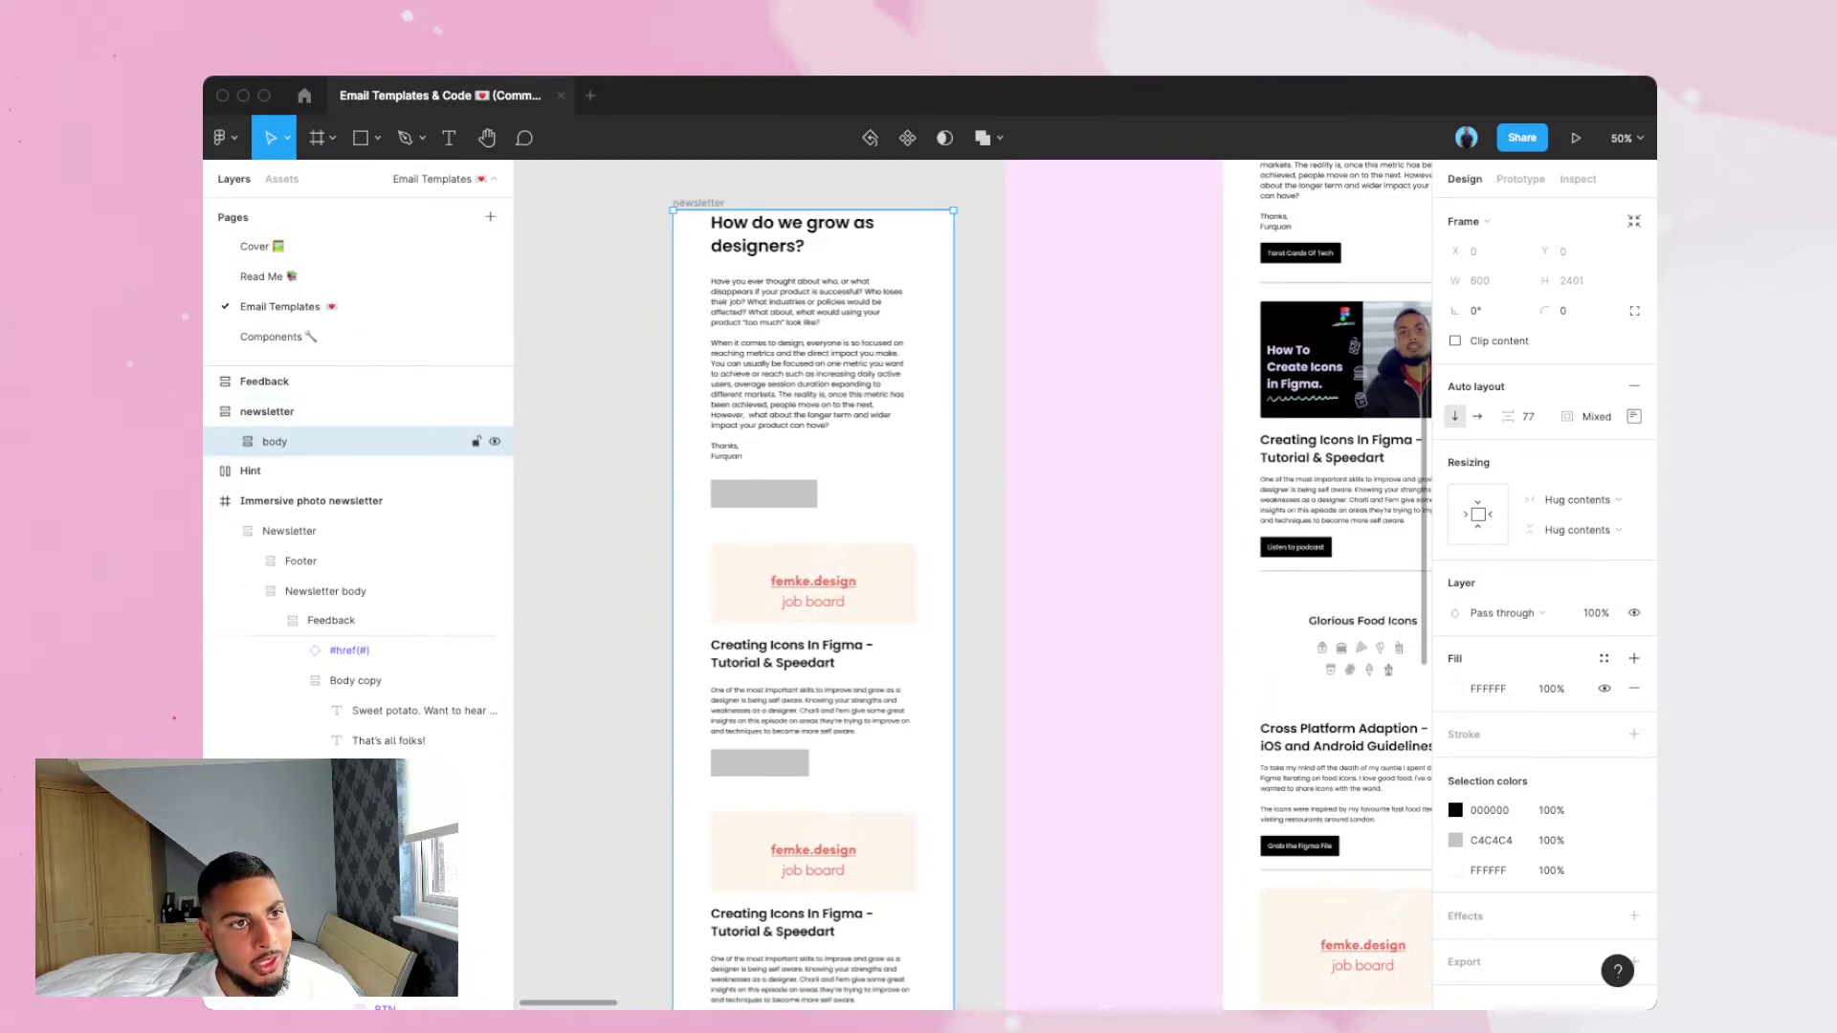
scroll(813, 583, down, 3)
scroll(814, 583, up, 4)
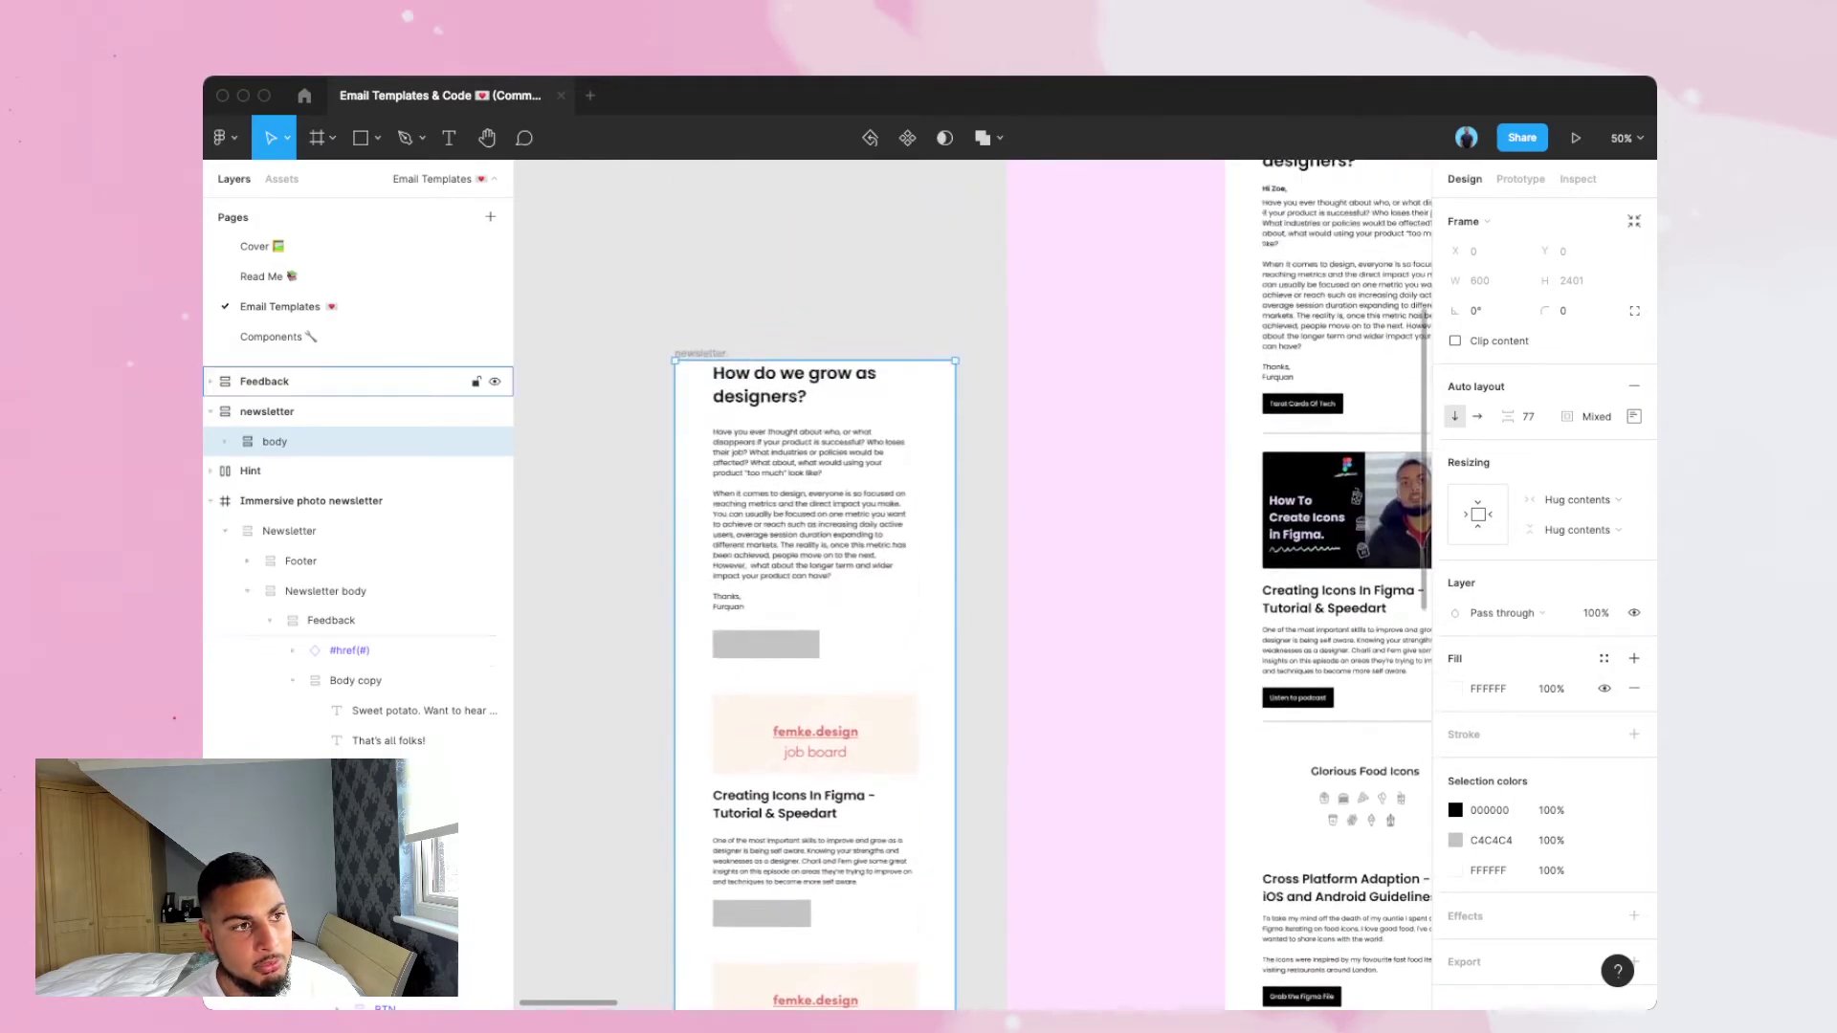
click(1634, 416)
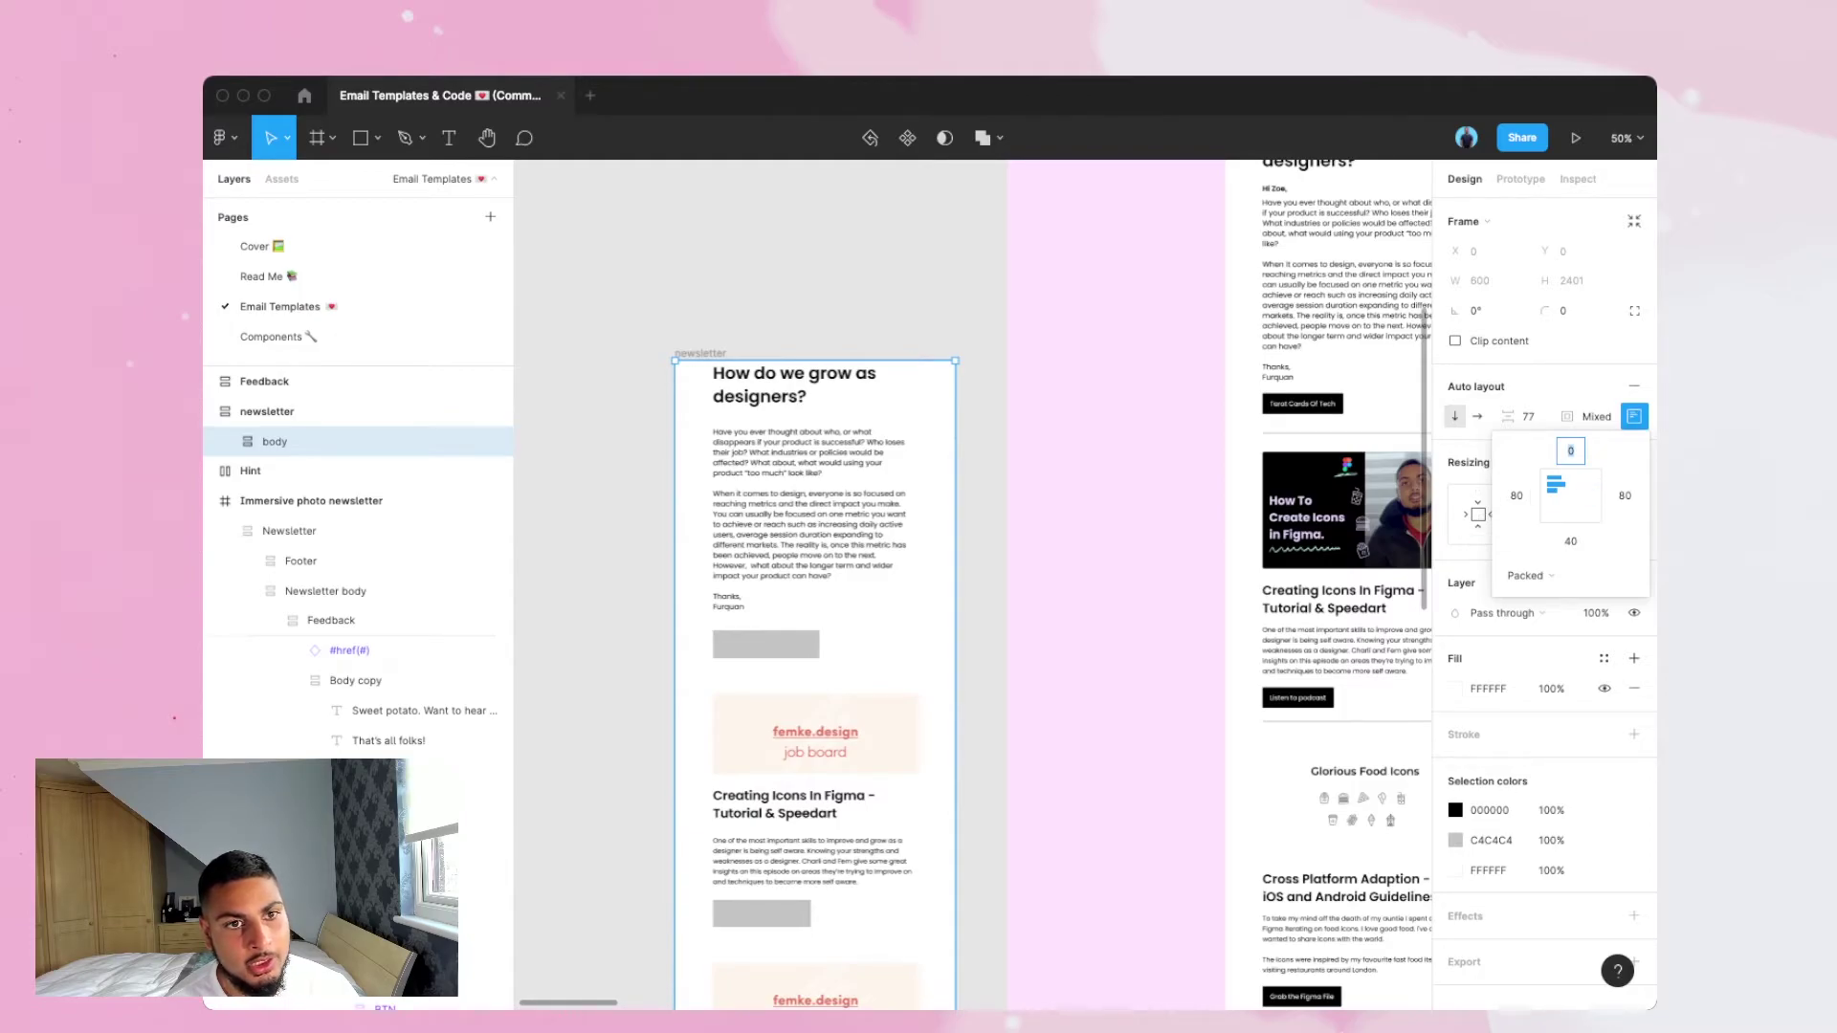
key(Escape)
Draw a header rectangle 600 wide and about 228 high directly above the newsletter frame, aligned with its side edges.
scroll(973, 583, right, 2)
scroll(973, 584, up, 2)
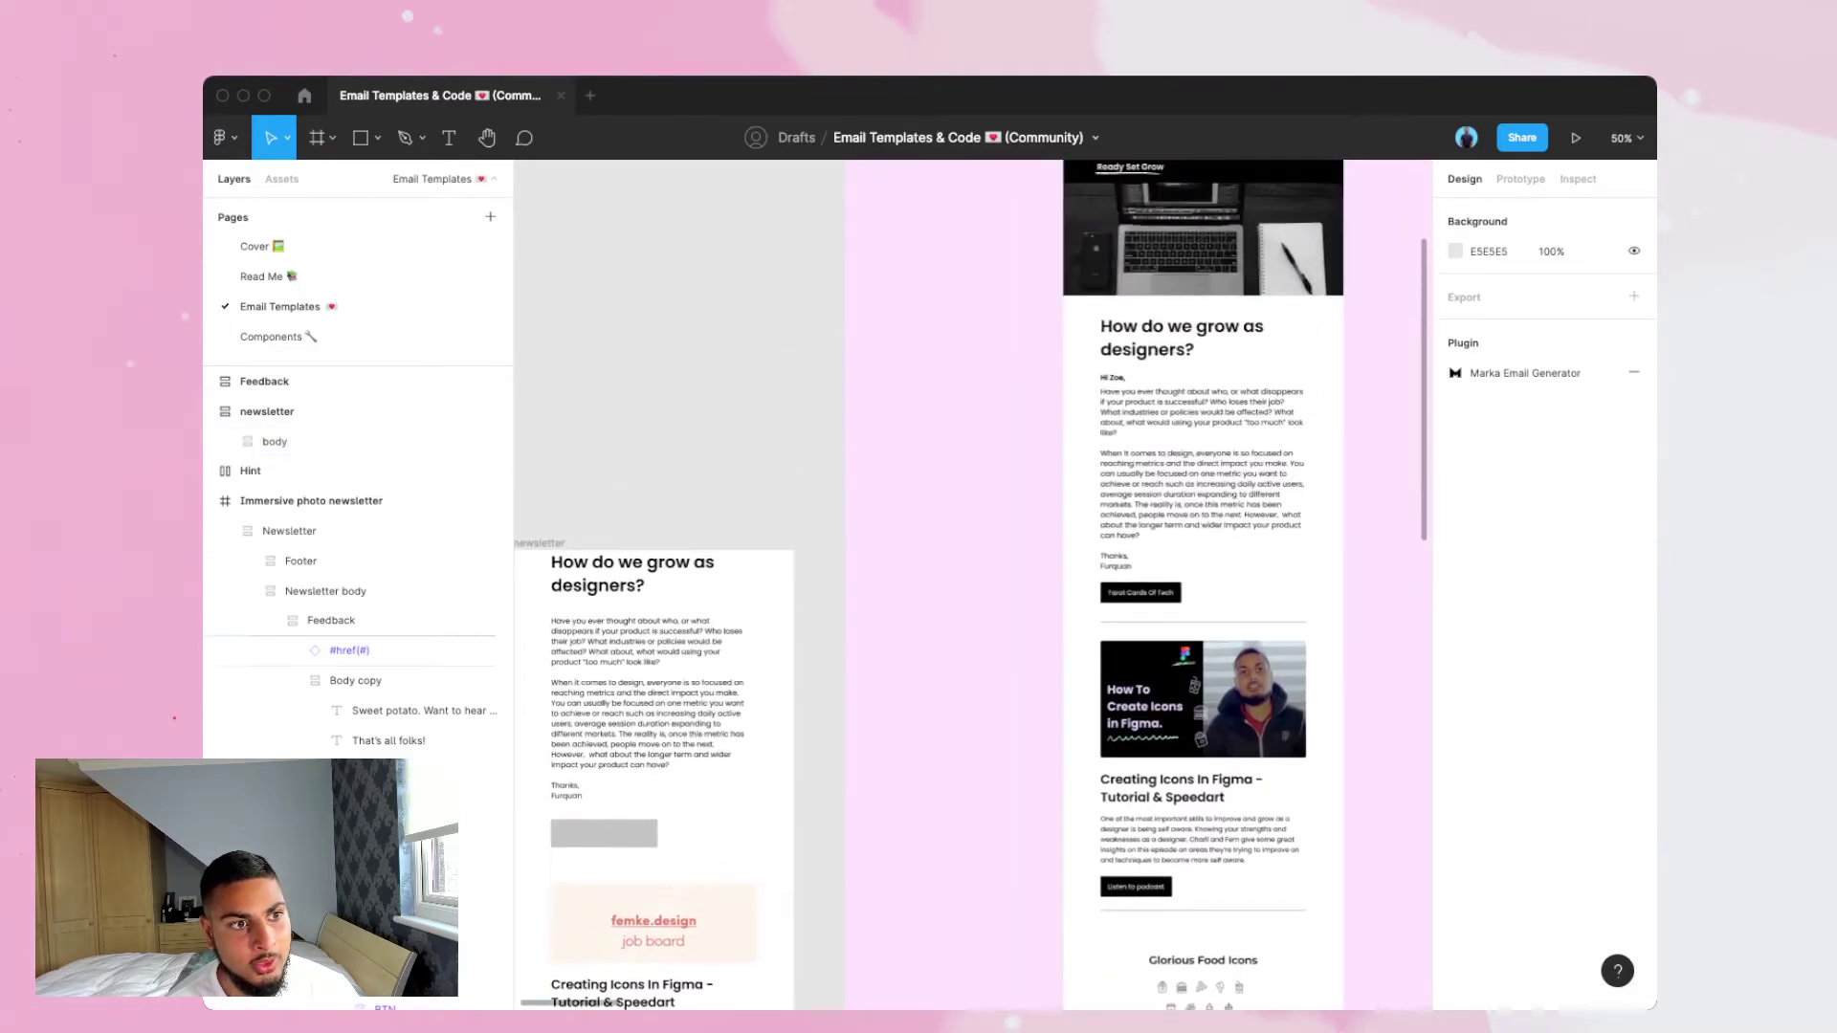
scroll(970, 585, left, 3)
key(r)
drag(643, 444, 934, 551)
text(600)
key(Return)
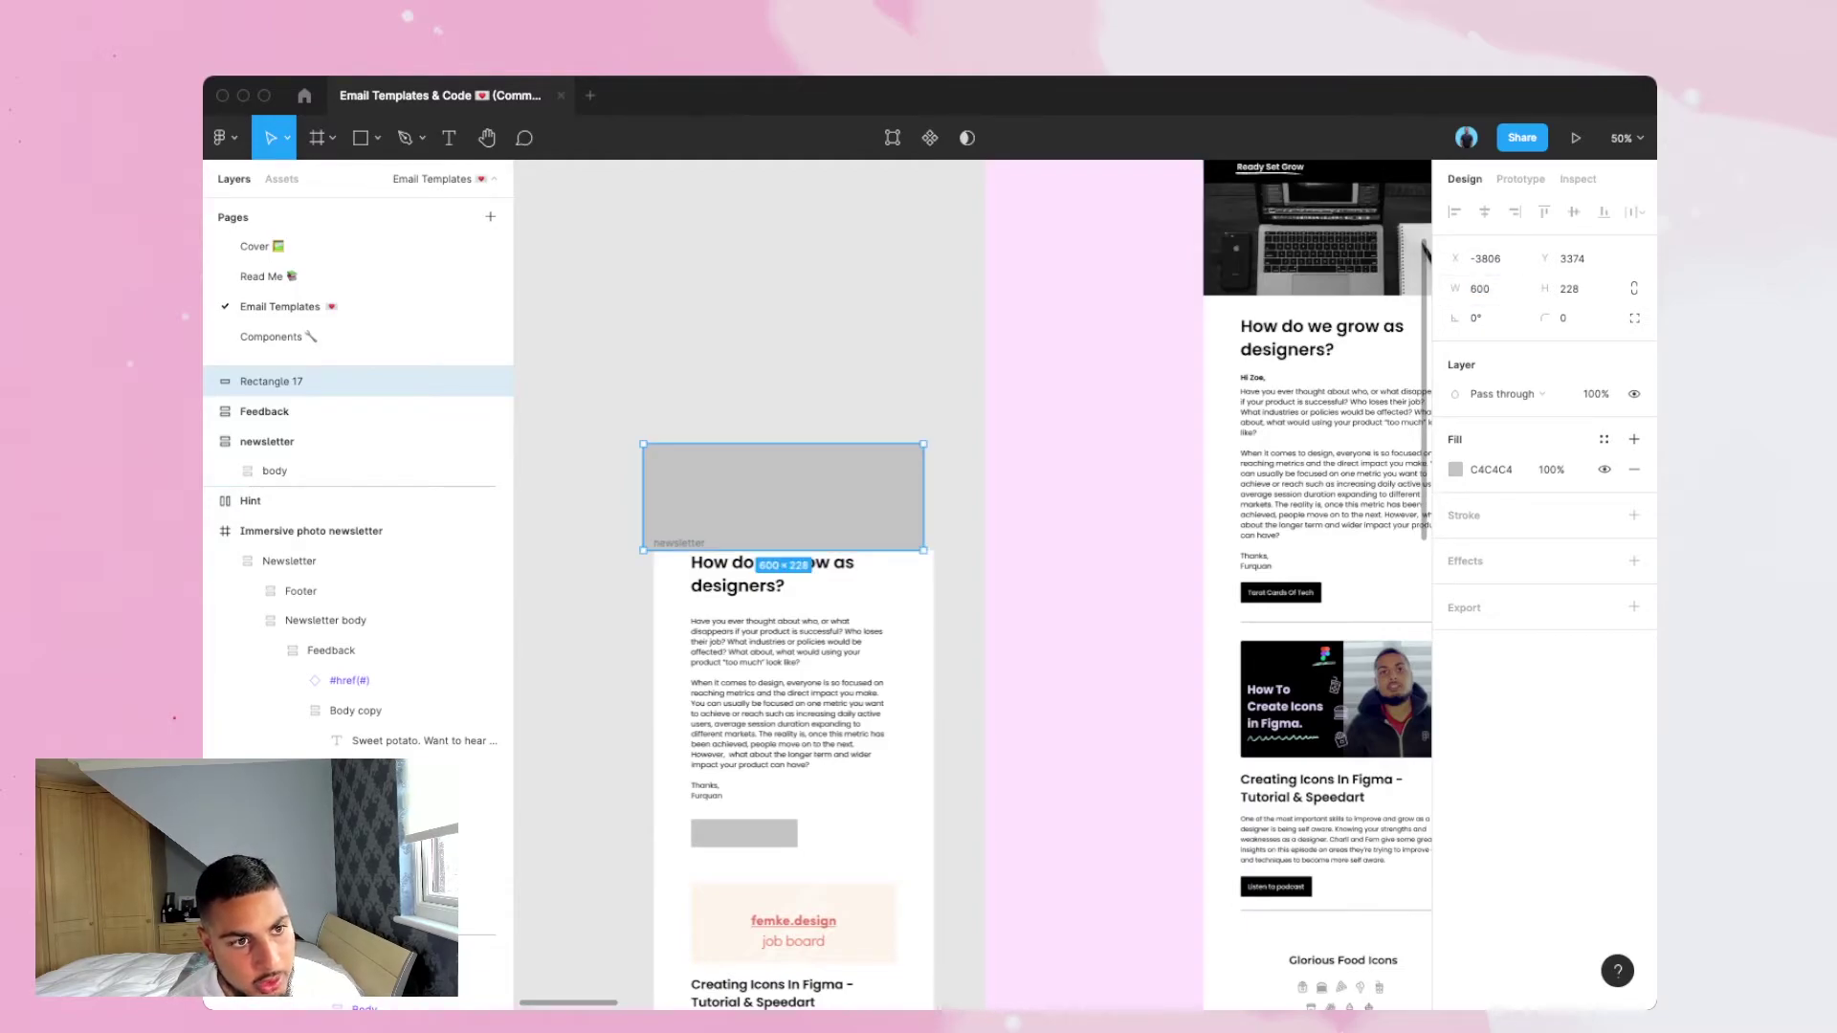
drag(783, 497, 793, 498)
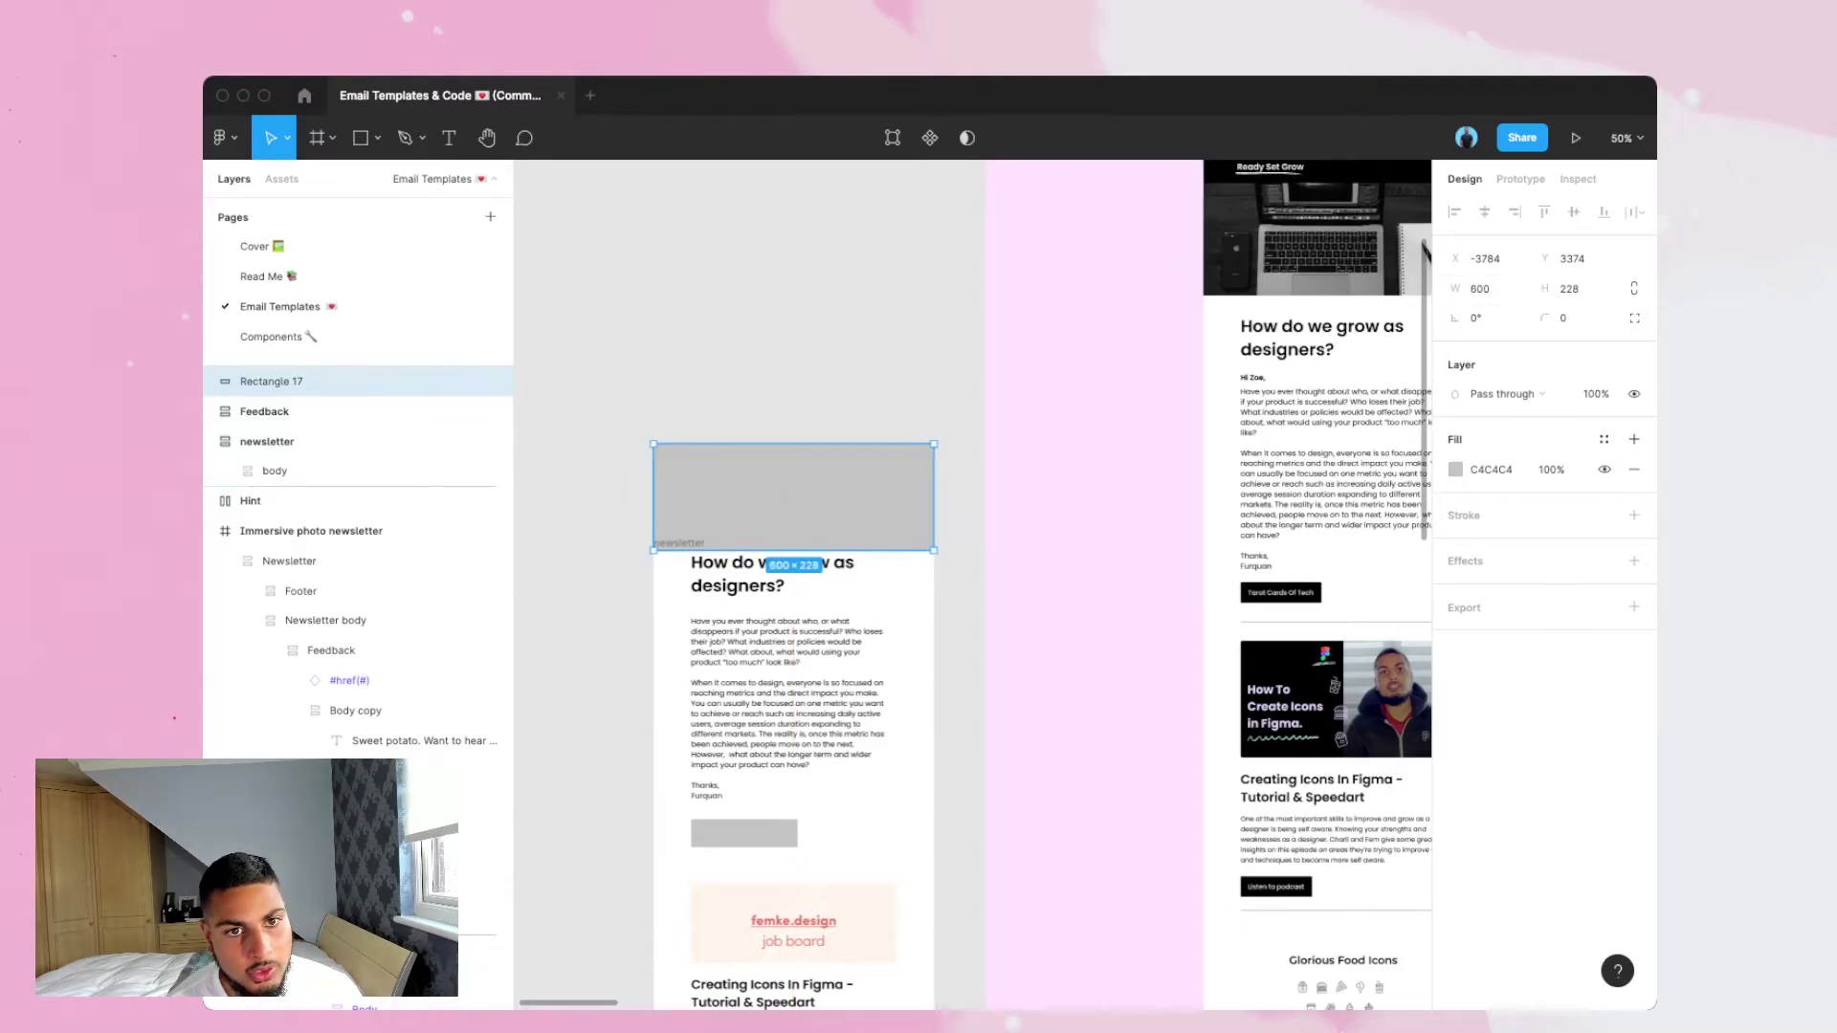
Change the header rectangle's fill type from solid to image.
click(1455, 470)
click(1242, 473)
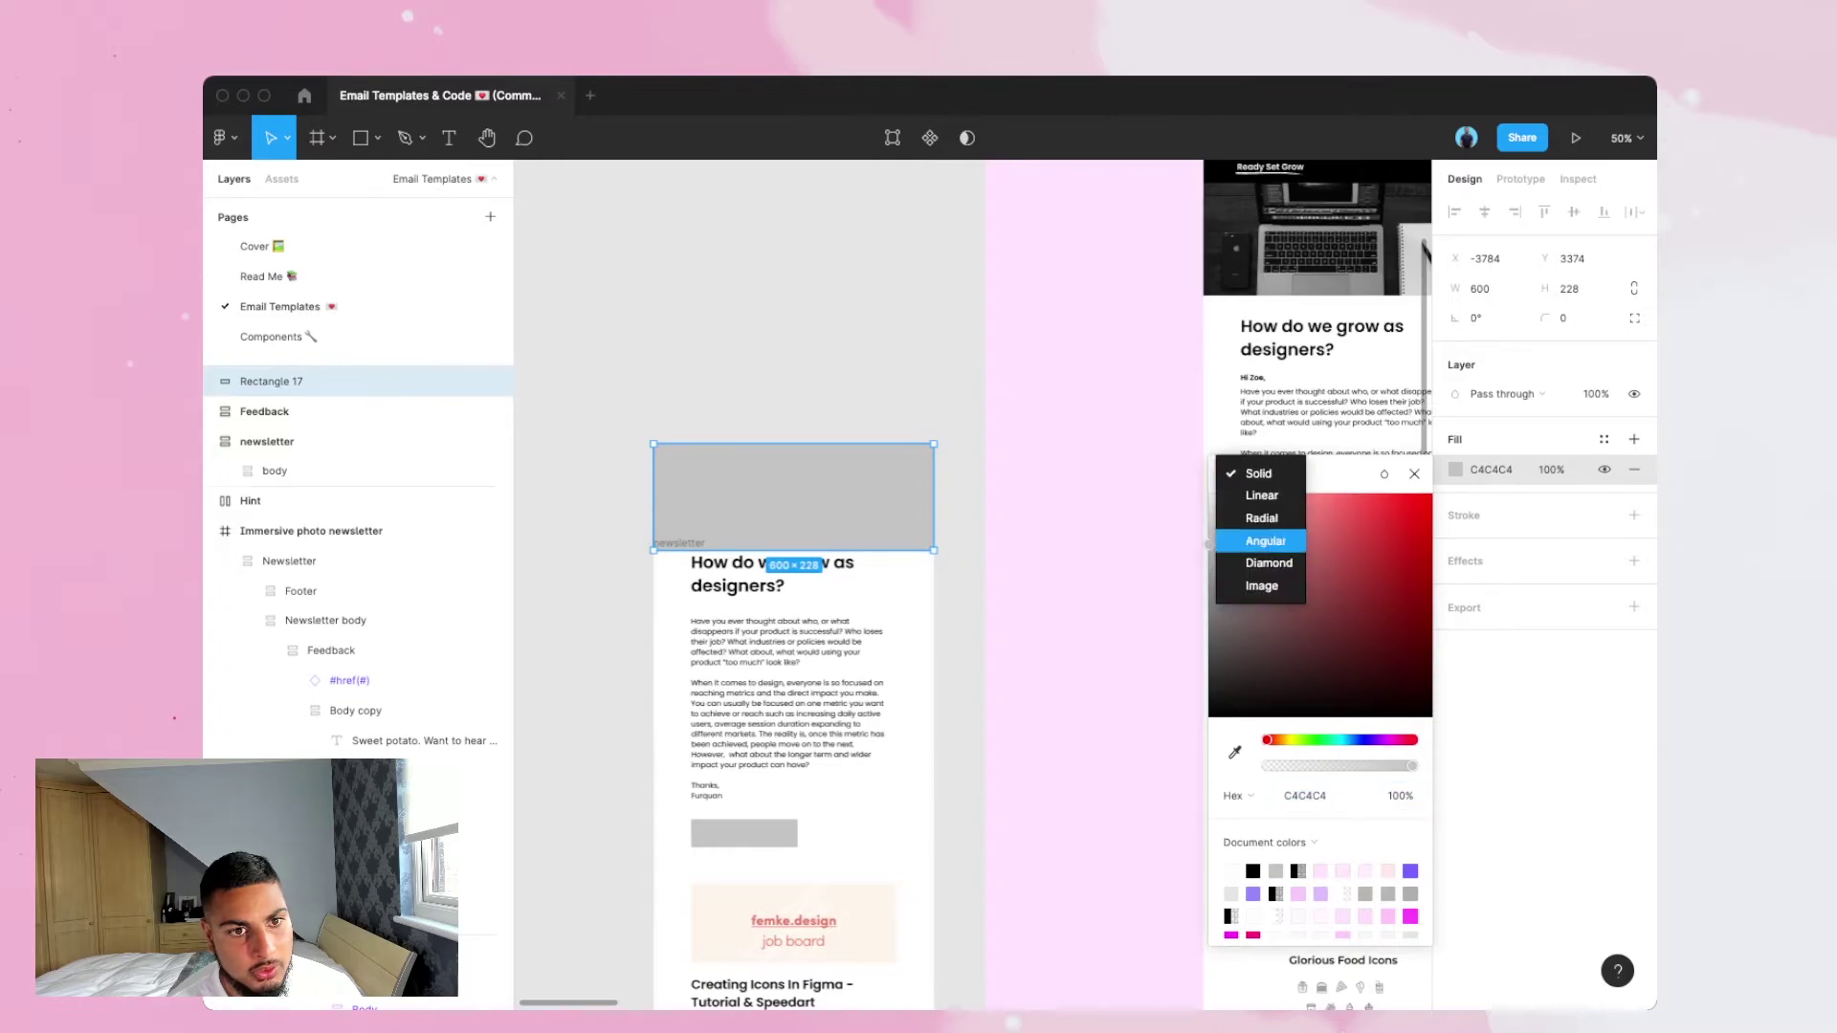
click(1261, 585)
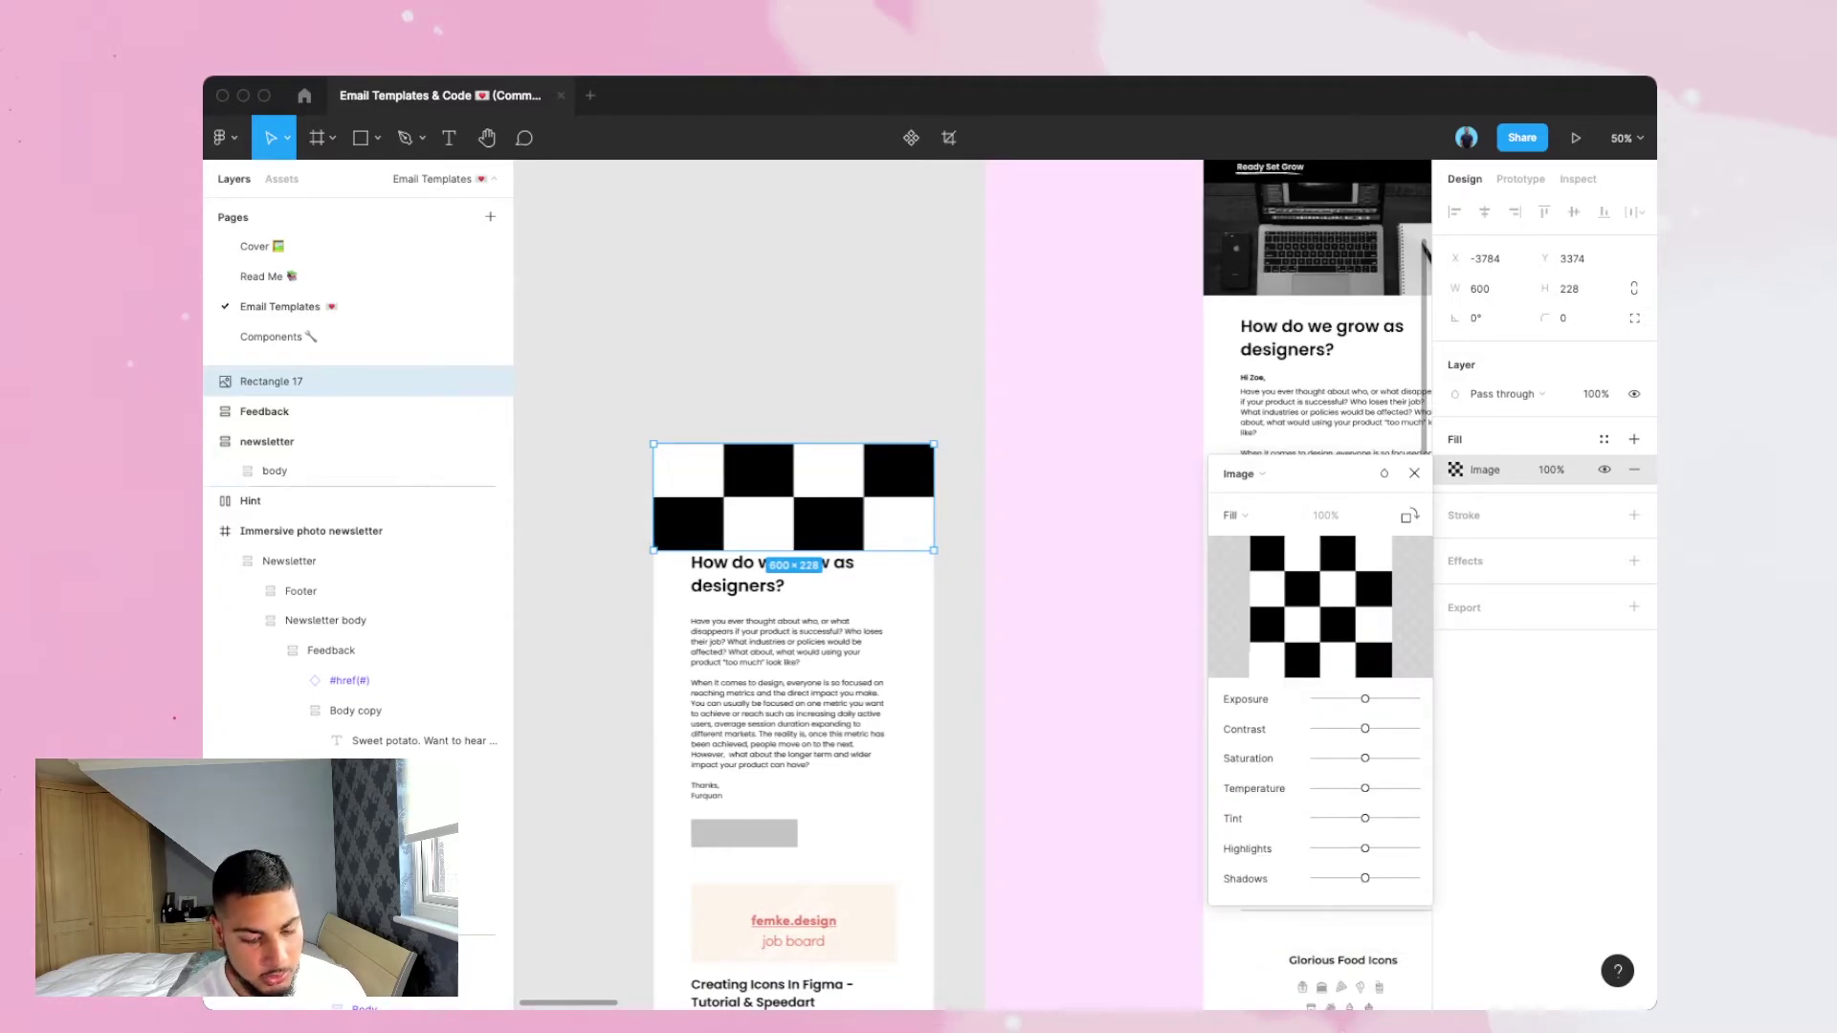
Use the Unsplash plugin's animal search to fill the header rectangle with the sea turtle photo, and close the plugin.
key(super+slash)
text(uns)
key(Return)
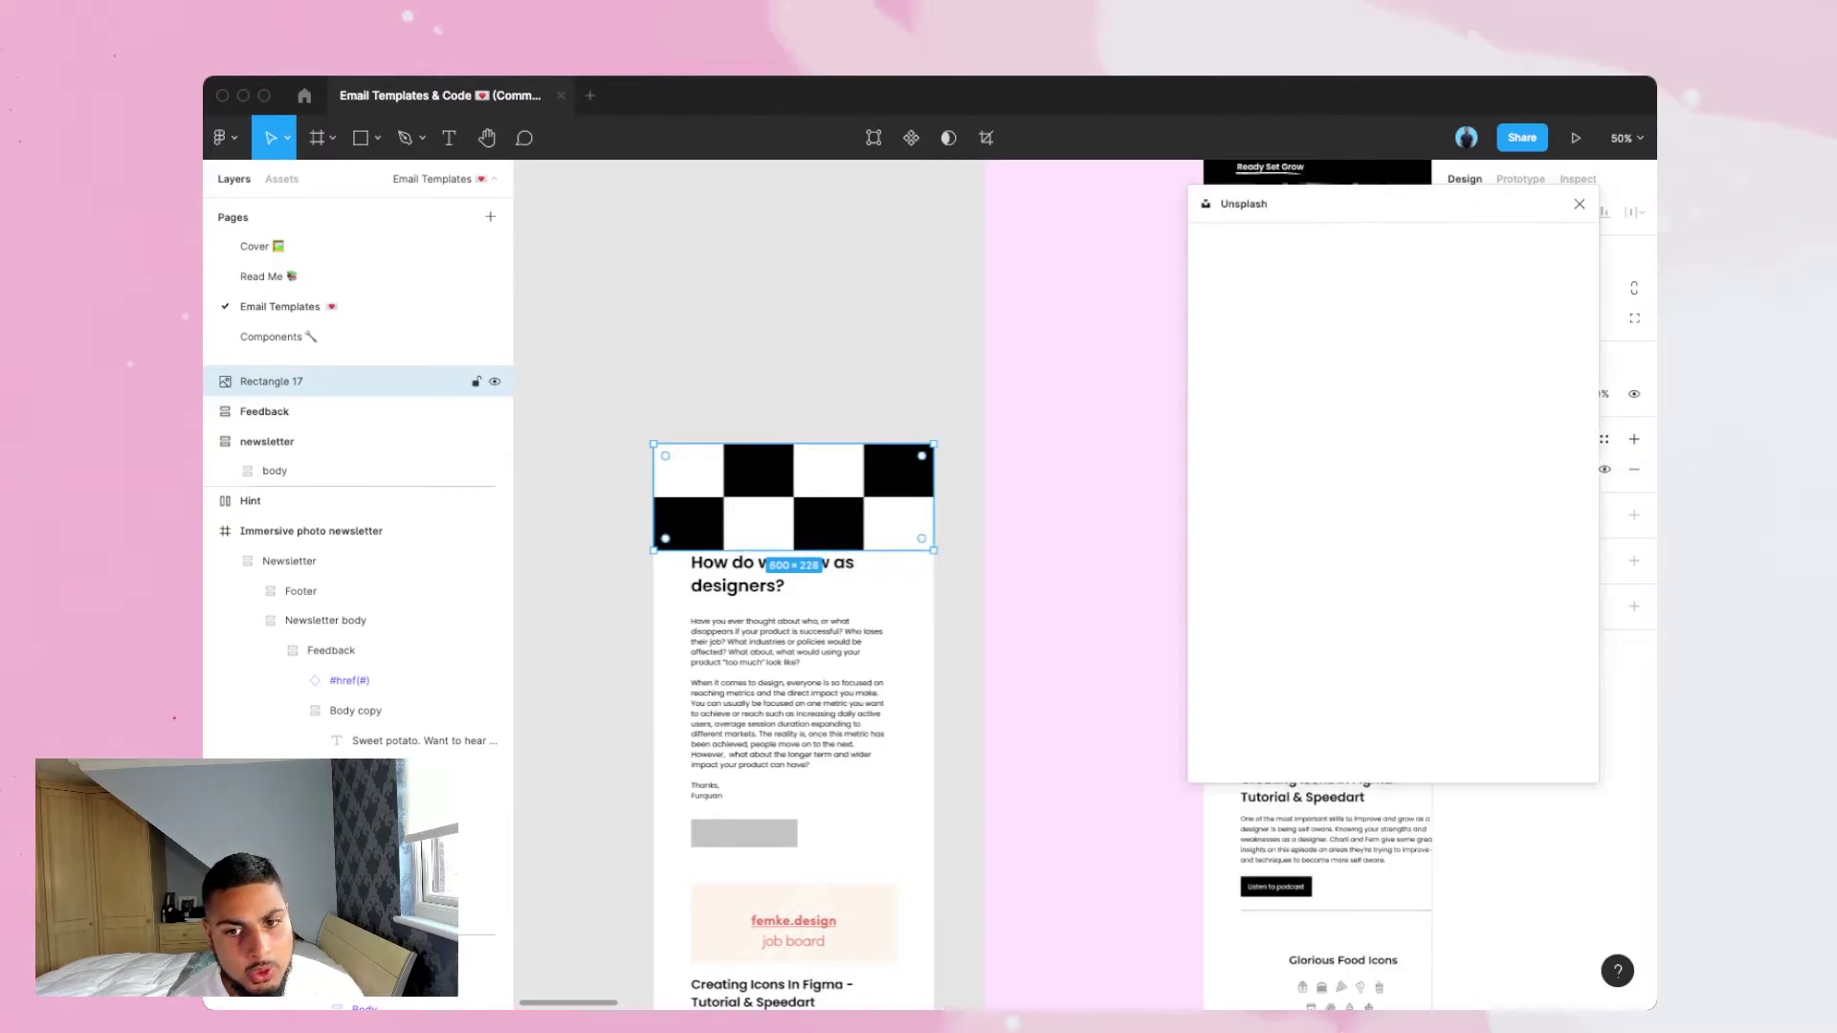
click(1309, 343)
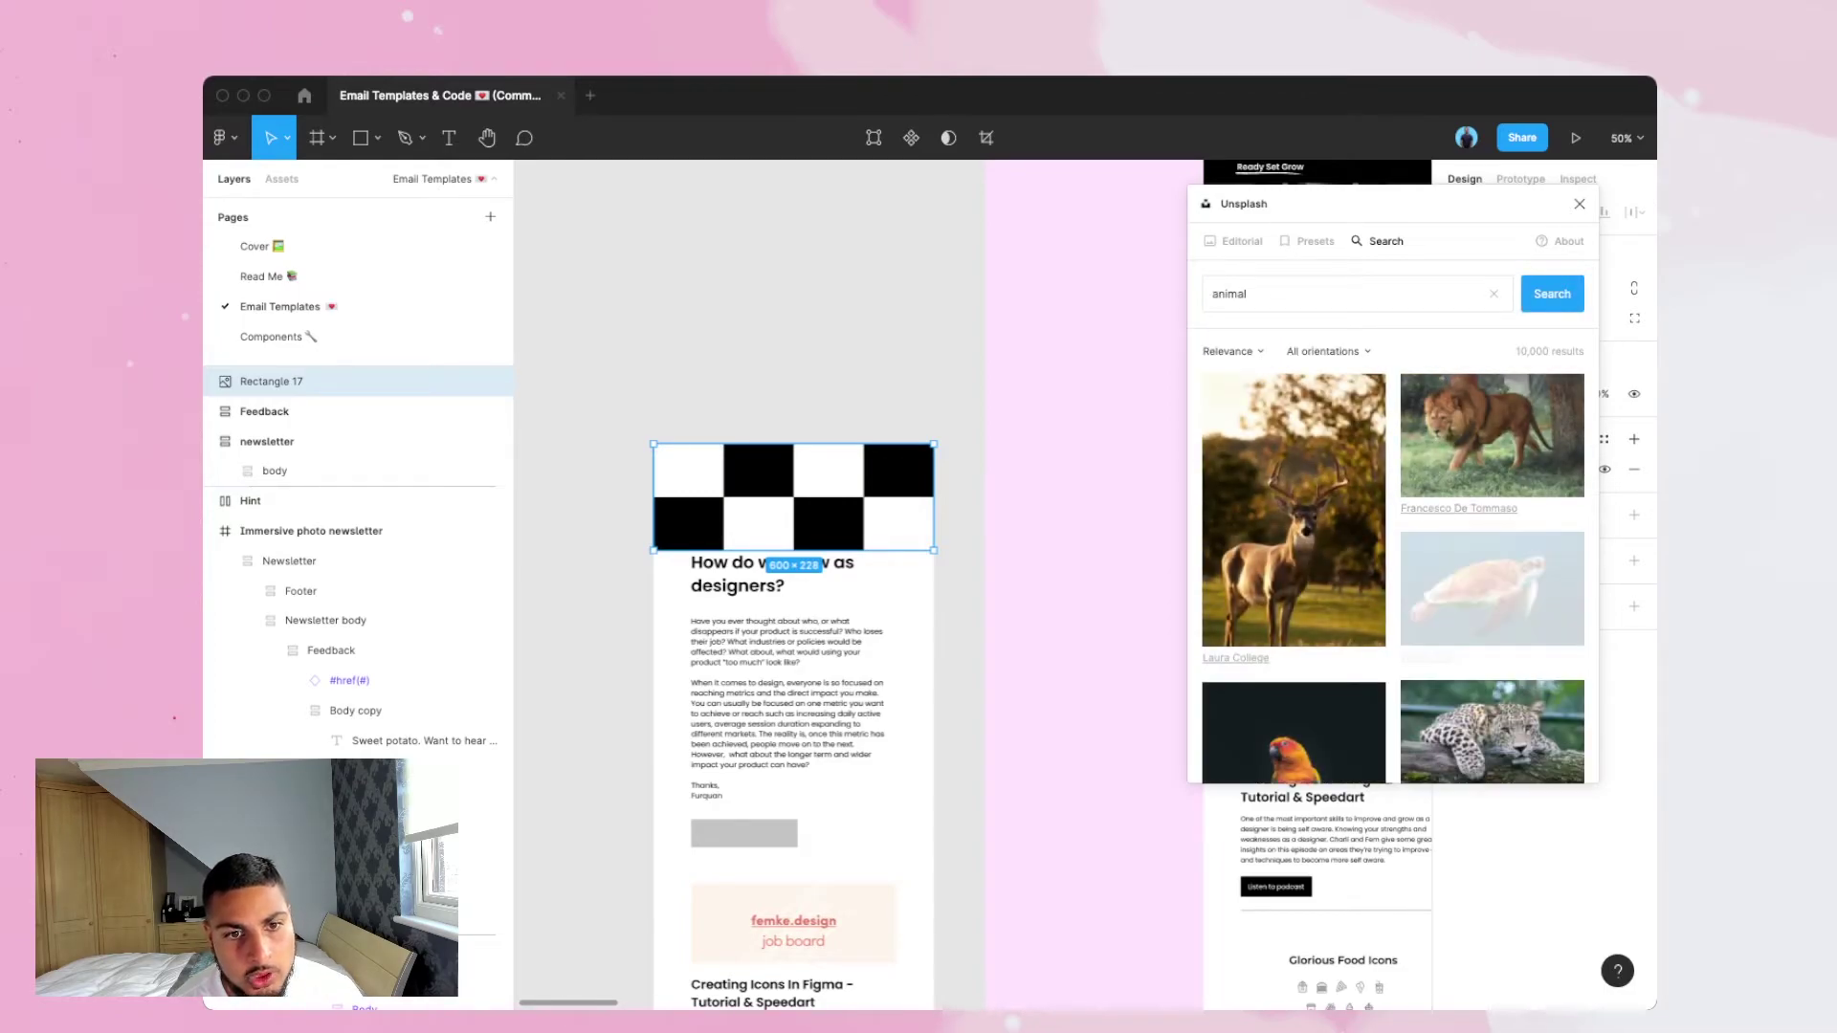
click(1493, 589)
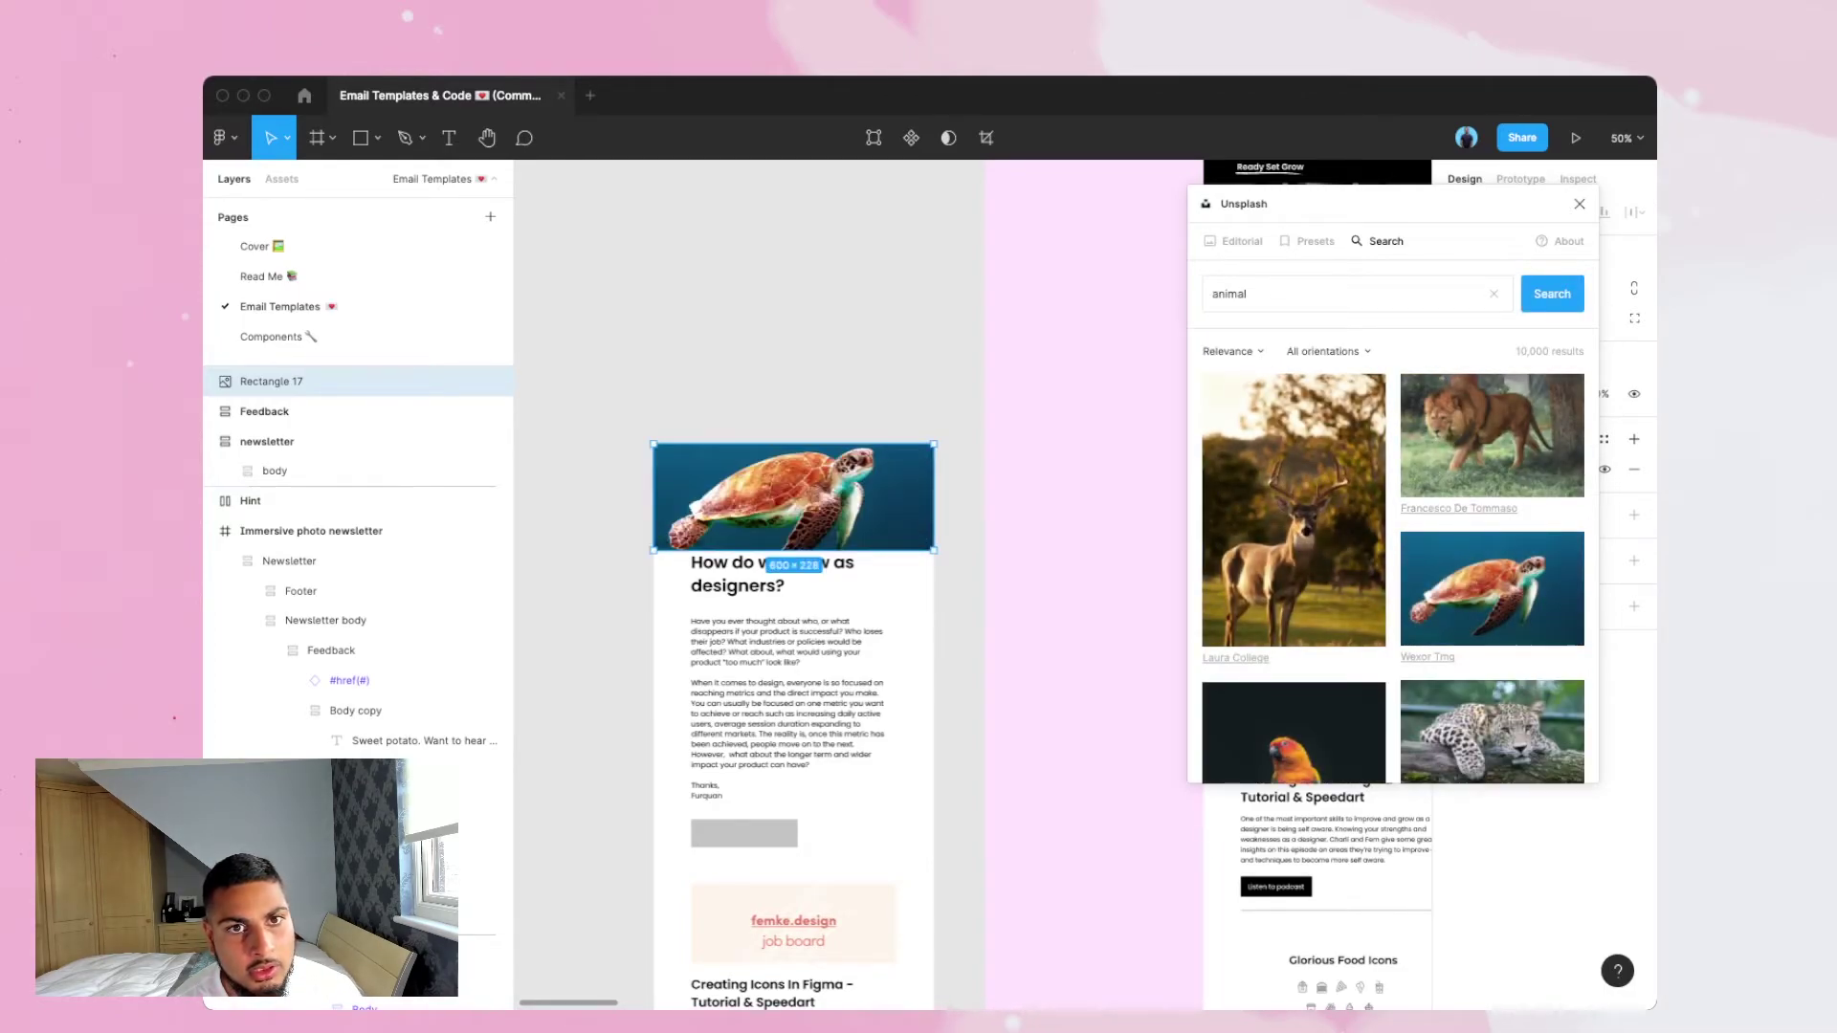
click(1579, 203)
Lower the header image fill's saturation to its minimum to turn the turtle photo black and white.
click(1455, 470)
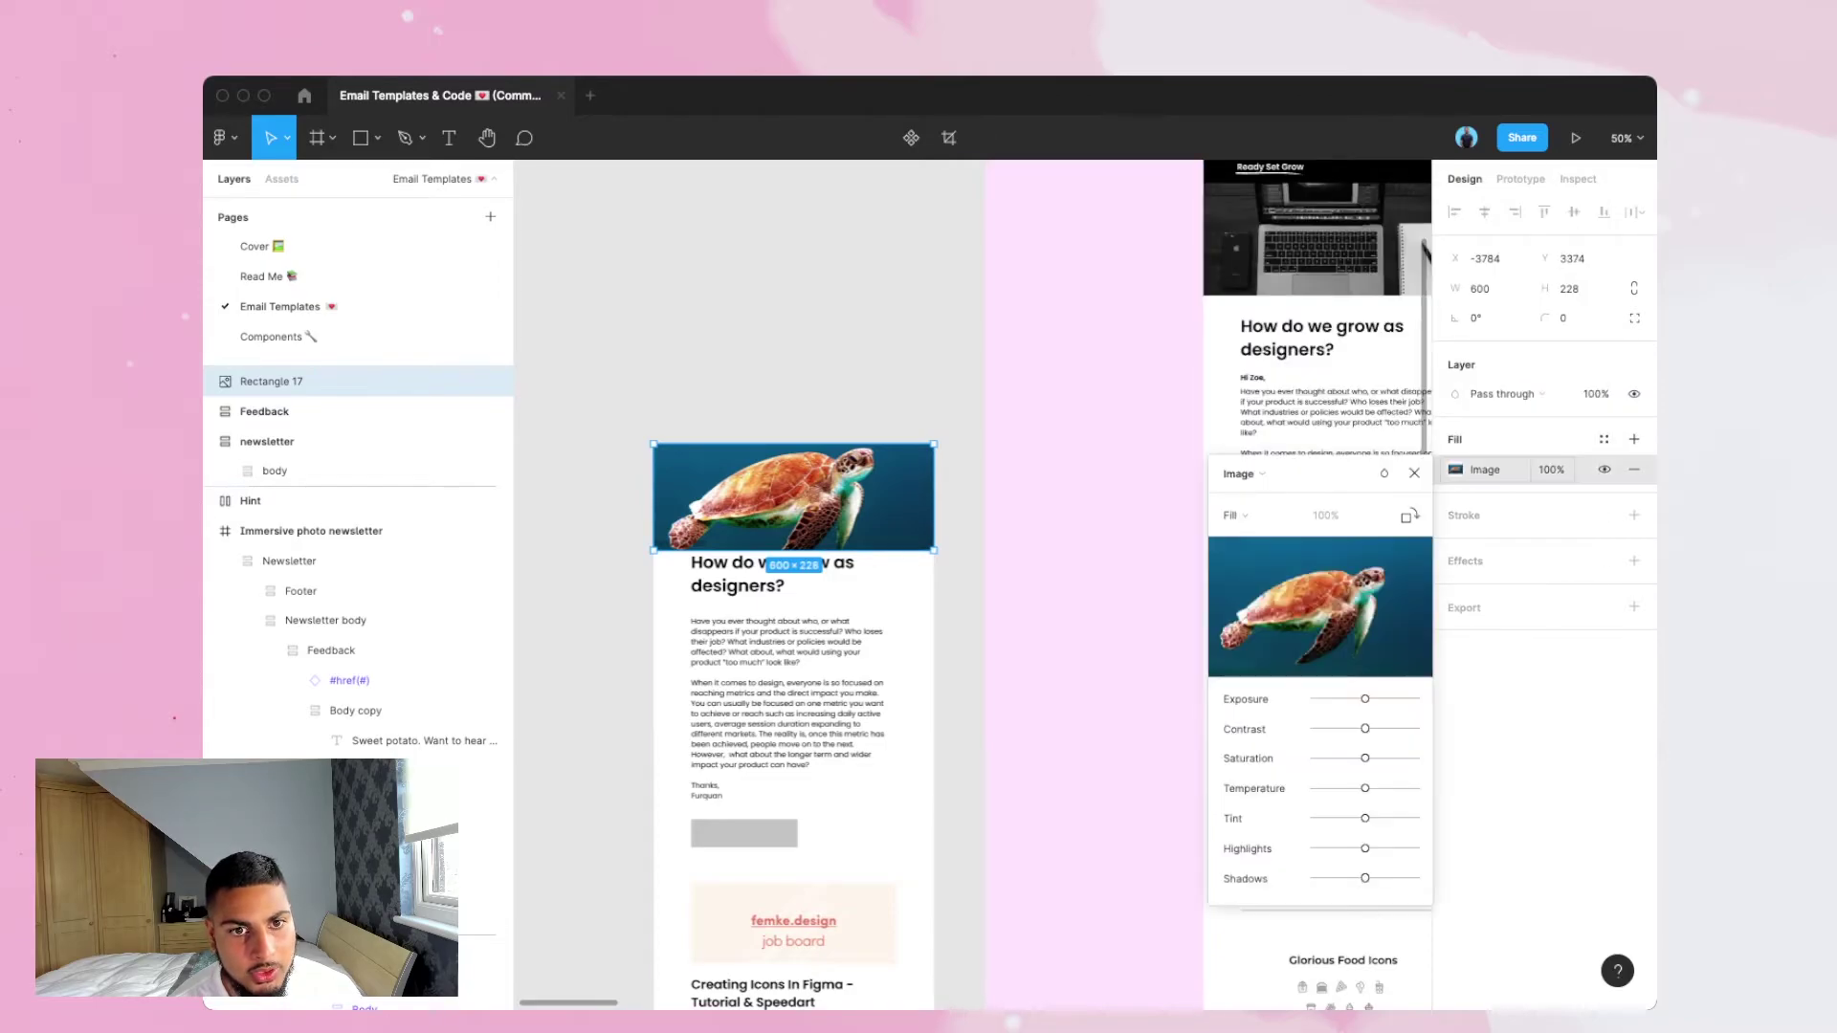
drag(1364, 758, 1310, 758)
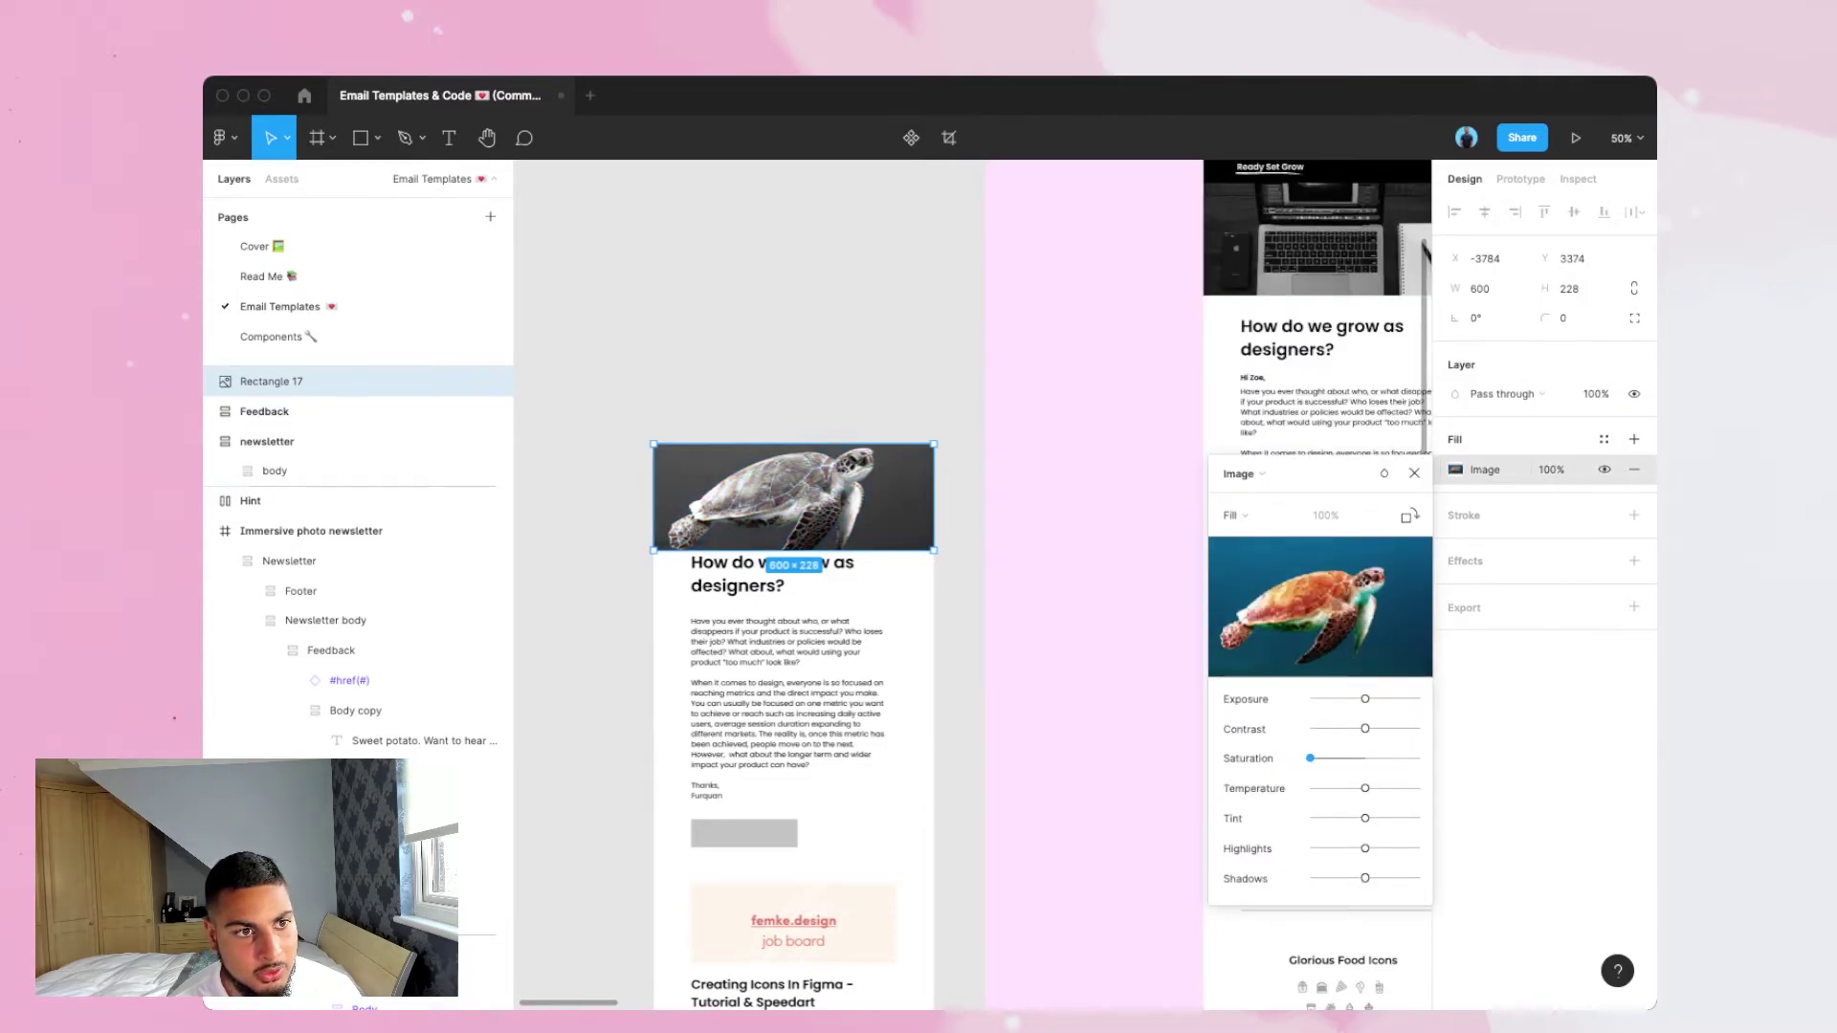
click(1414, 473)
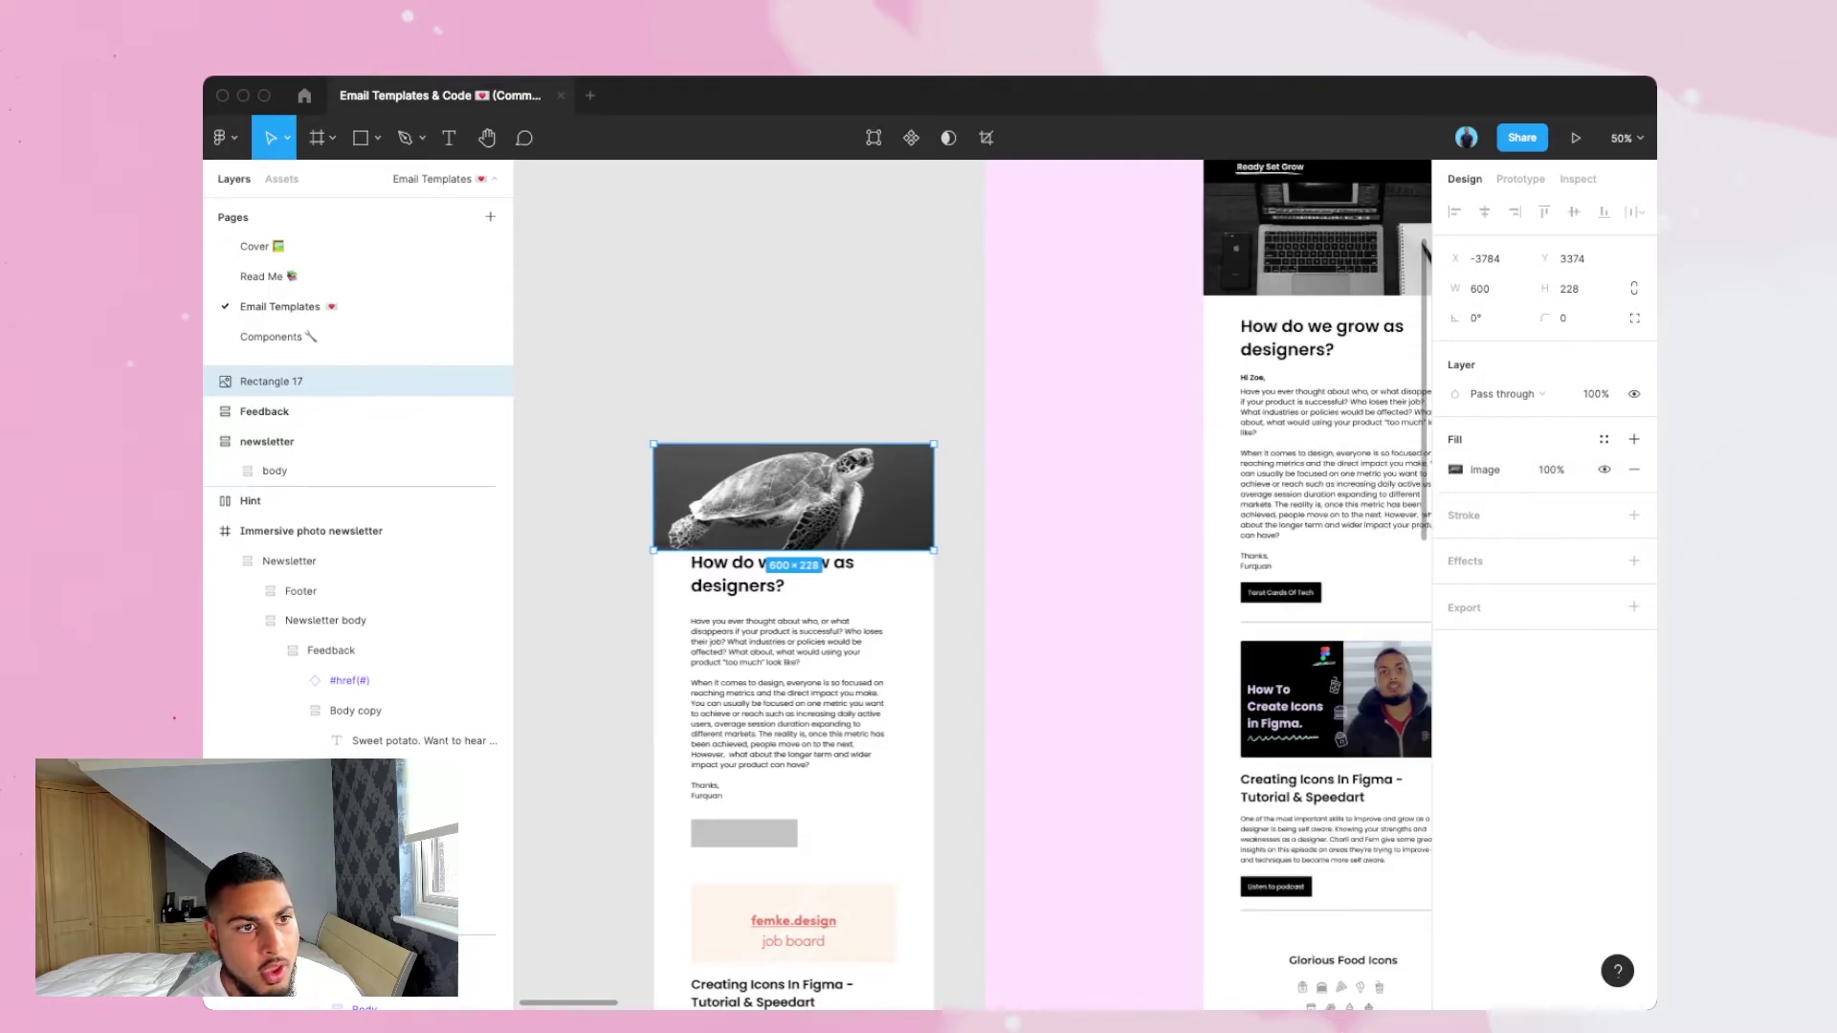
Move the header image up clear of the newsletter frame and wrap it in an auto layout frame with 0 padding.
drag(793, 497, 794, 457)
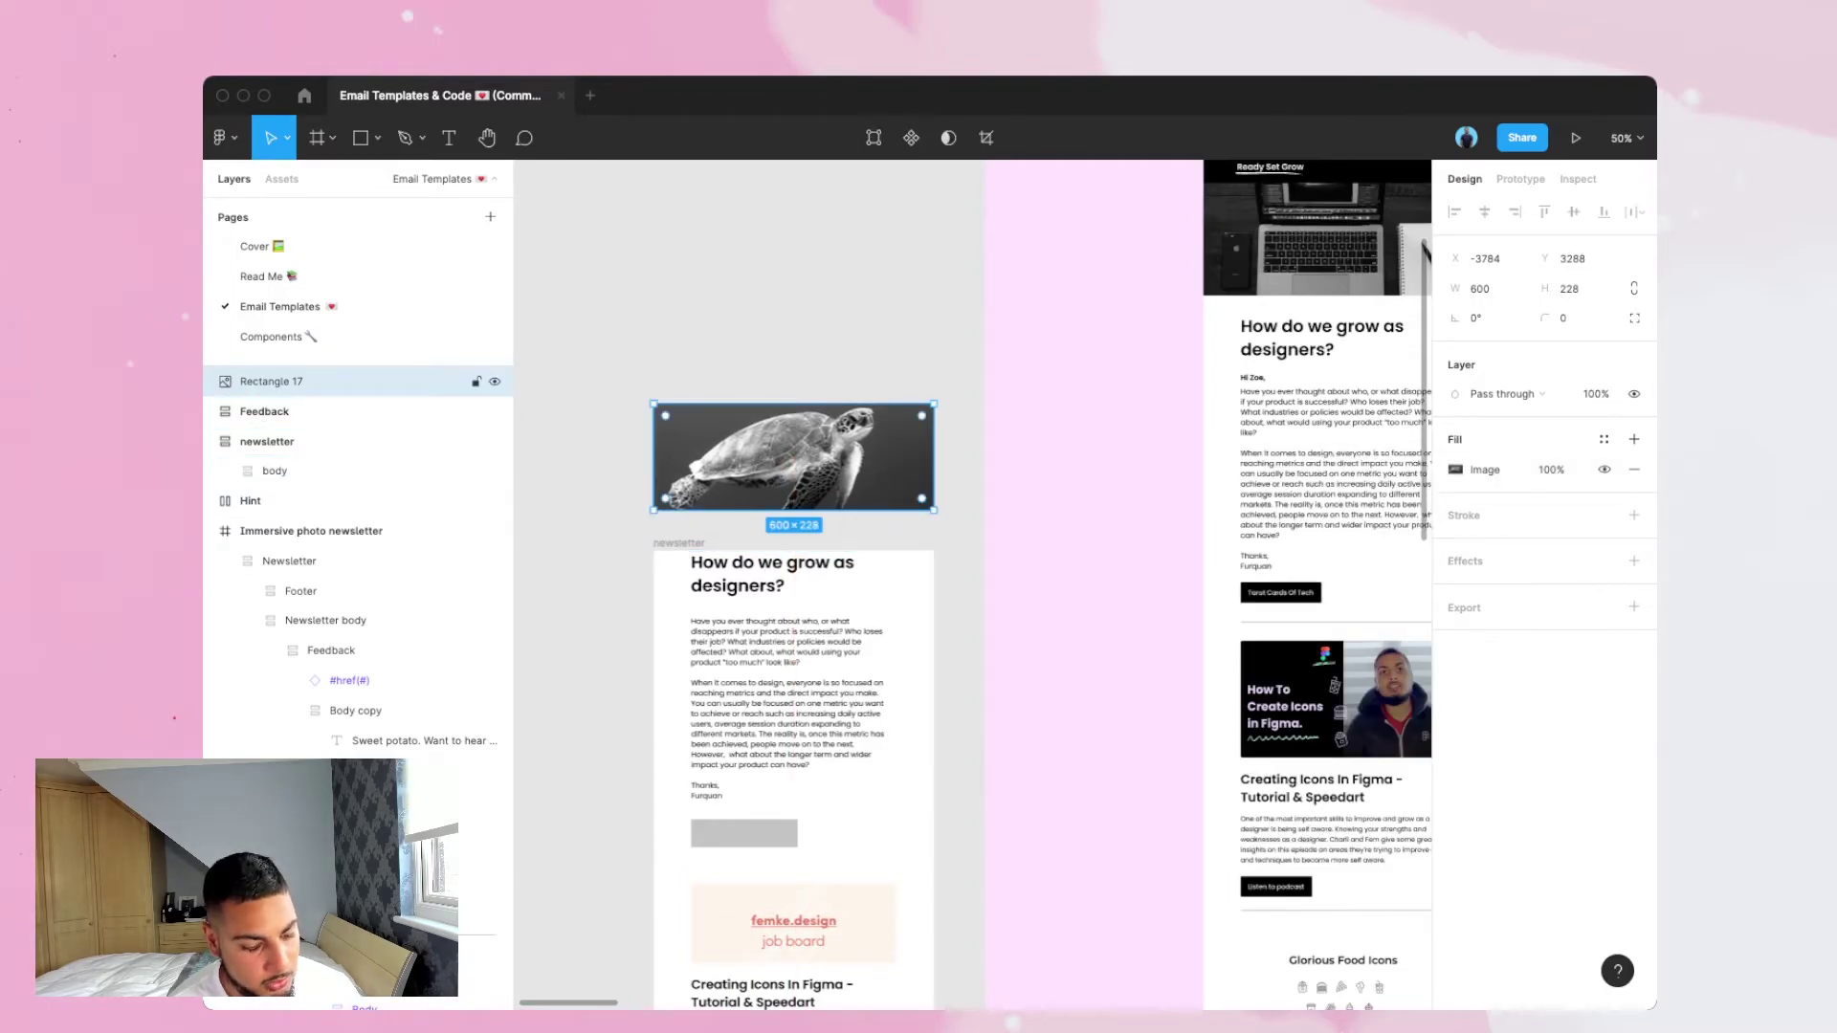
key(shift+a)
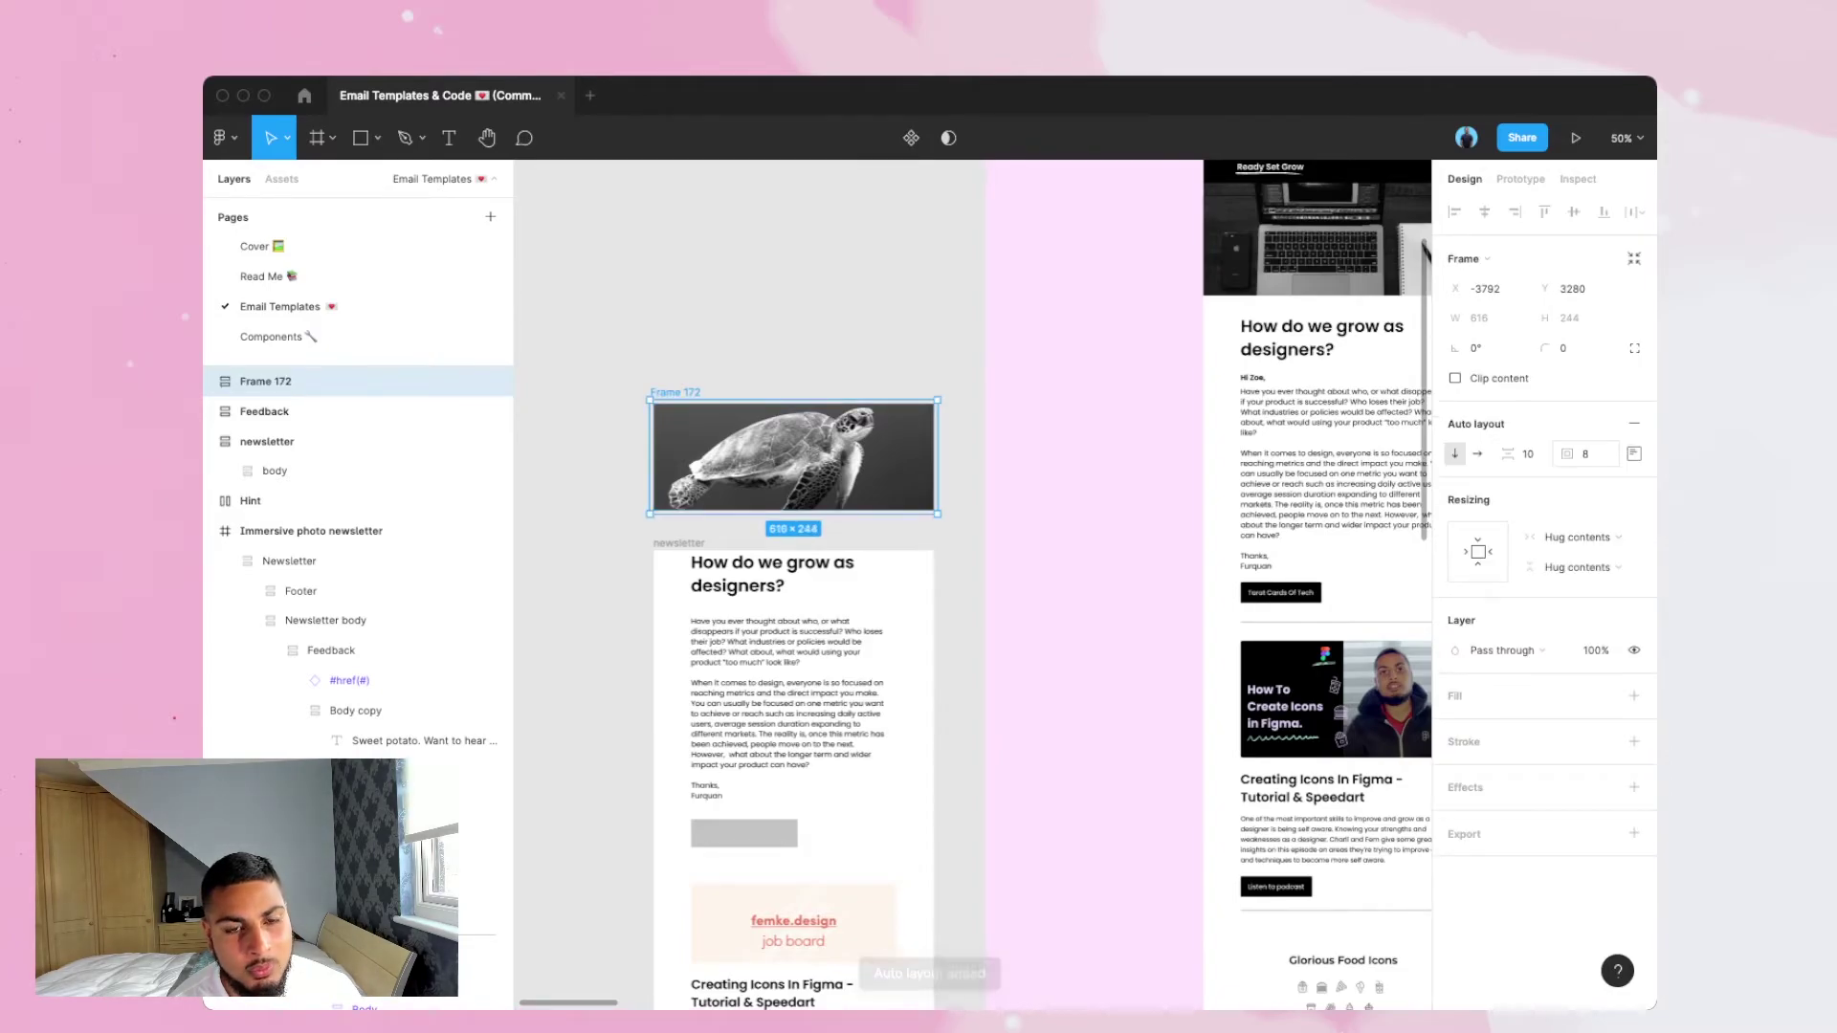
click(1590, 454)
key(super+a)
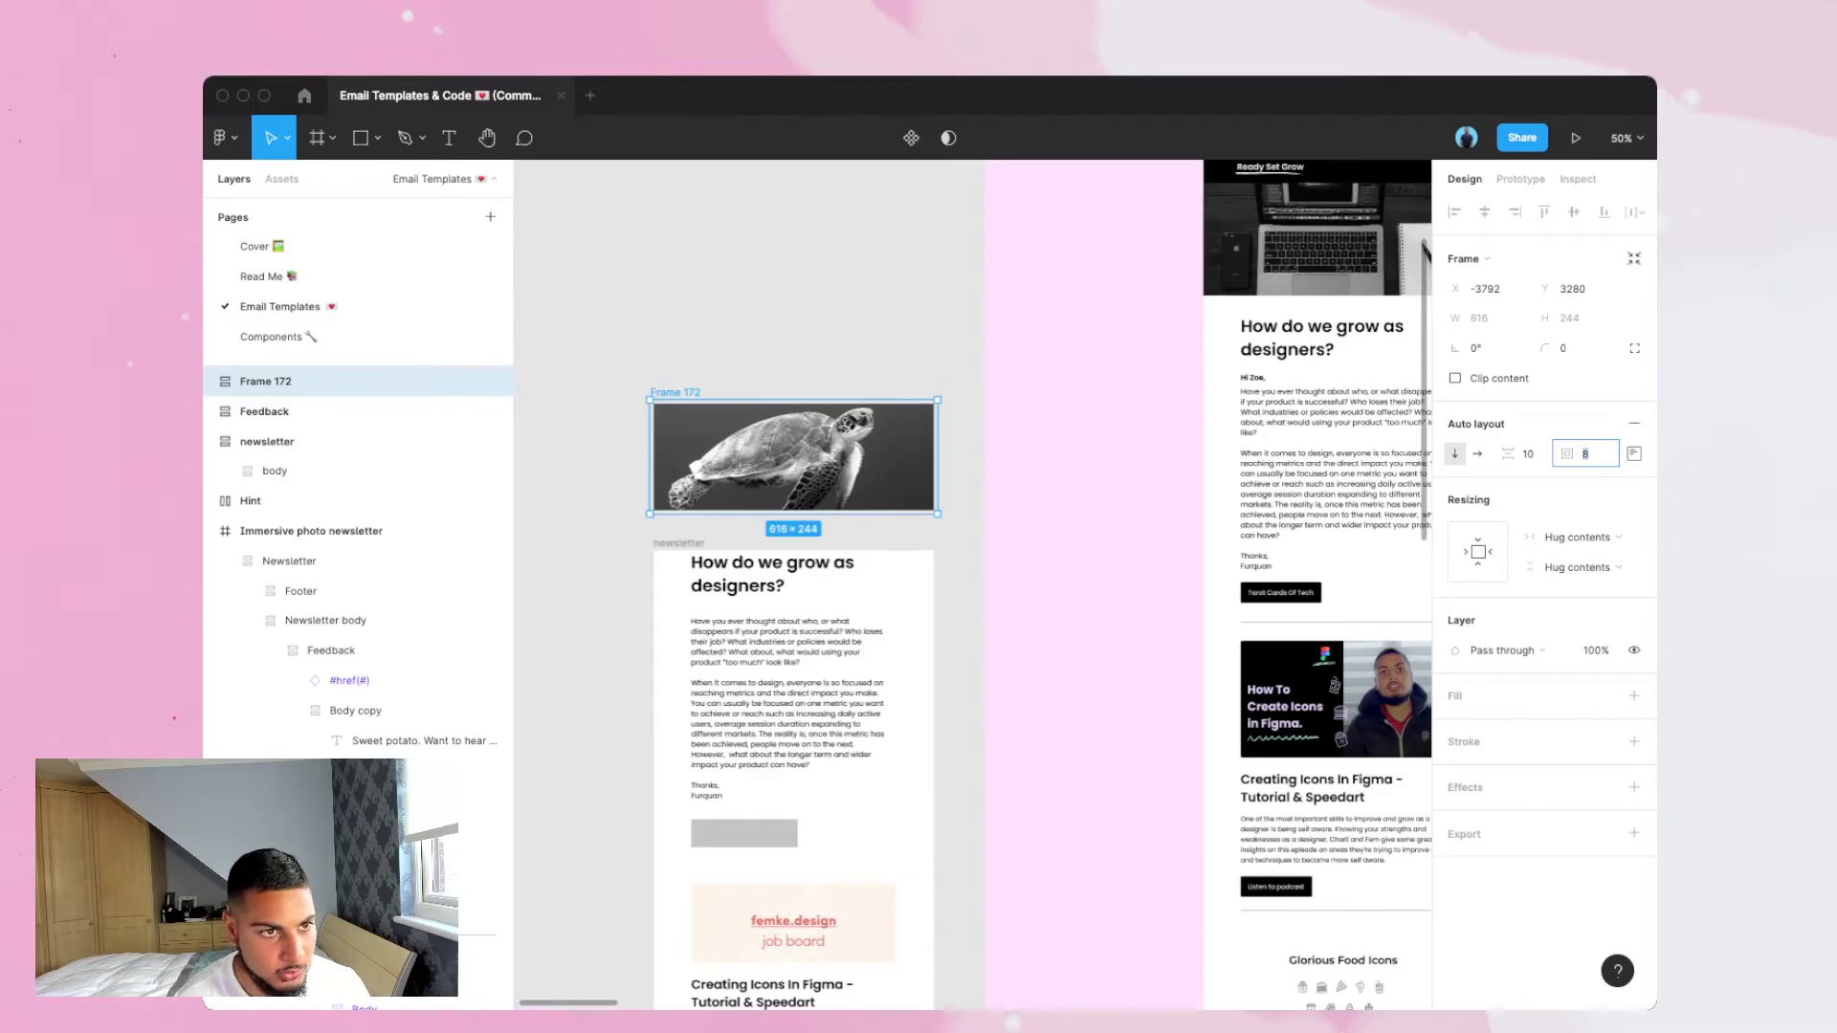
text(0)
key(Return)
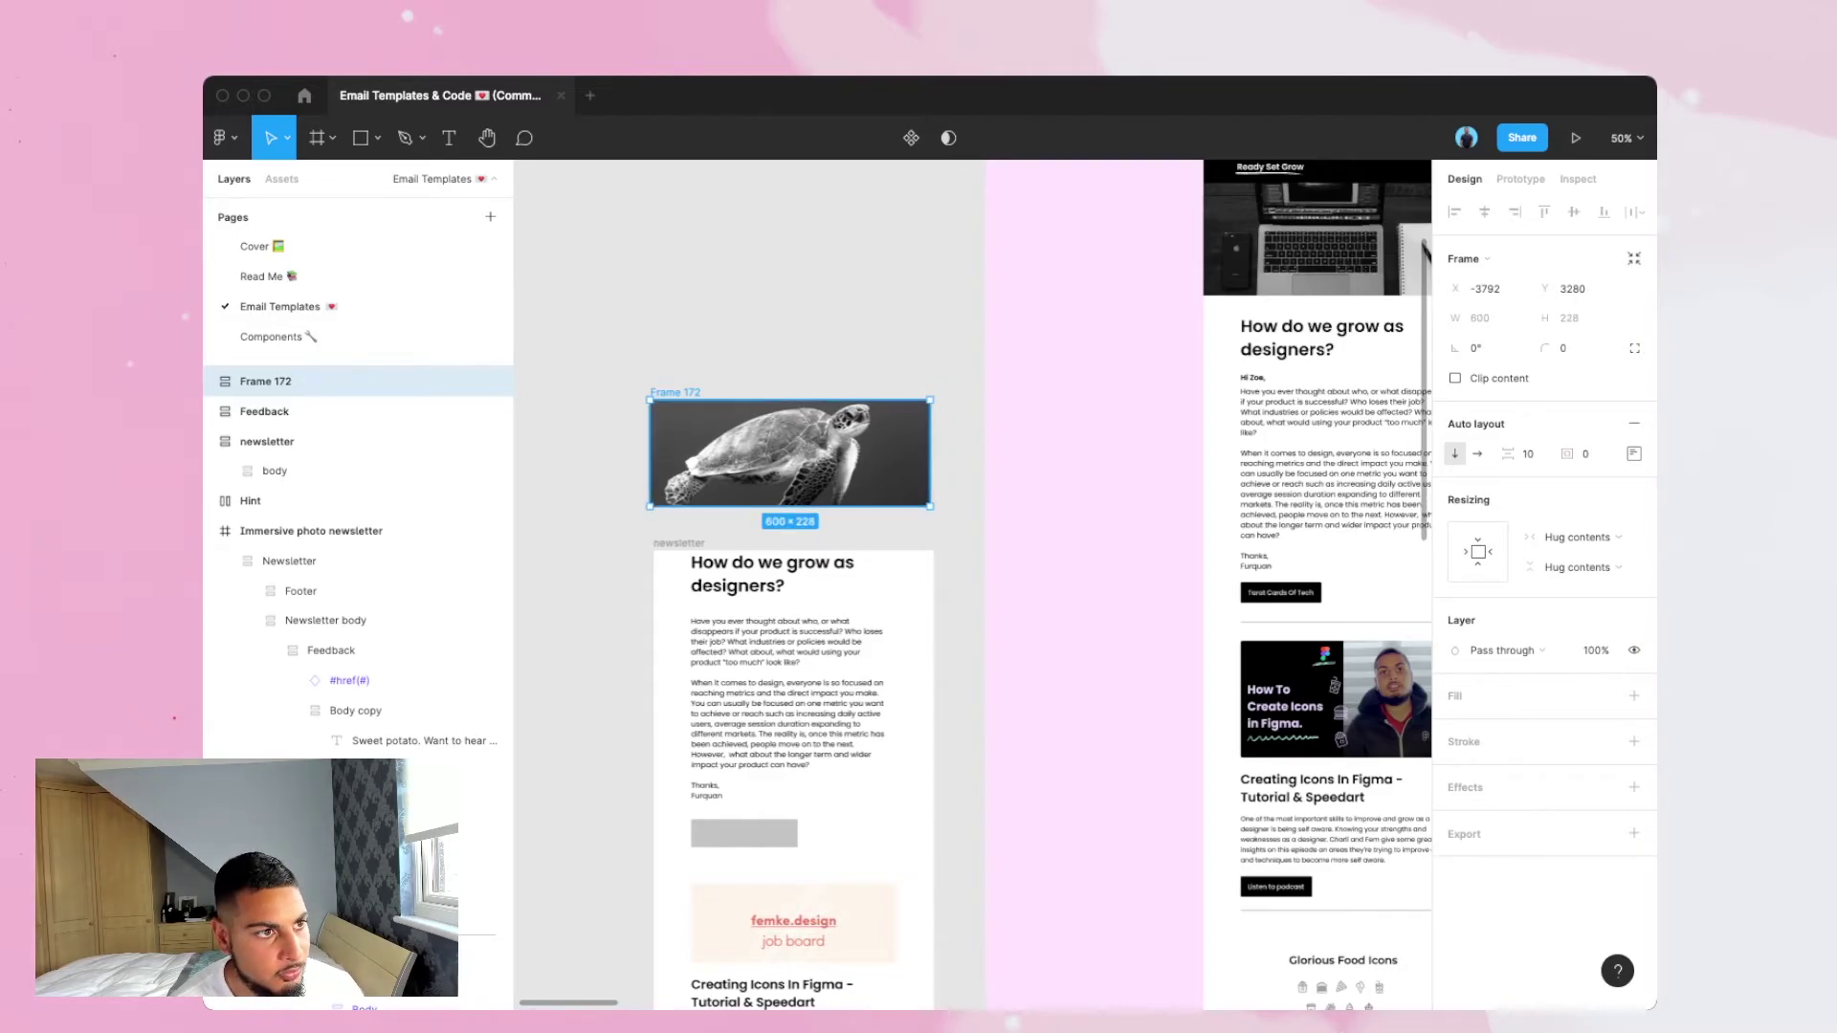
Nest the header image frame inside the newsletter frame and reorder it above the body.
drag(358, 381, 354, 445)
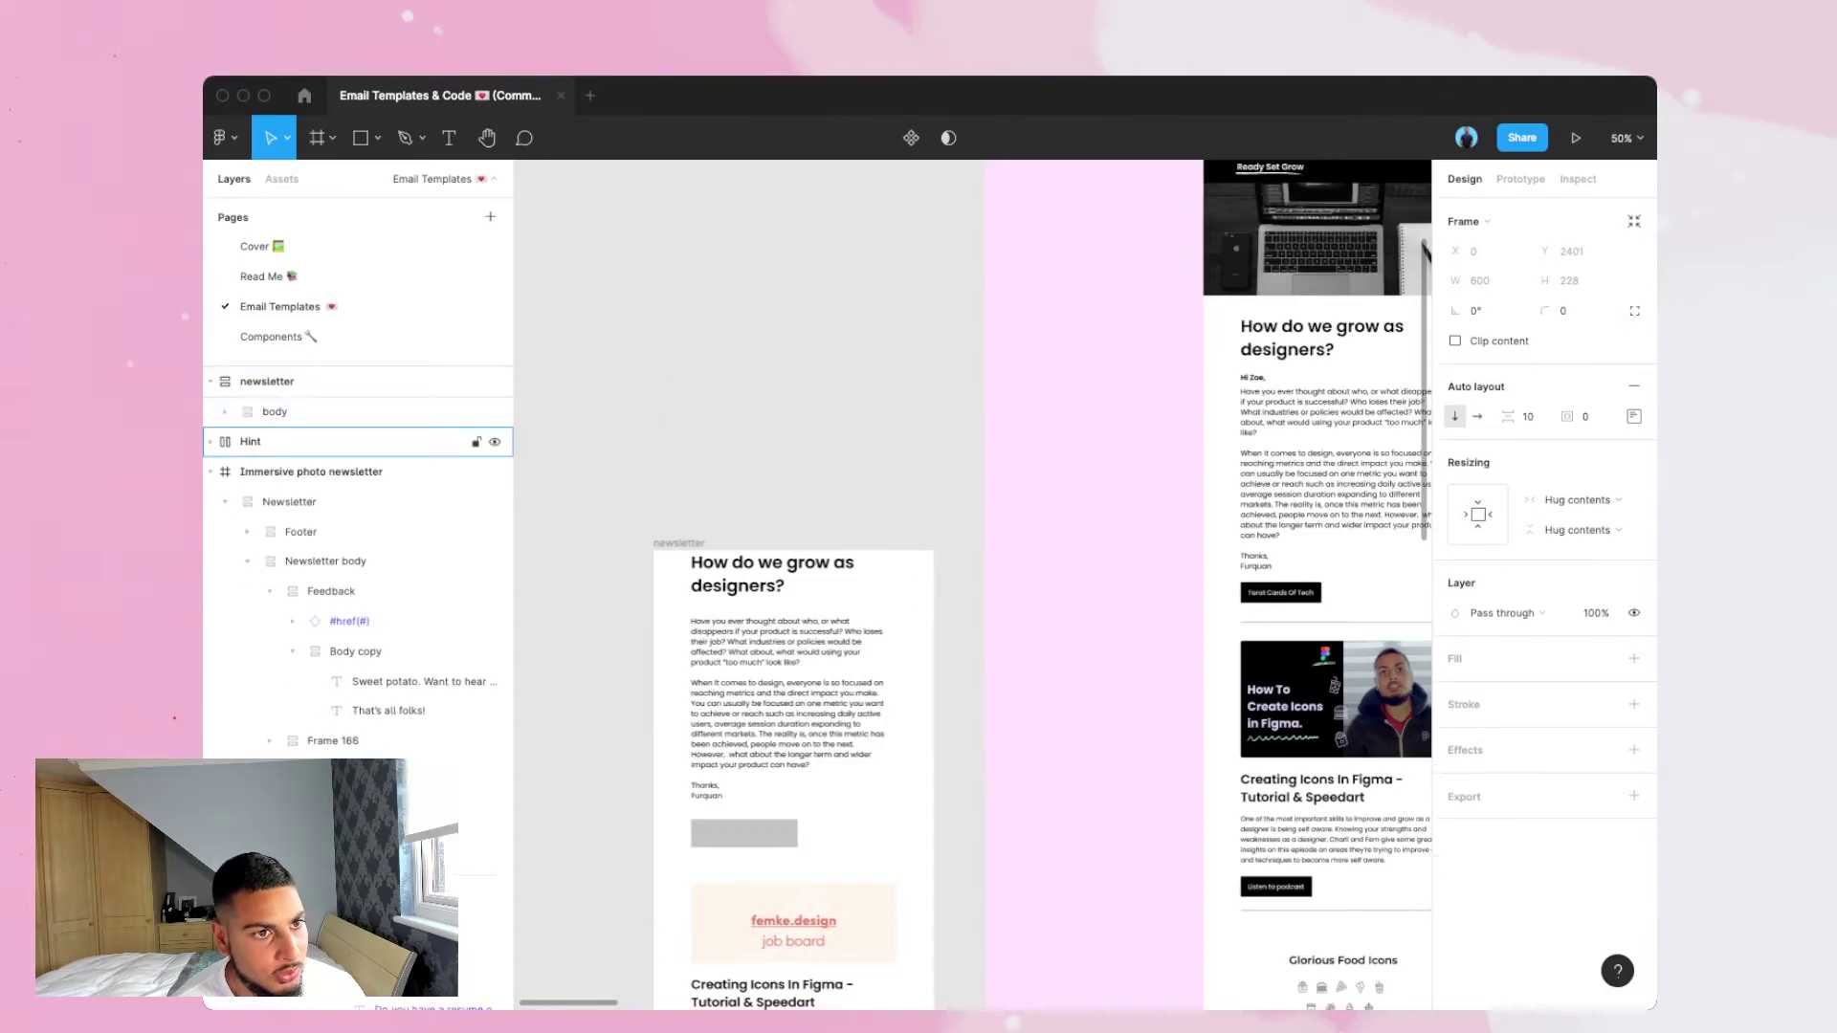
scroll(794, 574, down, 15)
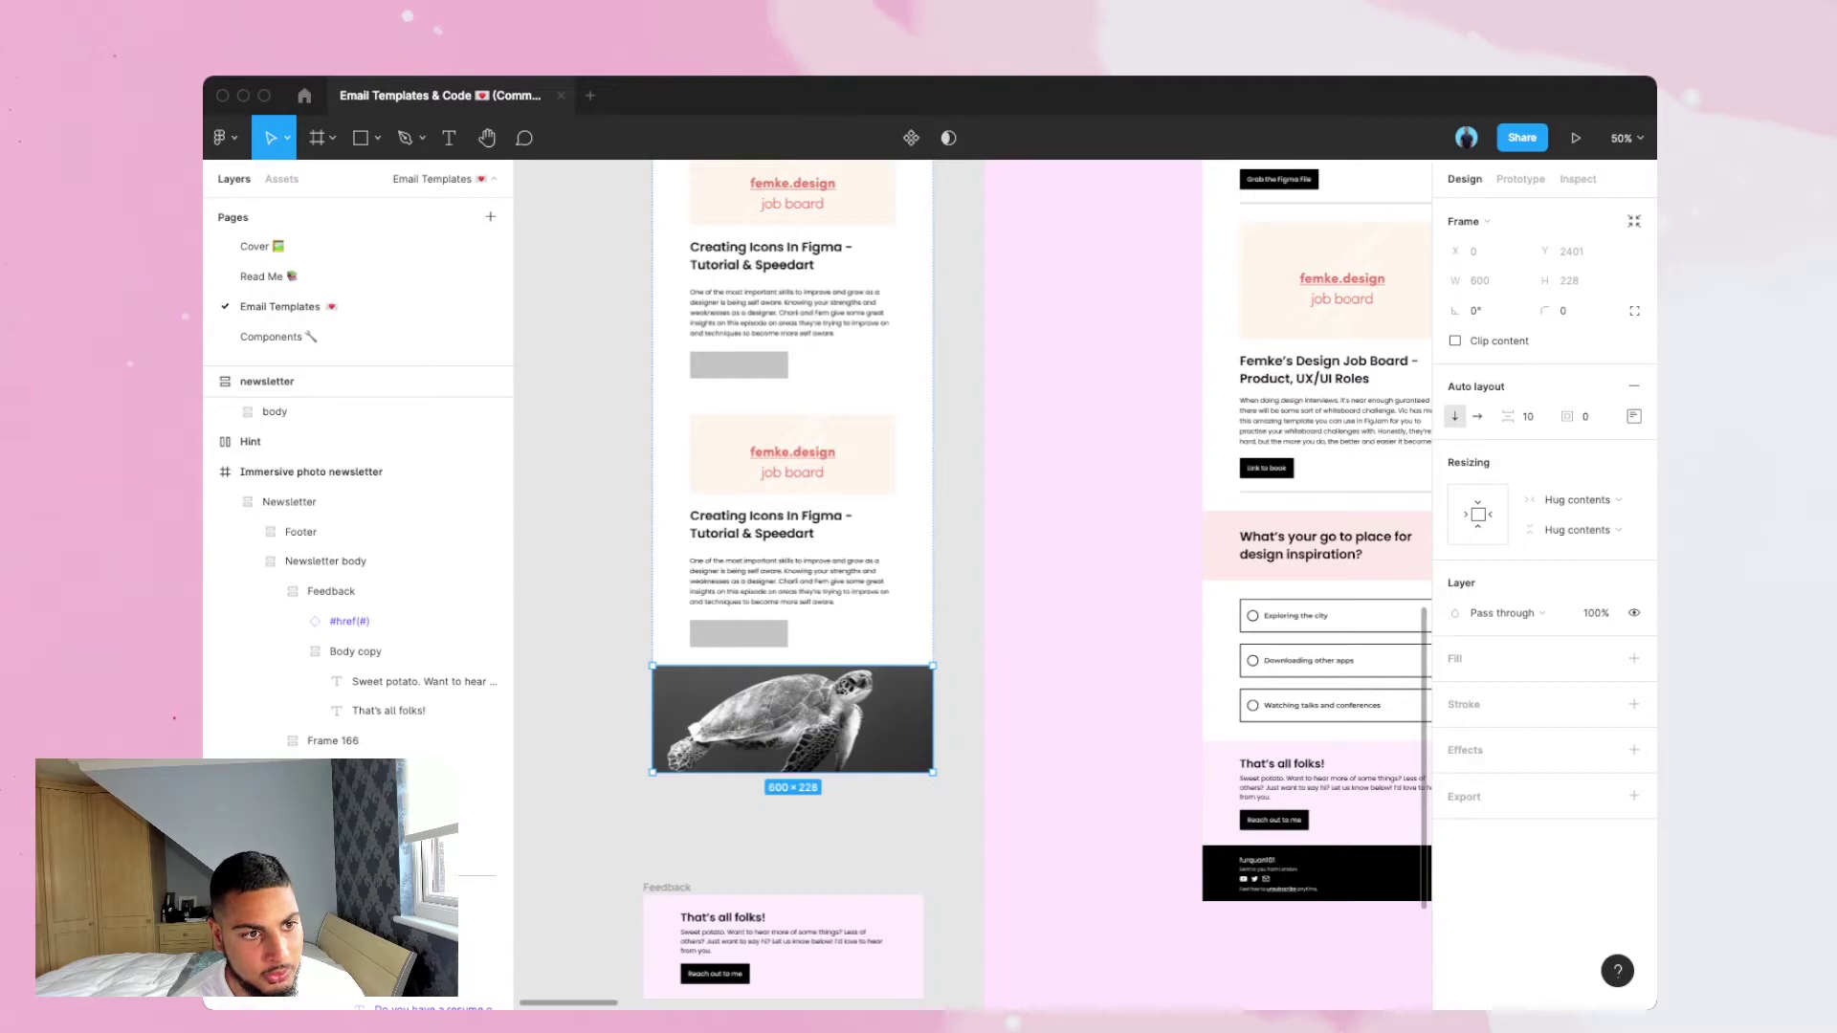
key(Up)
scroll(794, 574, up, 10)
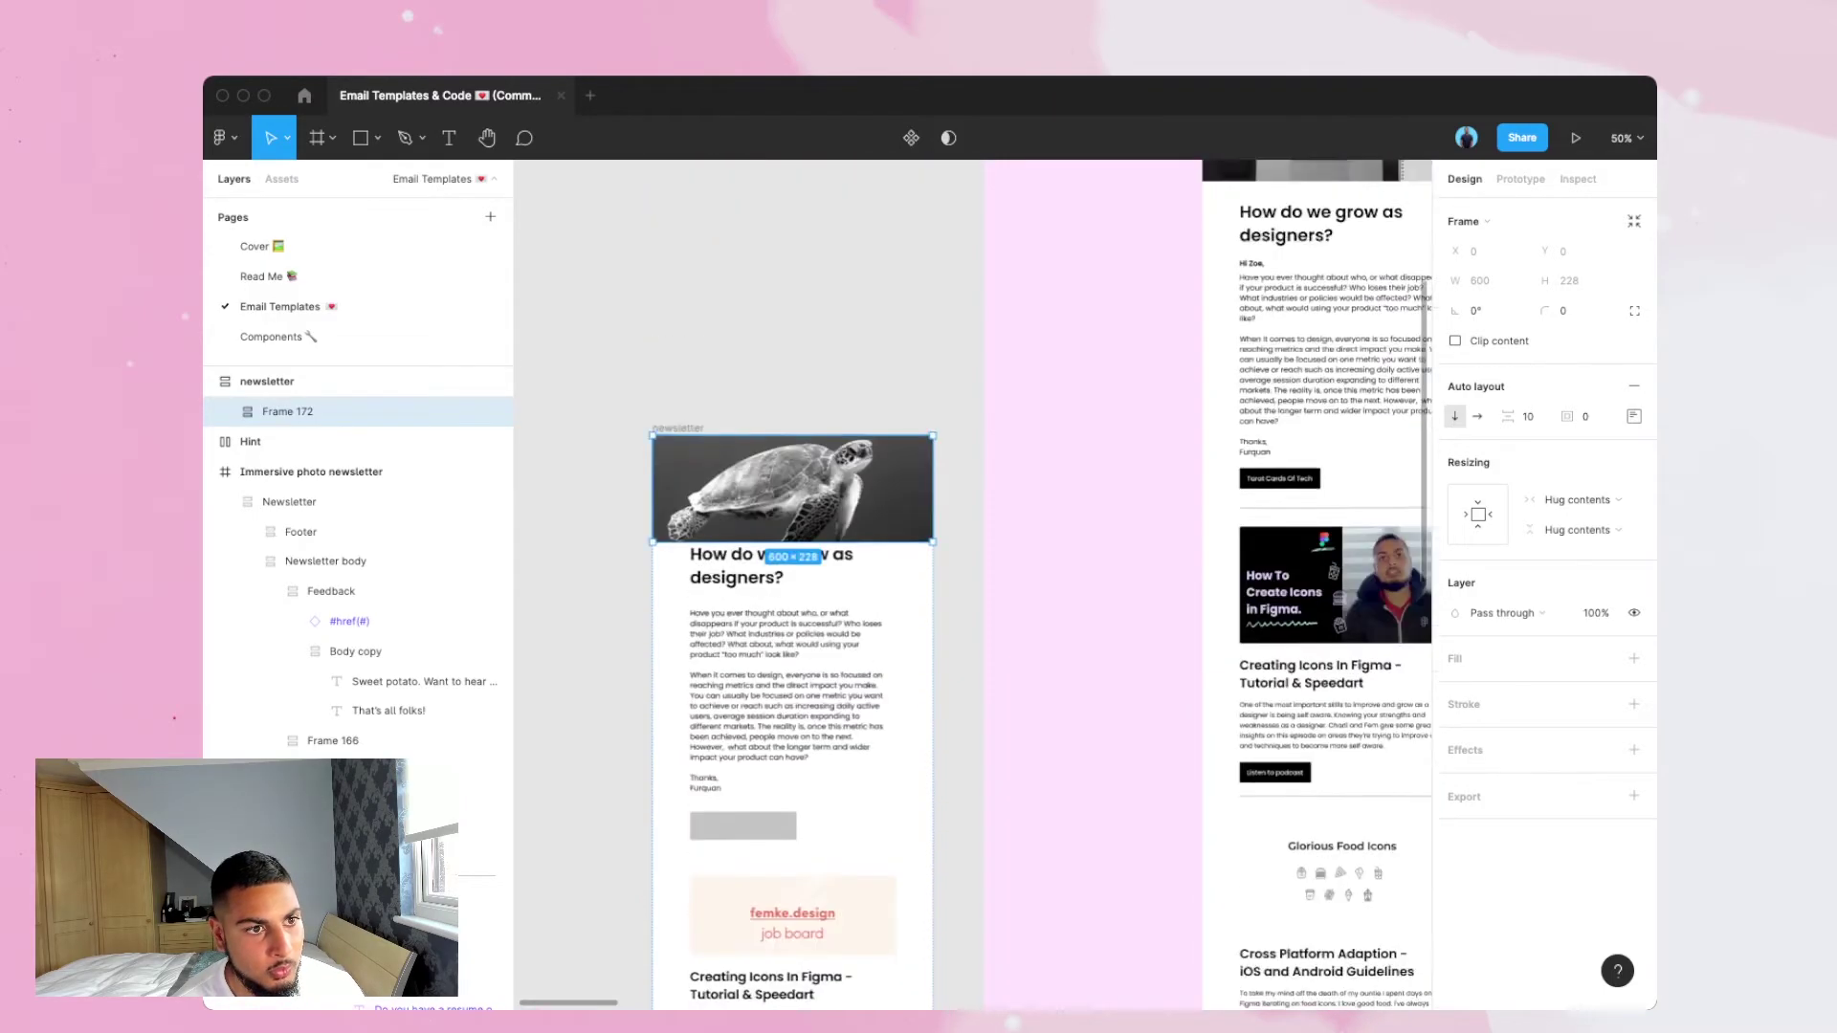
click(960, 650)
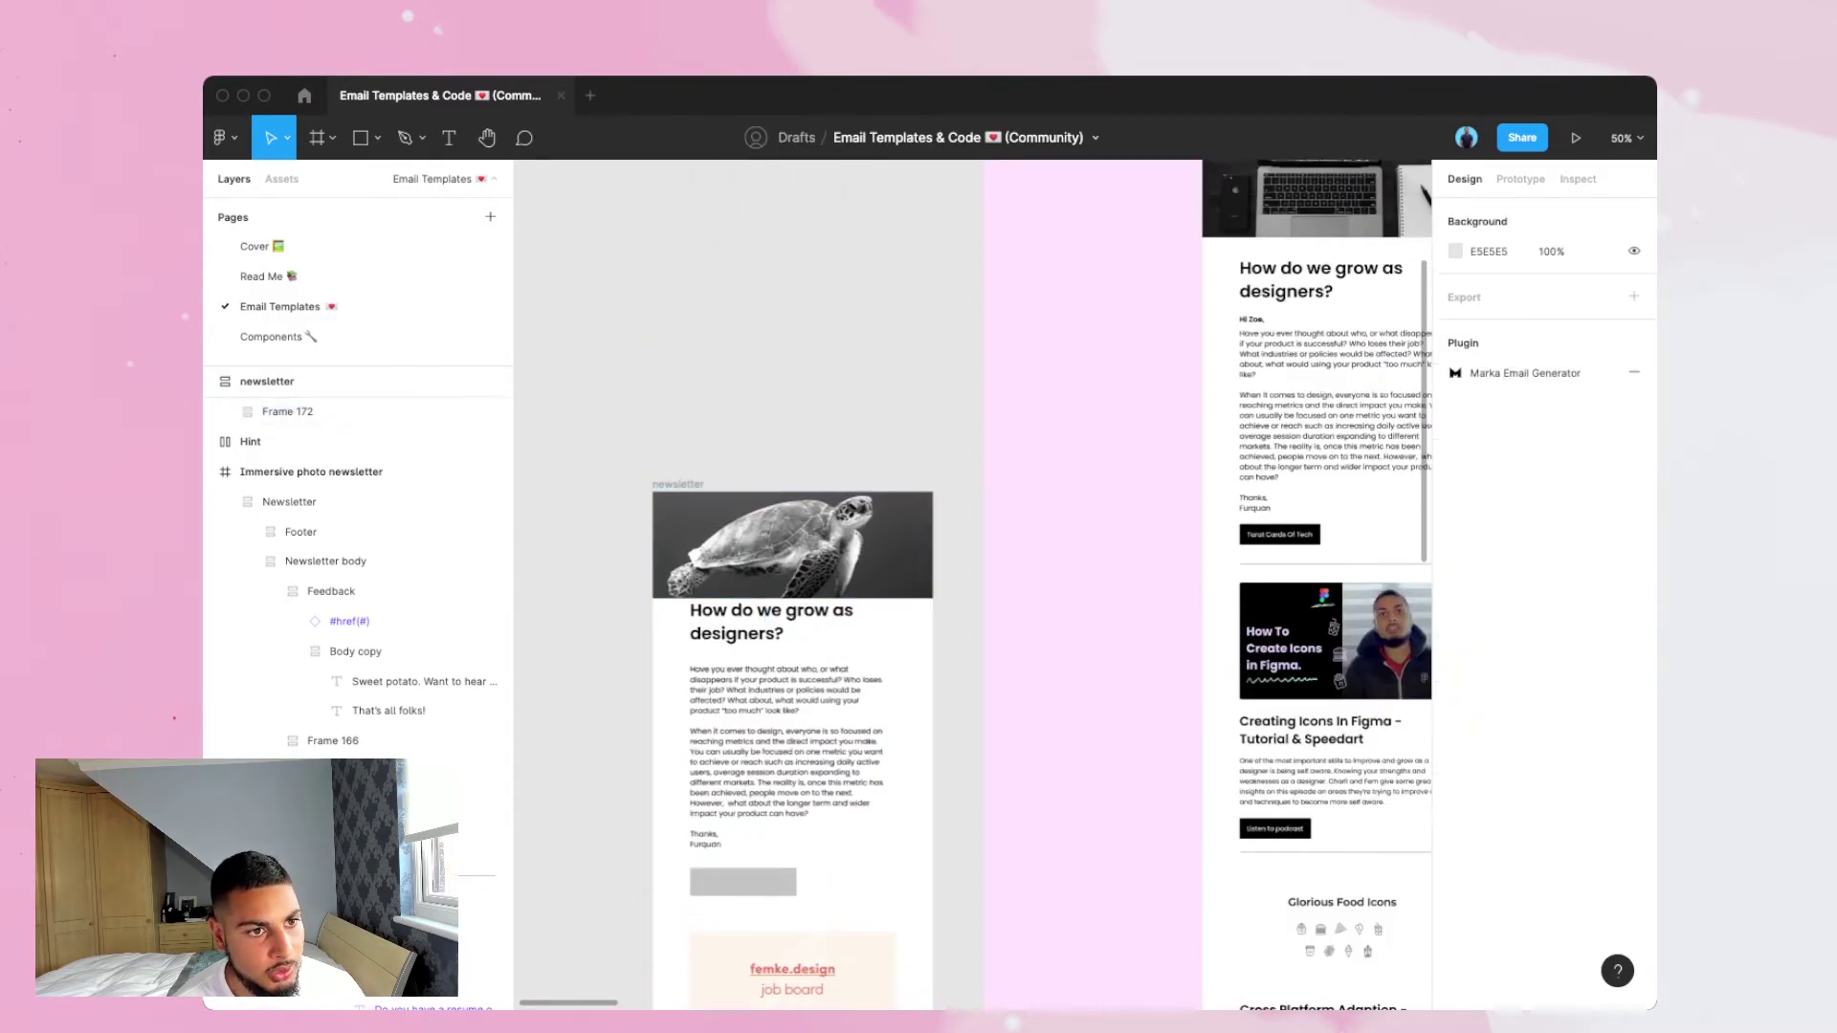
Set the top padding of the newsletter's body frame to 80.
click(325, 412)
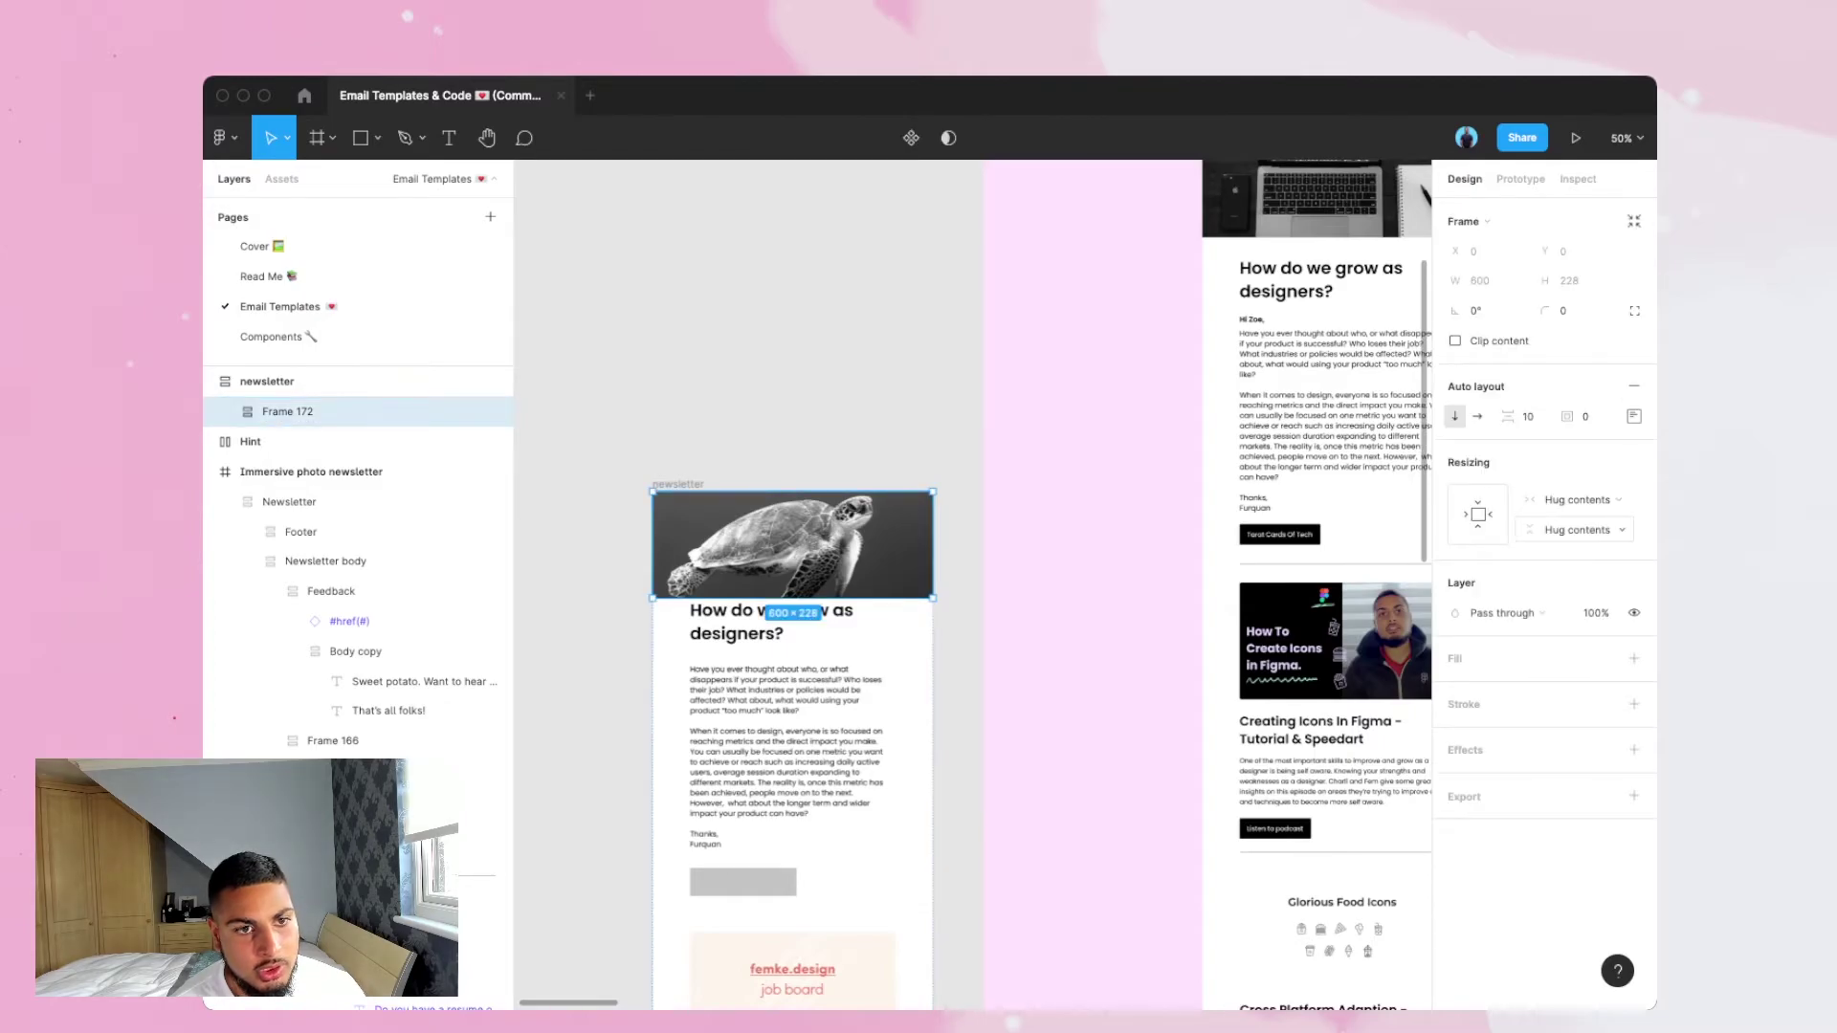
click(792, 717)
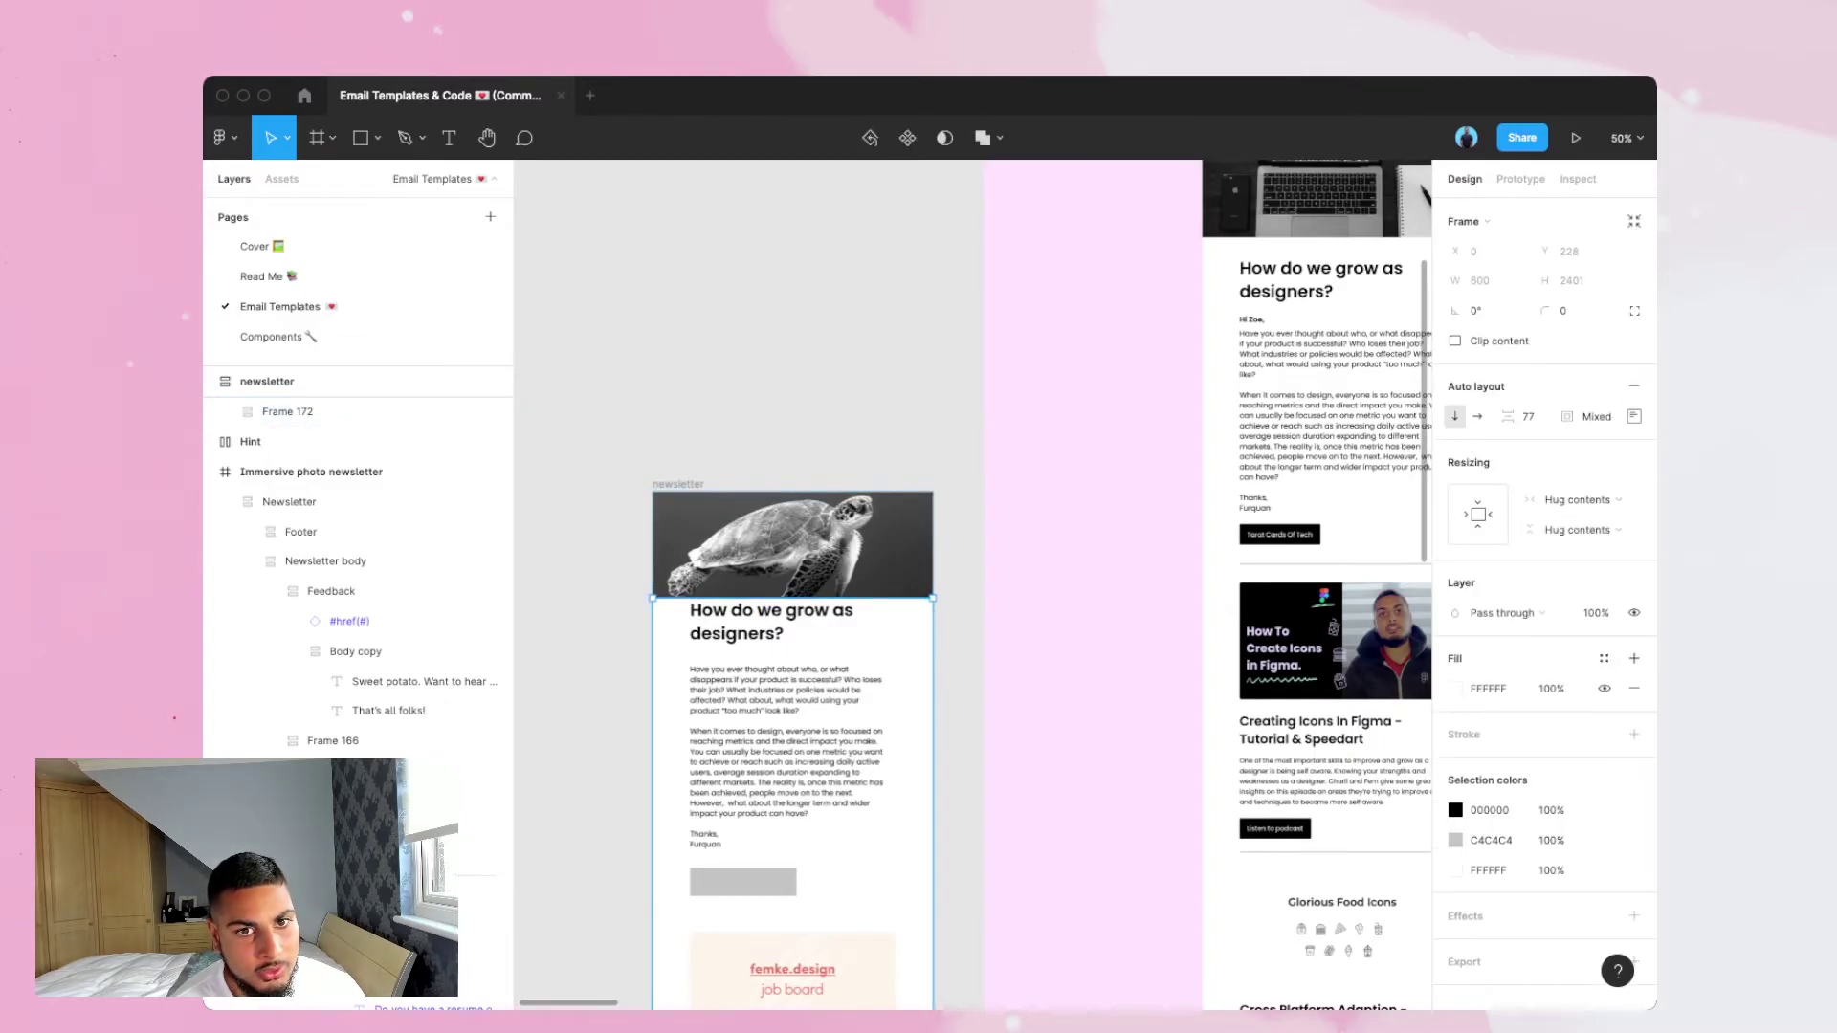
click(1633, 416)
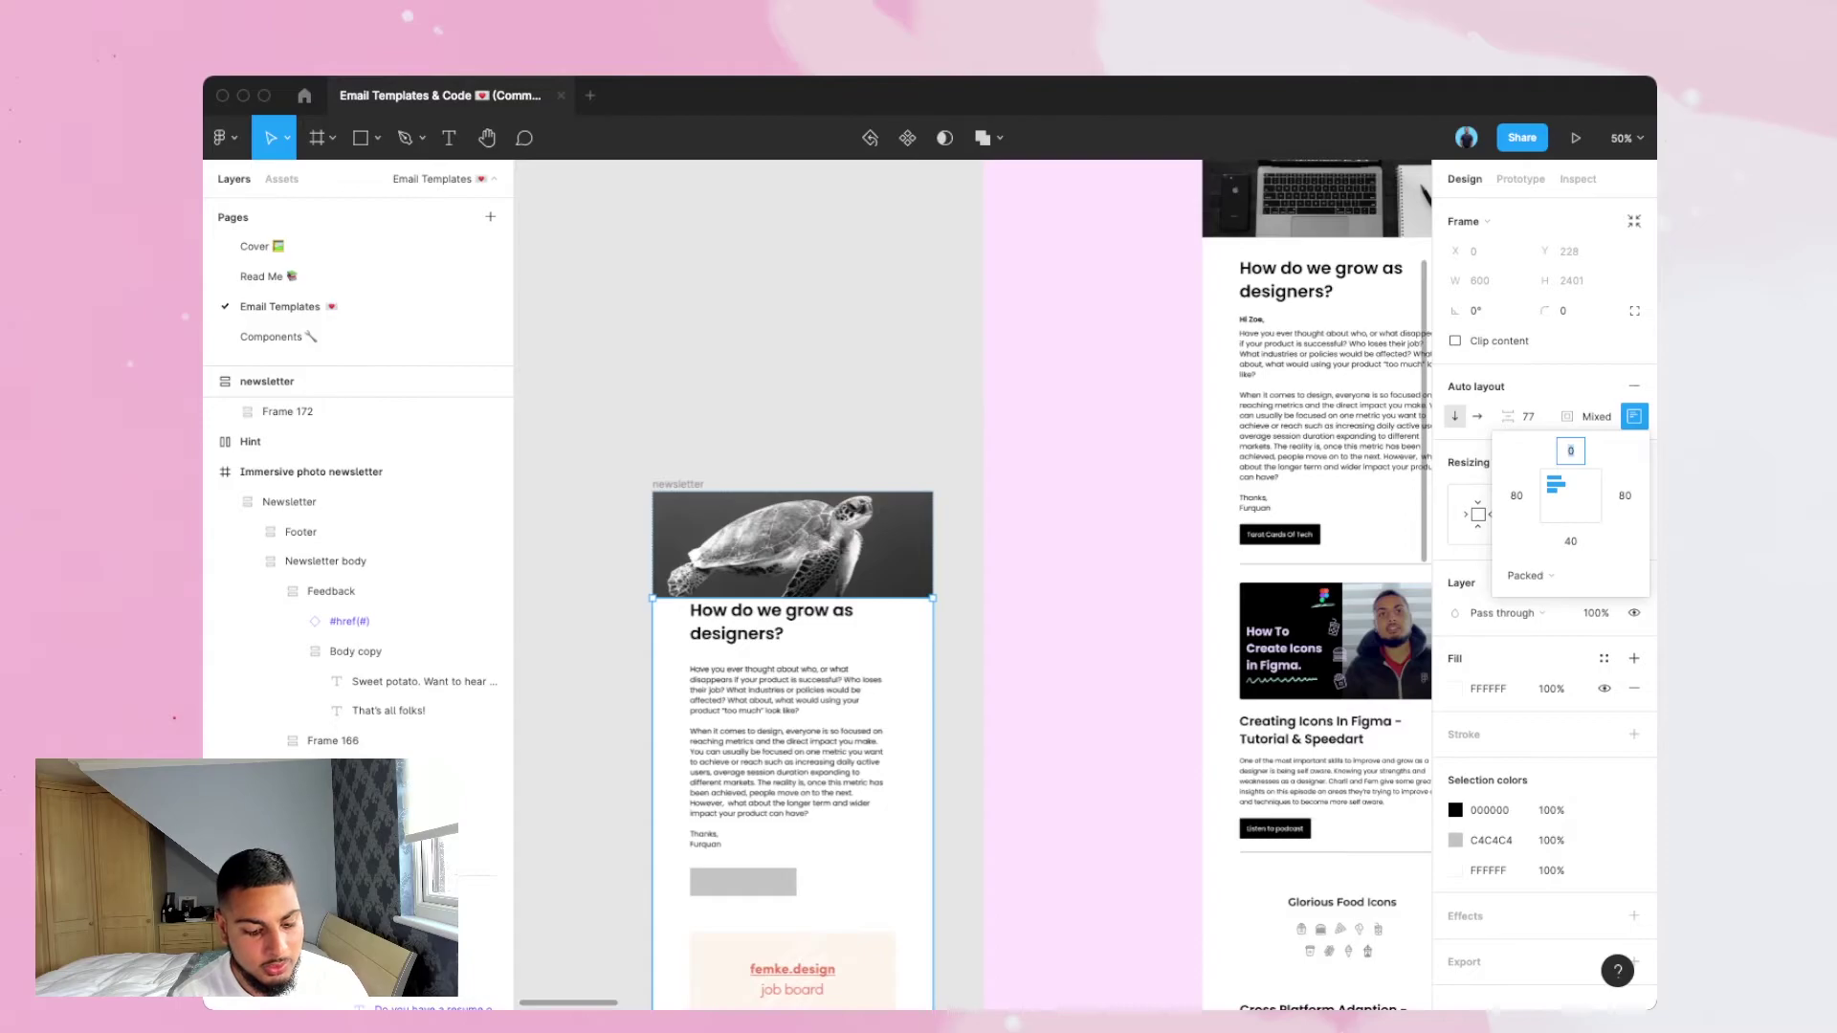
text(80)
key(Return)
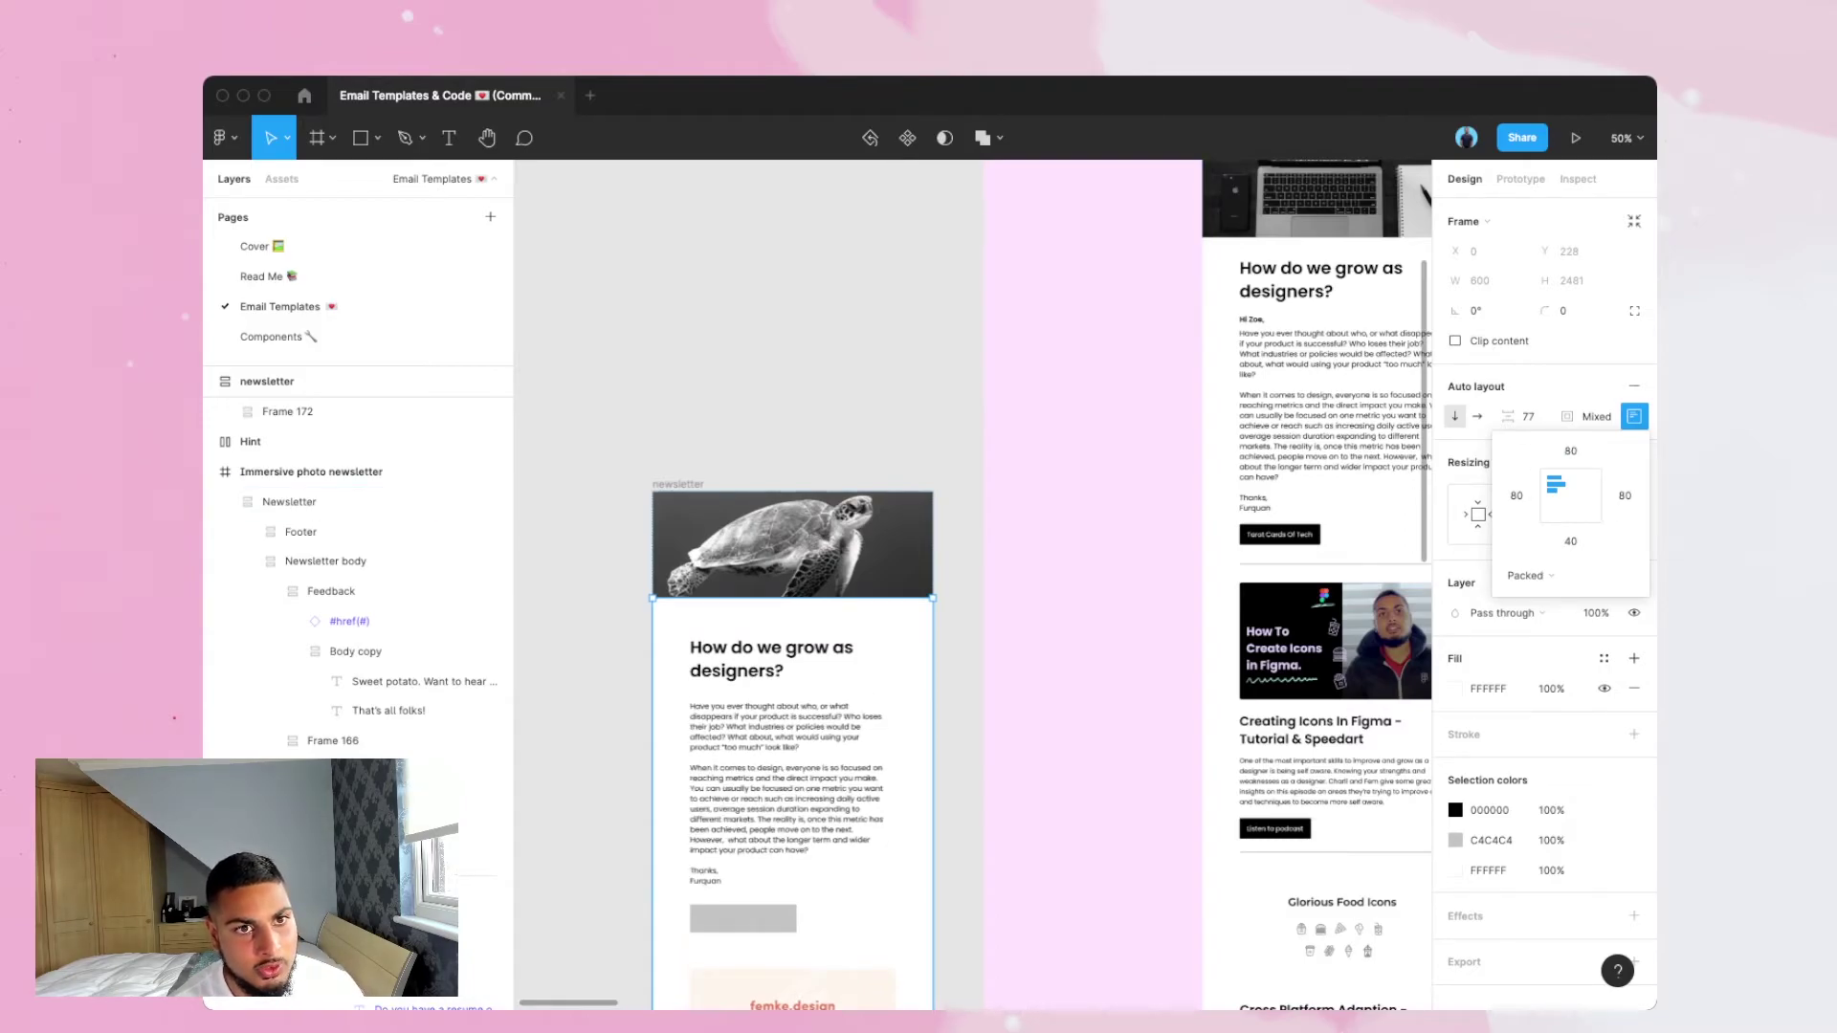
Set the body frame's top padding to 40 and clear the selection.
scroll(792, 612, up, 1)
scroll(792, 613, right, 1)
click(1570, 450)
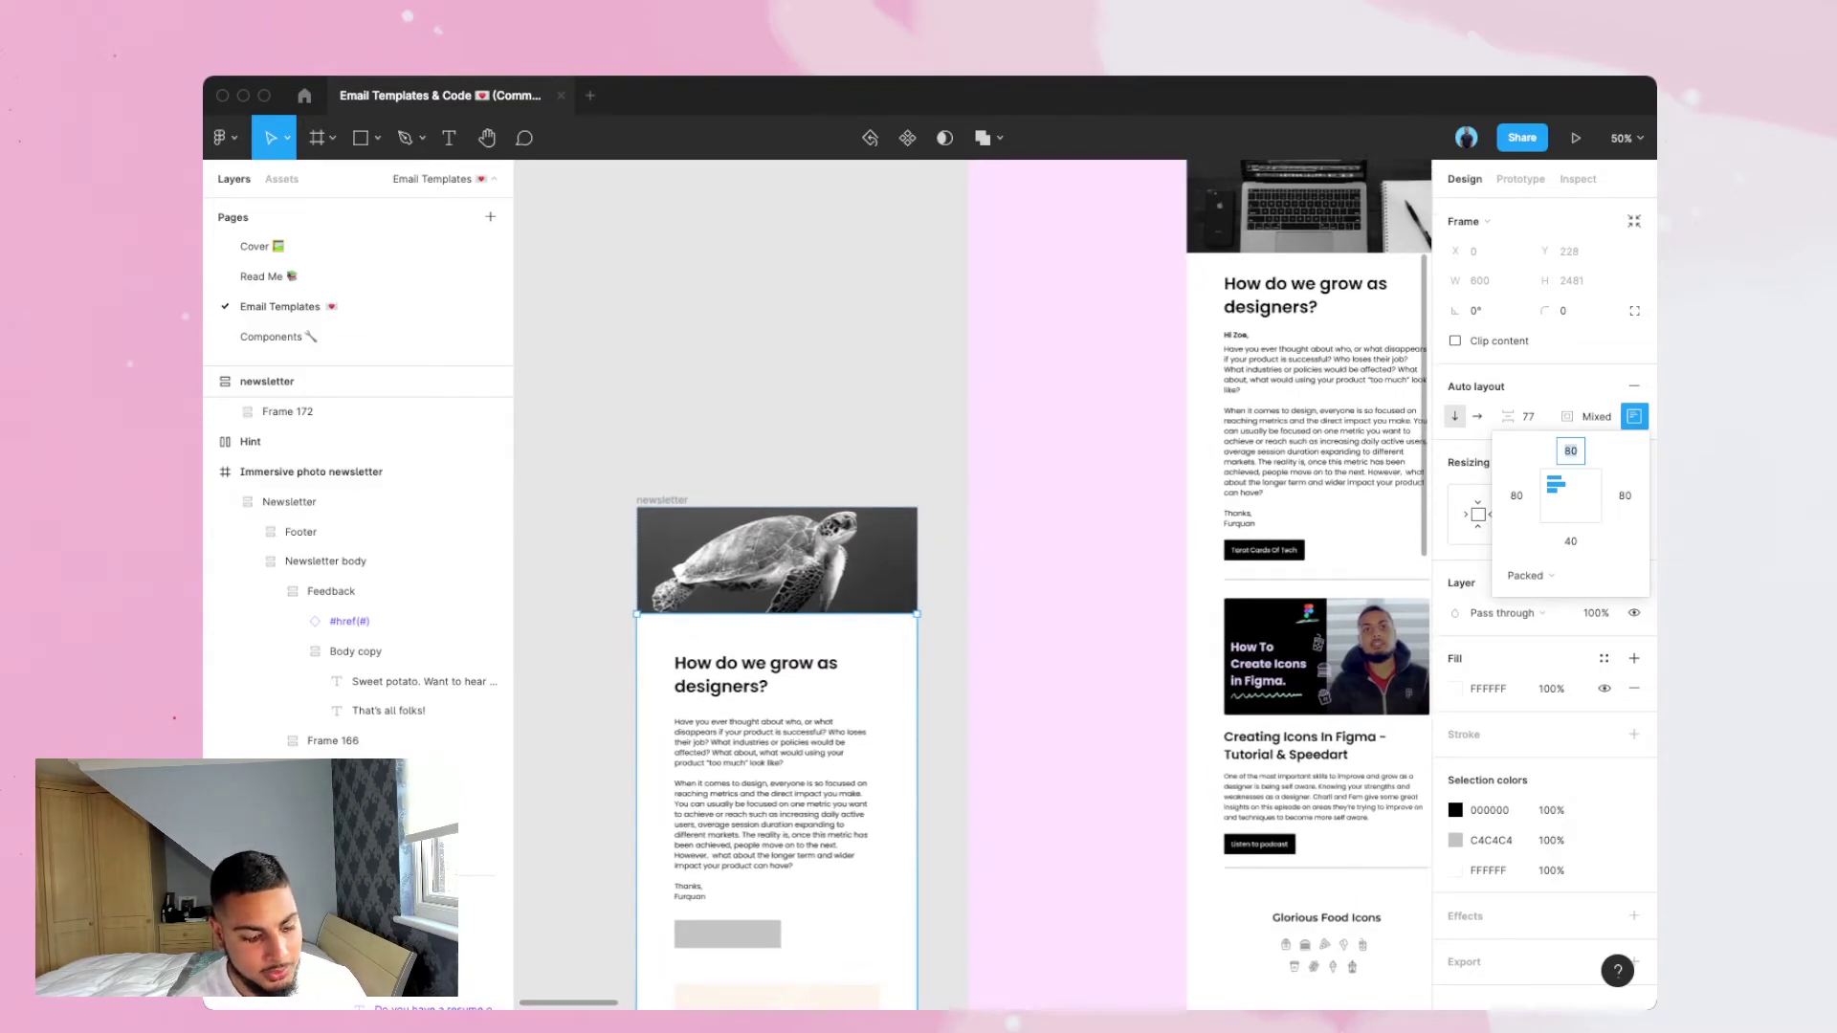
text(40)
key(Return)
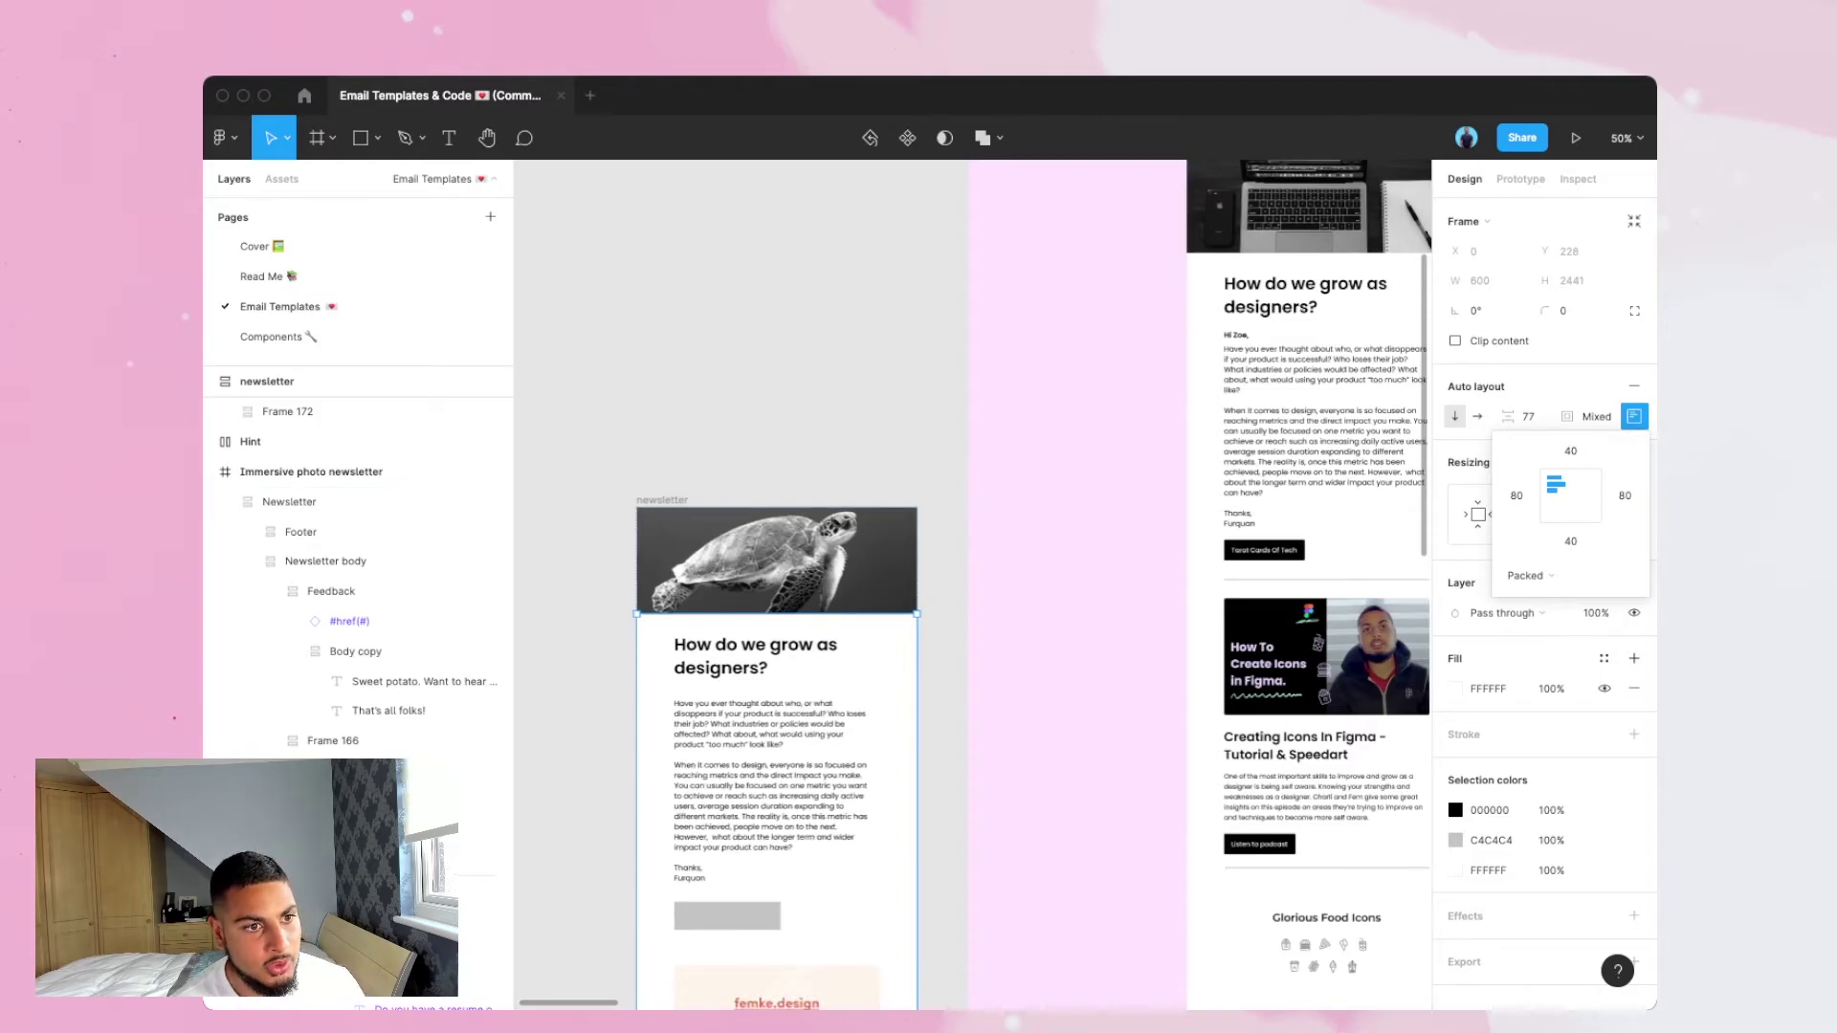
key(Escape)
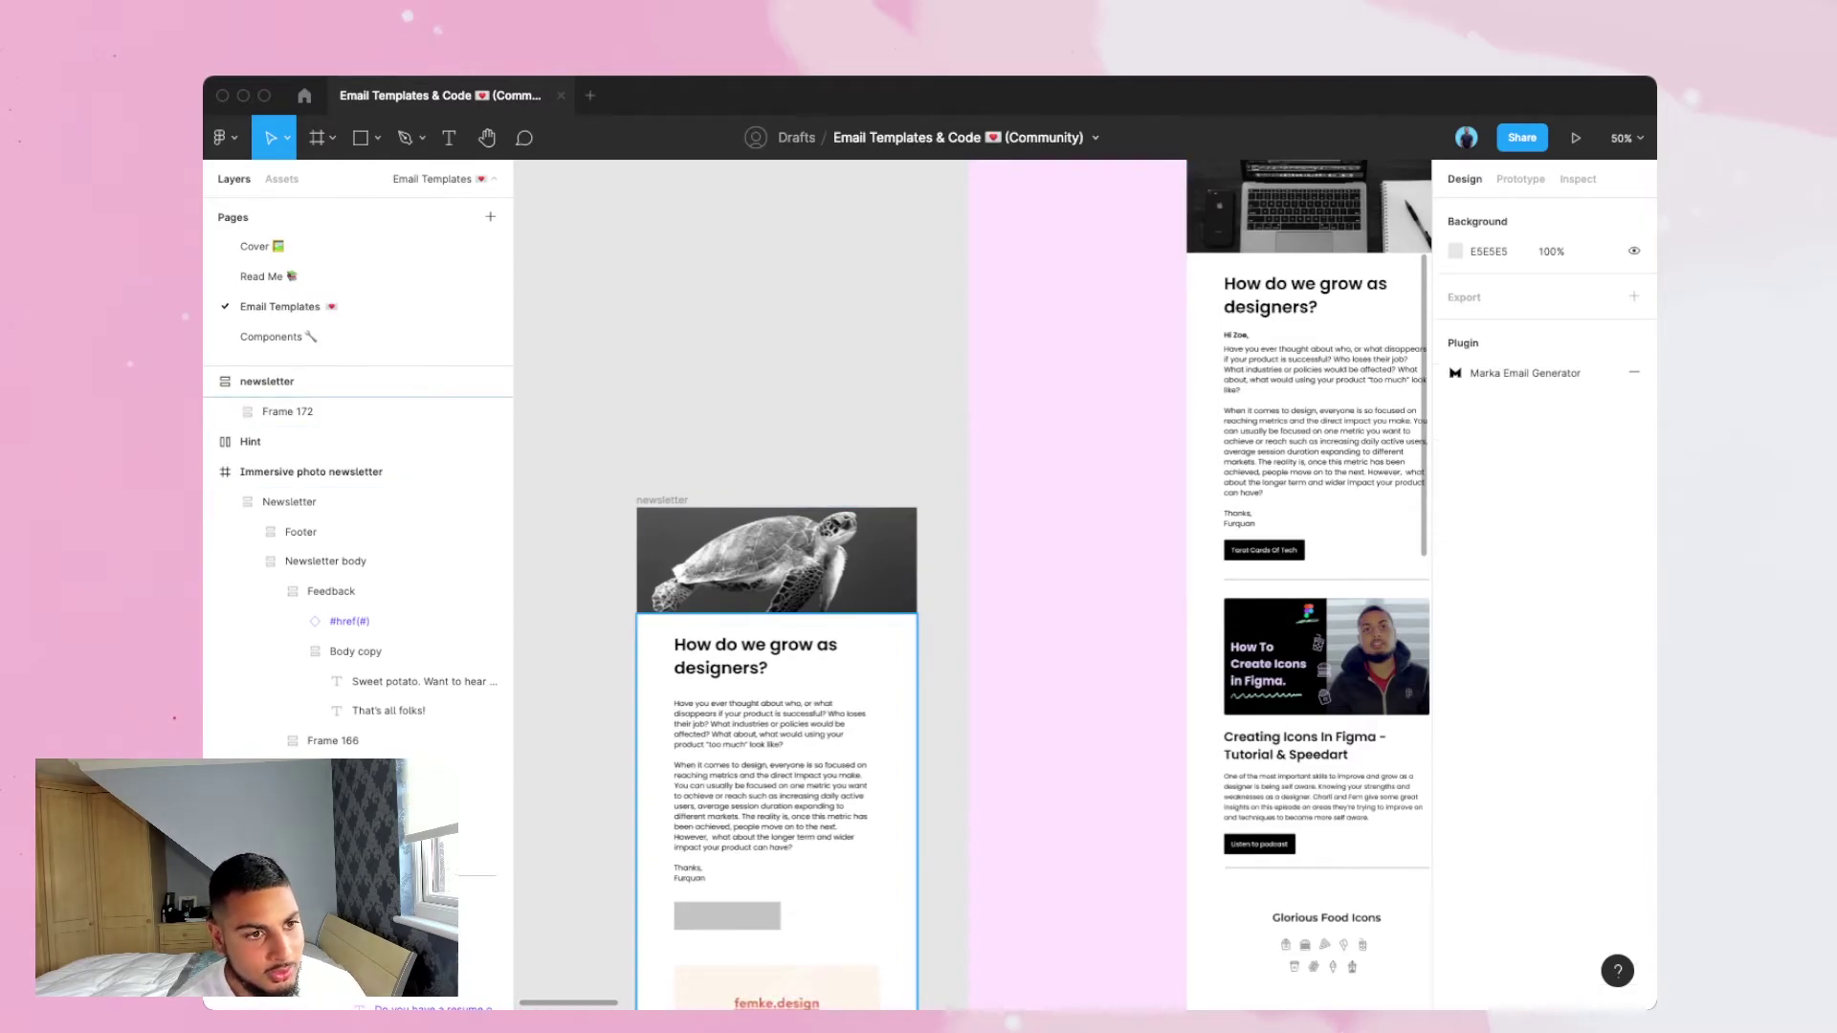
Paste text repeatedly into the newsletter's "How do we grow as designers?" heading, and undo every paste.
double_click(754, 655)
double_click(754, 655)
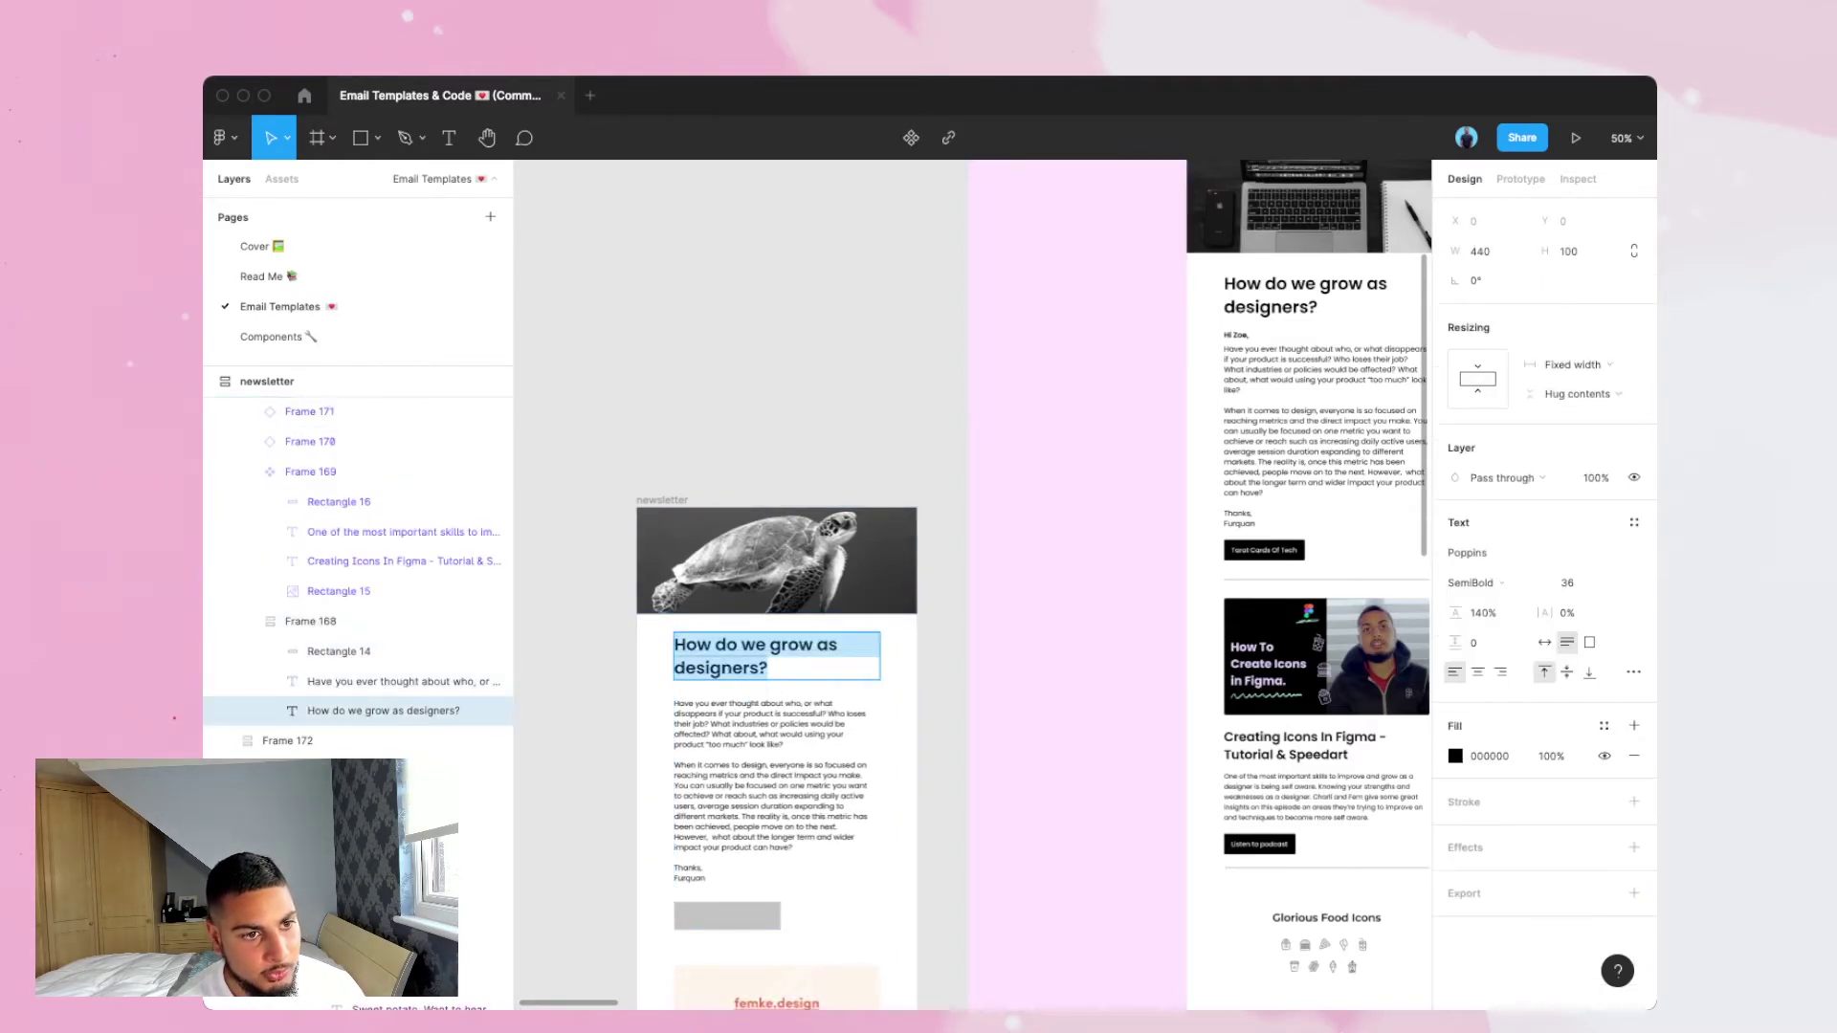
key(super+v)
key(super+v)
key(super+v)
key(super+v)
key(super+v)
key(super+v)
key(super+v)
key(super+z)
key(super+z)
key(super+z)
key(super+z)
key(super+z)
key(super+z)
key(super+z)
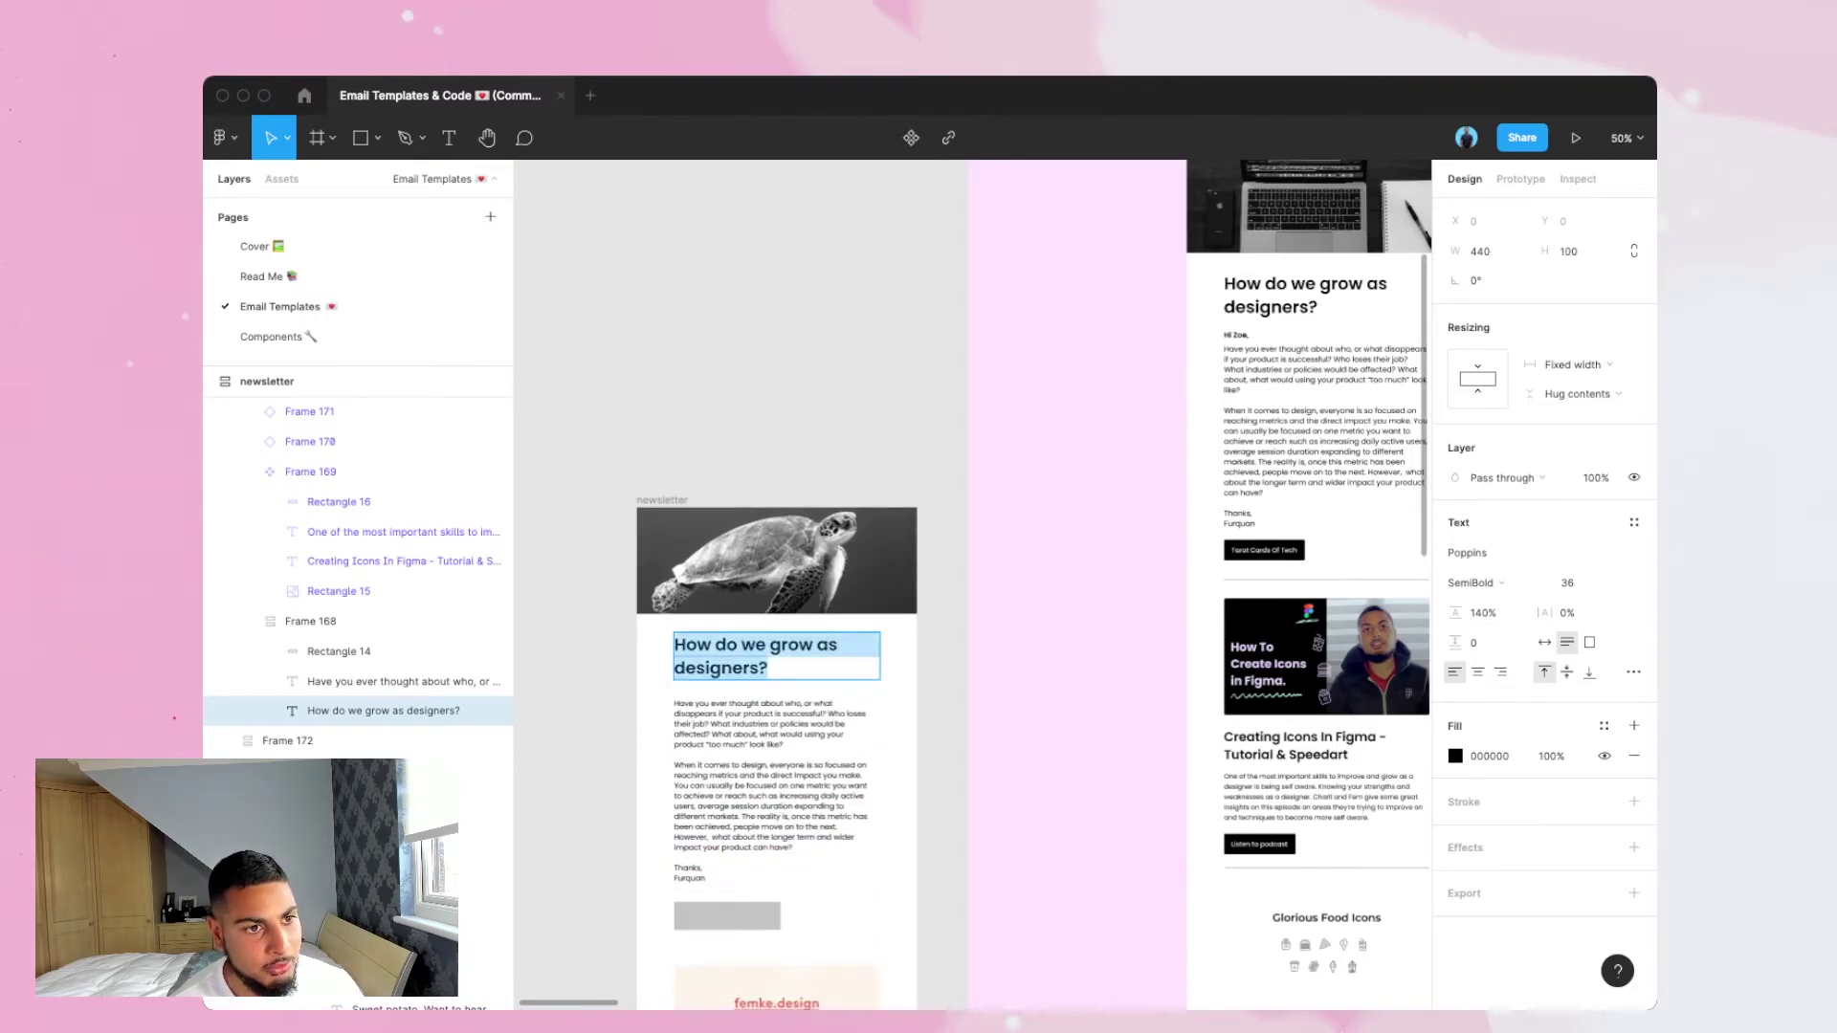
key(Escape)
key(Escape)
Copy the black "Ready Set Grow" header from the immersive photo newsletter into the newsletter frame and reorder it above the turtle image.
scroll(973, 584, right, 1)
scroll(973, 585, up, 3)
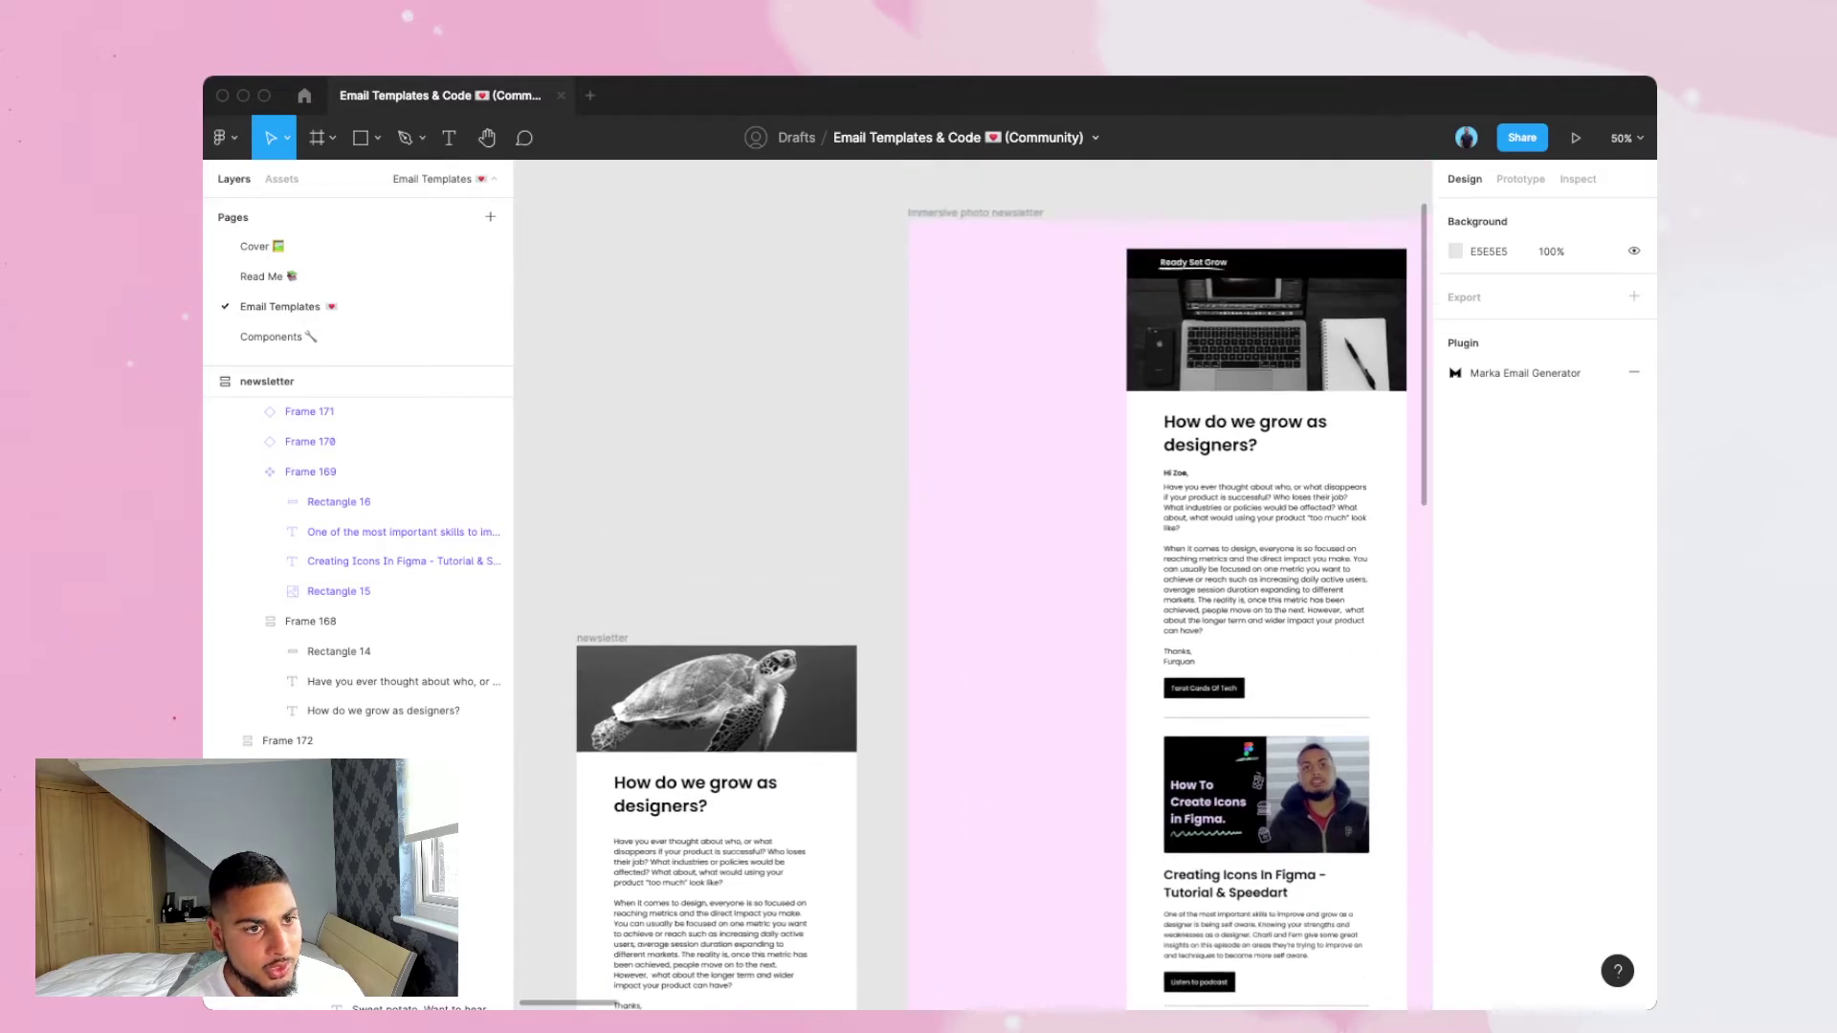
scroll(816, 629, left, 1)
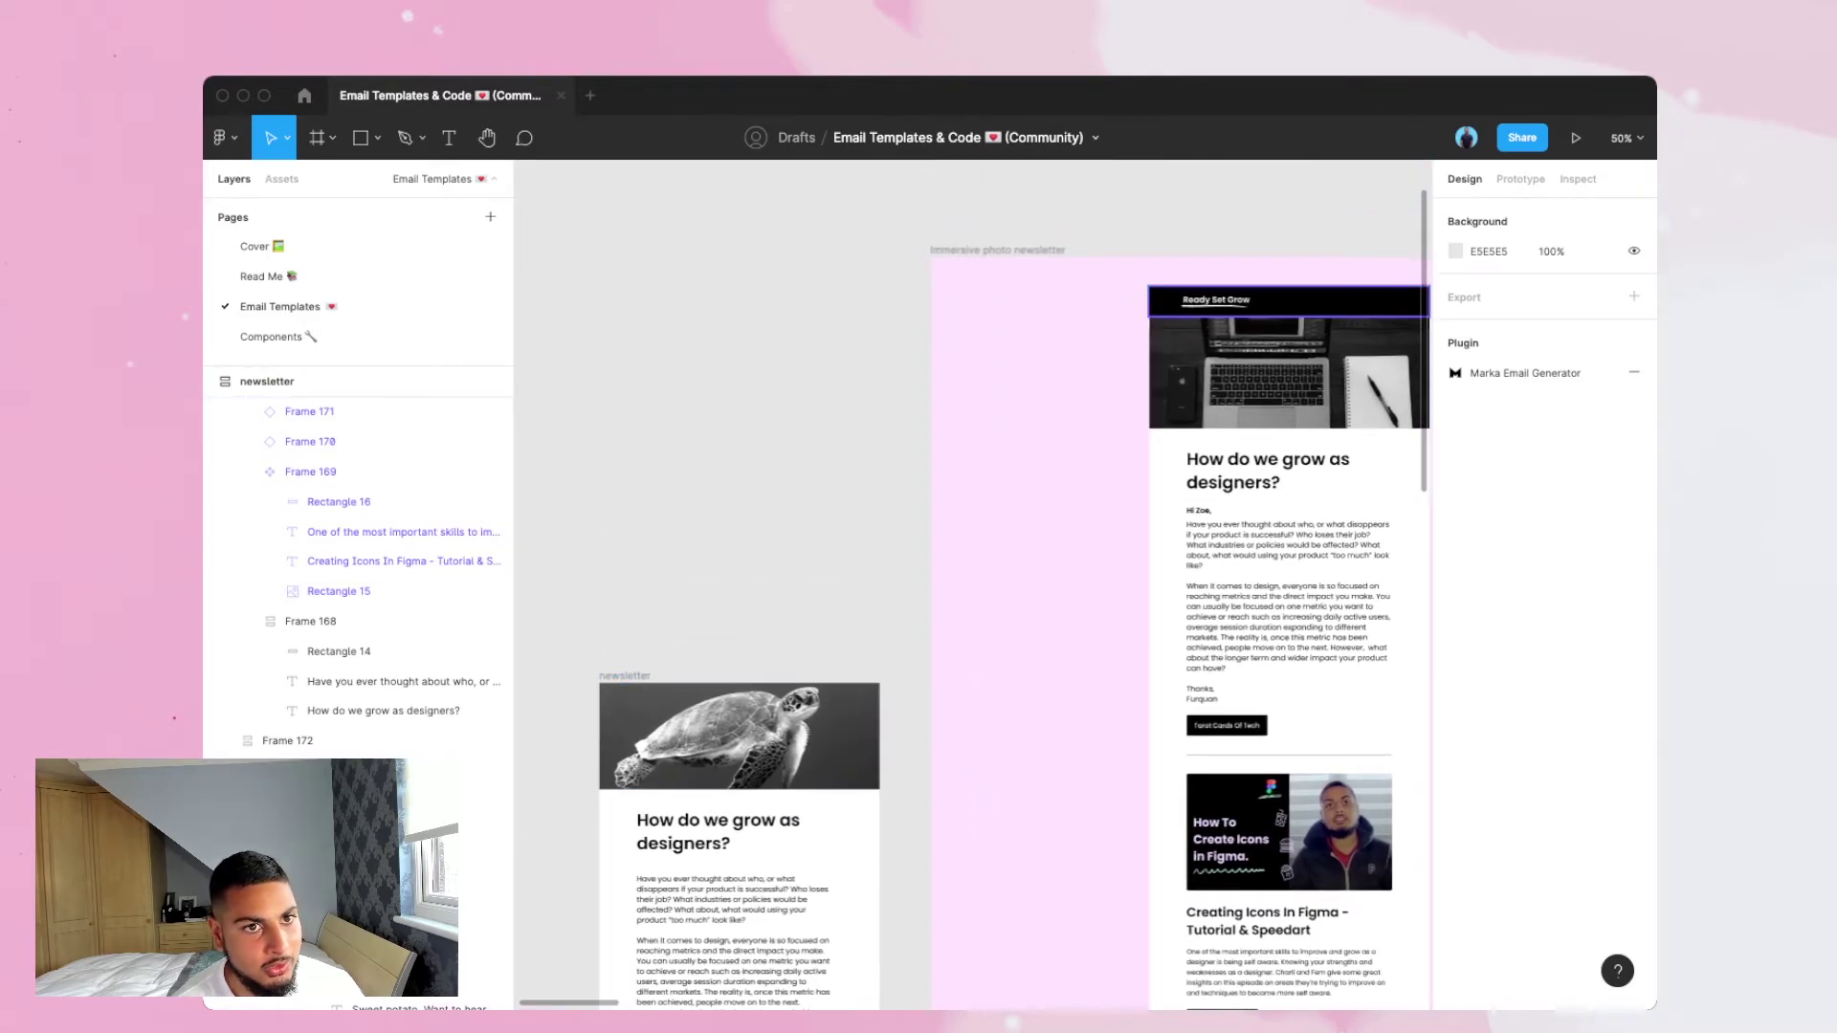
click(1292, 301)
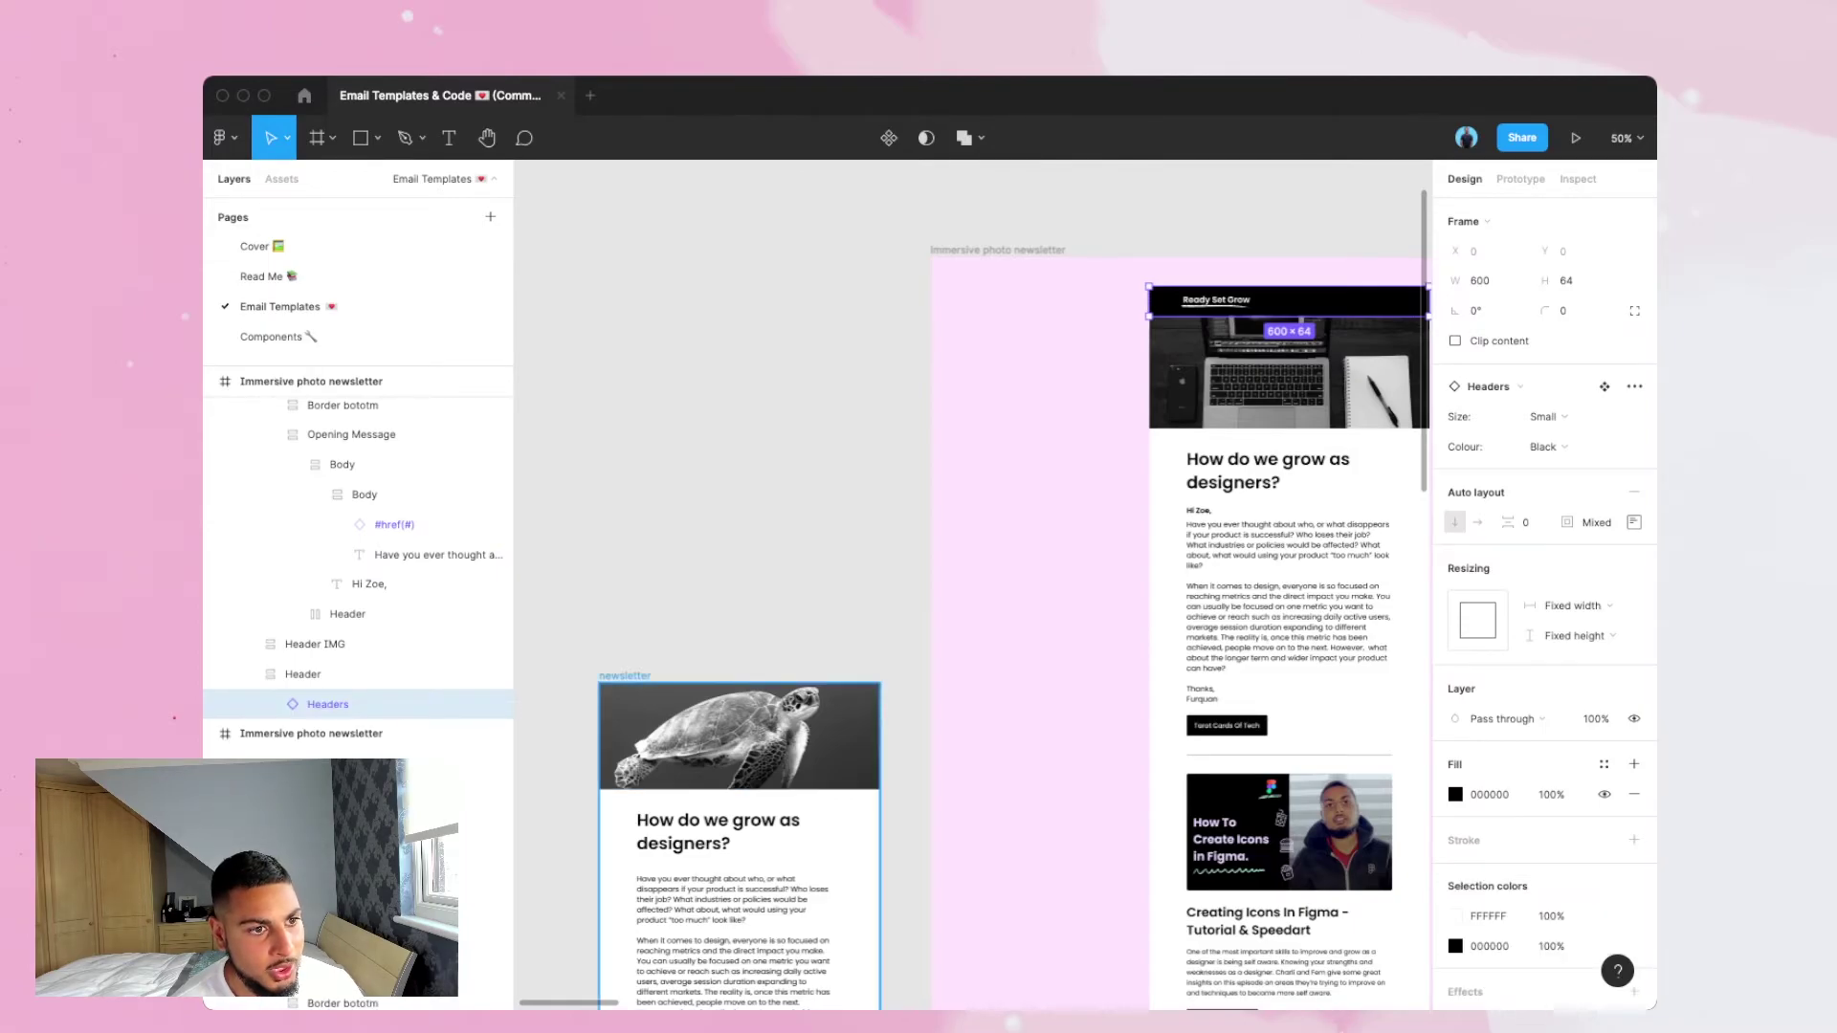
click(624, 676)
key(ctrl+v)
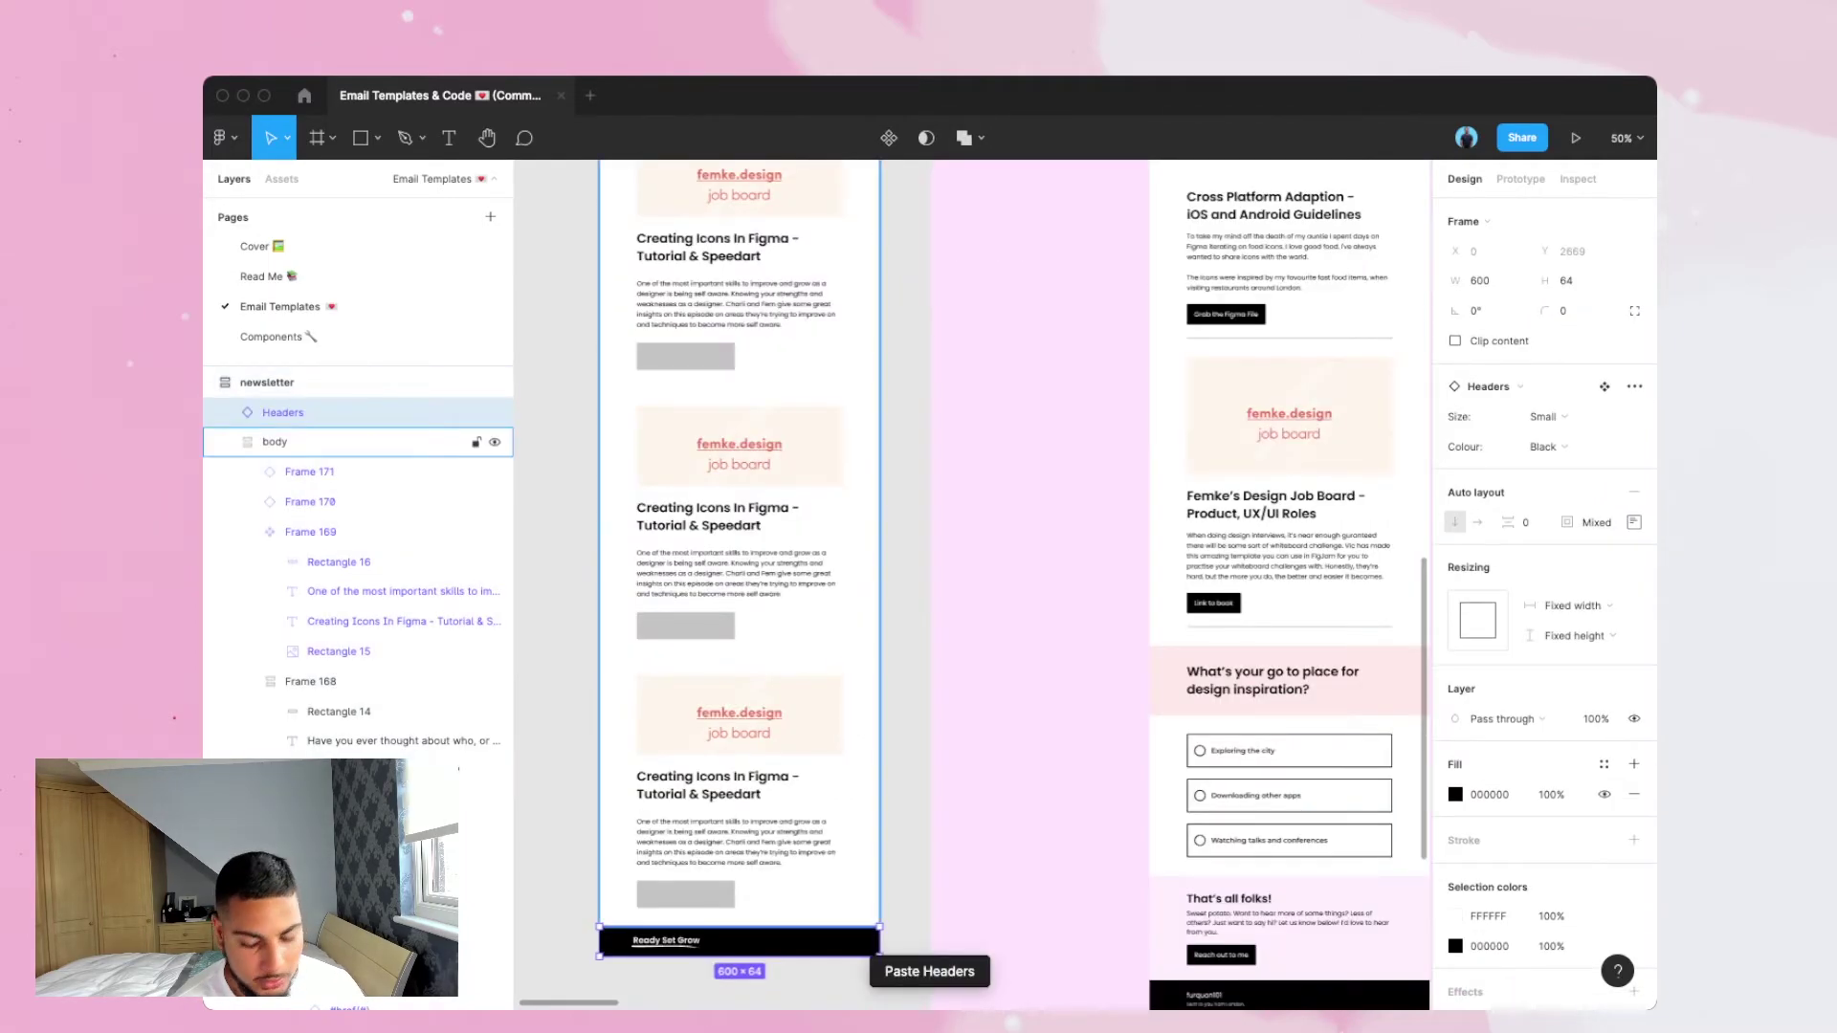
key(Up)
scroll(740, 536, up, 11)
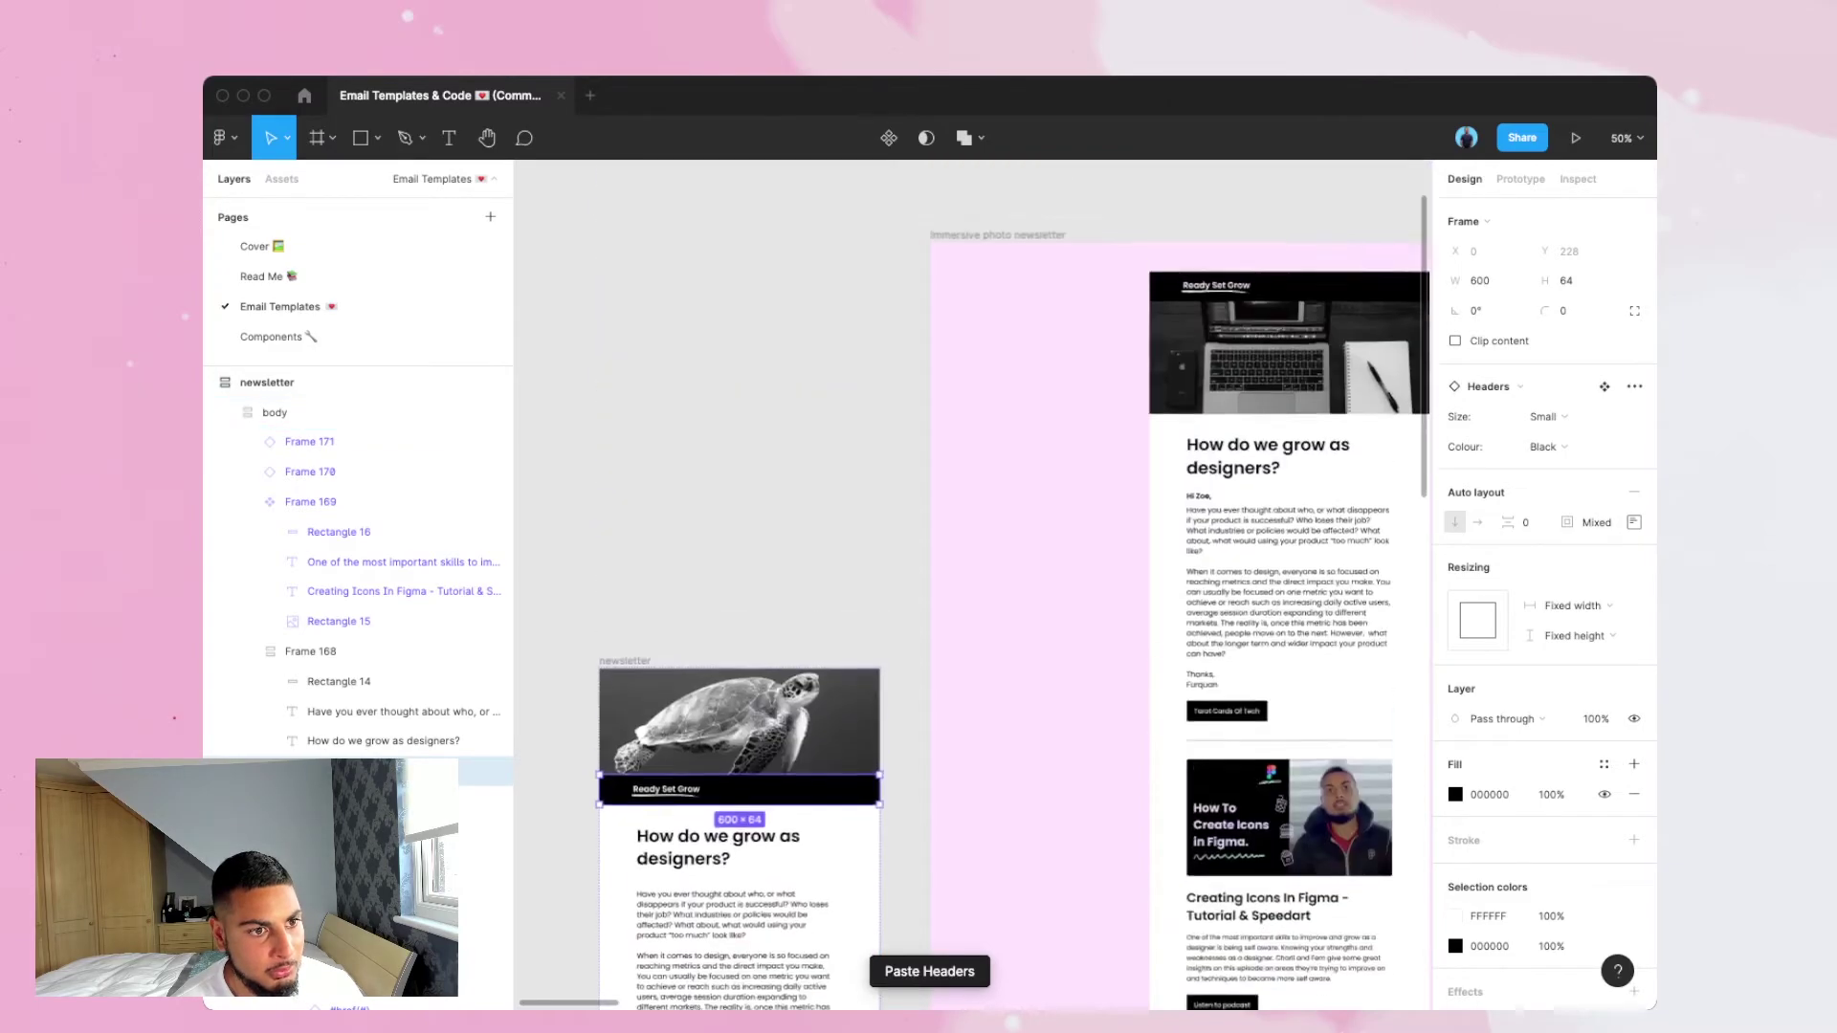
key(Up)
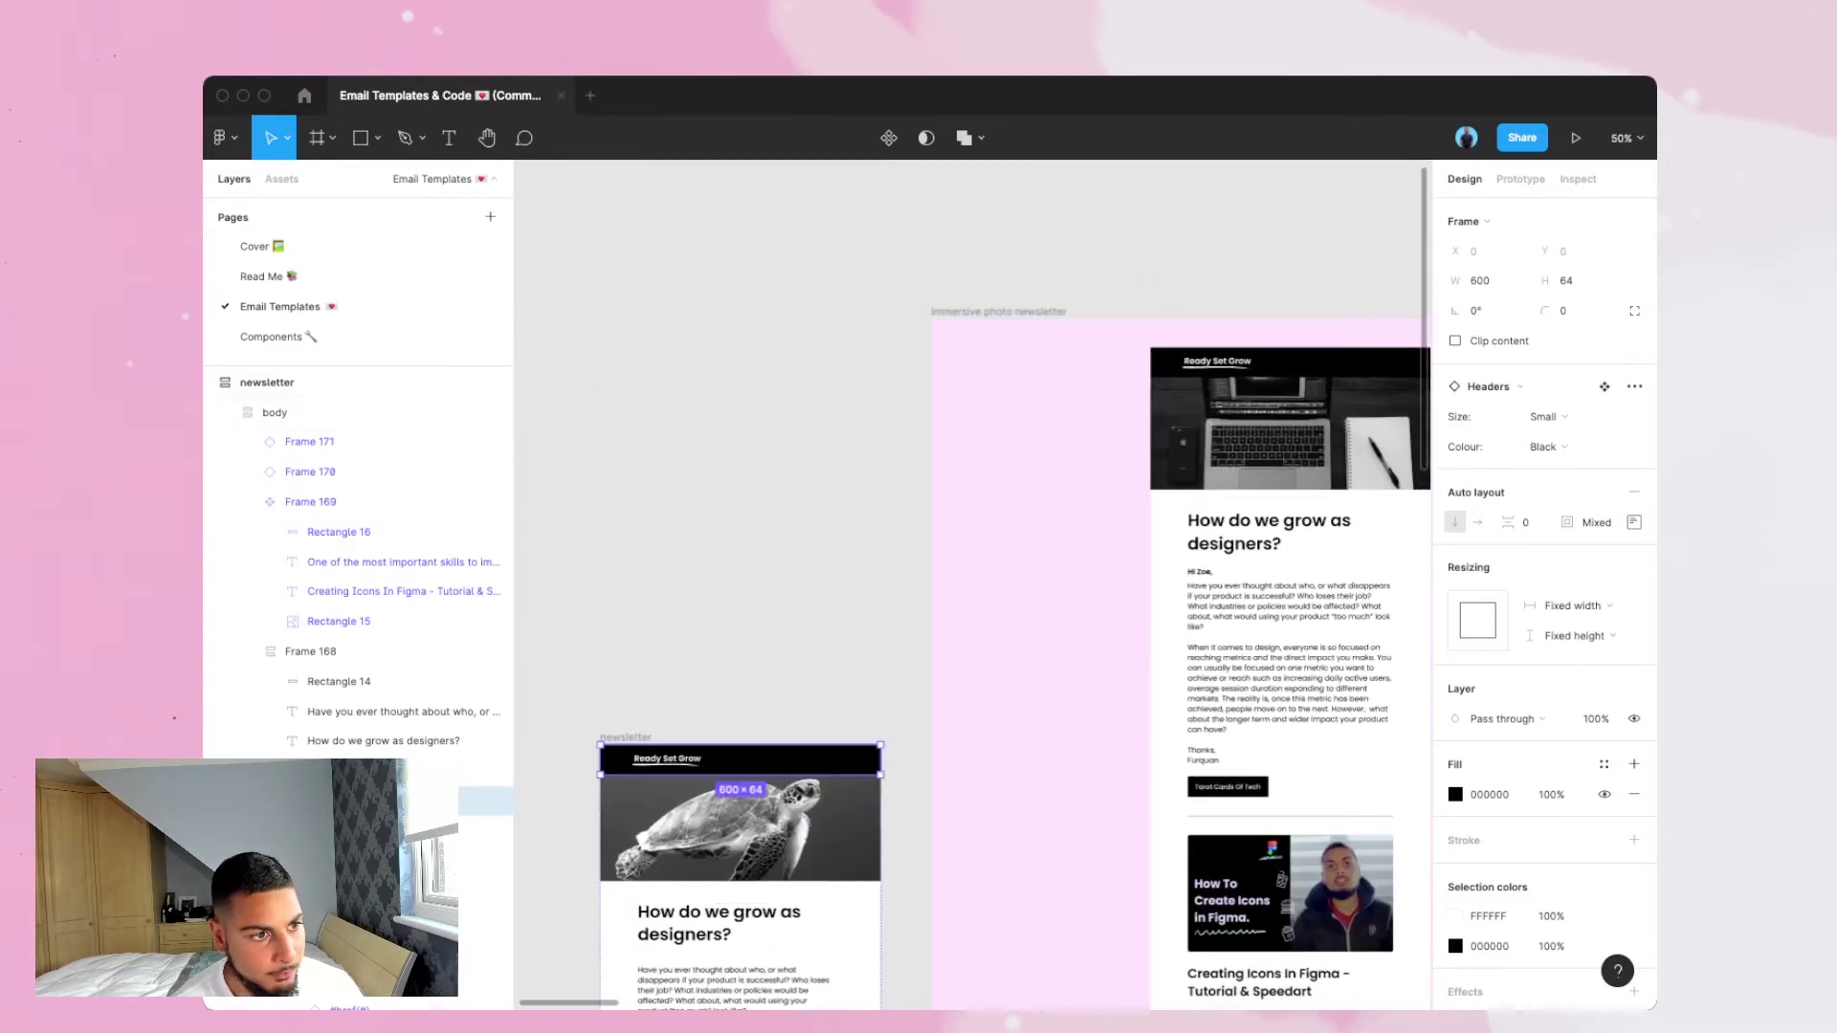
key(Escape)
Examine the immersive photo newsletter's black footer and compare it with the loose footer text under the newsletter frame.
scroll(739, 670, down, 4)
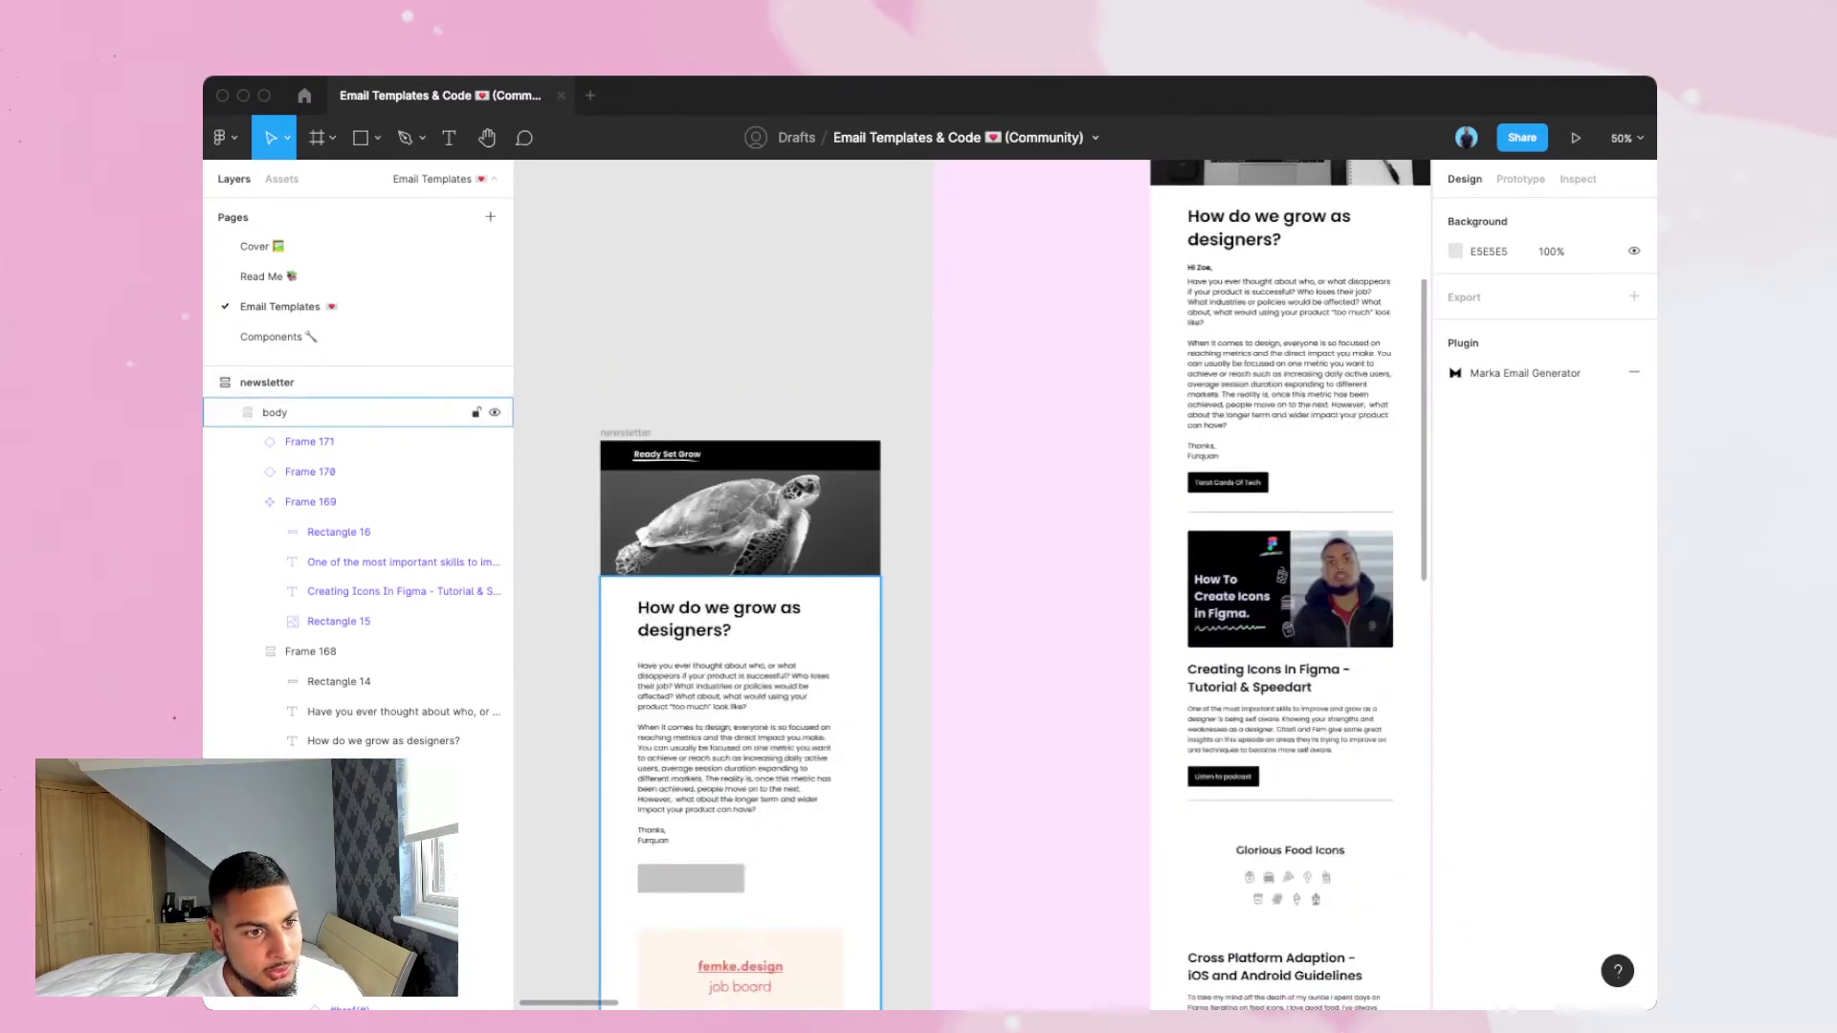
scroll(966, 583, down, 10)
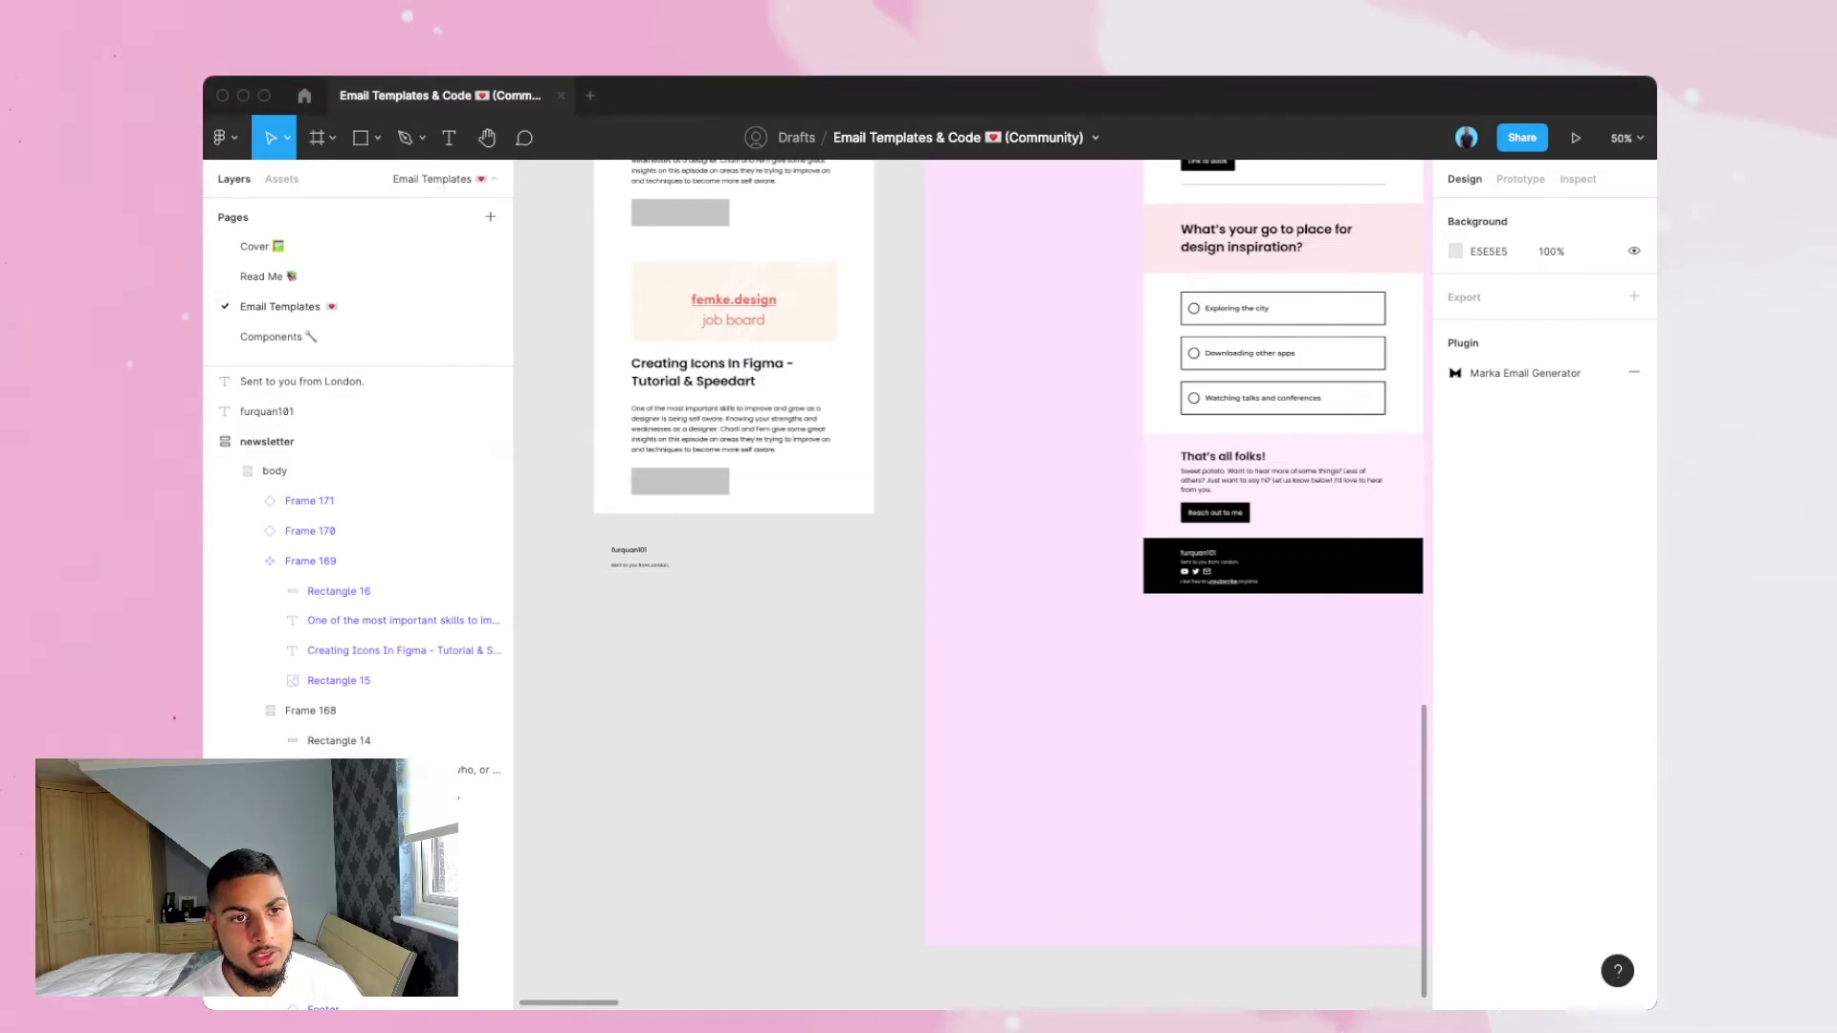
click(1206, 571)
key(super+plus)
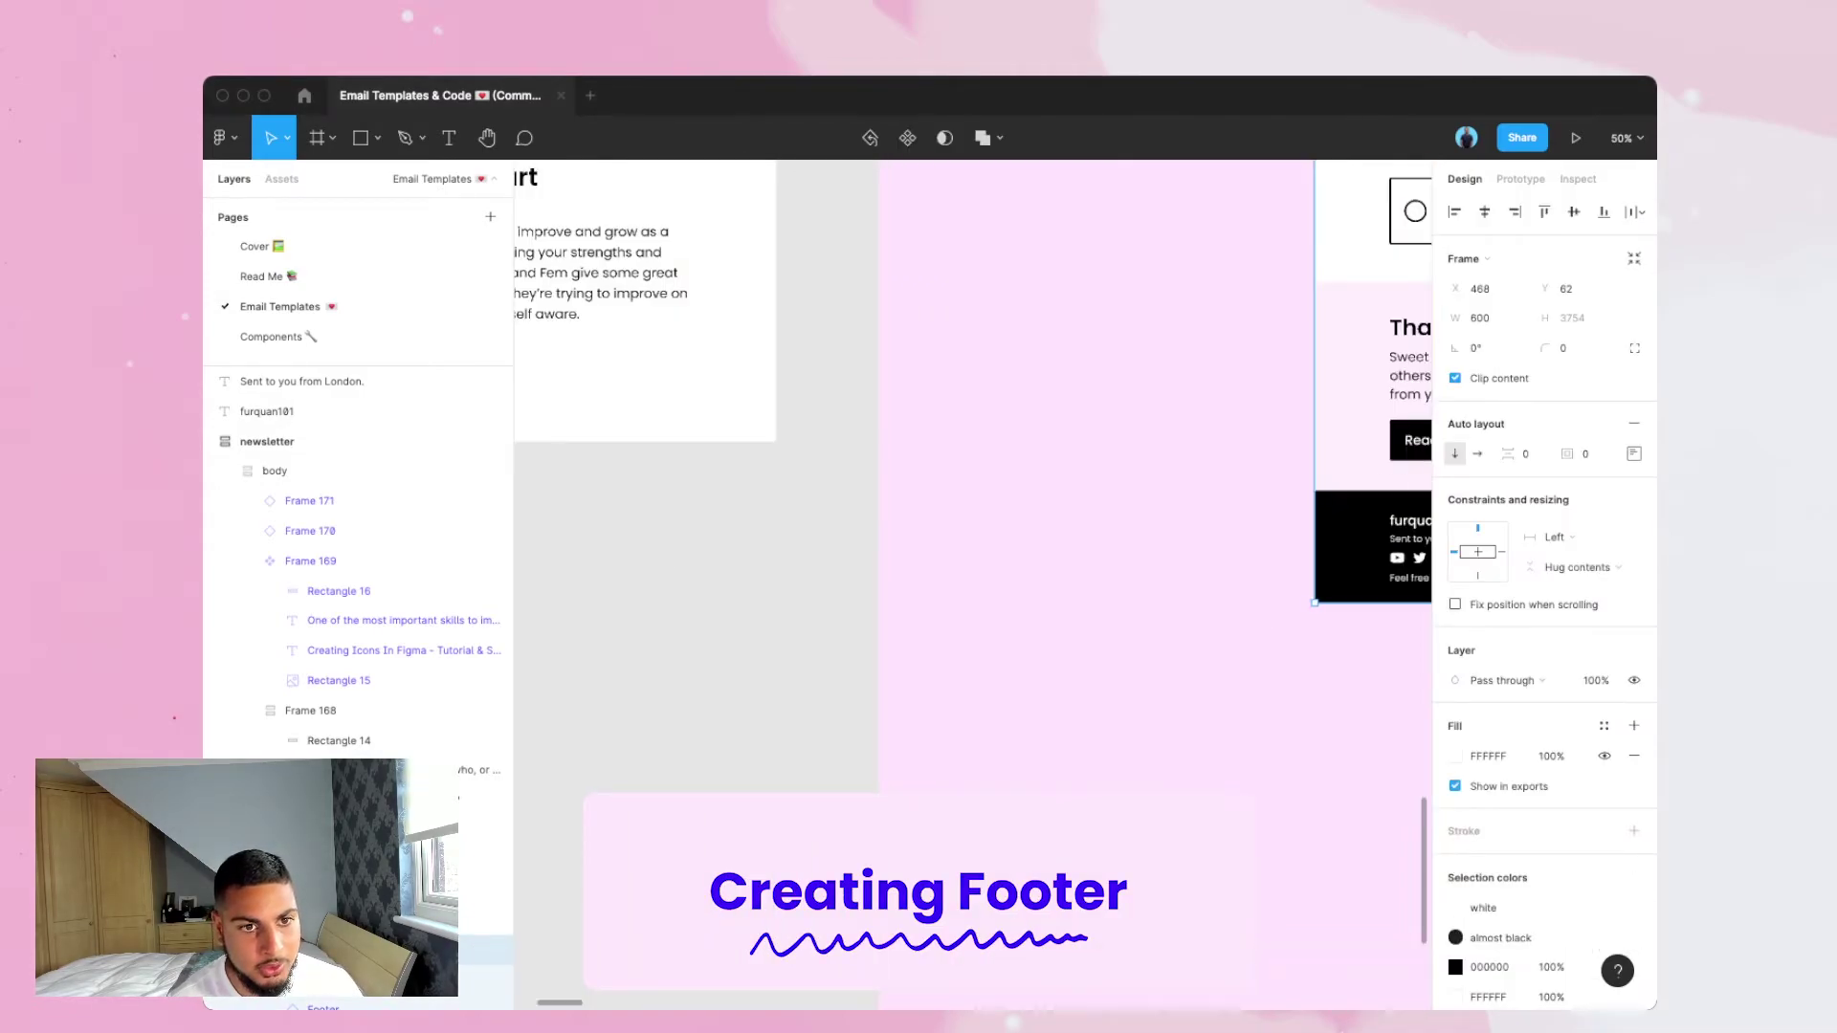
scroll(972, 584, right, 3)
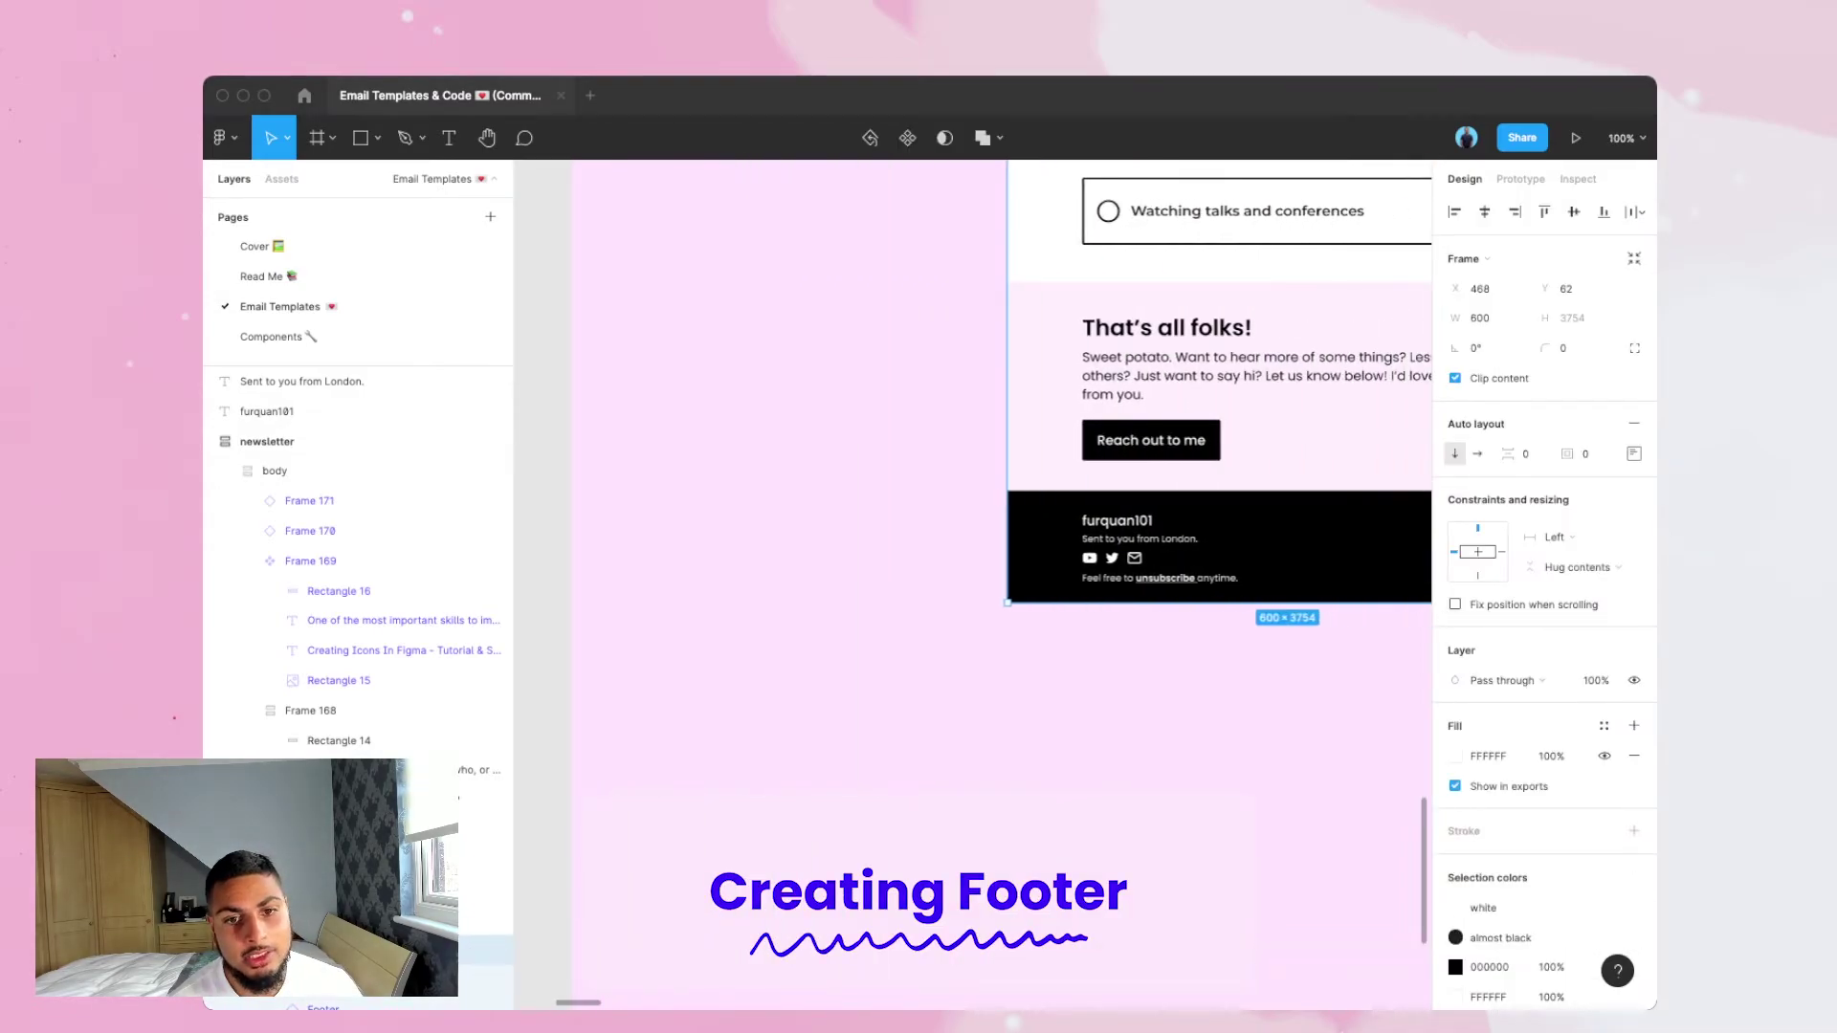
scroll(973, 584, left, 5)
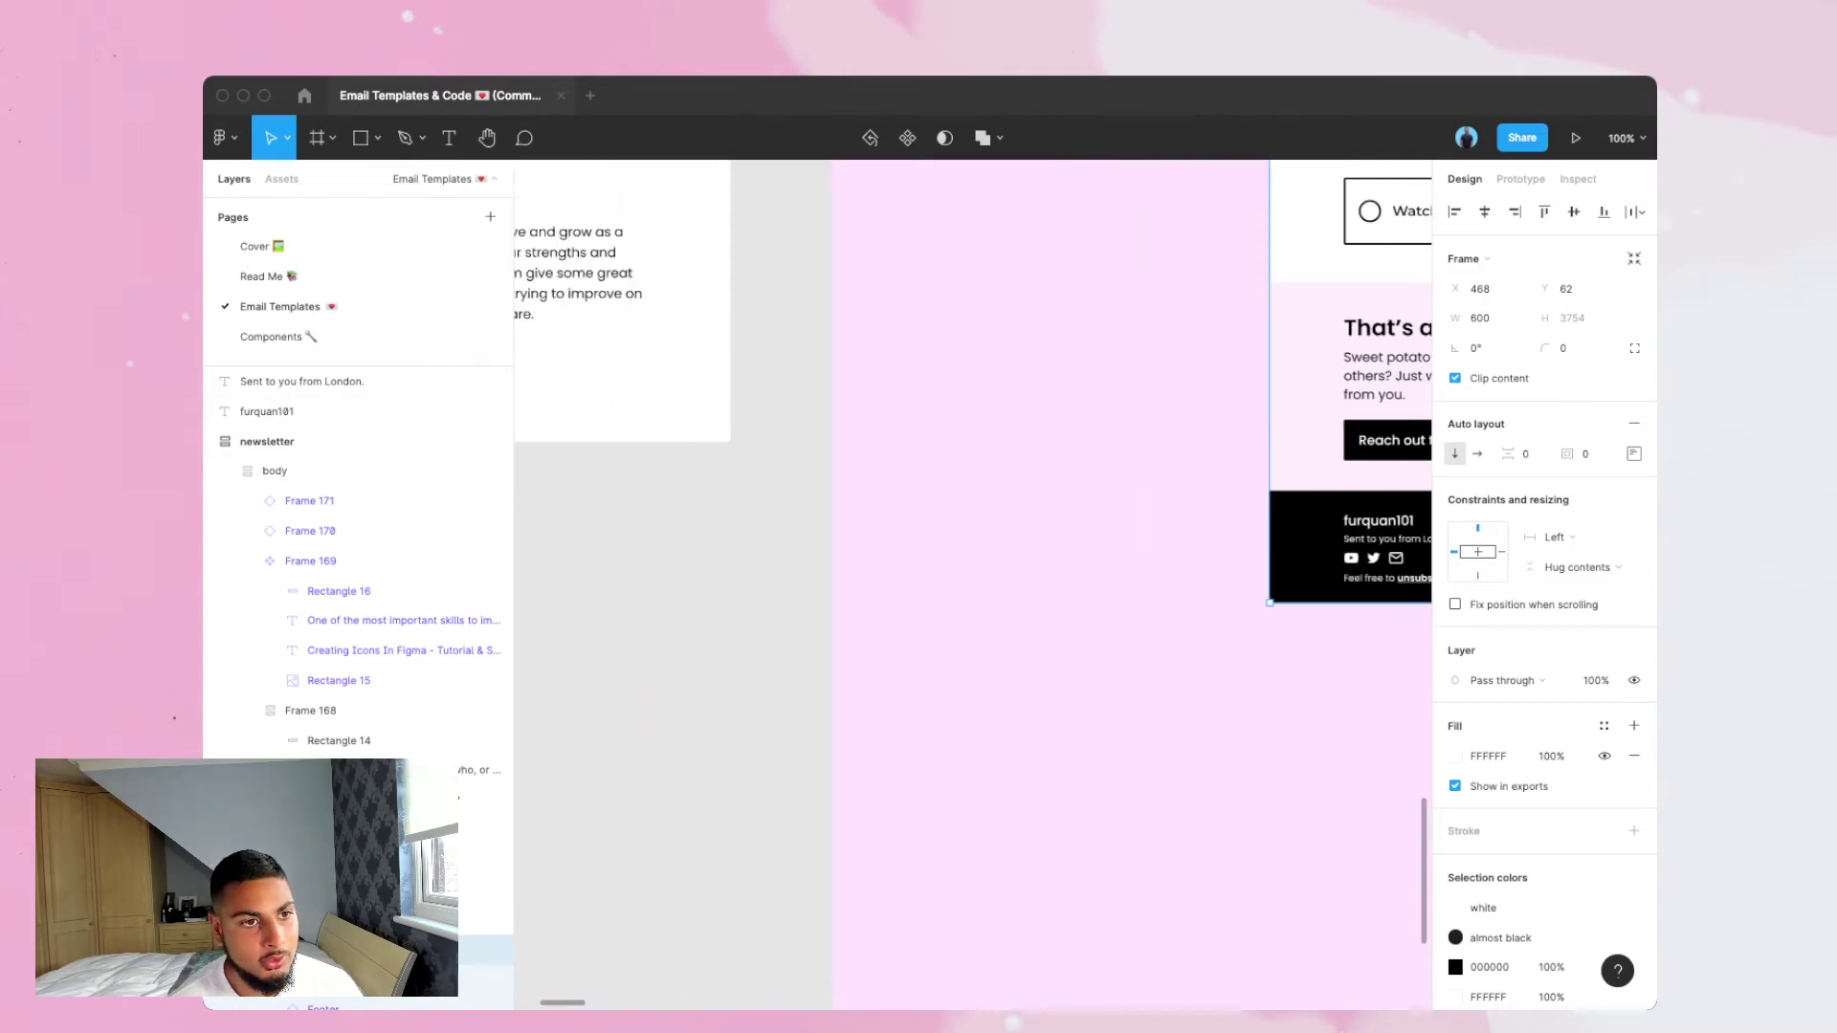
scroll(973, 585, up, 2)
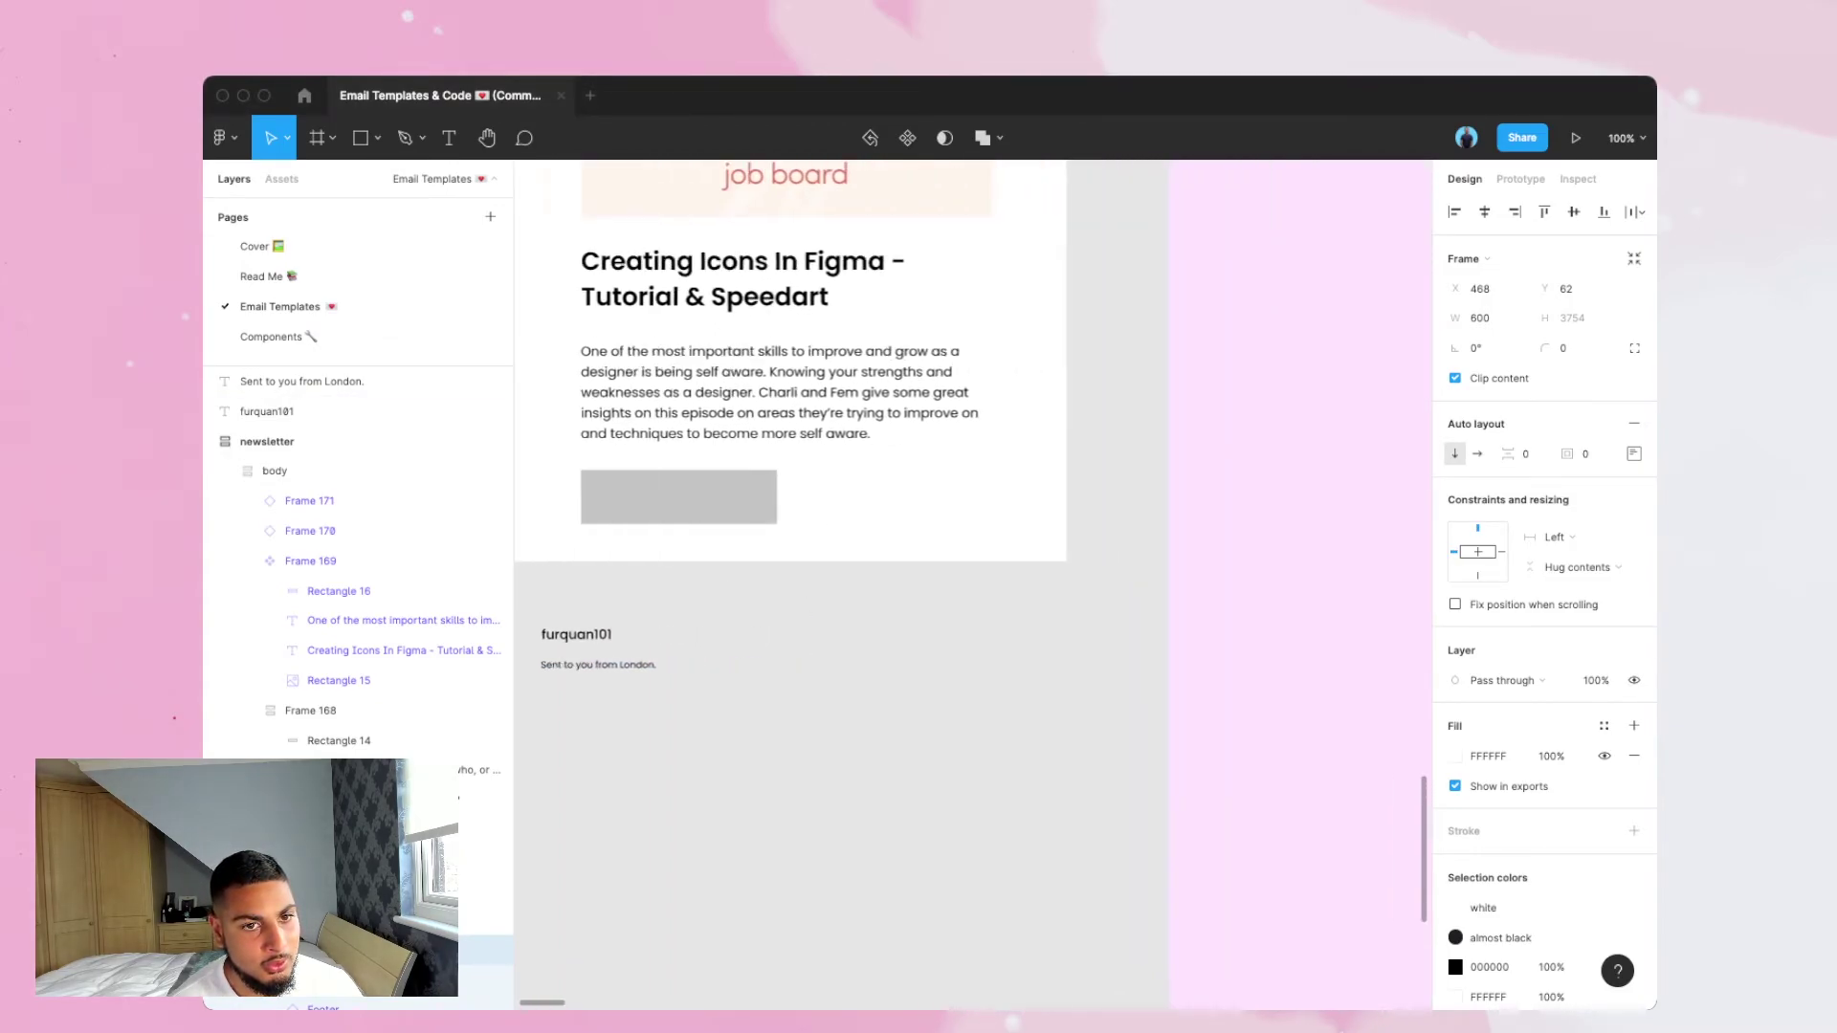
scroll(973, 584, right, 5)
scroll(973, 585, left, 5)
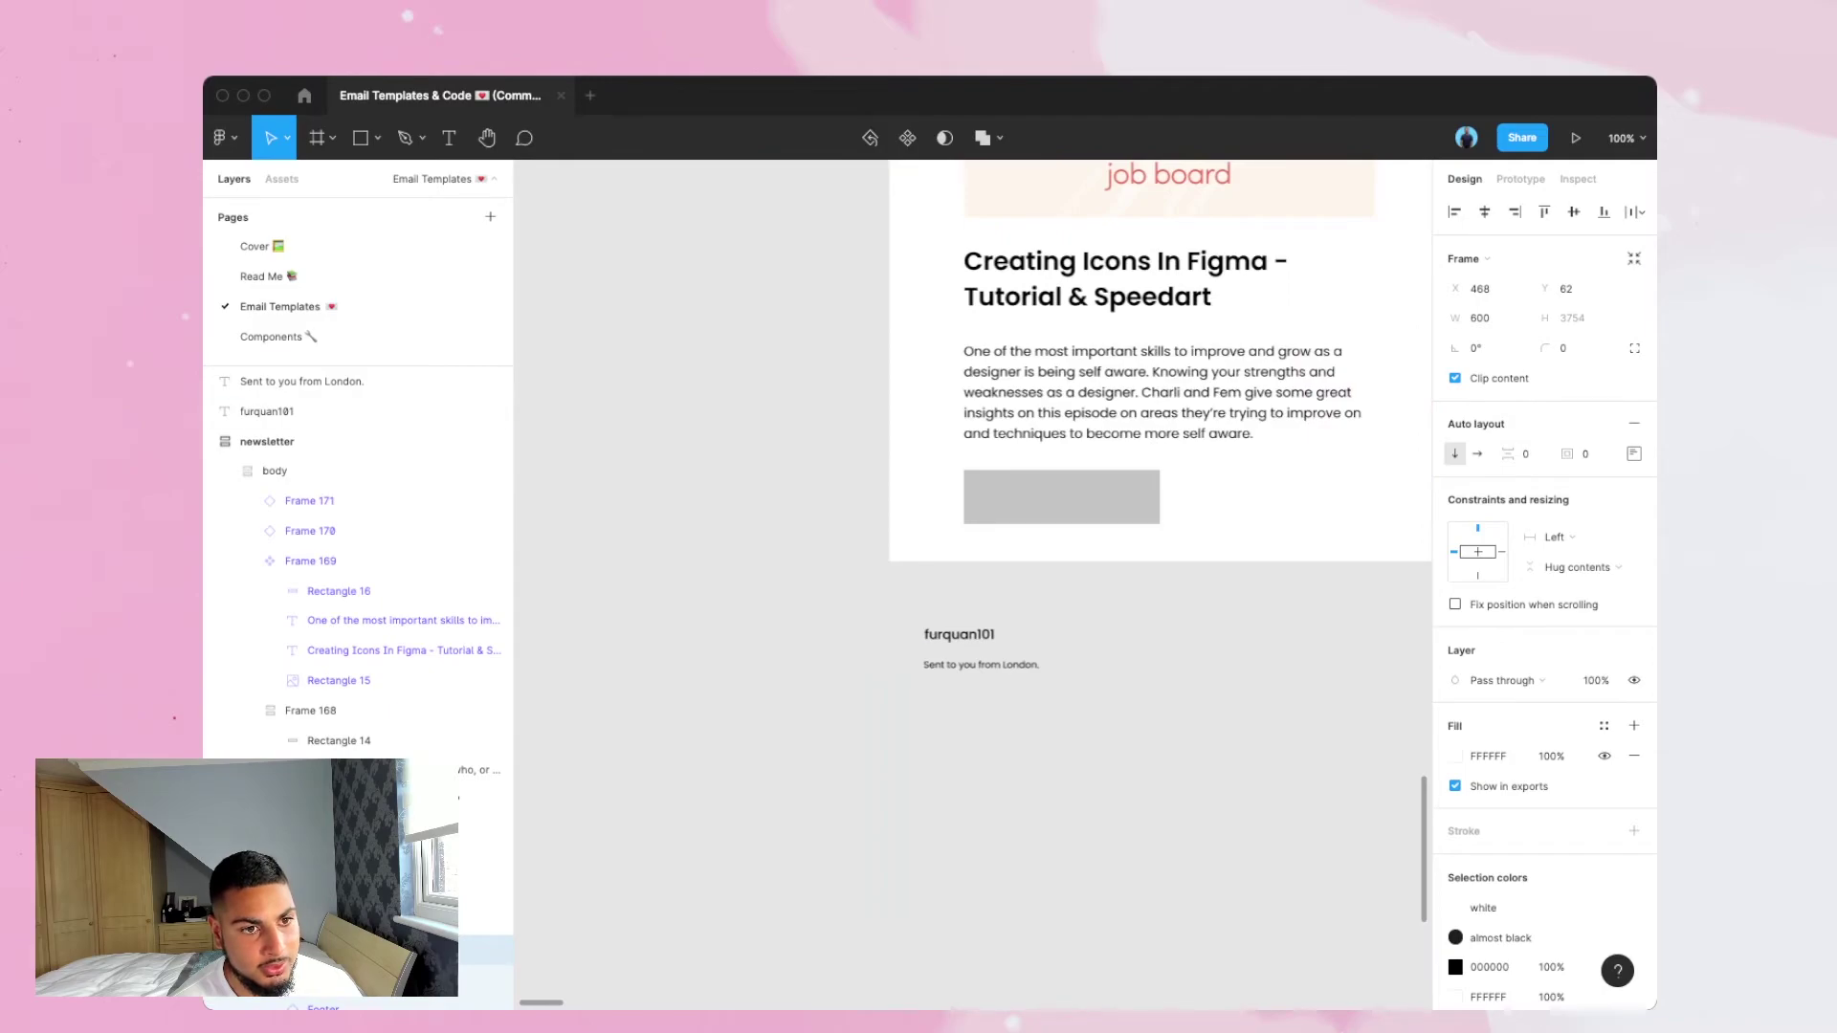
Set the username text below the newsletter to auto width and move the "Sent to you from London." line up closer beneath it.
click(268, 411)
scroll(973, 584, right, 2)
click(1544, 559)
click(1071, 660)
drag(922, 665, 922, 658)
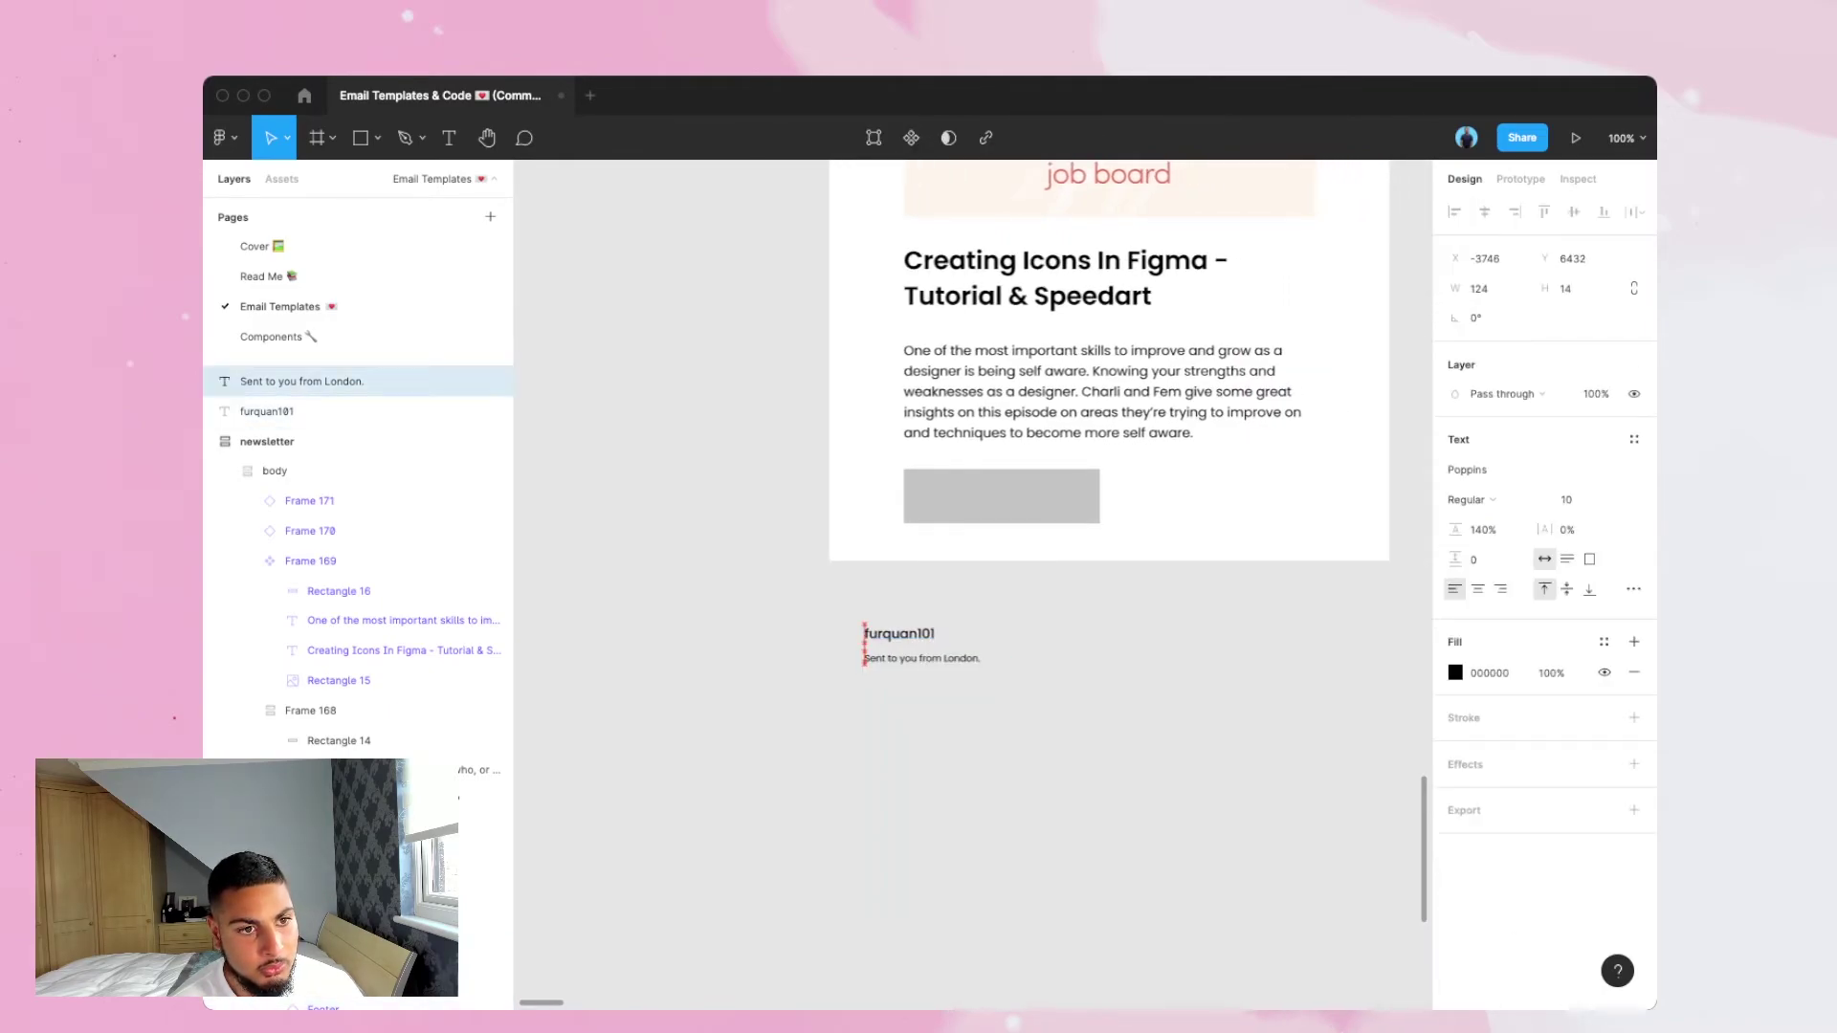
key(Escape)
scroll(973, 584, right, 6)
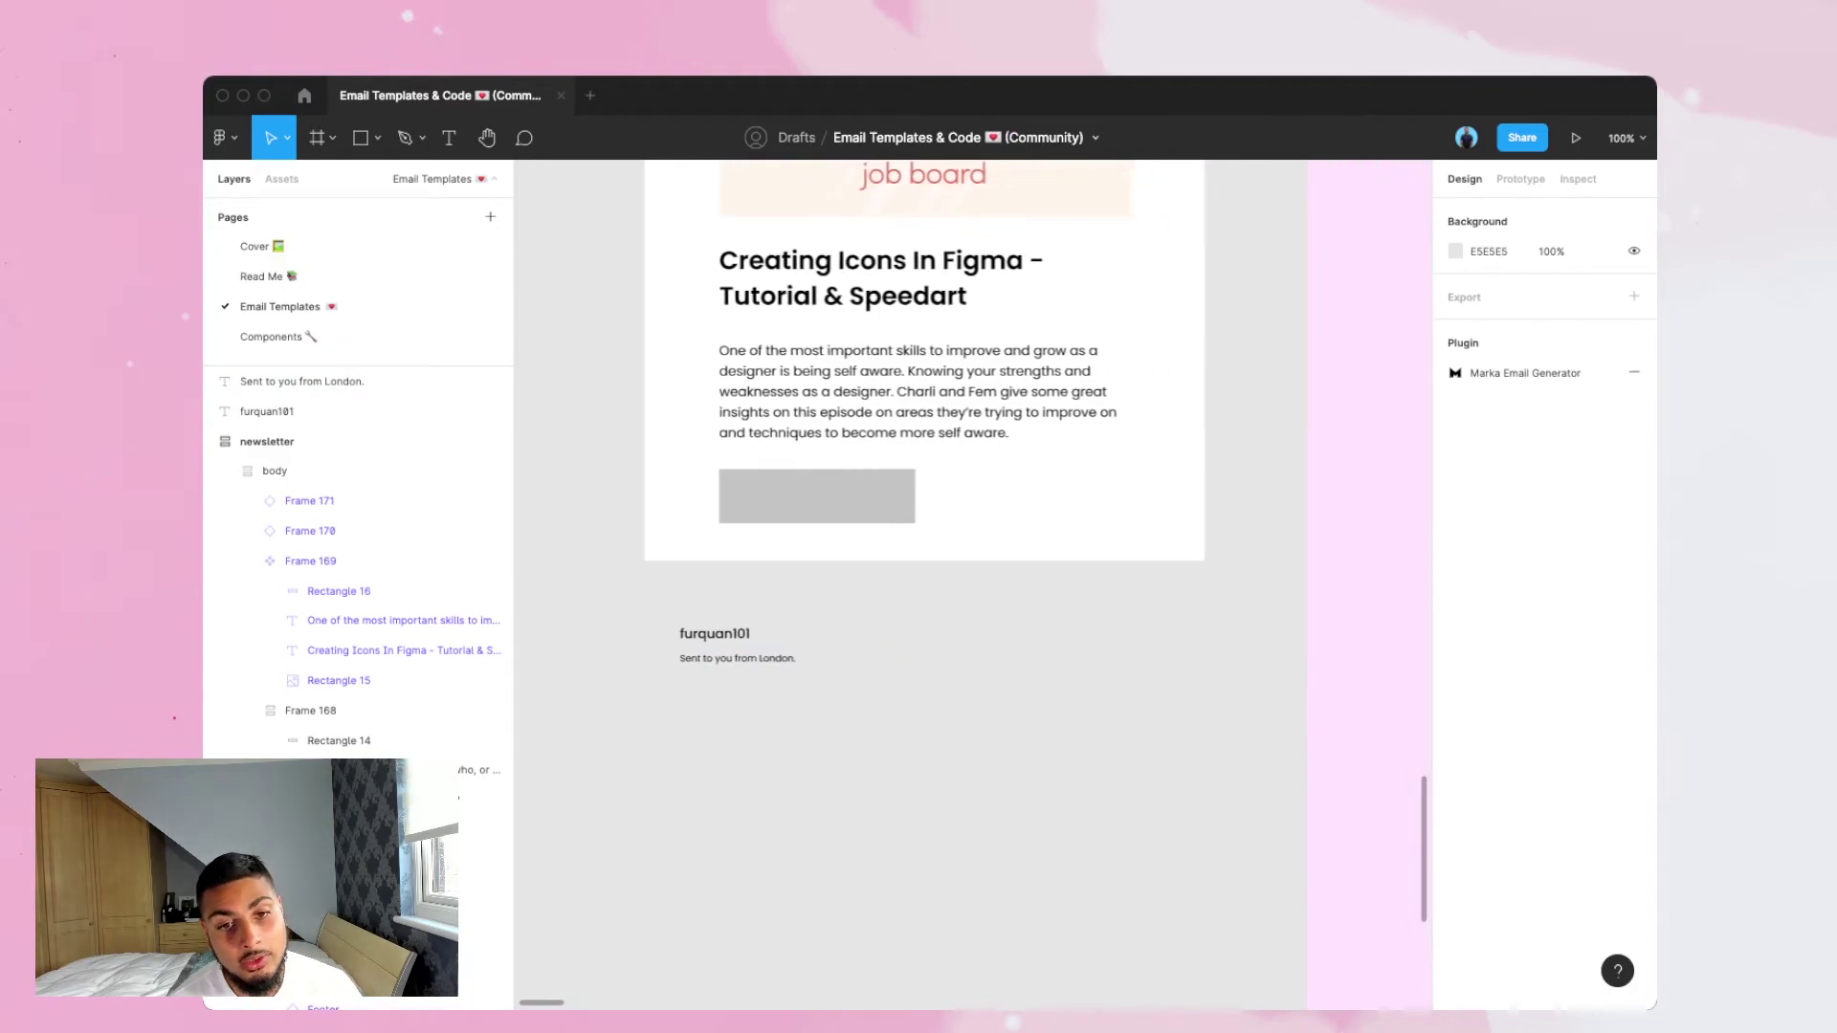
Browse the file's local components as a list, including the Email Templates group.
click(281, 179)
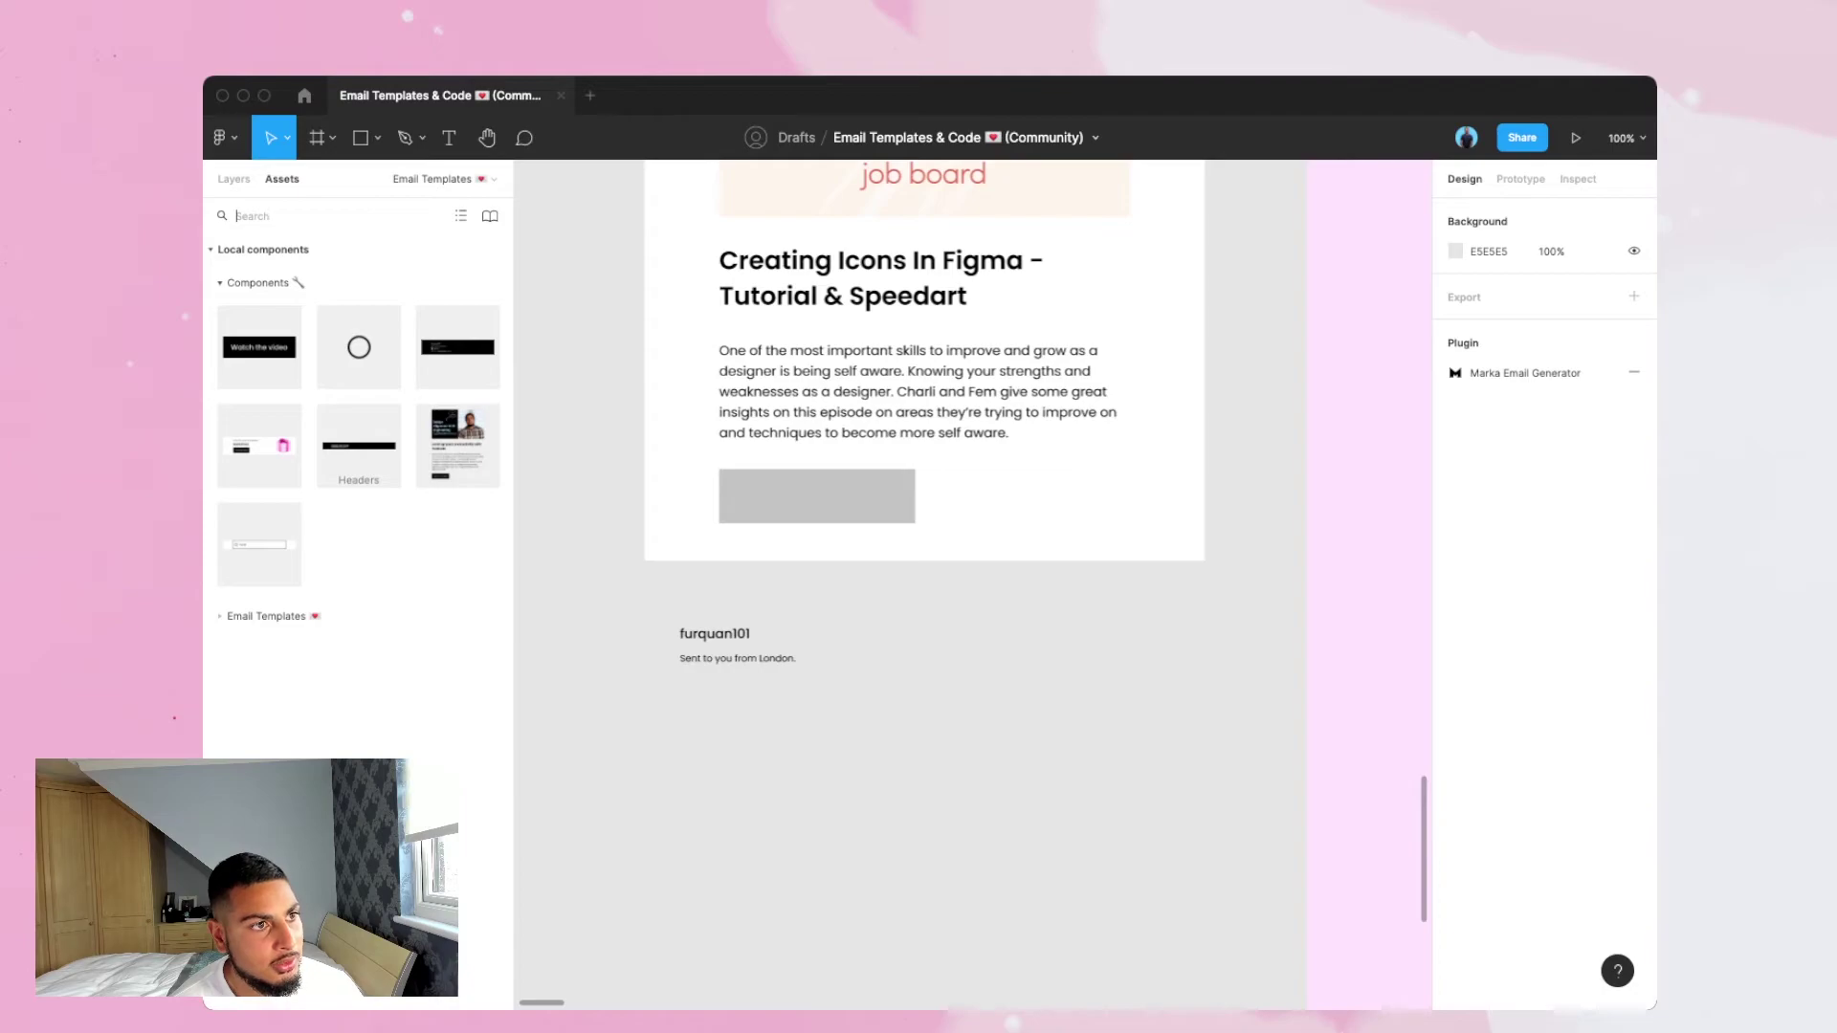
click(266, 616)
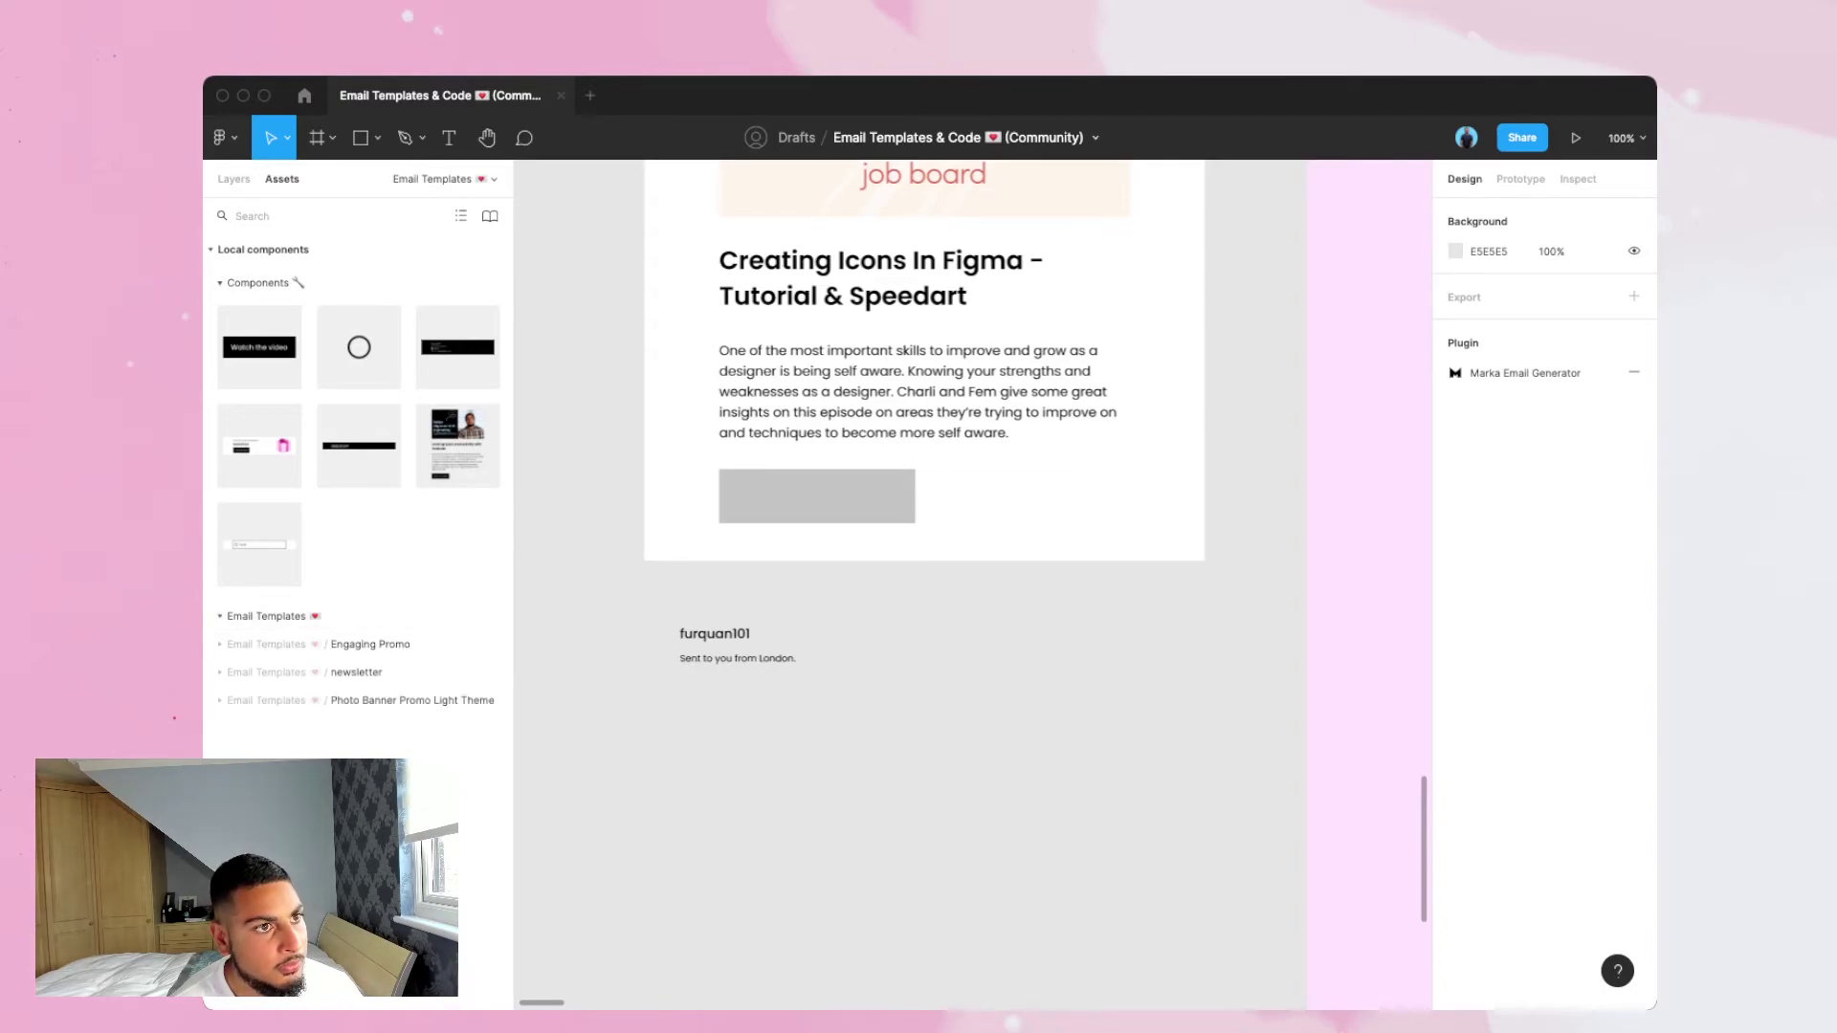
click(460, 215)
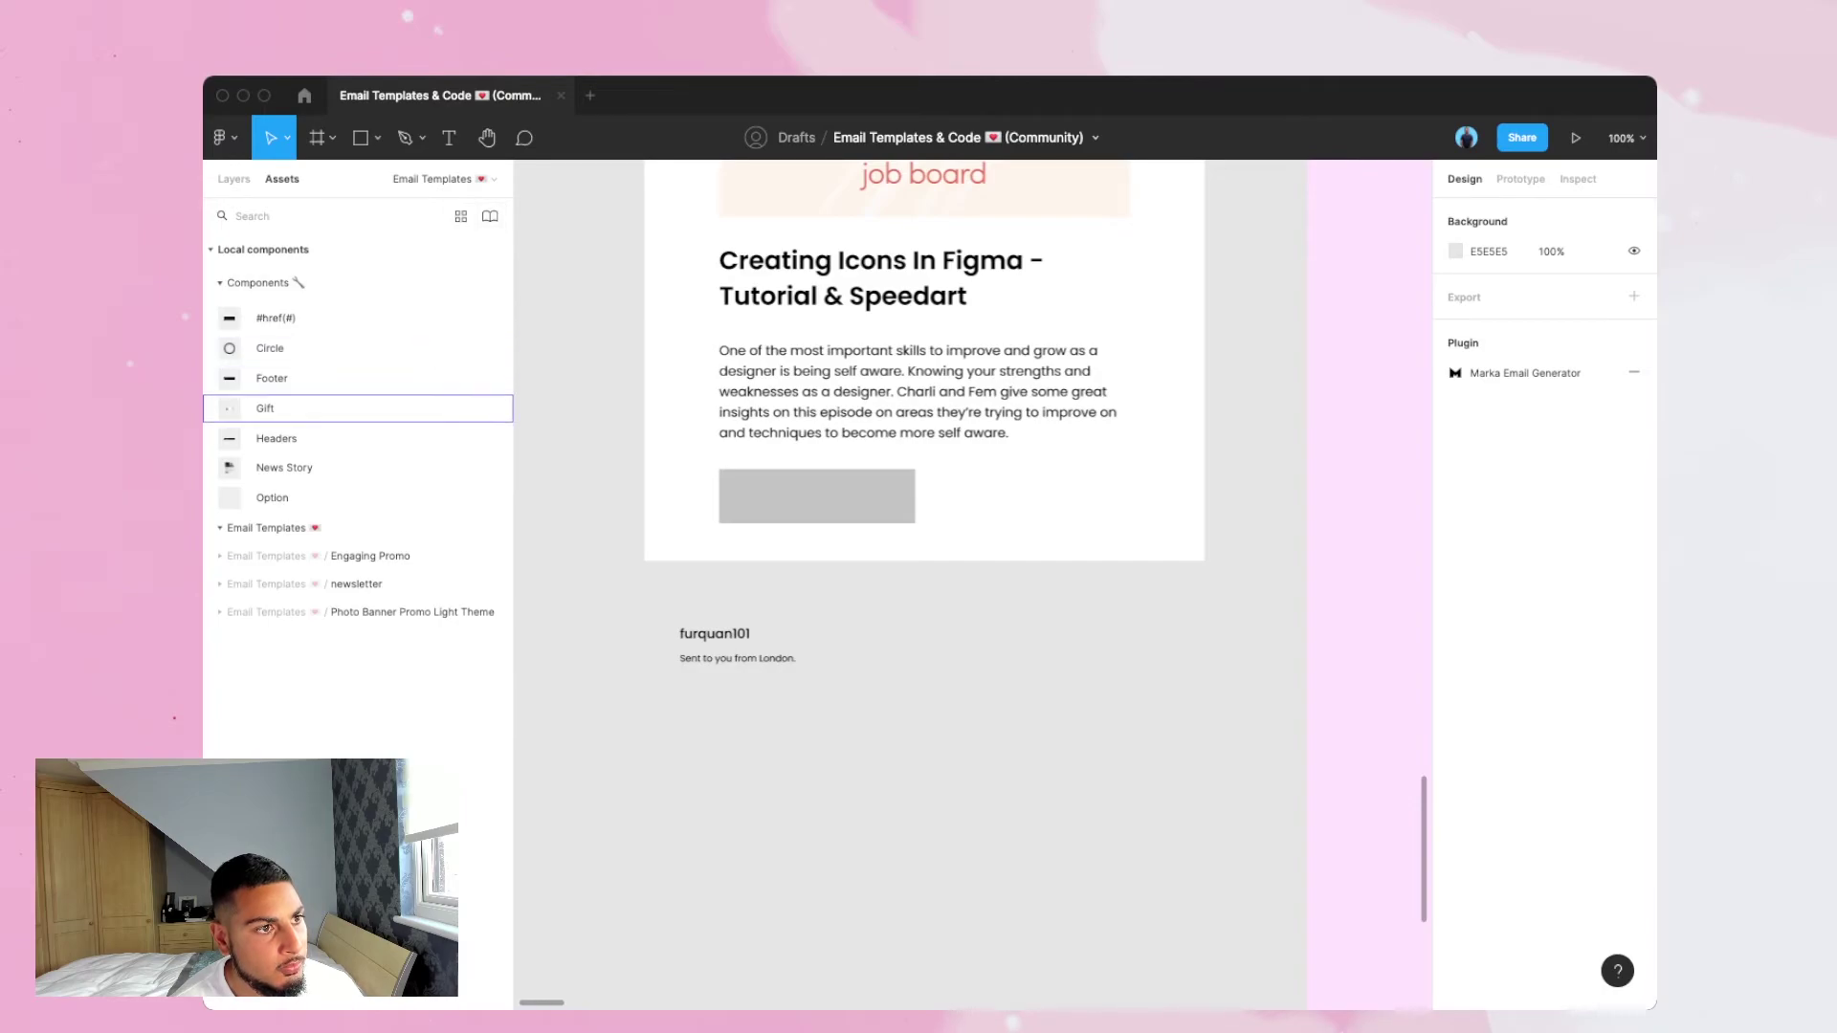
Copy the YouTube icon from the immersive photo newsletter's black footer and place it beneath the loose "Sent to you from London." line.
scroll(956, 574, right, 10)
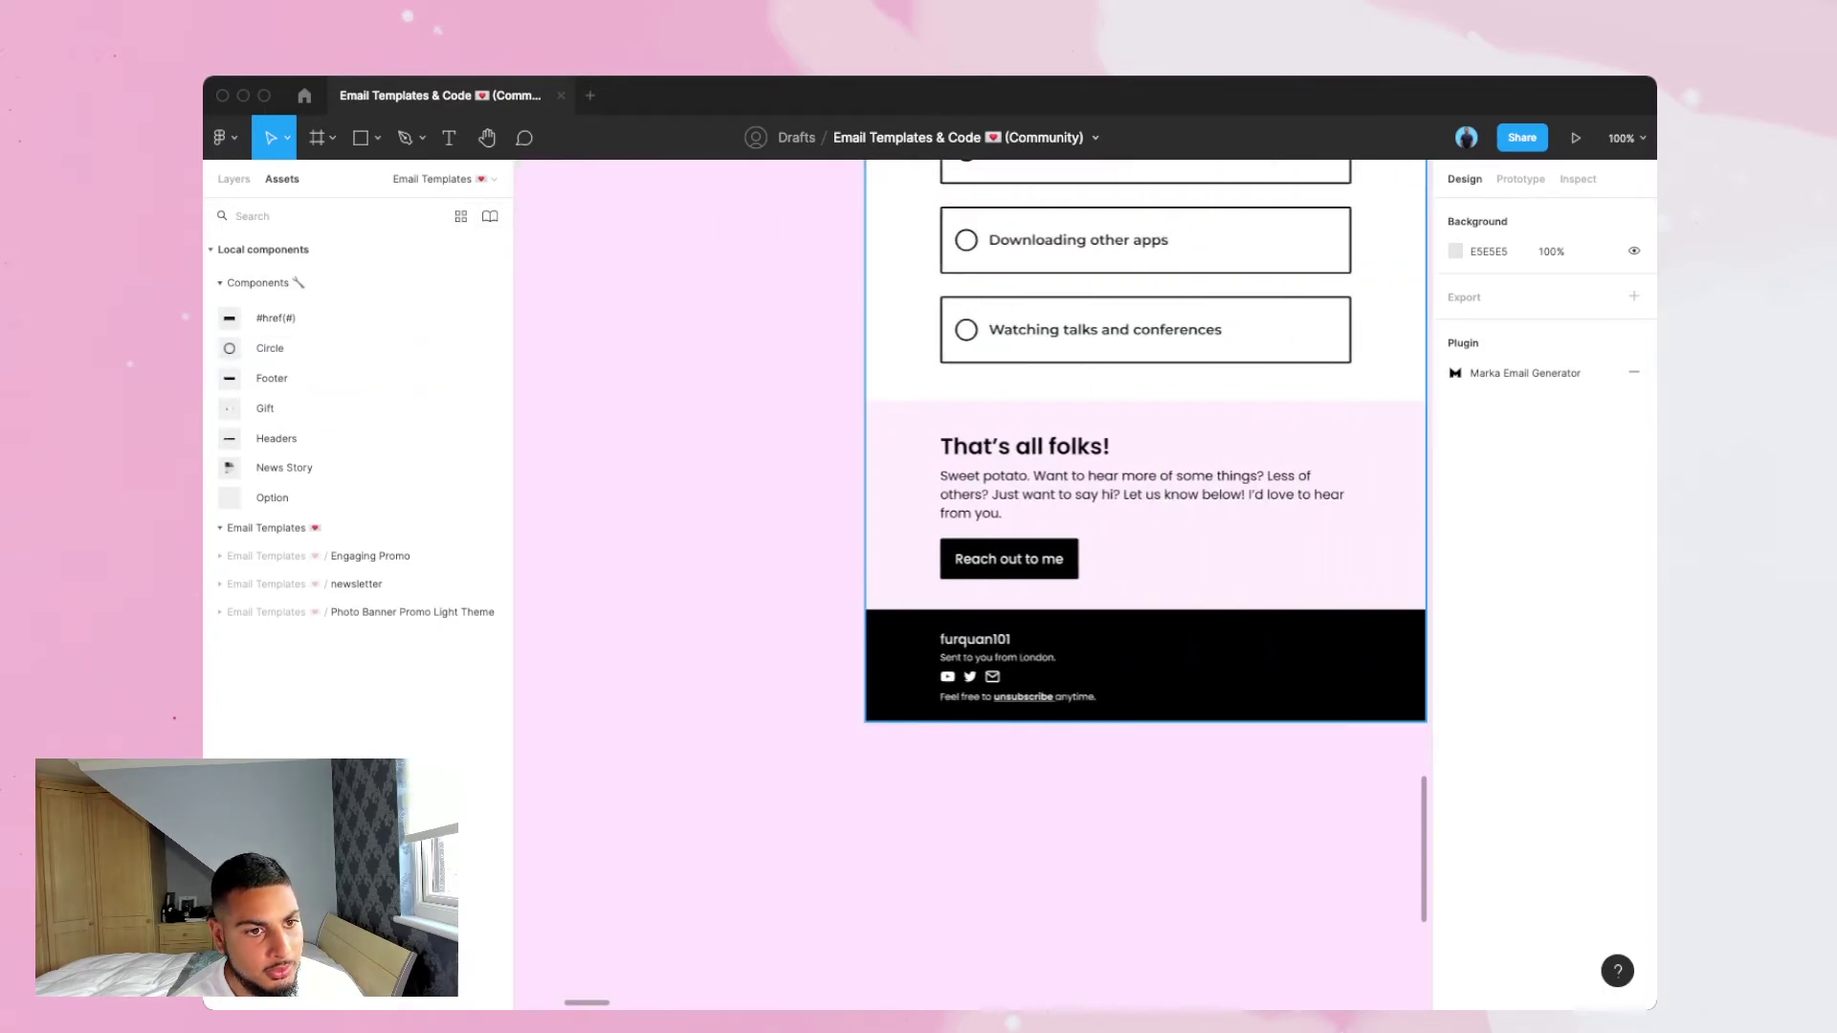
double_click(947, 677)
double_click(947, 676)
double_click(947, 676)
double_click(947, 676)
drag(948, 676, 627, 695)
scroll(626, 694, left, 4)
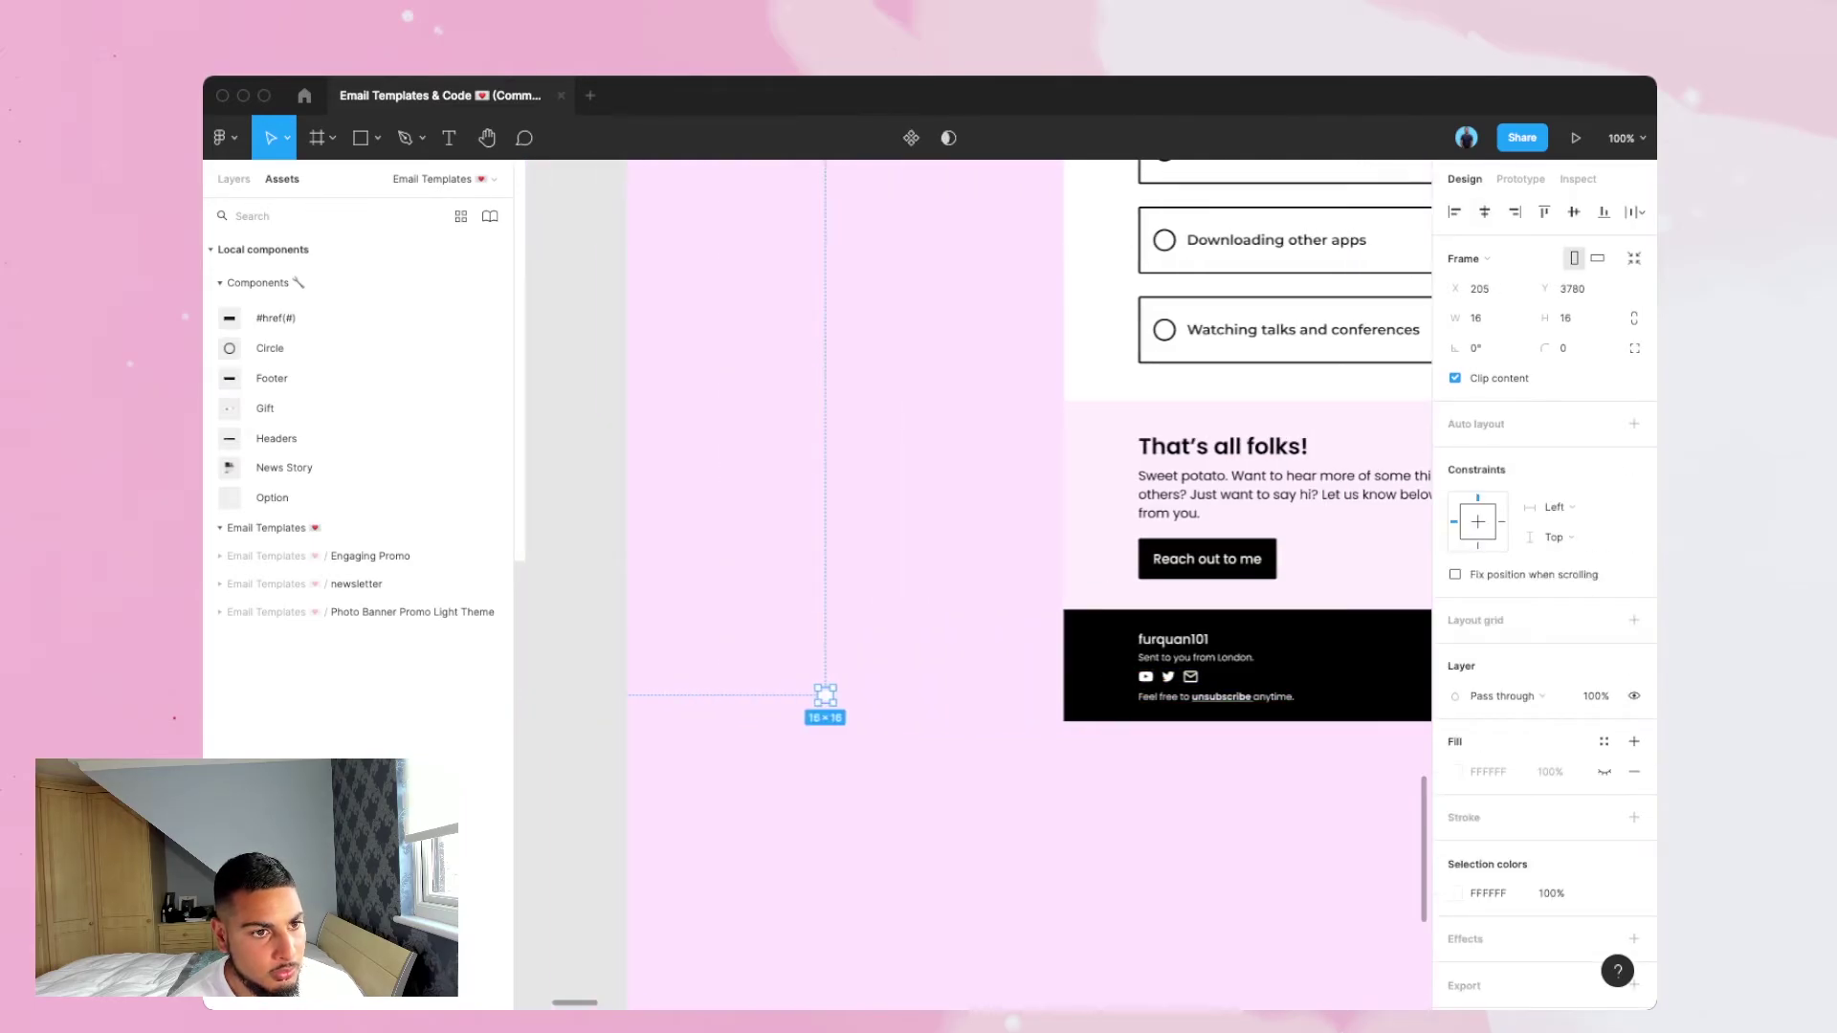
scroll(574, 703, left, 8)
mouse_move(825, 696)
mouse_down()
mouse_move(574, 703)
mouse_move(1206, 710)
mouse_move(833, 694)
mouse_up()
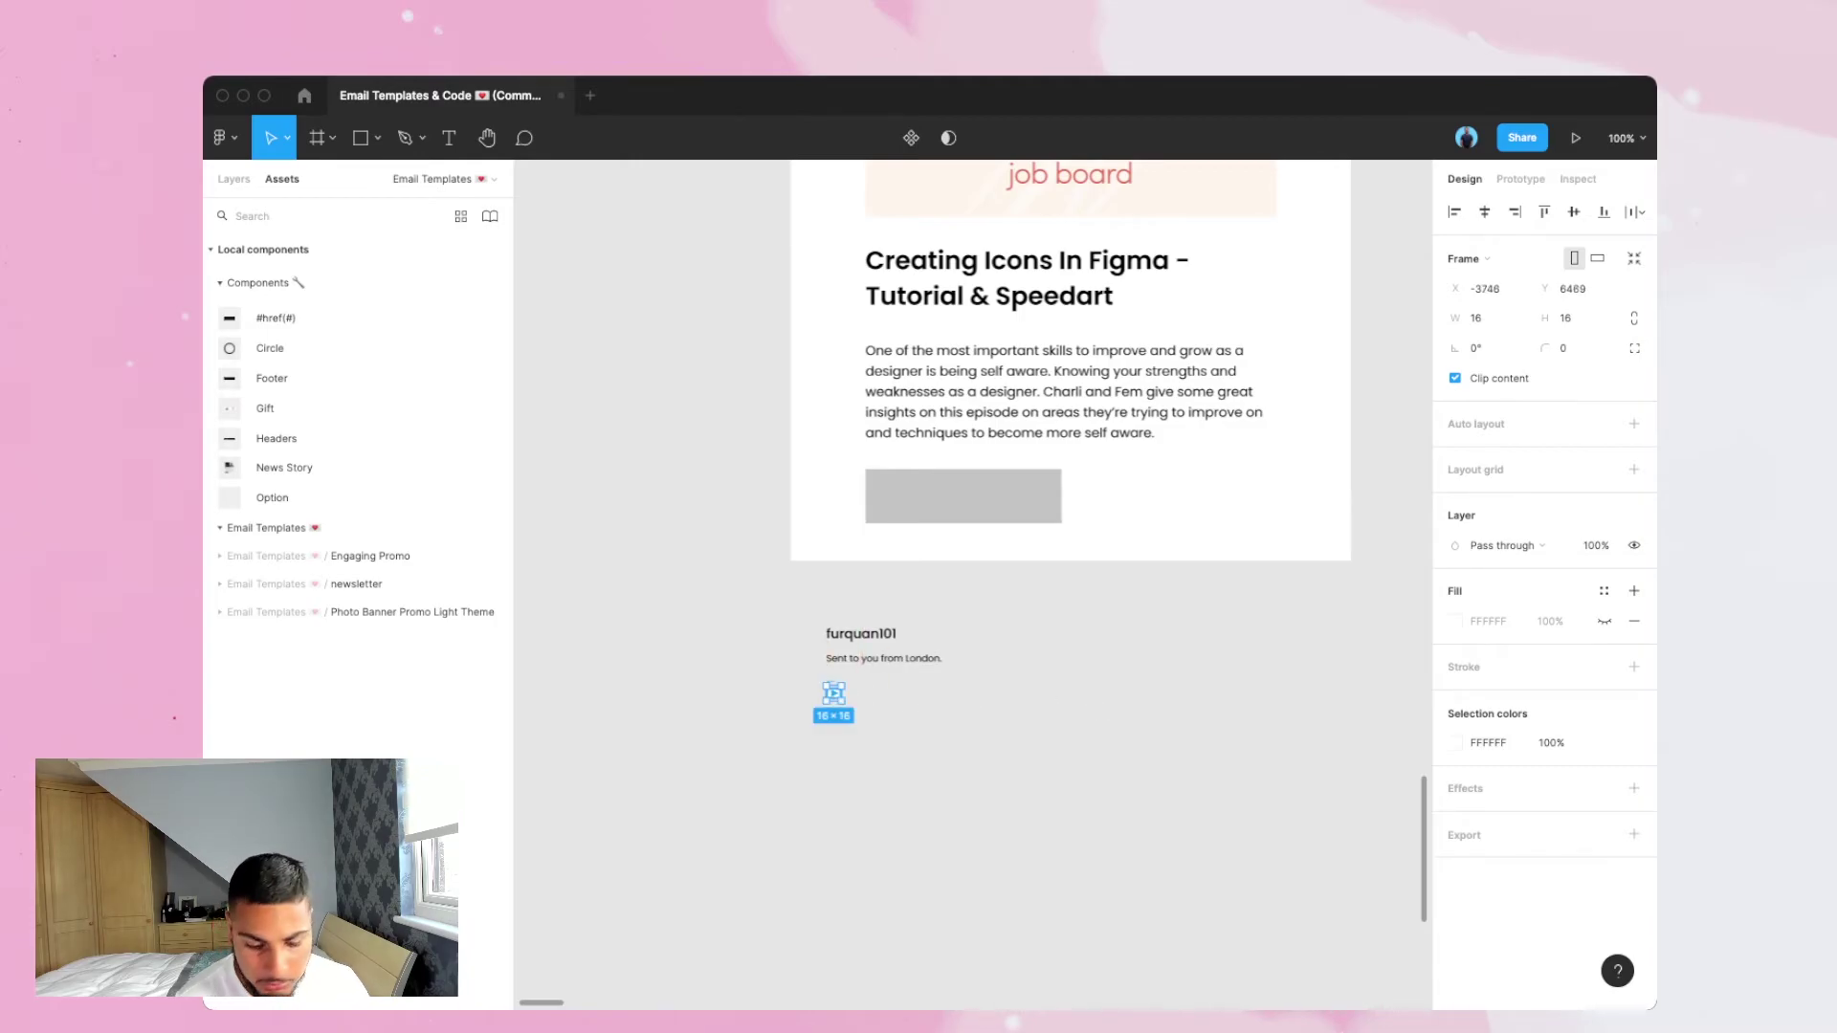
Move the YouTube icon closer beneath the London line and duplicate it into a row of three with 14 px gaps.
key(super+plus)
key(super+plus)
scroll(973, 585, left, 3)
scroll(972, 584, down, 4)
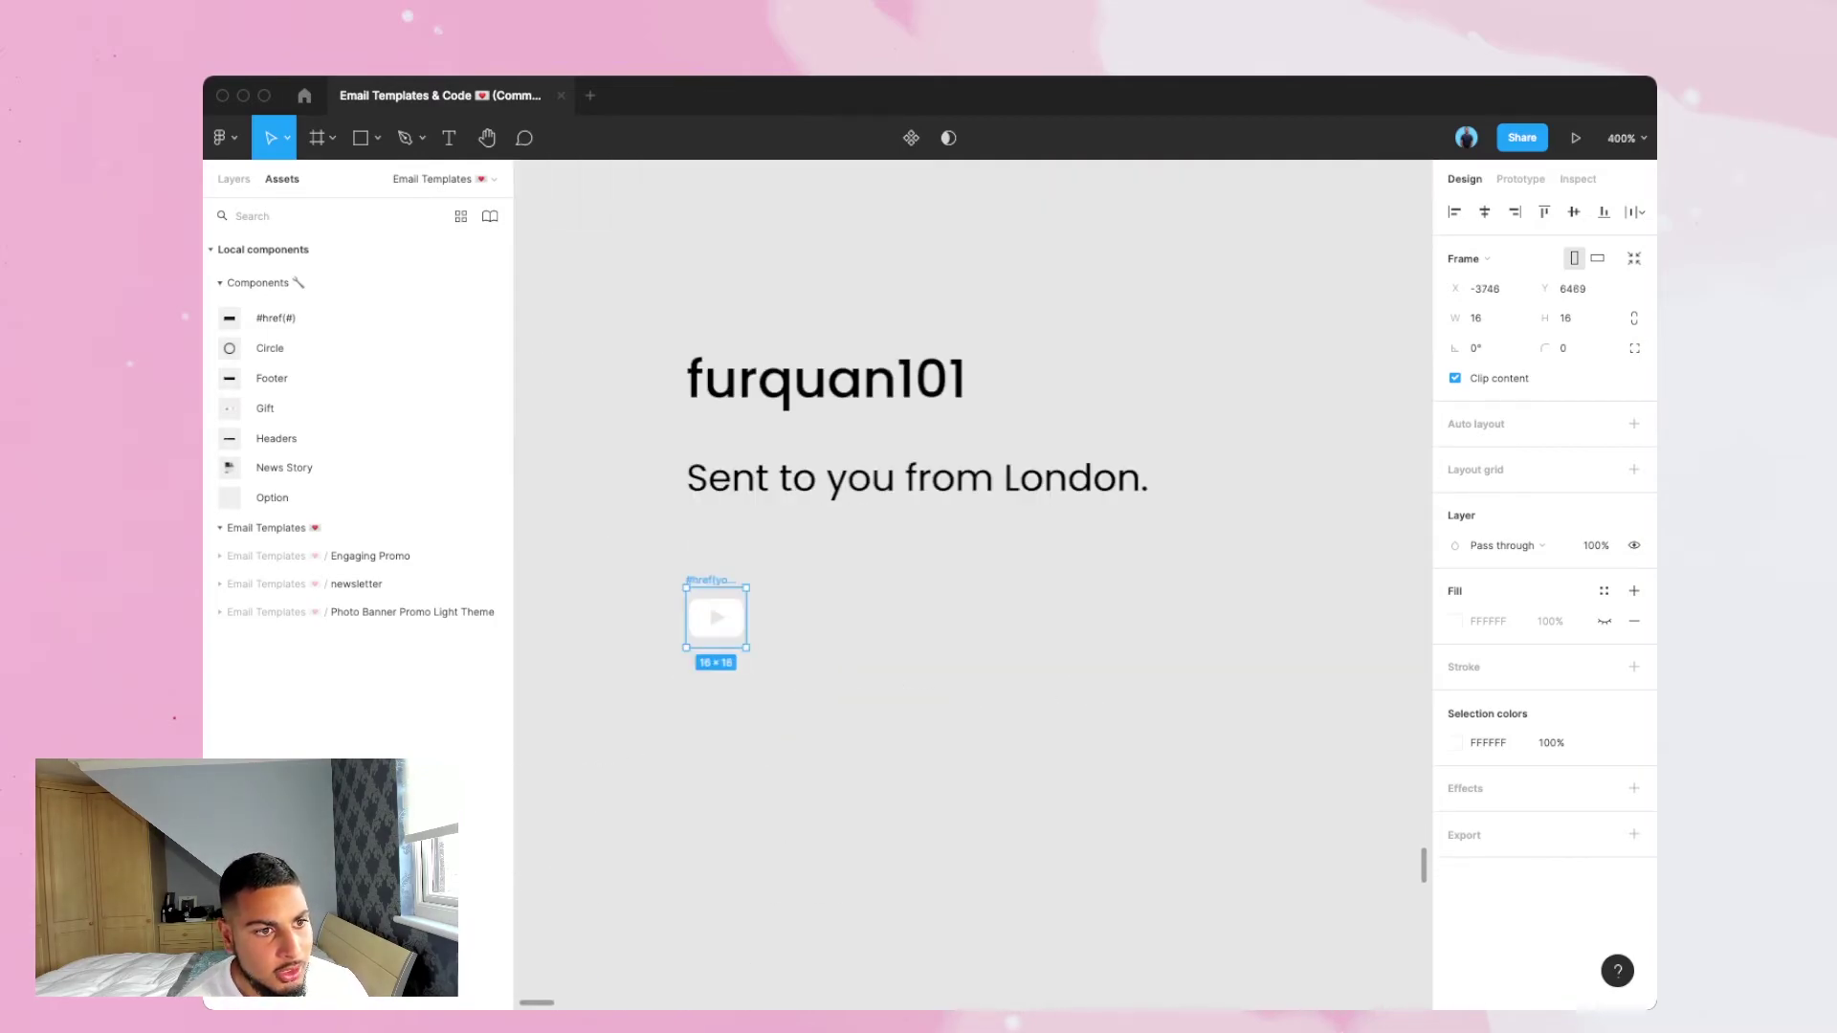
drag(716, 617, 939, 564)
key(Escape)
key(Escape)
Wrap the three YouTube icons in a horizontal auto layout frame with 16 px spacing between items.
click(940, 564)
shift+click(828, 564)
shift+click(716, 564)
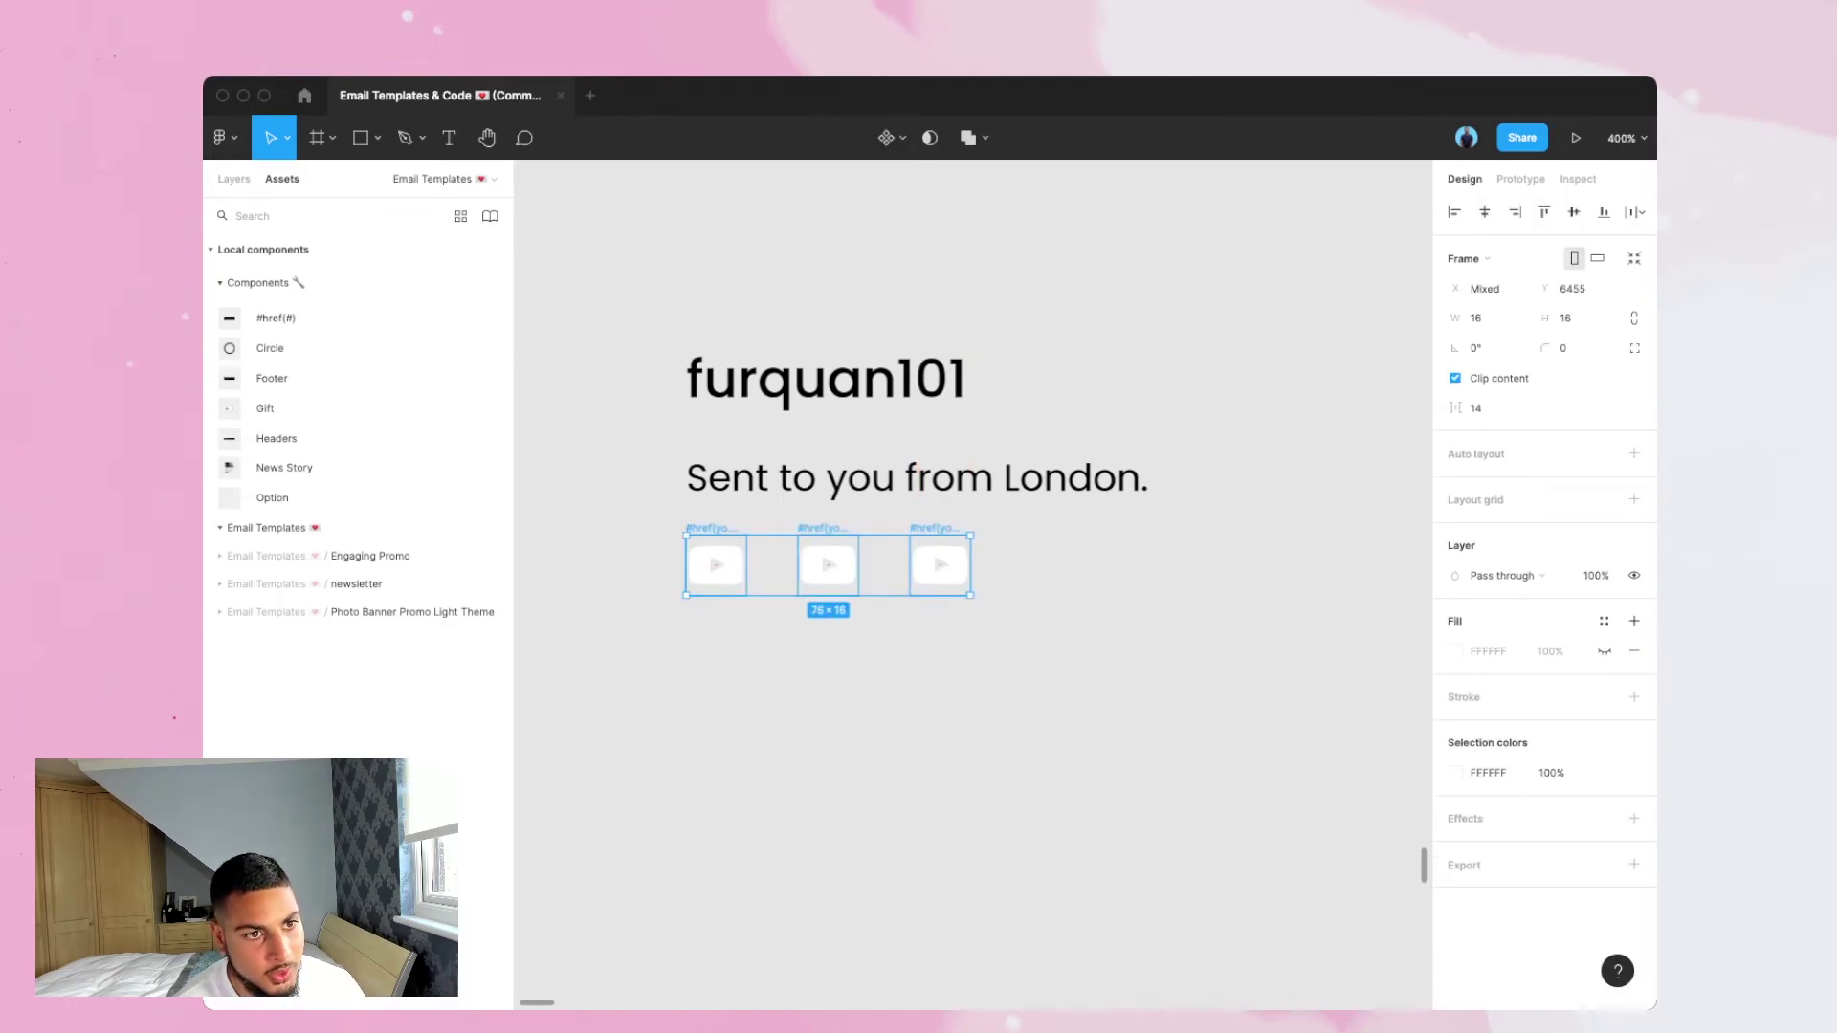
key(shift+a)
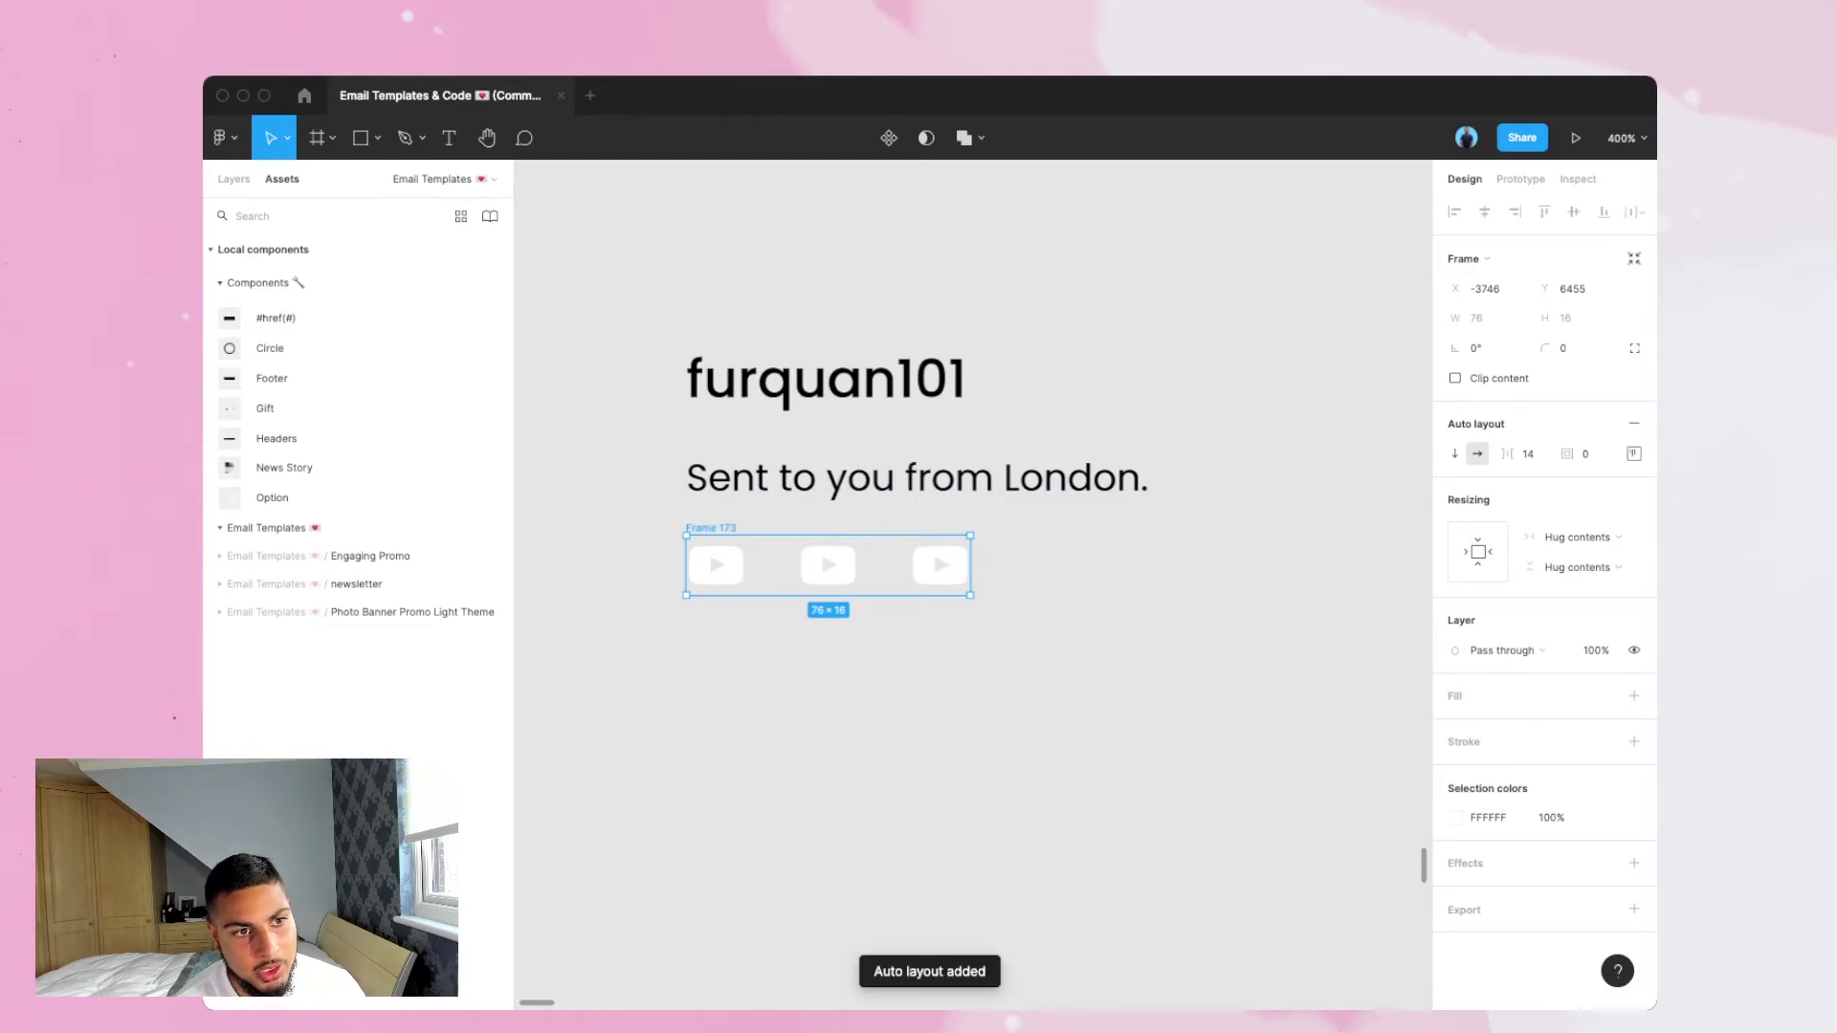
double_click(940, 565)
key(Escape)
click(710, 527)
click(1529, 453)
text(16)
key(Return)
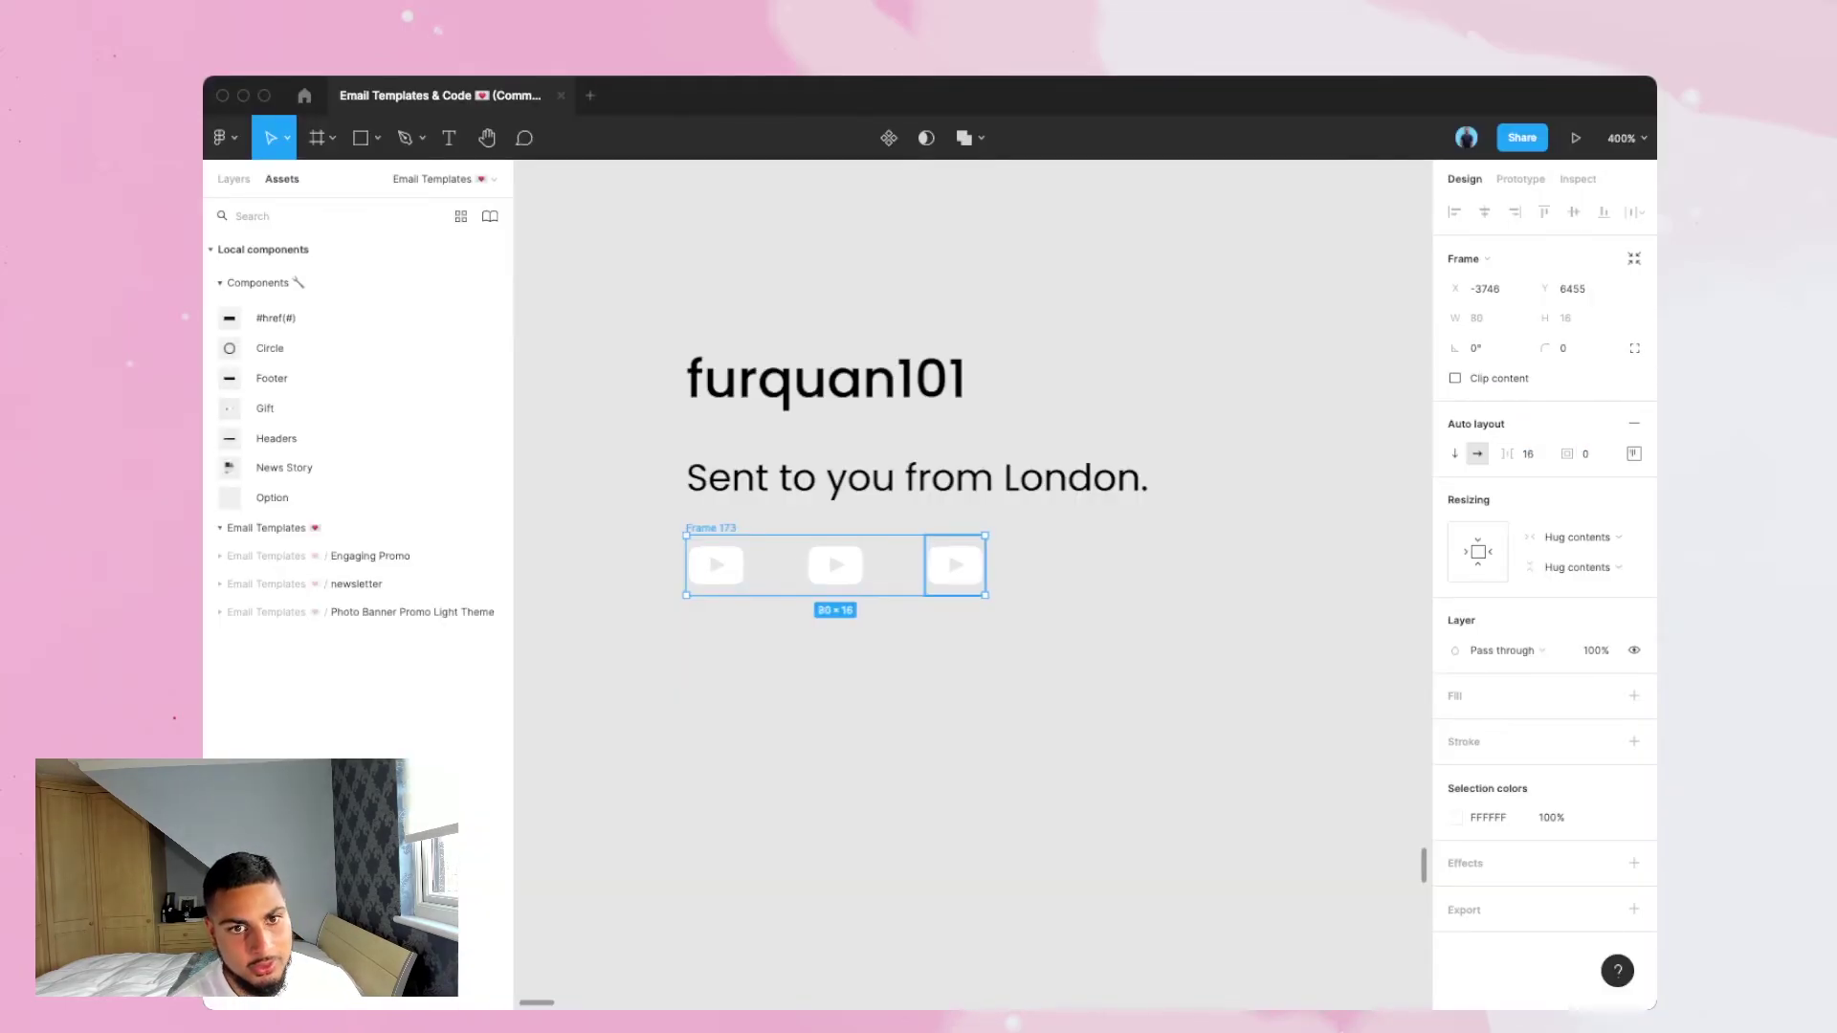
click(955, 564)
key(Return)
key(Escape)
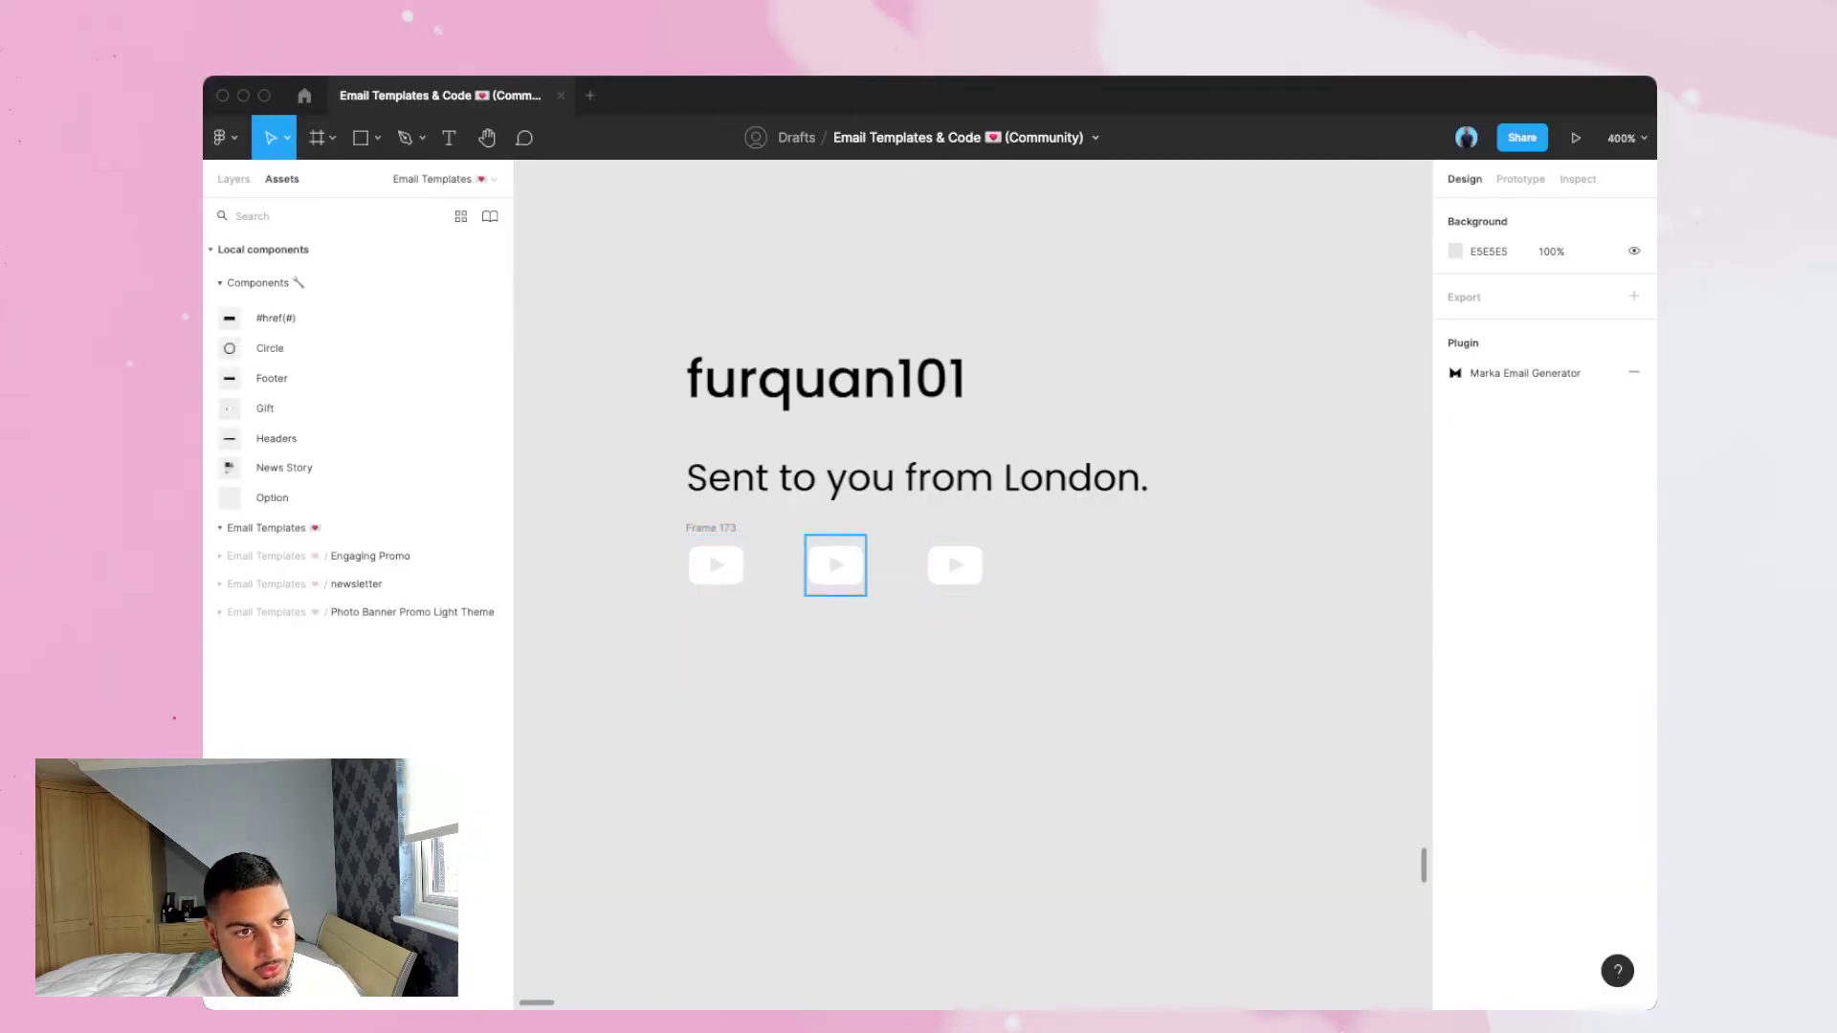
key(ctrl+v)
key(super+v)
key(super+z)
key(super+z)
key(Escape)
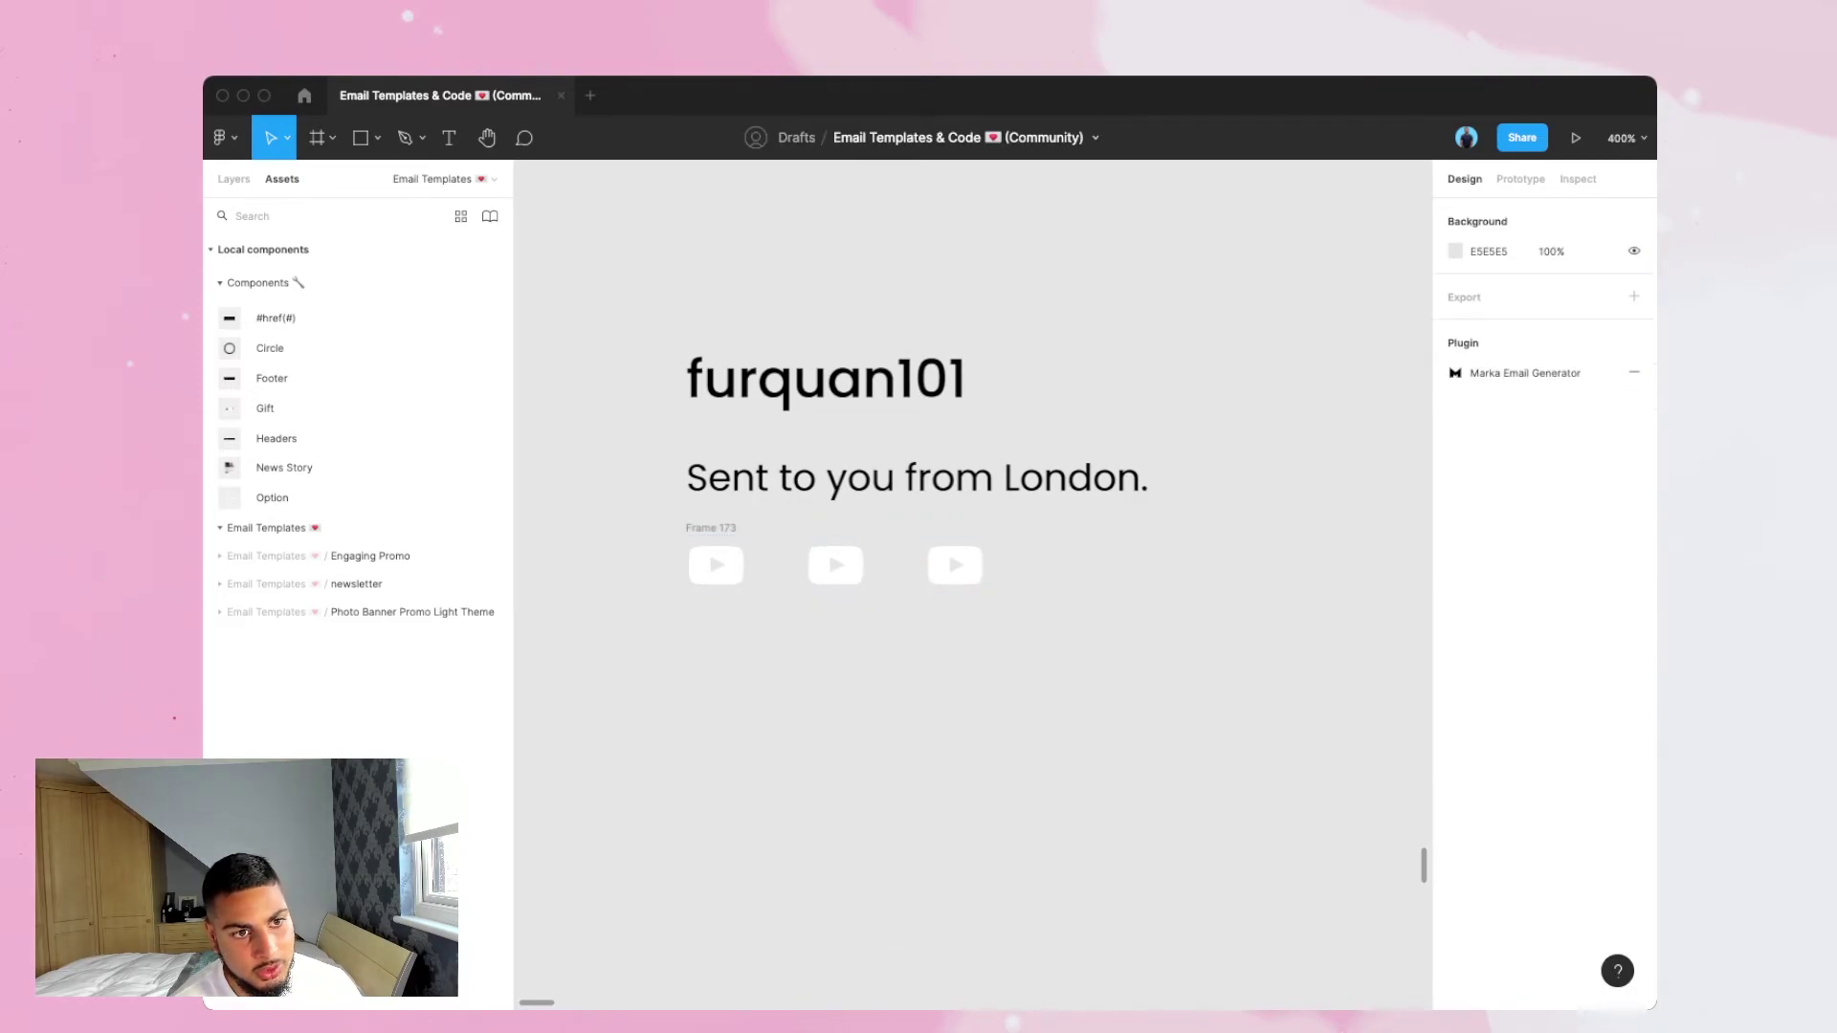
Examine the immersive photo newsletter's black footer again as the reference for the new footer's remaining content.
scroll(843, 584, down, 5)
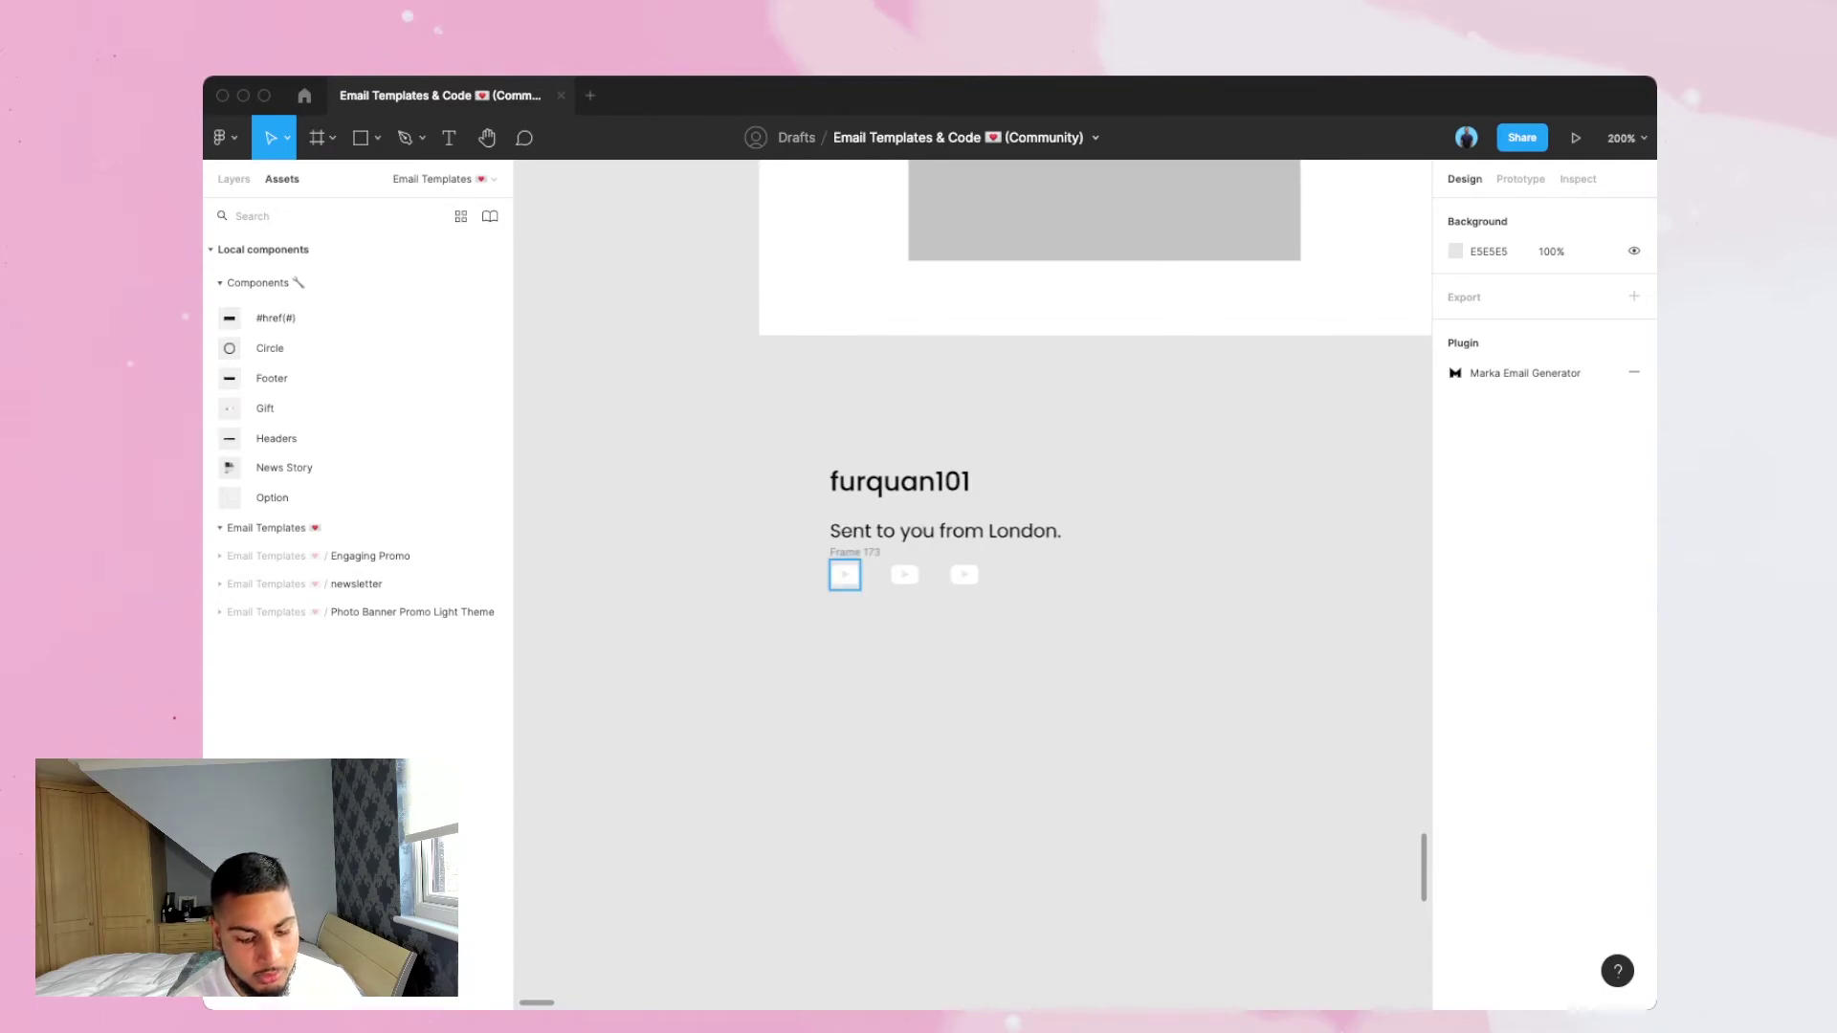
scroll(972, 584, right, 10)
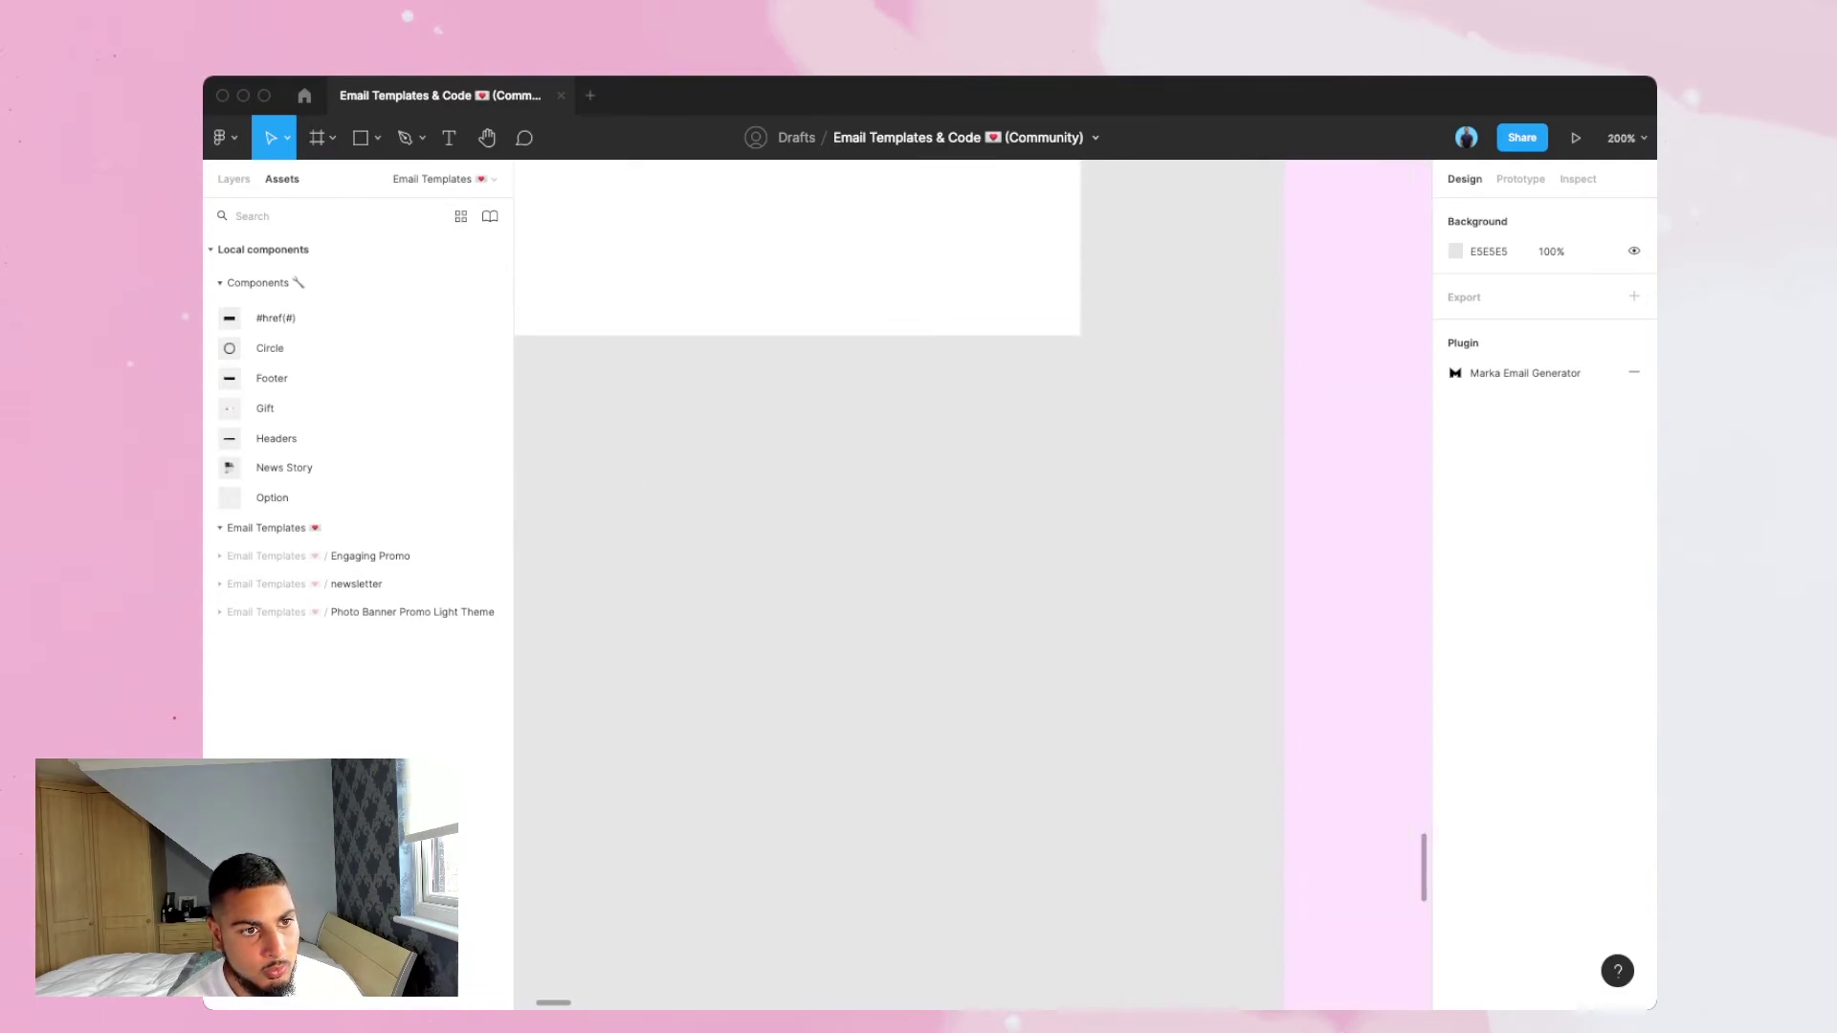
scroll(972, 584, right, 2)
scroll(972, 584, down, 3)
key(minus)
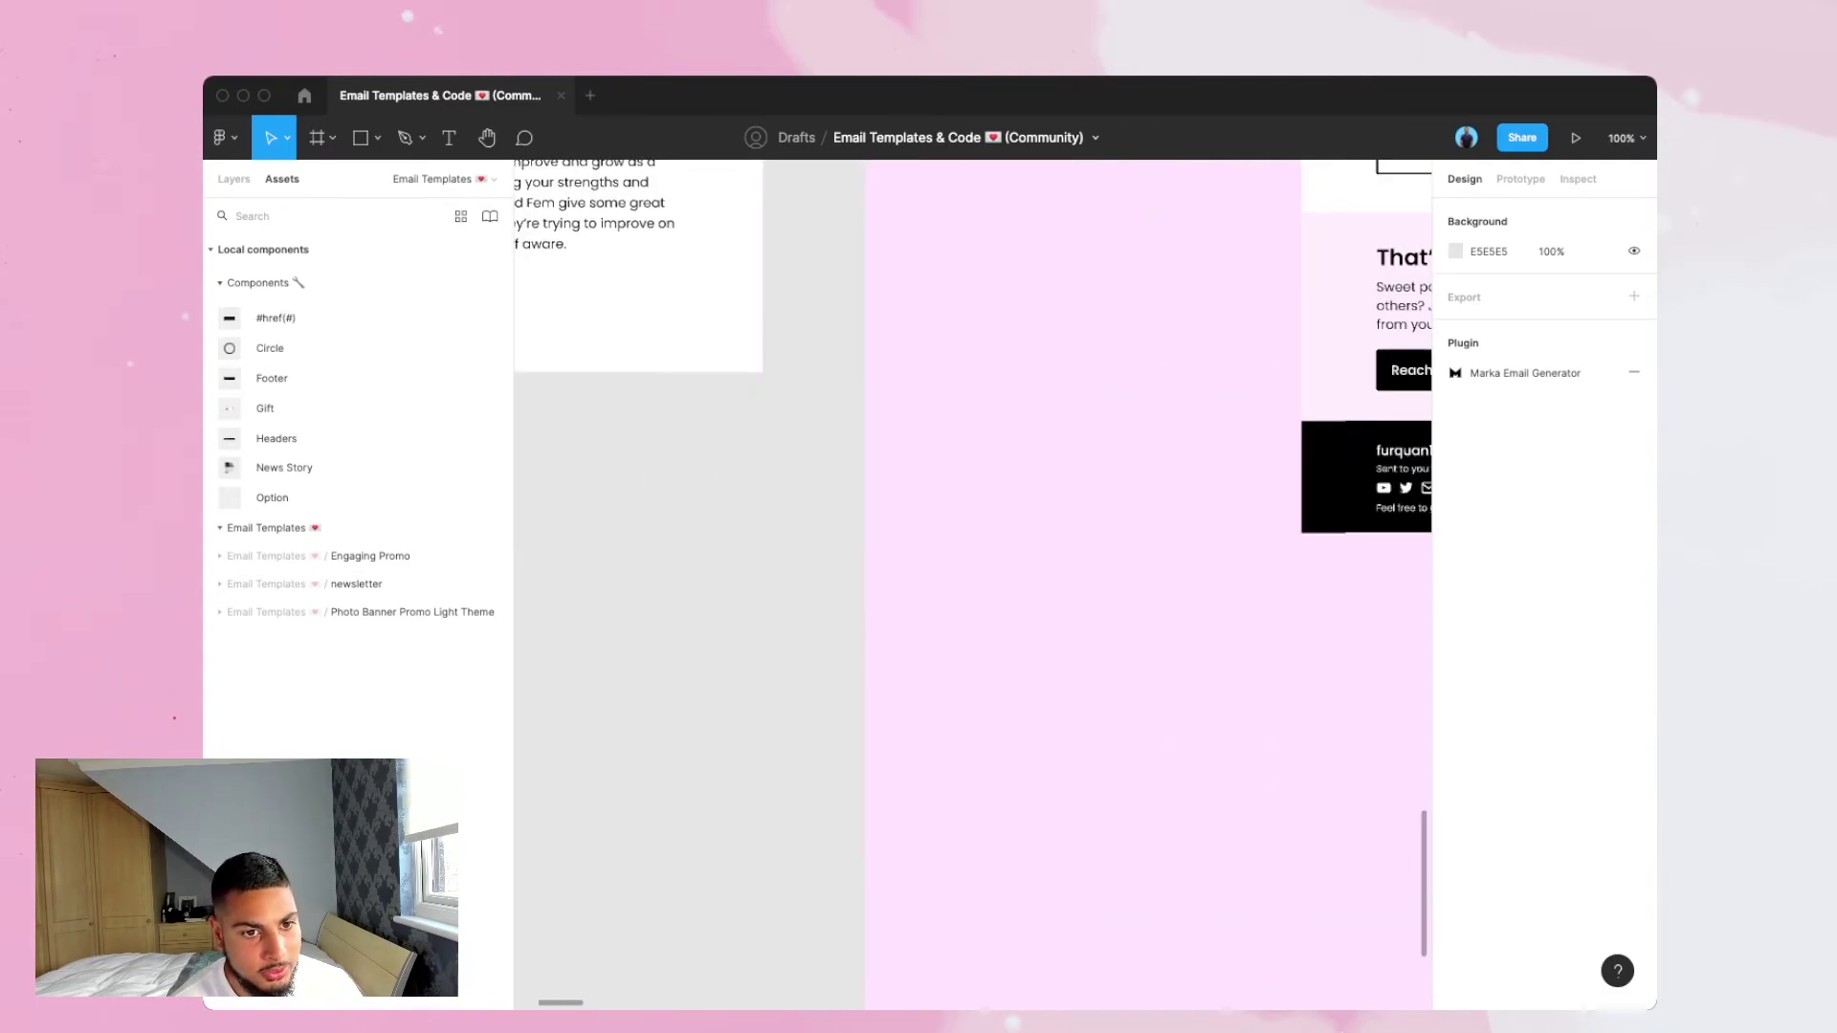
key(minus)
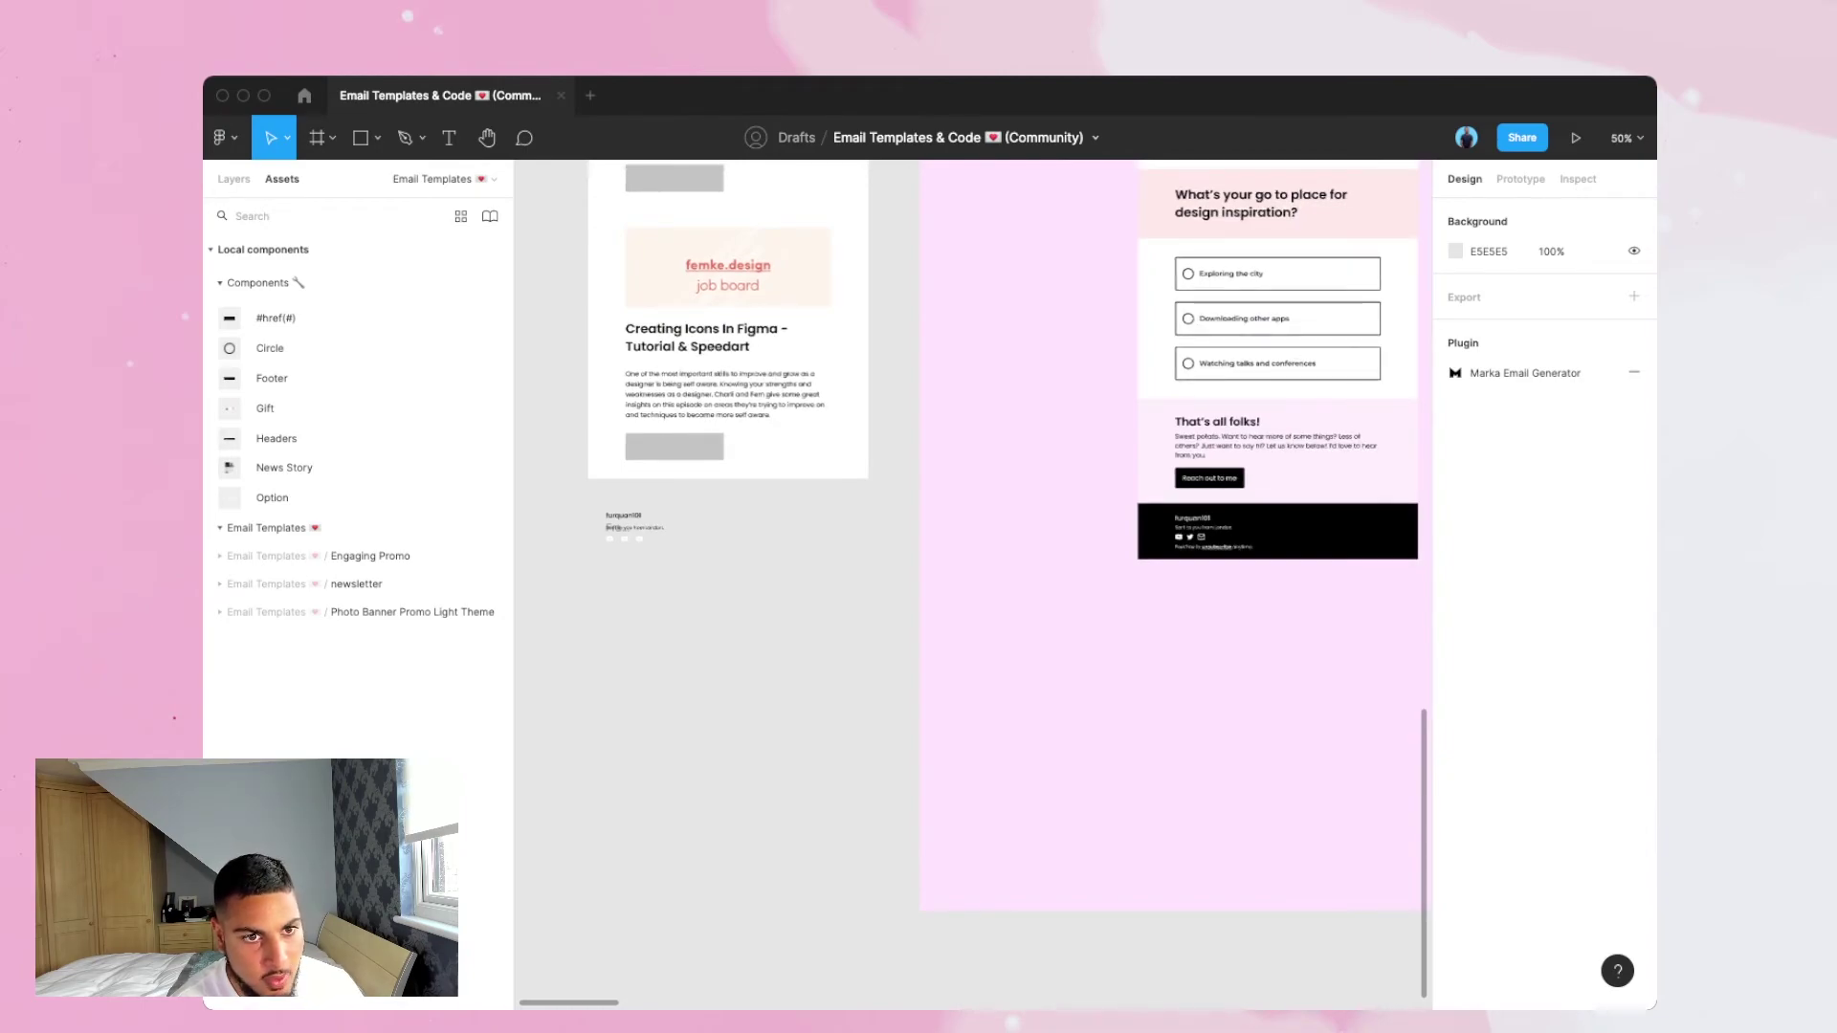
scroll(973, 588, up, 3)
scroll(1035, 492, left, 8)
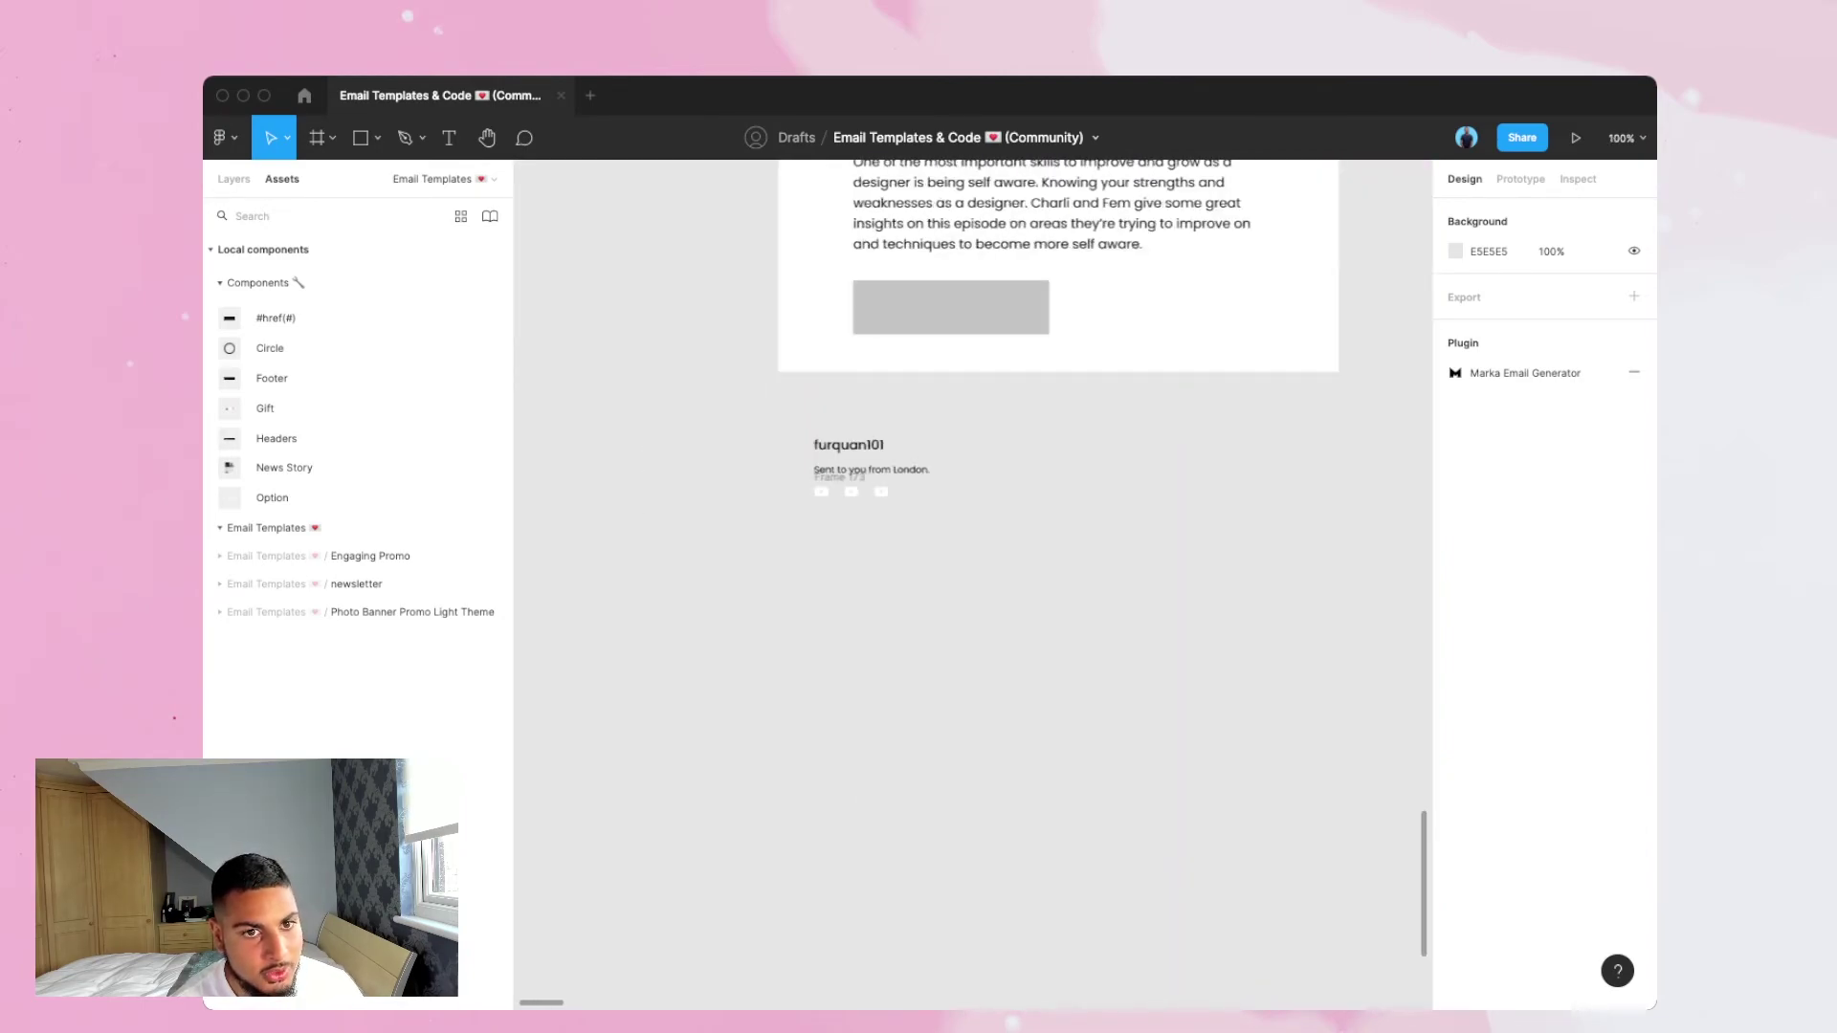
Duplicate the "Sent to you from London." text and place the copy left-aligned below the icon row.
click(1055, 470)
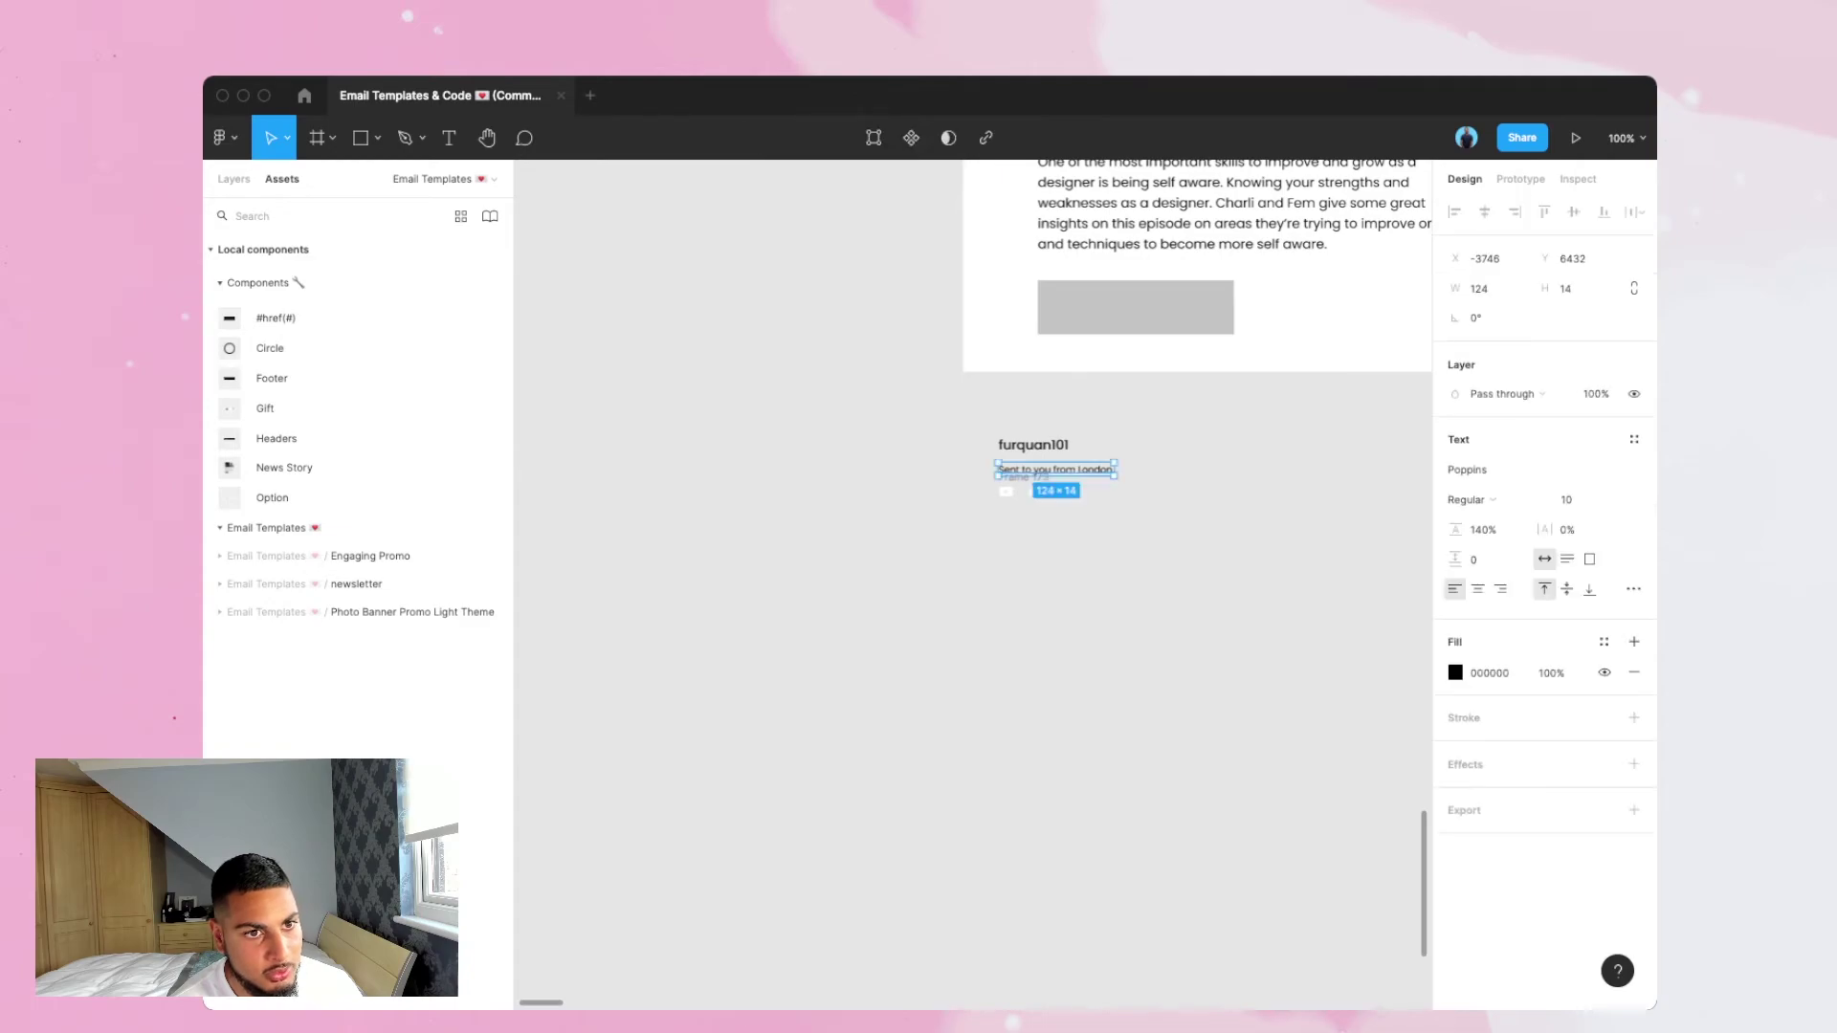
drag(1055, 470, 1056, 506)
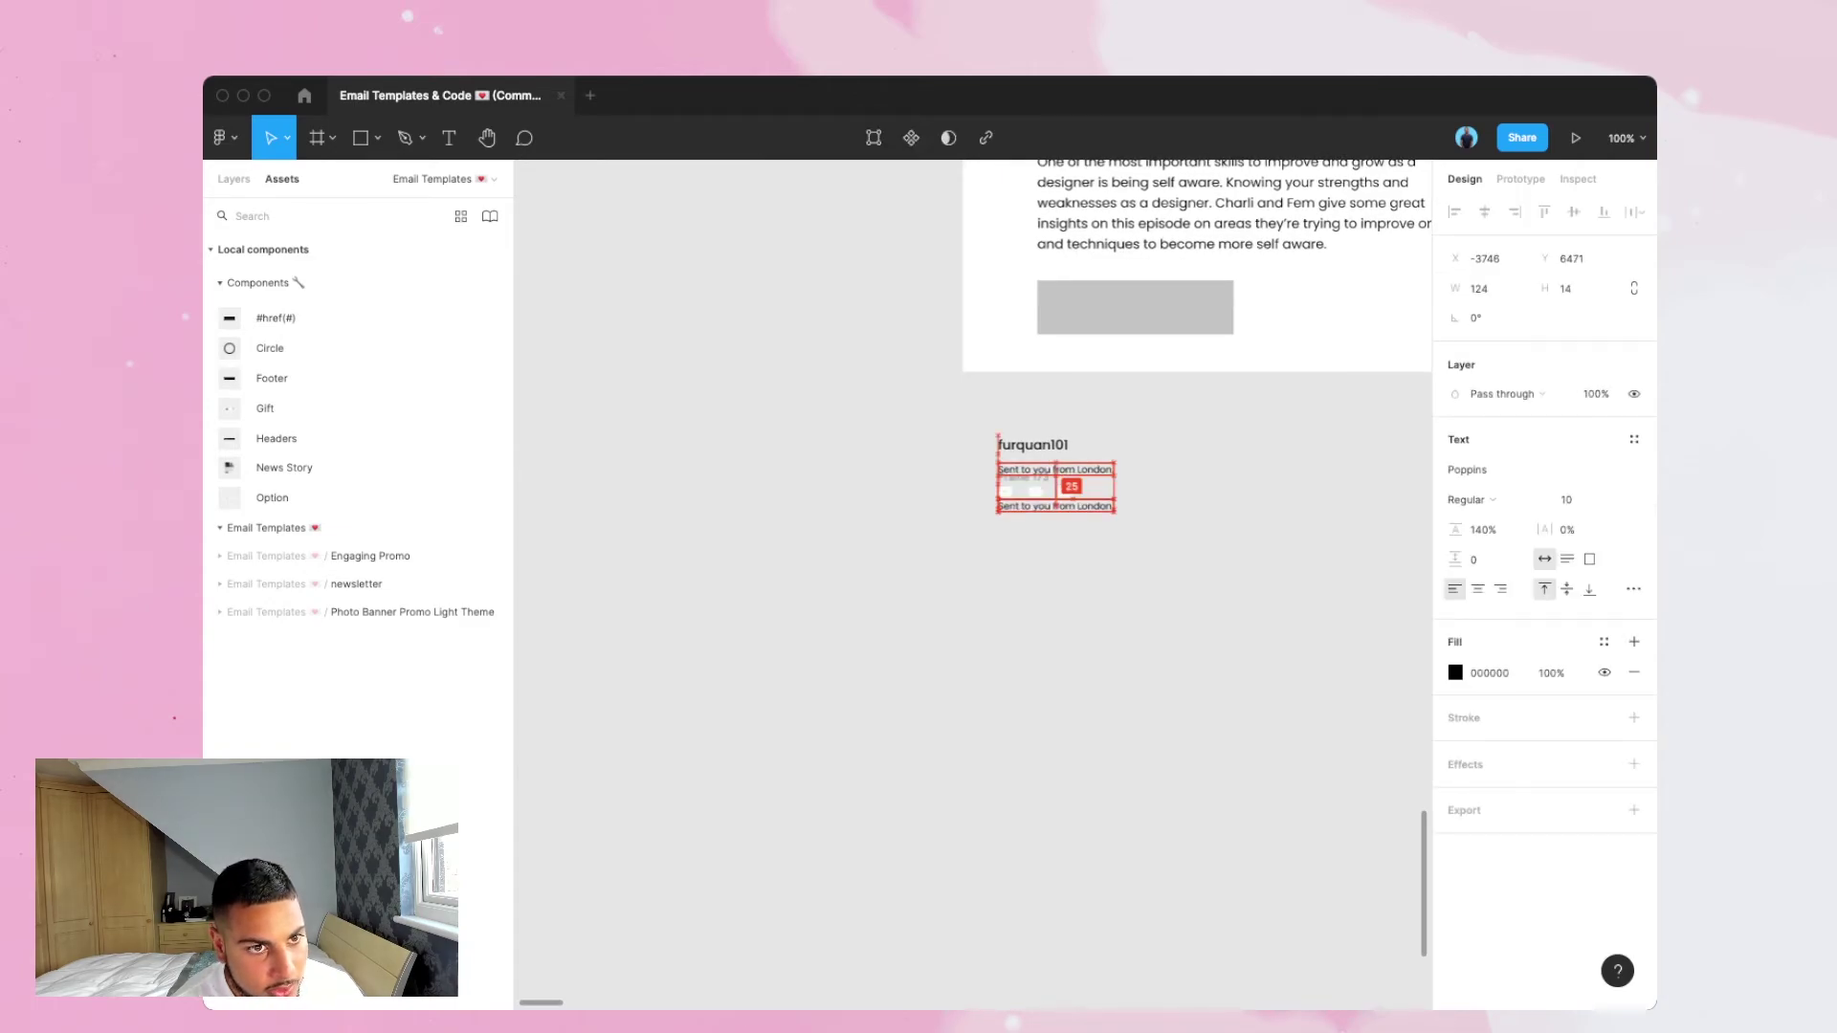
key(plus)
scroll(973, 584, right, 2)
scroll(973, 584, right, 2)
drag(1009, 427, 1009, 444)
Change the duplicated line below the icons to "feel free to unsubscribe anytime".
double_click(1009, 444)
text(feel free t)
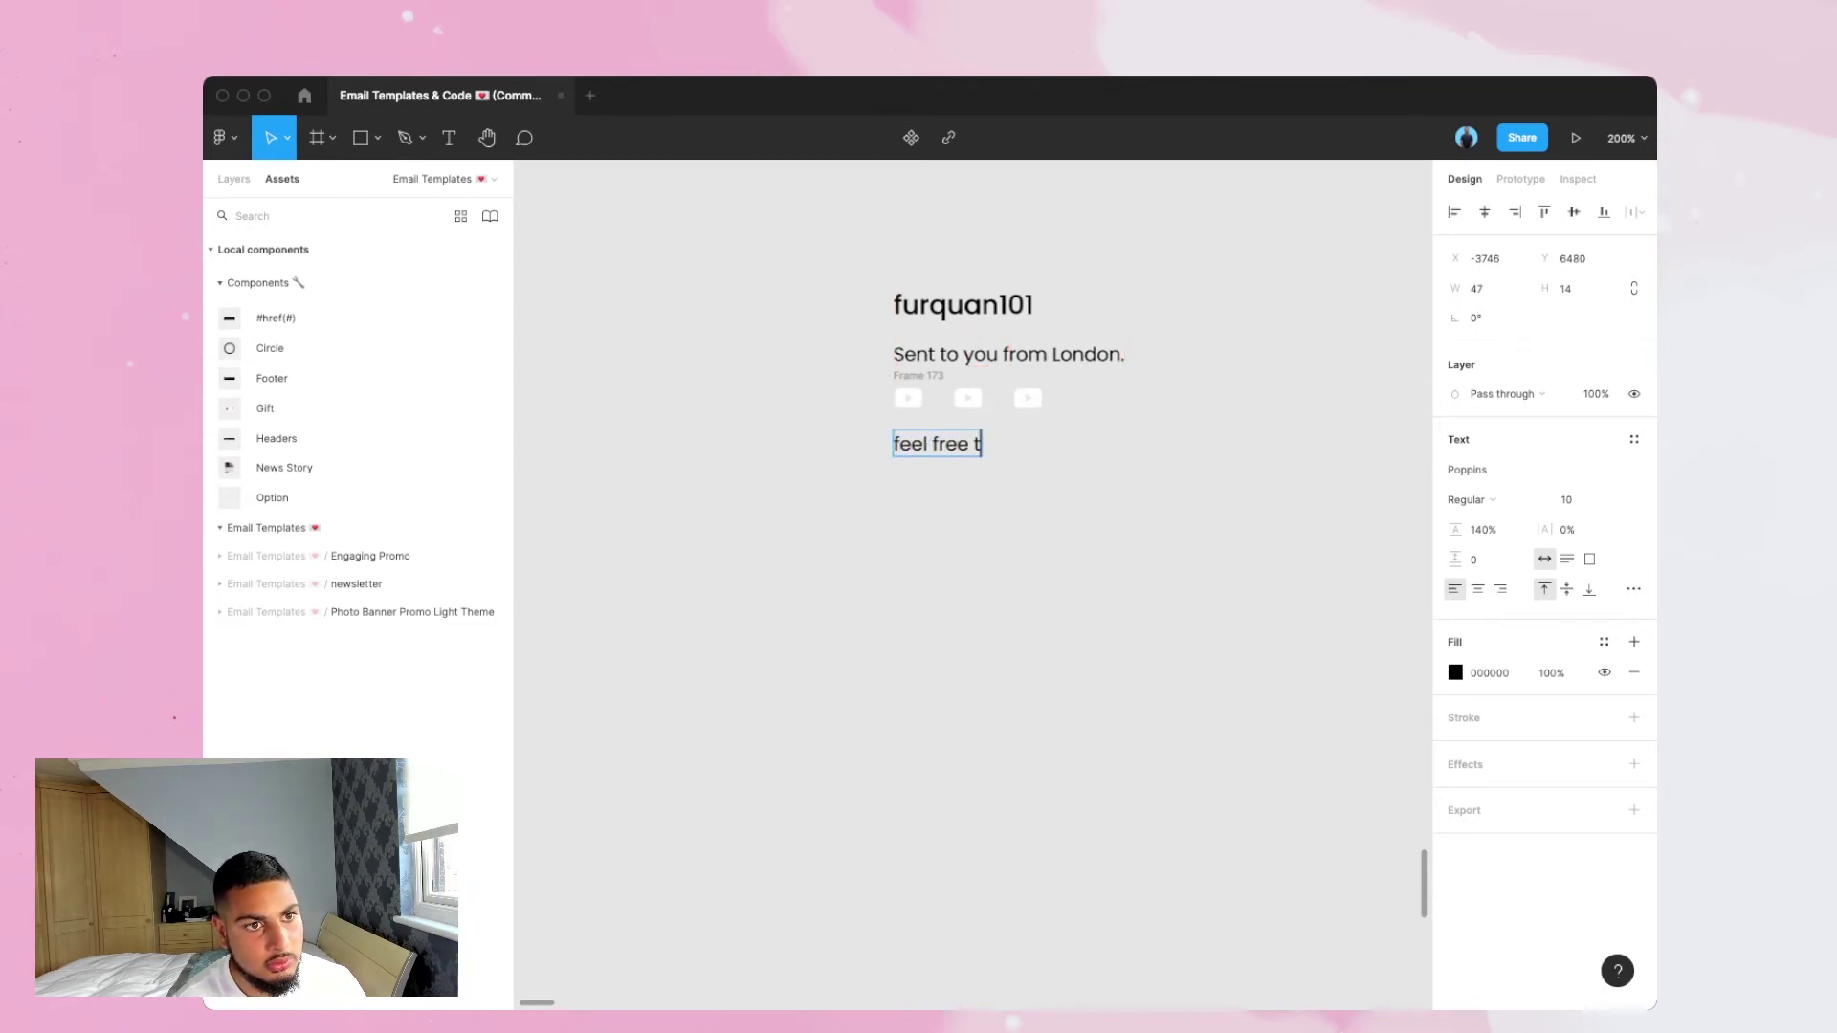
text(o unsubs)
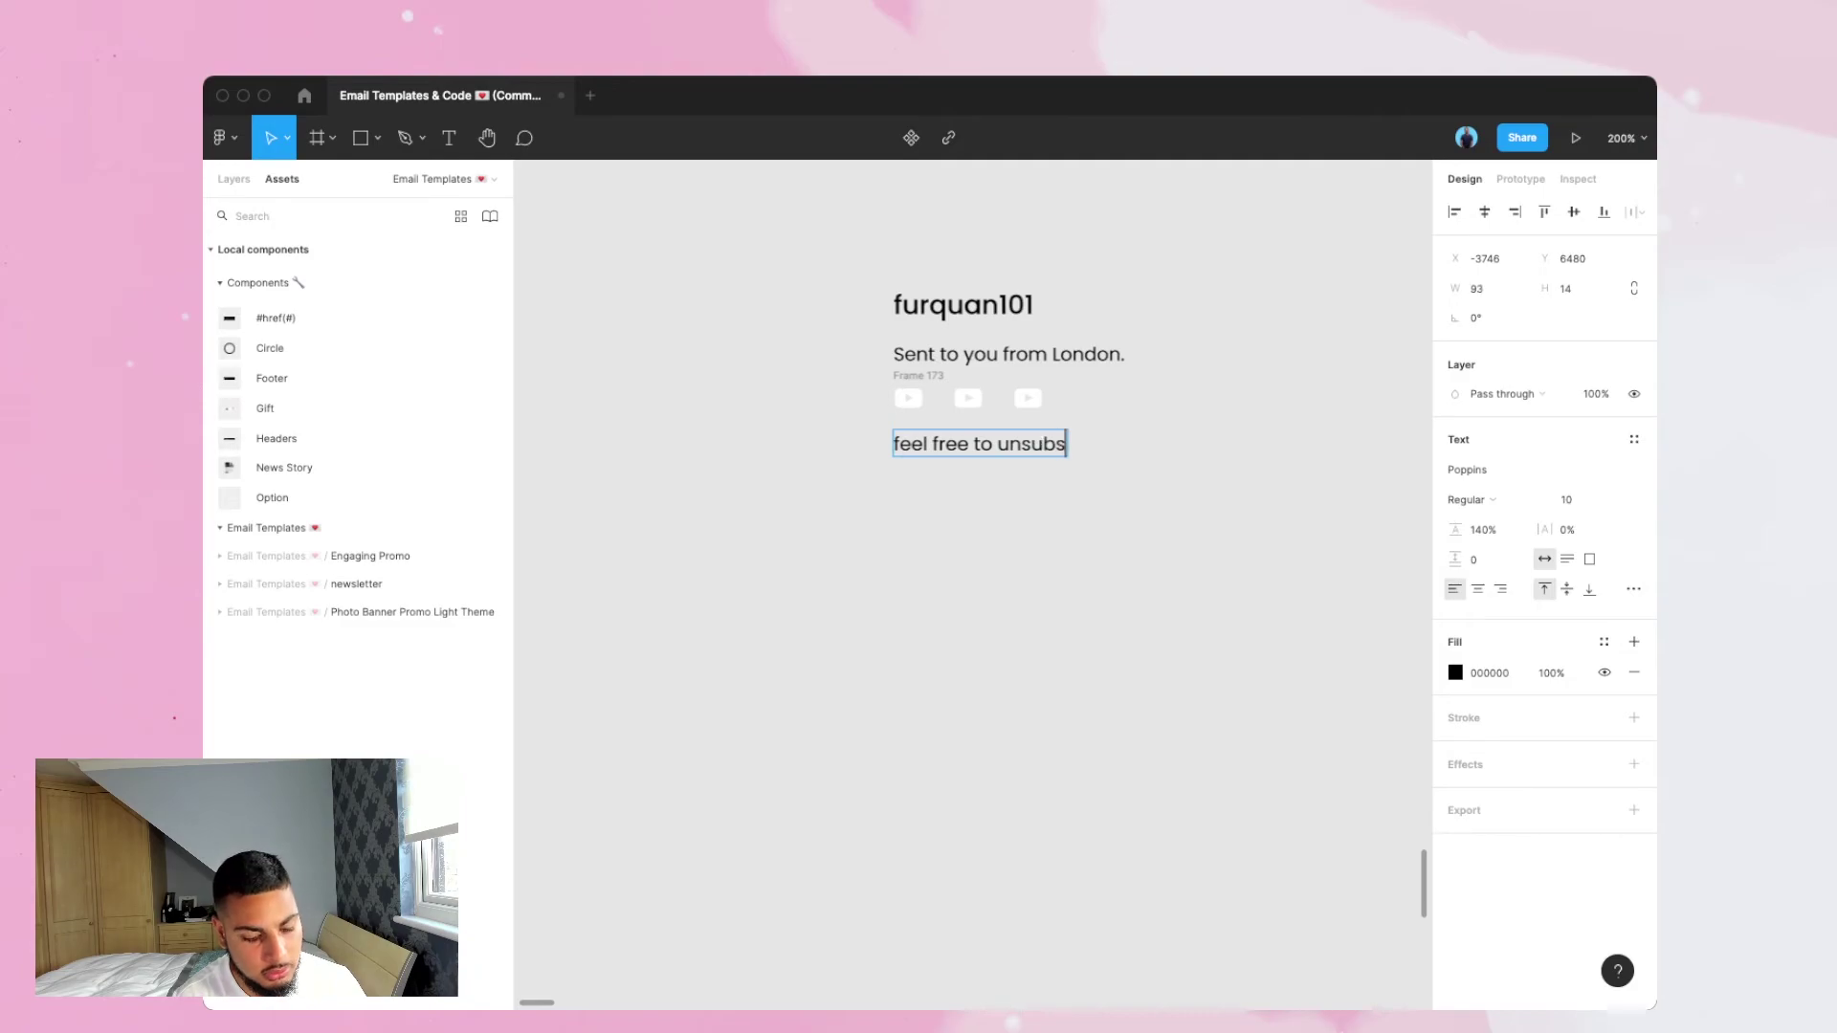
text(cribe anytime)
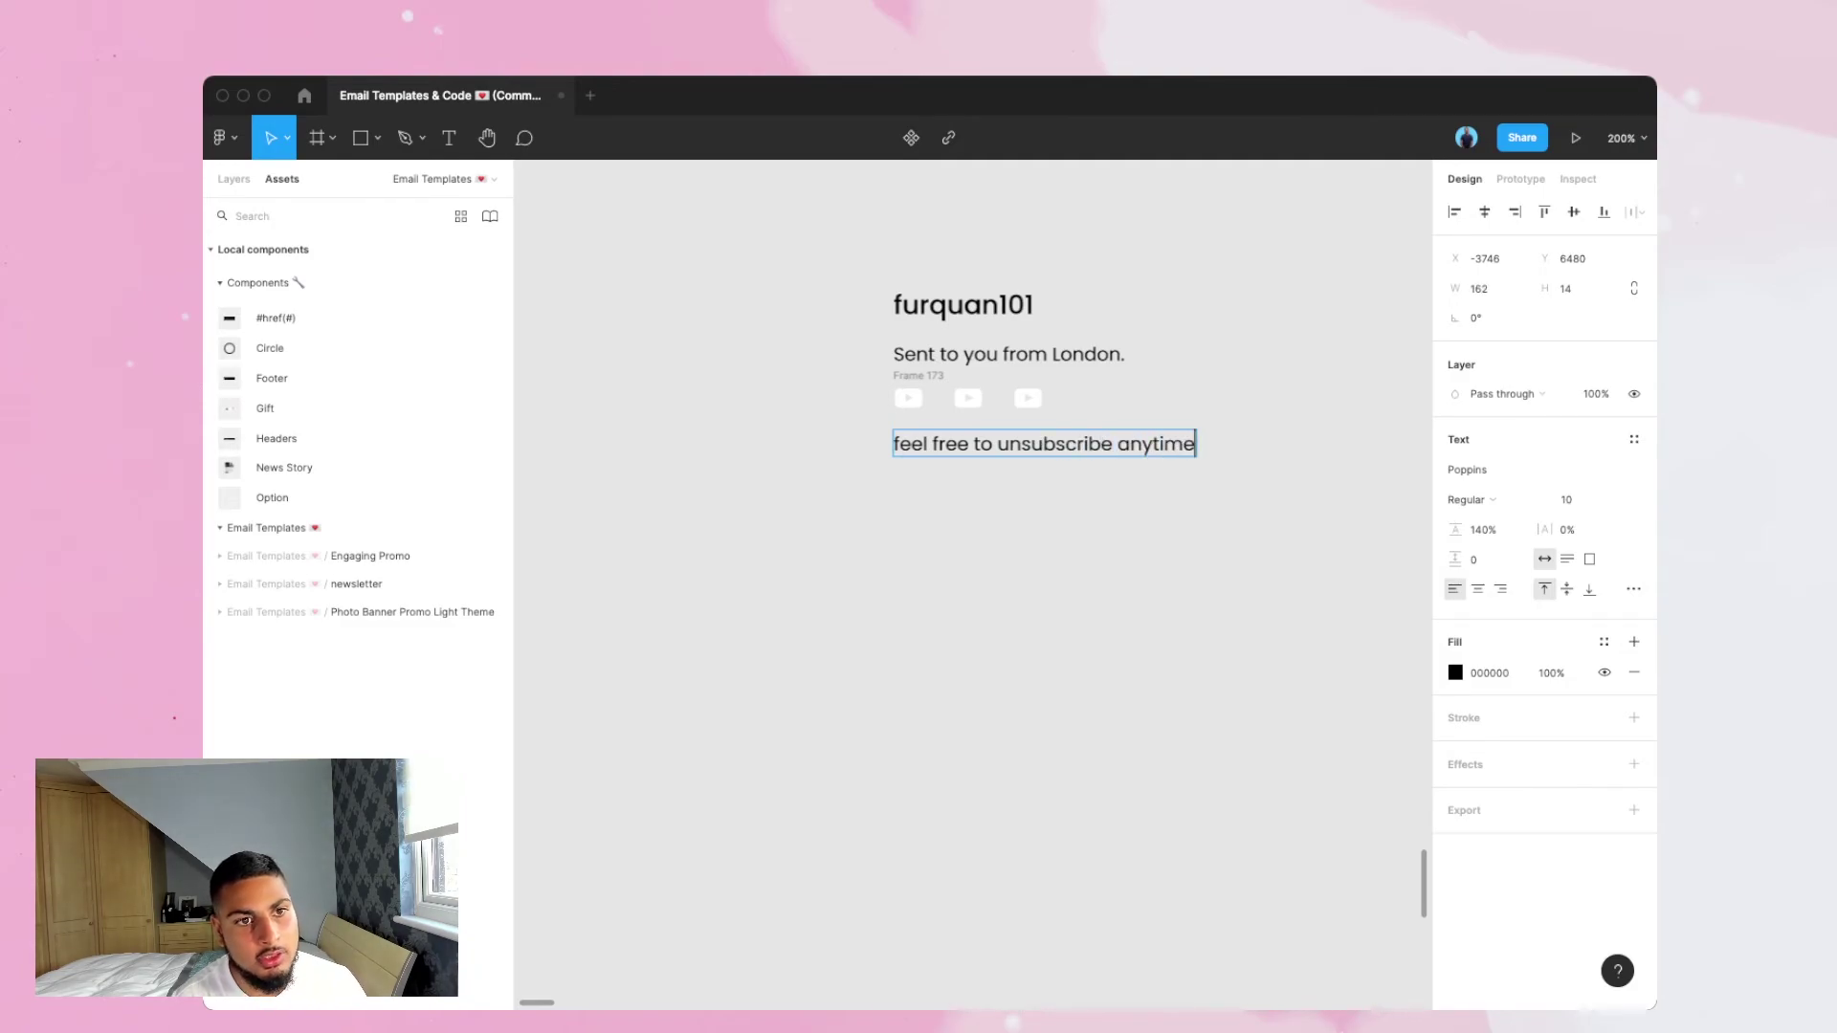
key(Escape)
key(Escape)
Combine the username, London line, icon row and unsubscribe line into one vertical auto layout frame.
scroll(968, 513, up, 2)
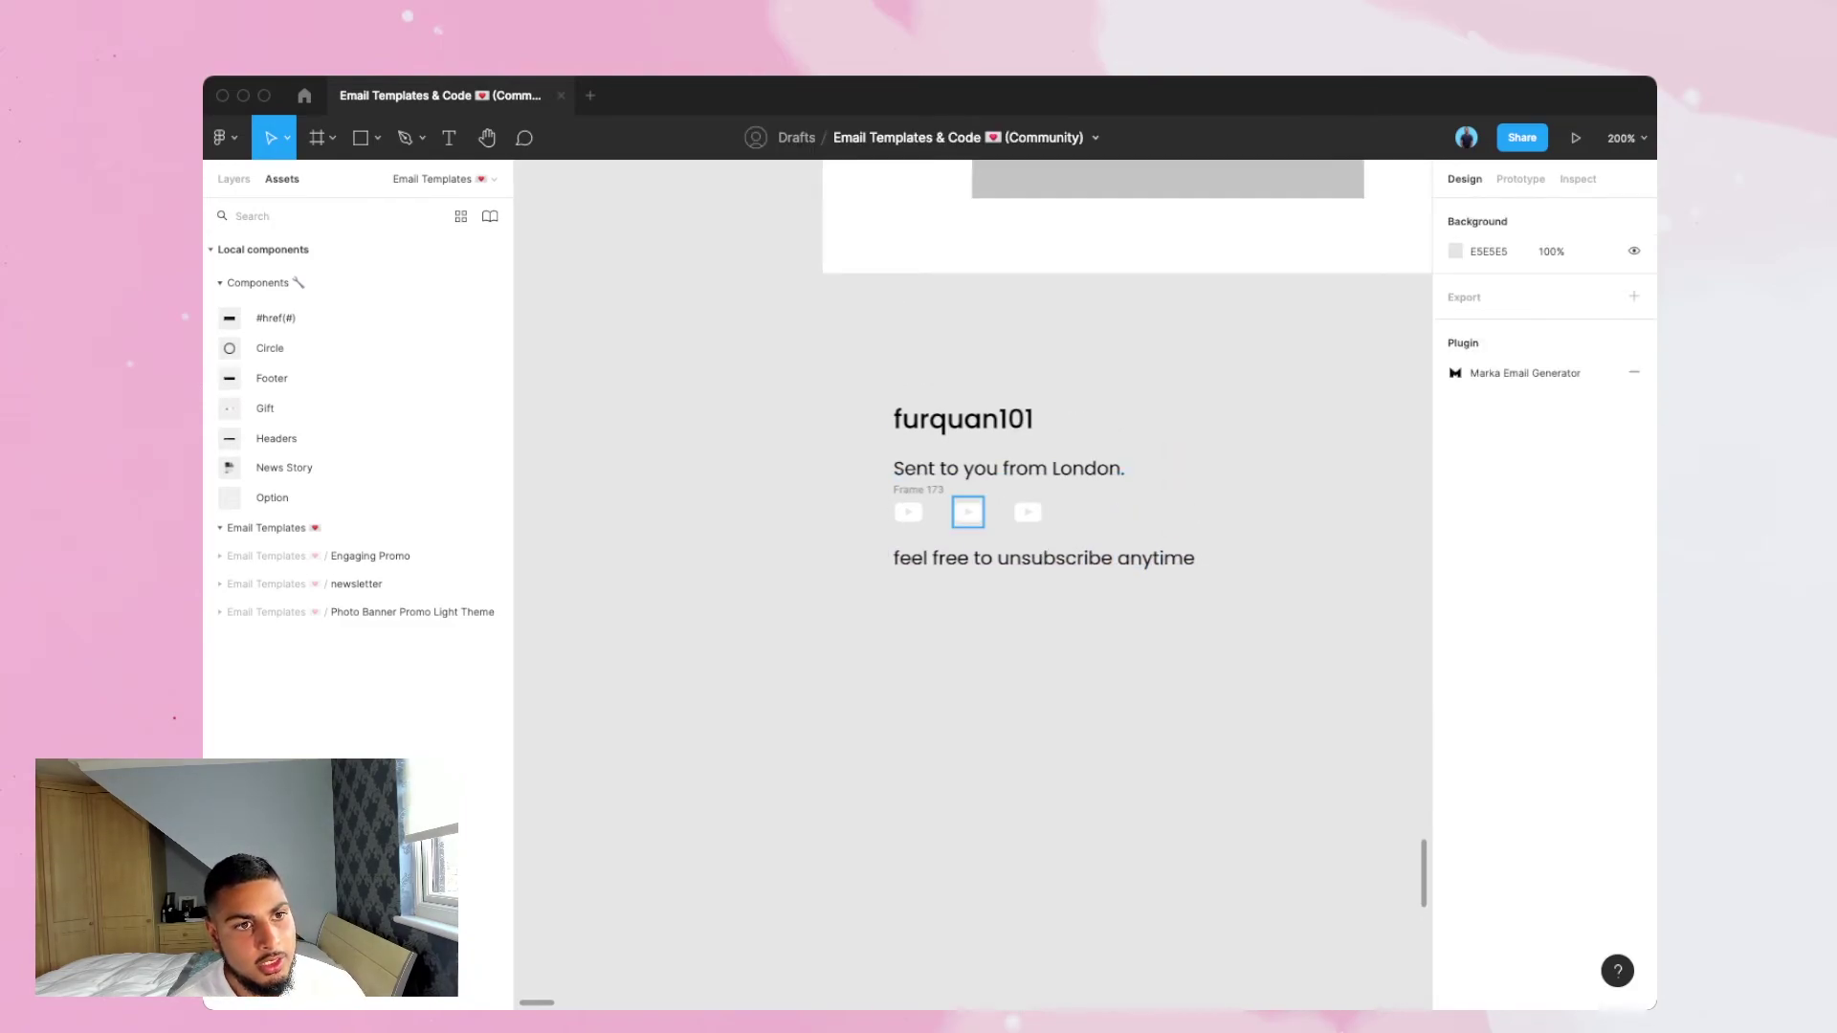
click(947, 557)
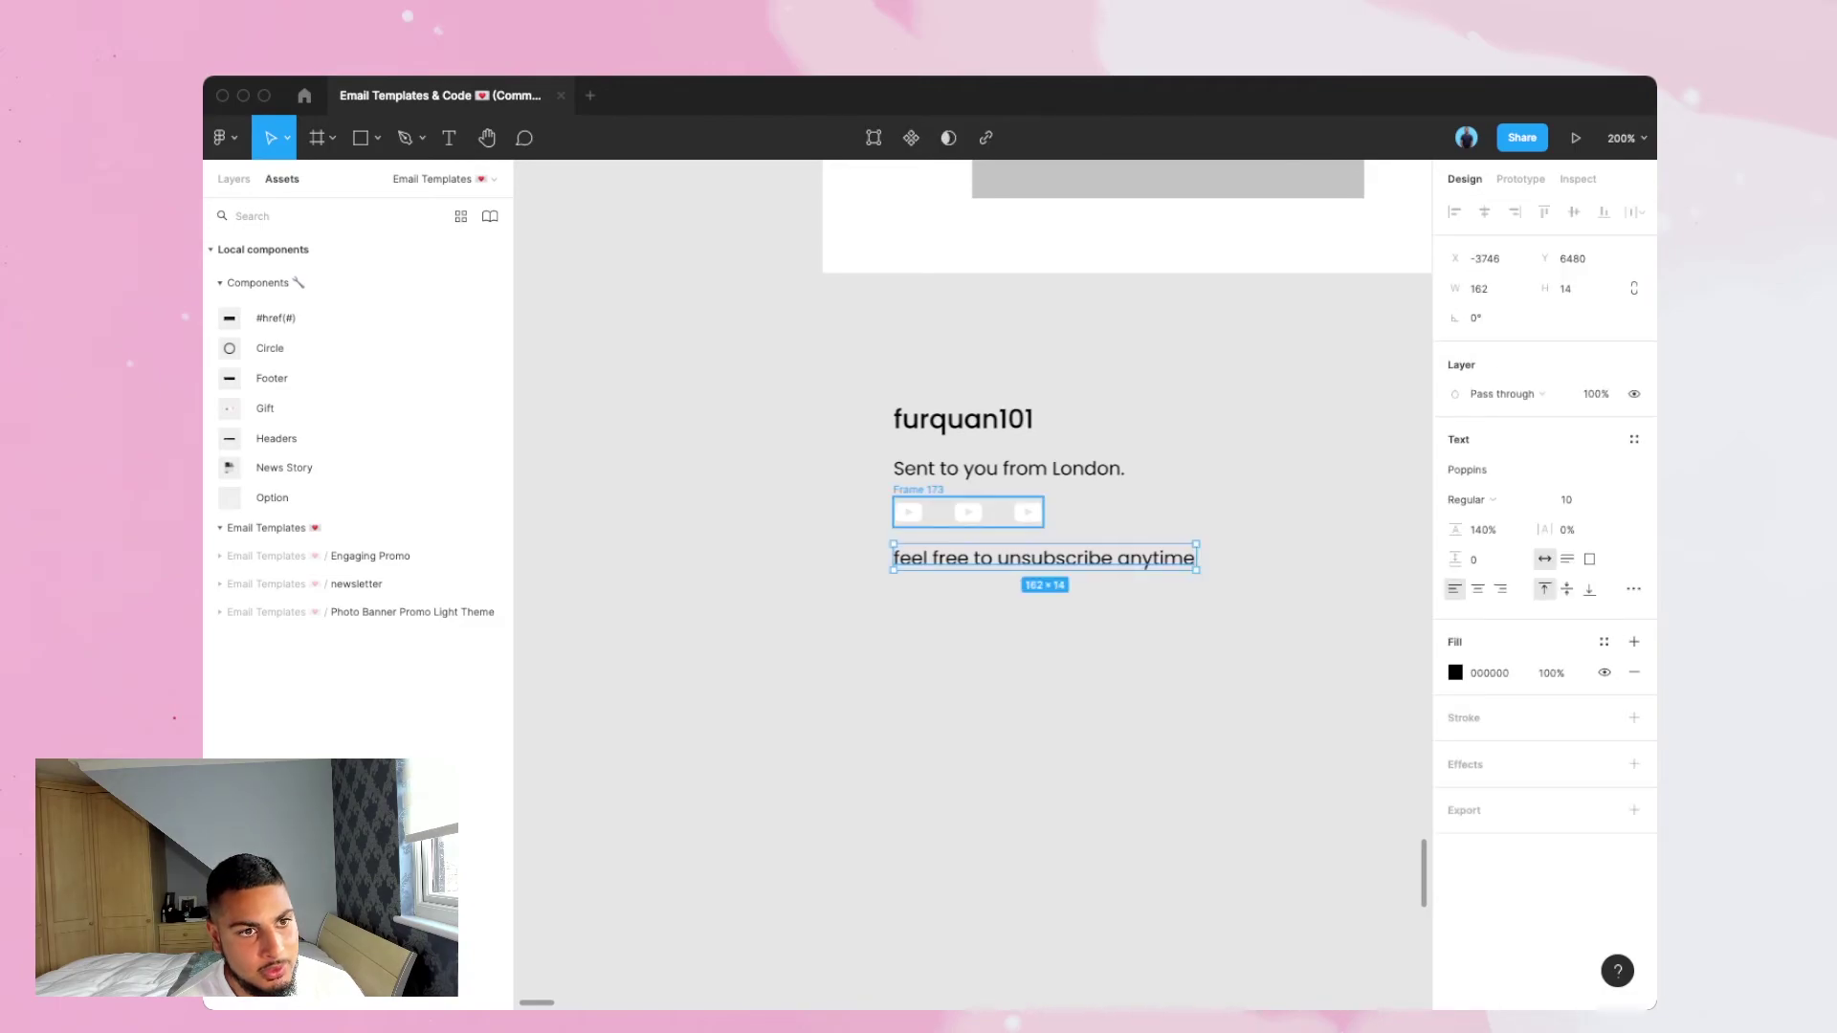
shift+click(968, 512)
shift+click(1008, 468)
shift+click(963, 419)
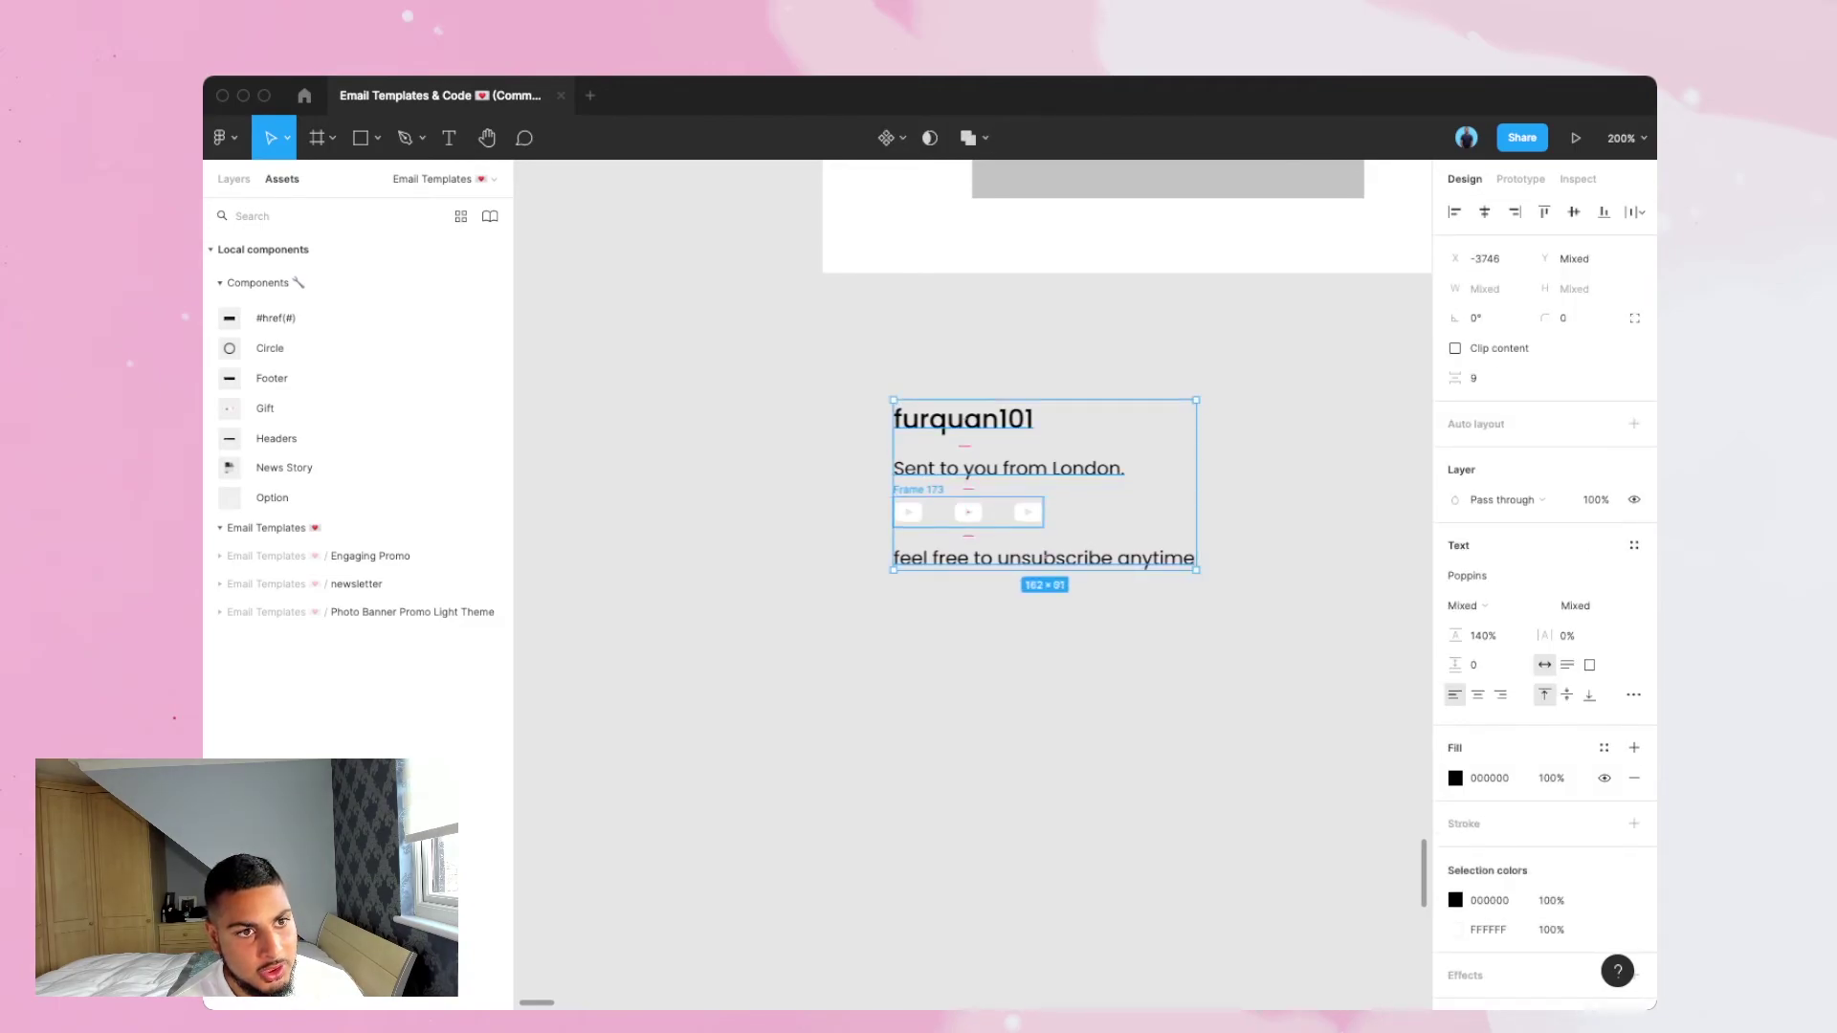
key(shift+a)
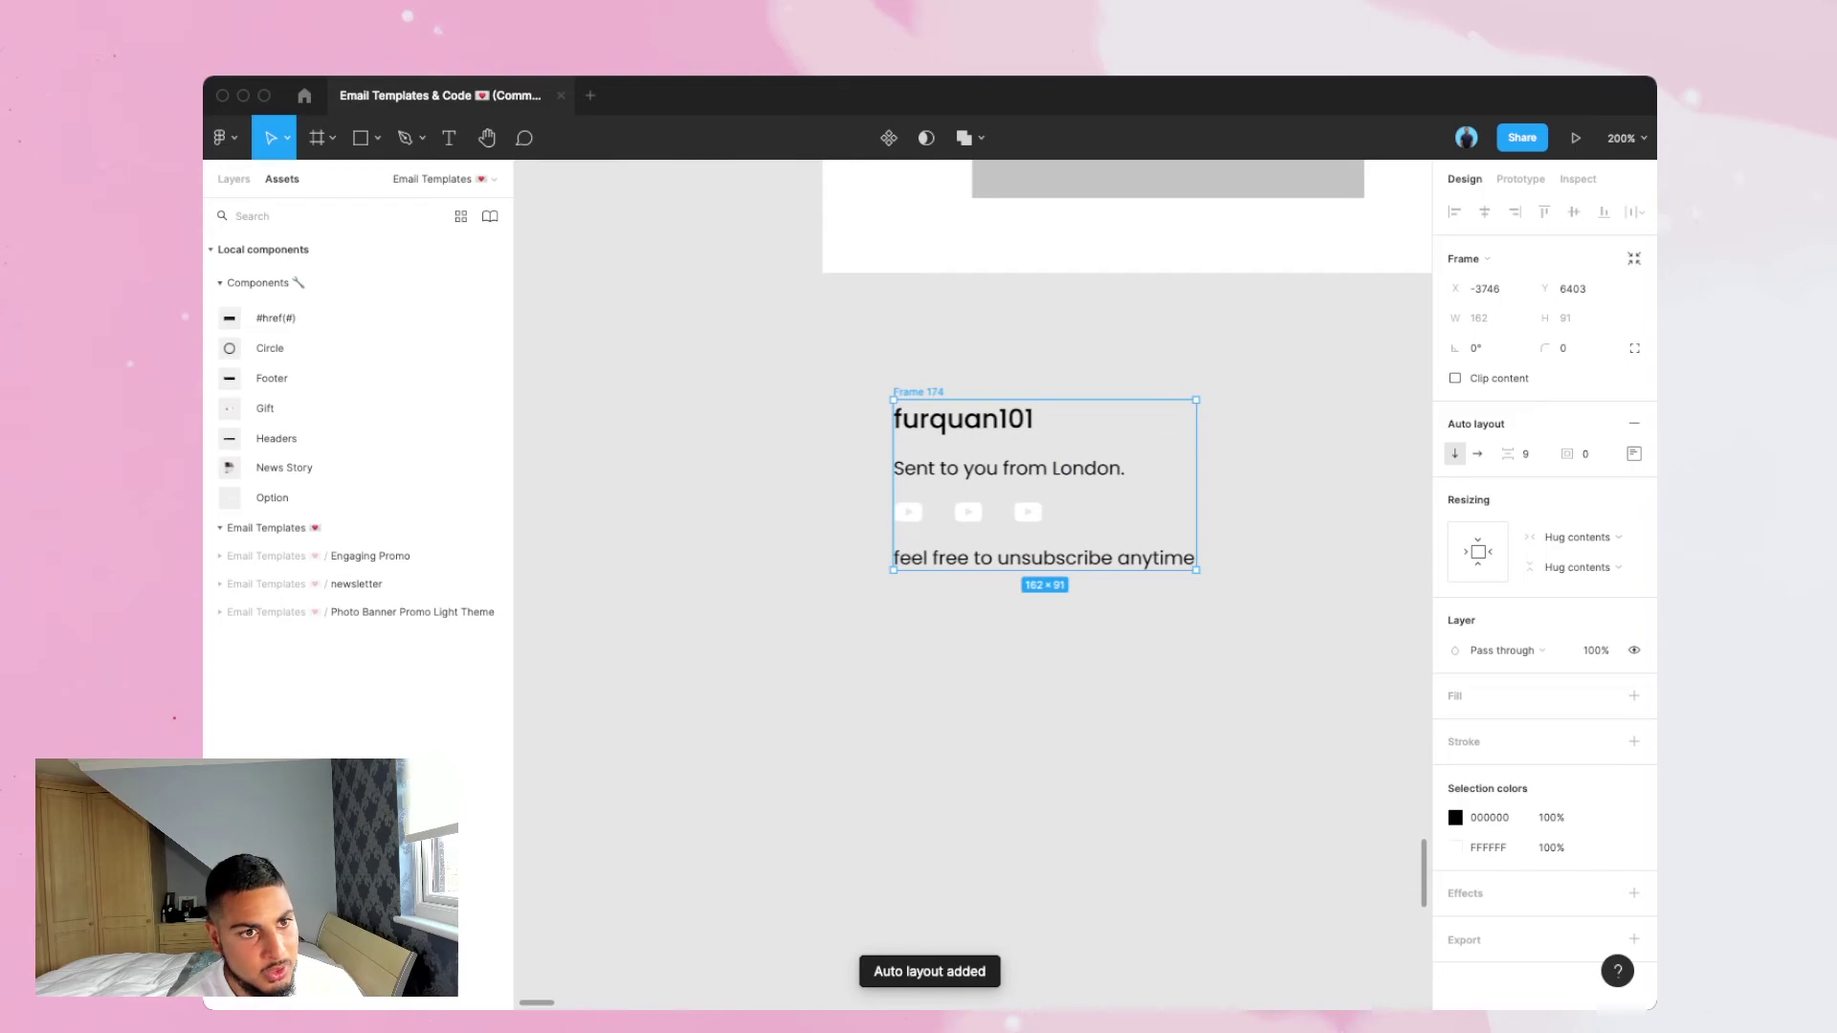
Rename the nested frame holding the three YouTube icons to "Icons" in the layer list.
key(alt+1)
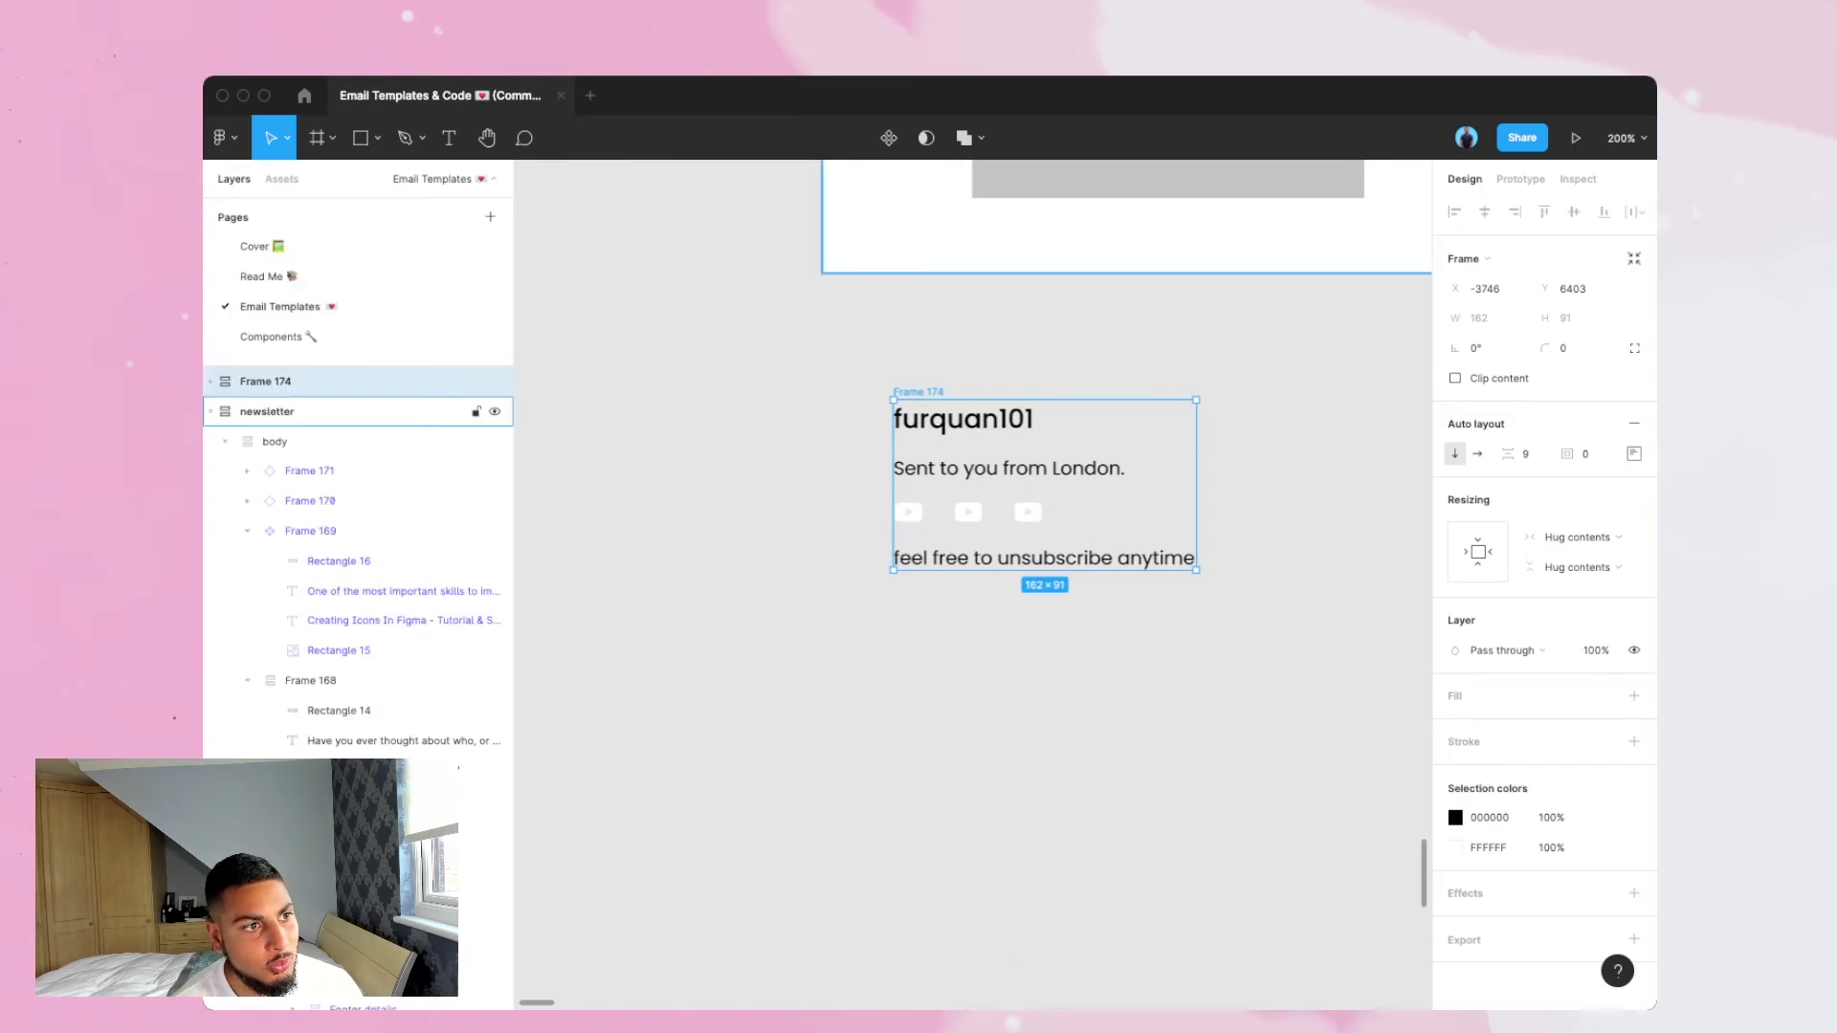
click(210, 381)
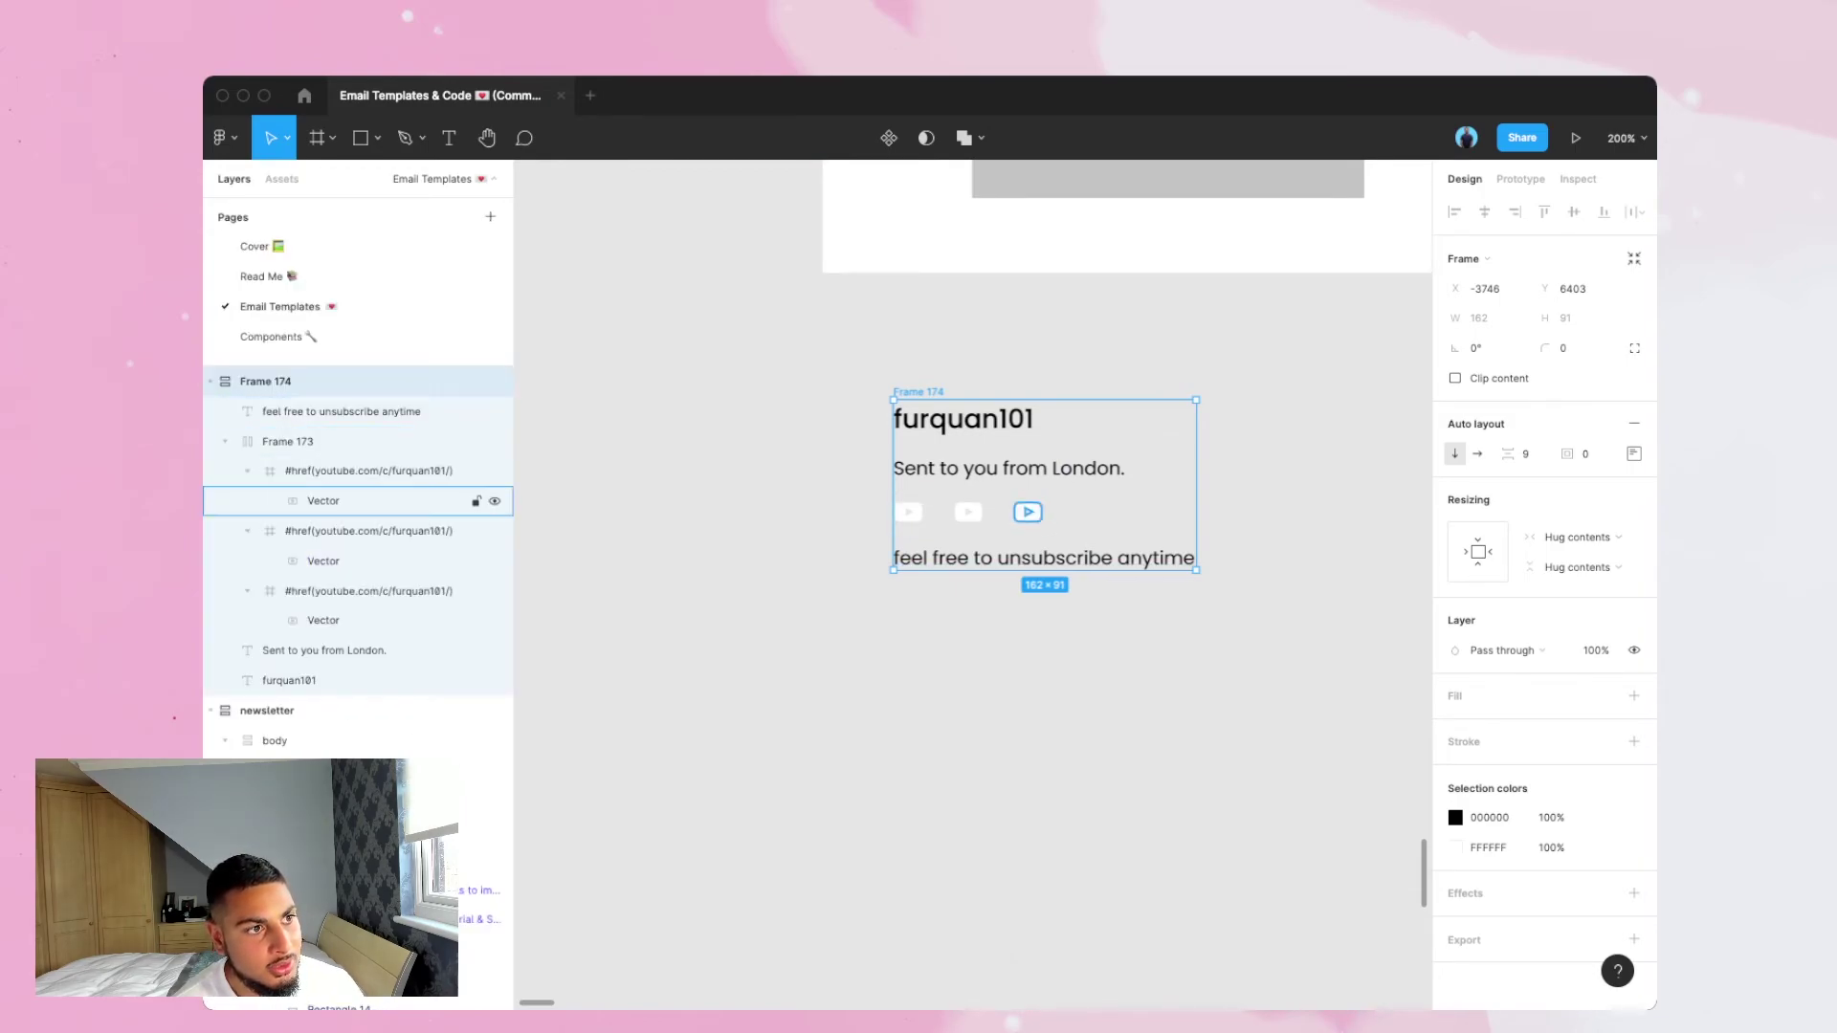
click(225, 441)
double_click(288, 441)
text(Icons)
click(842, 440)
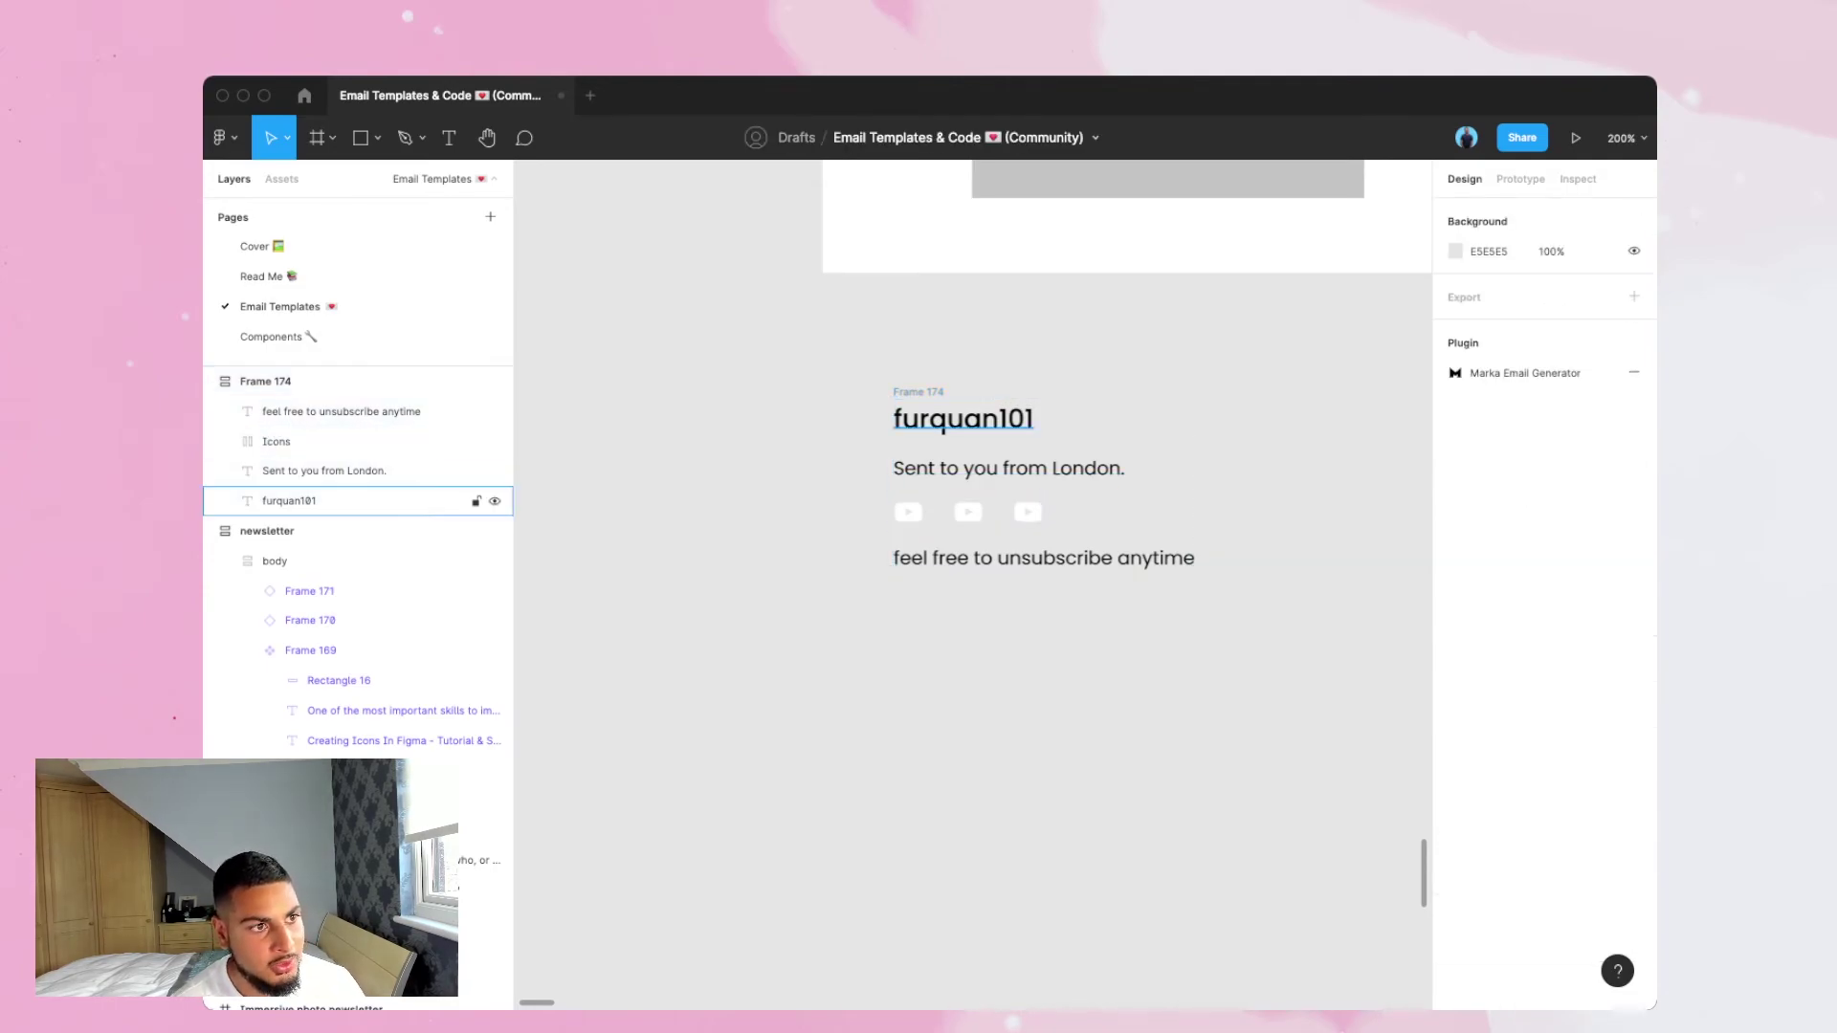
Set the footer frame's vertical item spacing to 4 and move the frame up slightly, about 3 px.
click(917, 391)
click(1524, 454)
text(4)
key(Return)
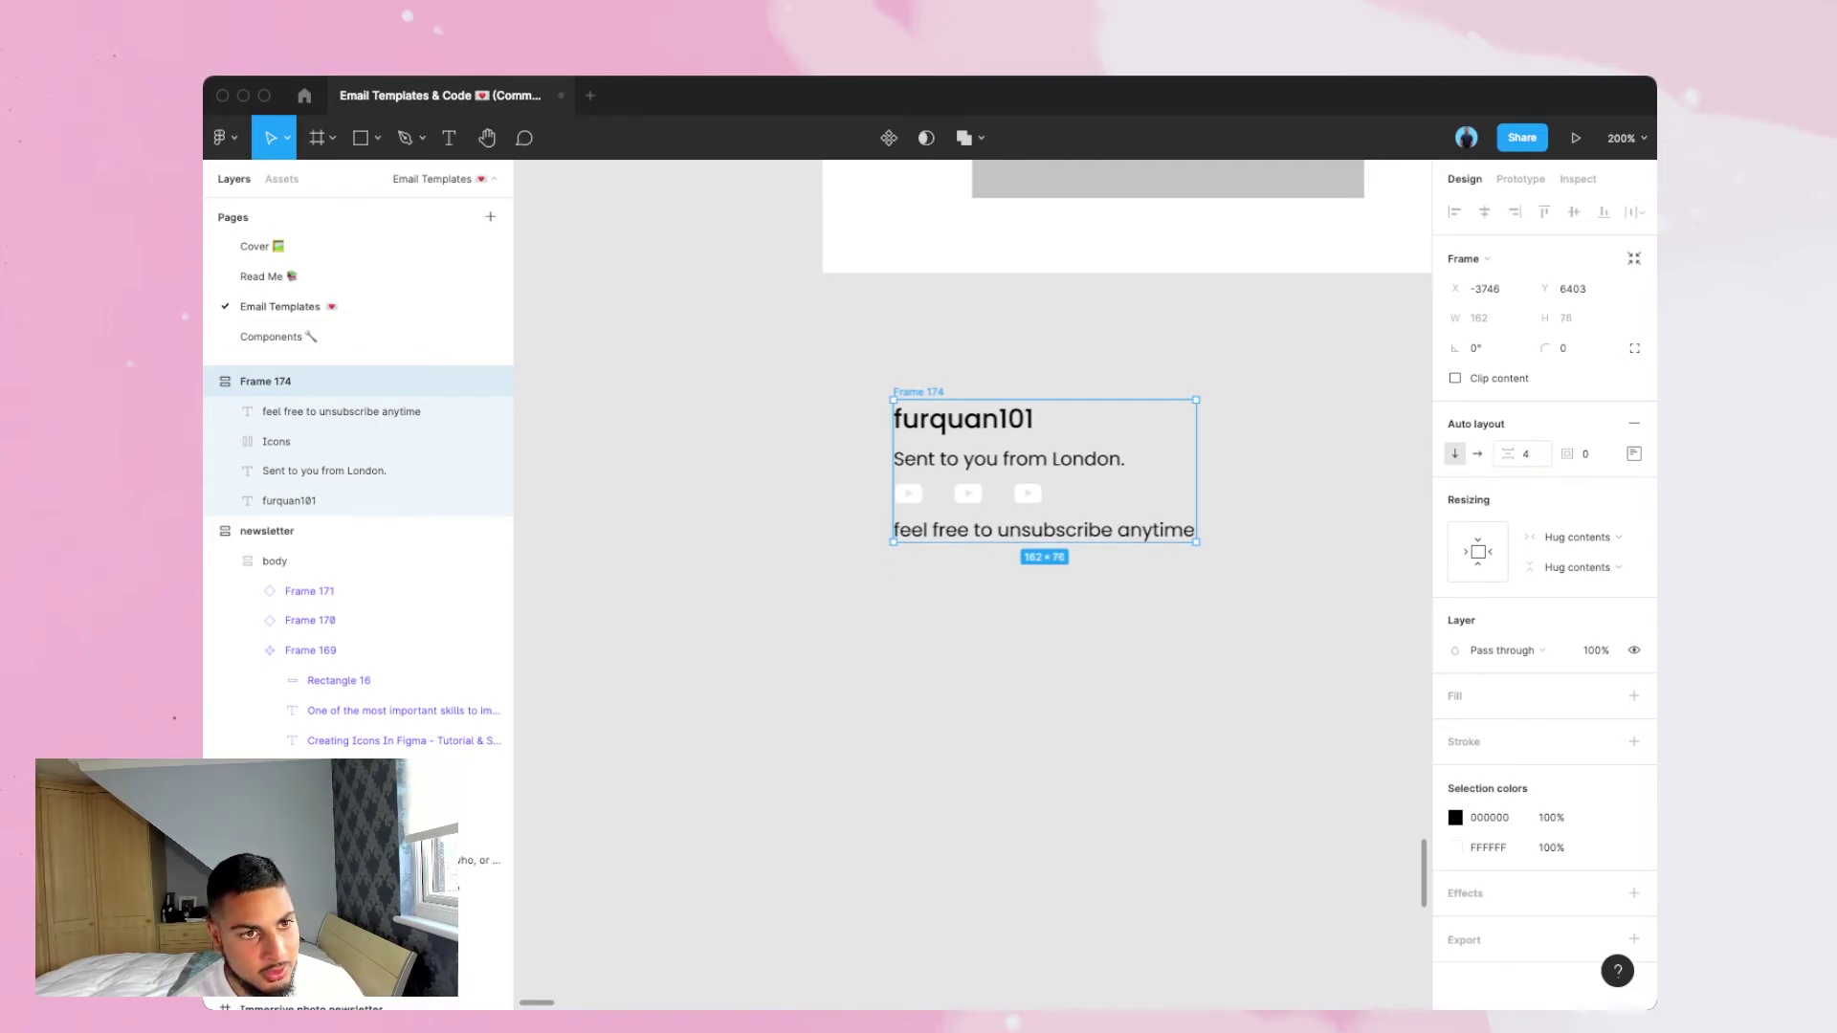
click(851, 411)
mouse_move(961, 430)
mouse_down()
mouse_move(922, 418)
mouse_move(962, 425)
mouse_up()
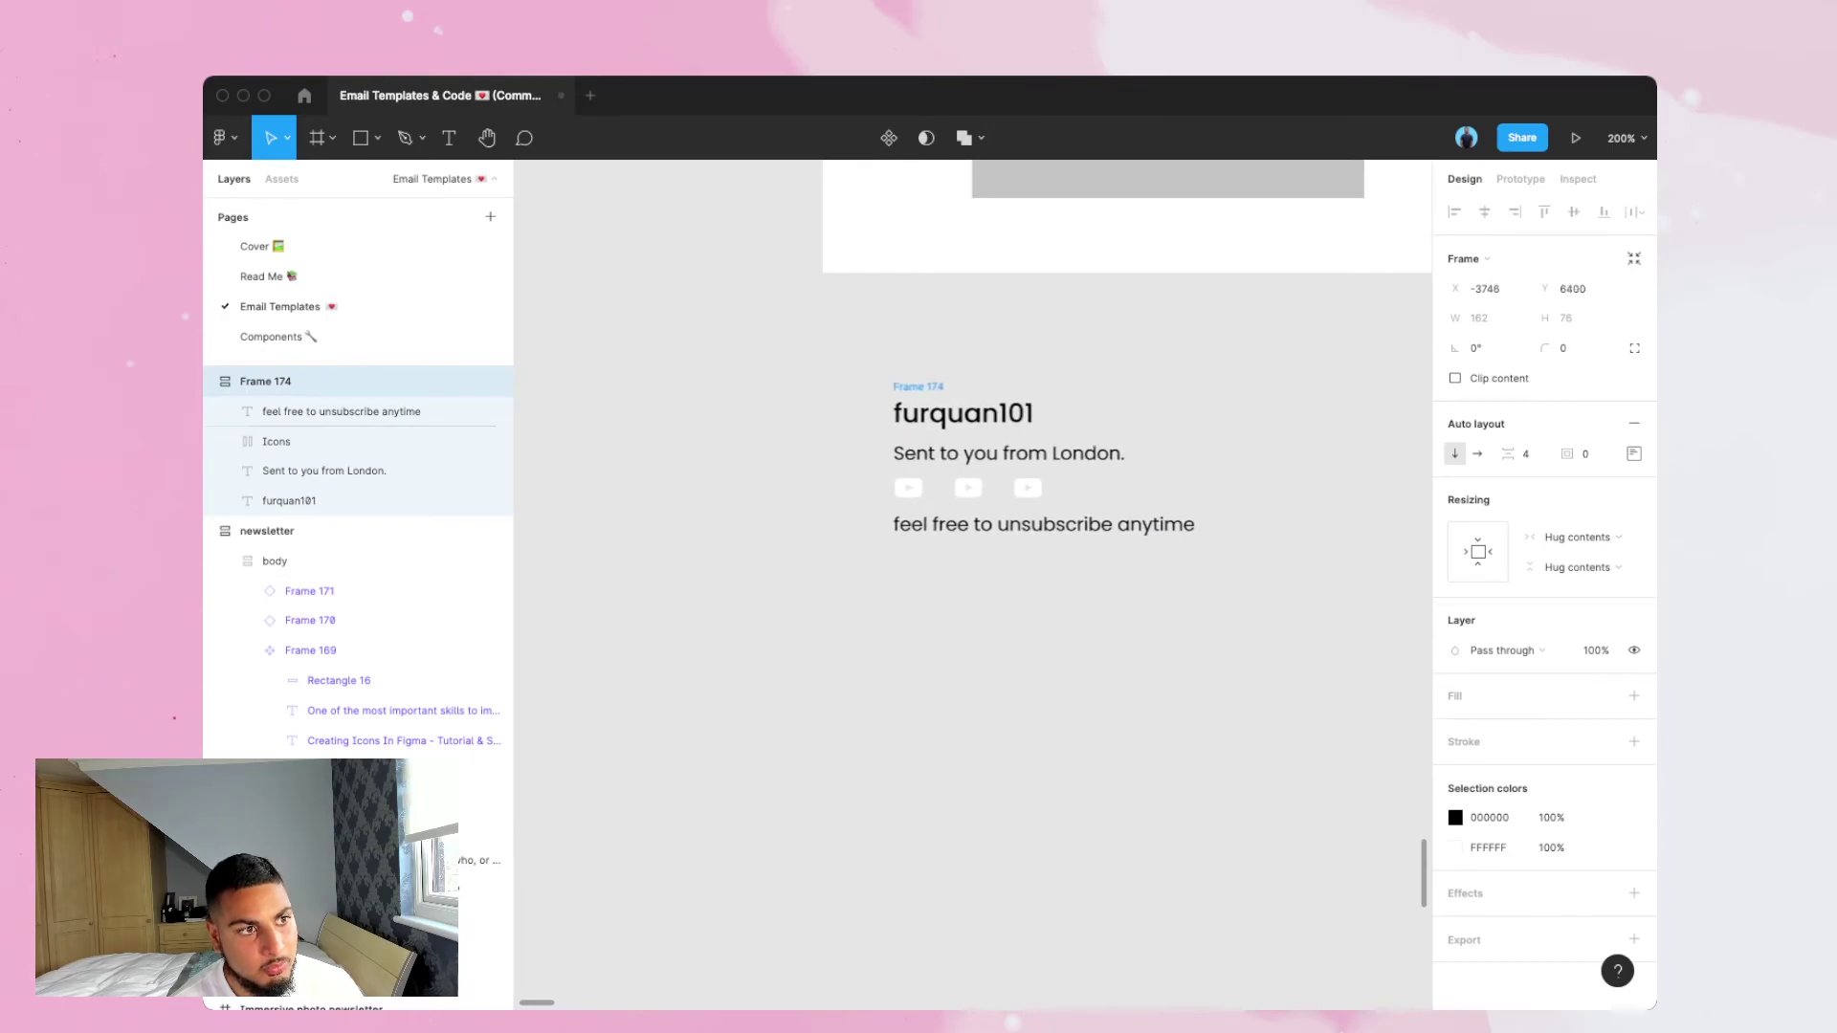
Give the footer's auto layout frame a solid black 000000 fill.
scroll(963, 426, right, 1)
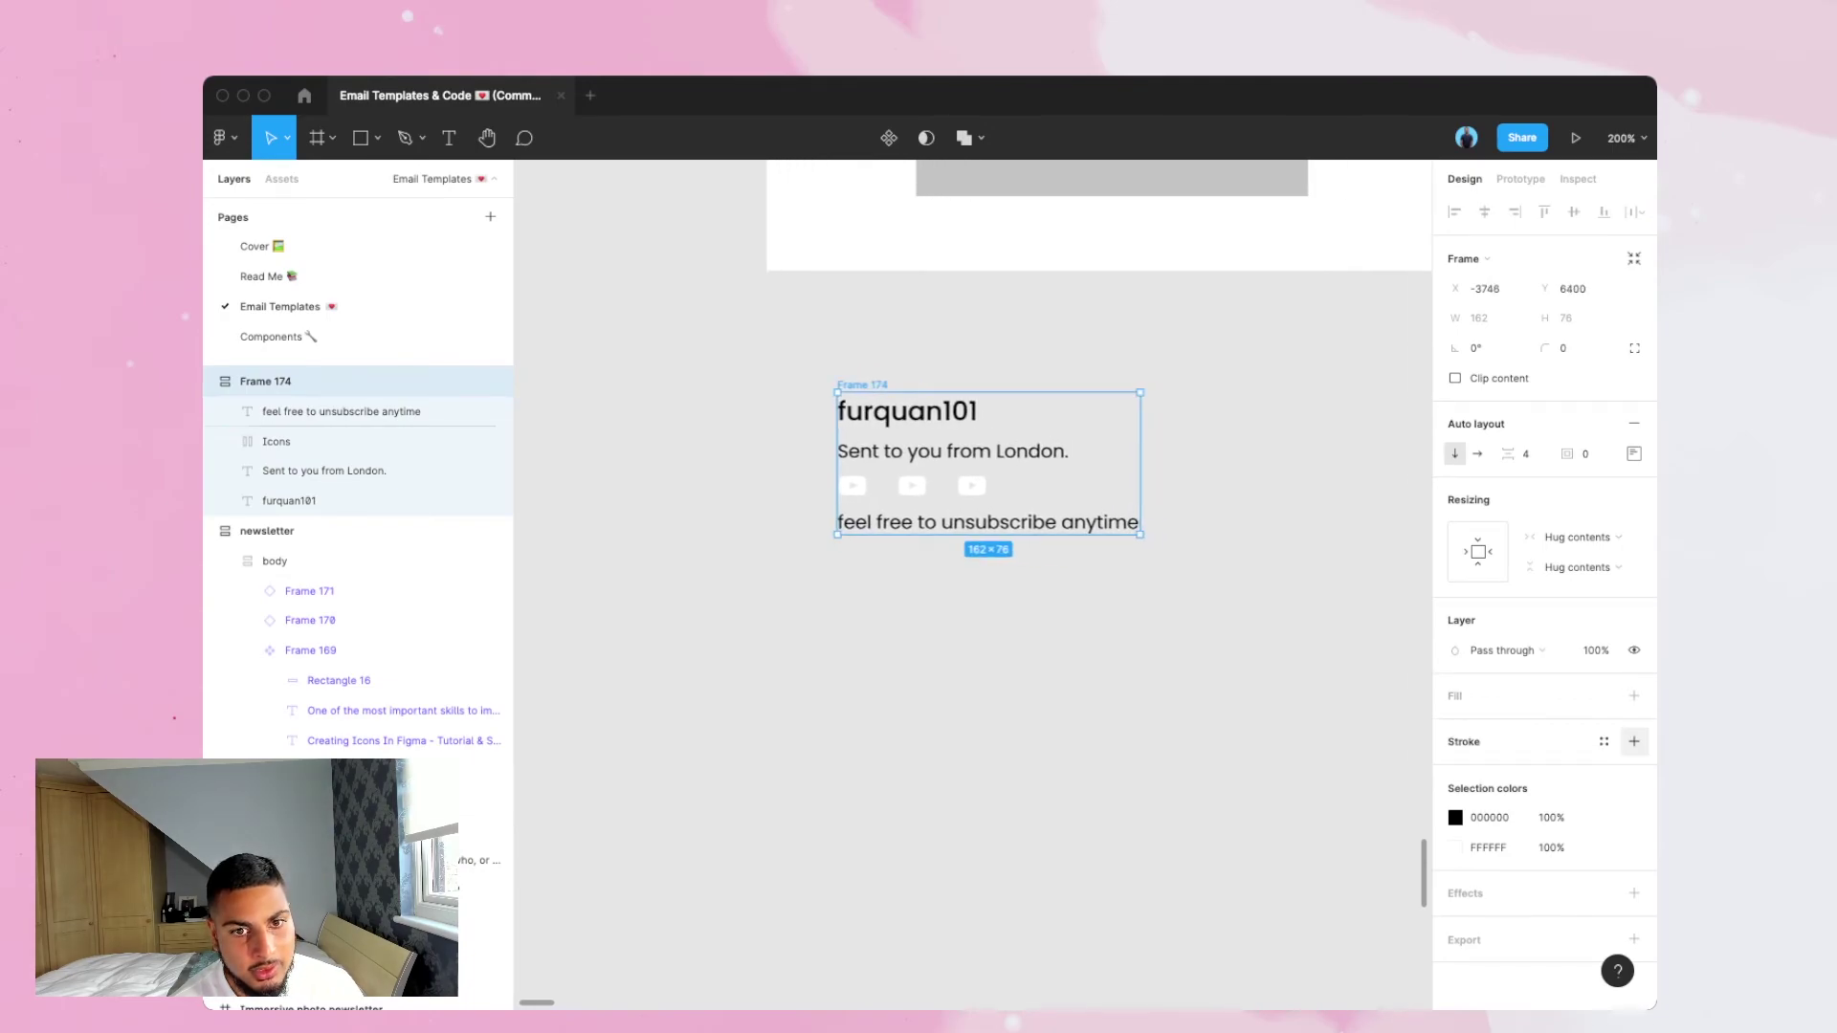
click(1634, 695)
click(1454, 725)
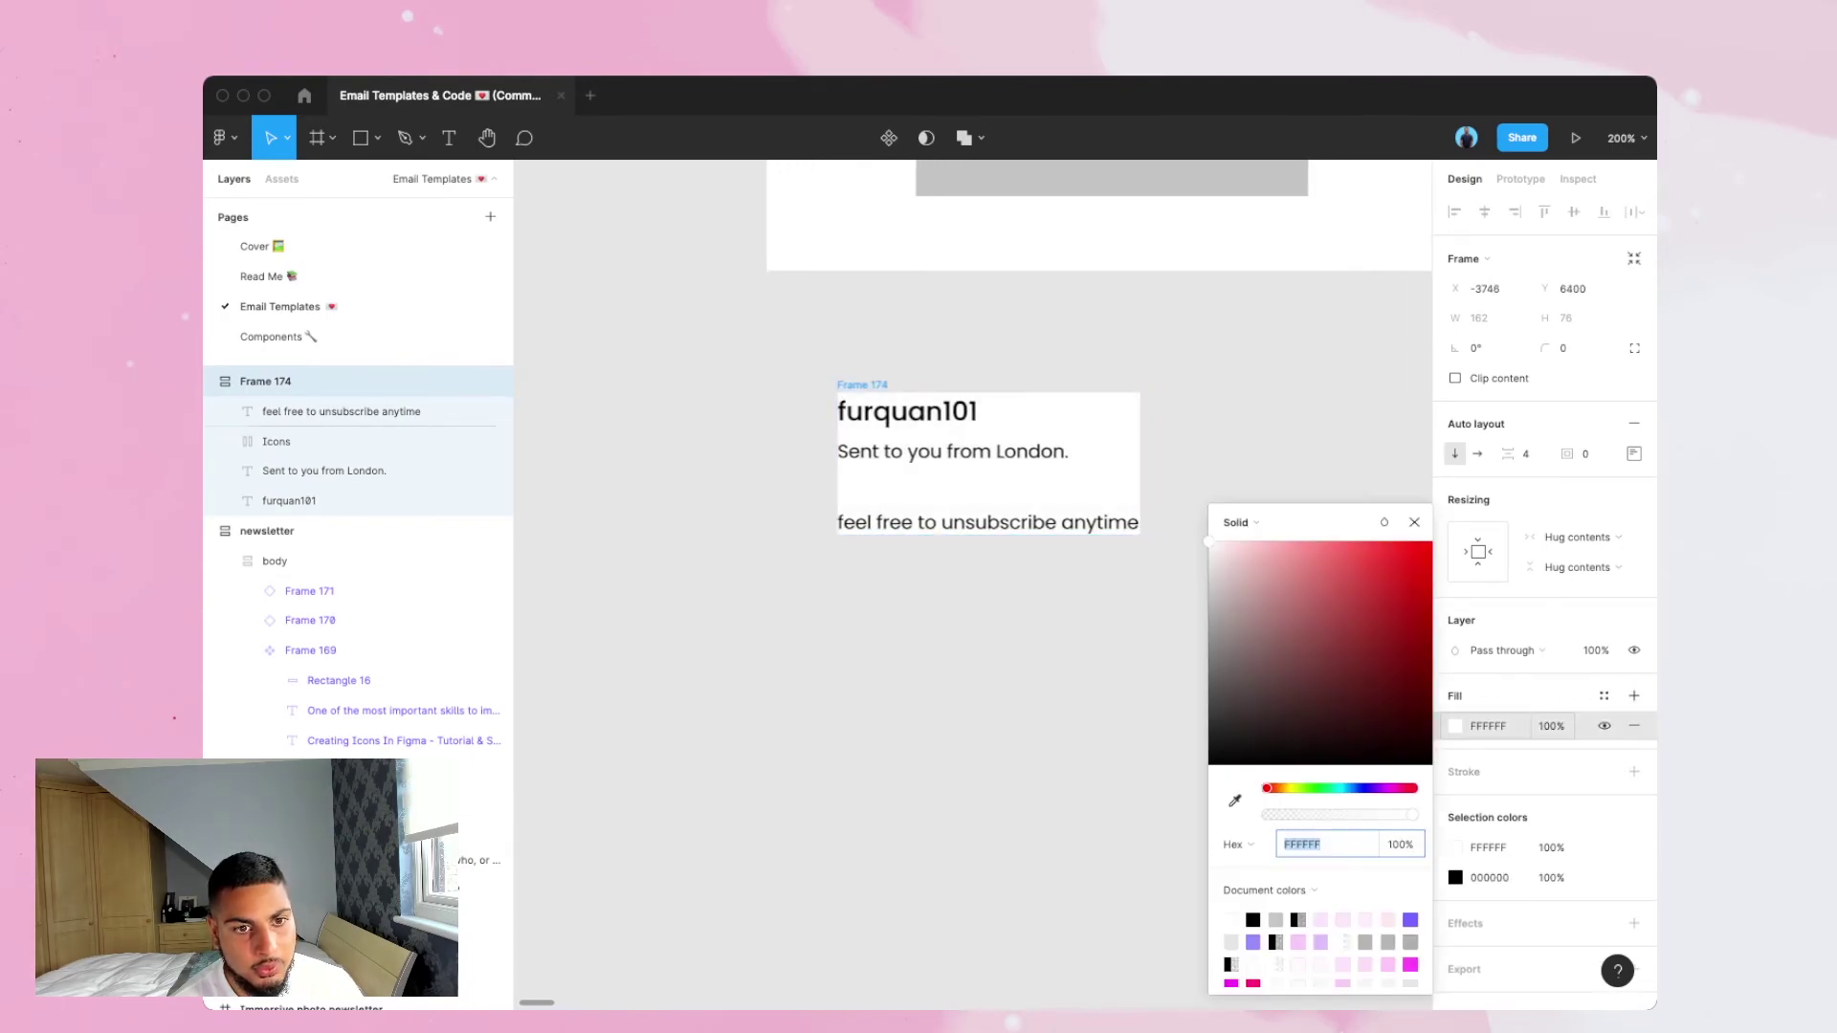
drag(1224, 670, 1208, 765)
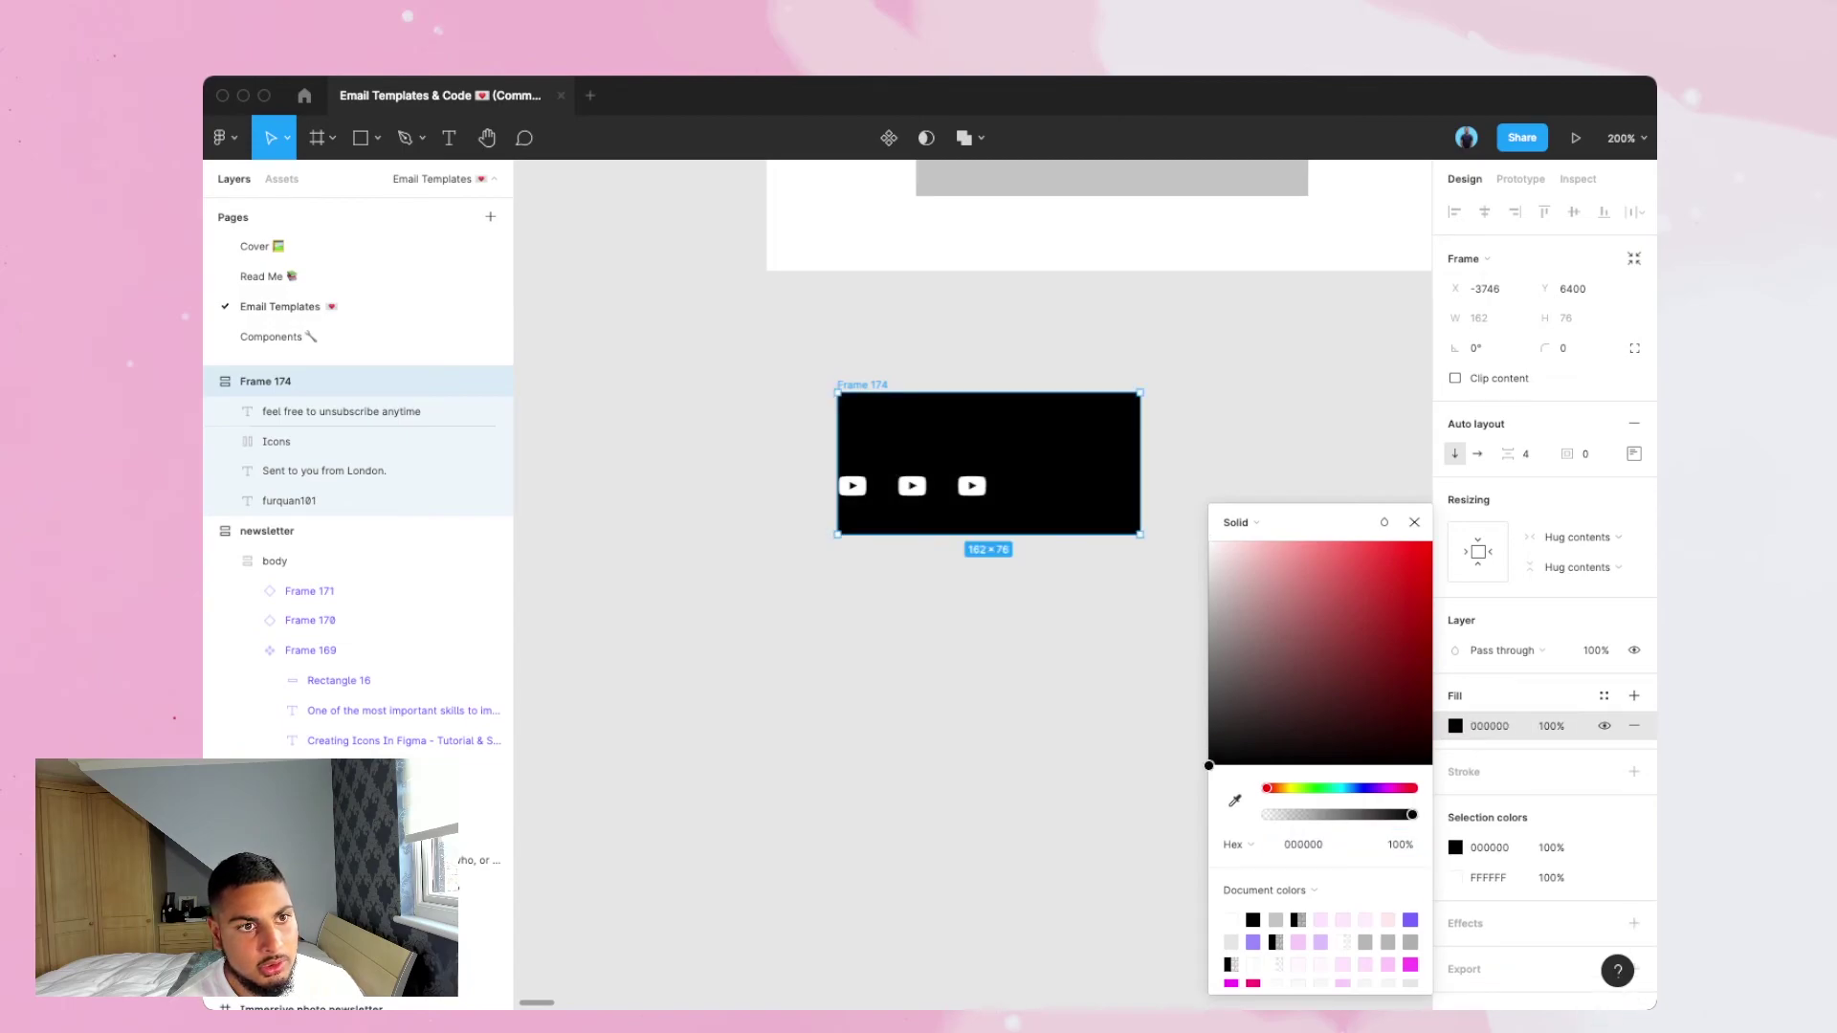
key(Escape)
click(988, 463)
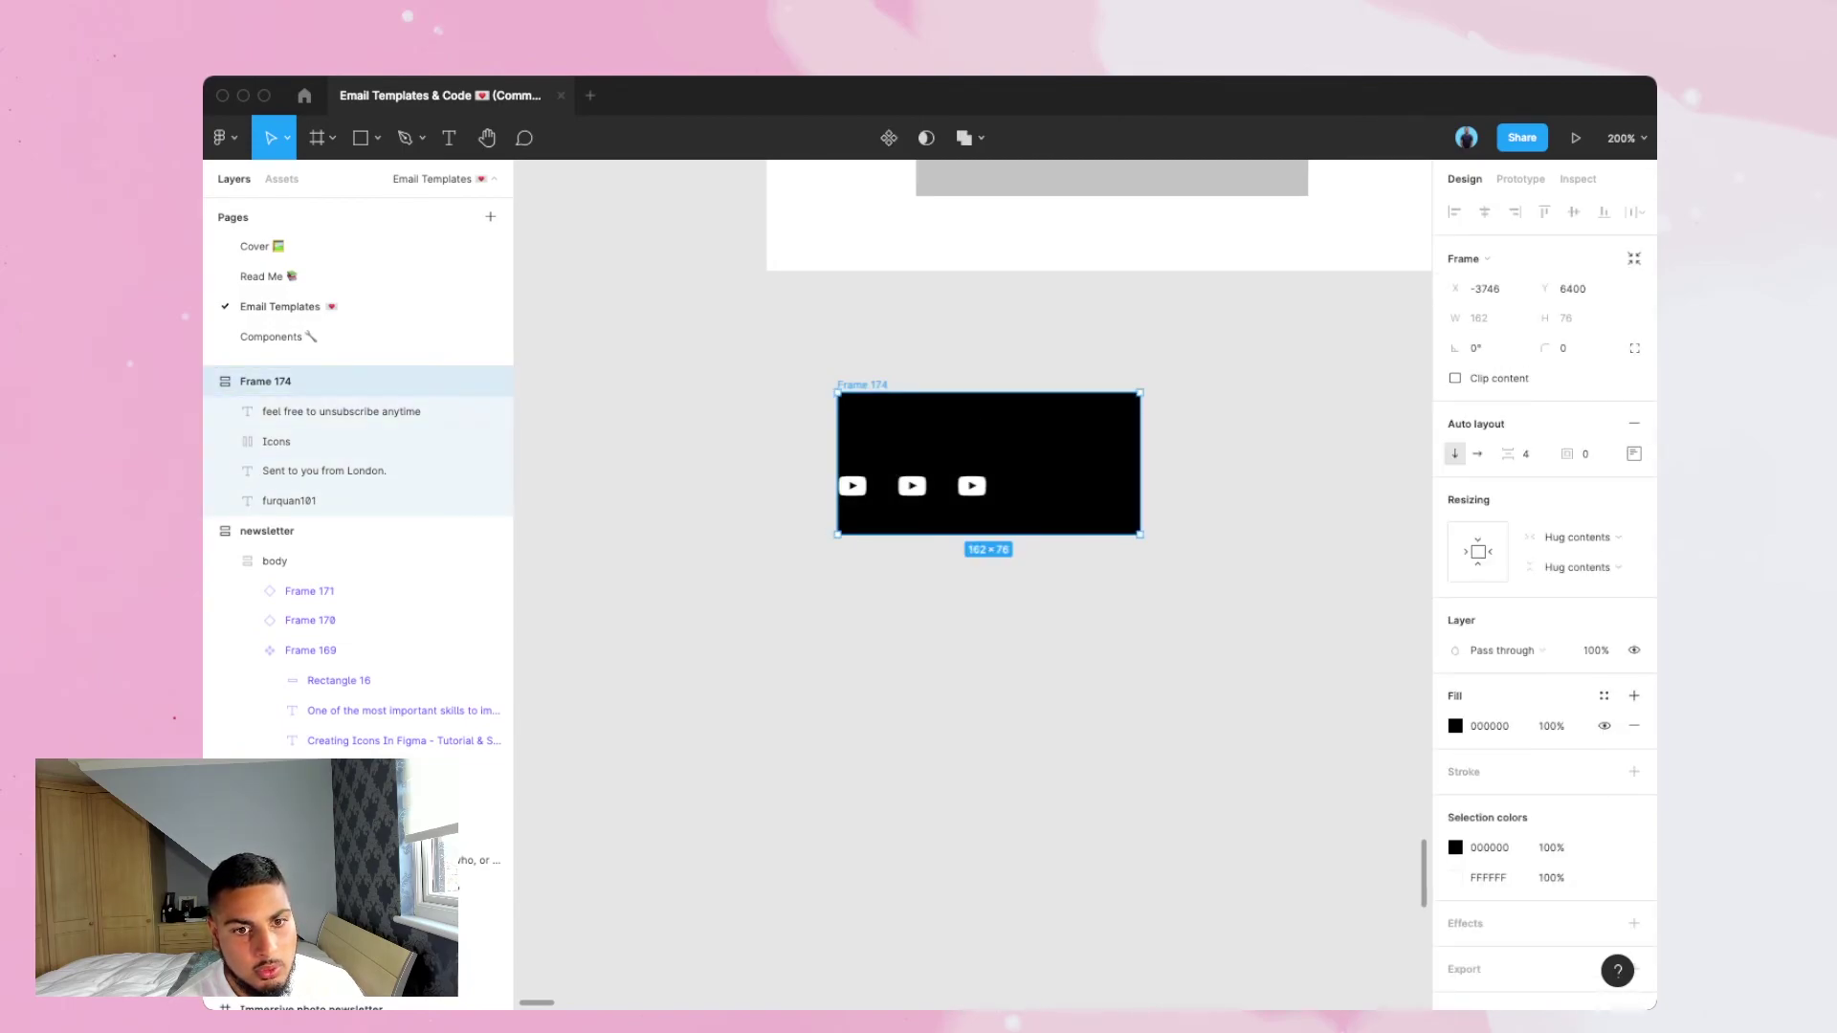
Set the fill of the footer's username, London line and unsubscribe line to white FFFFFF.
click(325, 471)
shift+click(289, 500)
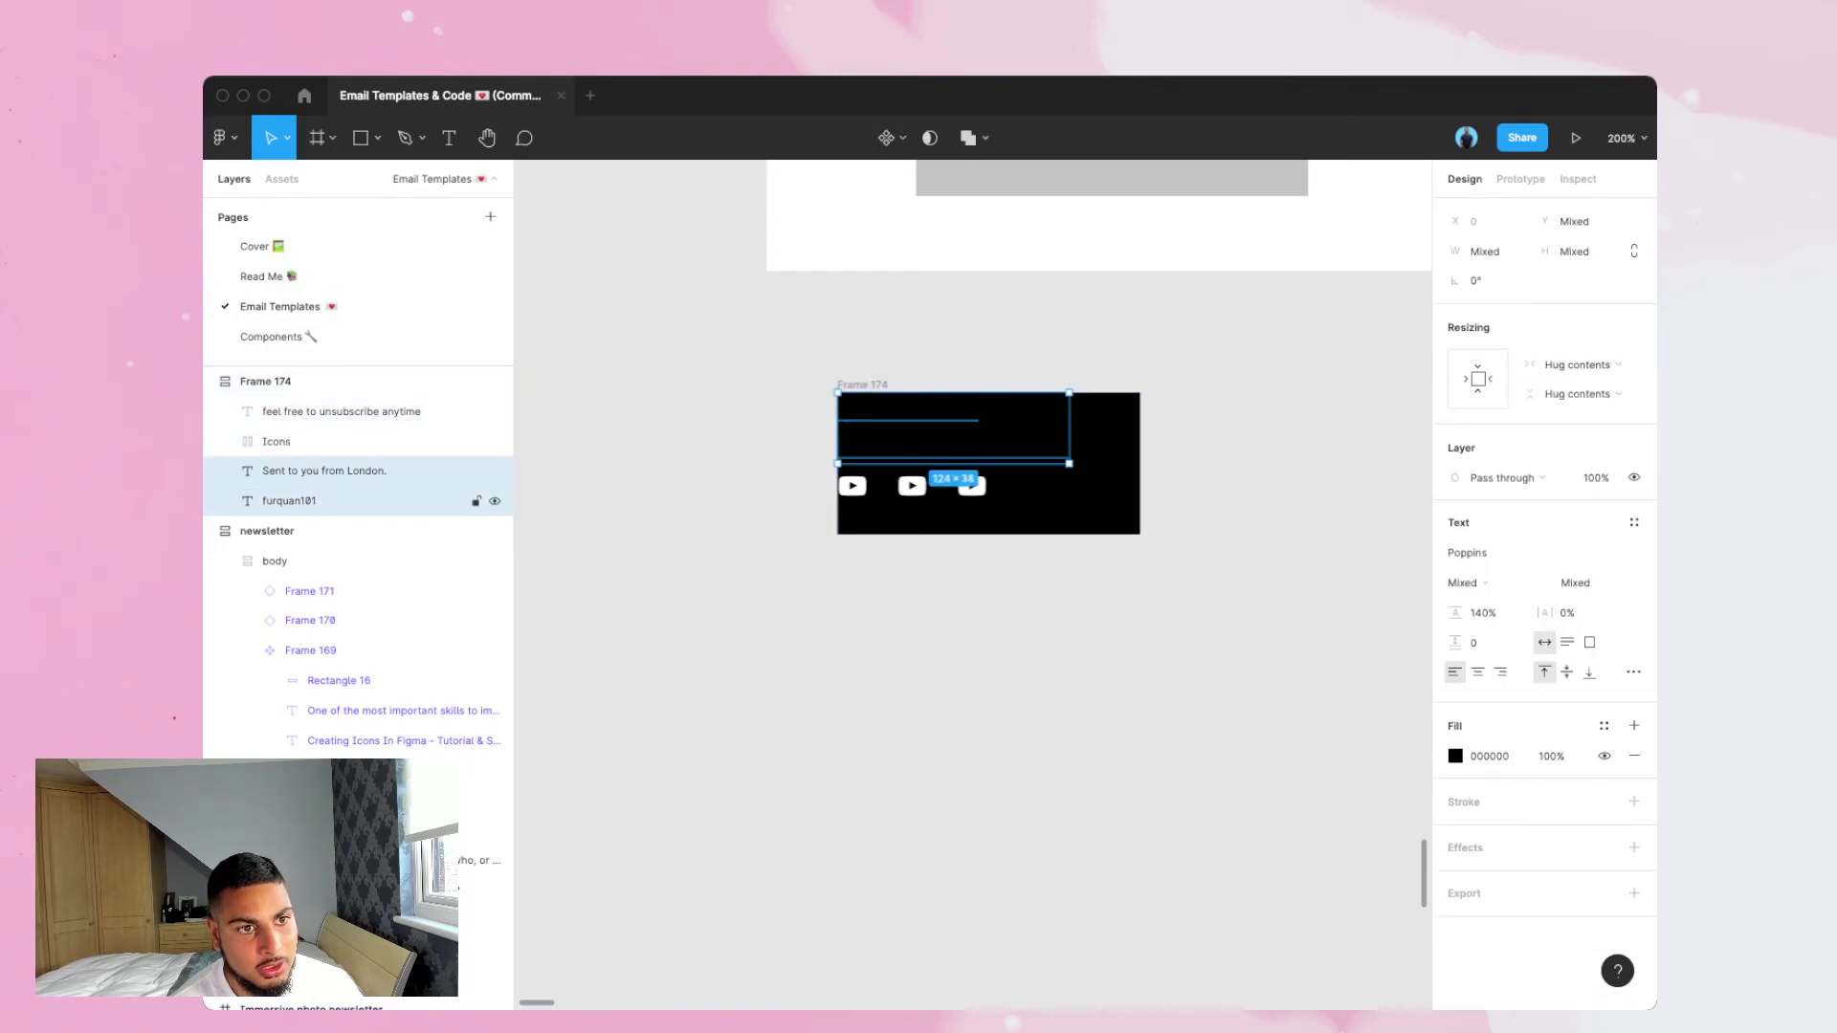
super+click(340, 411)
click(1454, 756)
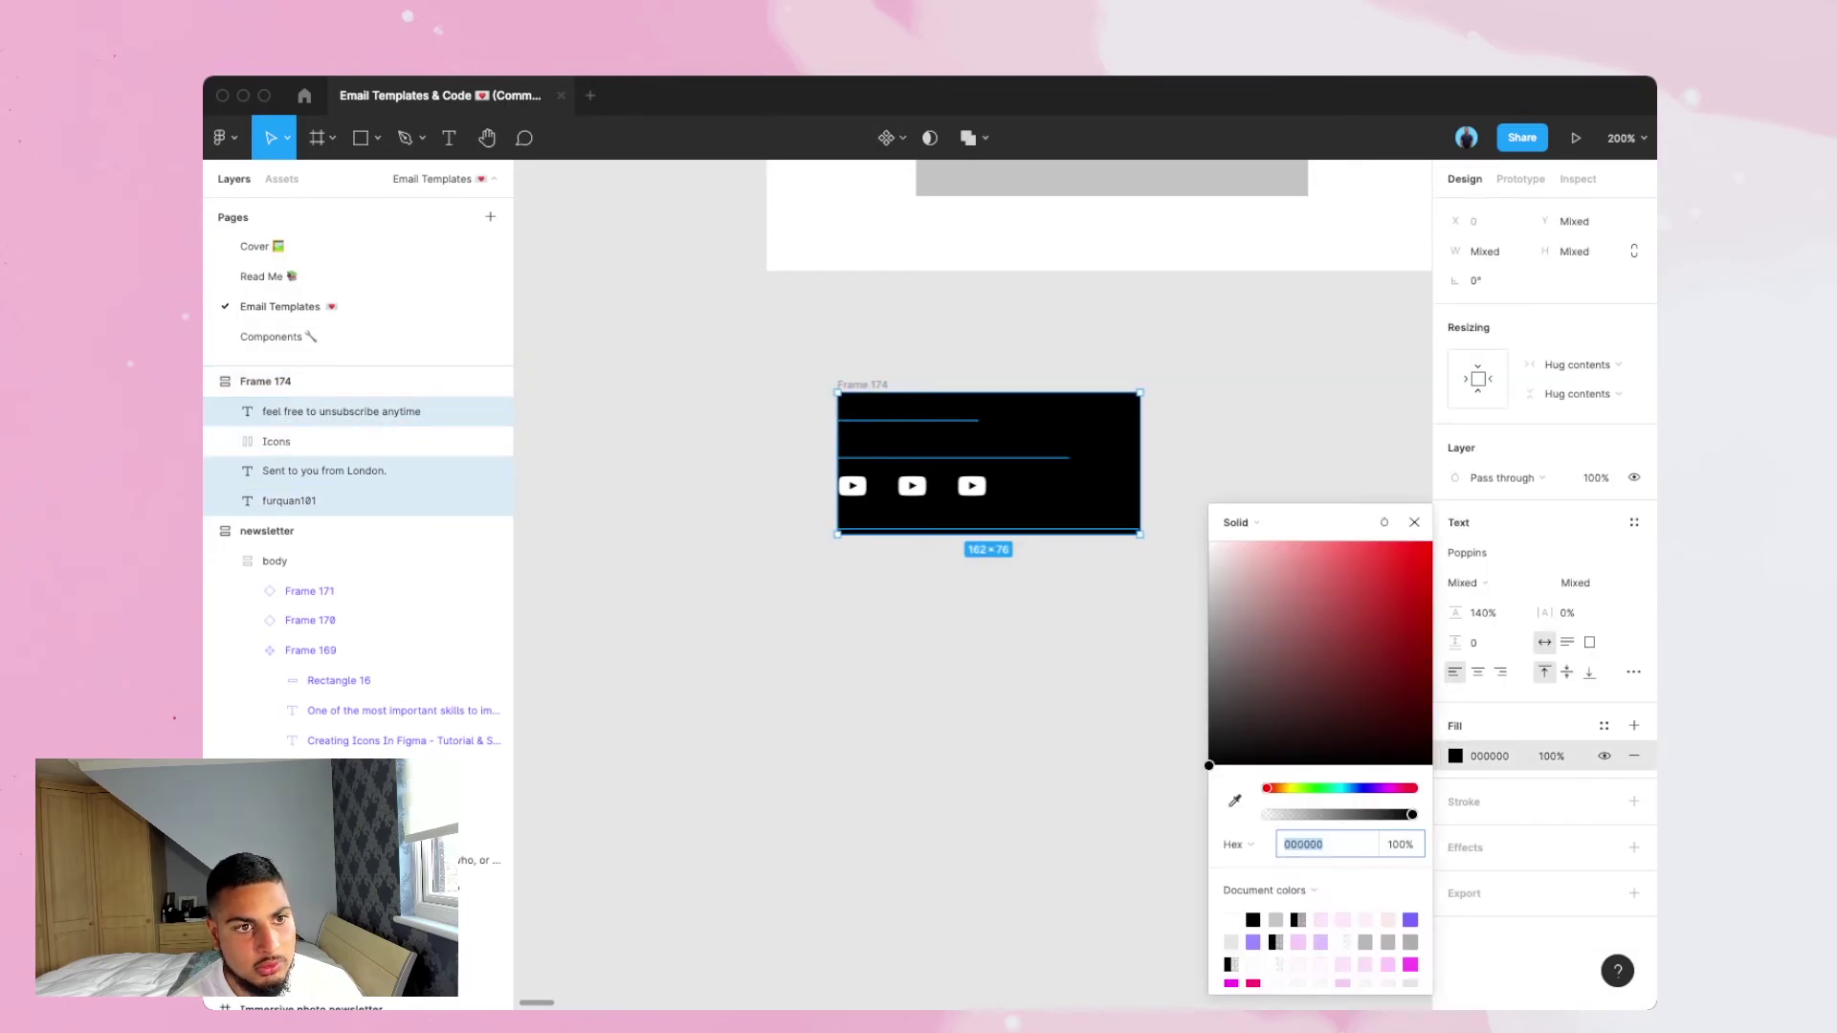
click(1209, 540)
key(Escape)
key(shift+0)
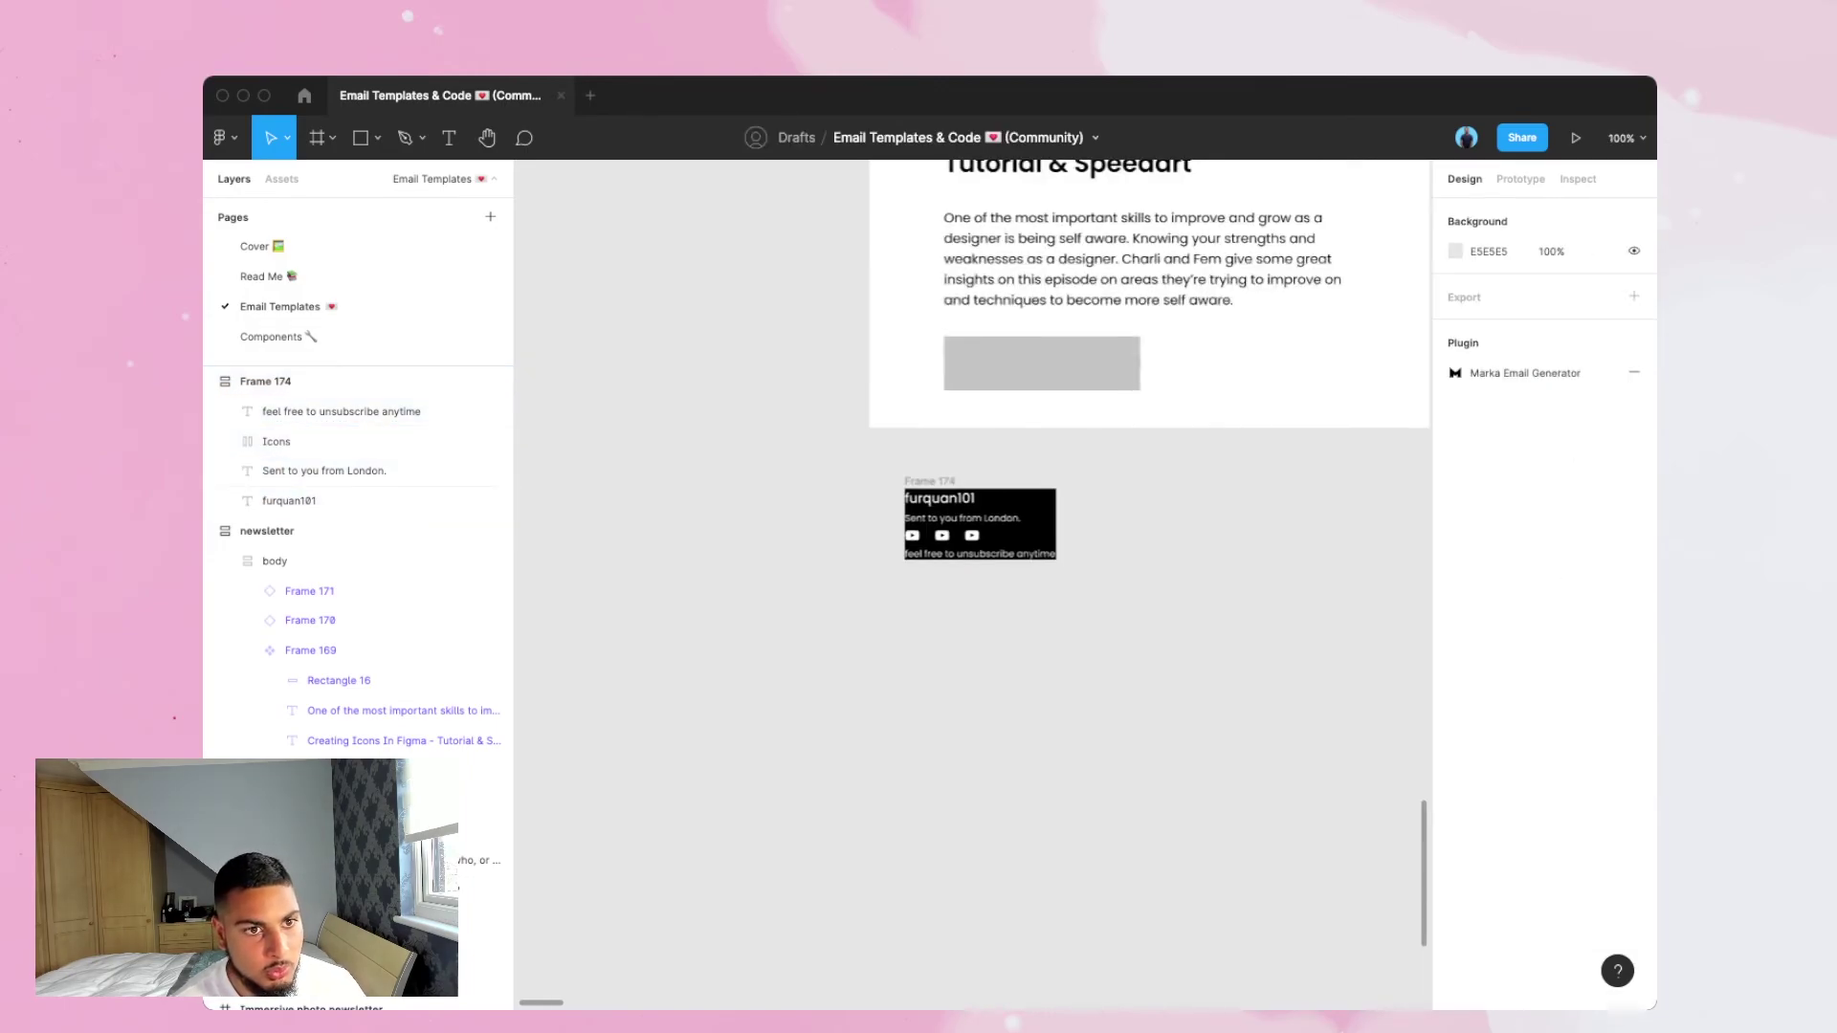
Move the footer frame further down and draw a placeholder rectangle about 600 × 95 directly beneath the newsletter's body.
scroll(973, 584, right, 3)
key(minus)
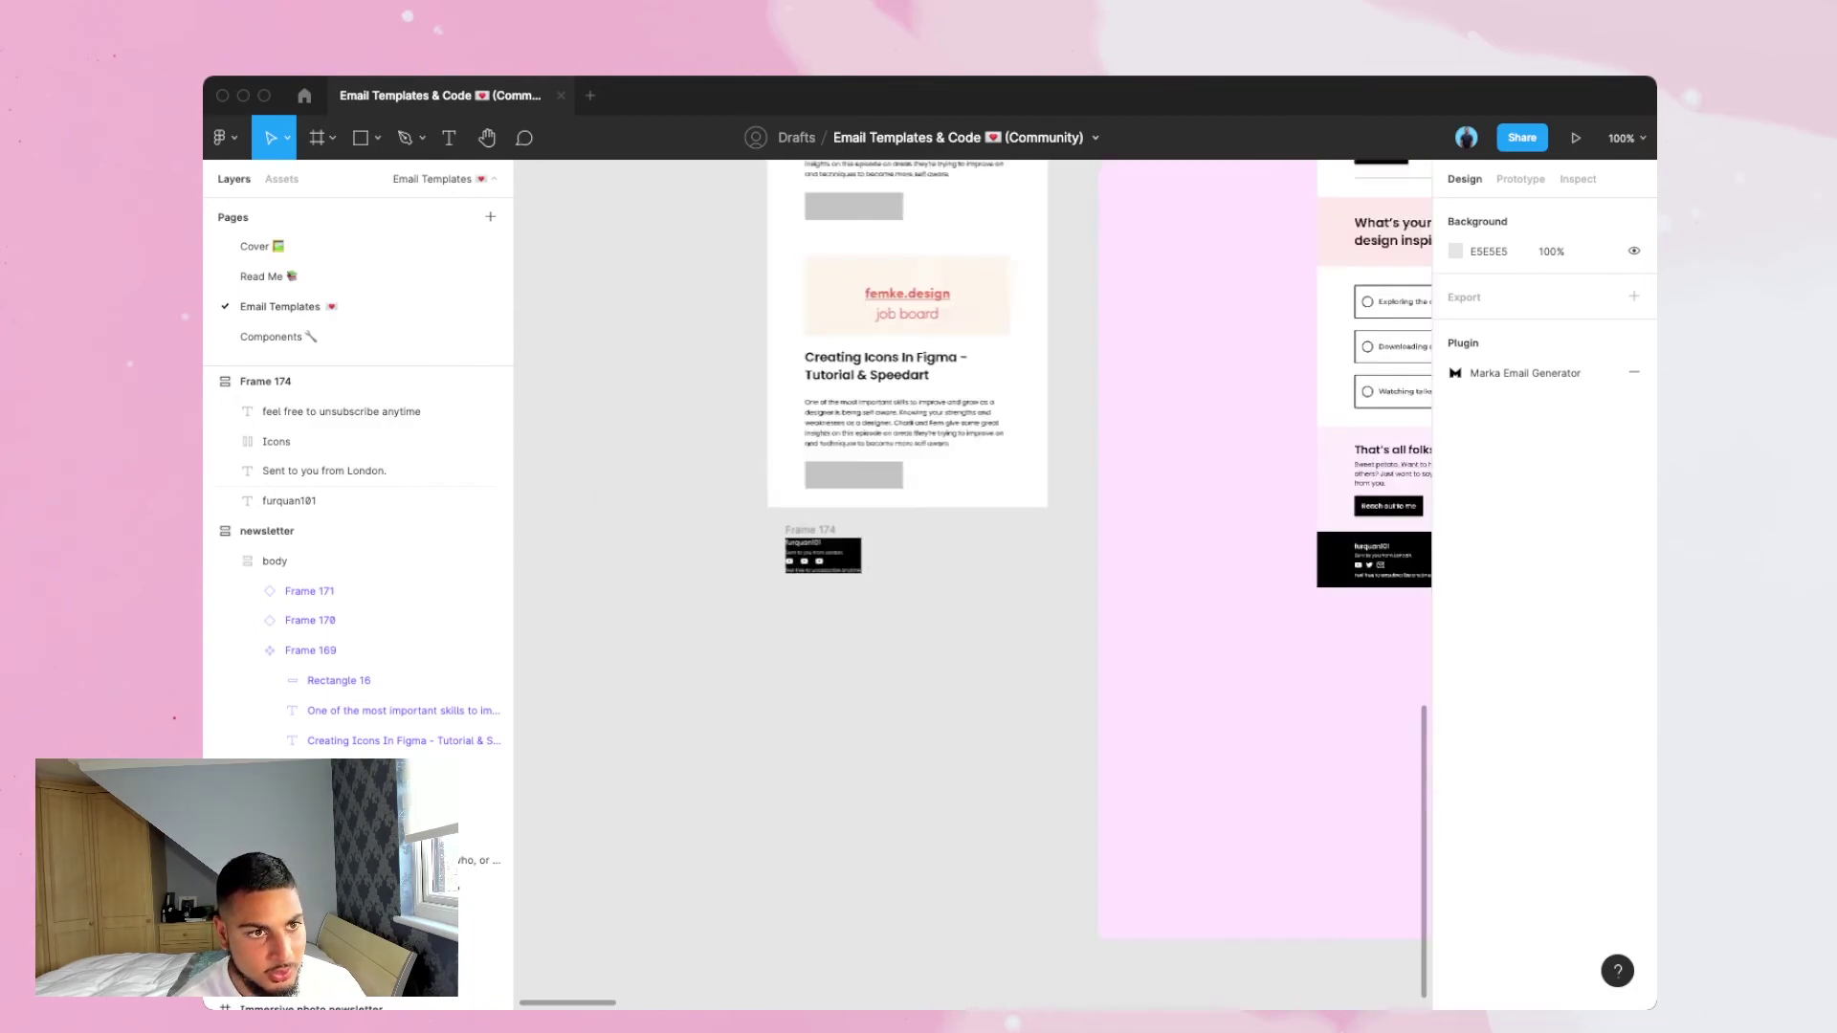
scroll(973, 585, right, 2)
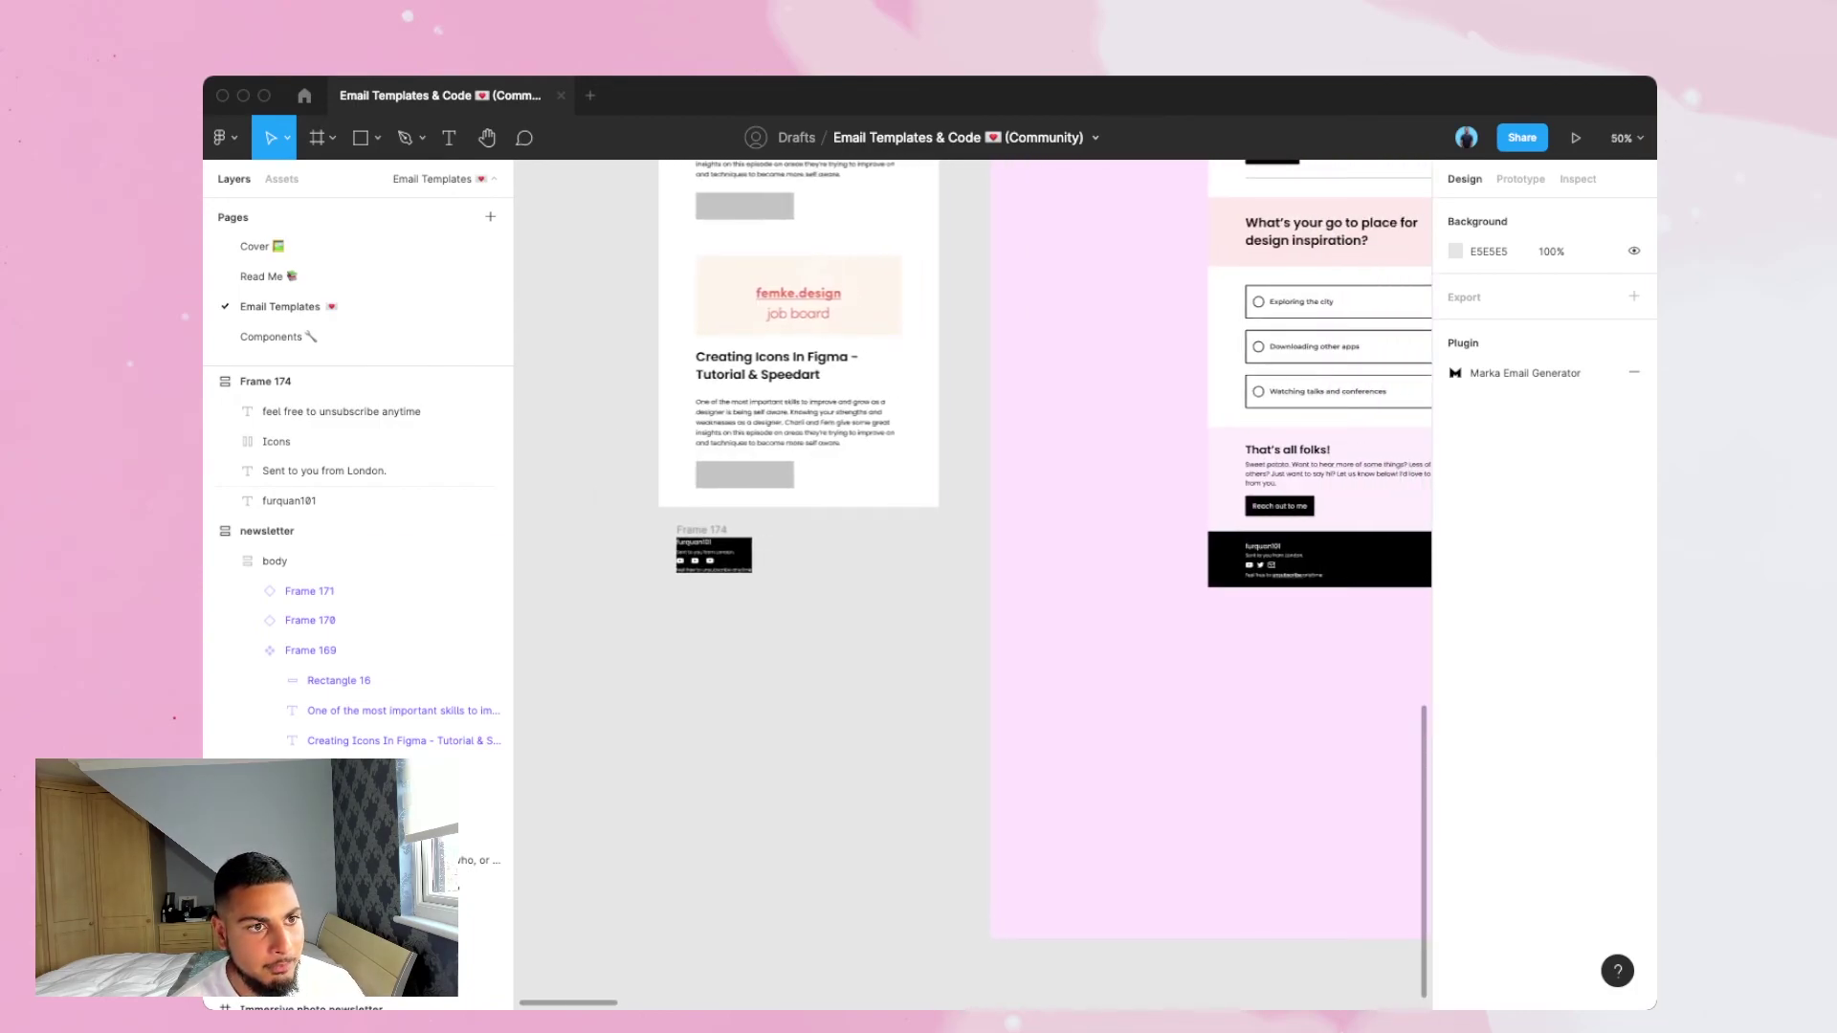
scroll(972, 584, up, 1)
drag(714, 598, 714, 642)
key(Escape)
key(Escape)
key(r)
drag(659, 550, 939, 594)
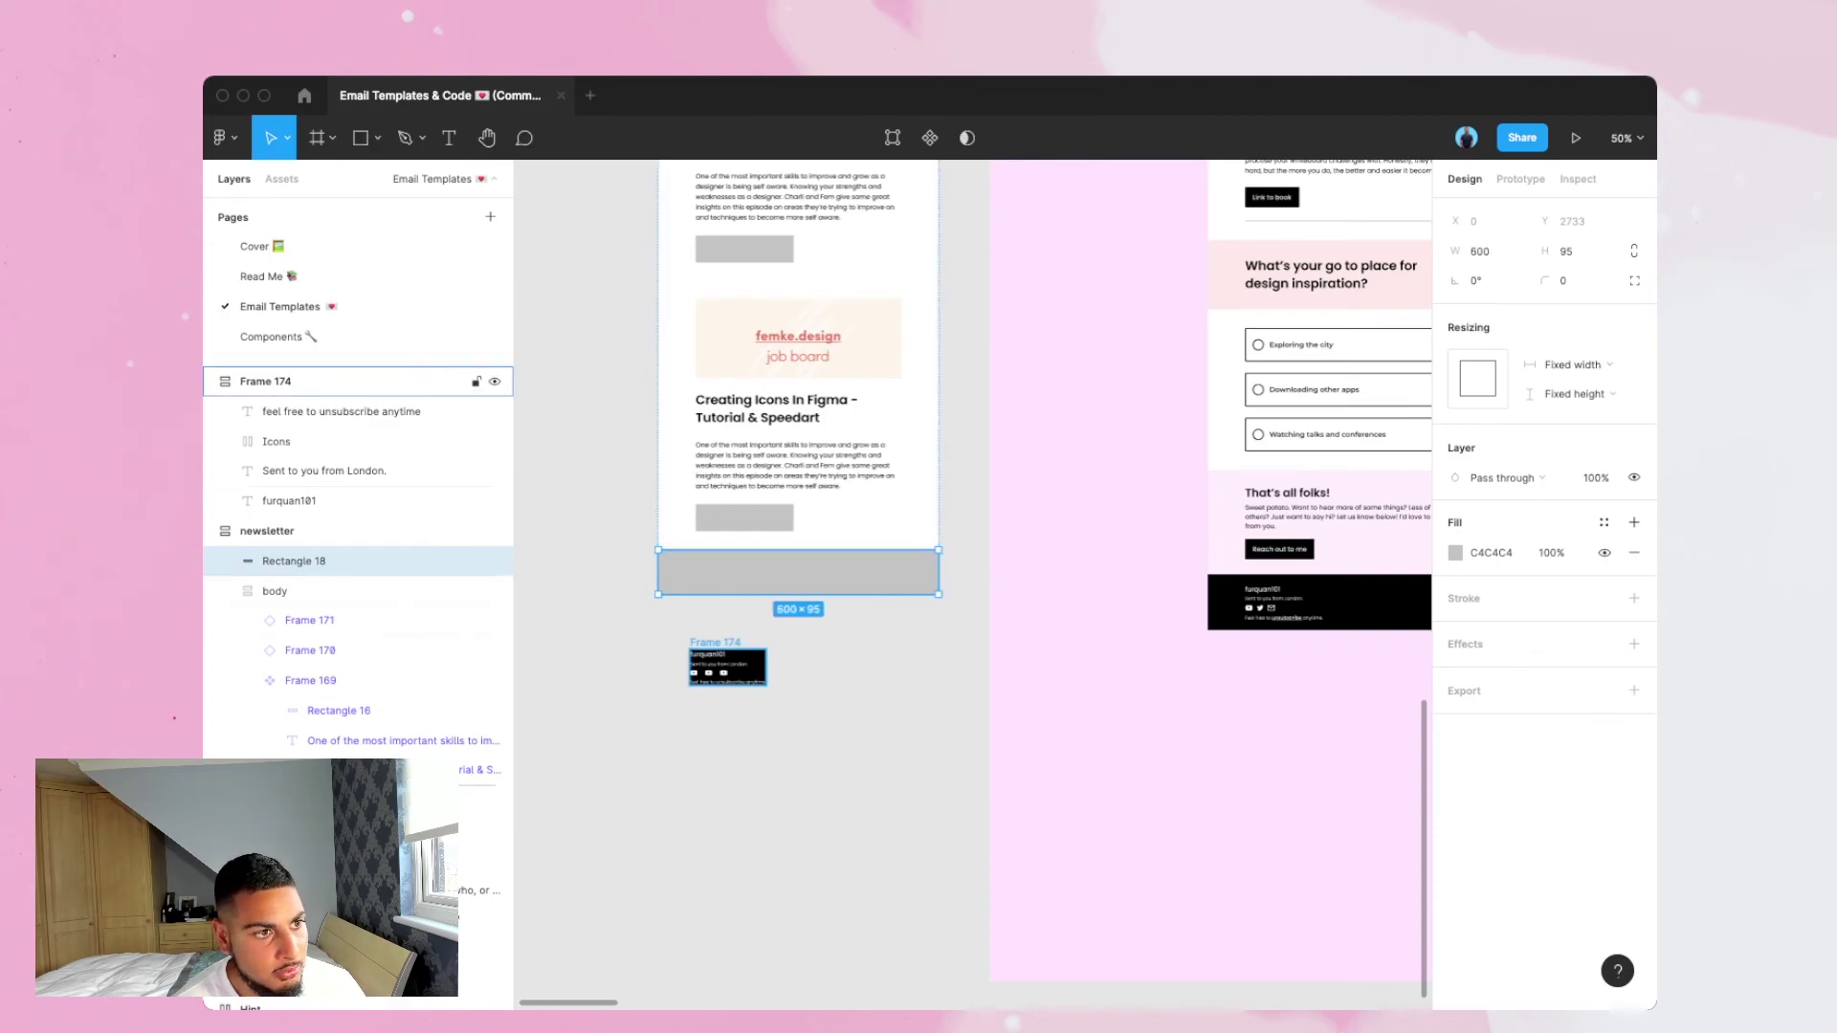
Place the black footer frame inside the newsletter below the body, 600 wide, and delete the grey placeholder rectangle.
drag(727, 667, 938, 567)
click(798, 614)
key(Delete)
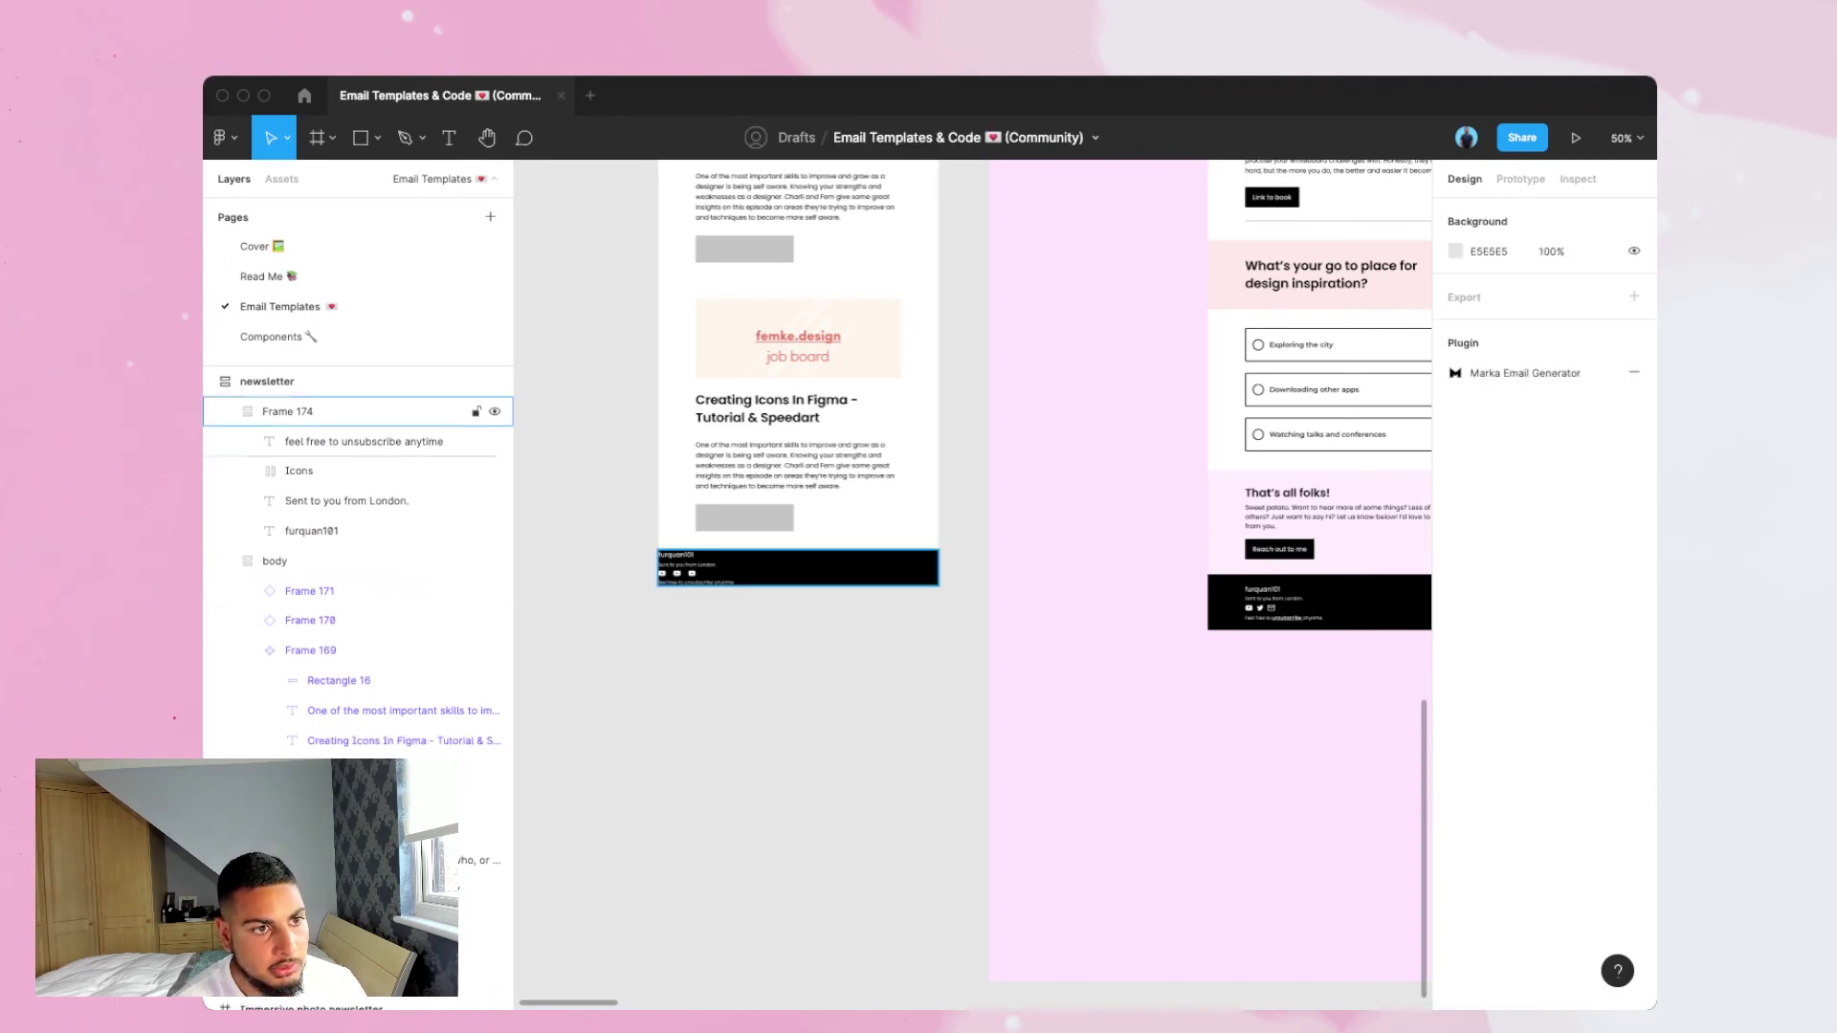
Set the footer frame's auto layout padding to 80 on the left and 24 at the top and bottom.
click(287, 412)
click(1633, 416)
click(1515, 495)
text(80)
key(Return)
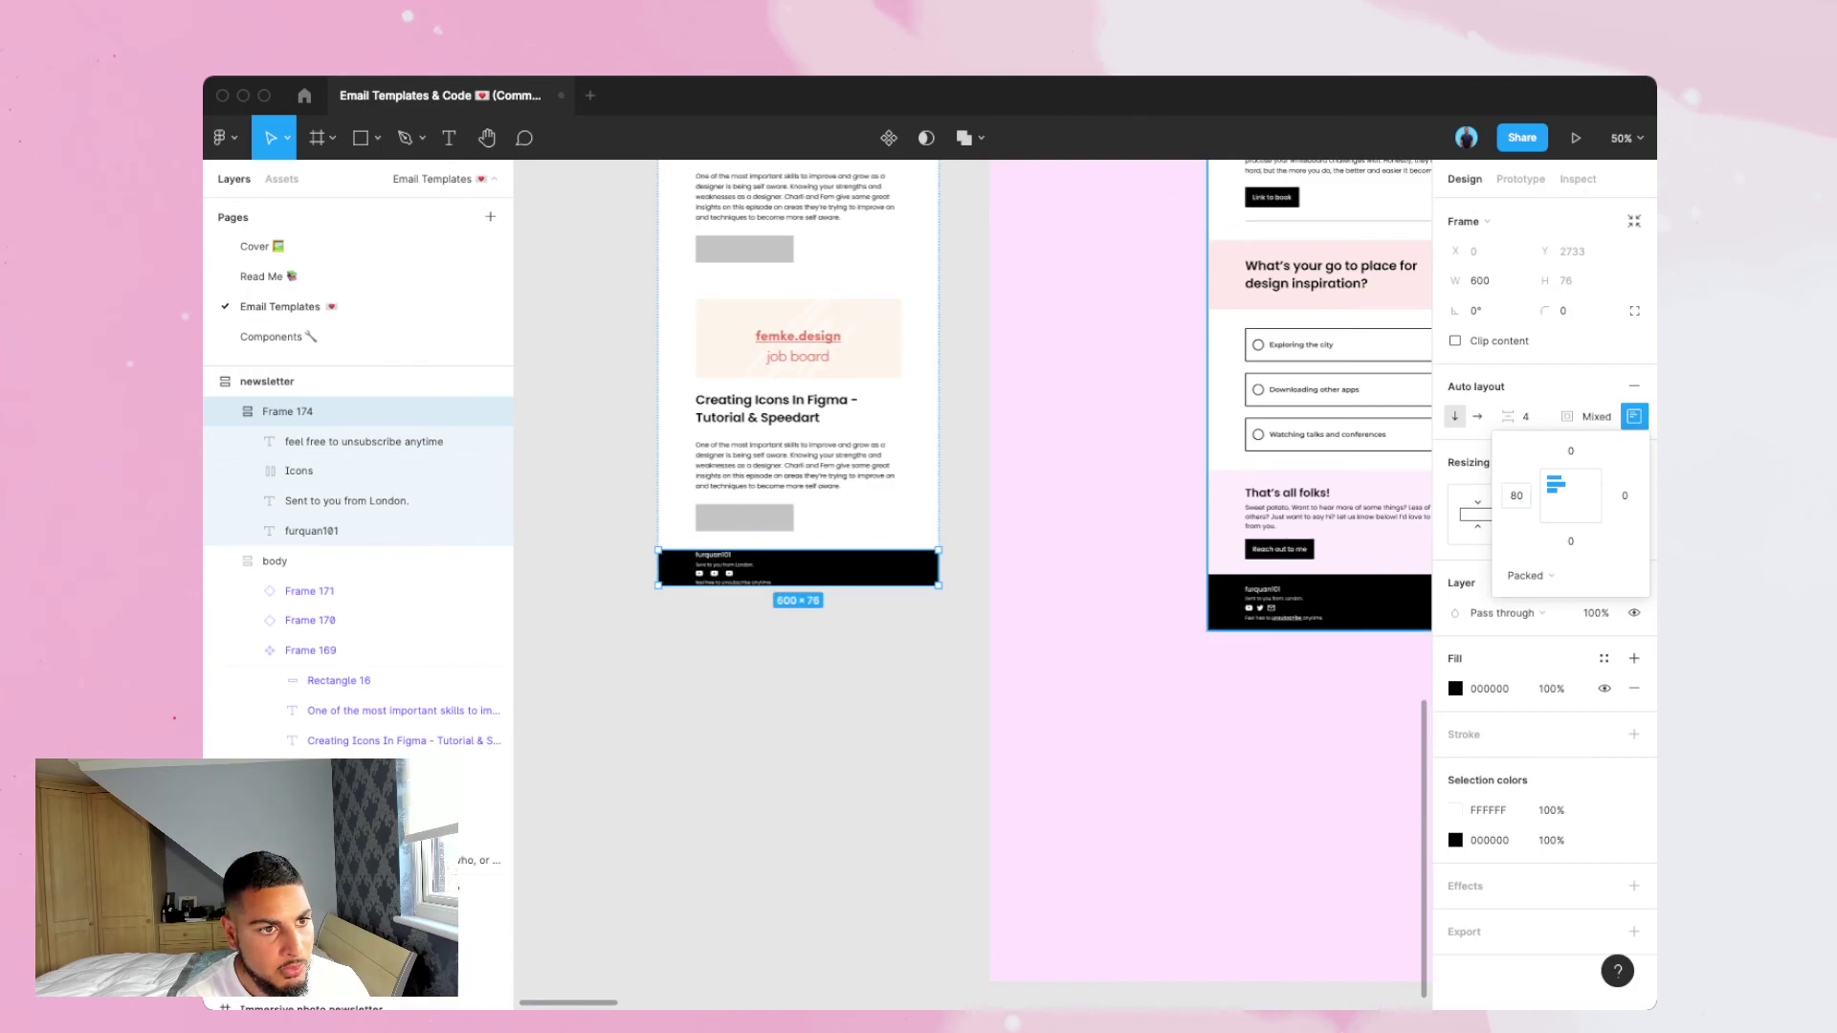
text(24)
key(Return)
click(1570, 541)
text(24)
key(Escape)
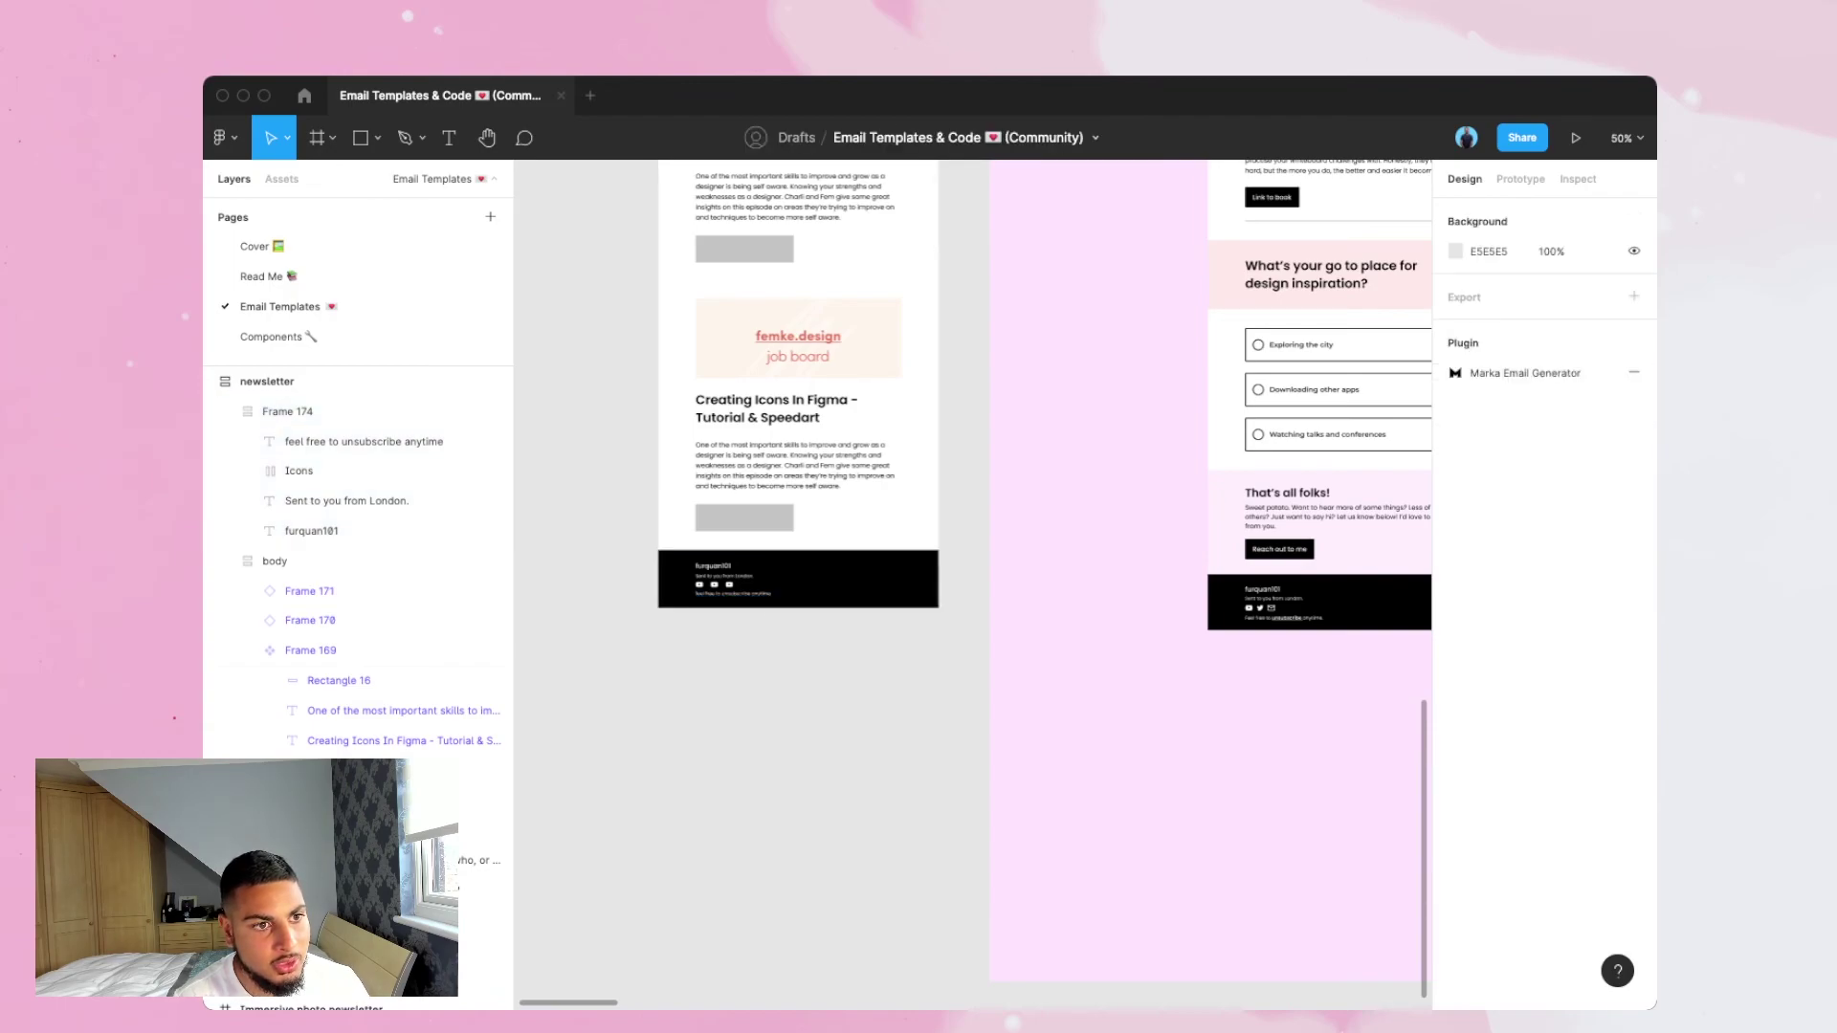
Collapse the footer frame in the layer list, select the whole newsletter frame and review it from footer up to header.
click(798, 577)
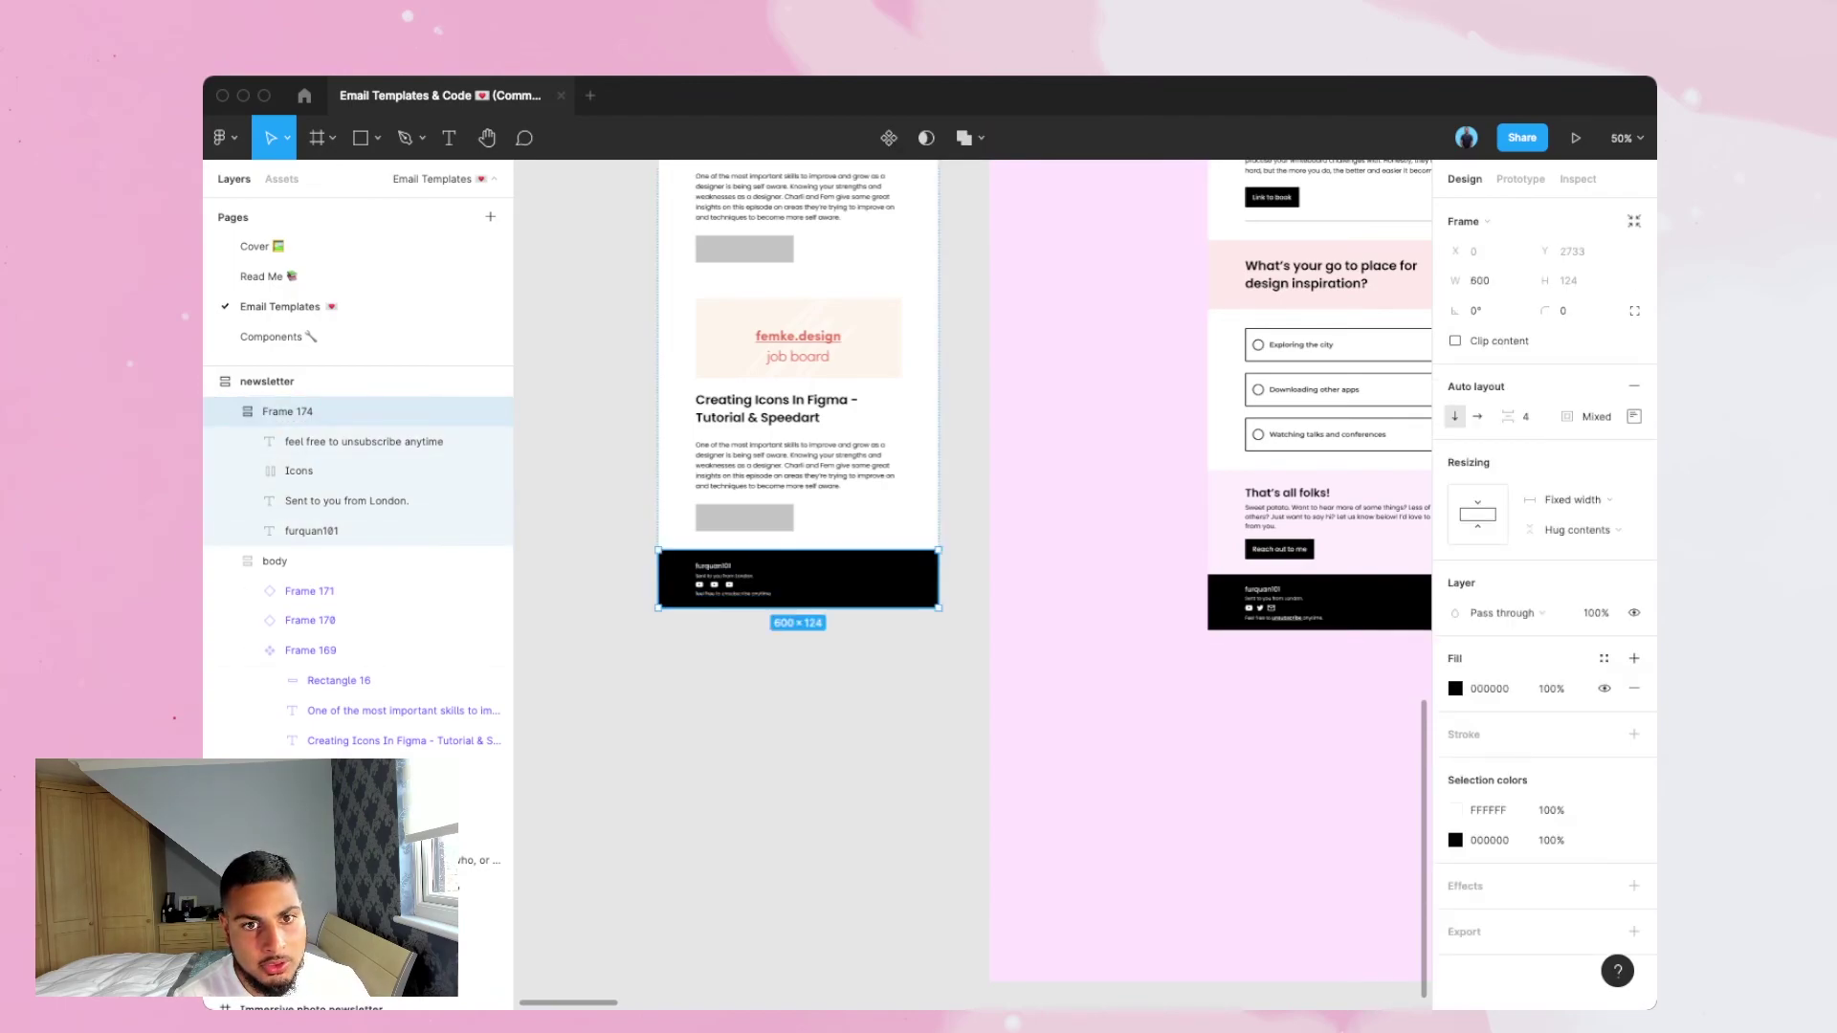
scroll(797, 574, up, 2)
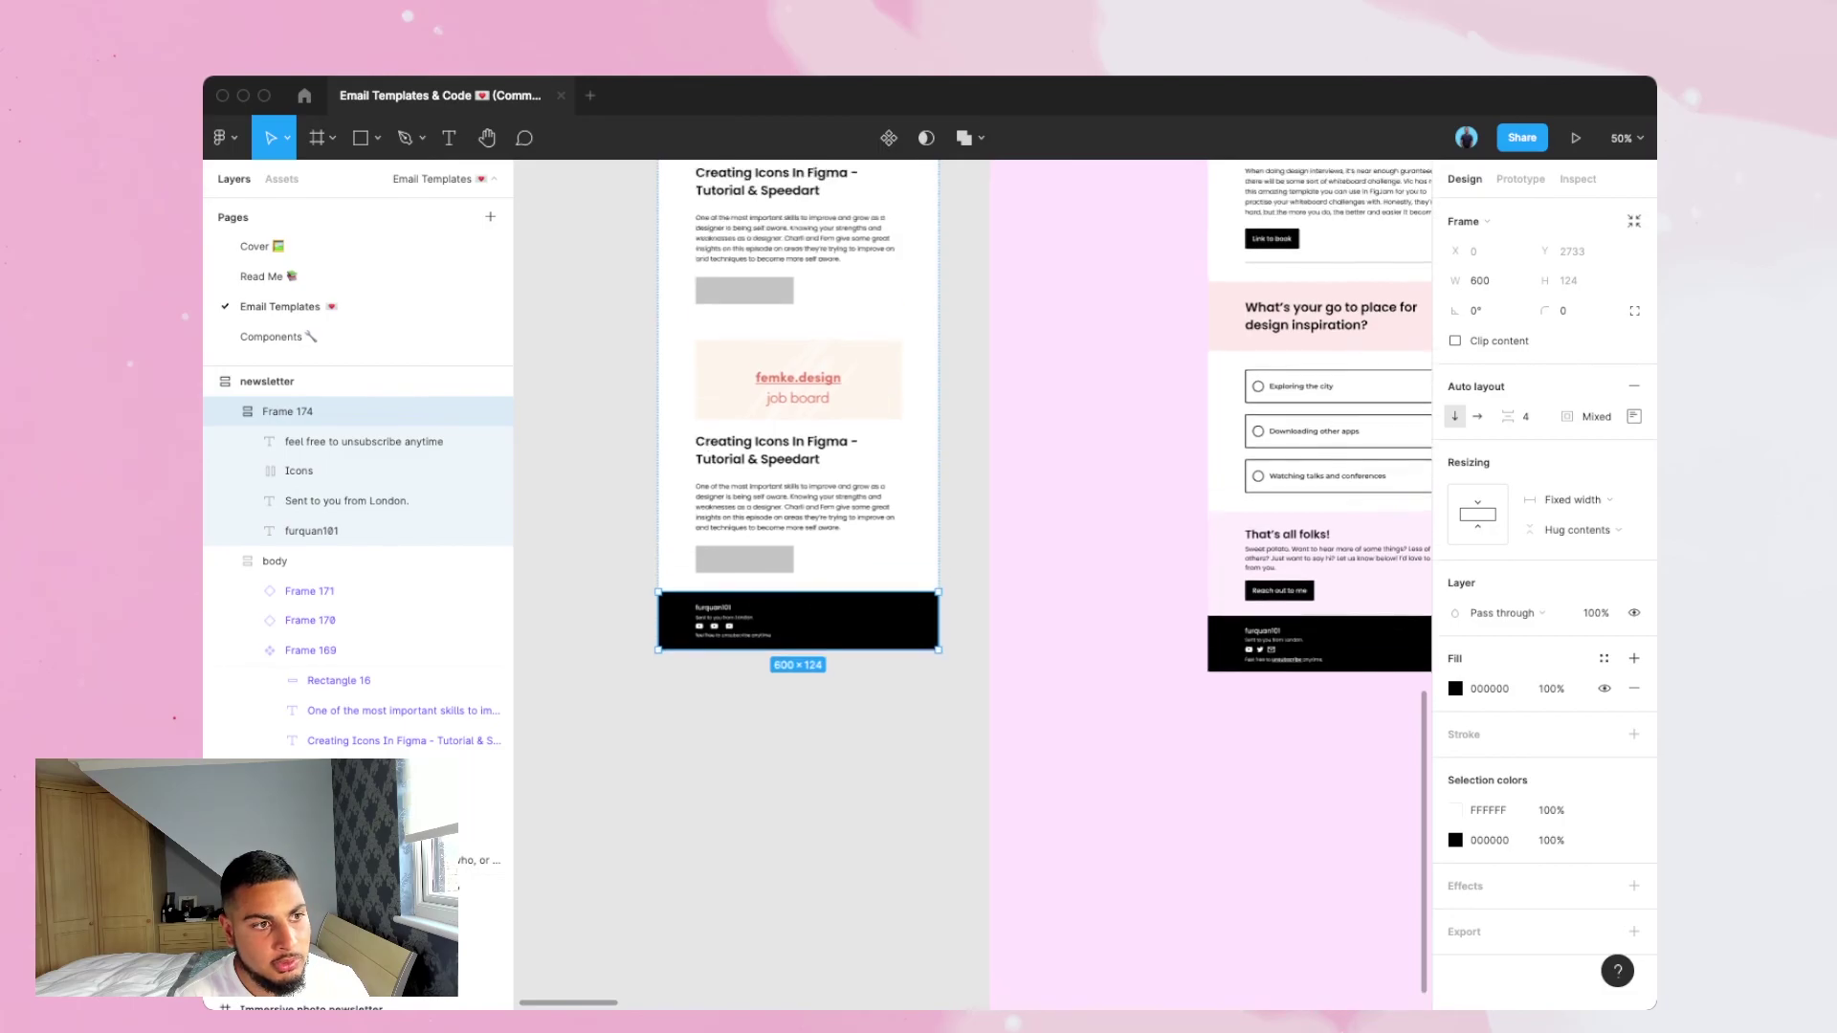
click(225, 412)
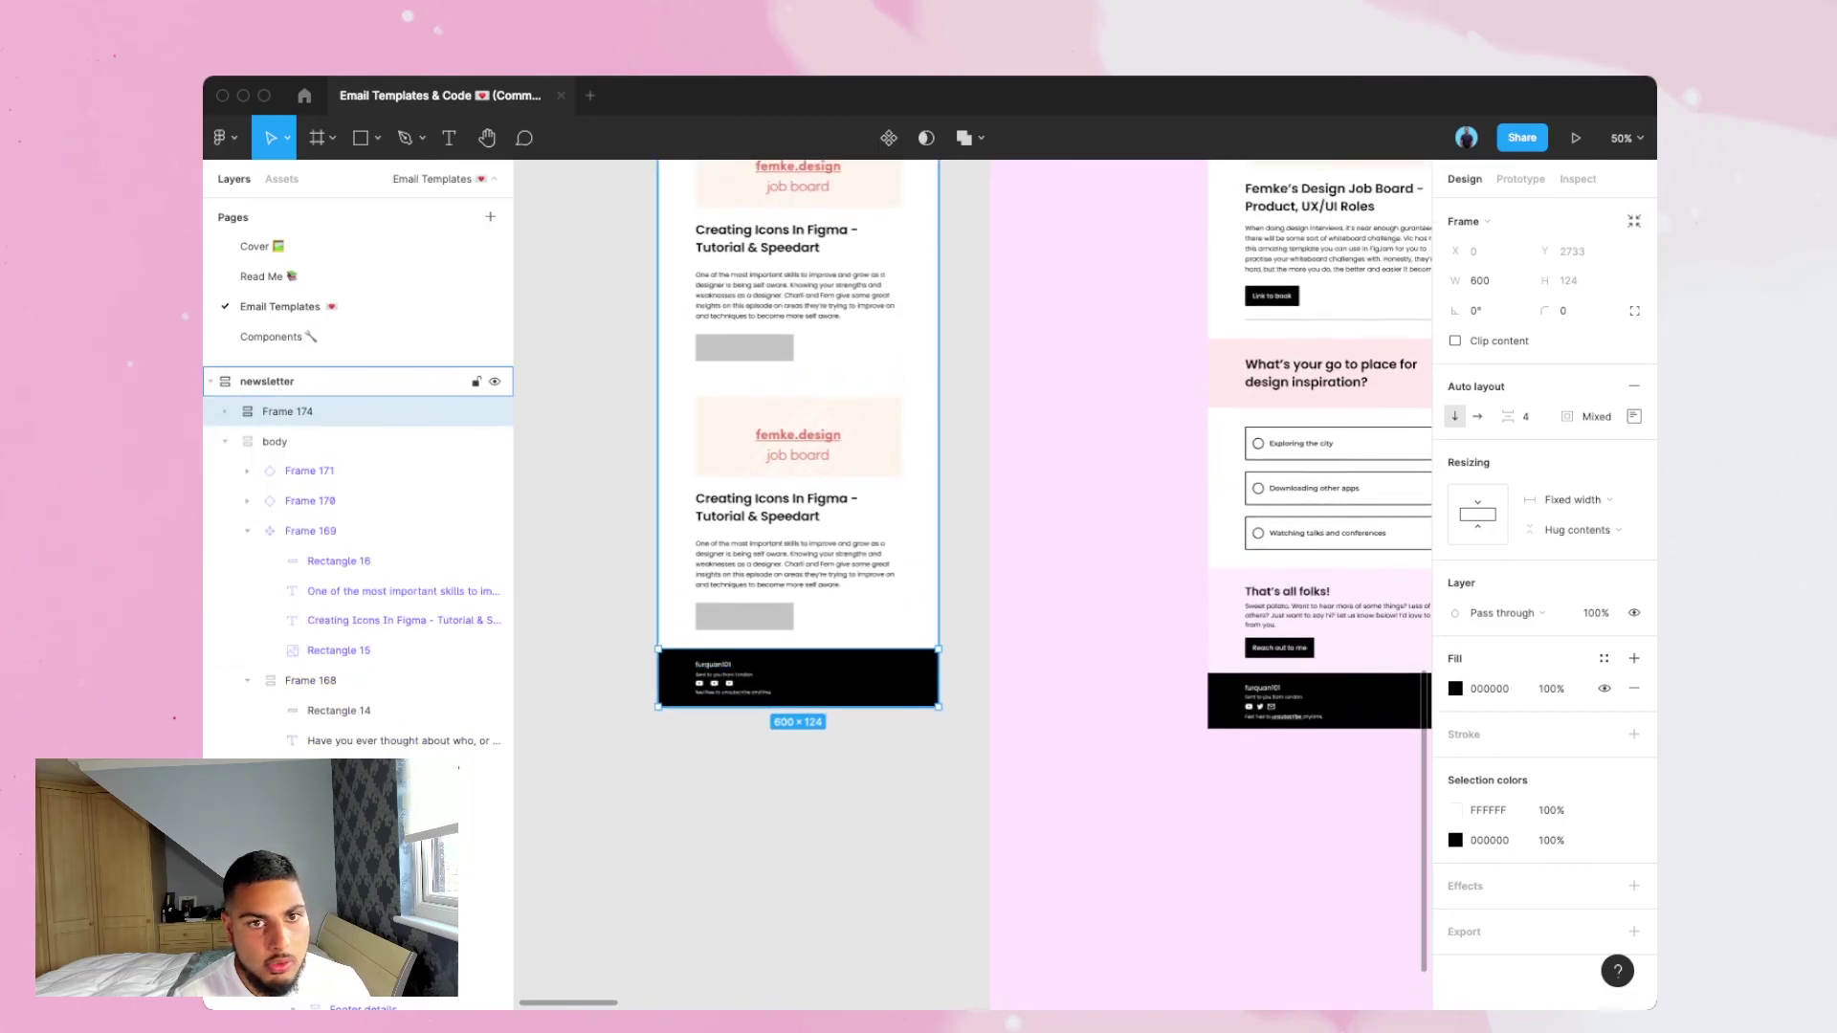
click(266, 382)
scroll(794, 574, up, 8)
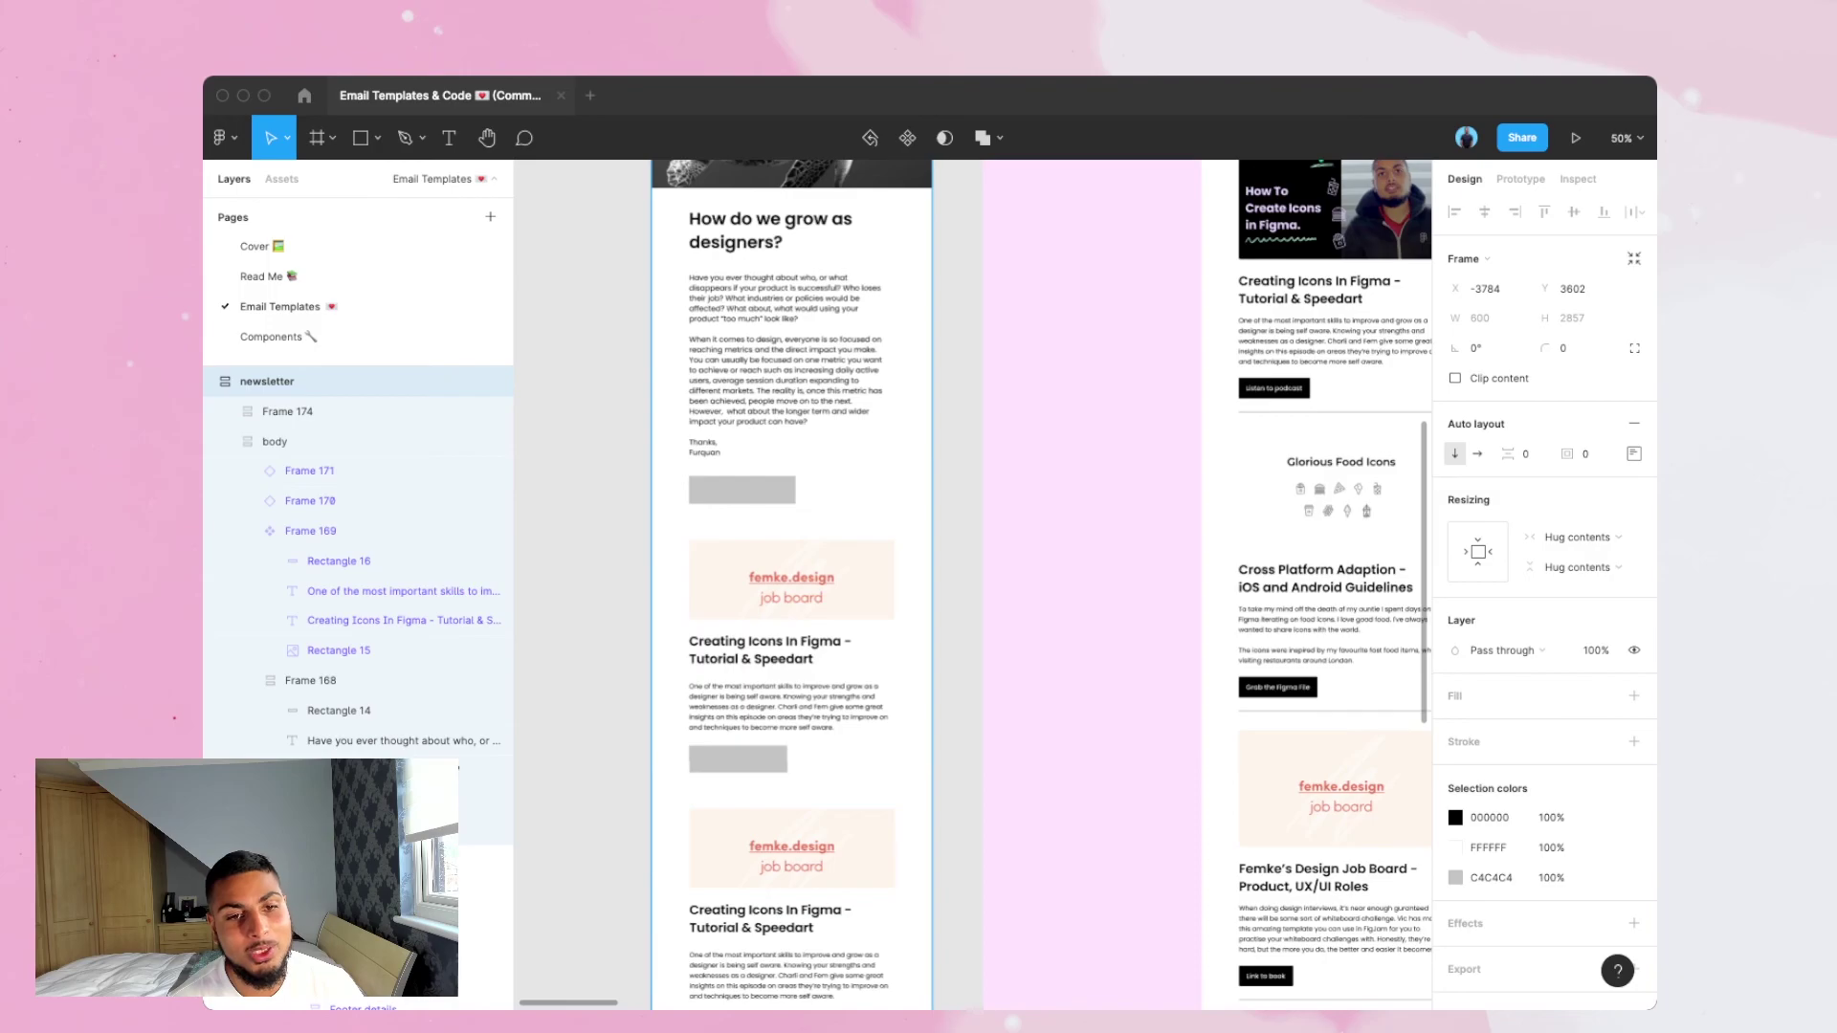
scroll(971, 584, up, 5)
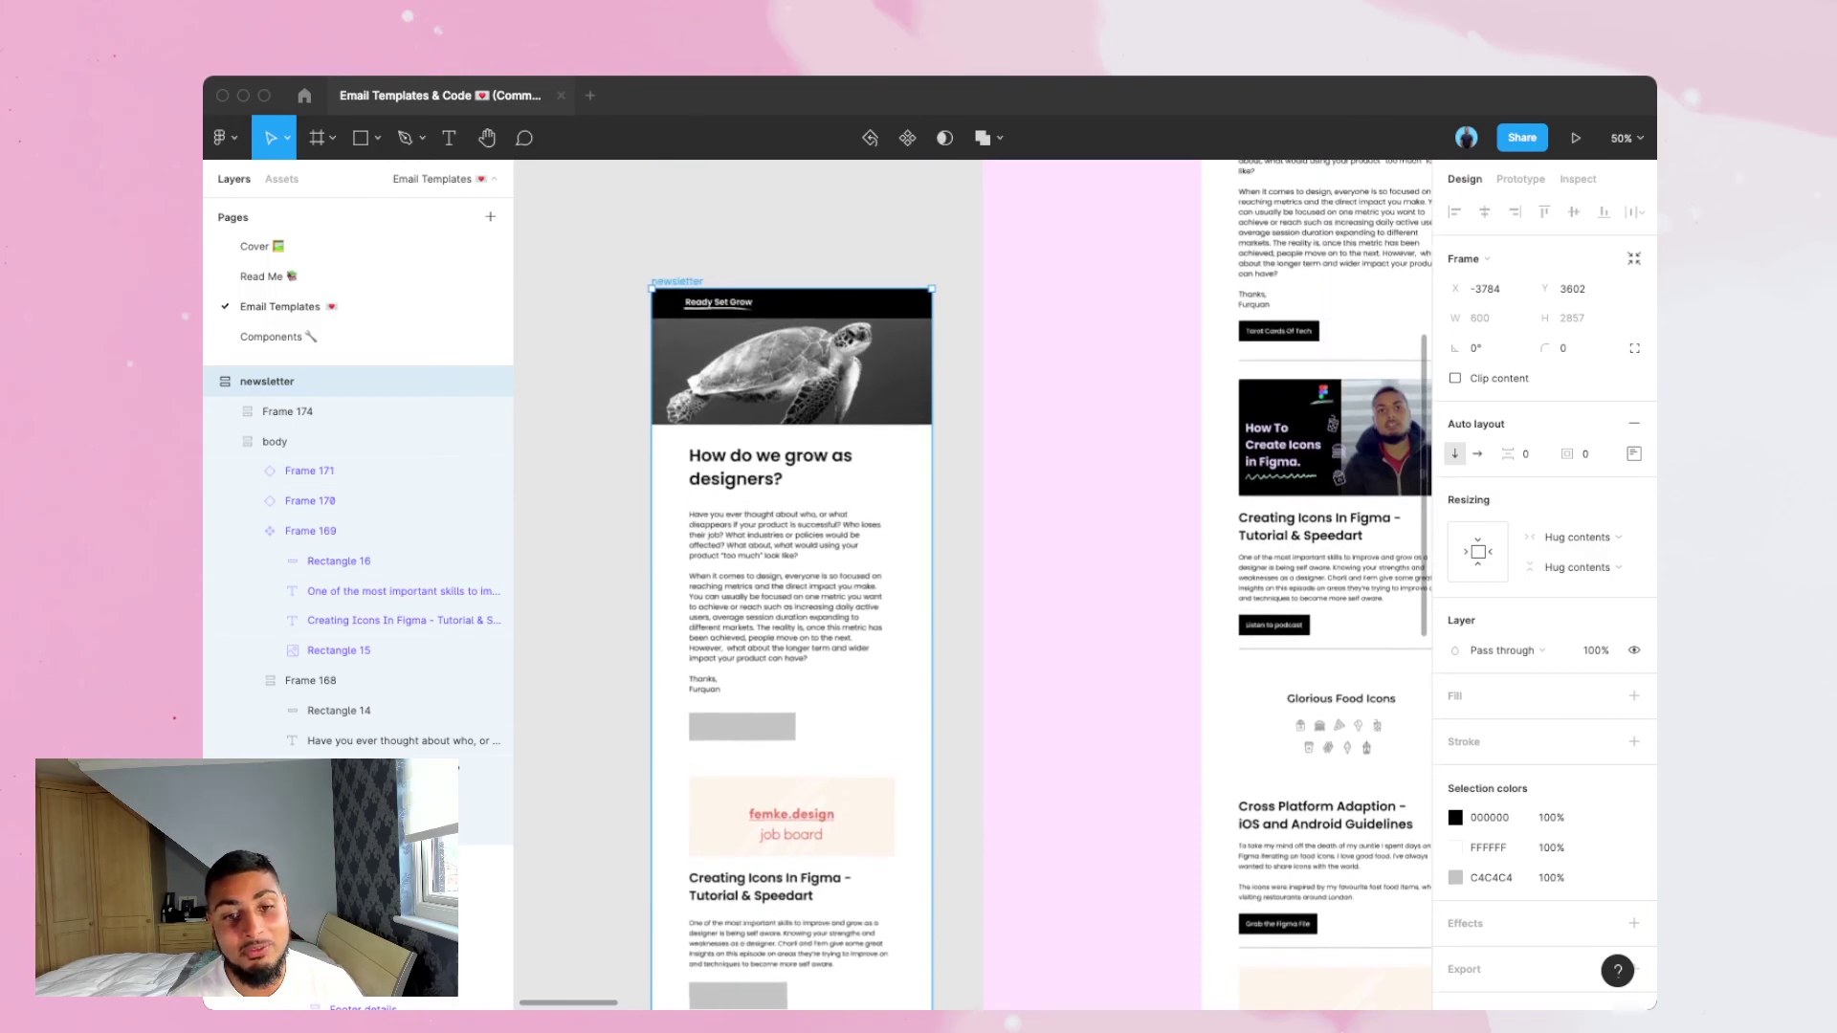